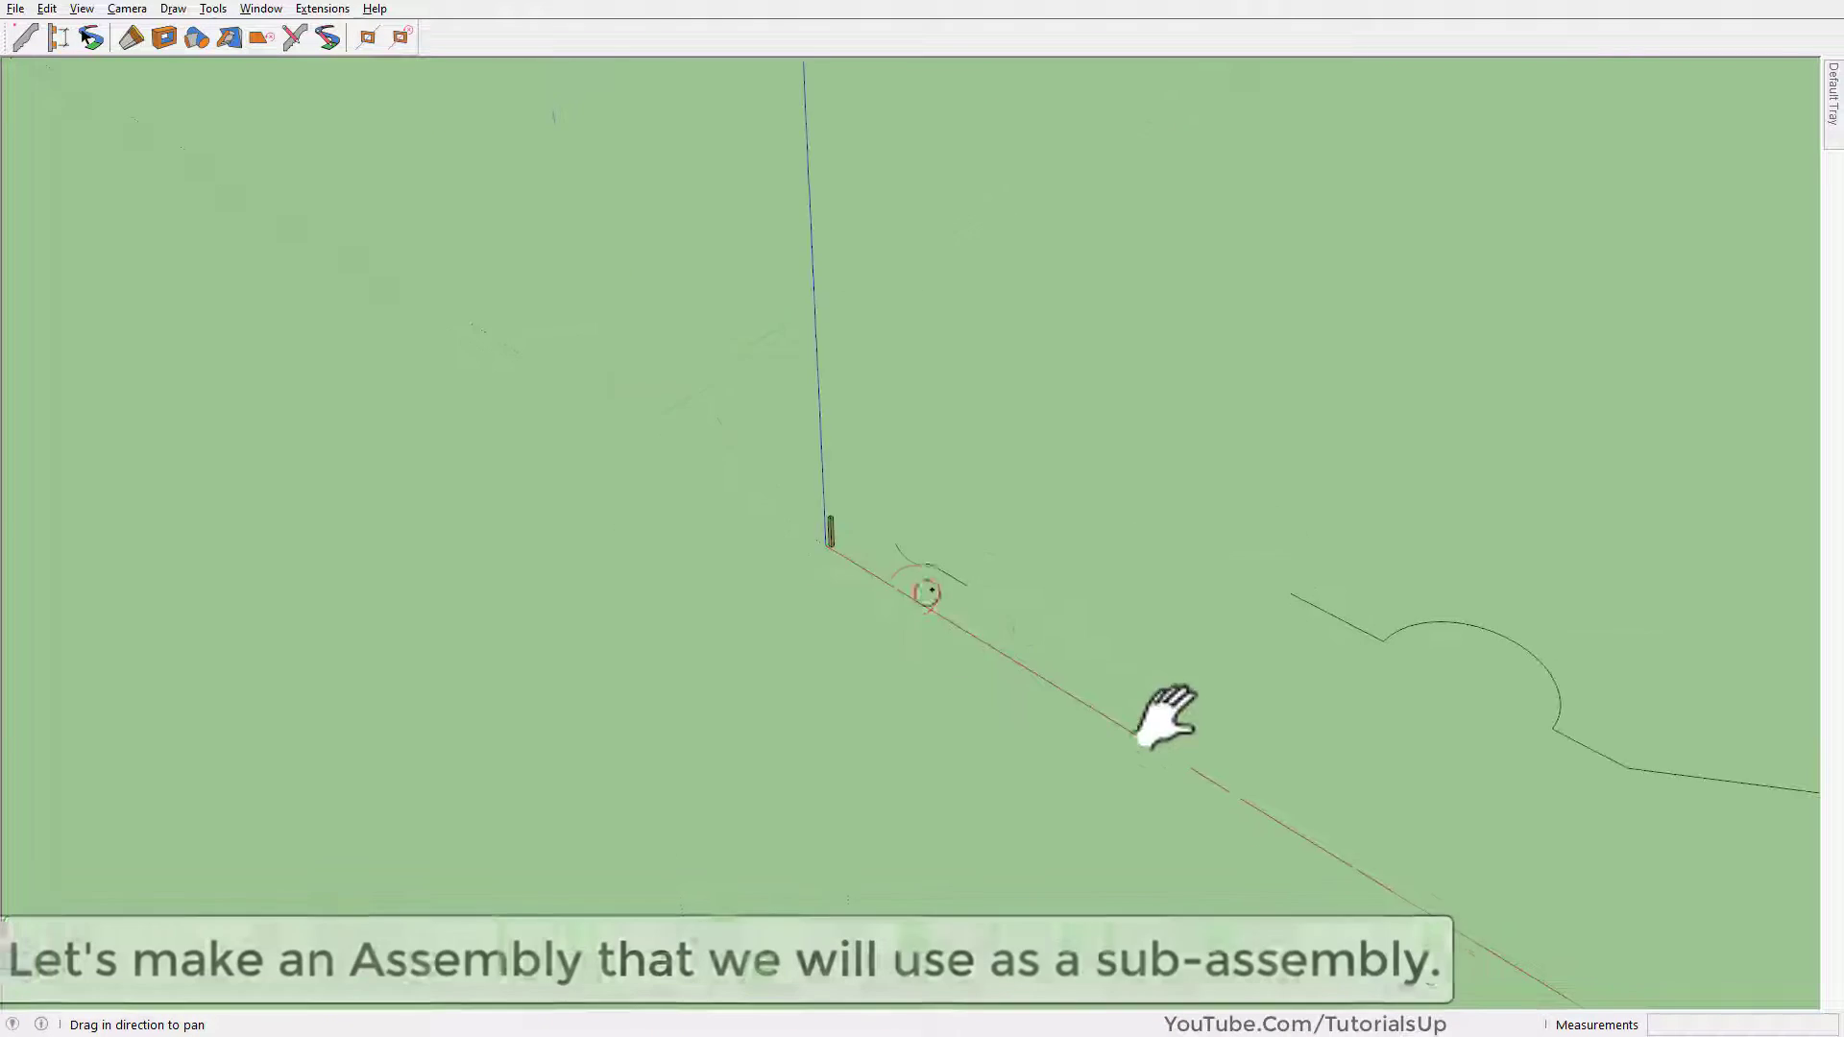
# Zoom in on the chain-link torus and box-select all of its geometry
pyautogui.moveTo(1165, 716)
pyautogui.mouseDown()
pyautogui.moveTo(988, 589)
pyautogui.moveTo(872, 580)
pyautogui.moveTo(893, 581)
pyautogui.mouseUp()
pyautogui.scroll(5, 893, 581)
pyautogui.moveTo(884, 576); pyautogui.dragTo(1378, 576, button='middle')
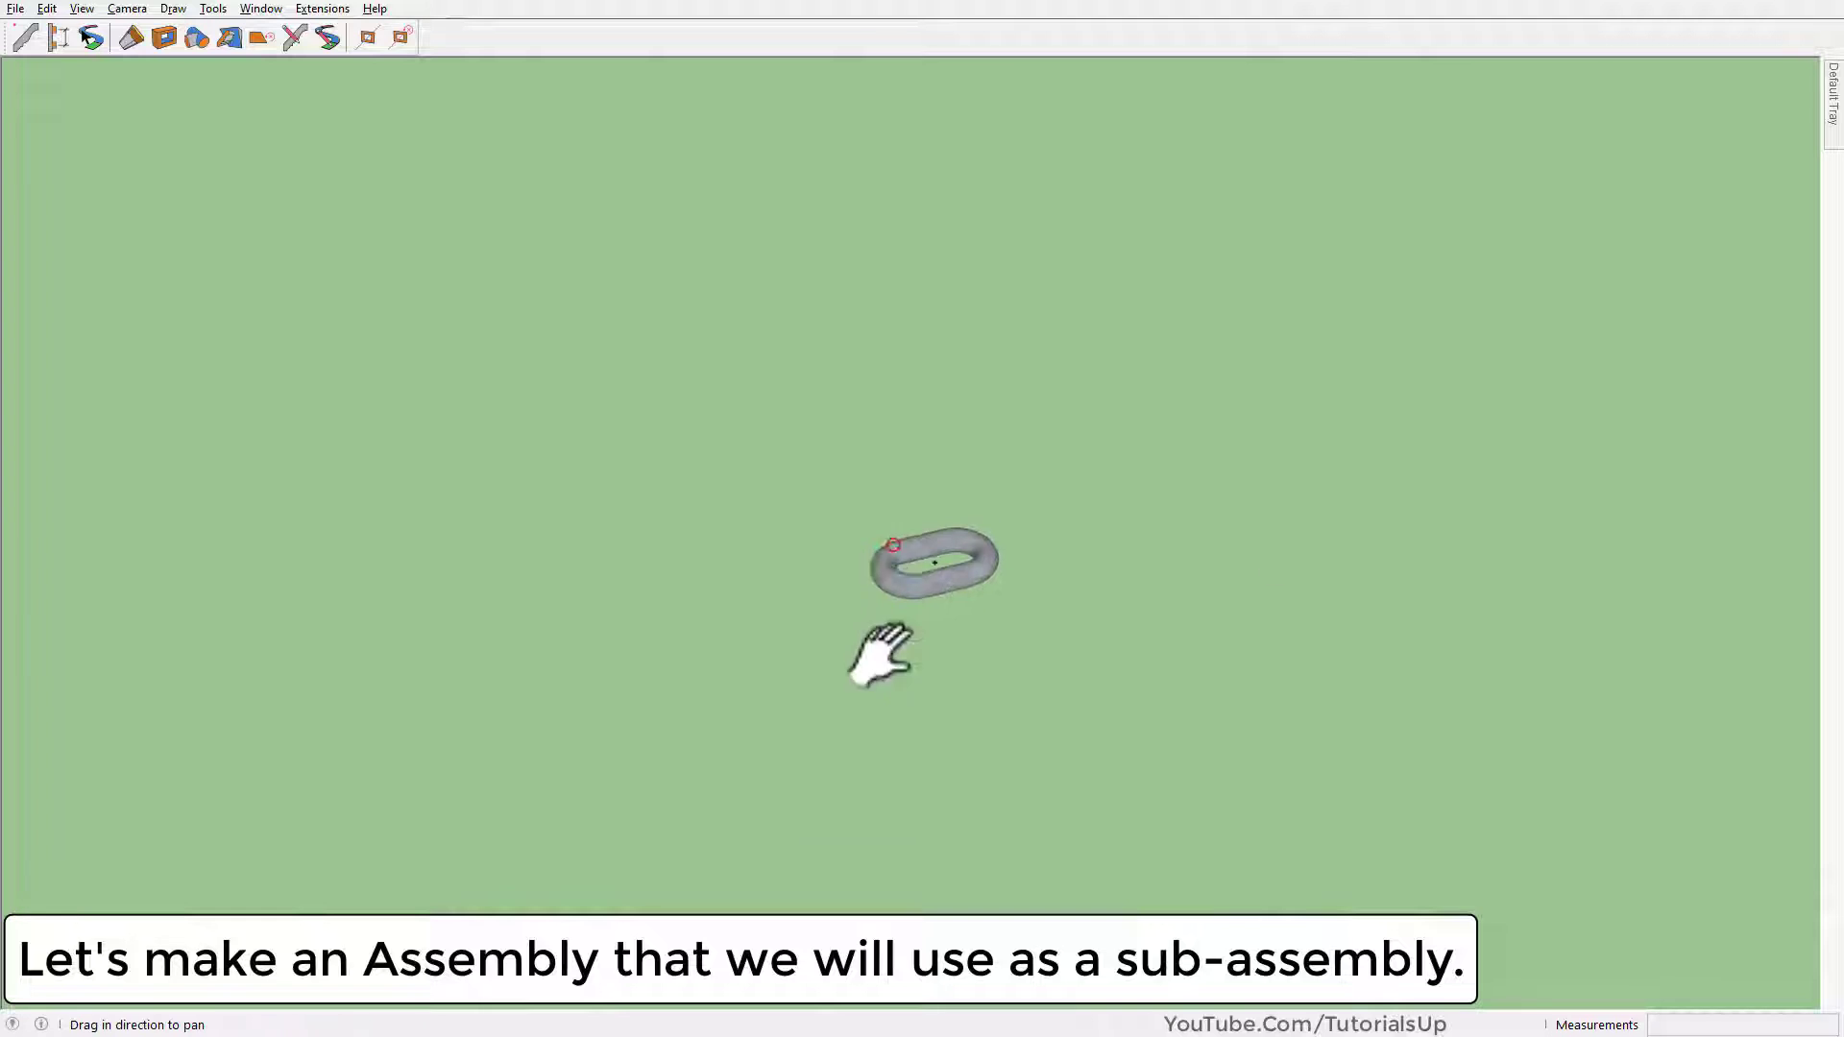
pyautogui.moveTo(876, 646); pyautogui.dragTo(907, 720)
pyautogui.scroll(2, 898, 663)
pyautogui.scroll(3, 855, 701)
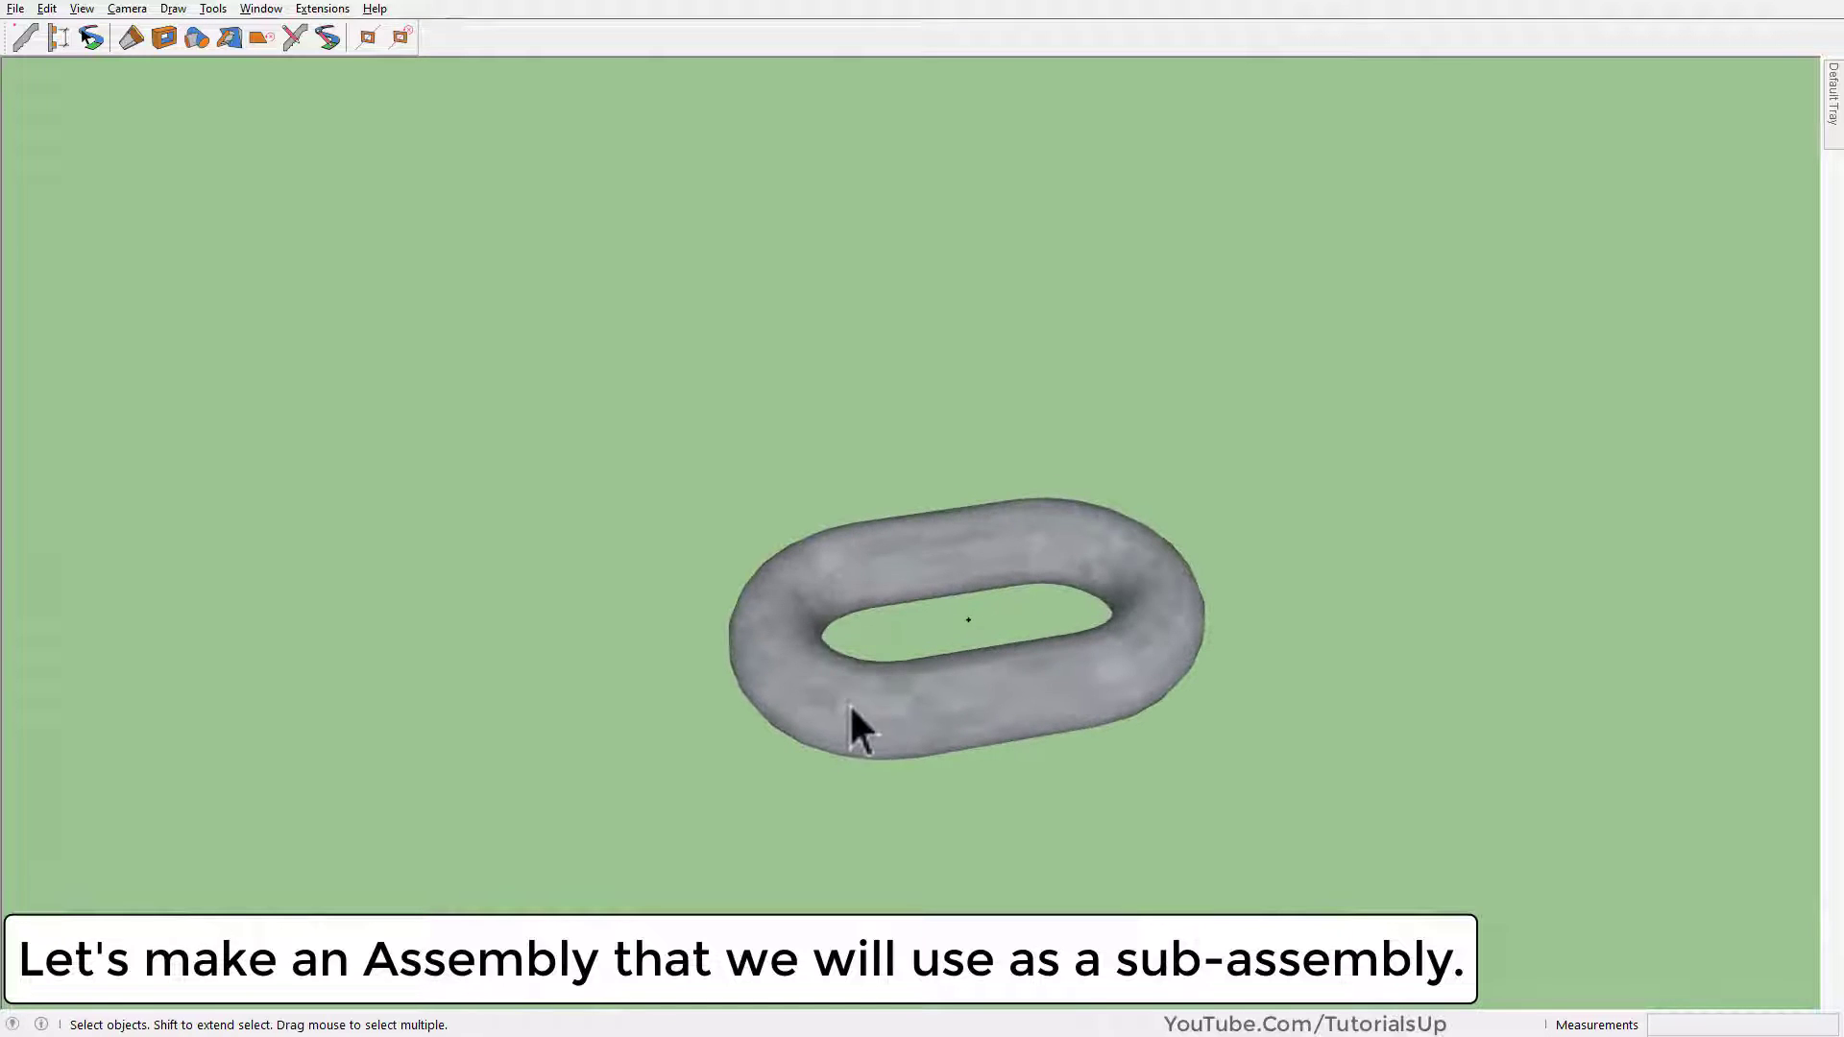
pyautogui.moveTo(576, 350); pyautogui.dragTo(1452, 890)
# Make the torus a component named 'Rotate 0' with its axes at the link centre
pyautogui.rightClick(1138, 676)
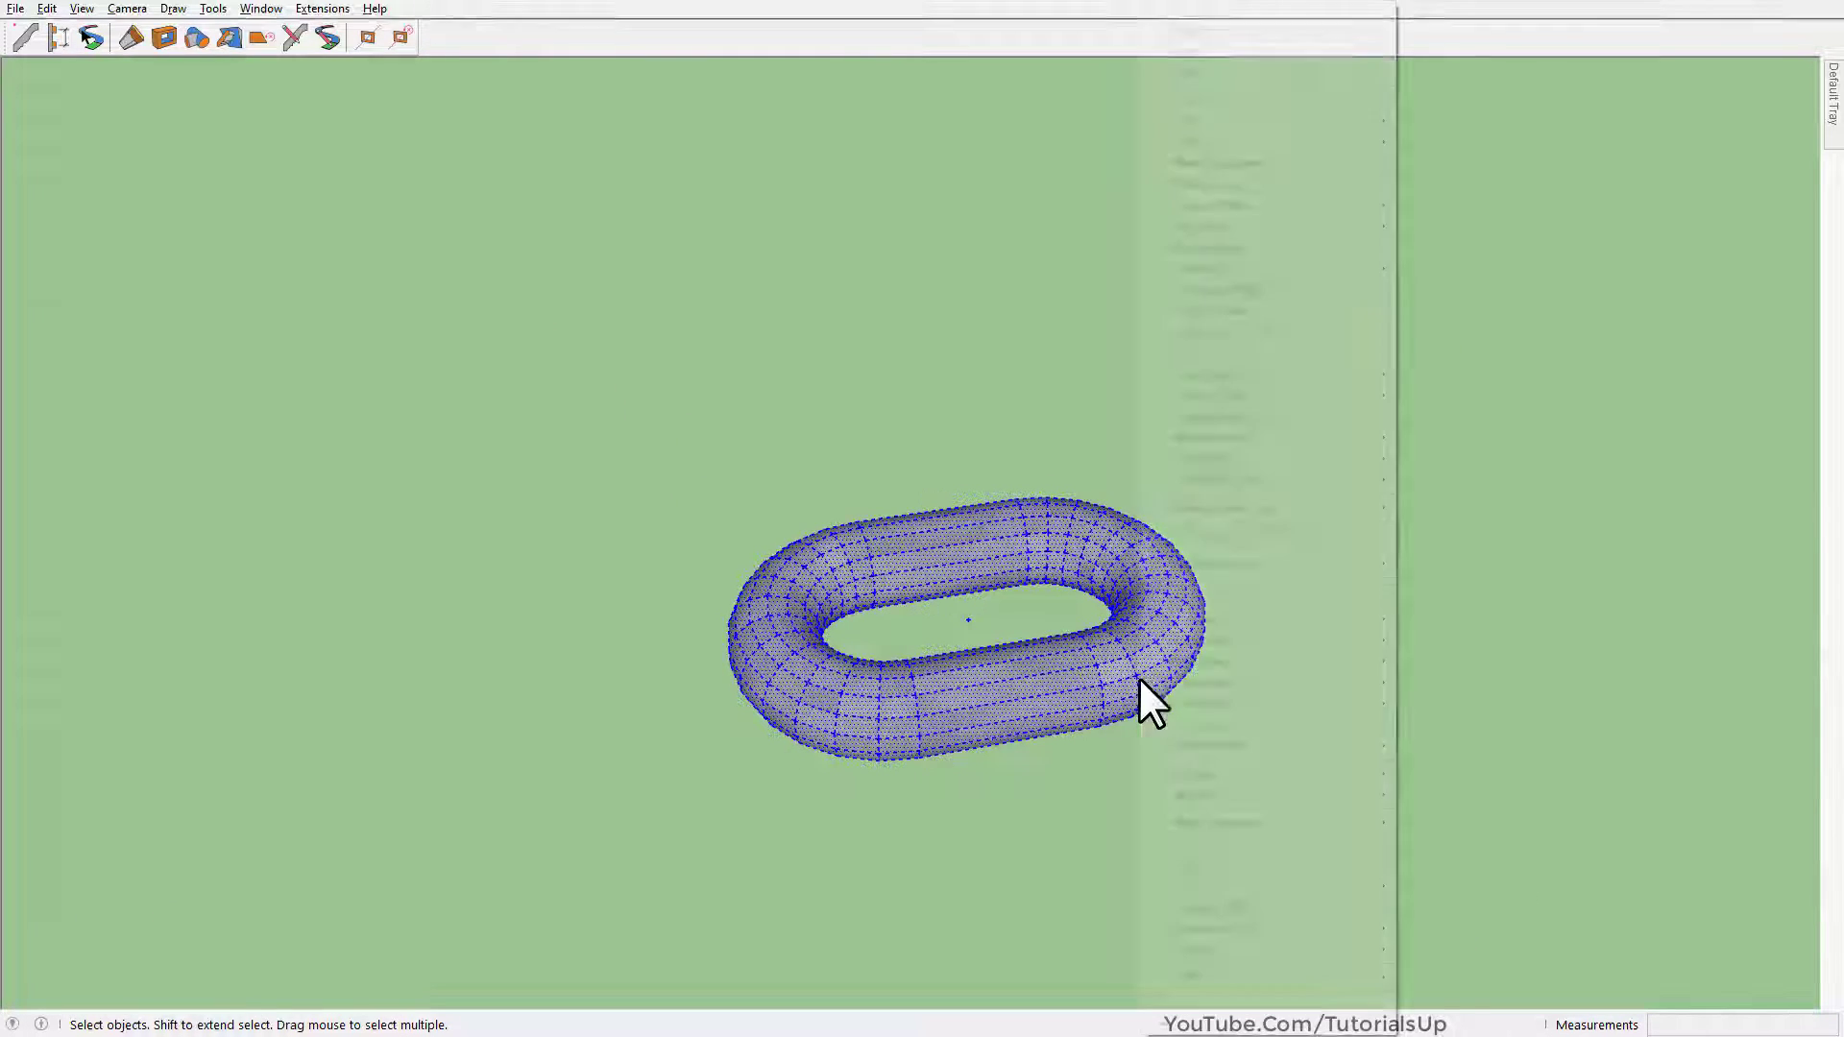
pyautogui.click(1321, 158)
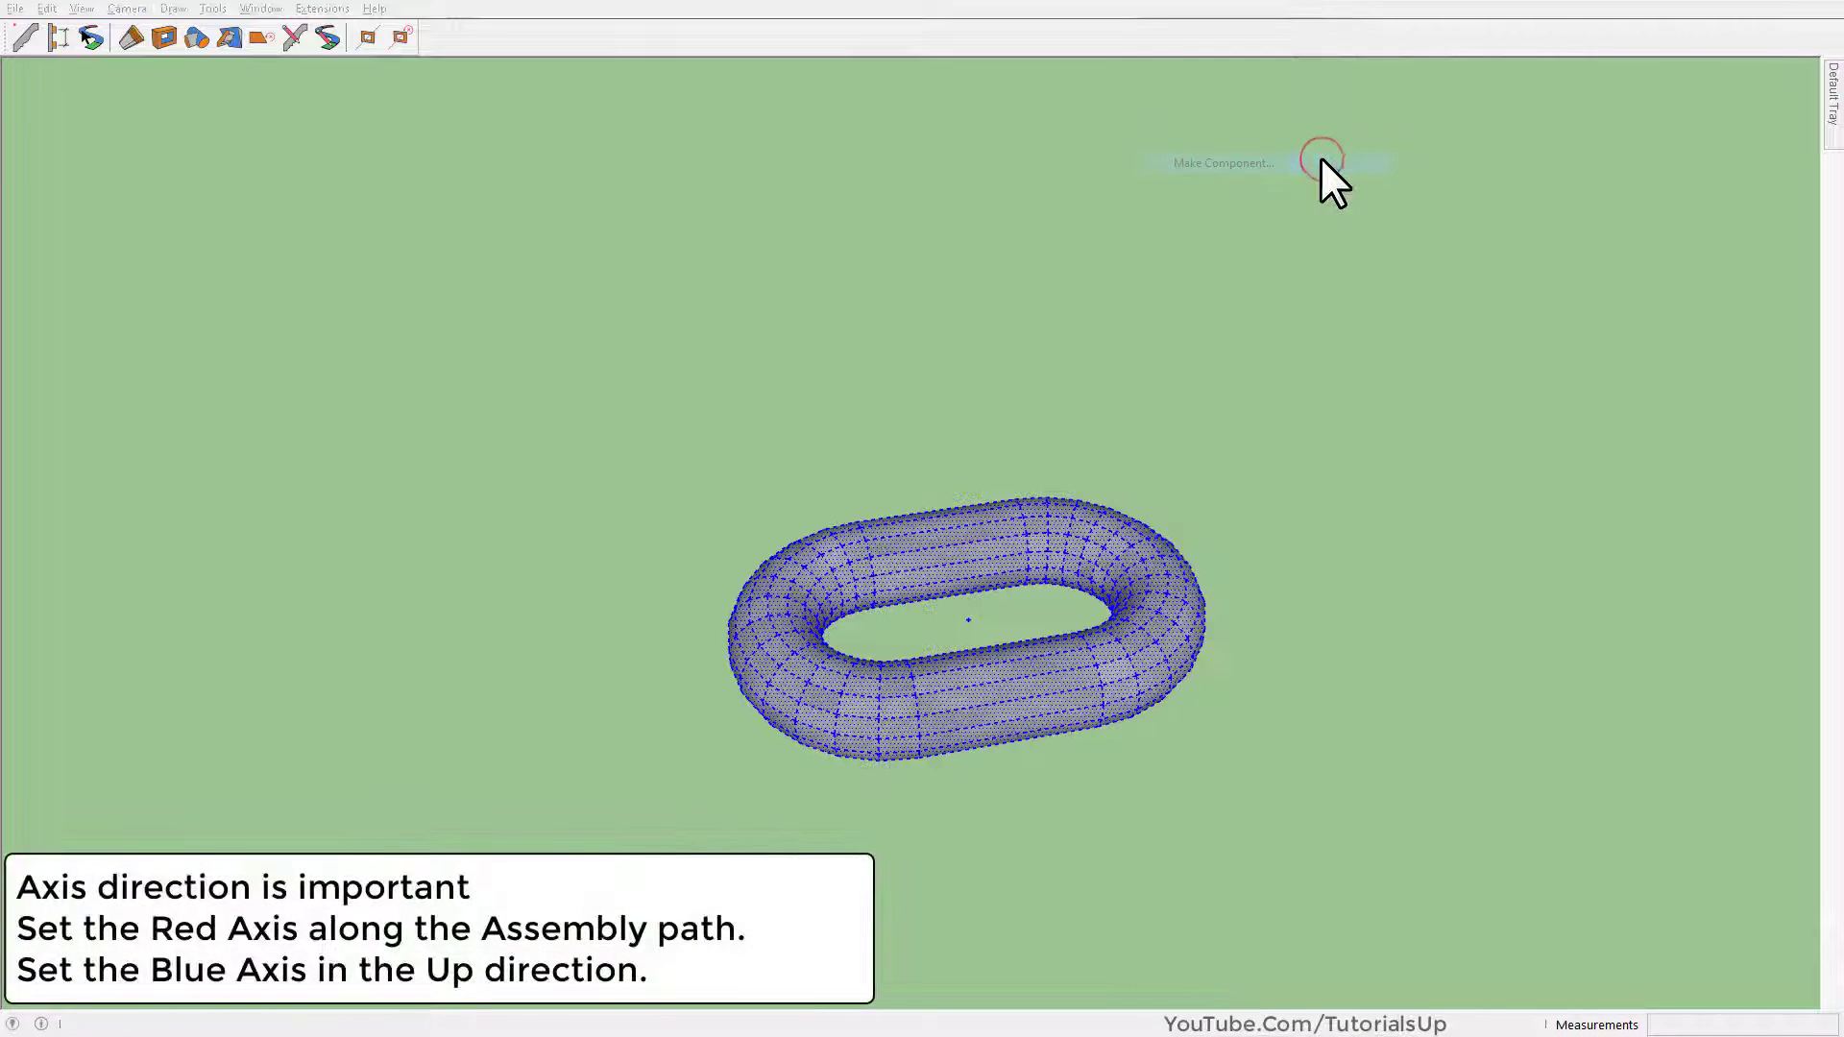
pyautogui.write('R')
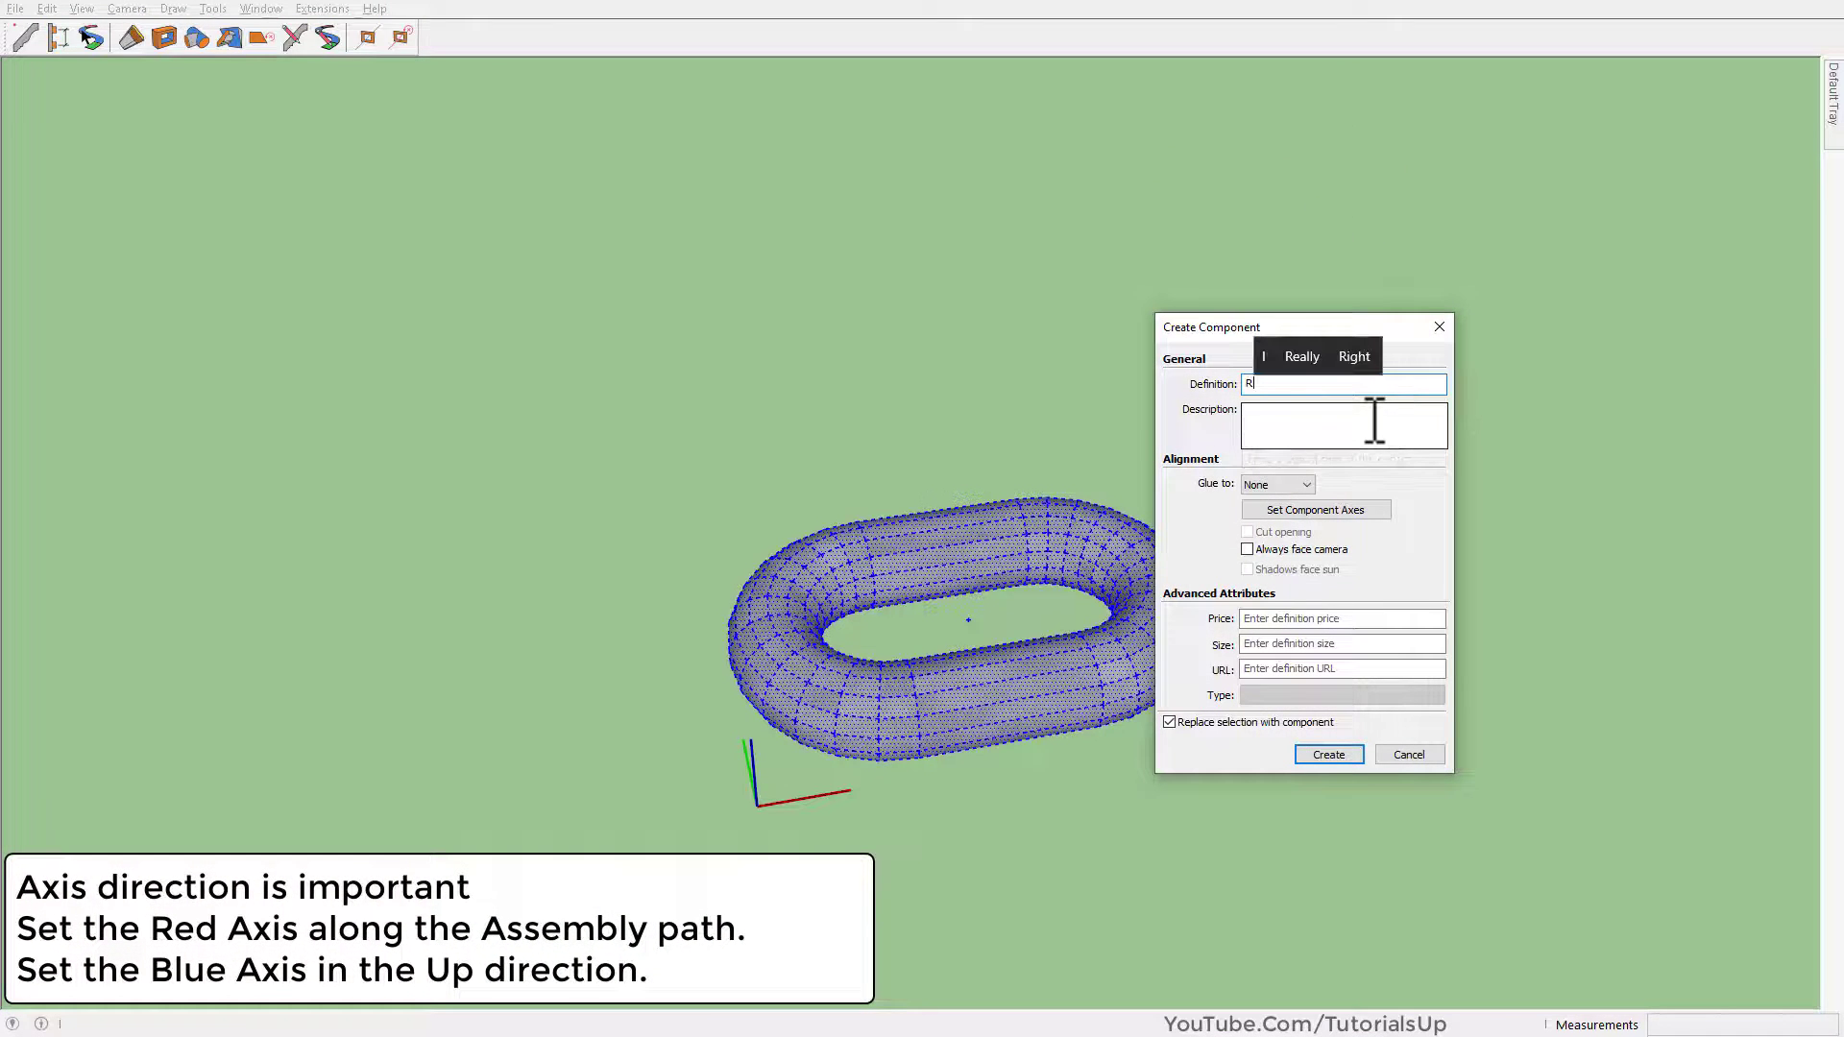
pyautogui.write('otate ')
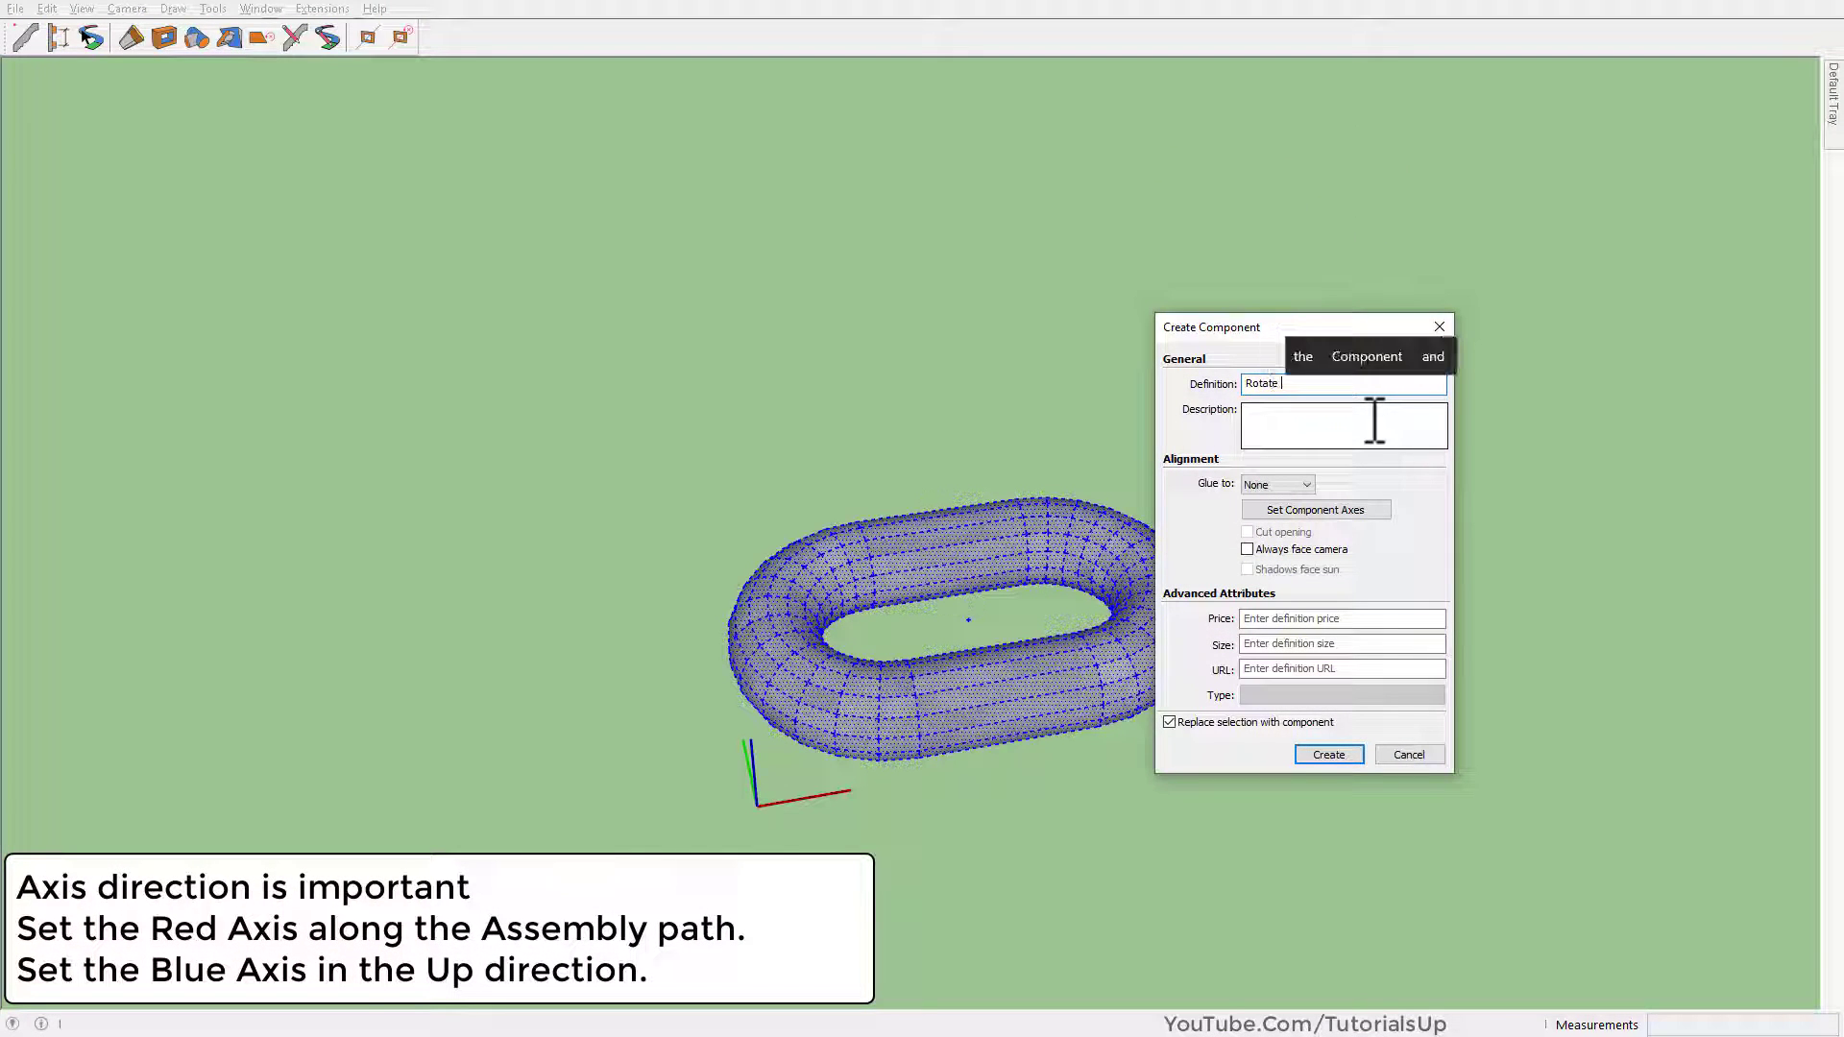
pyautogui.write('0')
pyautogui.click(1315, 509)
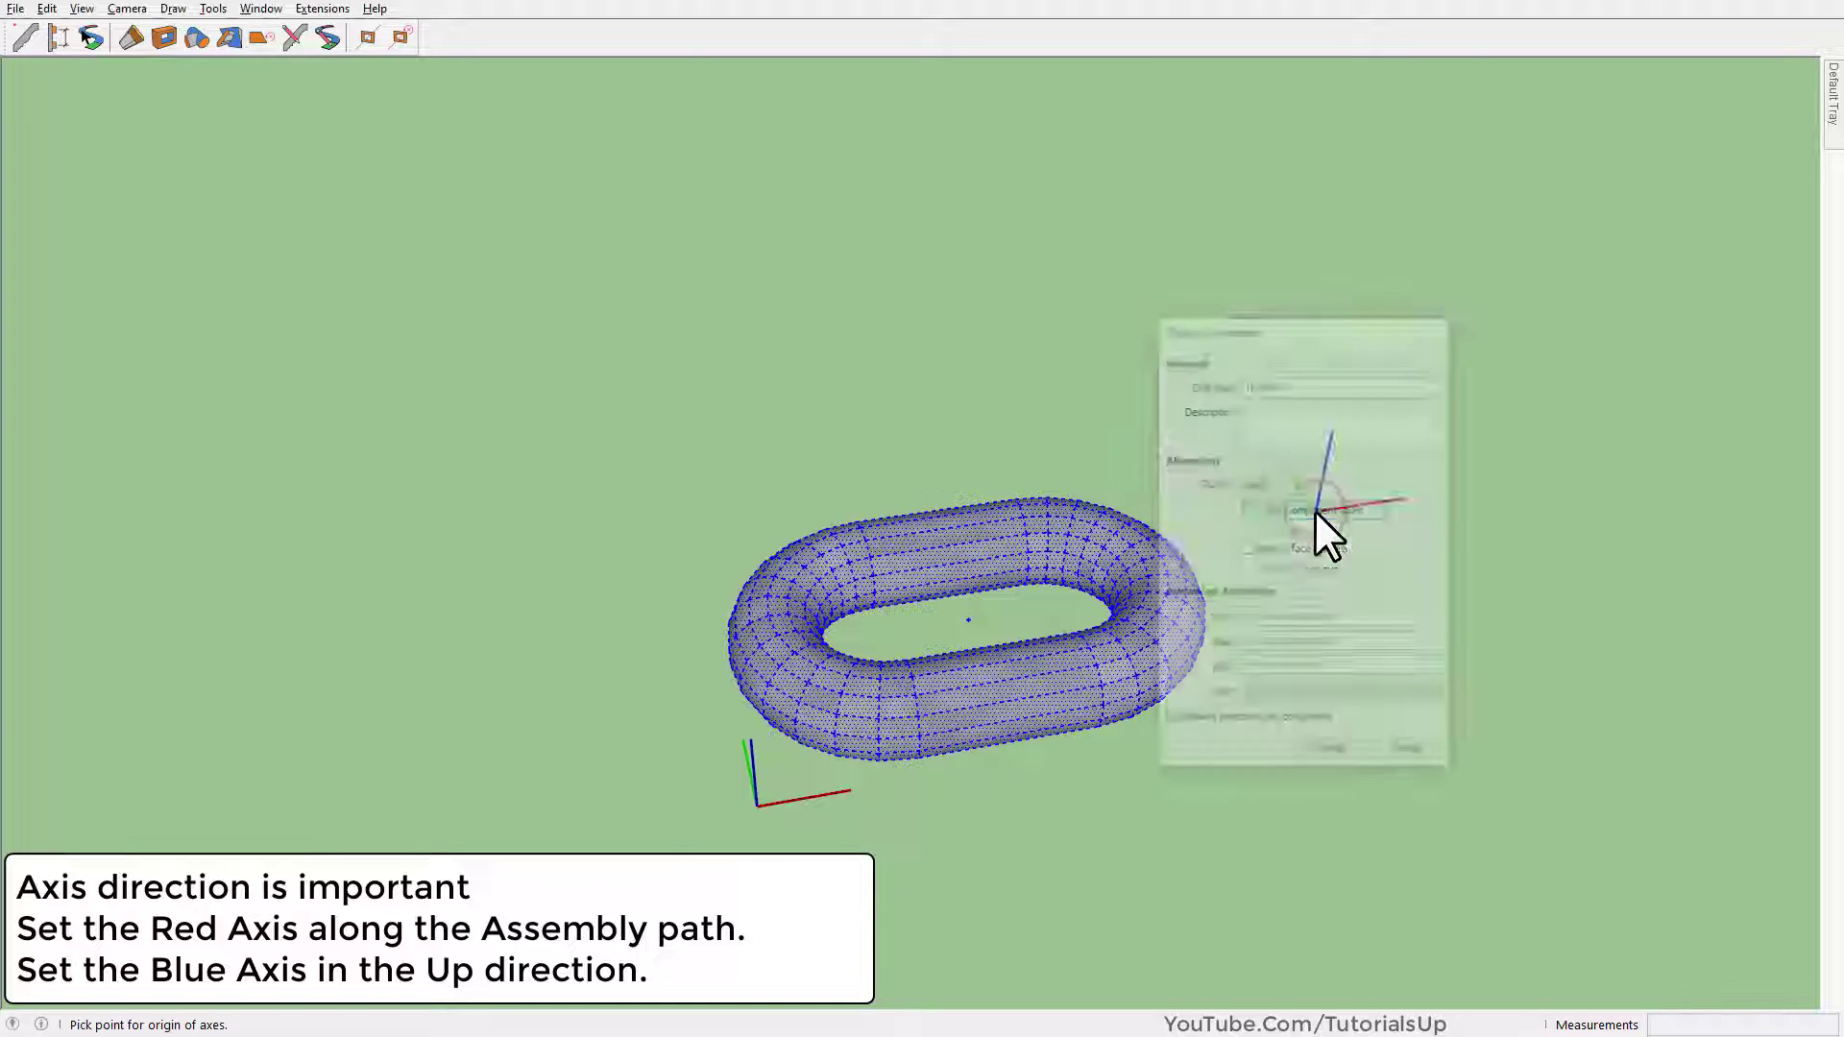
pyautogui.press('Return')
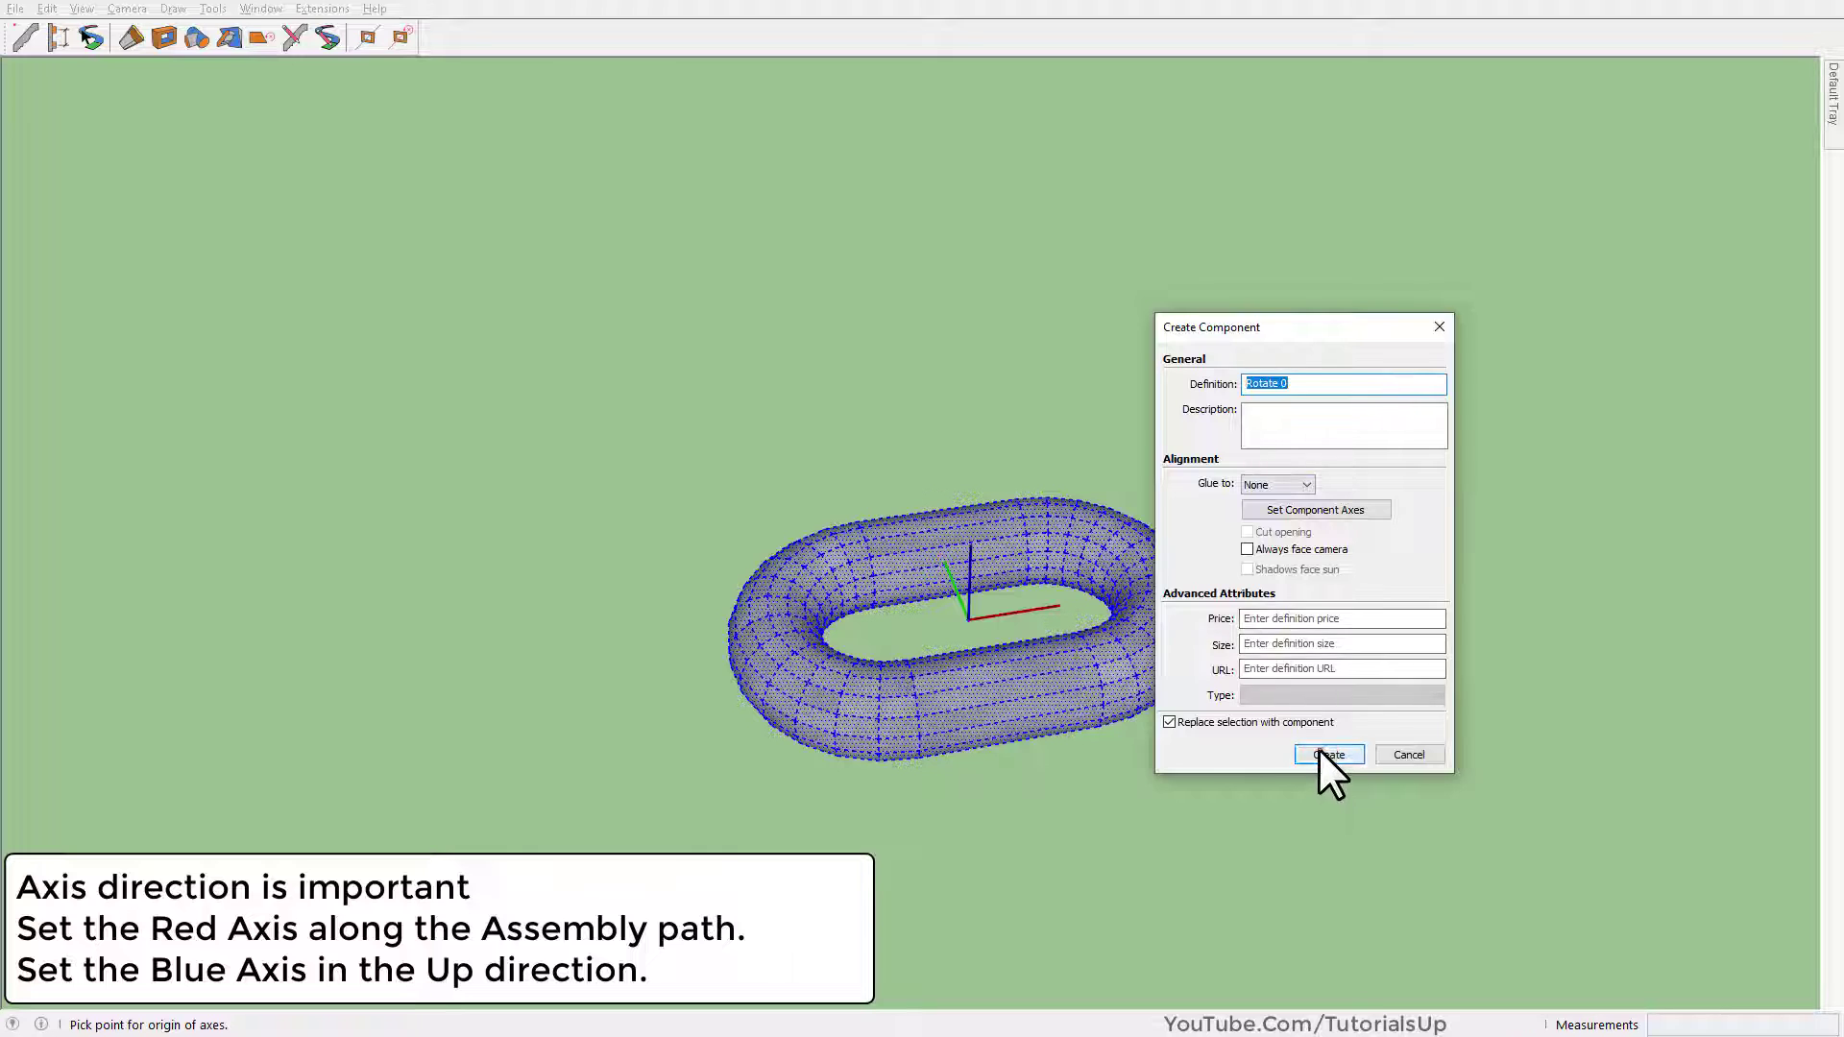
pyautogui.click(1319, 753)
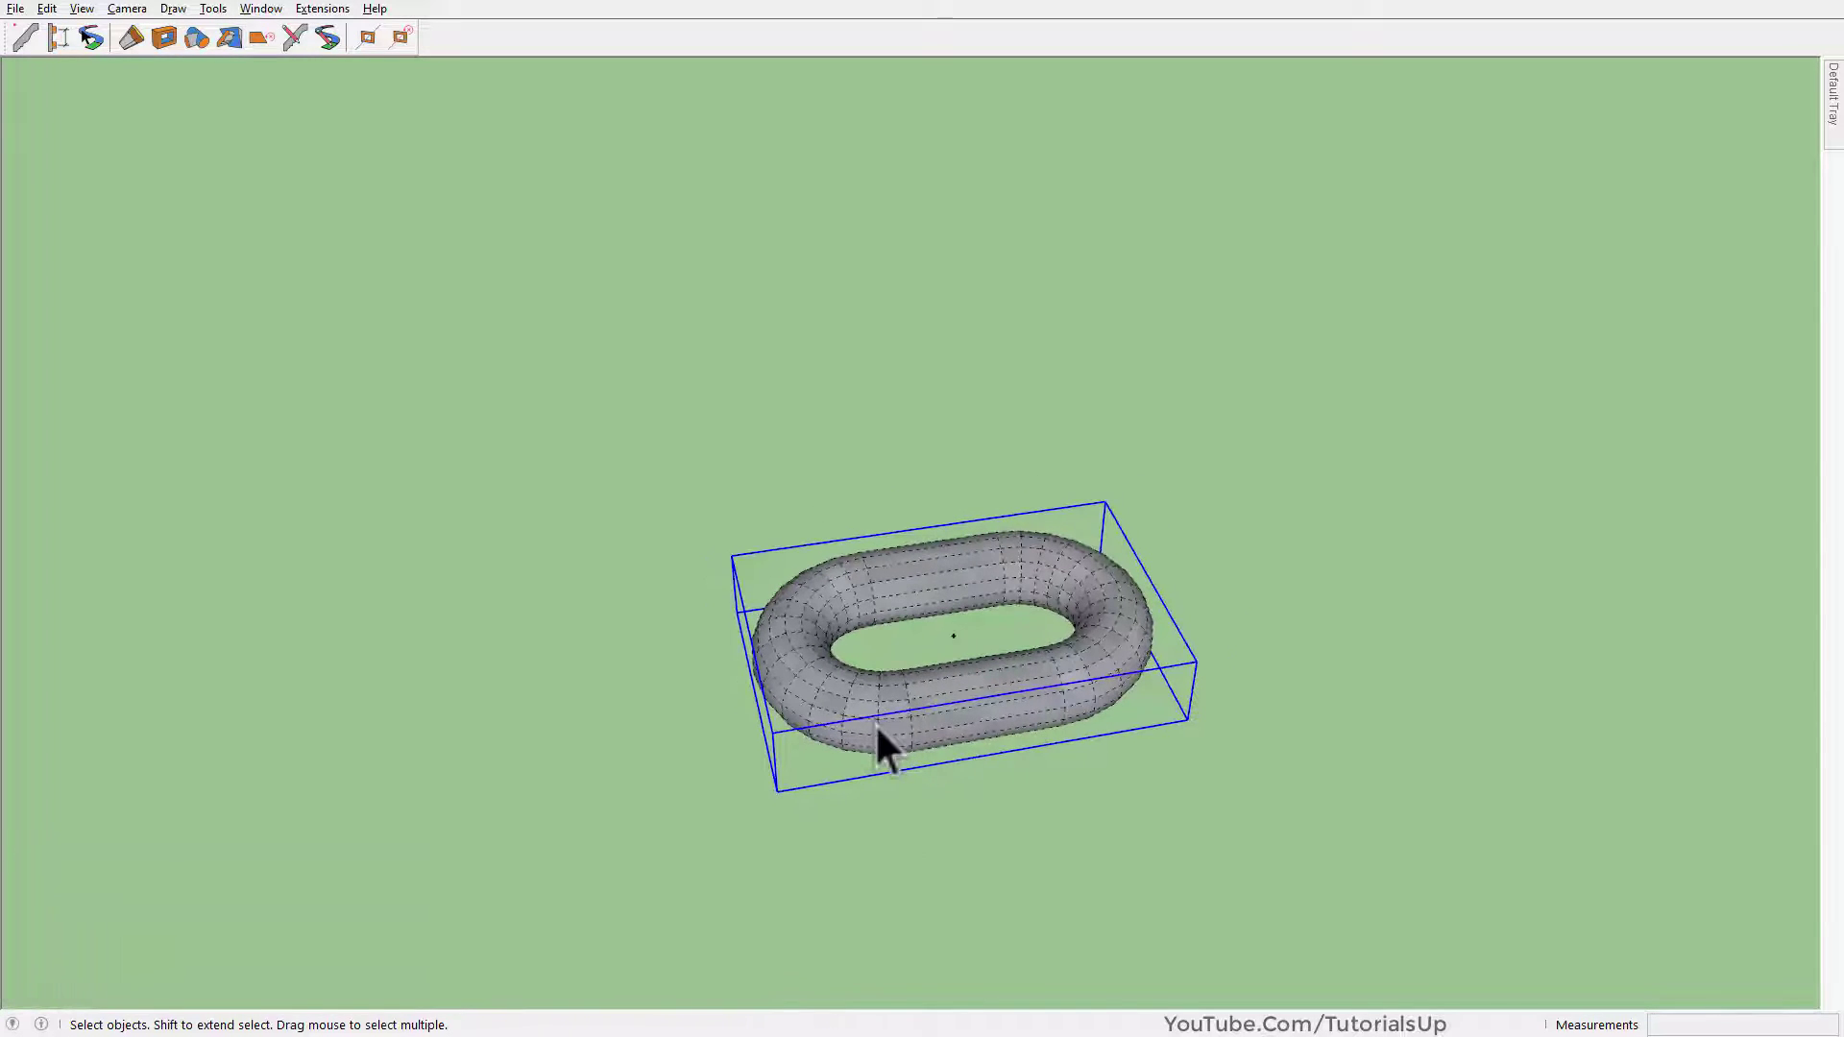
# Copy the chain link to the right of the original
pyautogui.press('m')
pyautogui.press('ctrl')
pyautogui.click(1039, 797)
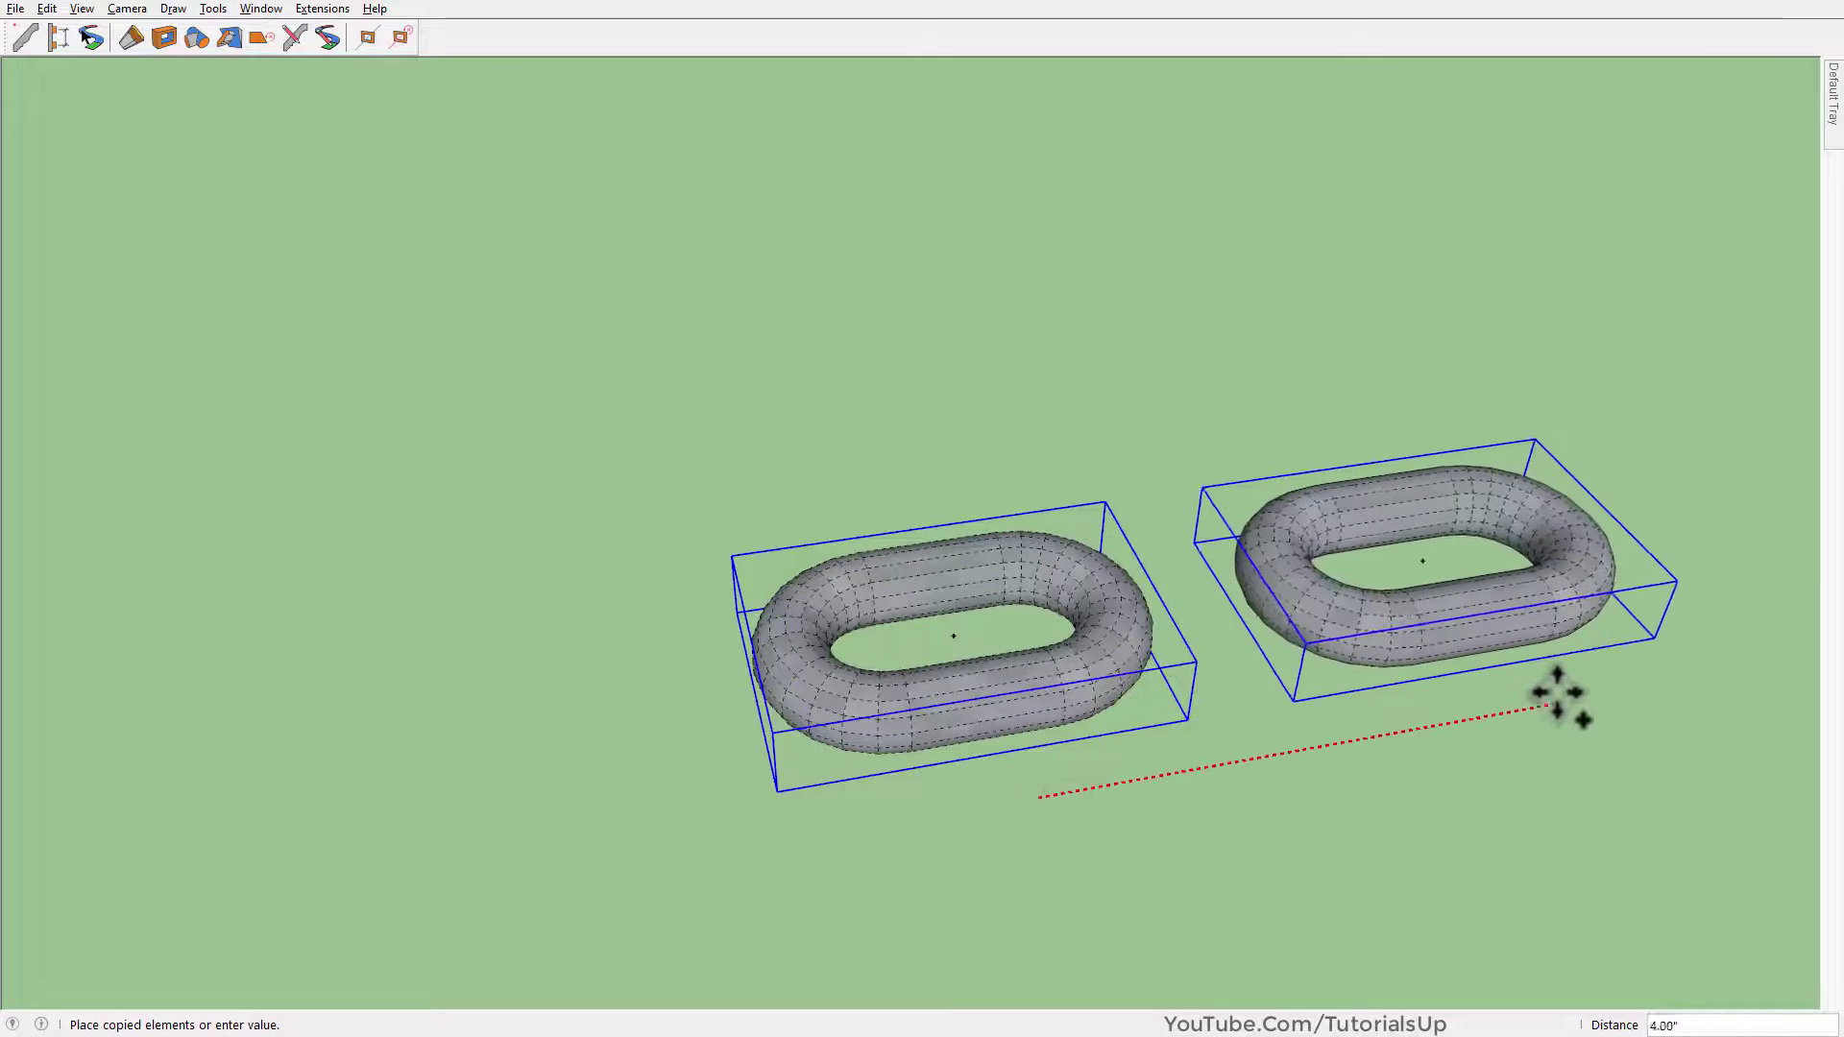
pyautogui.click(1602, 681)
pyautogui.scroll(3, 1113, 619)
pyautogui.moveTo(1114, 620)
pyautogui.mouseDown(button='middle')
pyautogui.moveTo(1185, 576)
pyautogui.moveTo(853, 547)
pyautogui.mouseUp(button='middle')
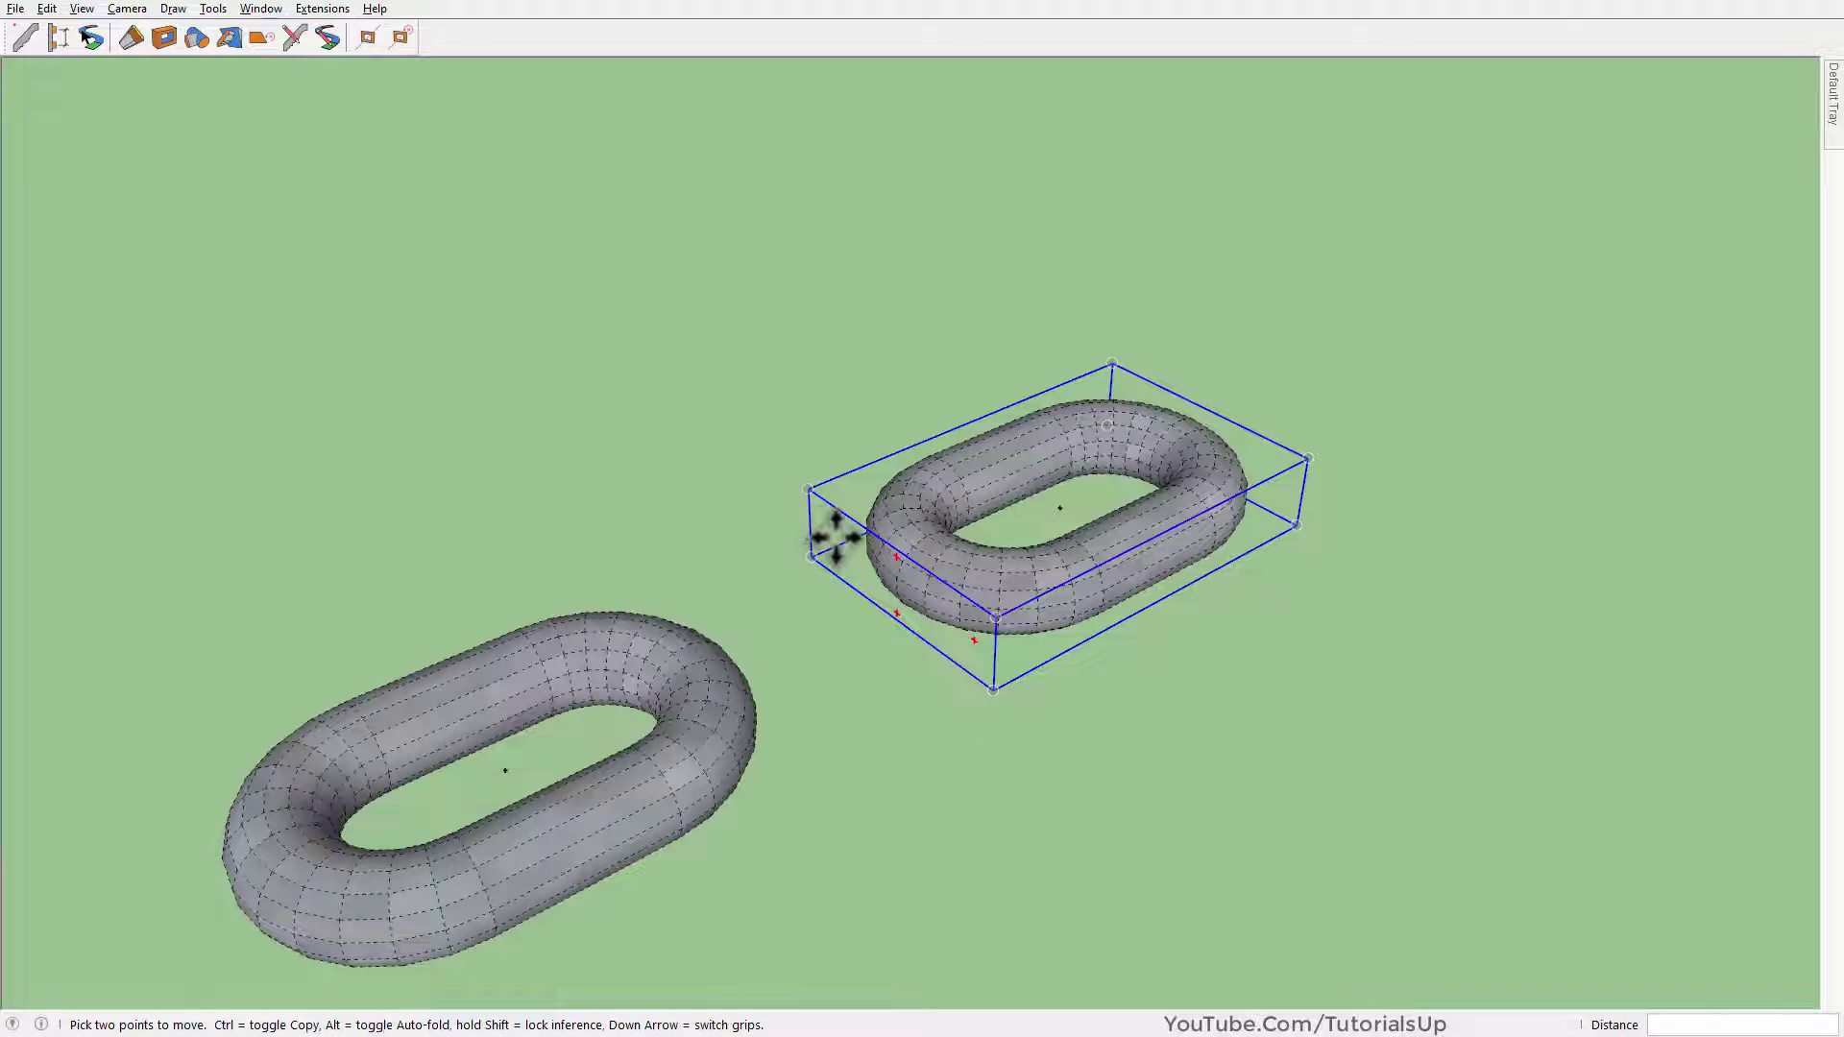
# Rotate the copy upright by 90° and make it a unique component
pyautogui.press('q')
pyautogui.click(823, 534)
pyautogui.click(895, 495)
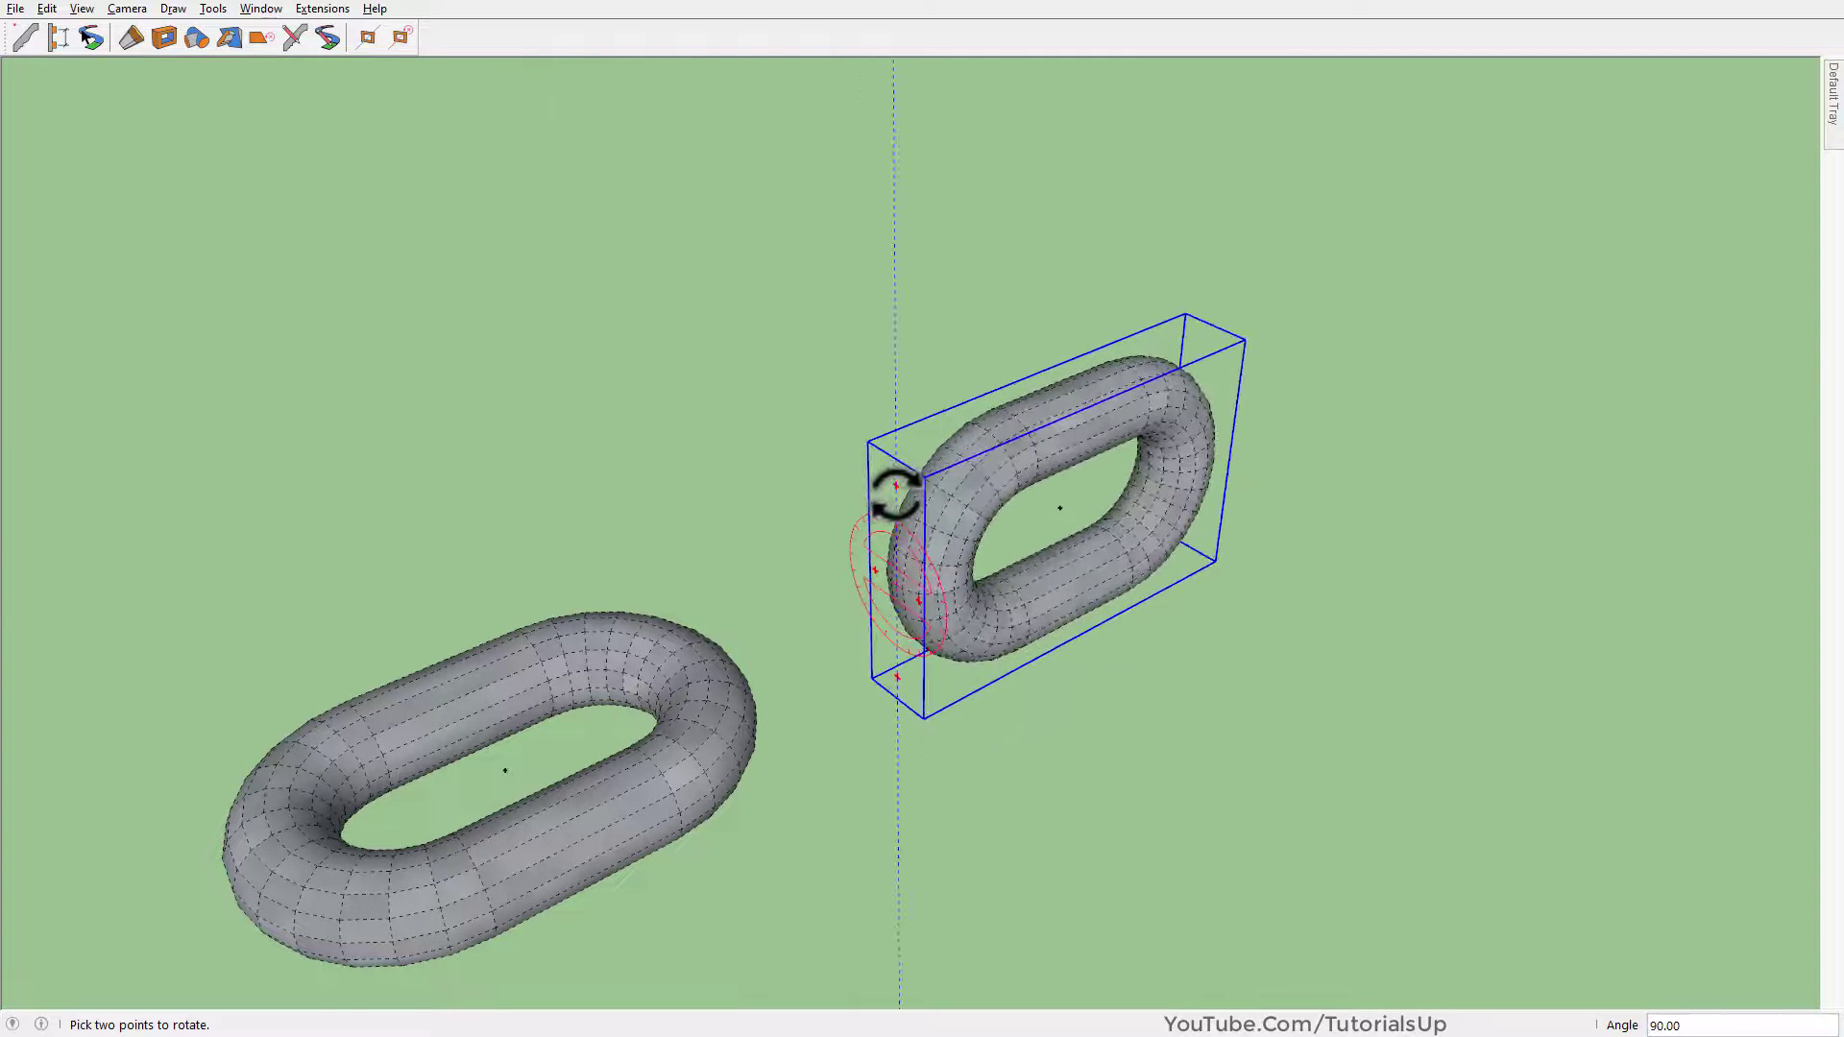
pyautogui.press('m')
pyautogui.press('space')
pyautogui.rightClick(1037, 449)
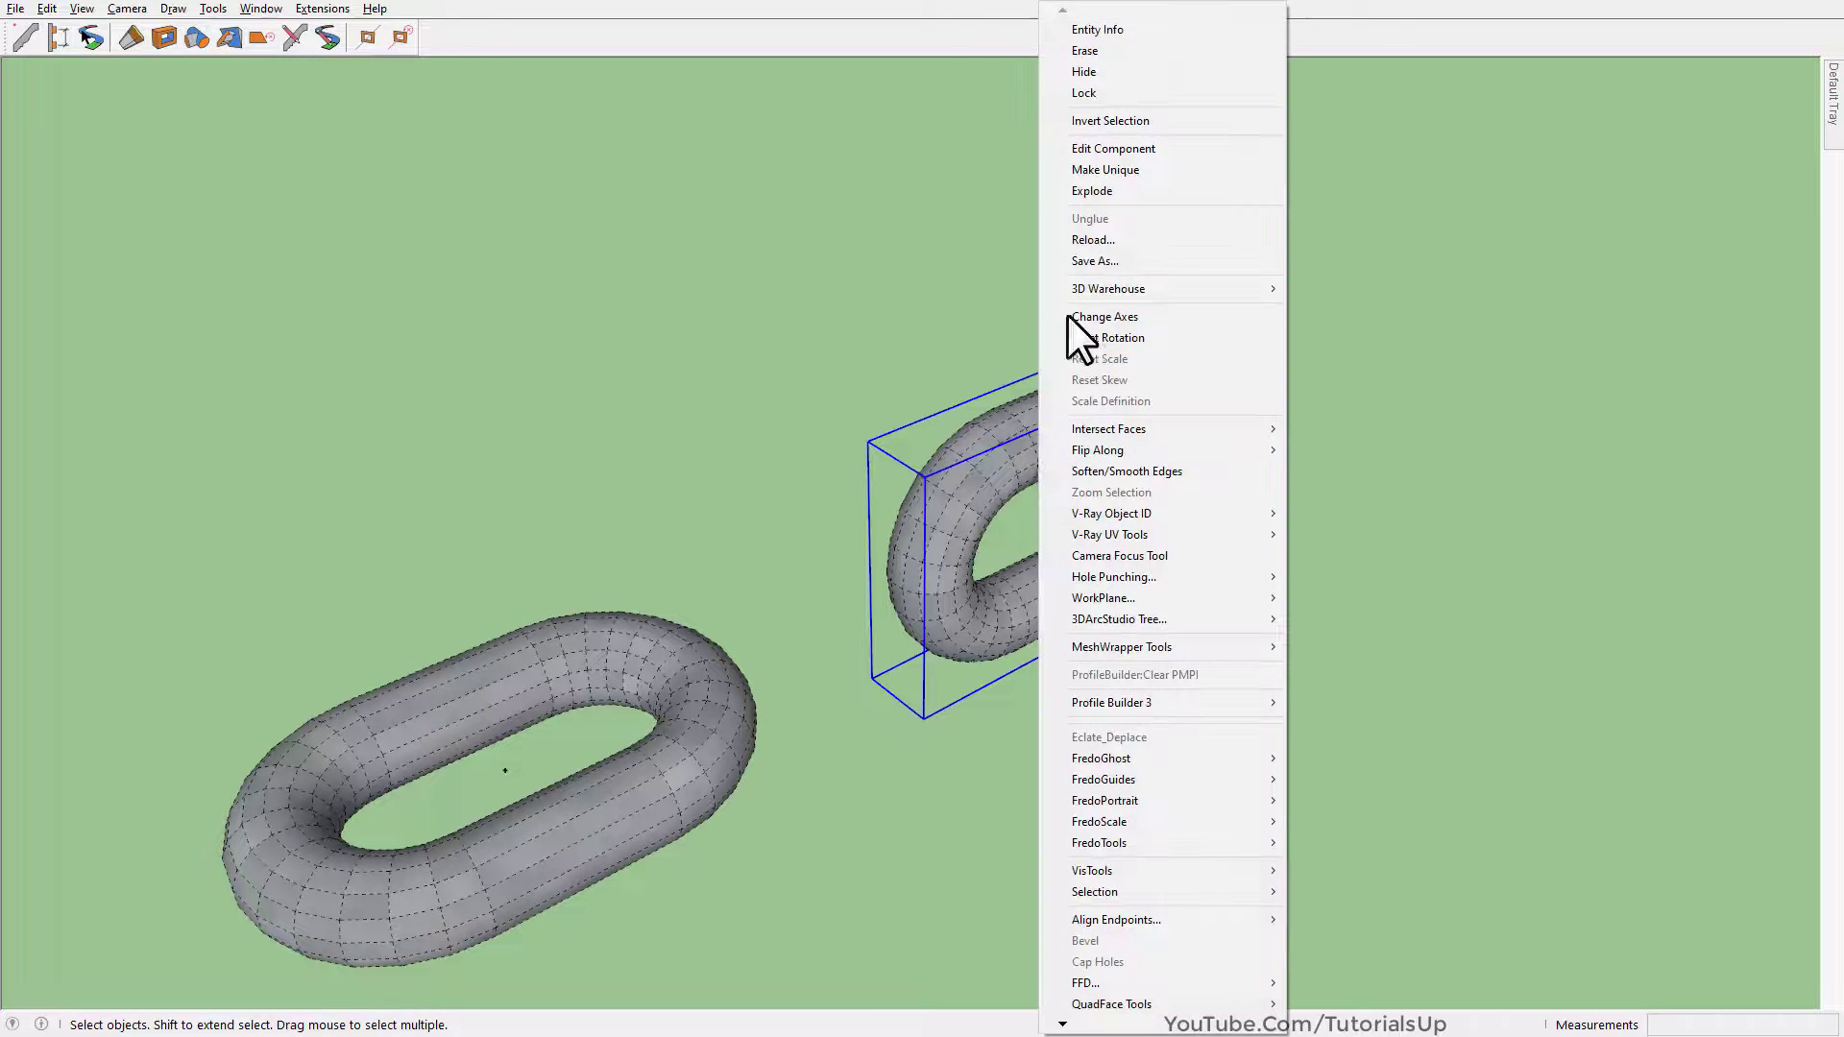
pyautogui.click(1183, 169)
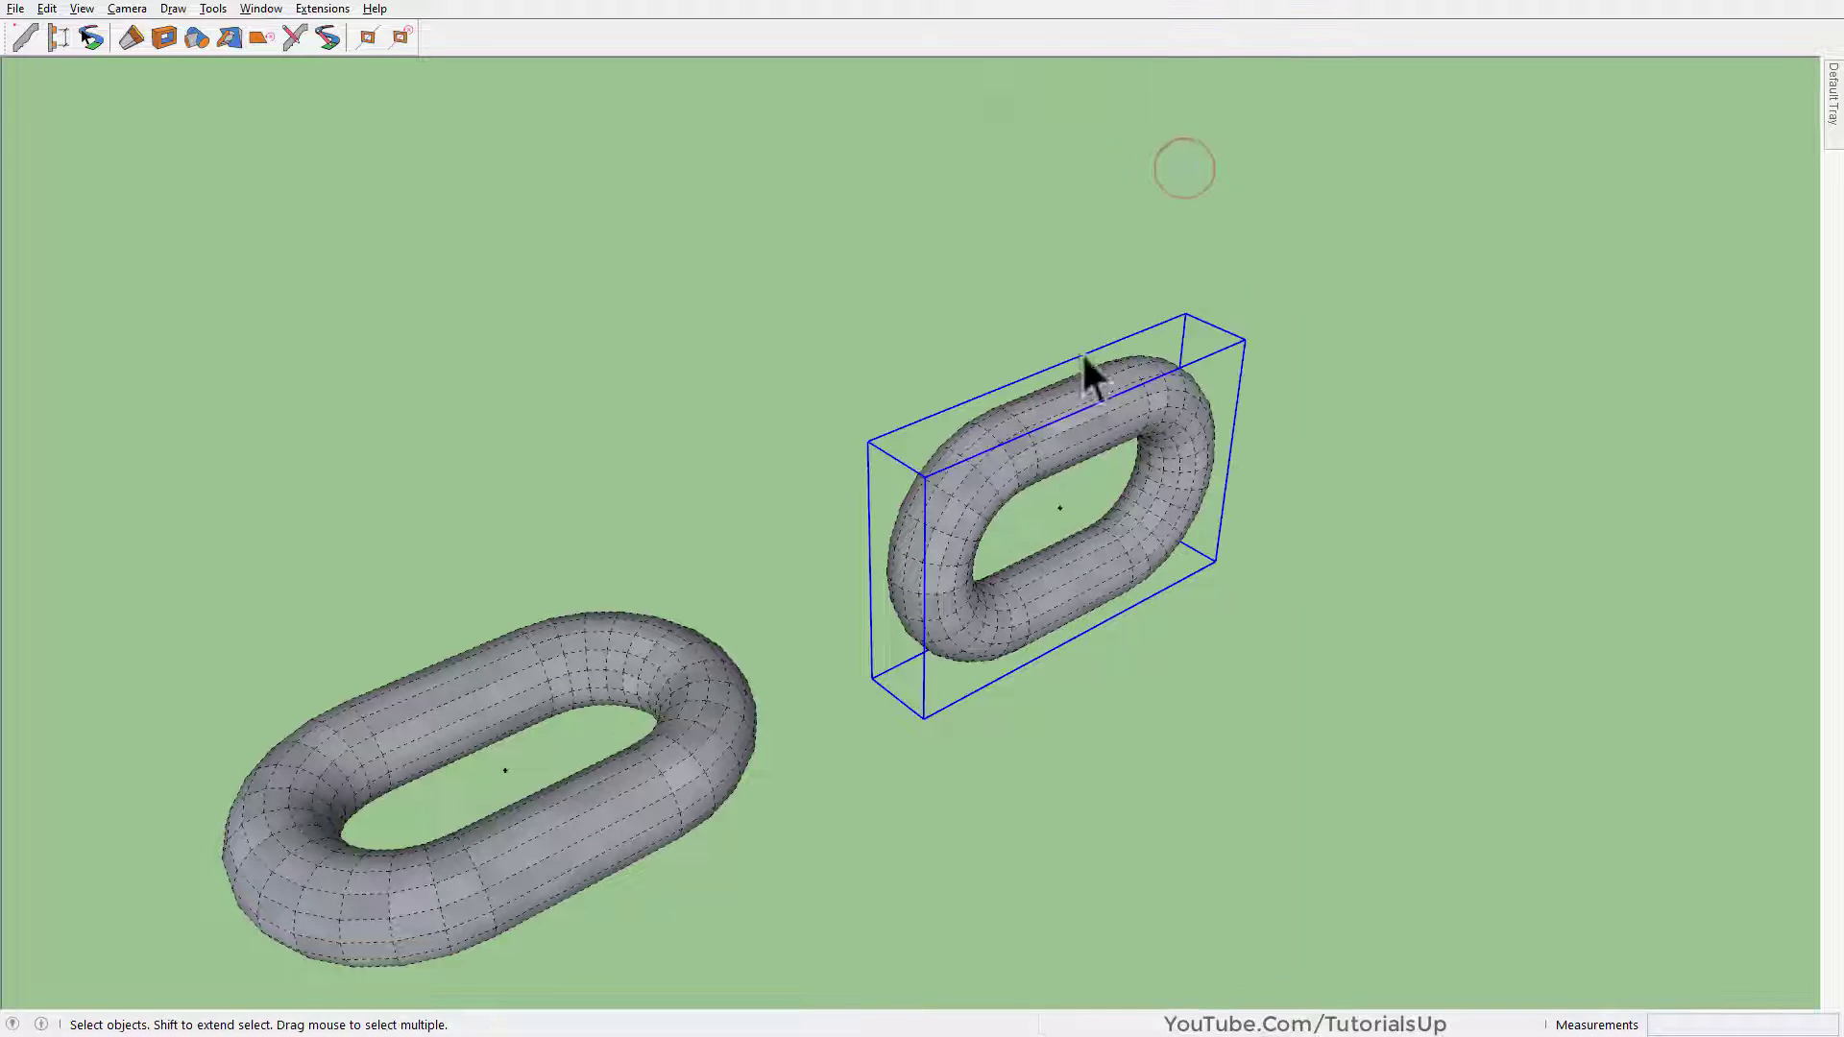
# Reset the upright link's axes: origin at centre, red along the chain path, blue up
pyautogui.rightClick(1087, 419)
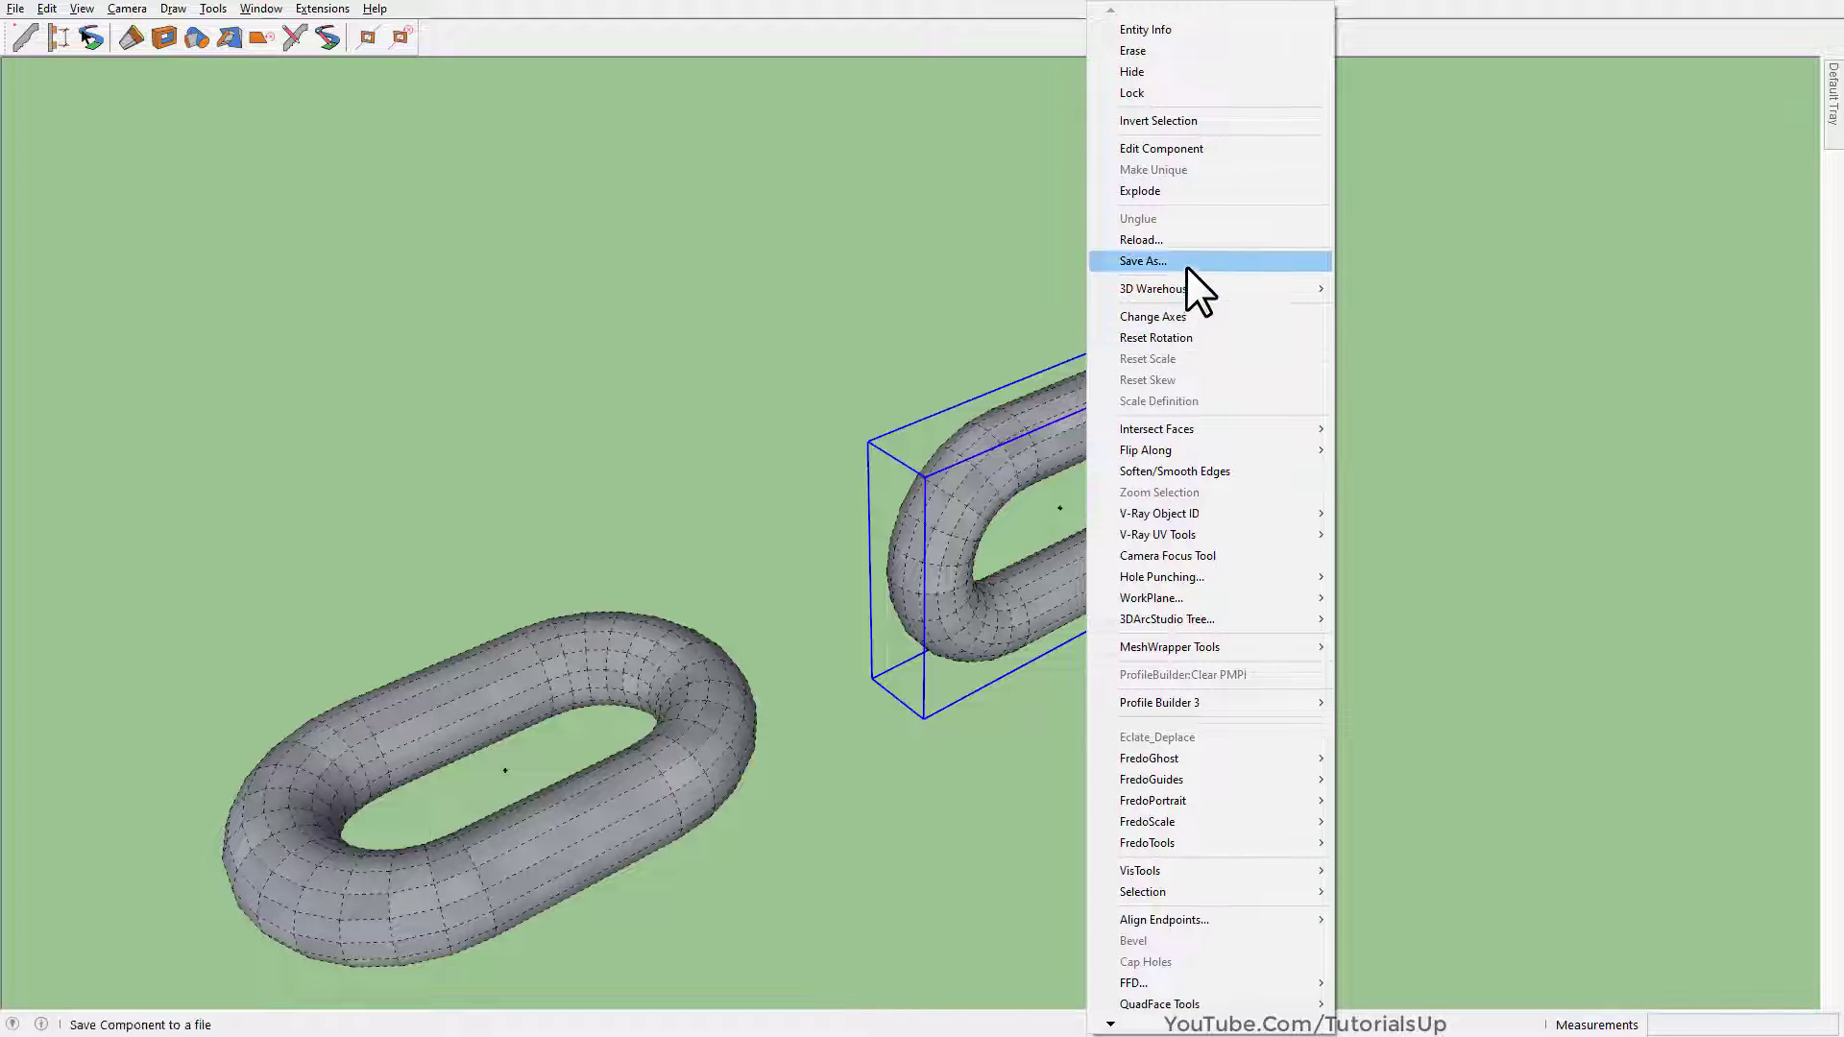
pyautogui.click(1227, 321)
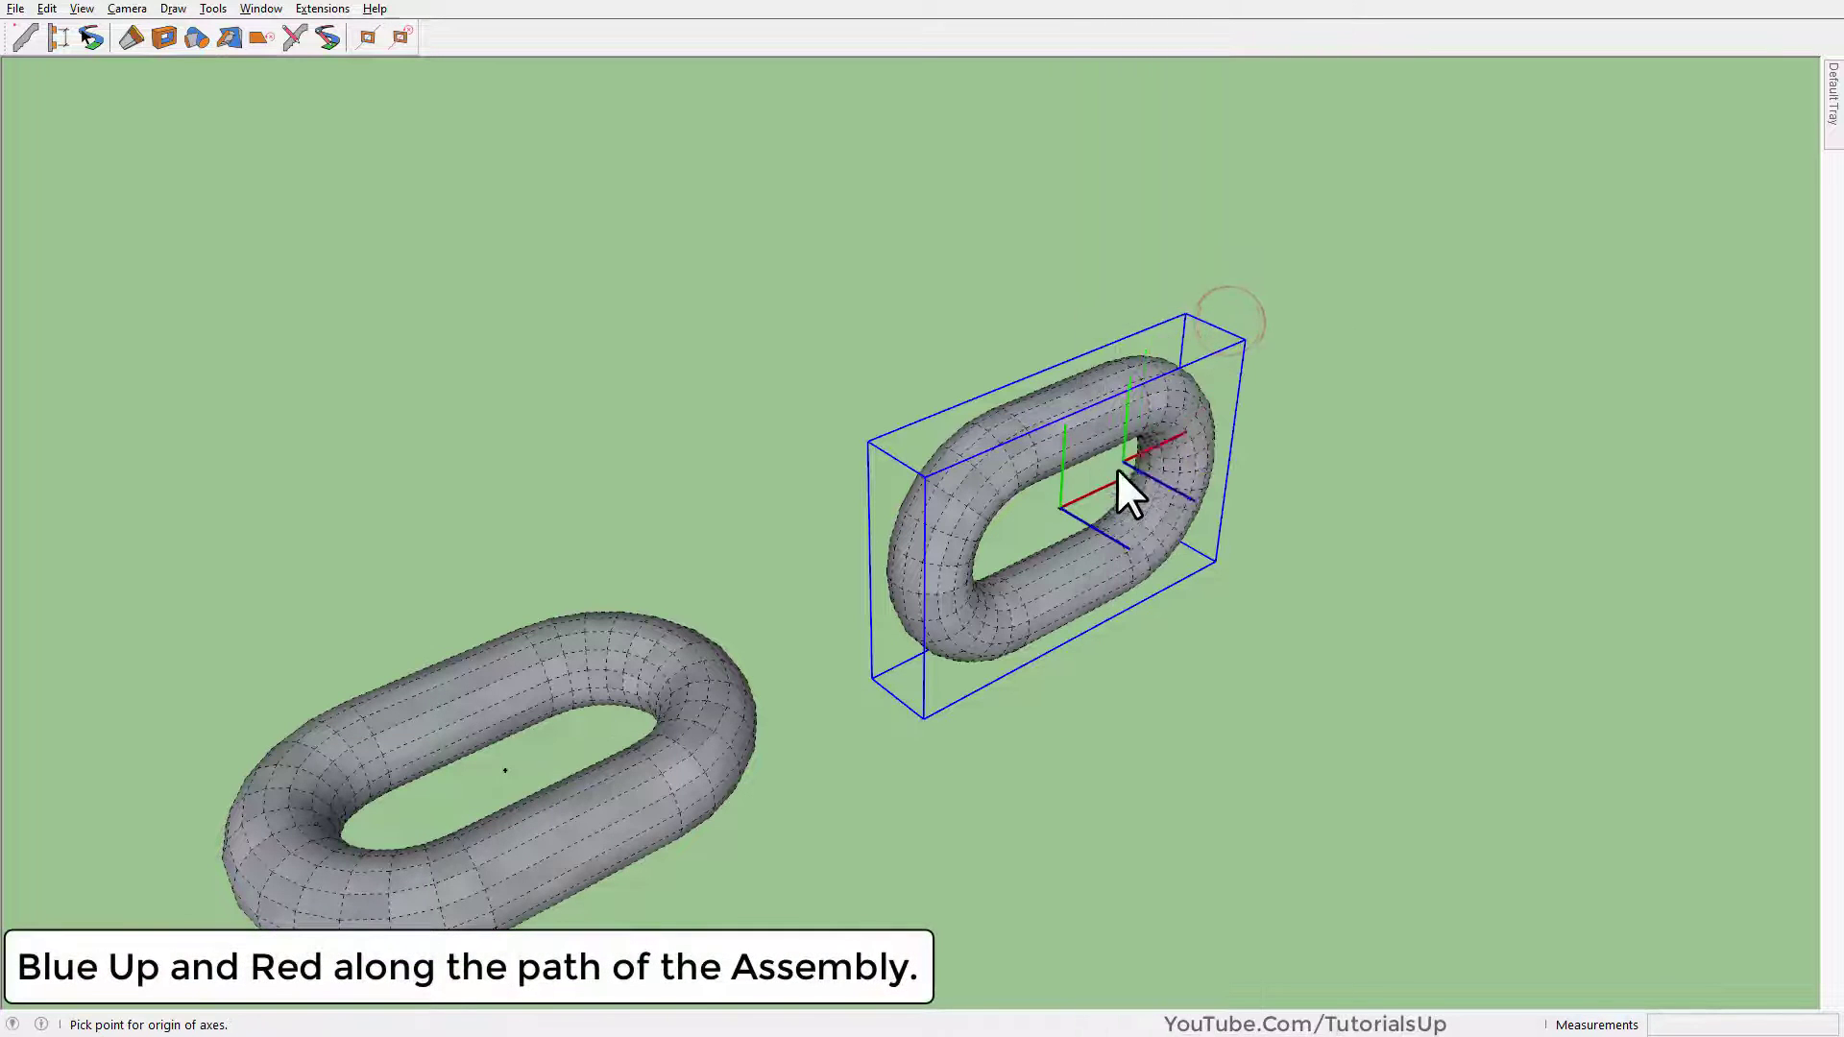
pyautogui.scroll(3, 1061, 517)
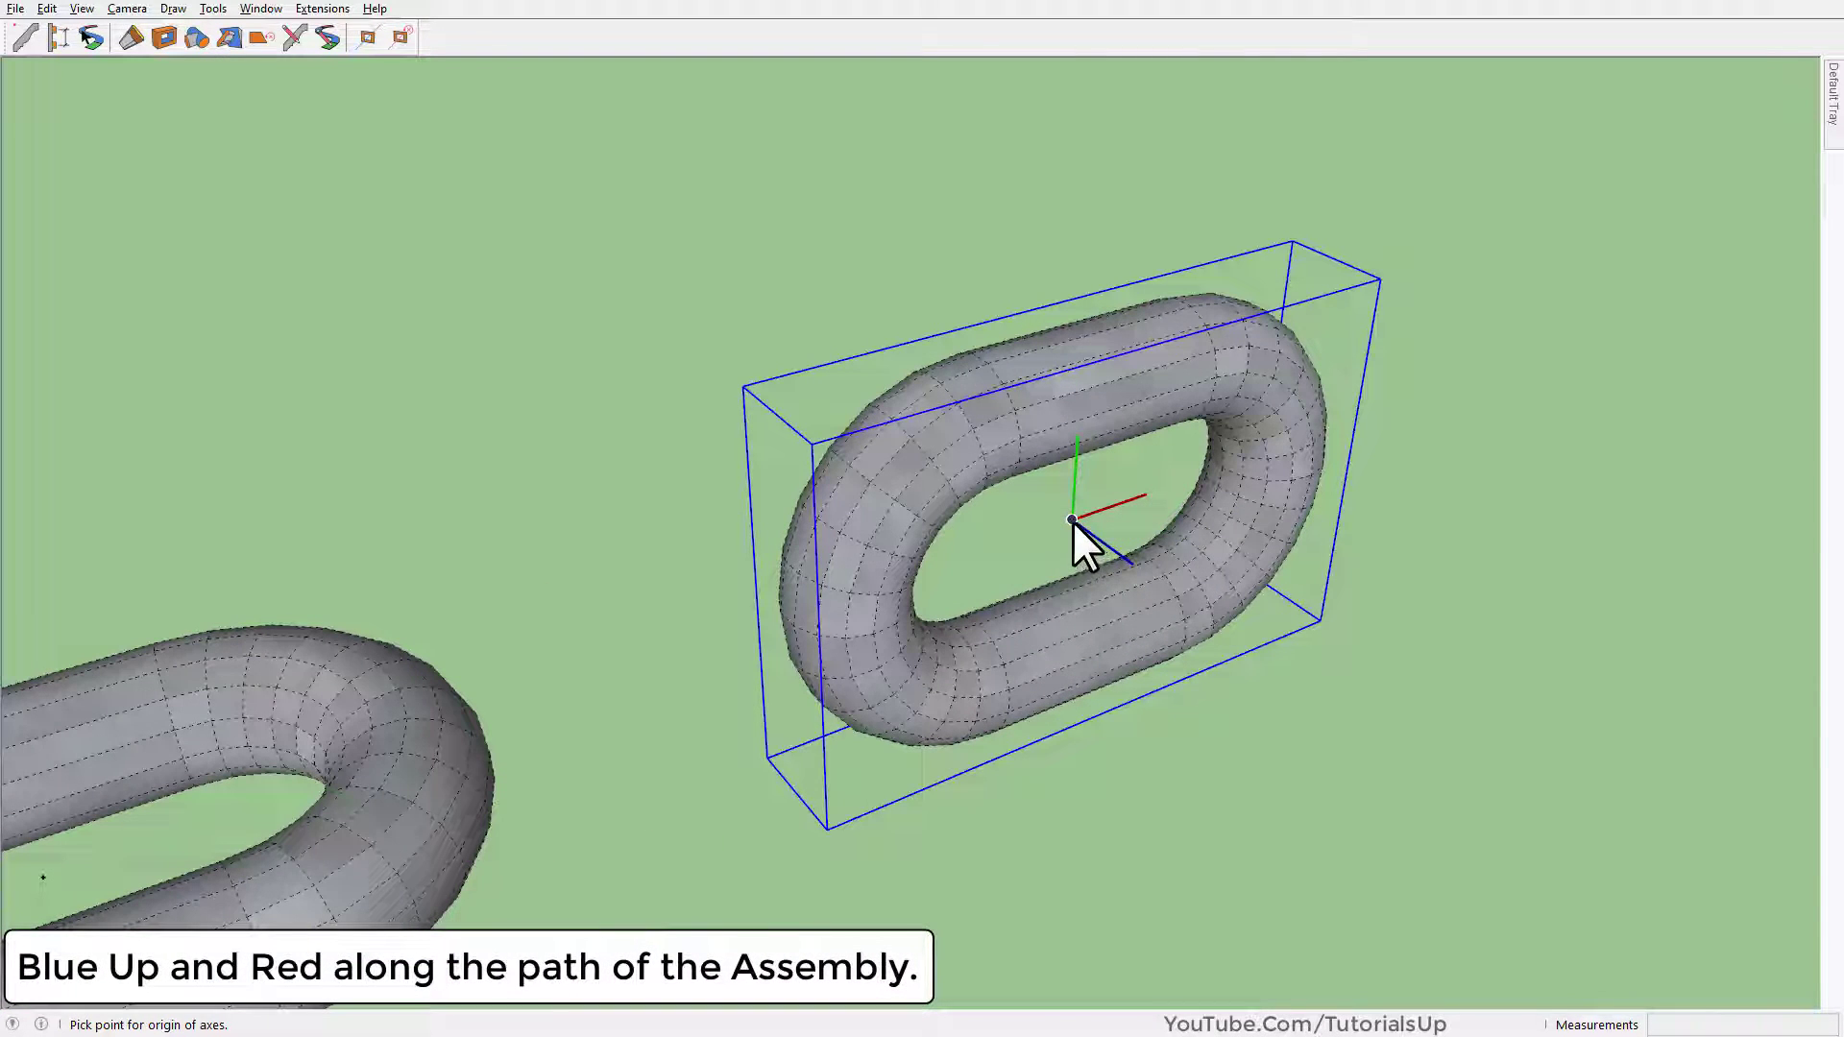
pyautogui.click(1071, 521)
pyautogui.click(1524, 372)
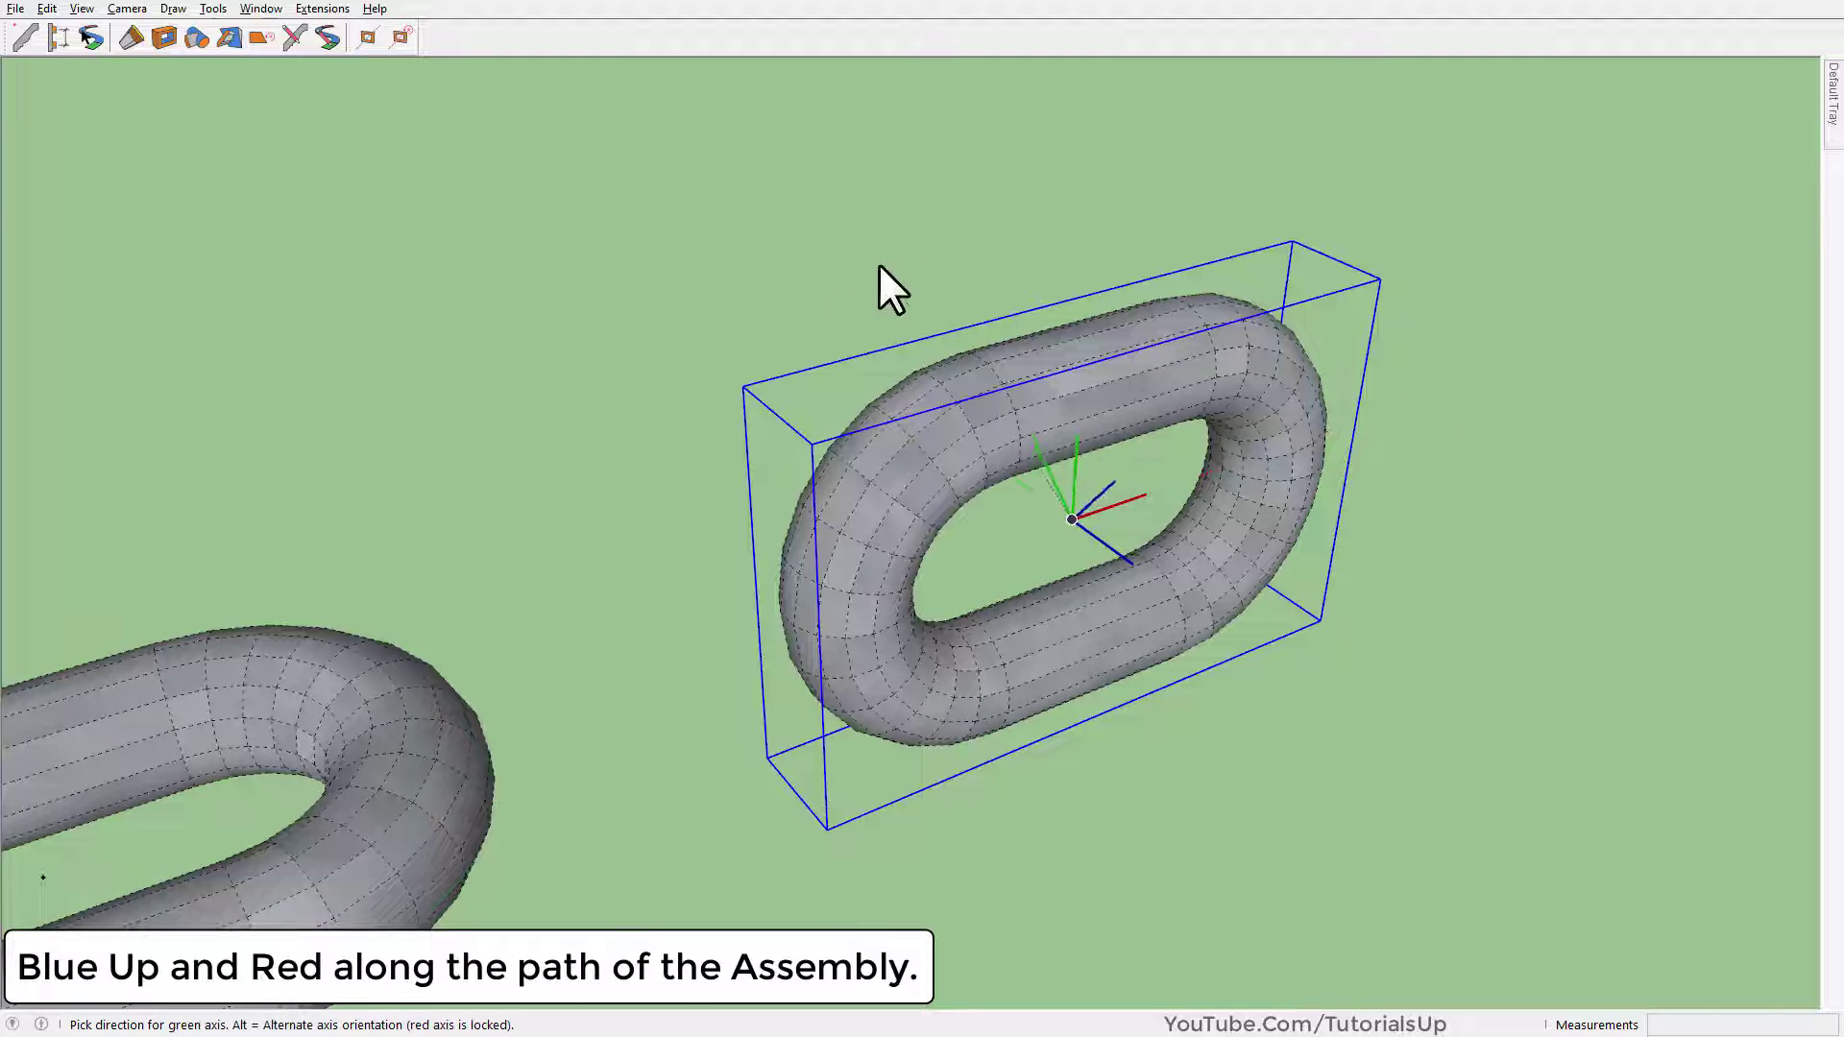
pyautogui.click(806, 331)
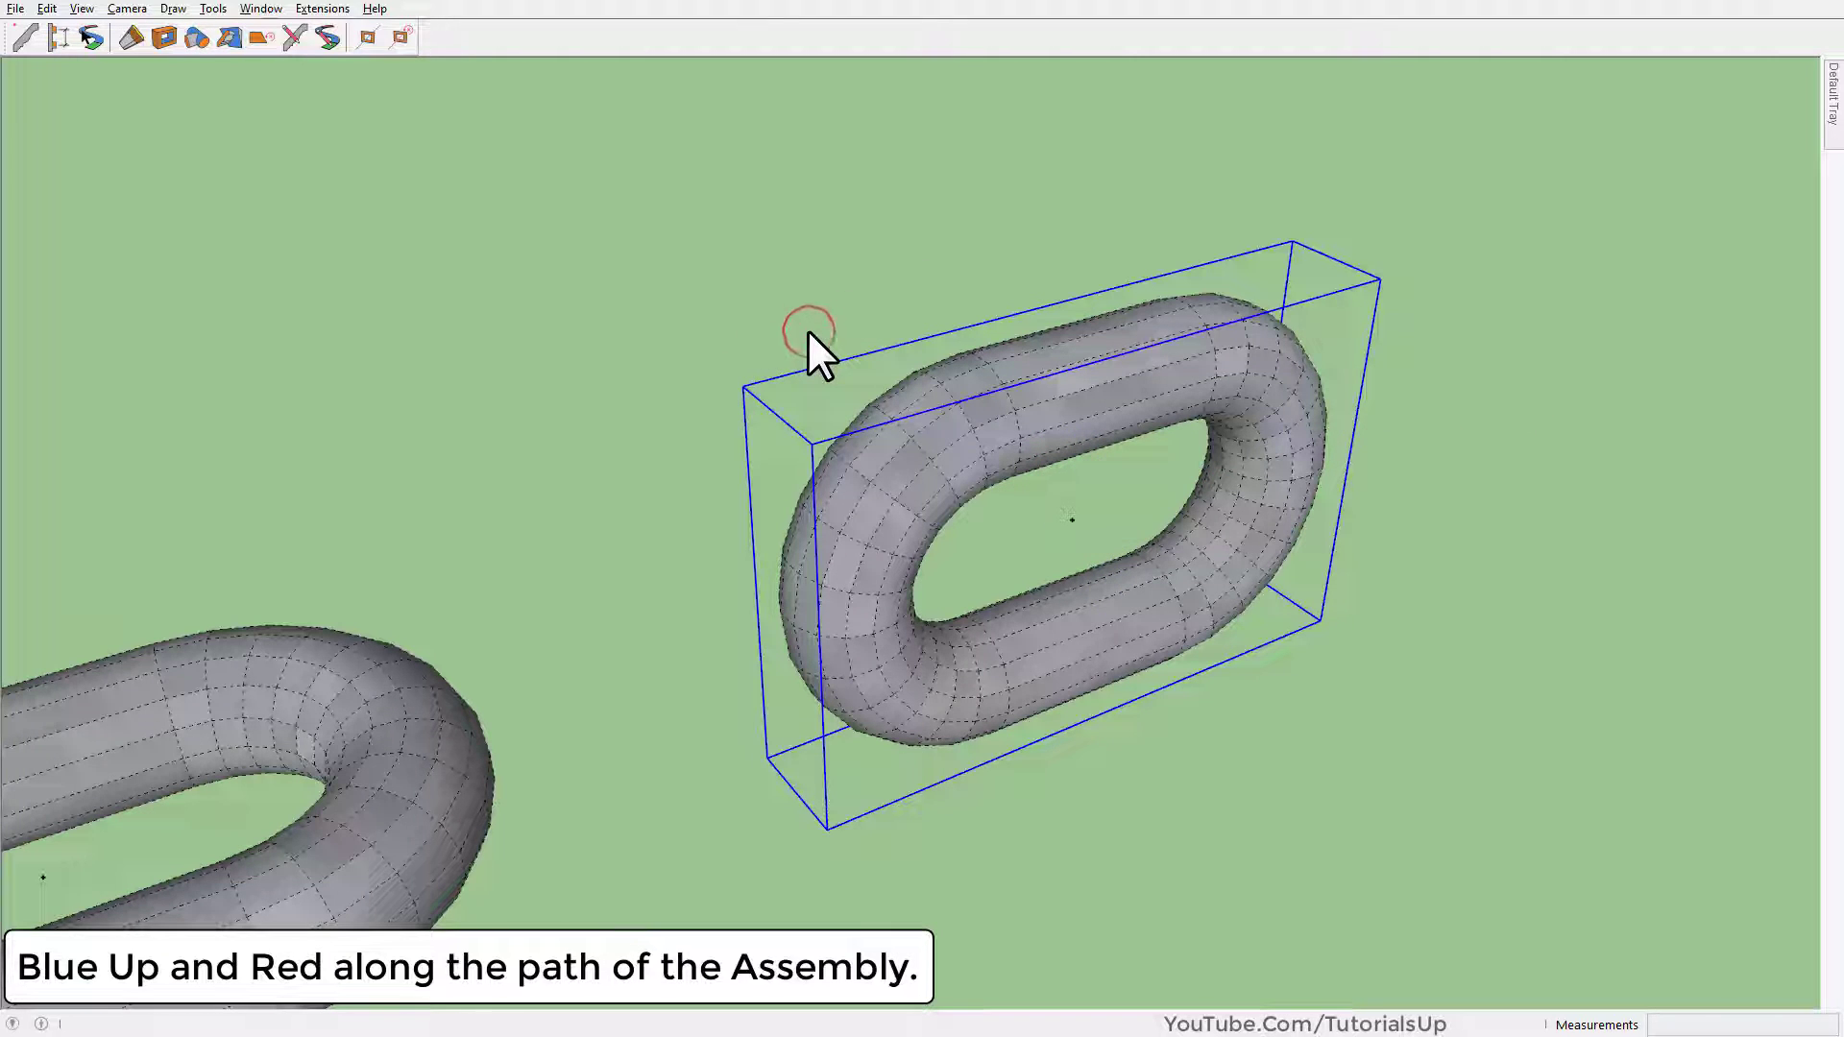
# Open the upright and flat links in turn to check their axes, then close editing
pyautogui.doubleClick(914, 425)
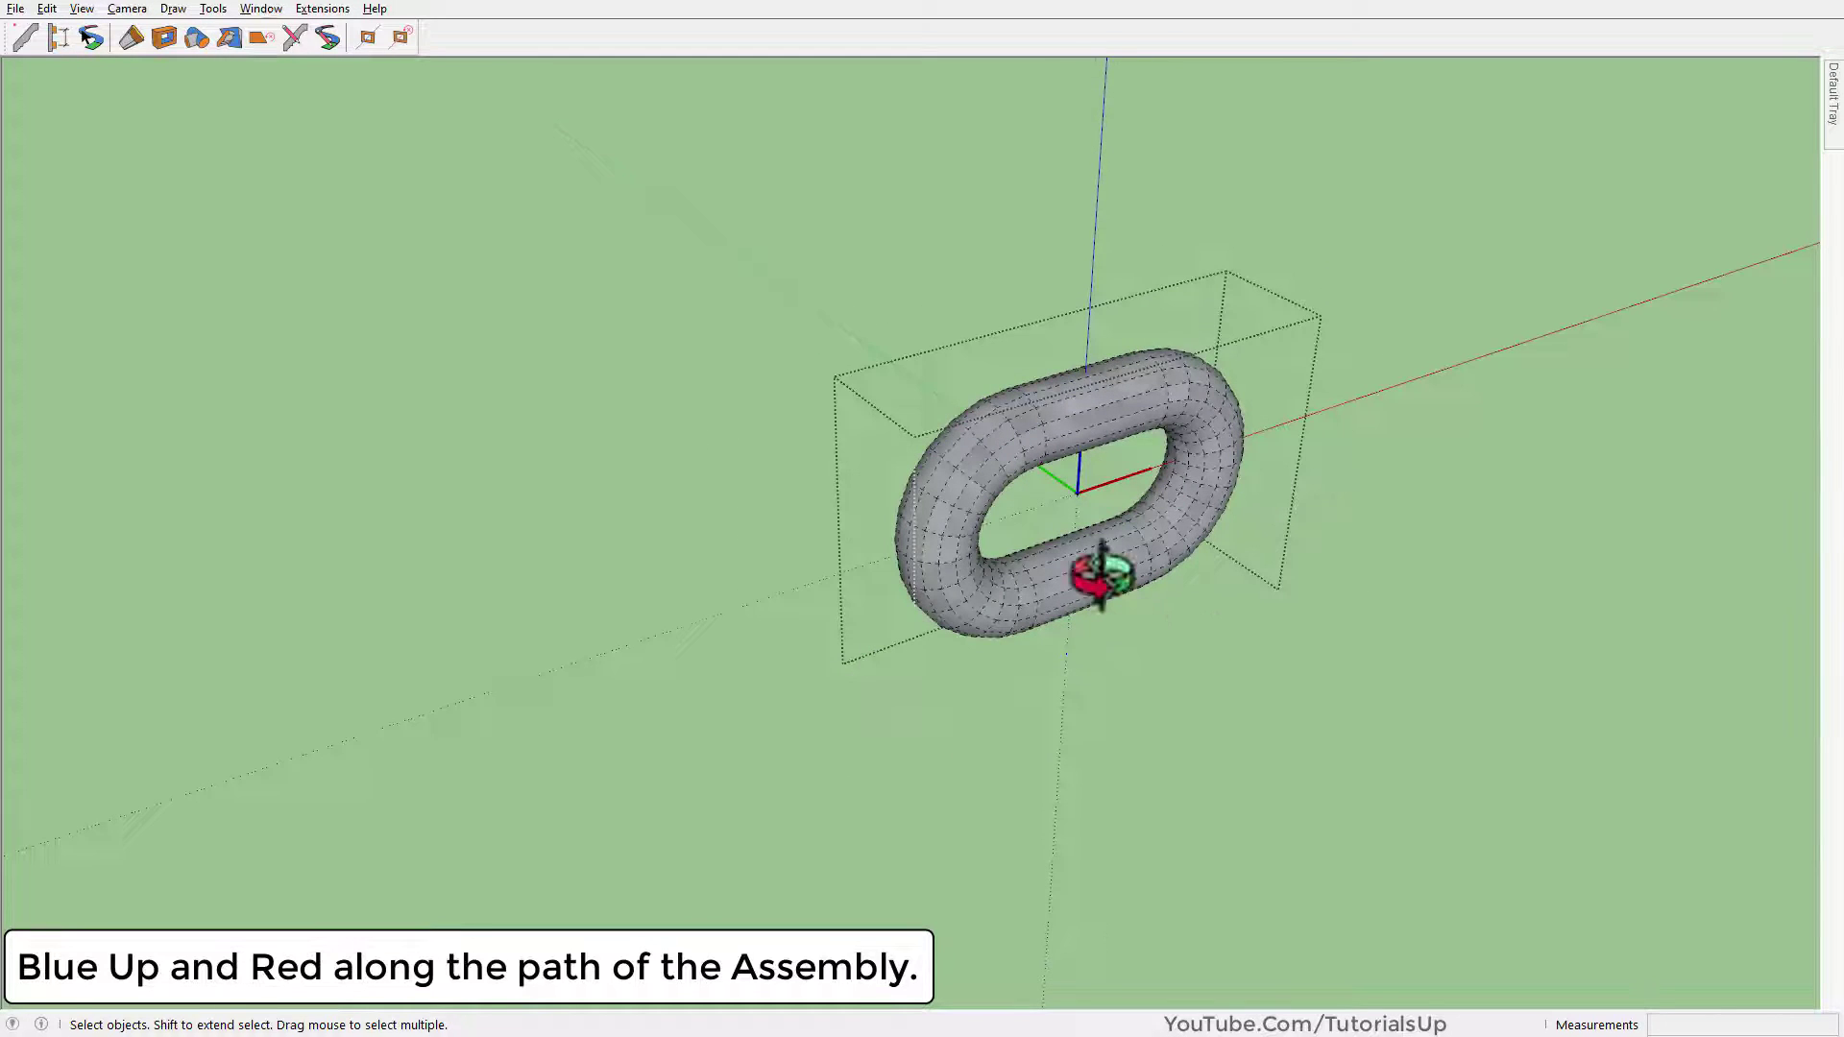
pyautogui.moveTo(1102, 574)
pyautogui.mouseDown(button='middle')
pyautogui.moveTo(280, 391)
pyautogui.moveTo(930, 527)
pyautogui.mouseUp(button='middle')
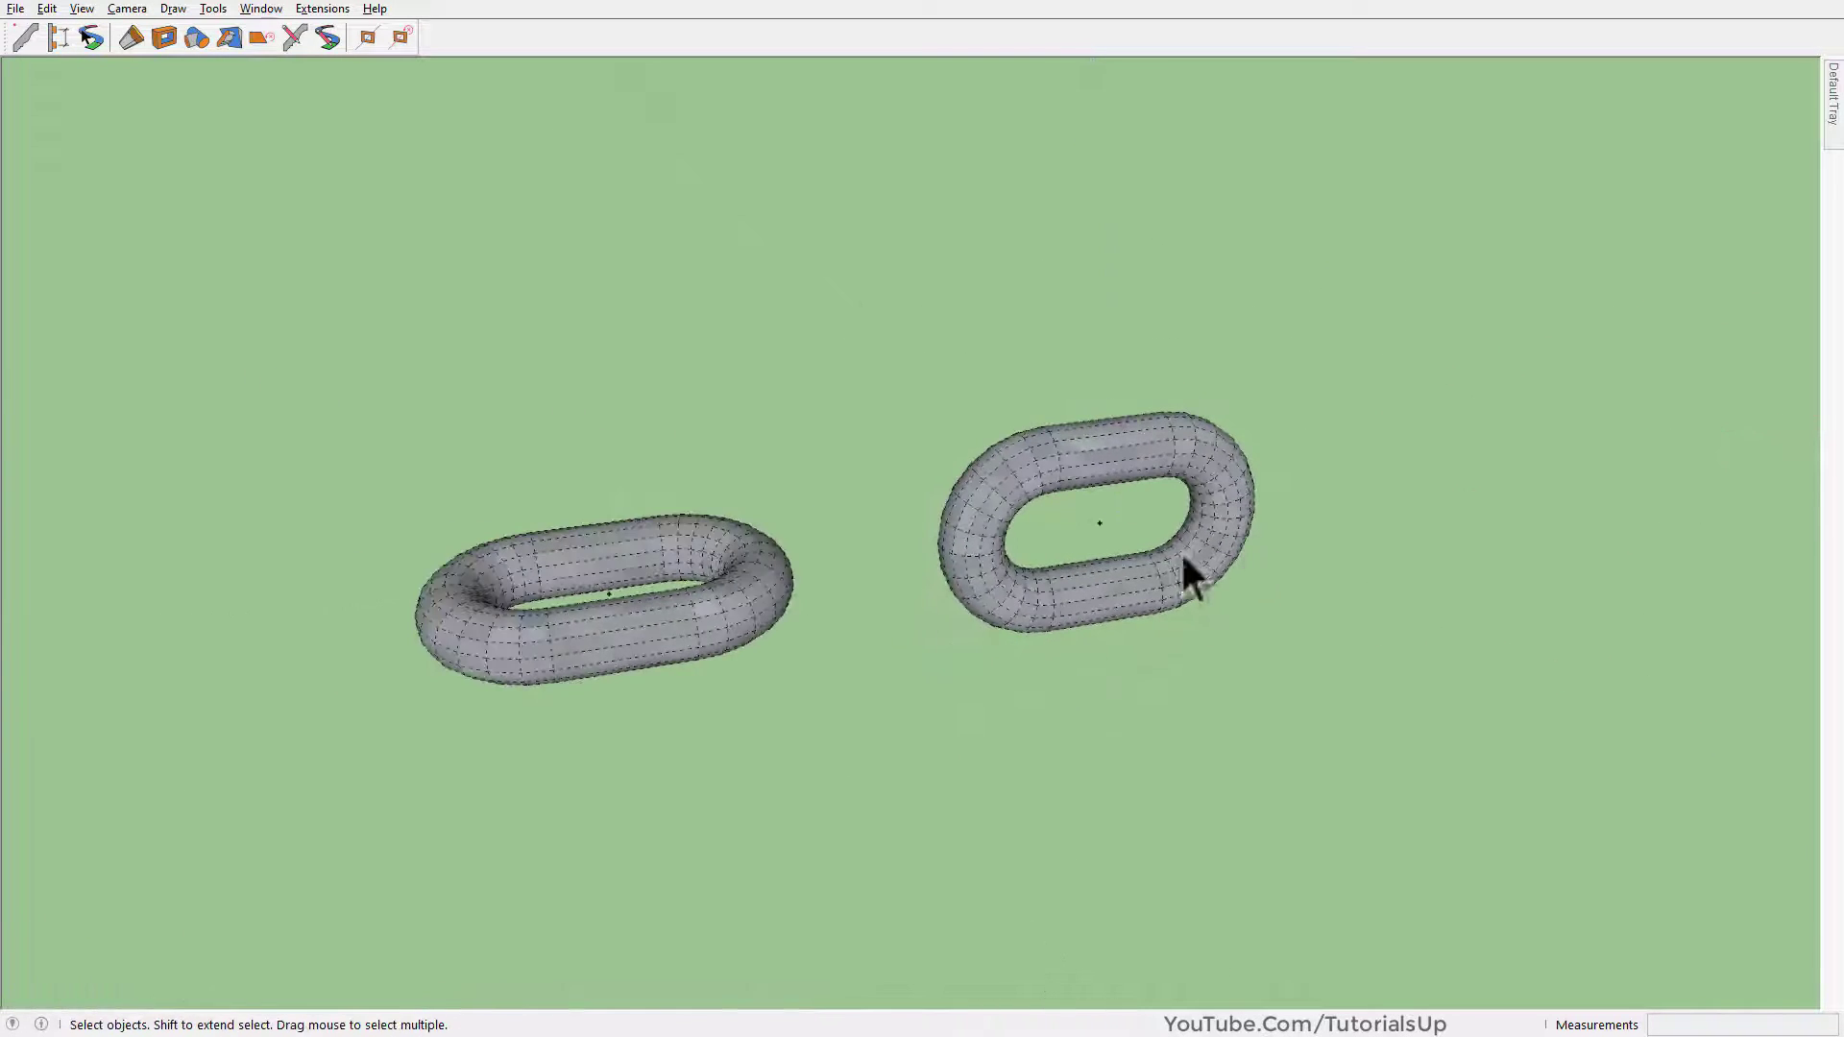
pyautogui.doubleClick(626, 628)
pyautogui.moveTo(632, 631); pyautogui.dragTo(651, 745, button='middle')
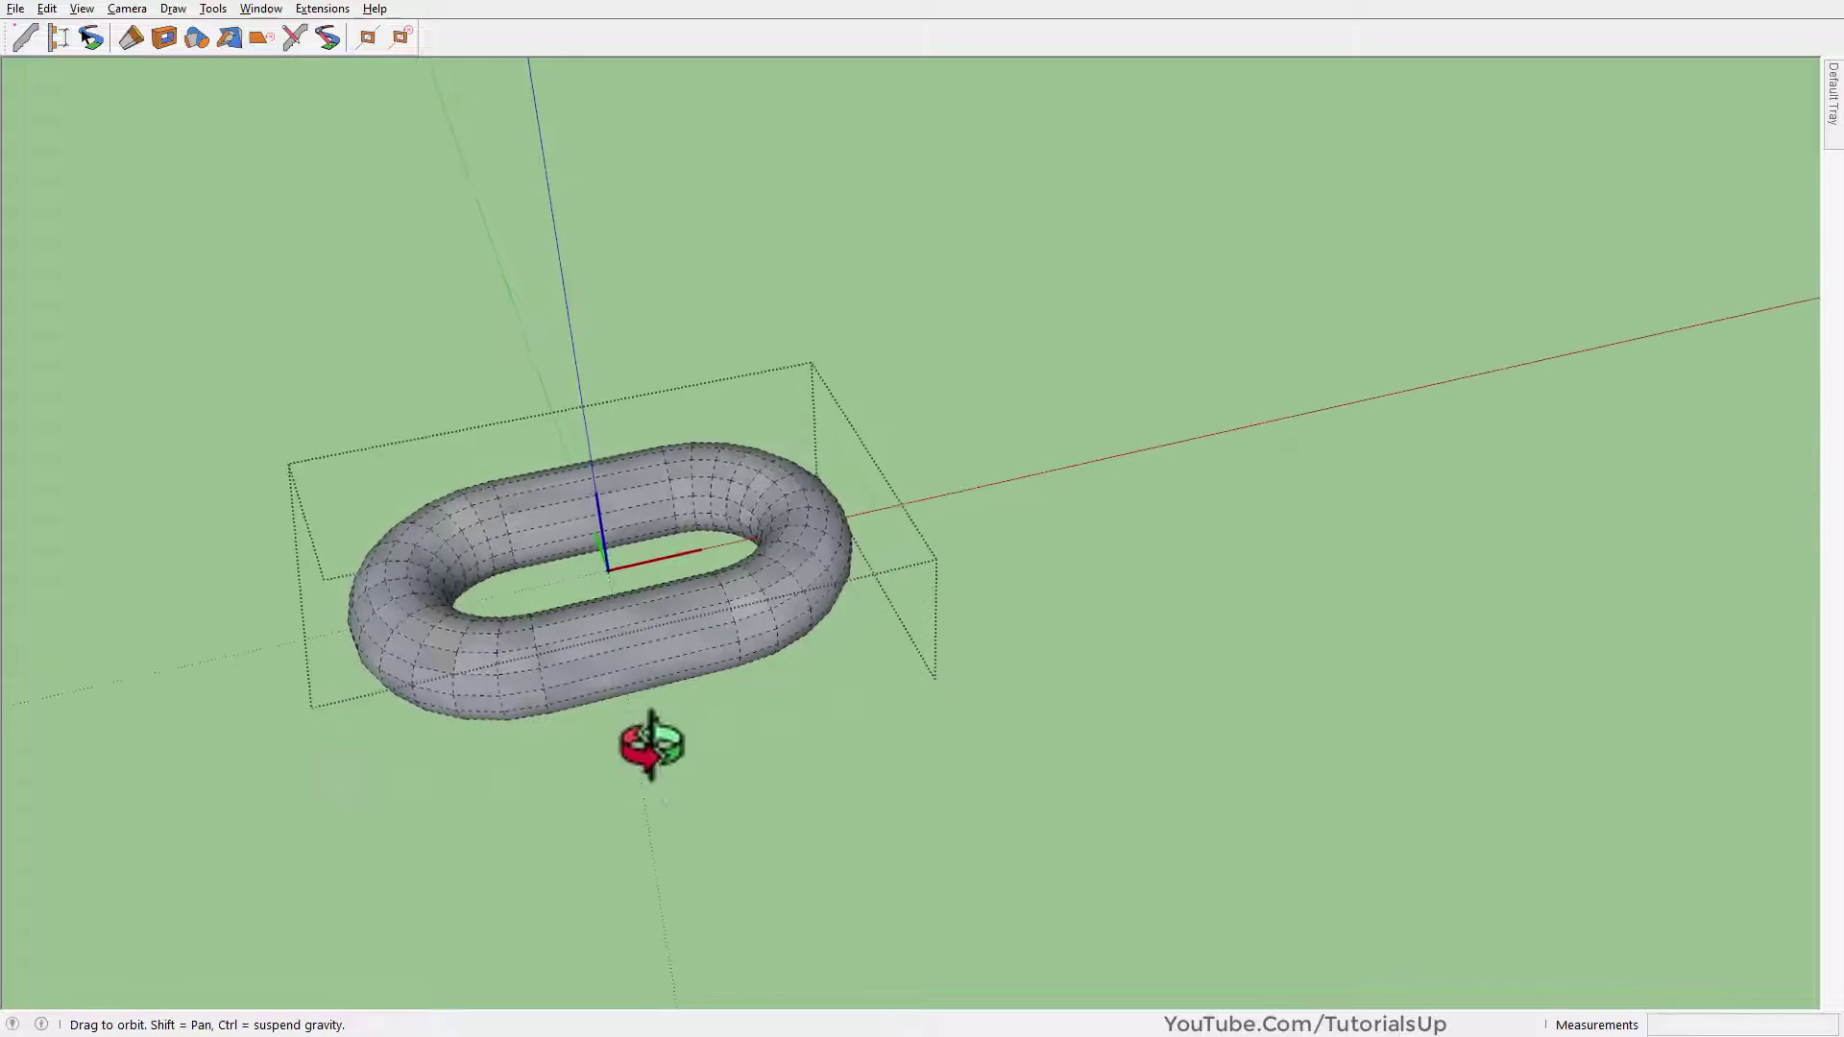
pyautogui.click(707, 749)
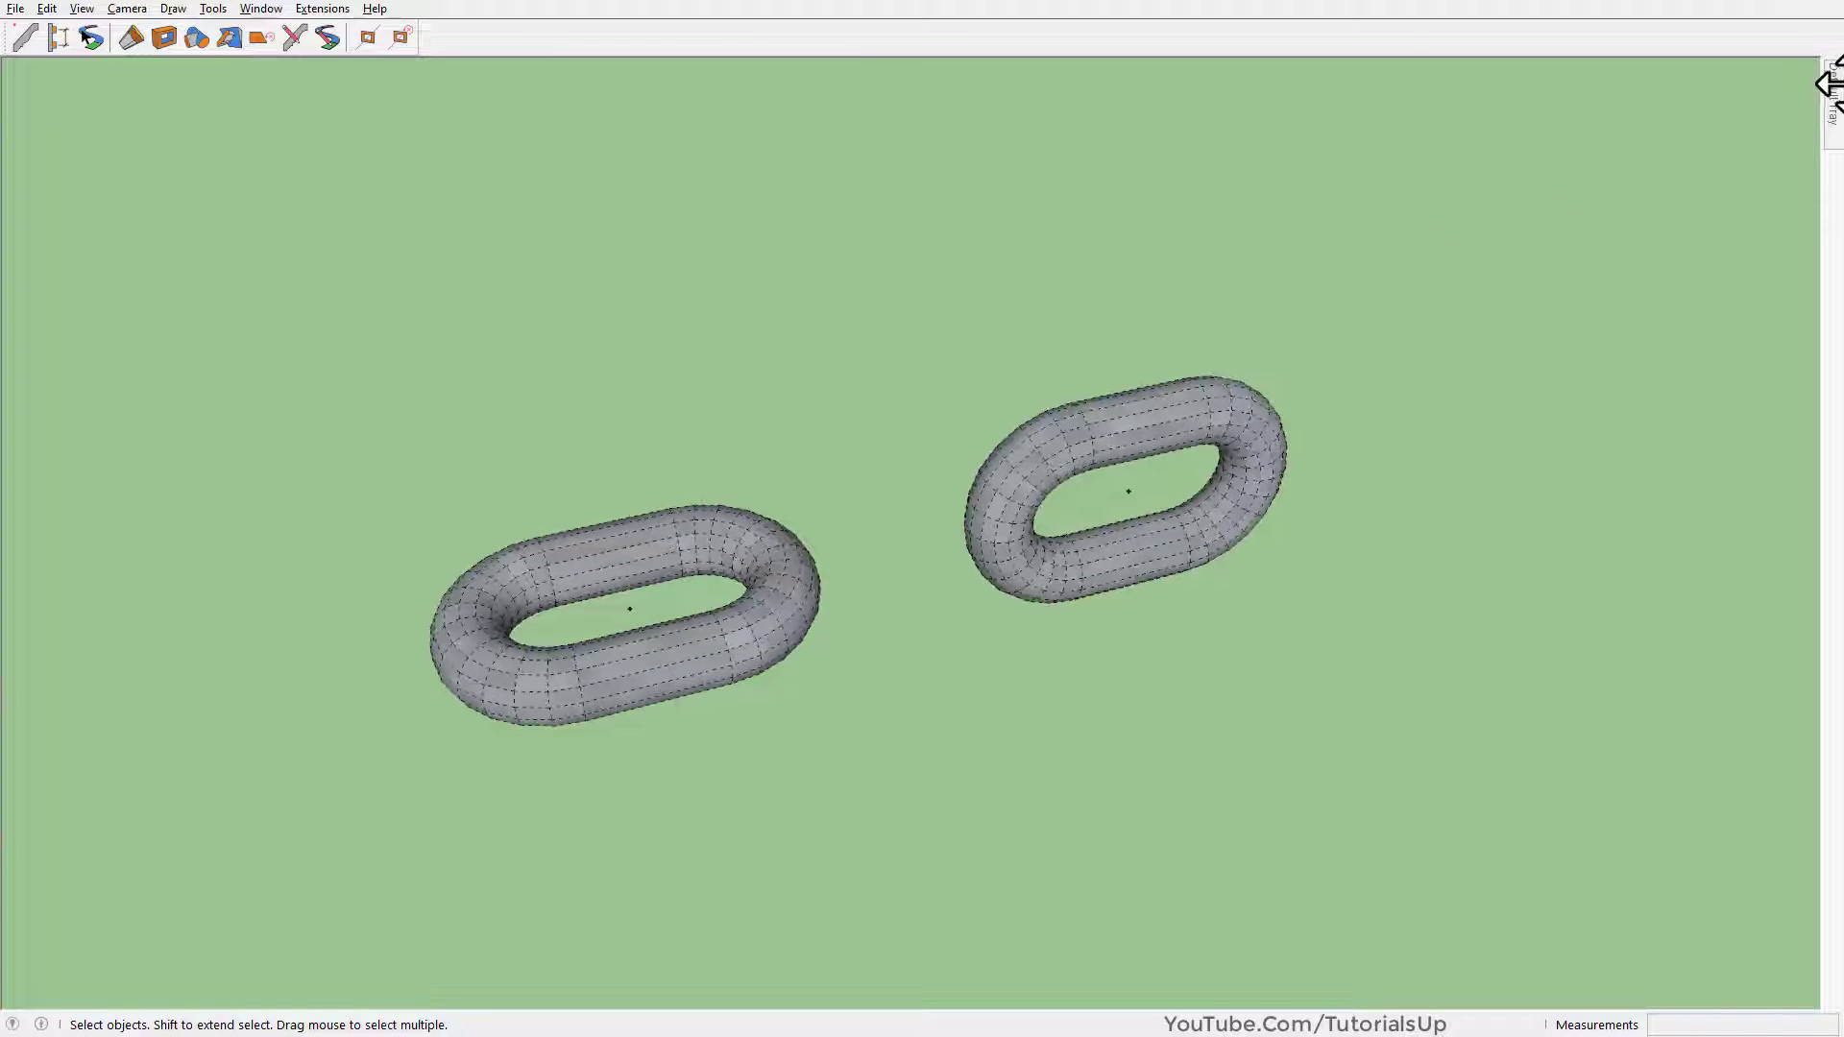
# Rename the upright link's definition to 'Rotate 90' in Entity Info, leaving the flat link 'Rotate 0'
pyautogui.moveTo(1830, 90)
pyautogui.click(1805, 62)
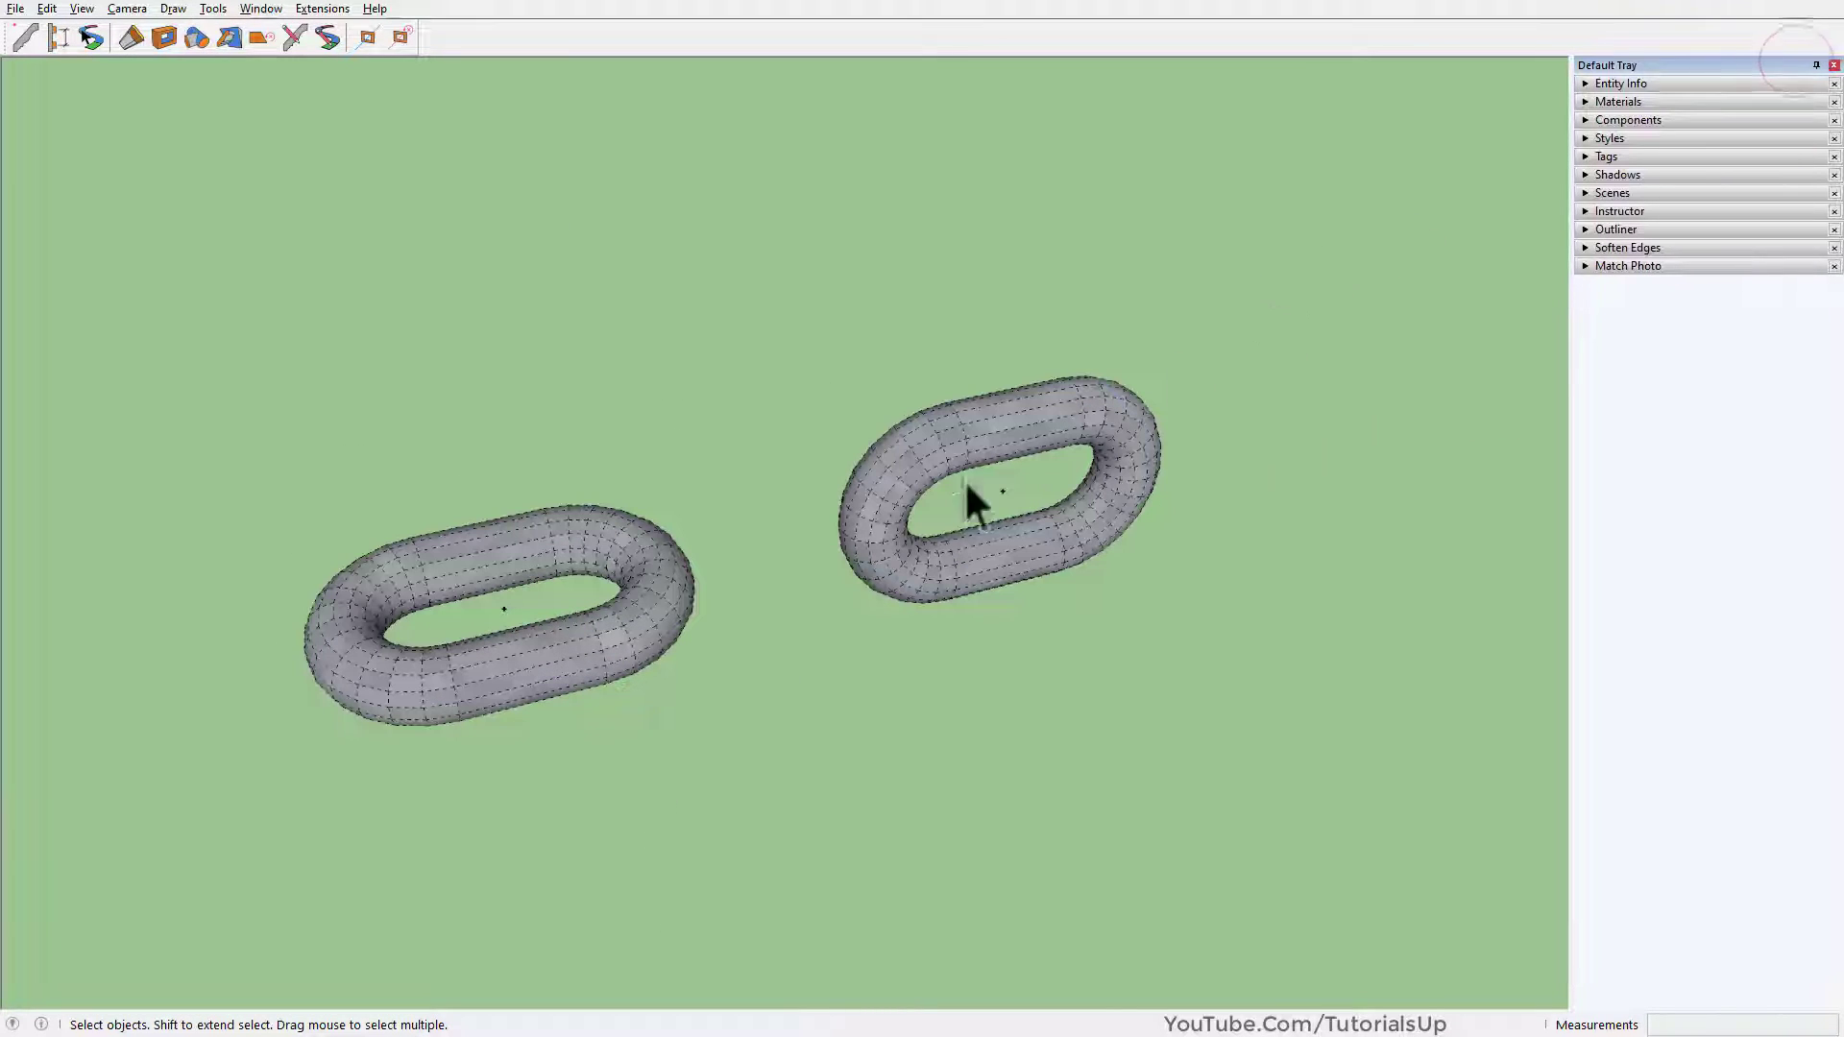
pyautogui.click(685, 634)
pyautogui.click(1701, 81)
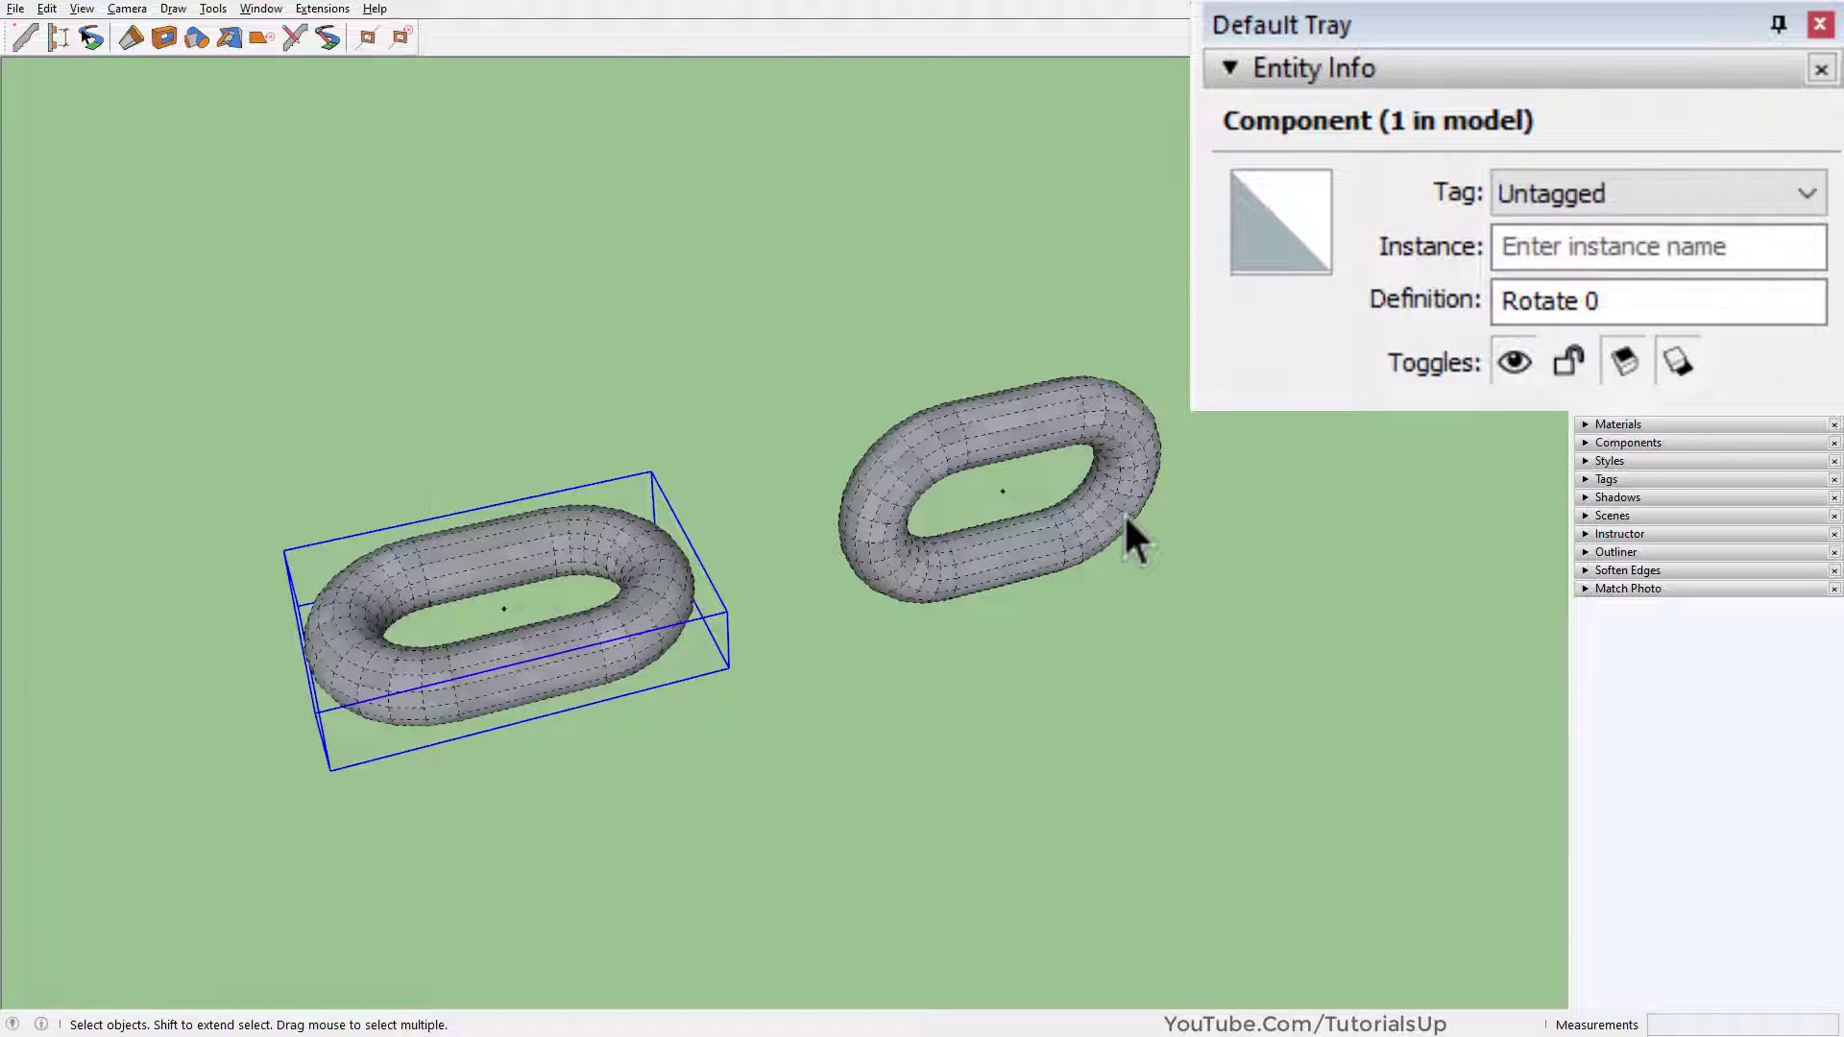
pyautogui.click(1125, 518)
pyautogui.click(1682, 302)
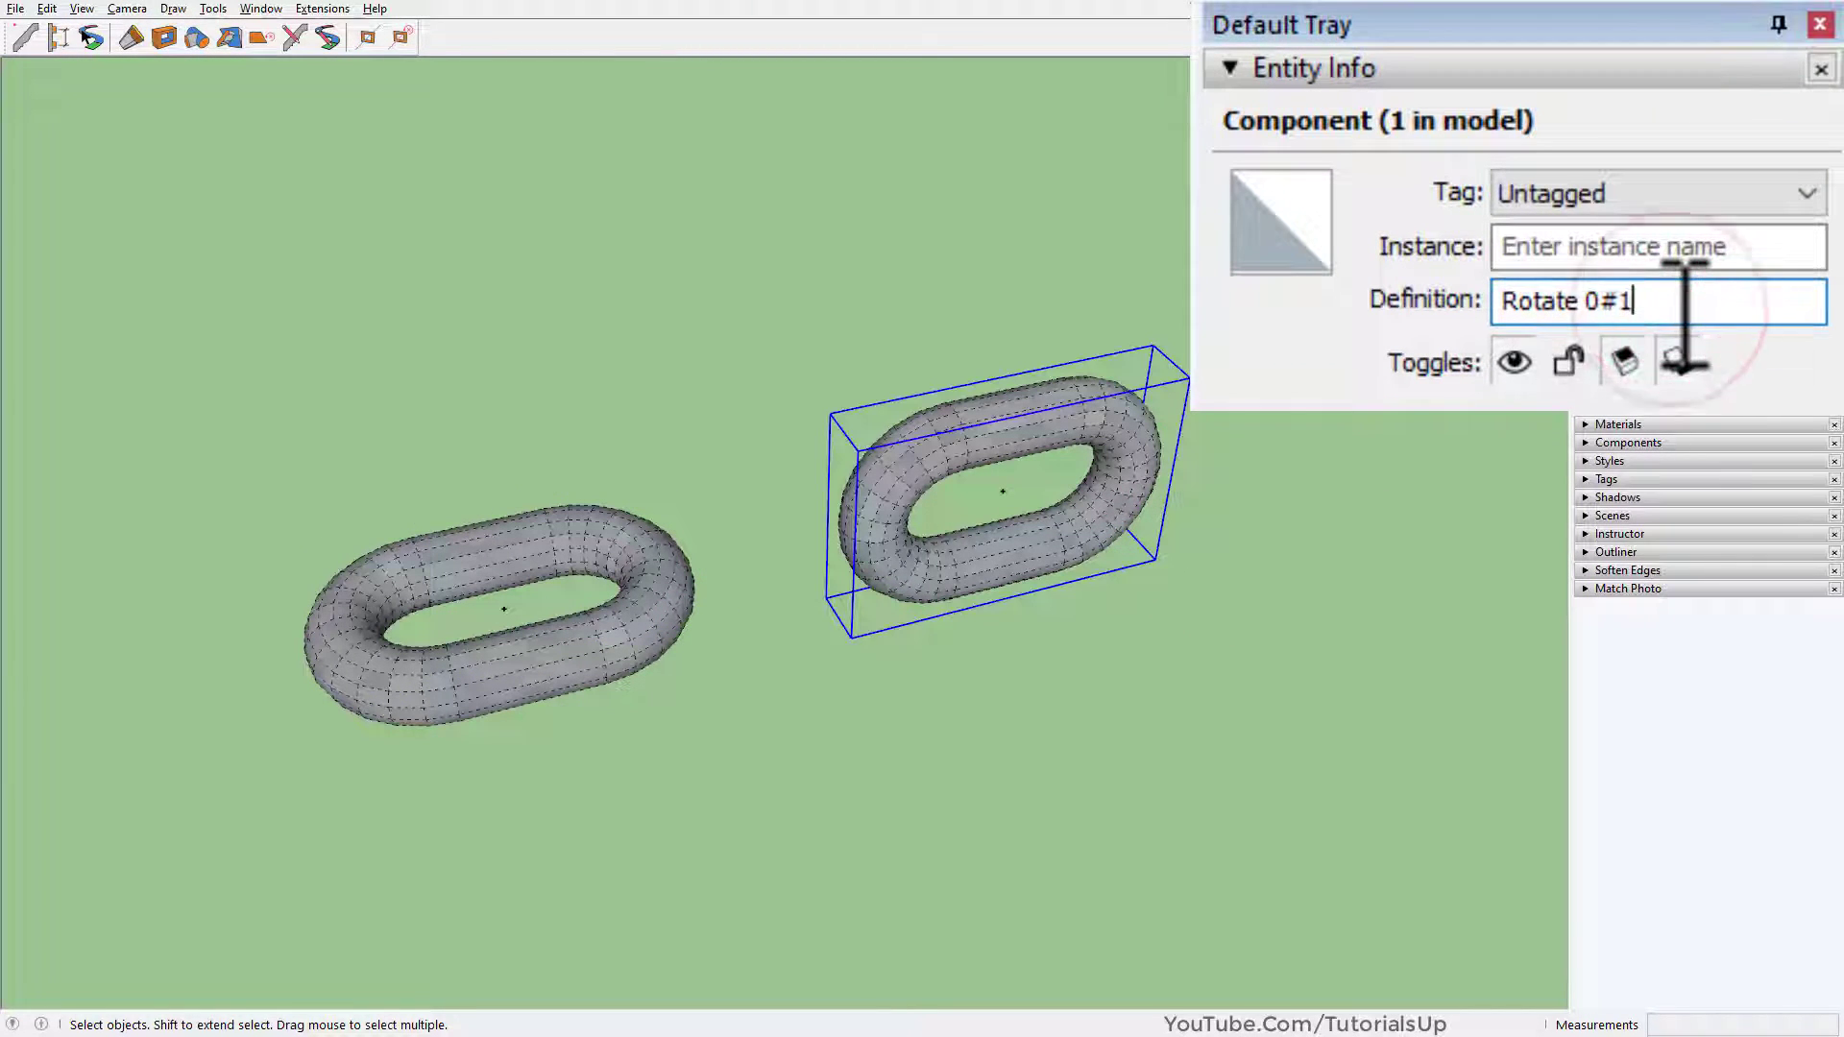
pyautogui.press('BackSpace')
pyautogui.press('BackSpace')
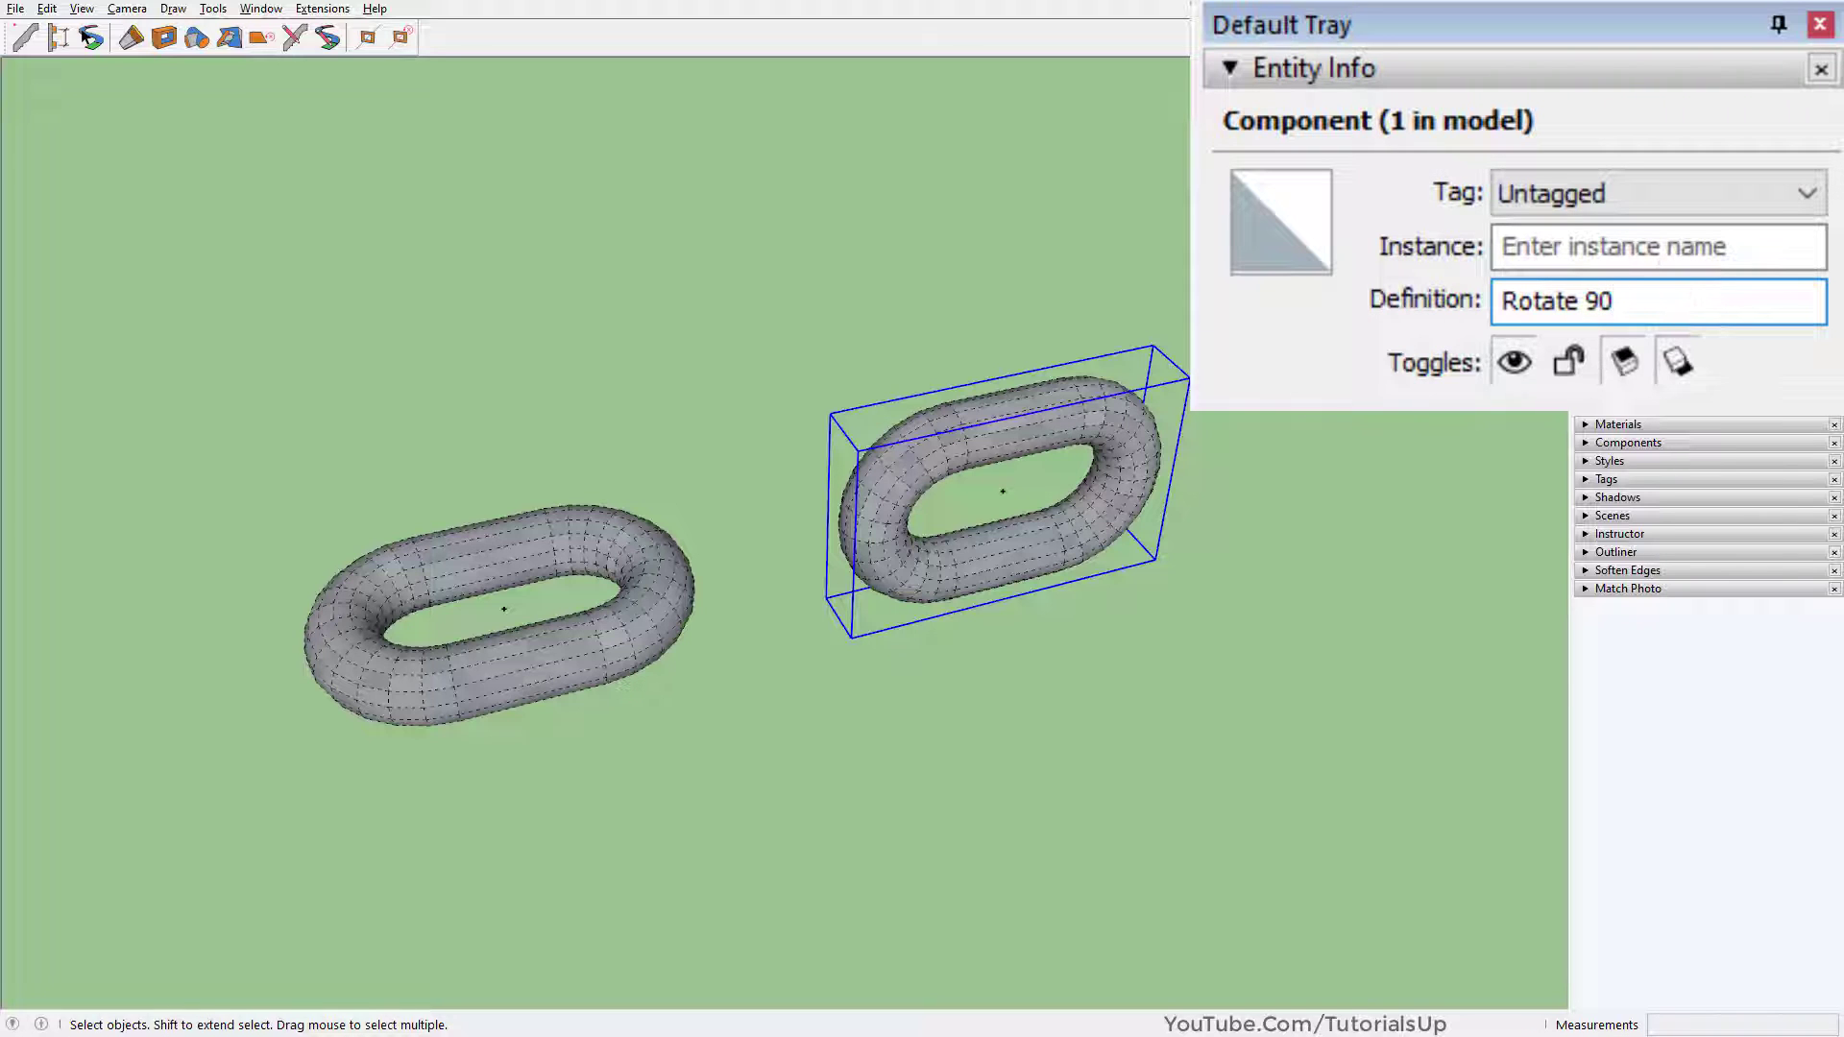
pyautogui.click(1810, 65)
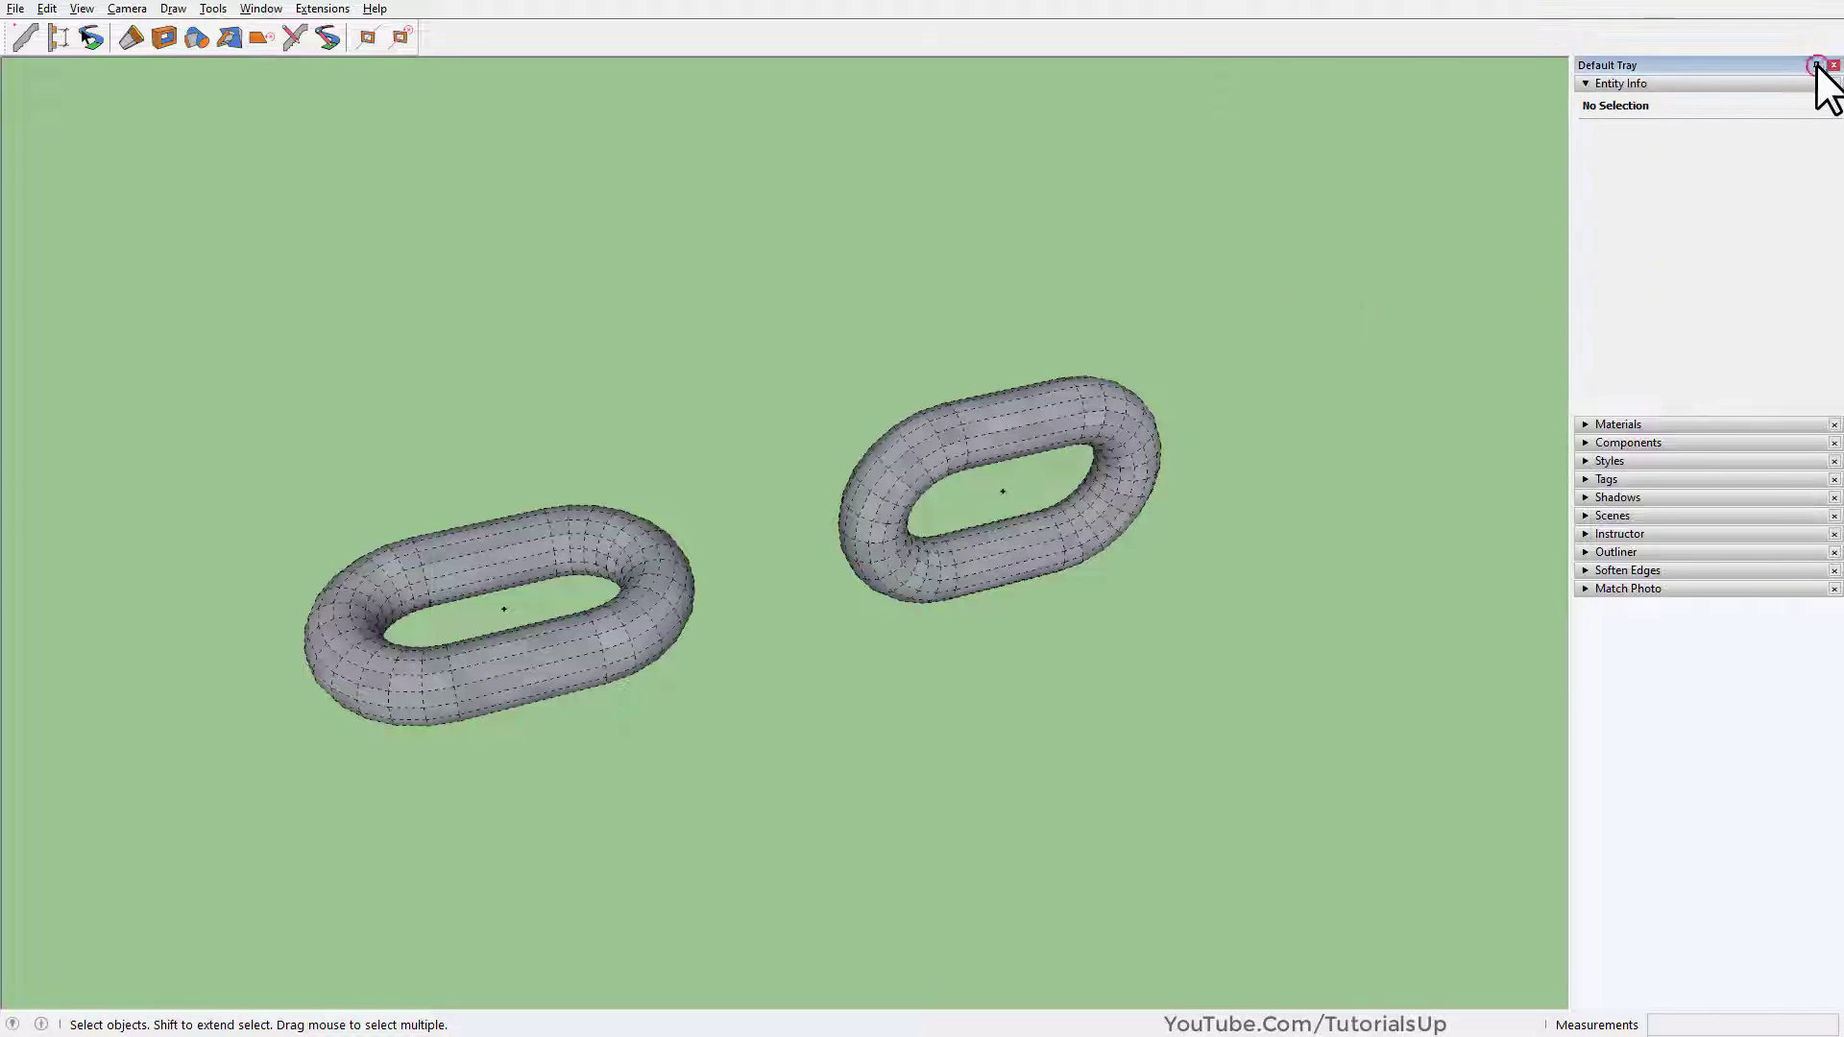
# Reframe the view around the curved chain path and clear the selection
pyautogui.scroll(-3, 1267, 499)
pyautogui.scroll(-4, 1200, 652)
pyautogui.scroll(-3, 1181, 739)
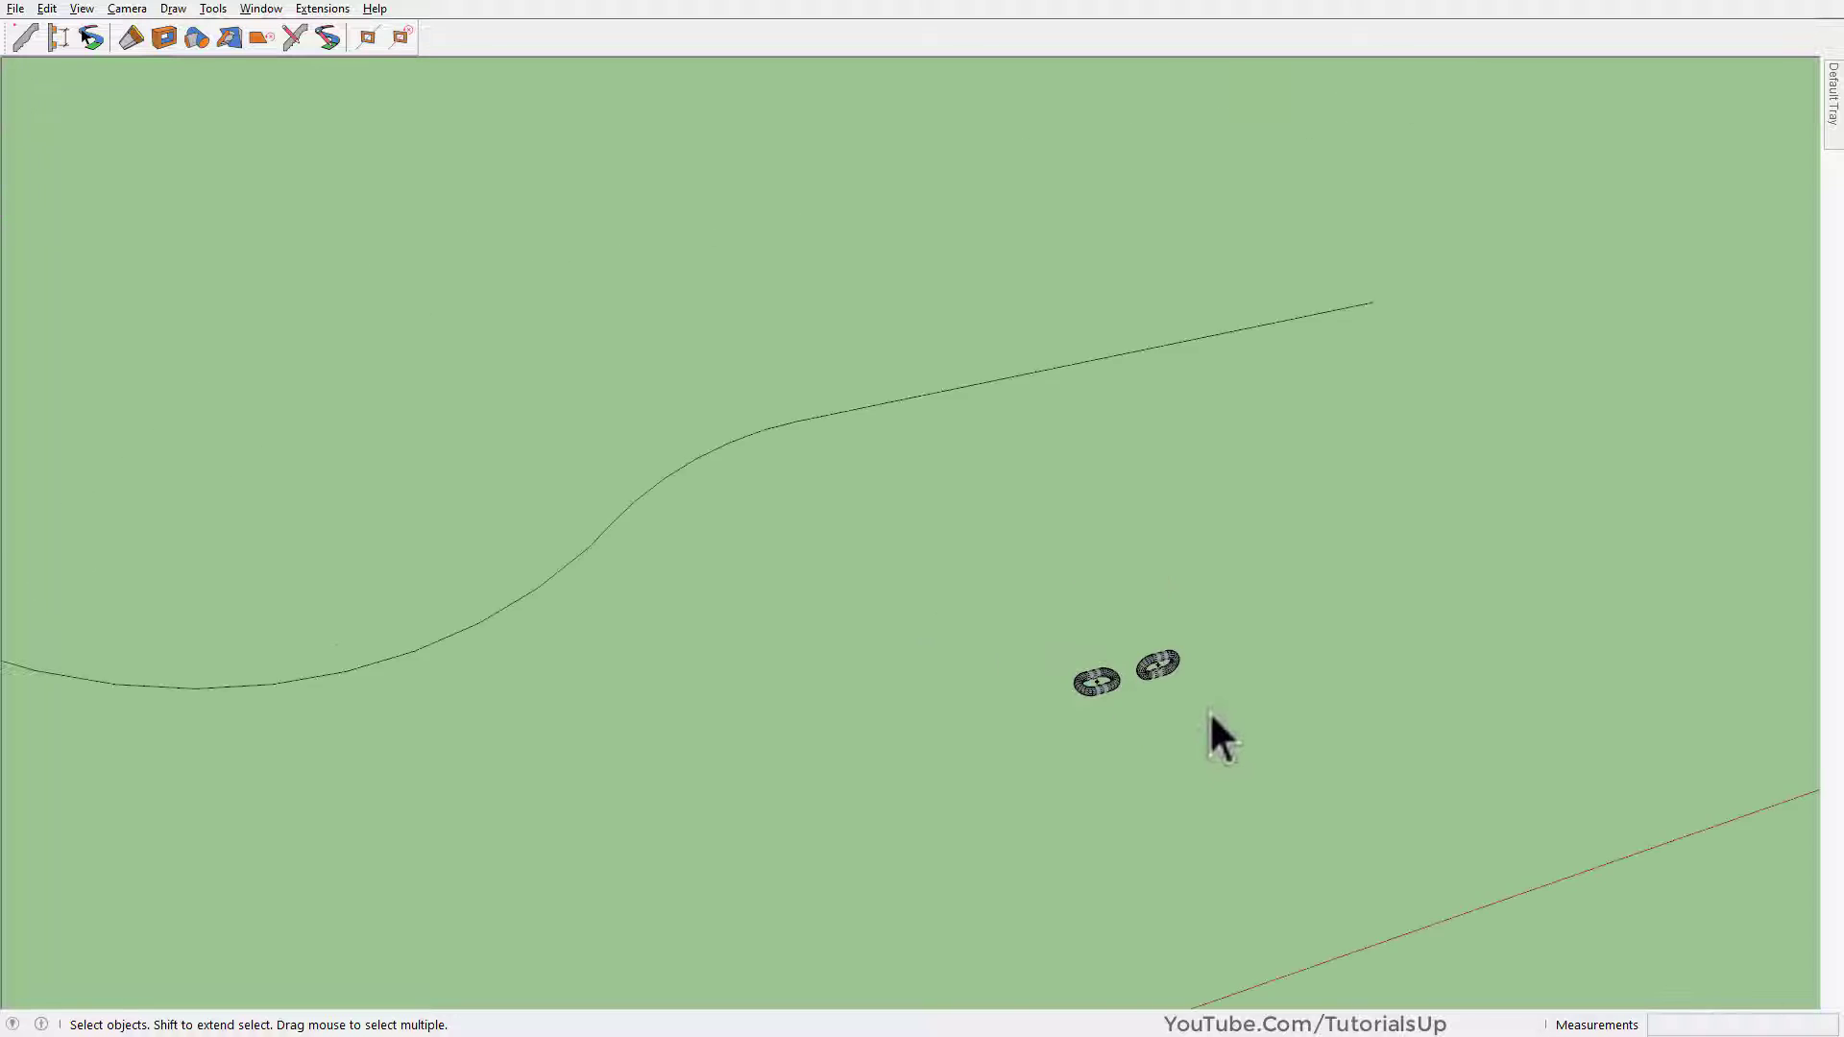
pyautogui.moveTo(1207, 691)
pyautogui.mouseDown(button='middle')
pyautogui.moveTo(782, 732)
pyautogui.moveTo(1078, 823)
pyautogui.mouseUp(button='middle')
pyautogui.scroll(1, 1078, 823)
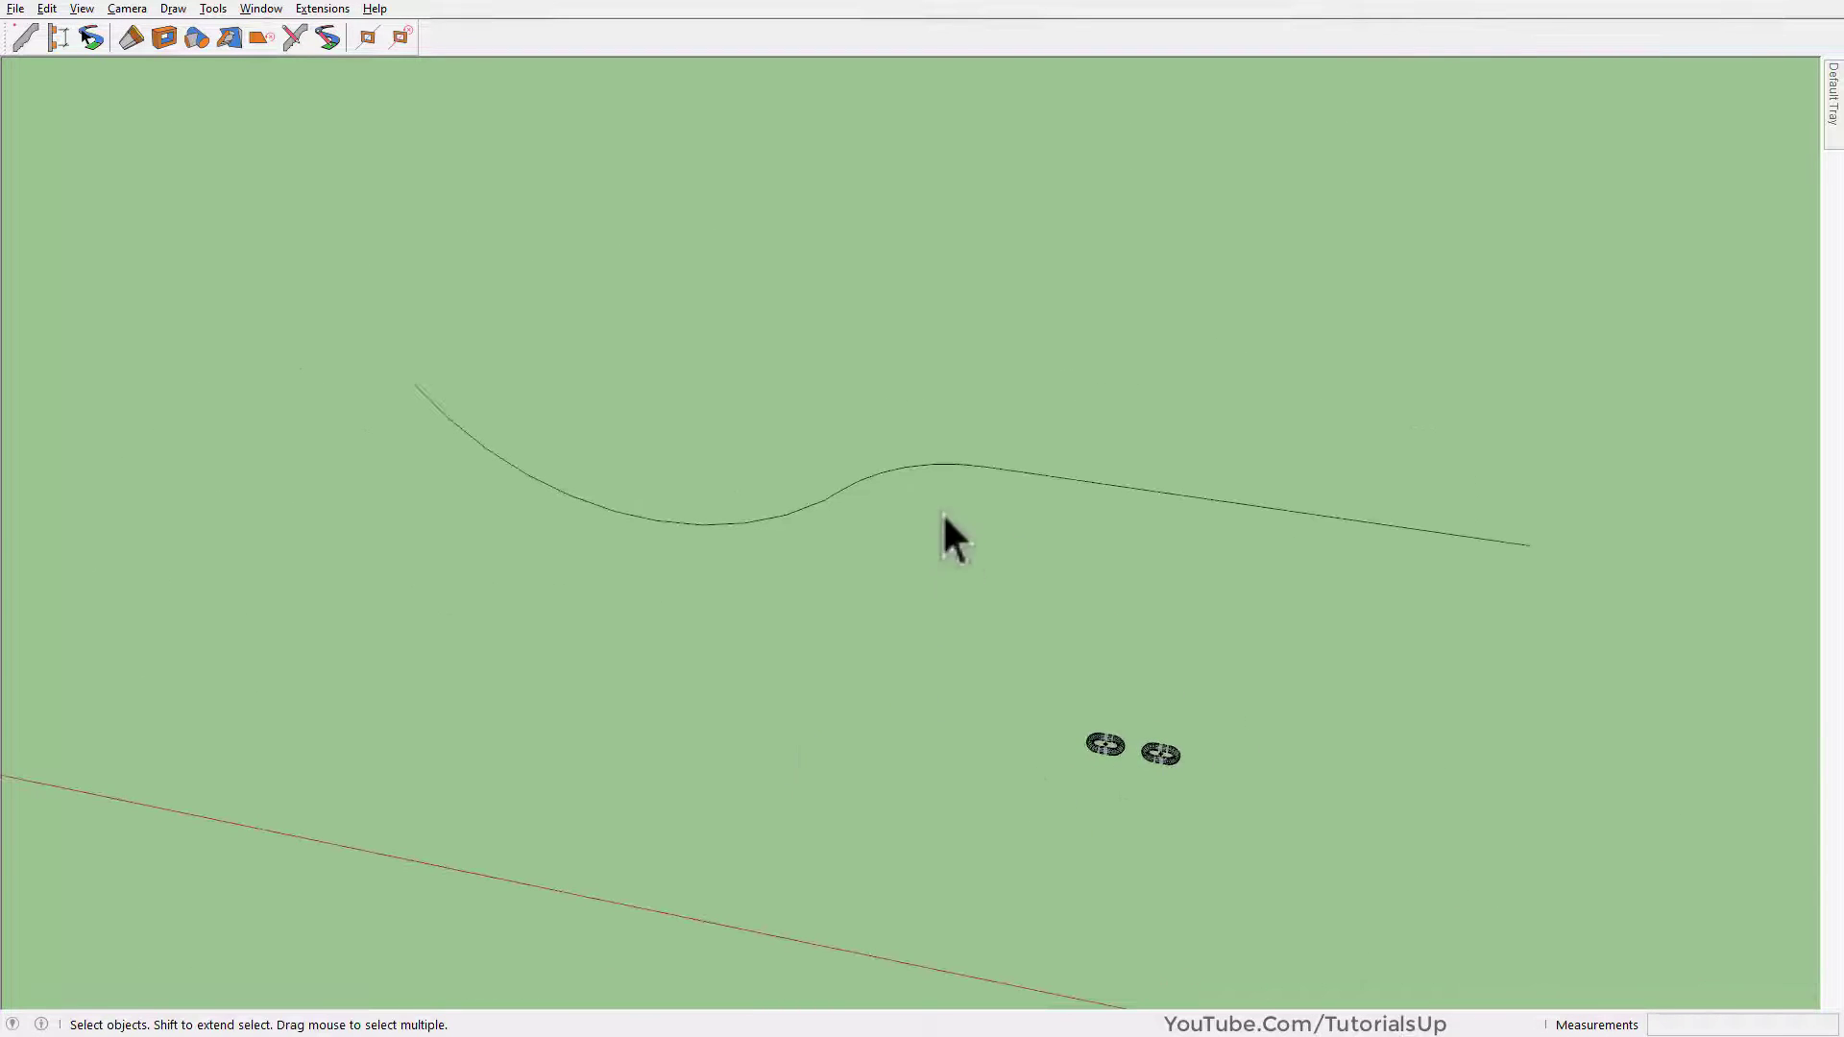
pyautogui.moveTo(1065, 557); pyautogui.dragTo(574, 400)
pyautogui.moveTo(574, 400); pyautogui.dragTo(543, 584, button='middle')
pyautogui.click(661, 617)
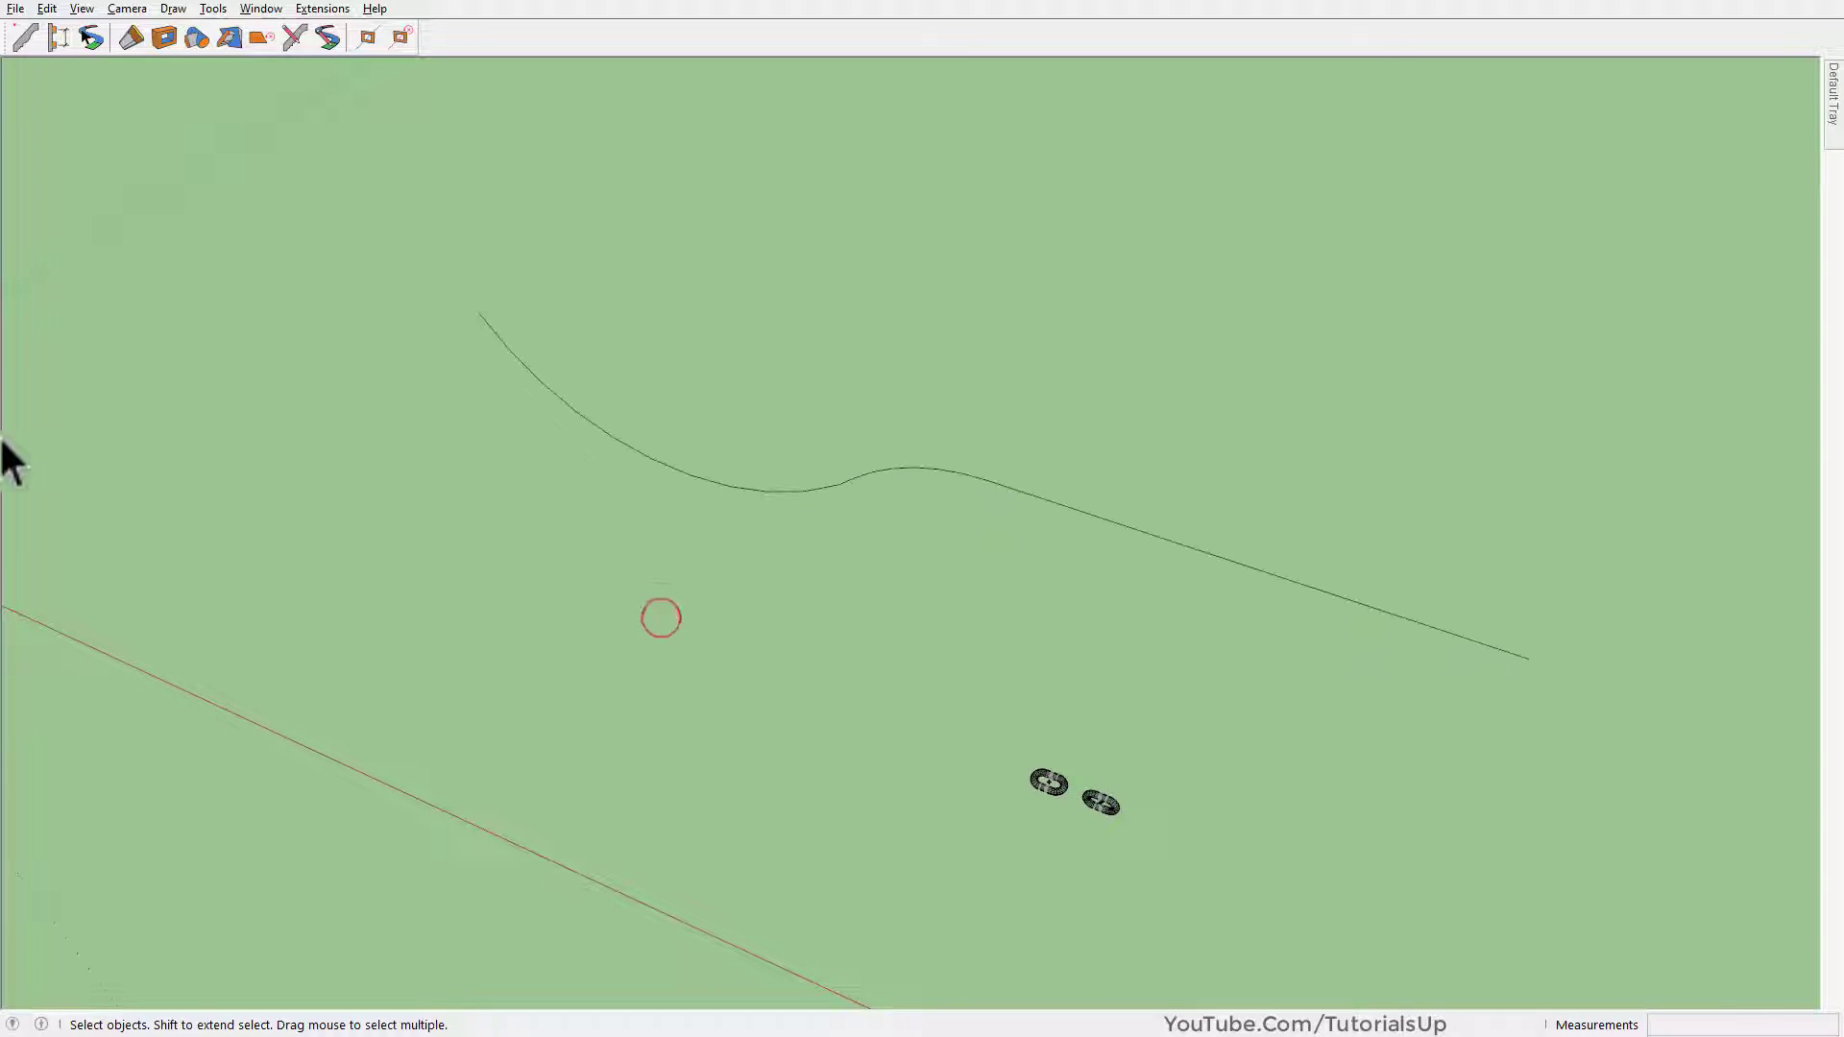
# Show the Component tab of the Assembly Dialog for the New Assembly
pyautogui.click(56, 38)
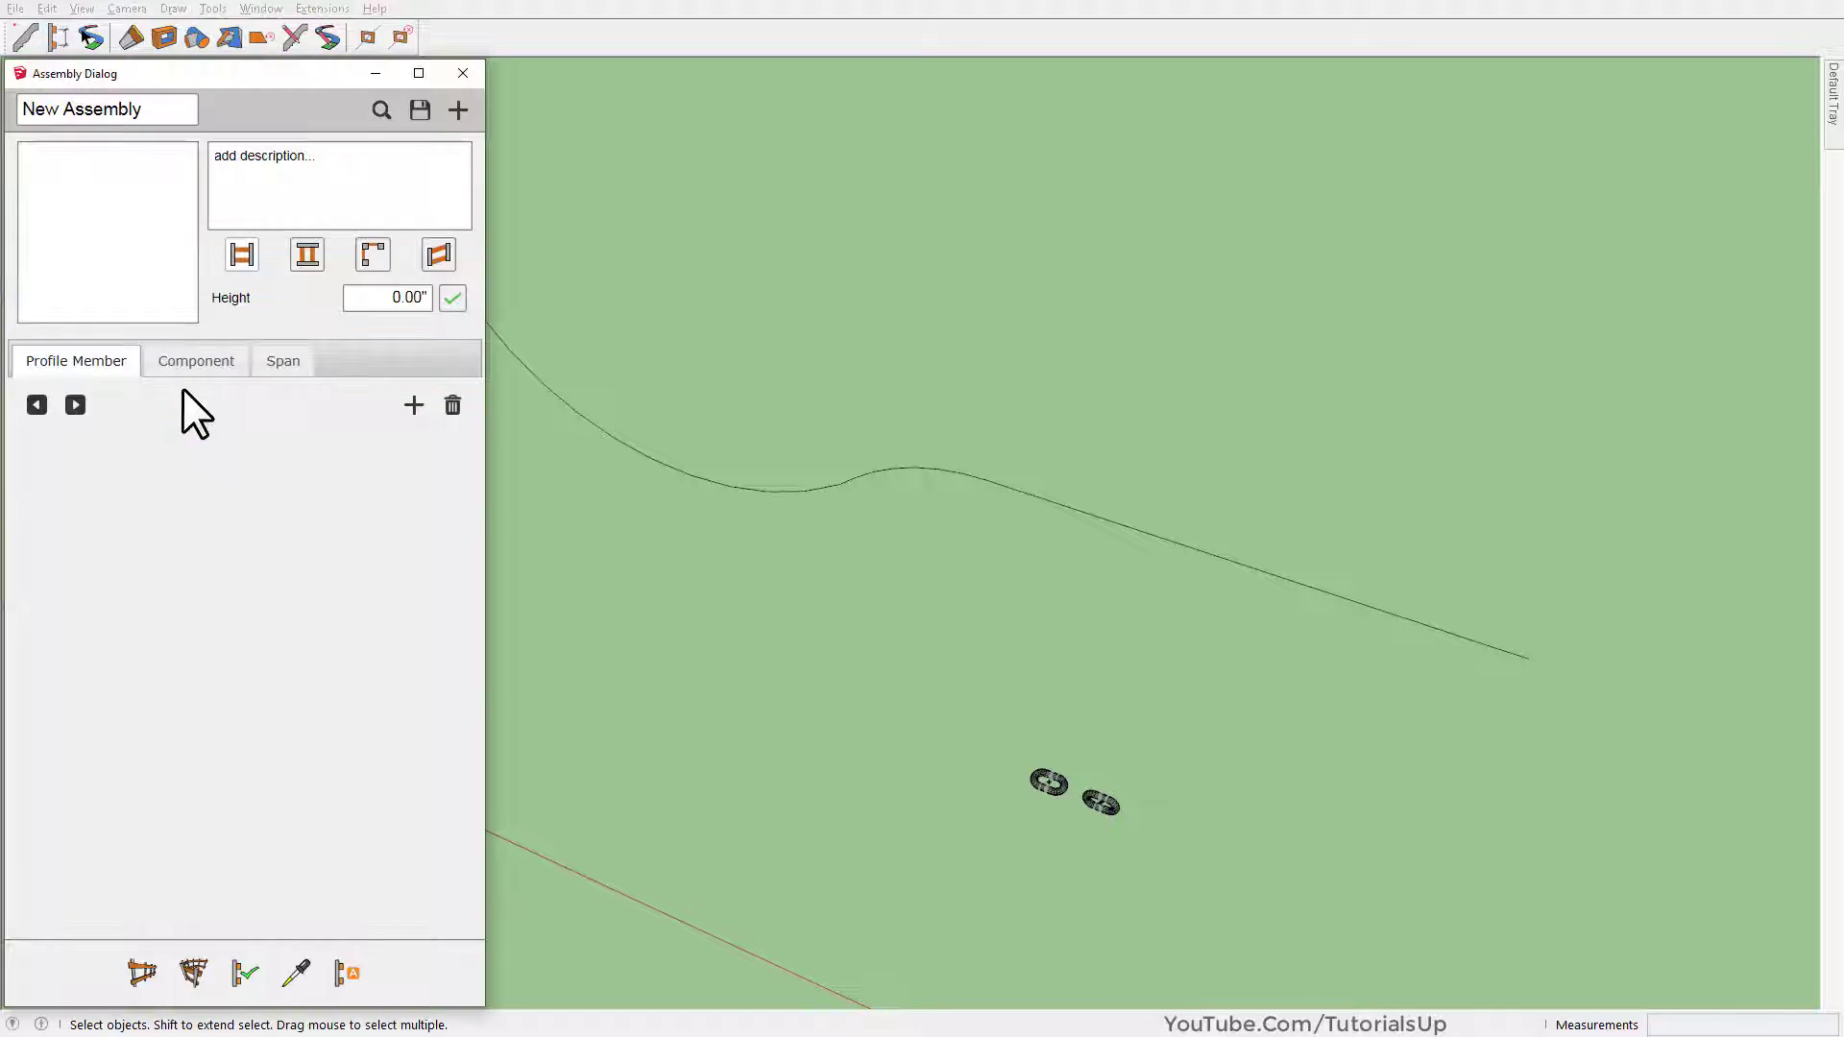
pyautogui.click(199, 362)
pyautogui.scroll(-1, 1183, 576)
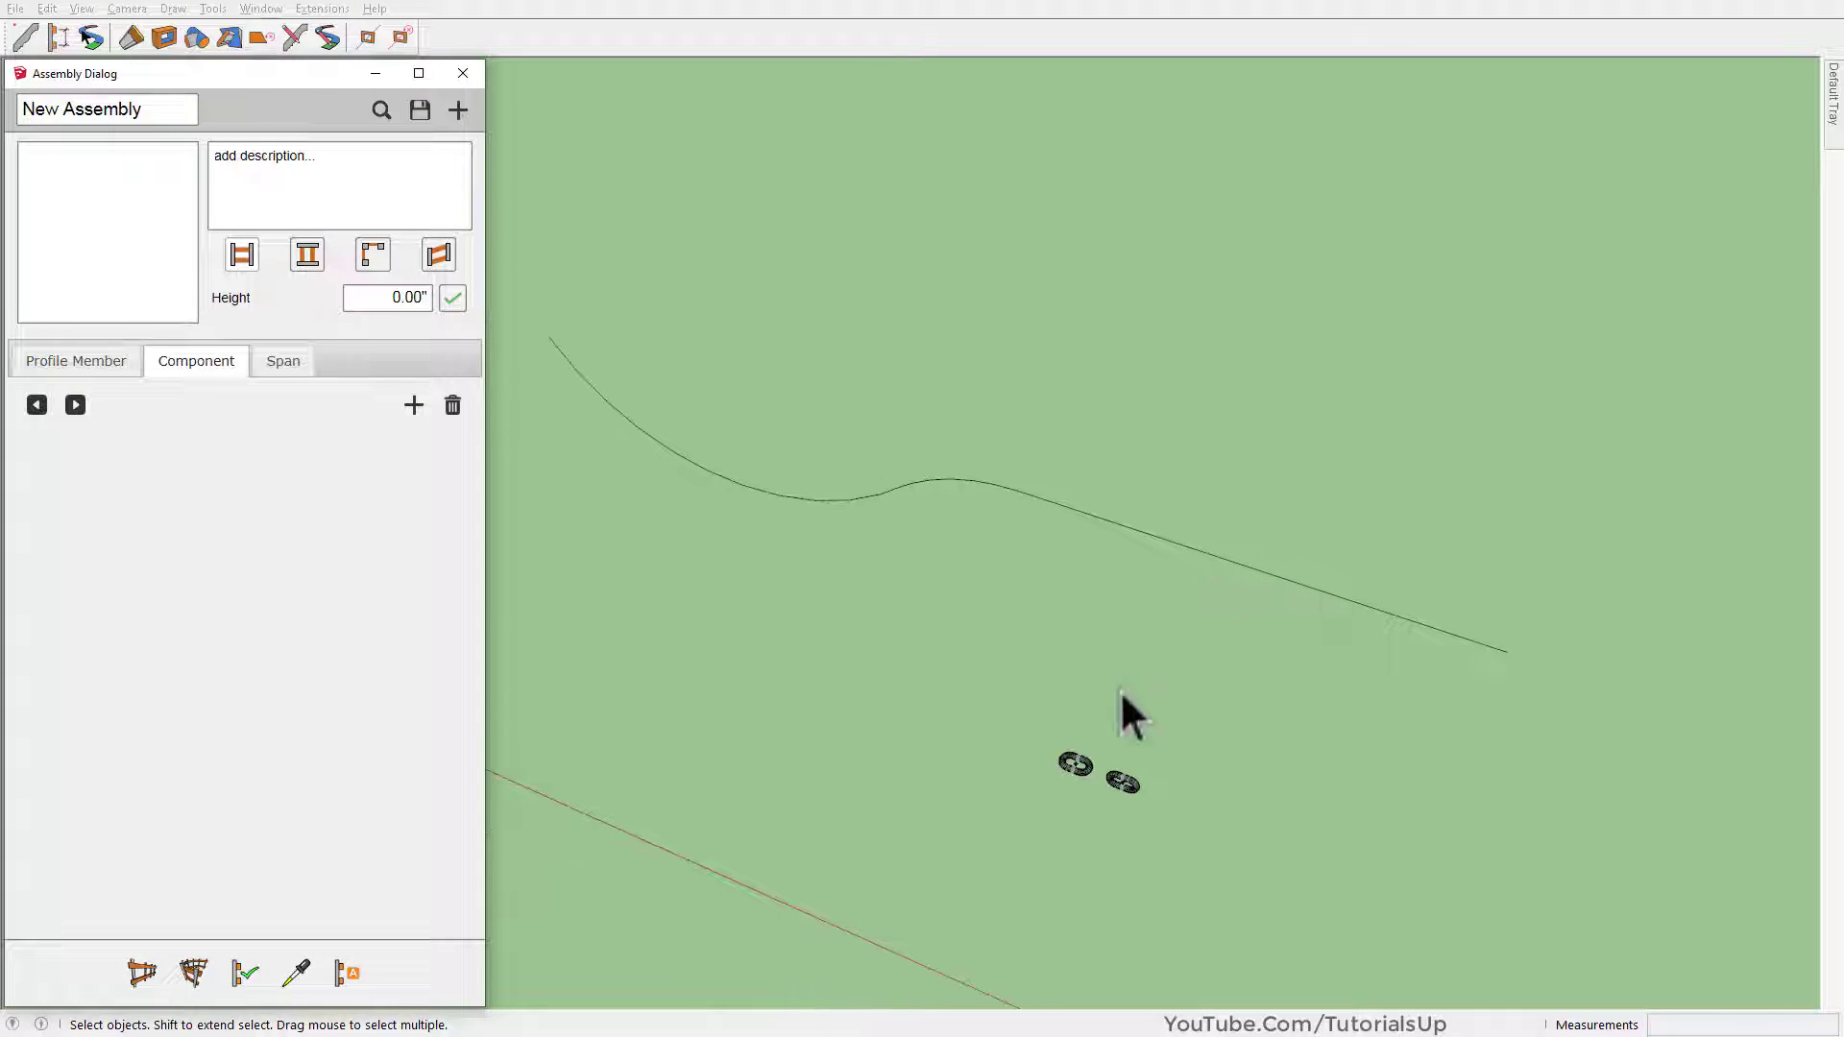
pyautogui.scroll(-1, 1269, 624)
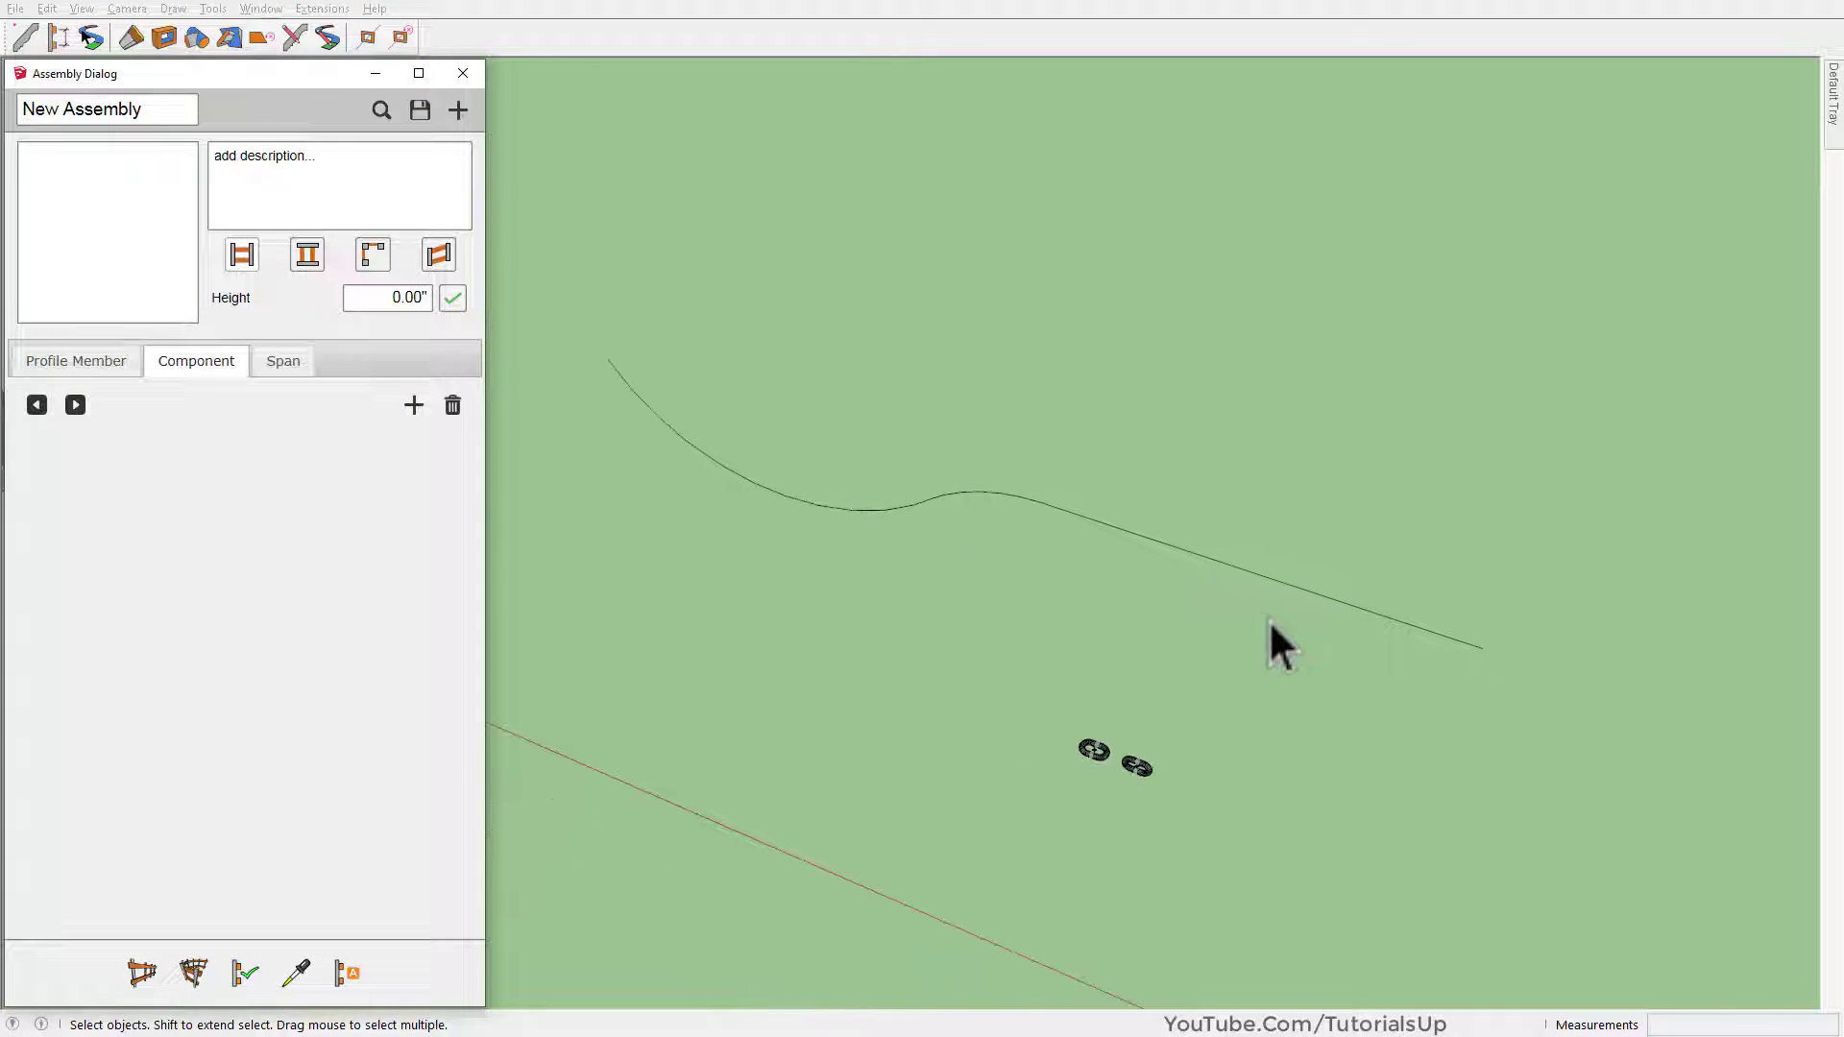
# Add a component entry 'Rotate 0' that uses the flat chain link picked from the model
pyautogui.click(416, 411)
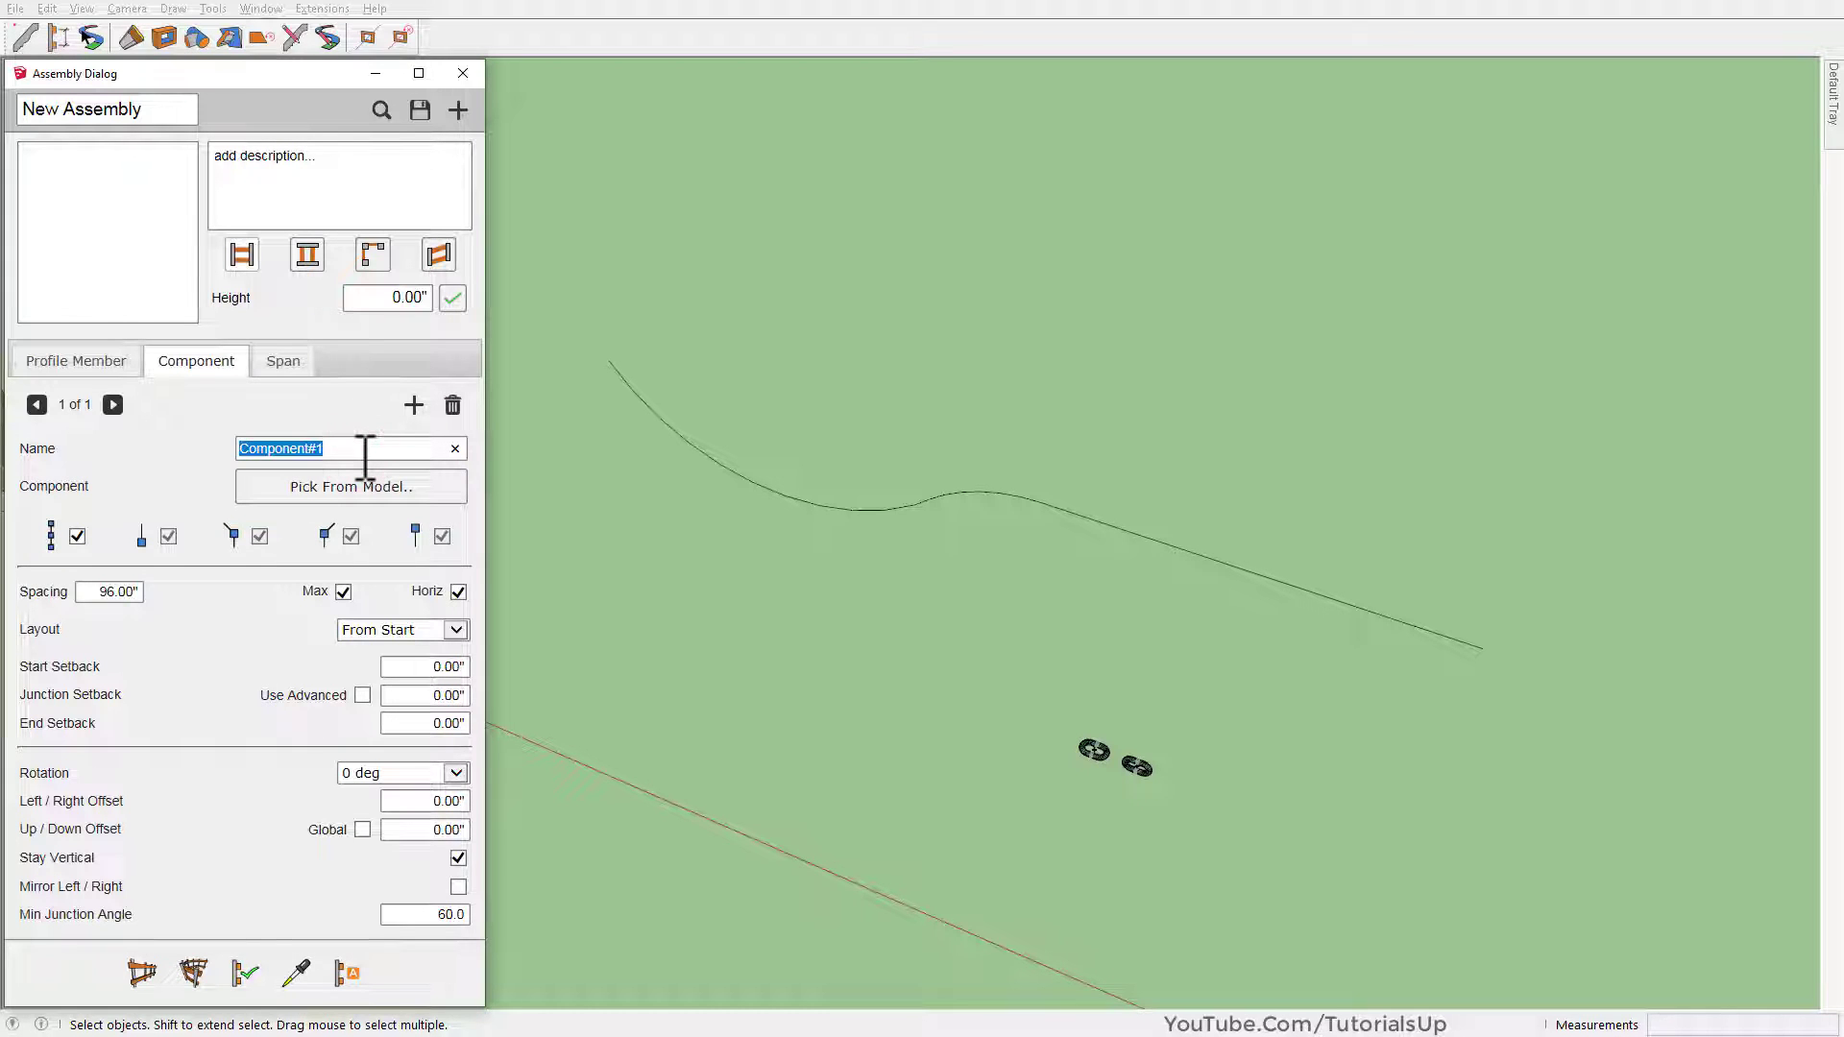
pyautogui.write('Rot')
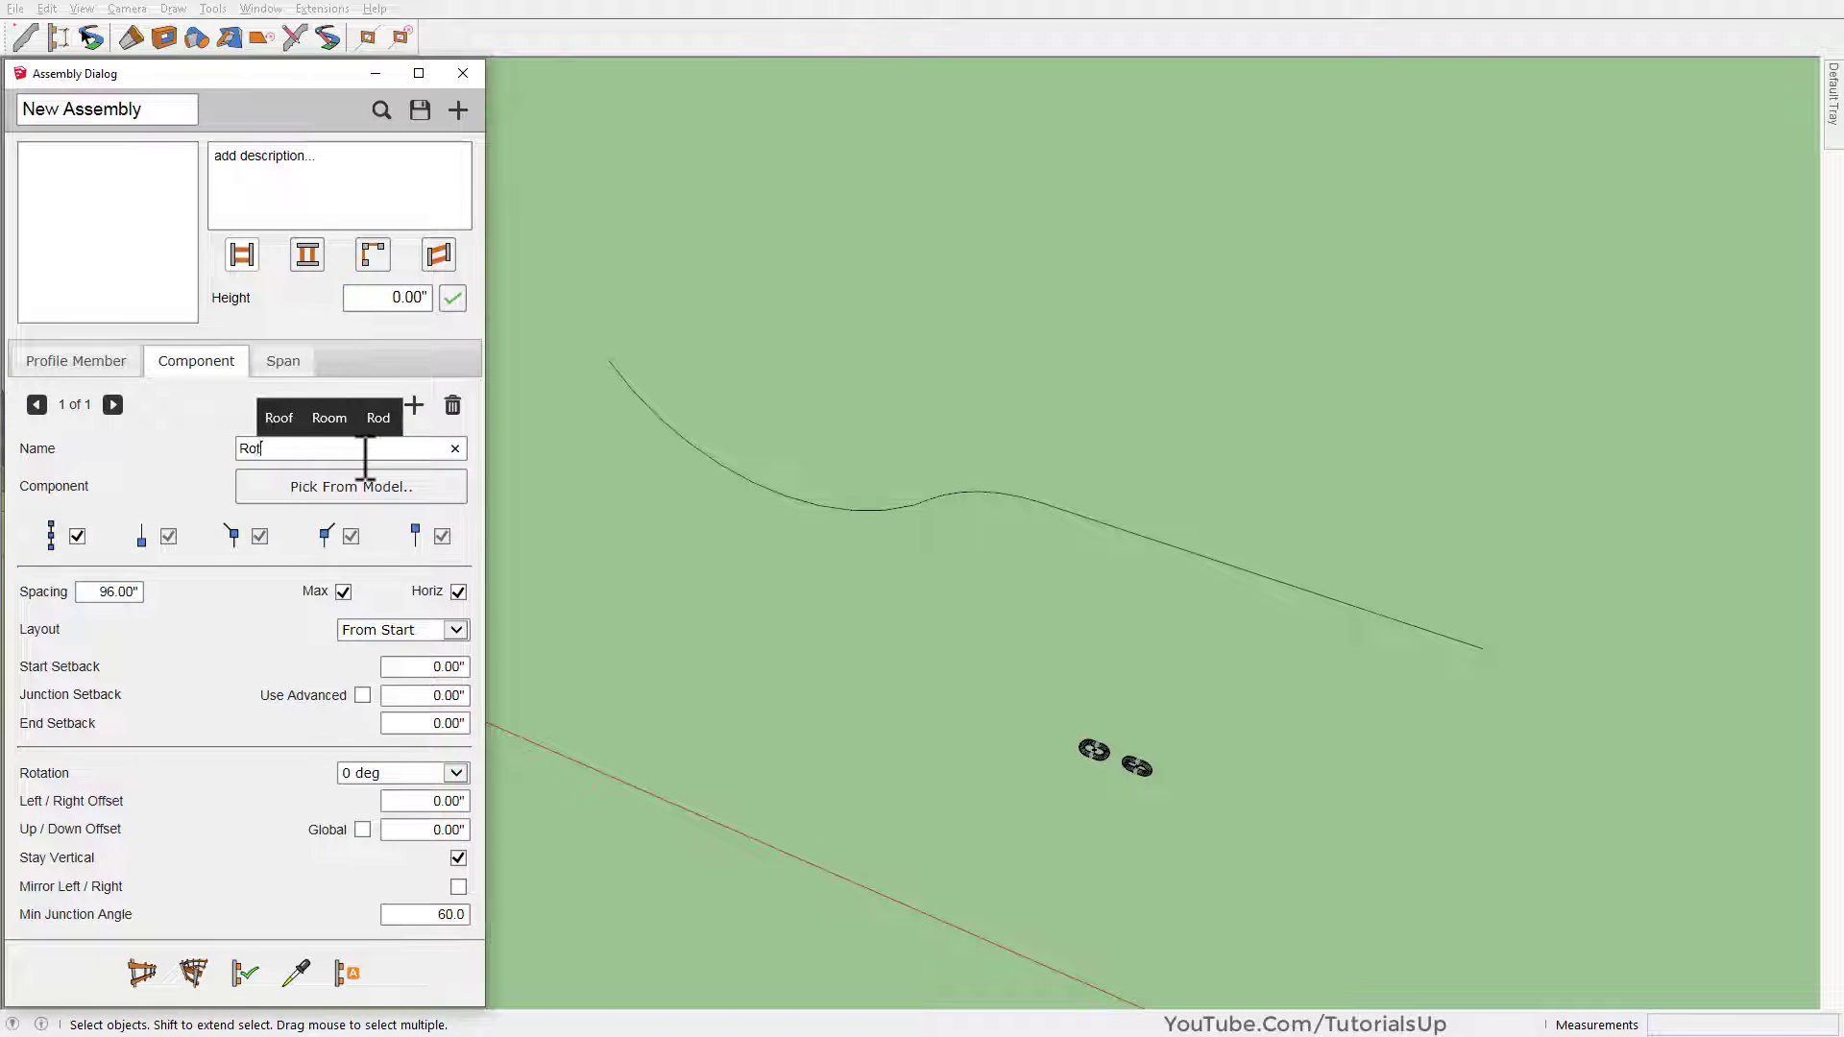
pyautogui.write('ate')
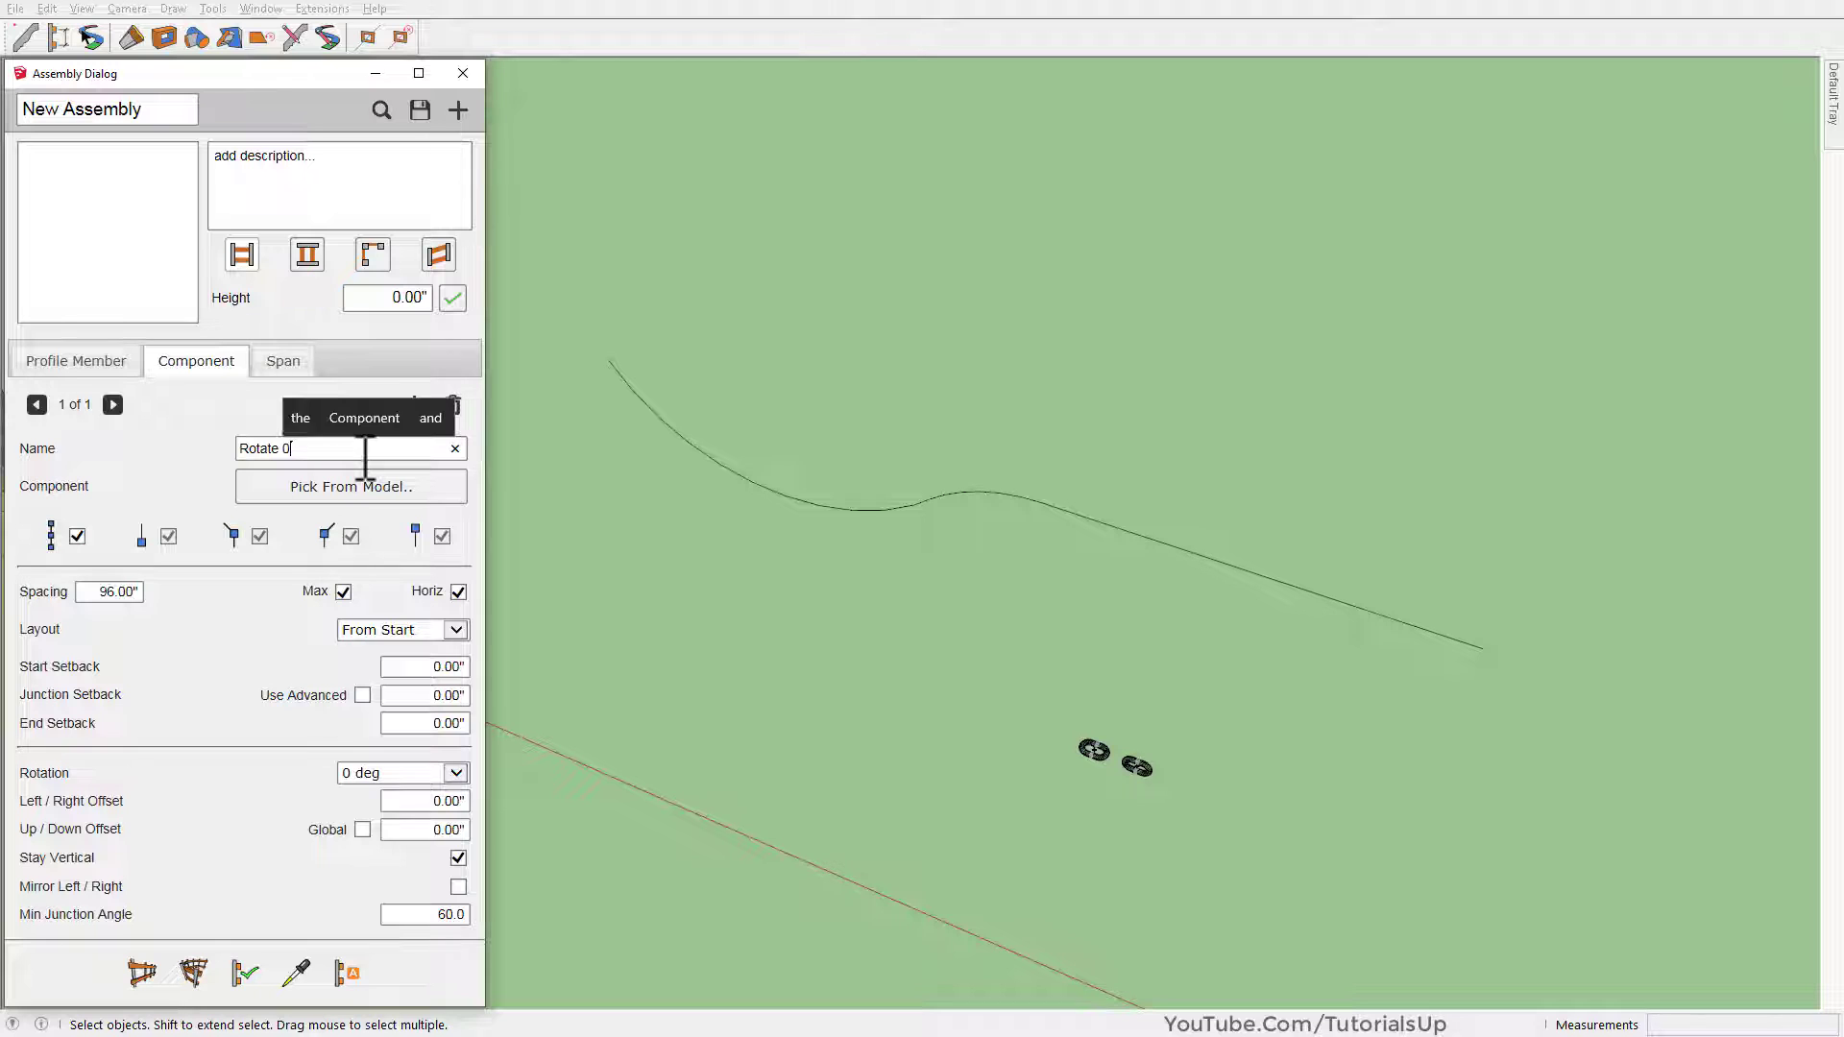
pyautogui.write(' 0')
pyautogui.click(297, 494)
pyautogui.scroll(2, 1239, 769)
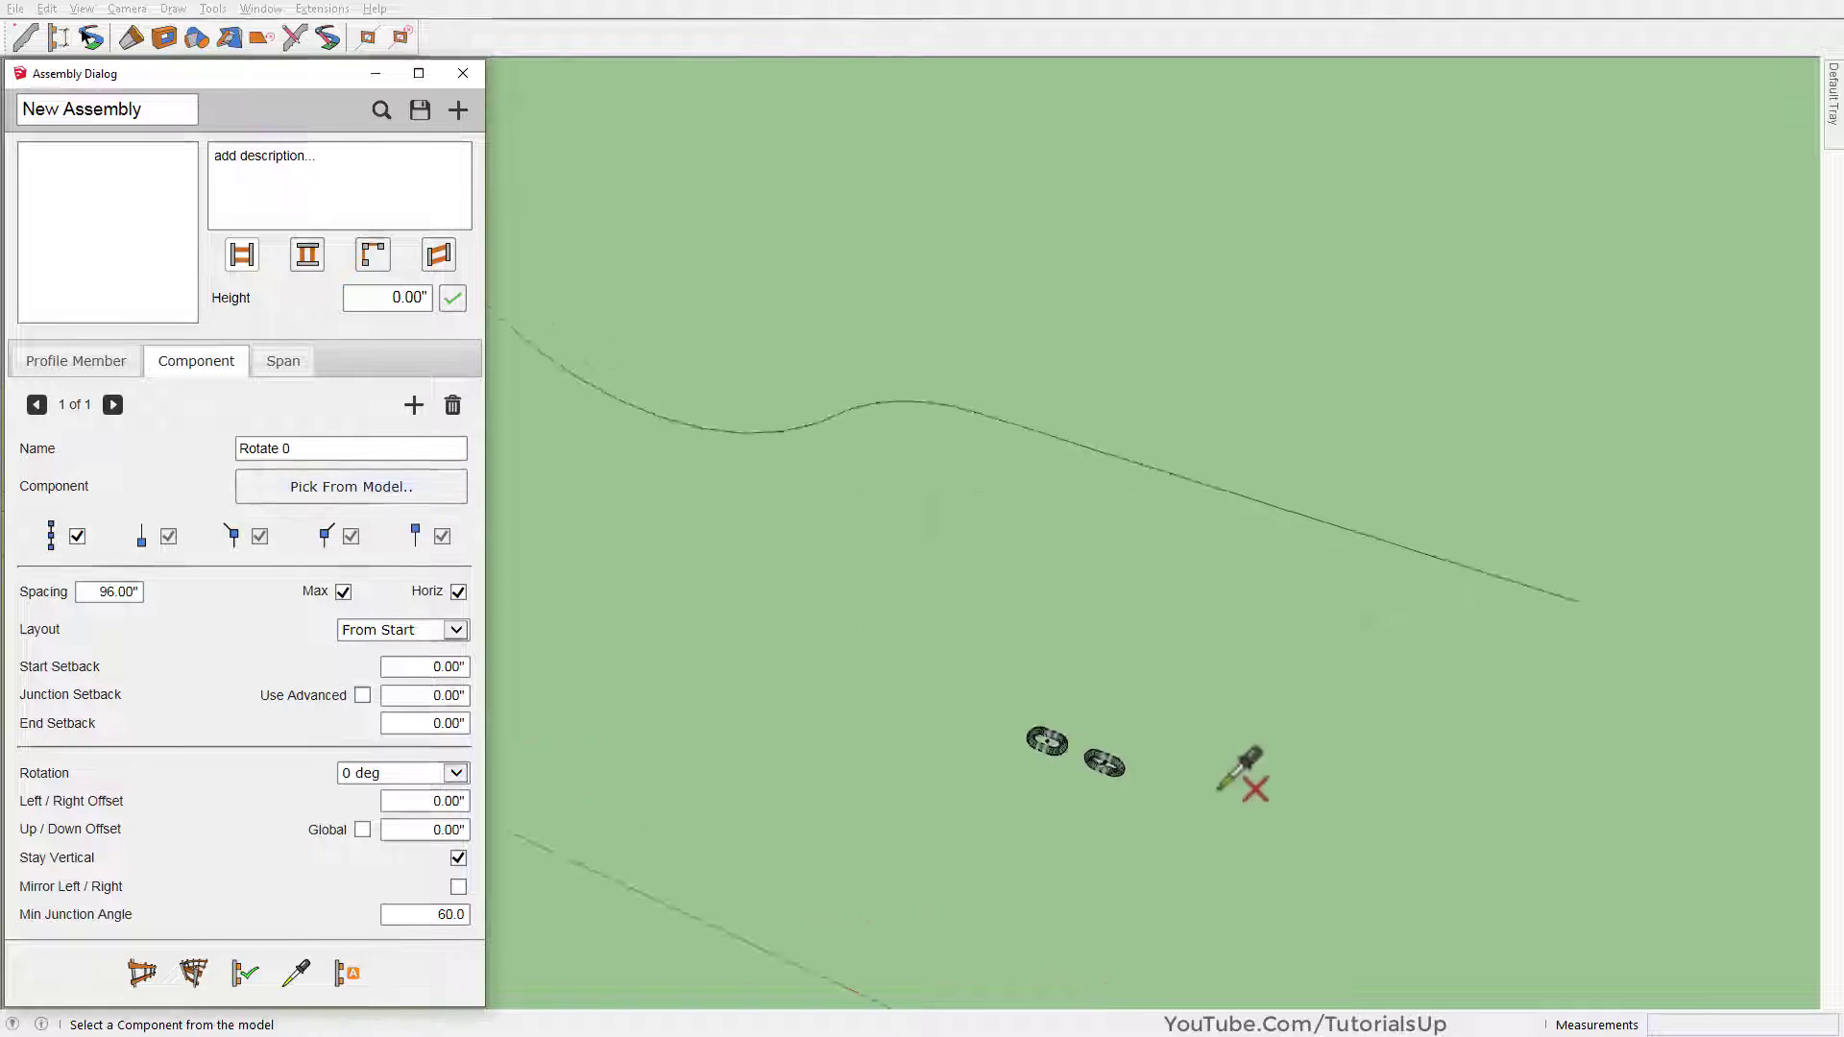
pyautogui.scroll(5, 1133, 768)
pyautogui.scroll(2, 1133, 758)
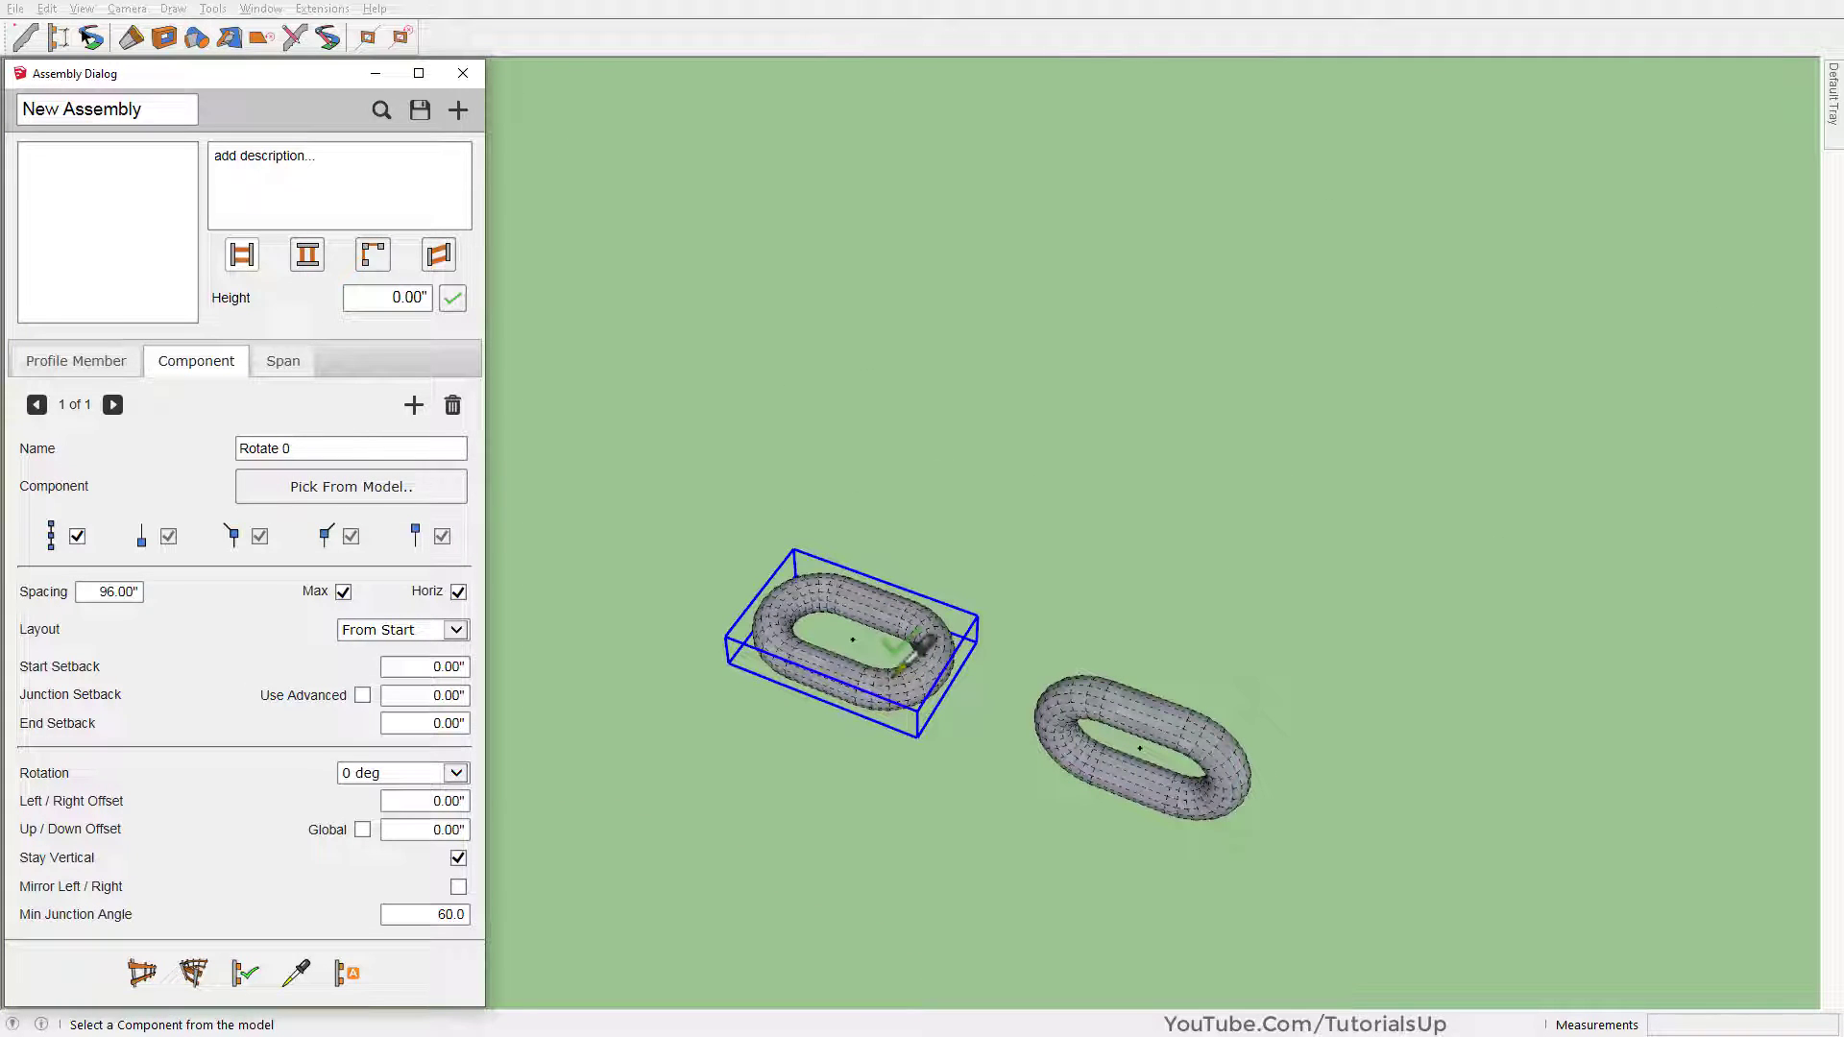
pyautogui.click(898, 667)
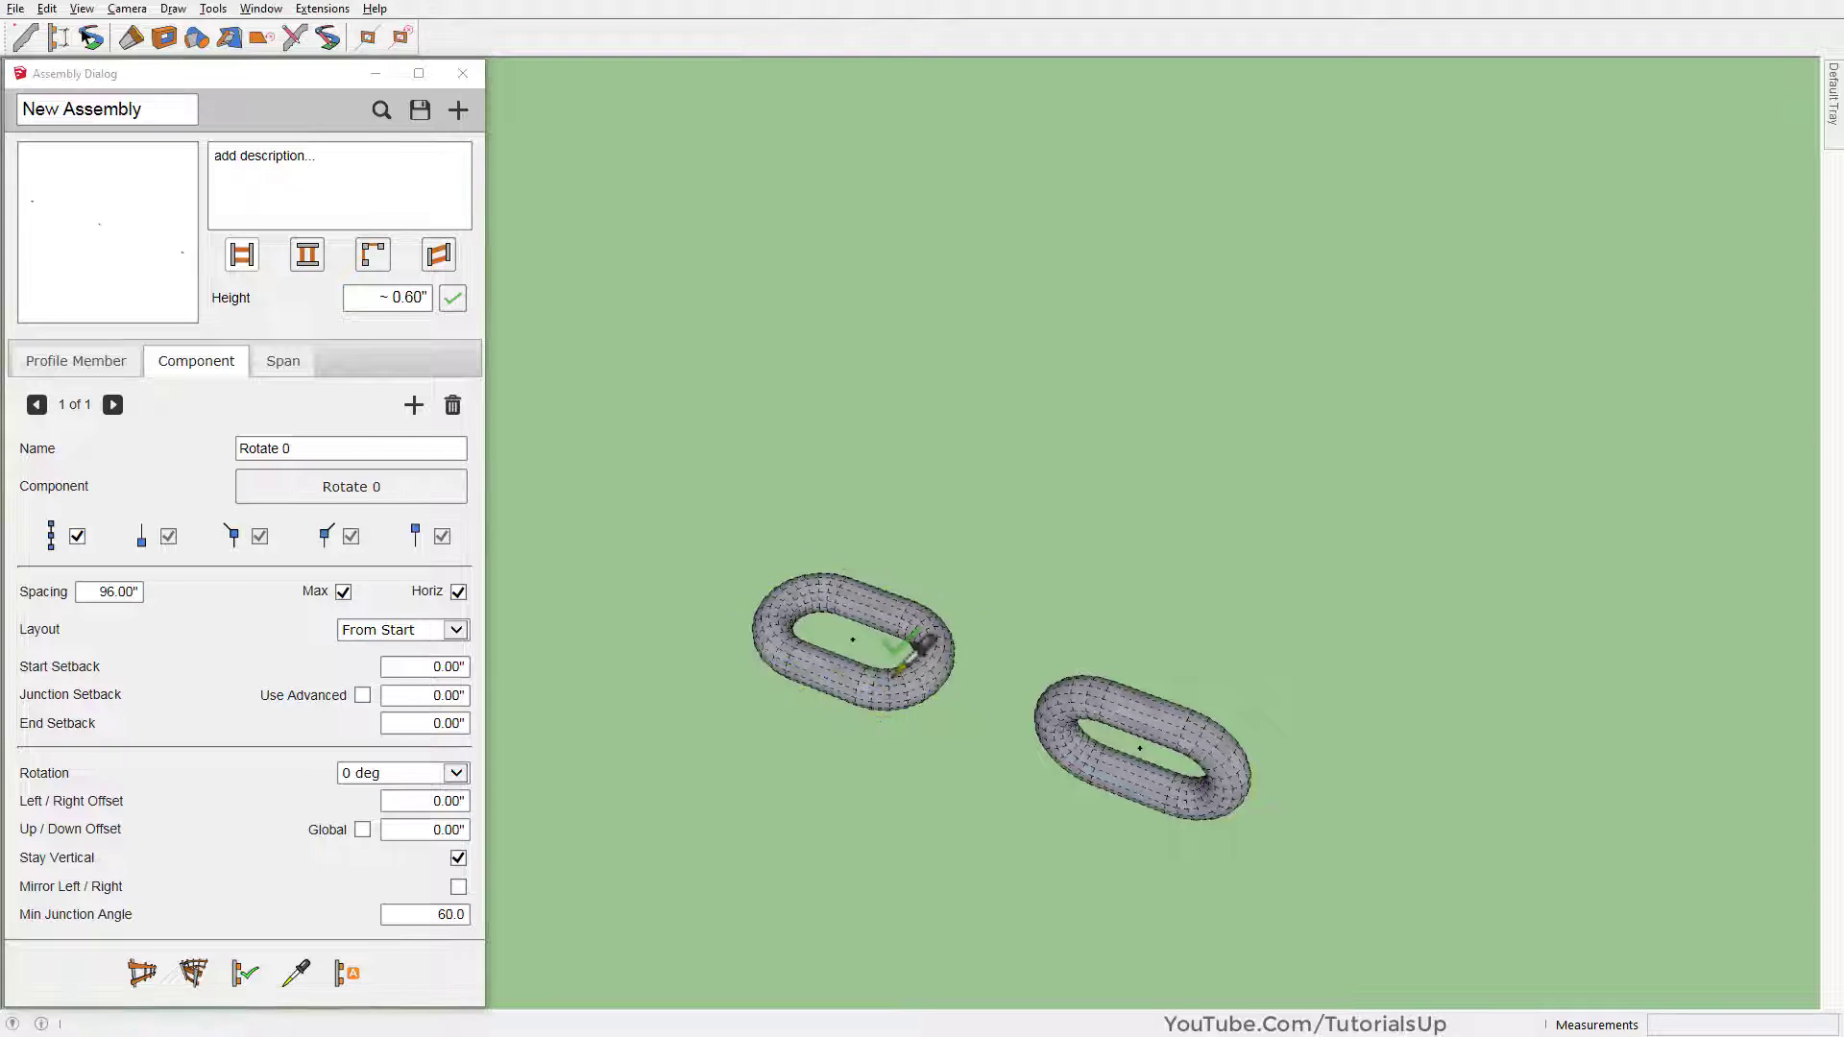
# Select the curved path and place Rotate 0 links along it with the assembly
pyautogui.scroll(-3, 862, 739)
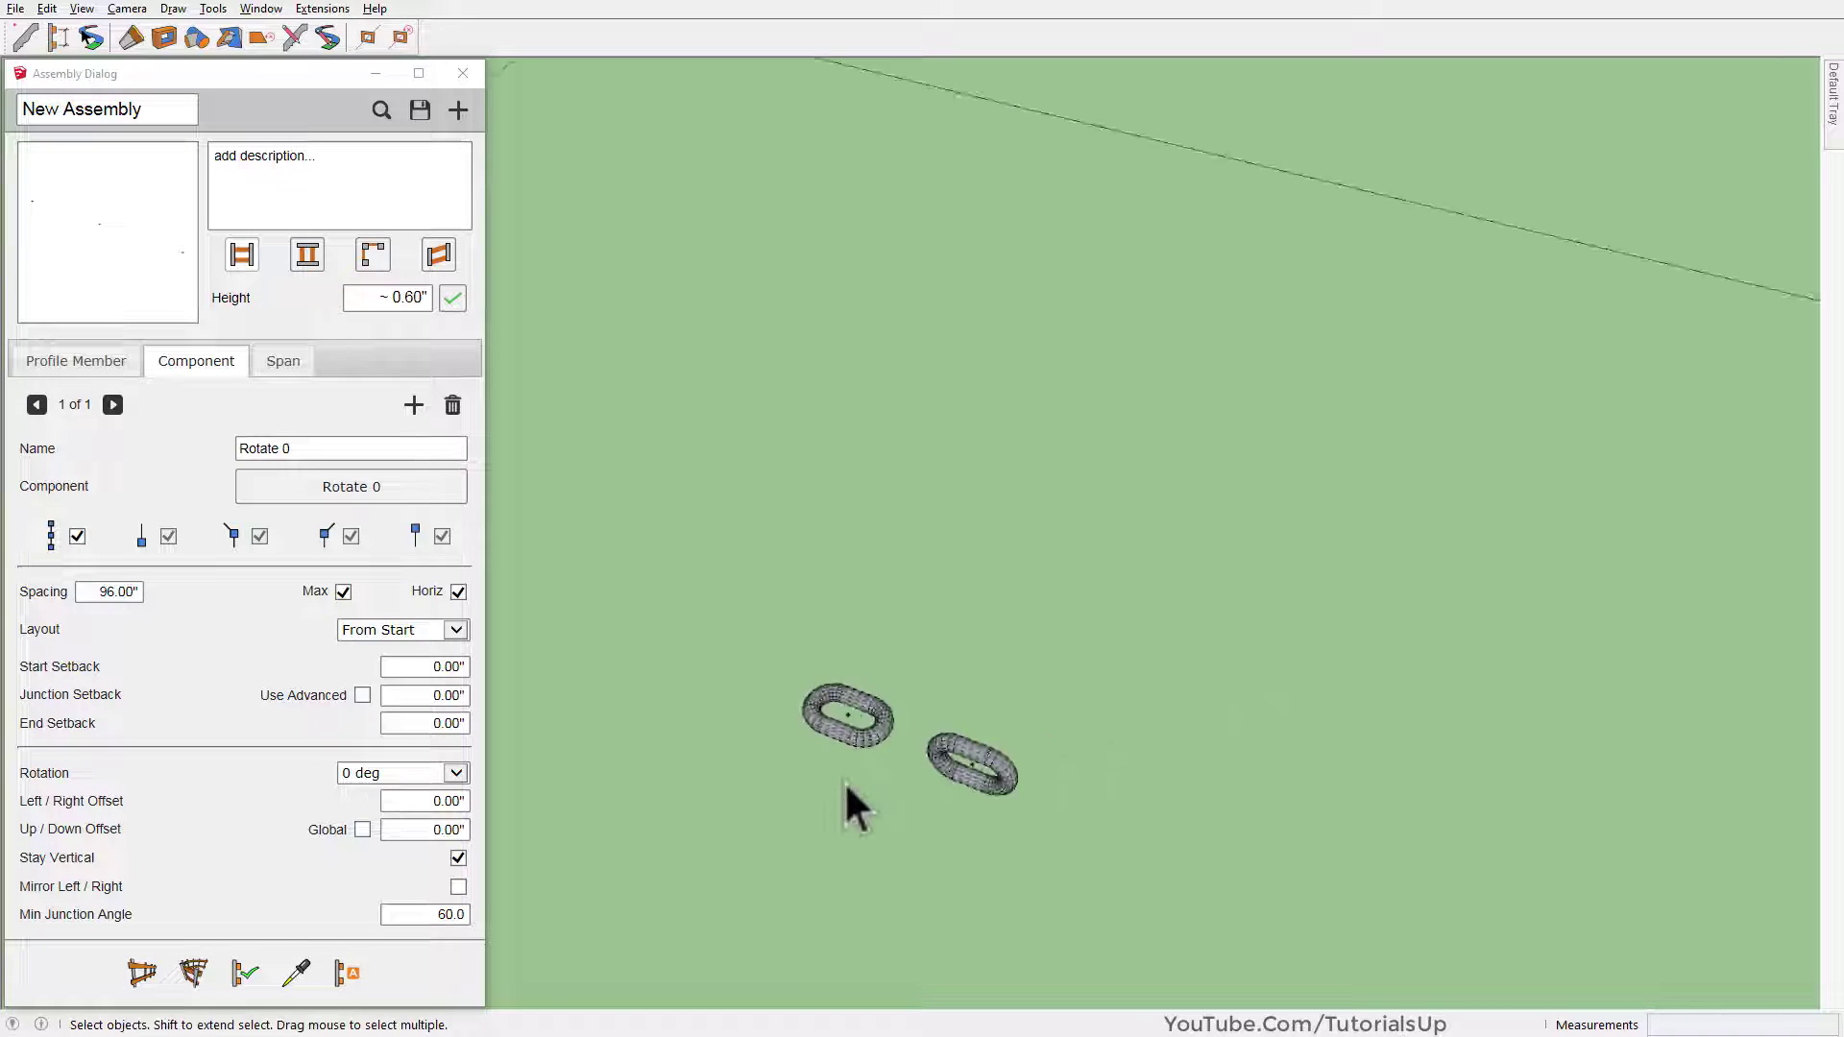
pyautogui.scroll(-3, 844, 781)
pyautogui.scroll(-2, 1285, 758)
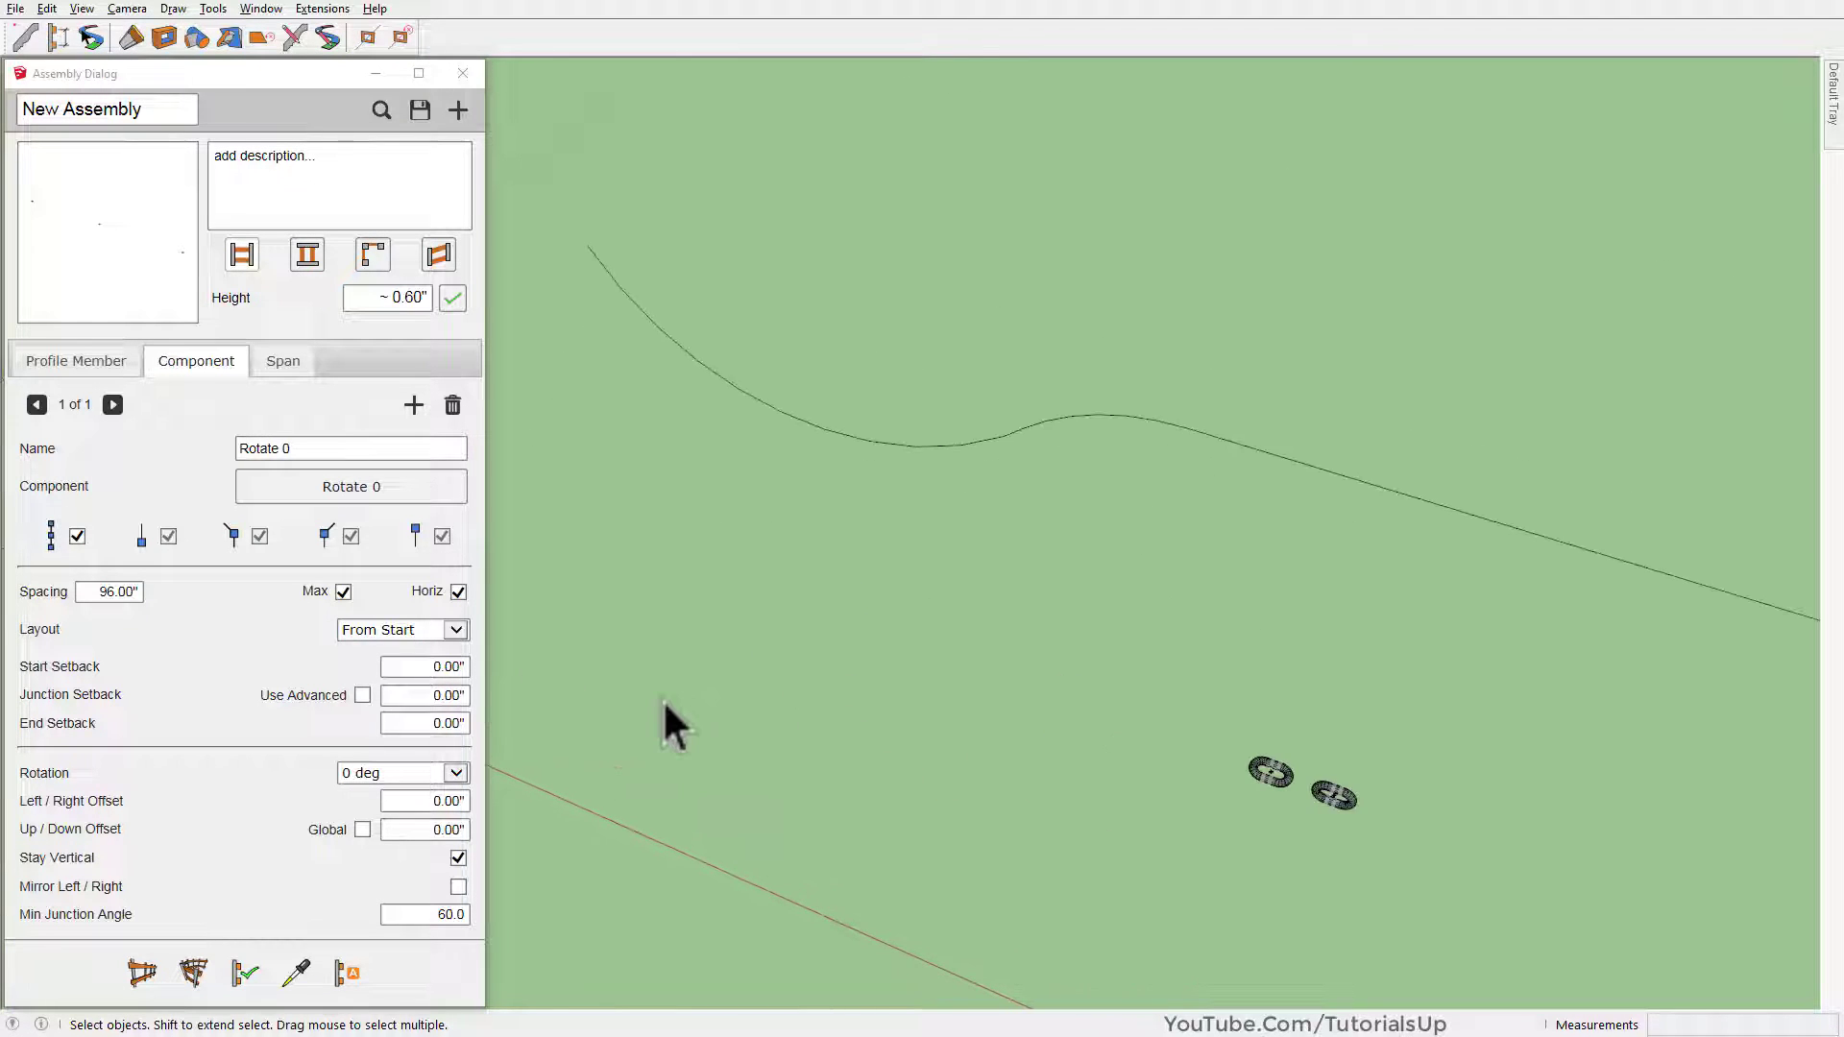
pyautogui.moveTo(681, 252); pyautogui.dragTo(670, 274)
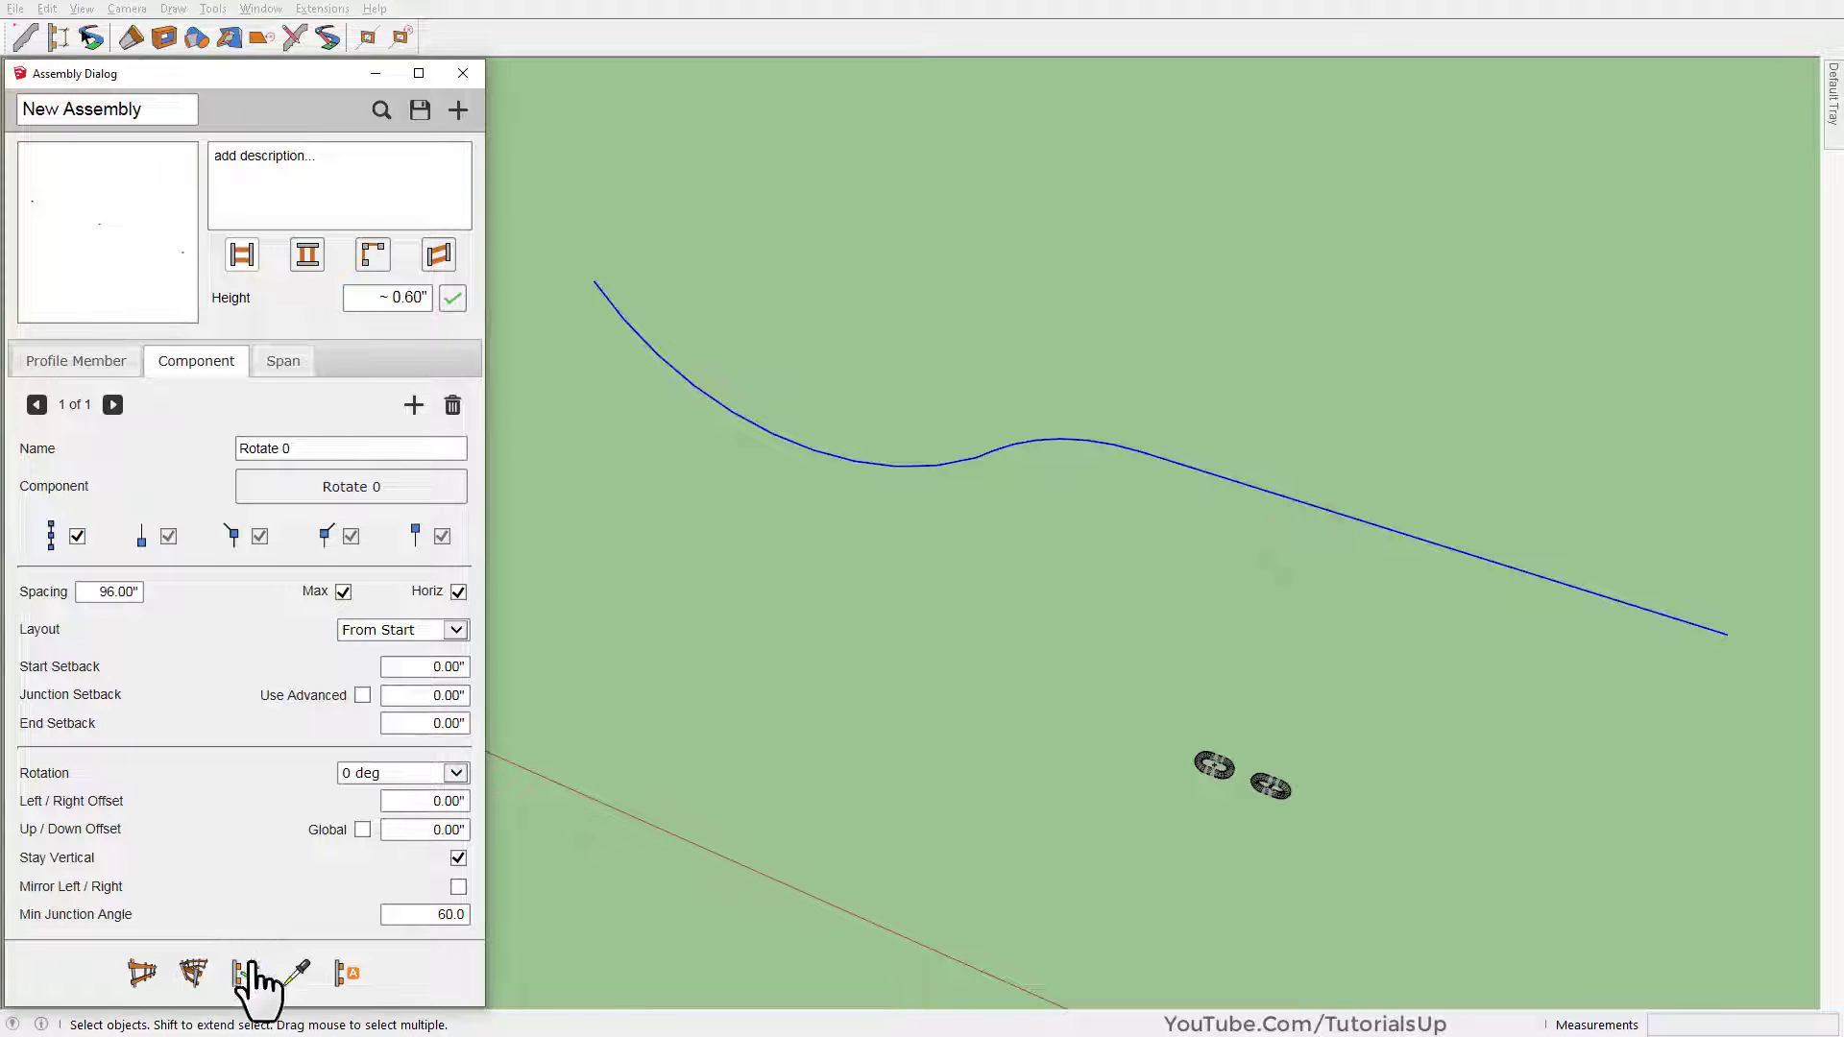
pyautogui.click(193, 972)
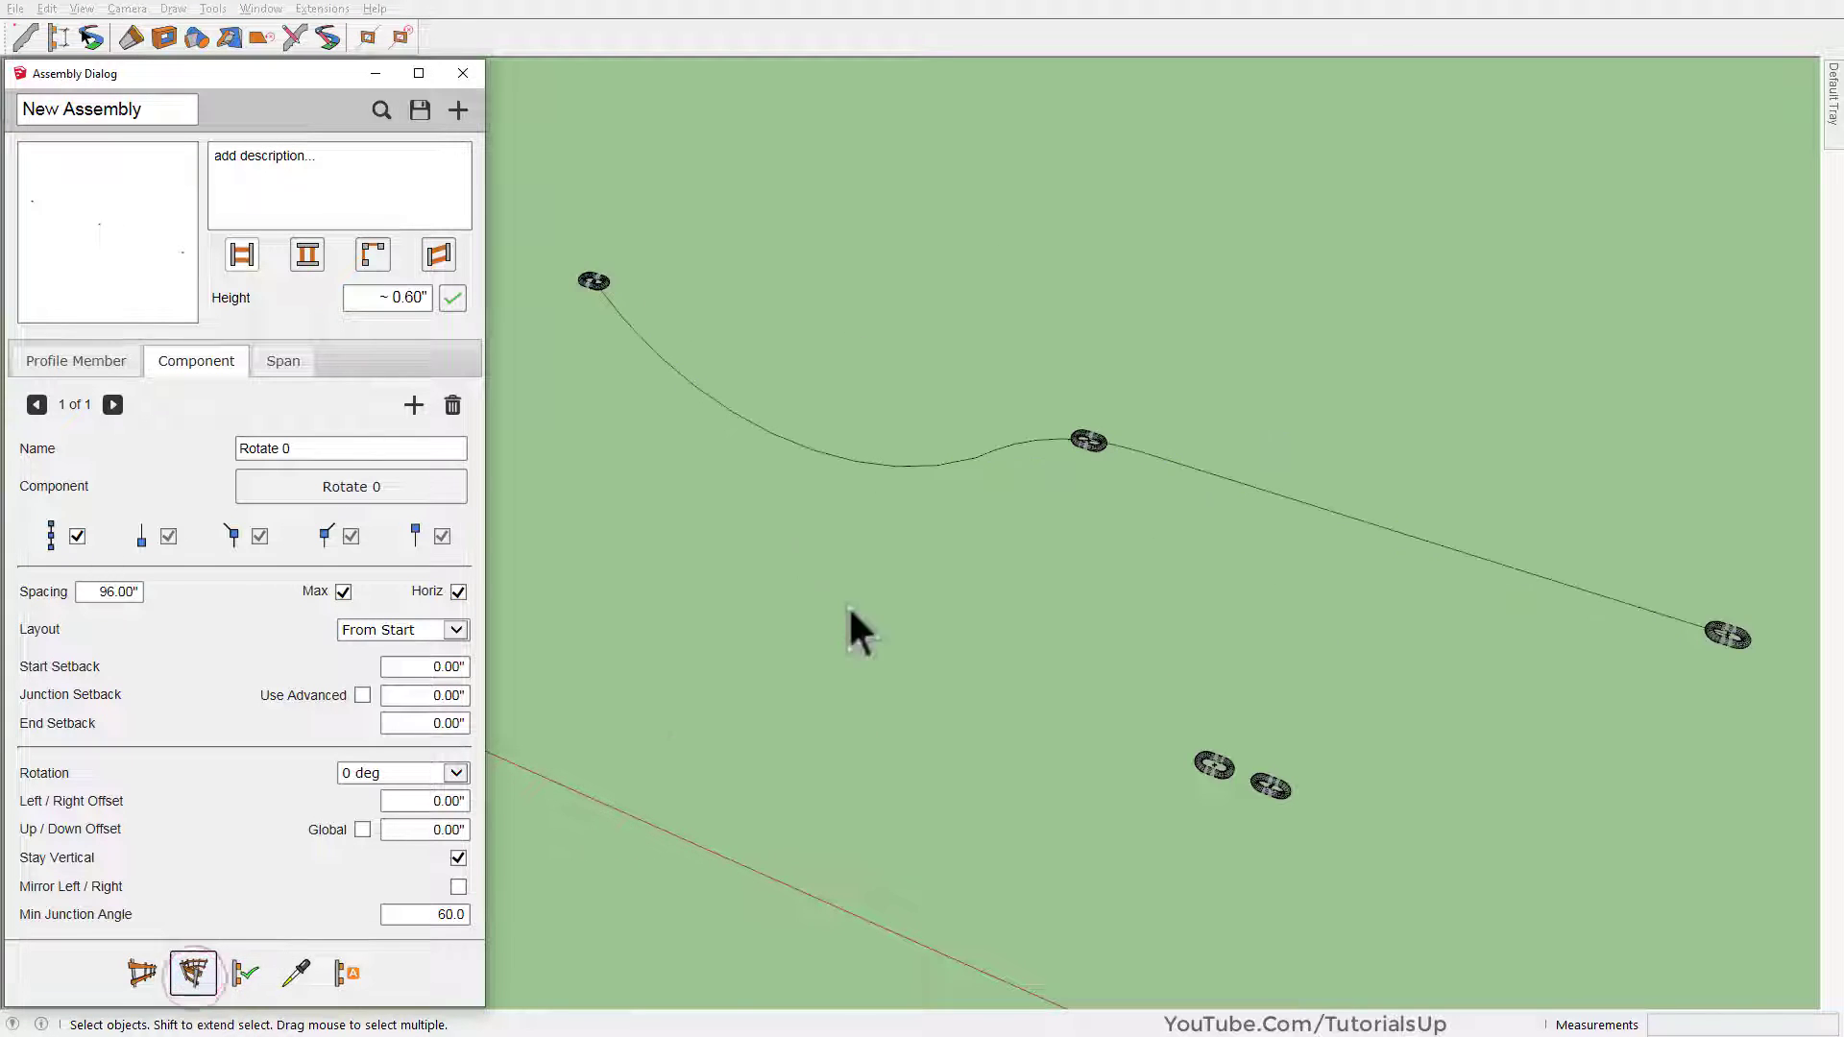
# Orbit and zoom to inspect the two placed chain links
pyautogui.moveTo(849, 605)
pyautogui.mouseDown(button='middle')
pyautogui.moveTo(905, 506)
pyautogui.moveTo(1006, 550)
pyautogui.mouseUp(button='middle')
pyautogui.scroll(-2, 1006, 550)
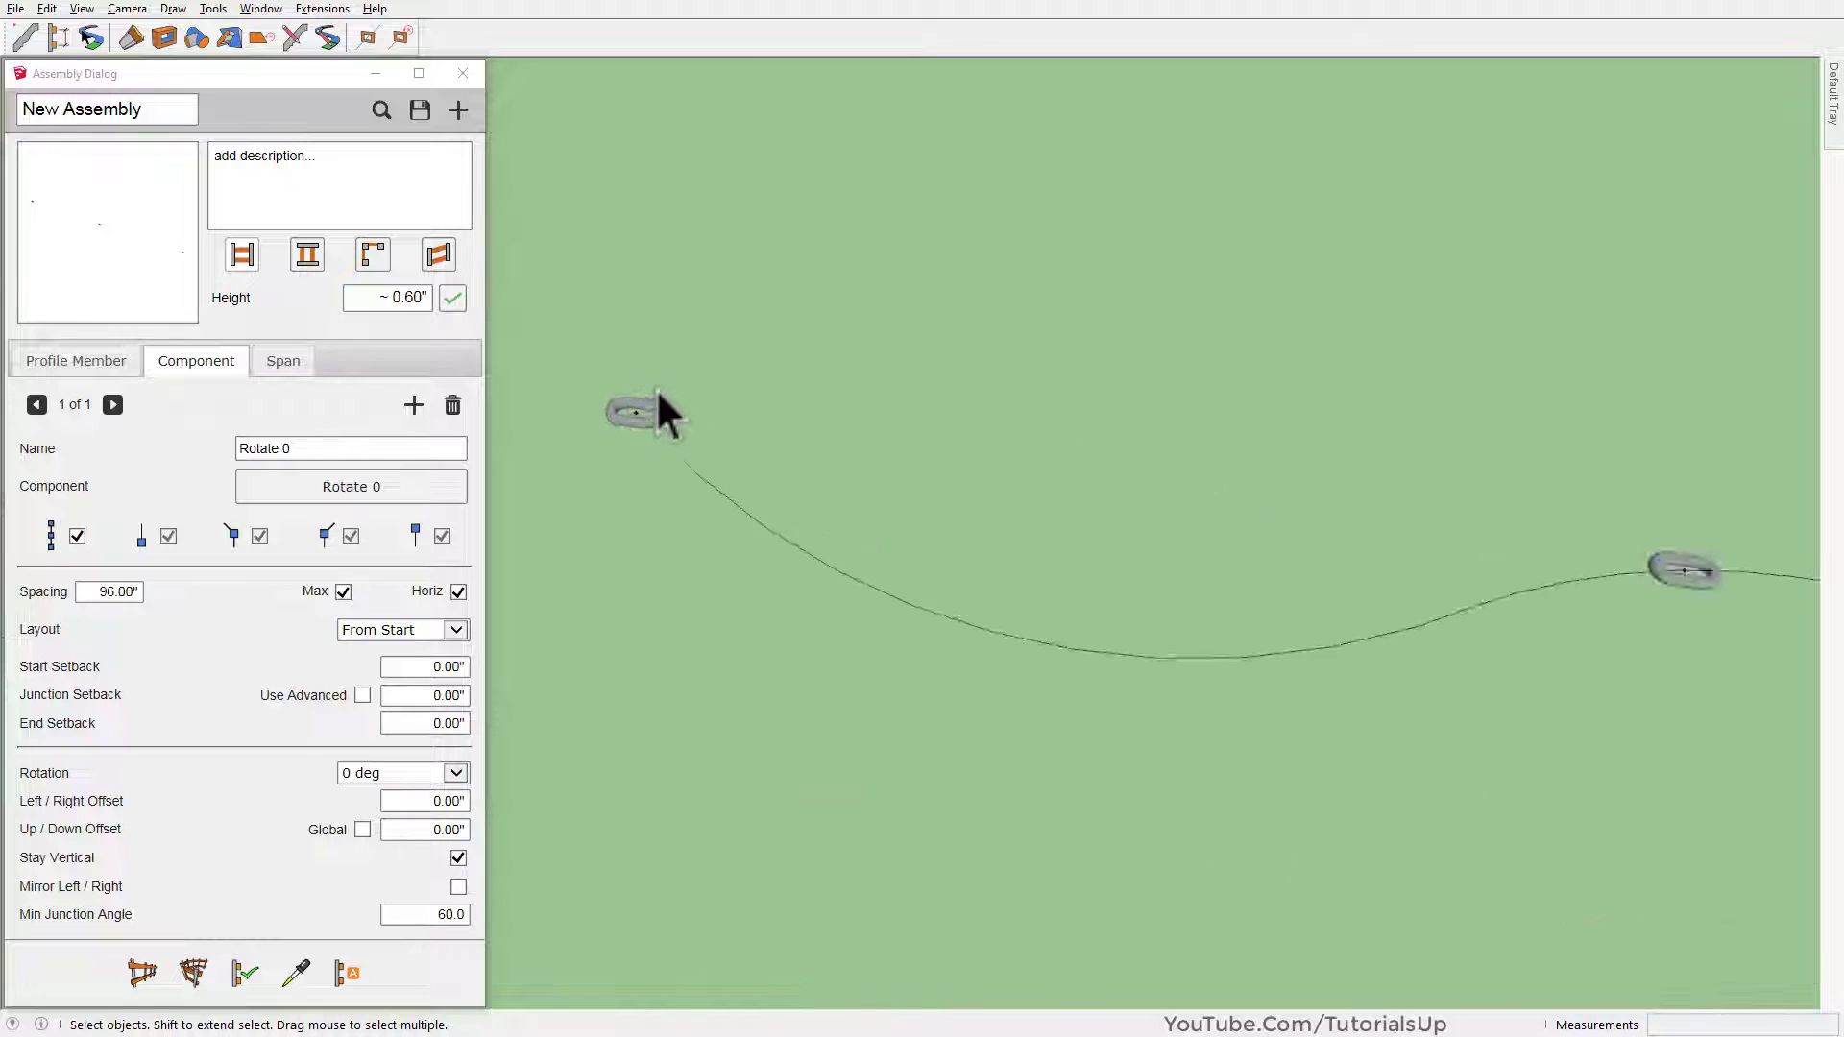
pyautogui.scroll(3, 643, 415)
pyautogui.moveTo(633, 423)
pyautogui.mouseDown(button='middle')
pyautogui.moveTo(1090, 338)
pyautogui.moveTo(684, 661)
pyautogui.moveTo(1144, 440)
pyautogui.moveTo(1057, 445)
pyautogui.moveTo(897, 547)
pyautogui.moveTo(1325, 634)
pyautogui.mouseUp(button='middle')
pyautogui.scroll(2, 954, 588)
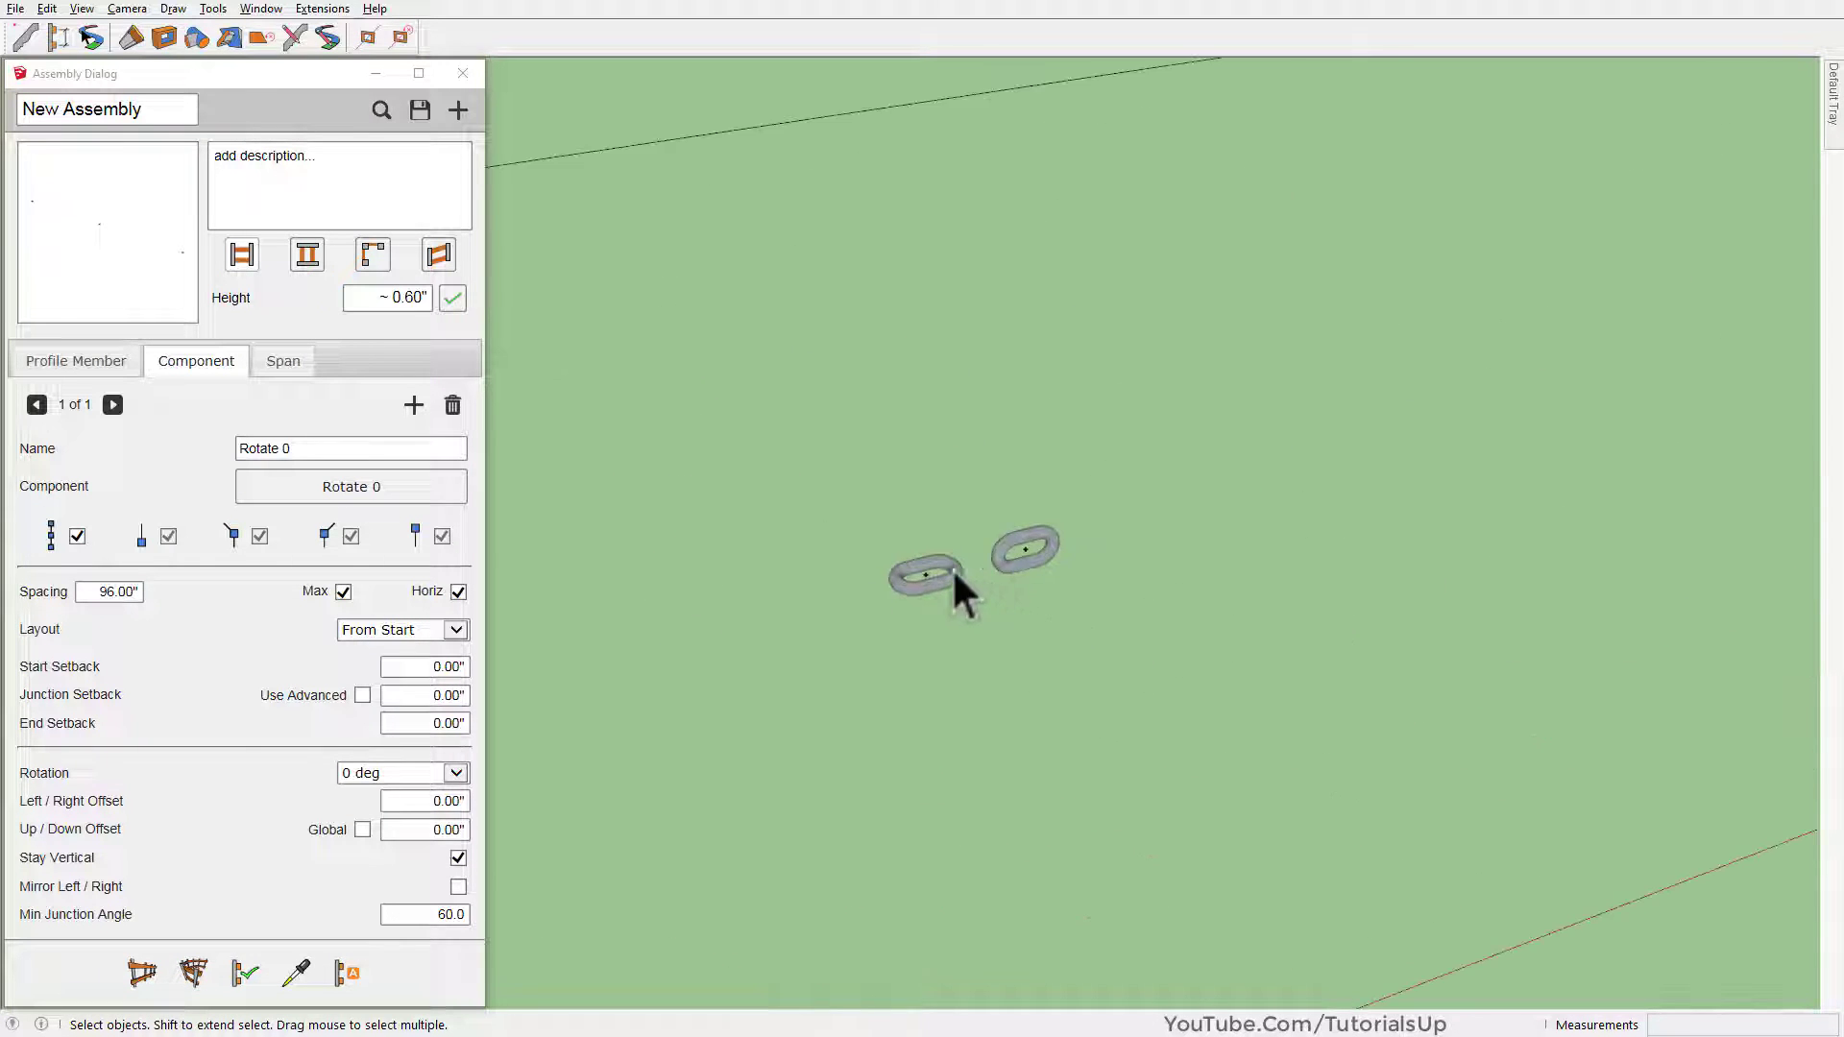
pyautogui.scroll(2, 964, 596)
pyautogui.scroll(2, 844, 527)
pyautogui.scroll(1, 844, 527)
pyautogui.moveTo(844, 527); pyautogui.dragTo(907, 543, button='middle')
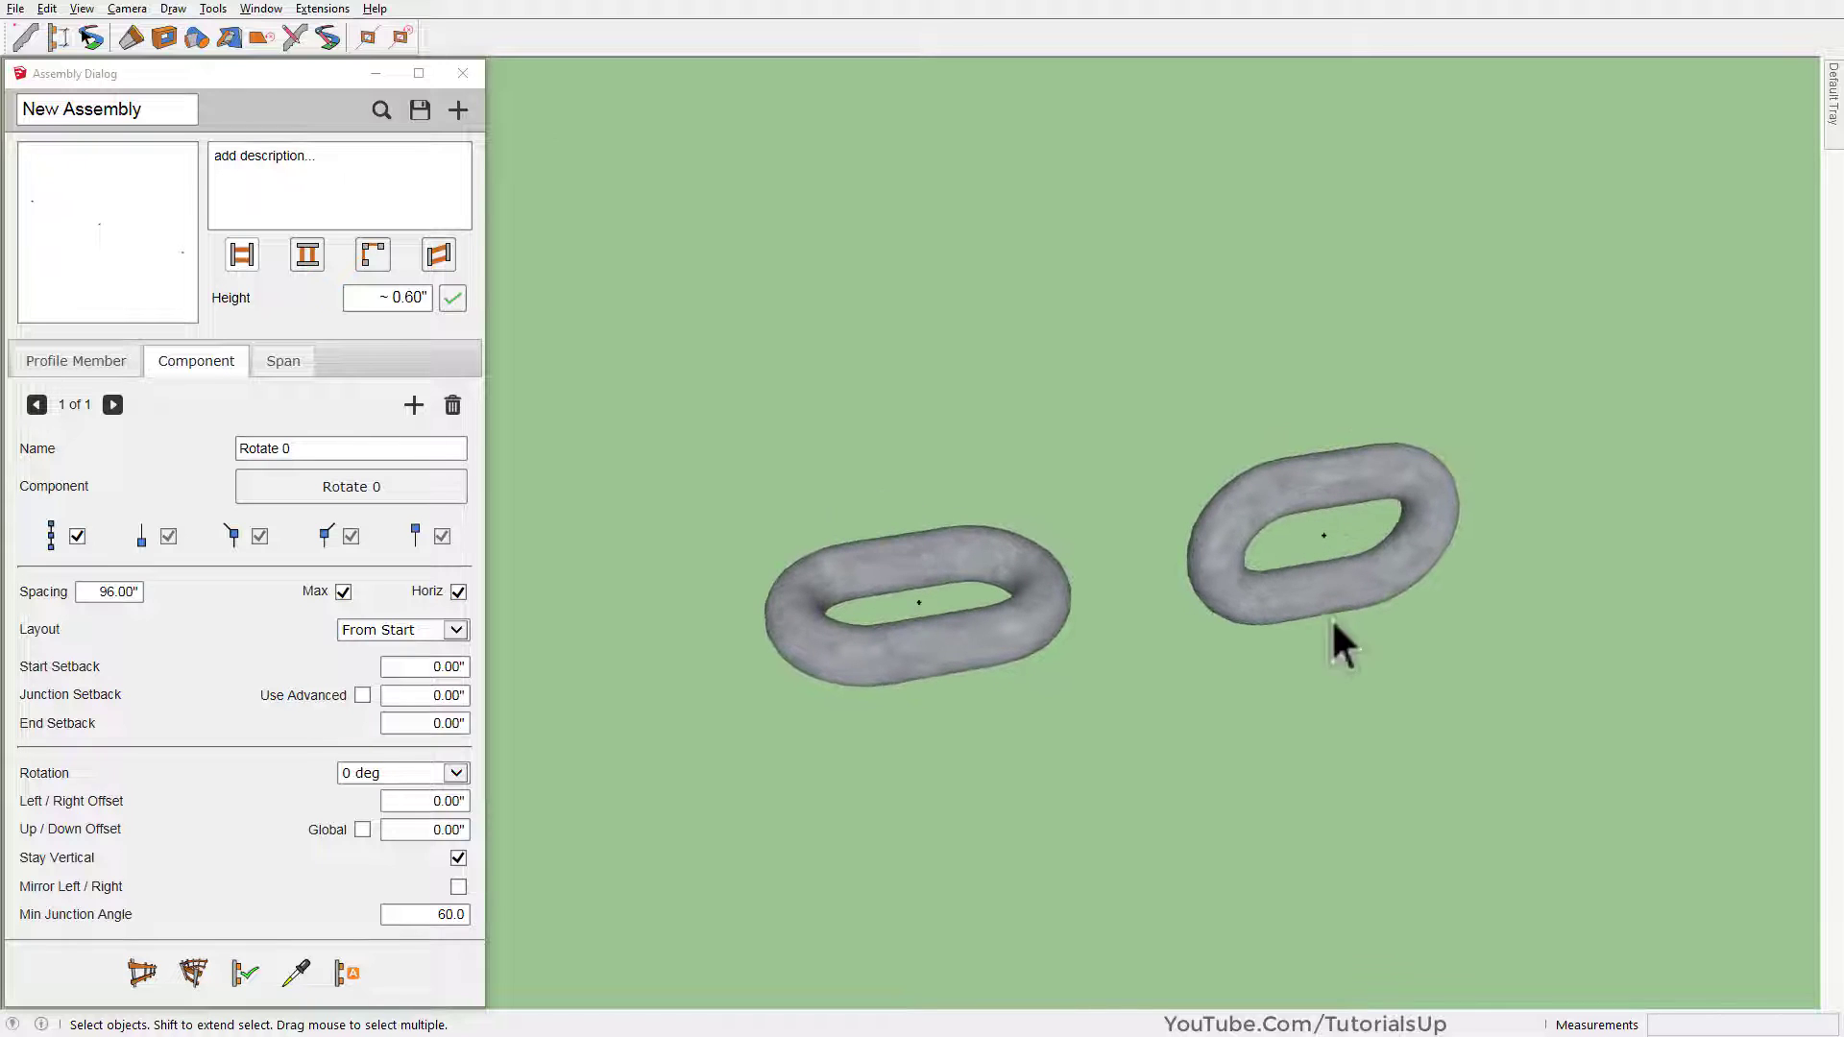
pyautogui.scroll(2, 1258, 600)
# Interlock the right link with the left one, offset 2" along the red axis
pyautogui.press('m')
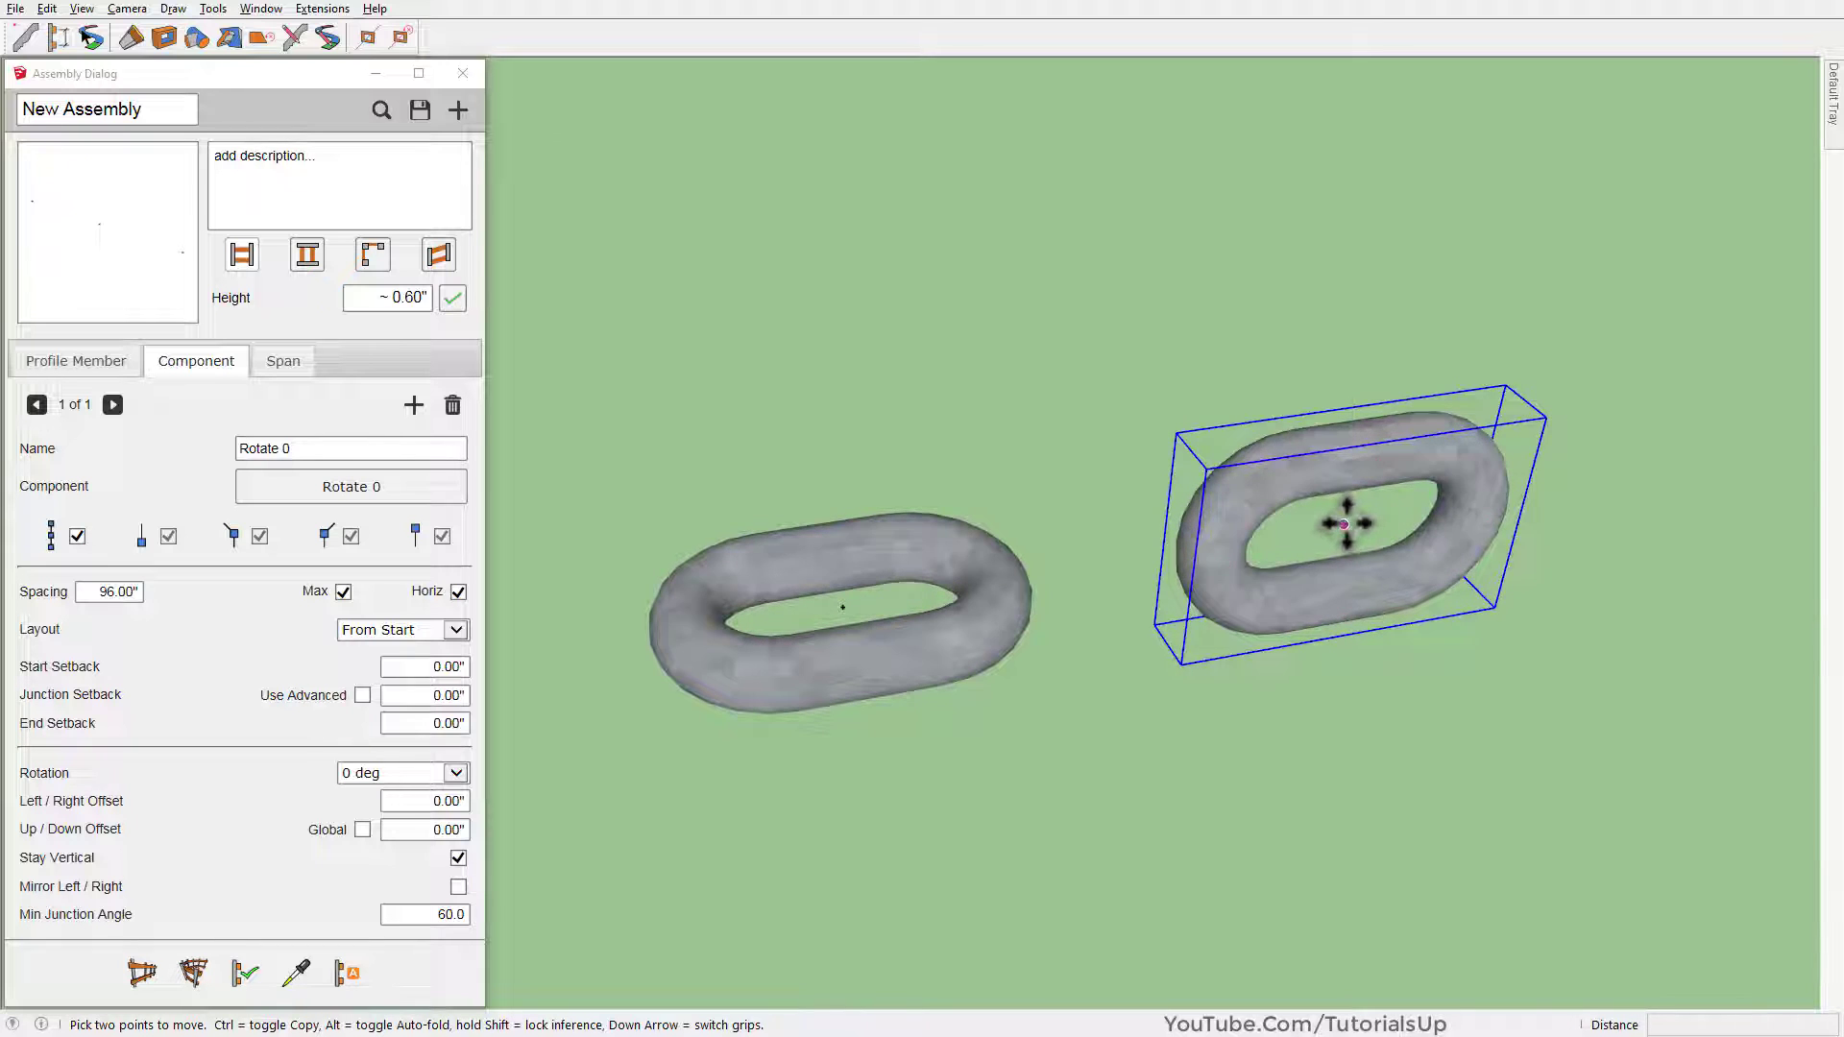
pyautogui.click(1343, 525)
pyautogui.click(842, 607)
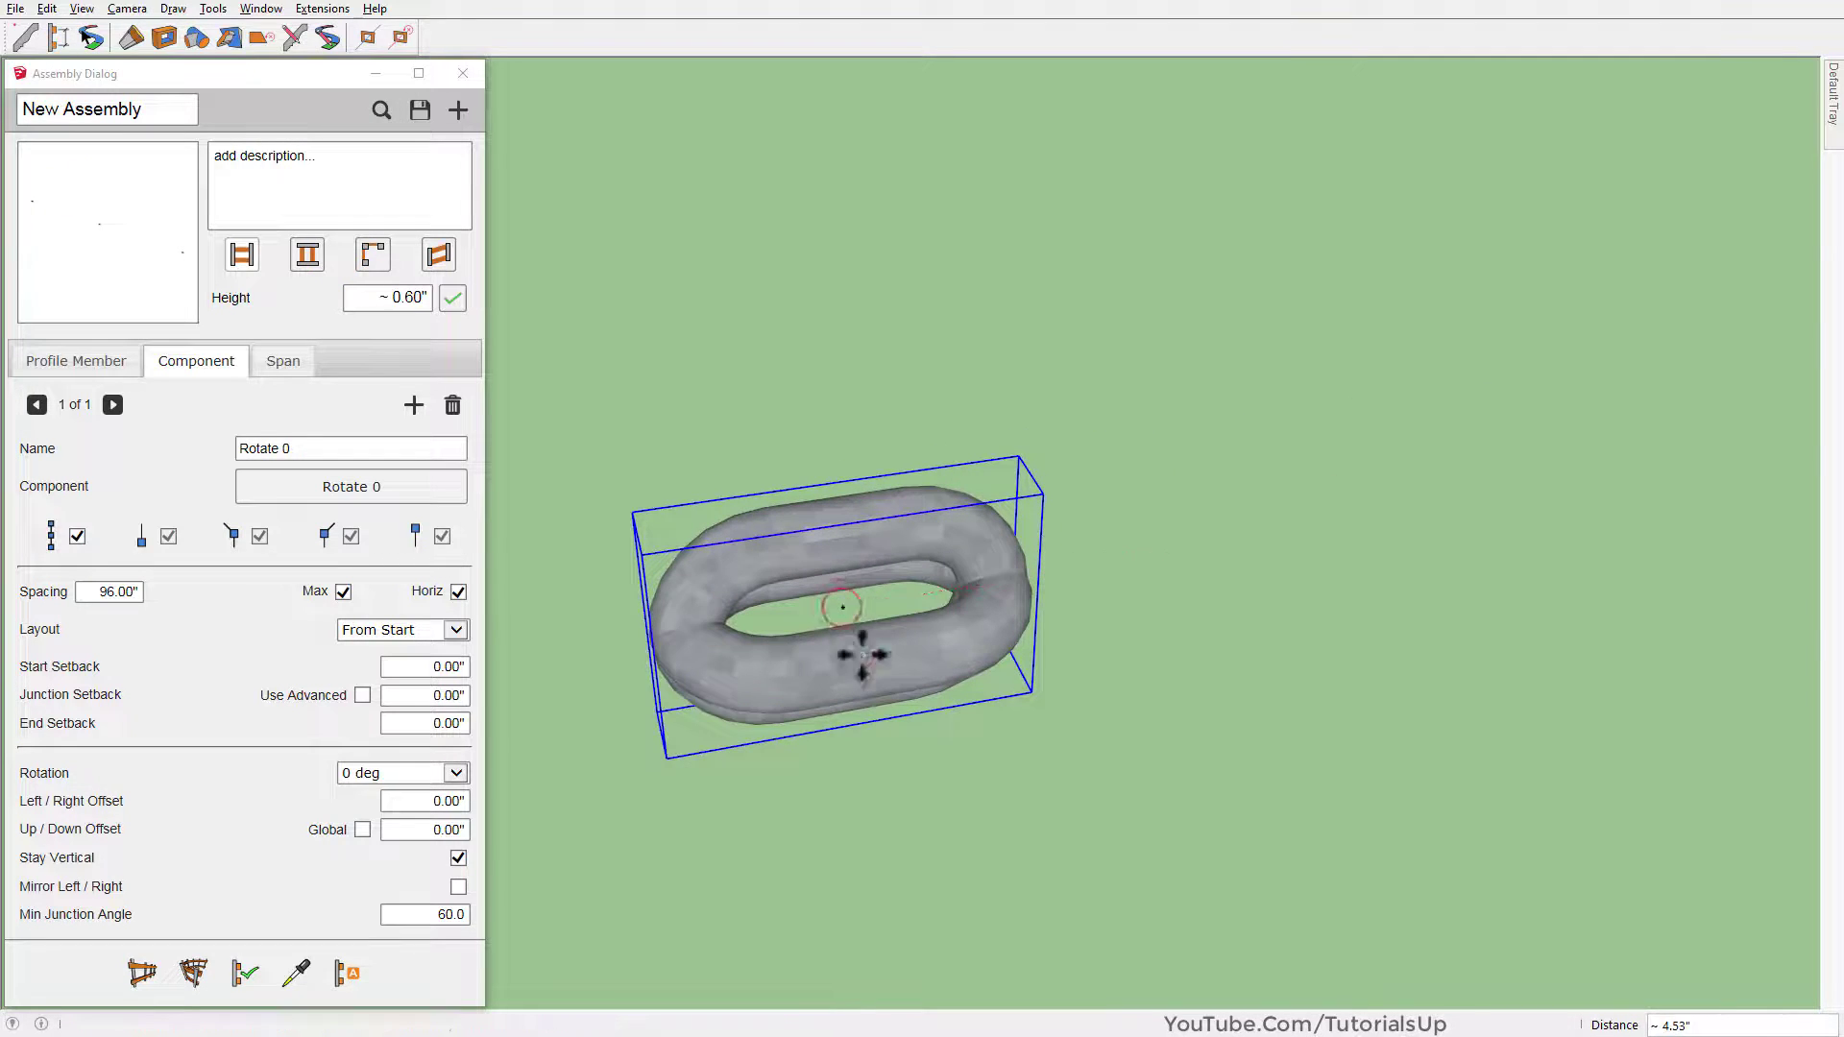
pyautogui.click(871, 758)
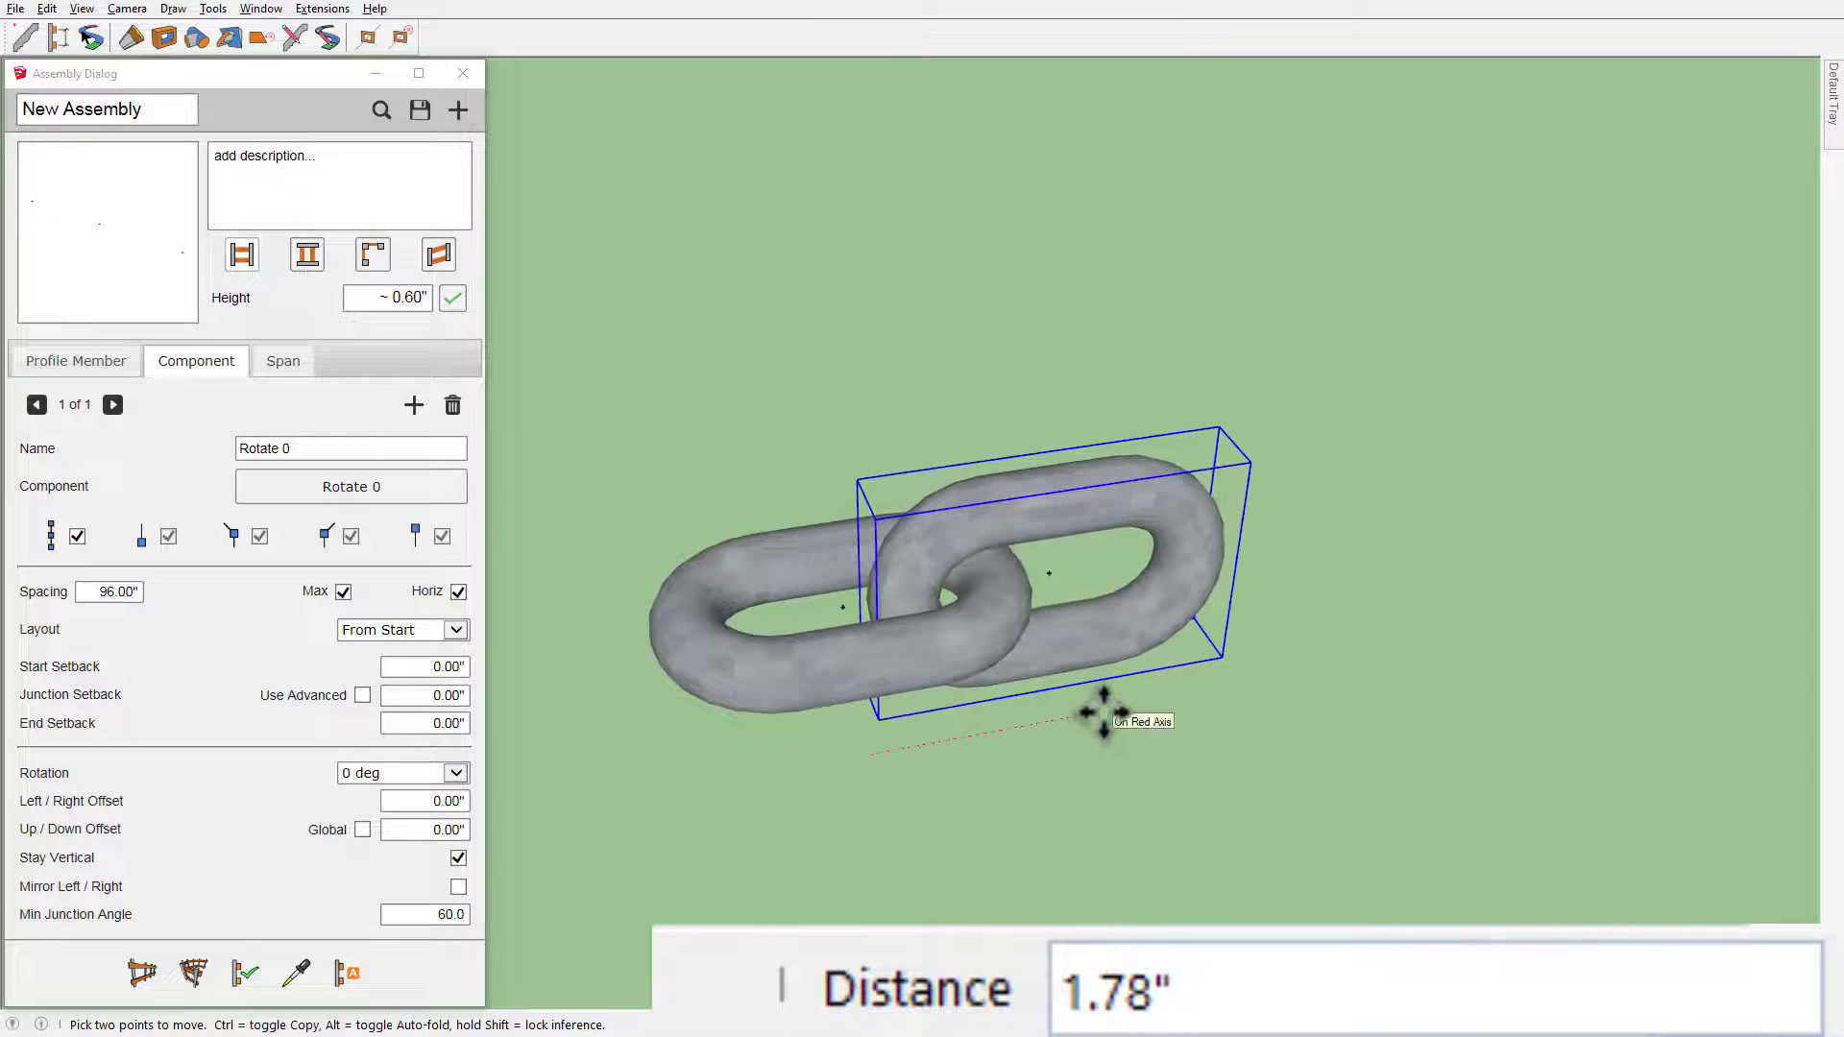
pyautogui.write('2')
pyautogui.press('Return')
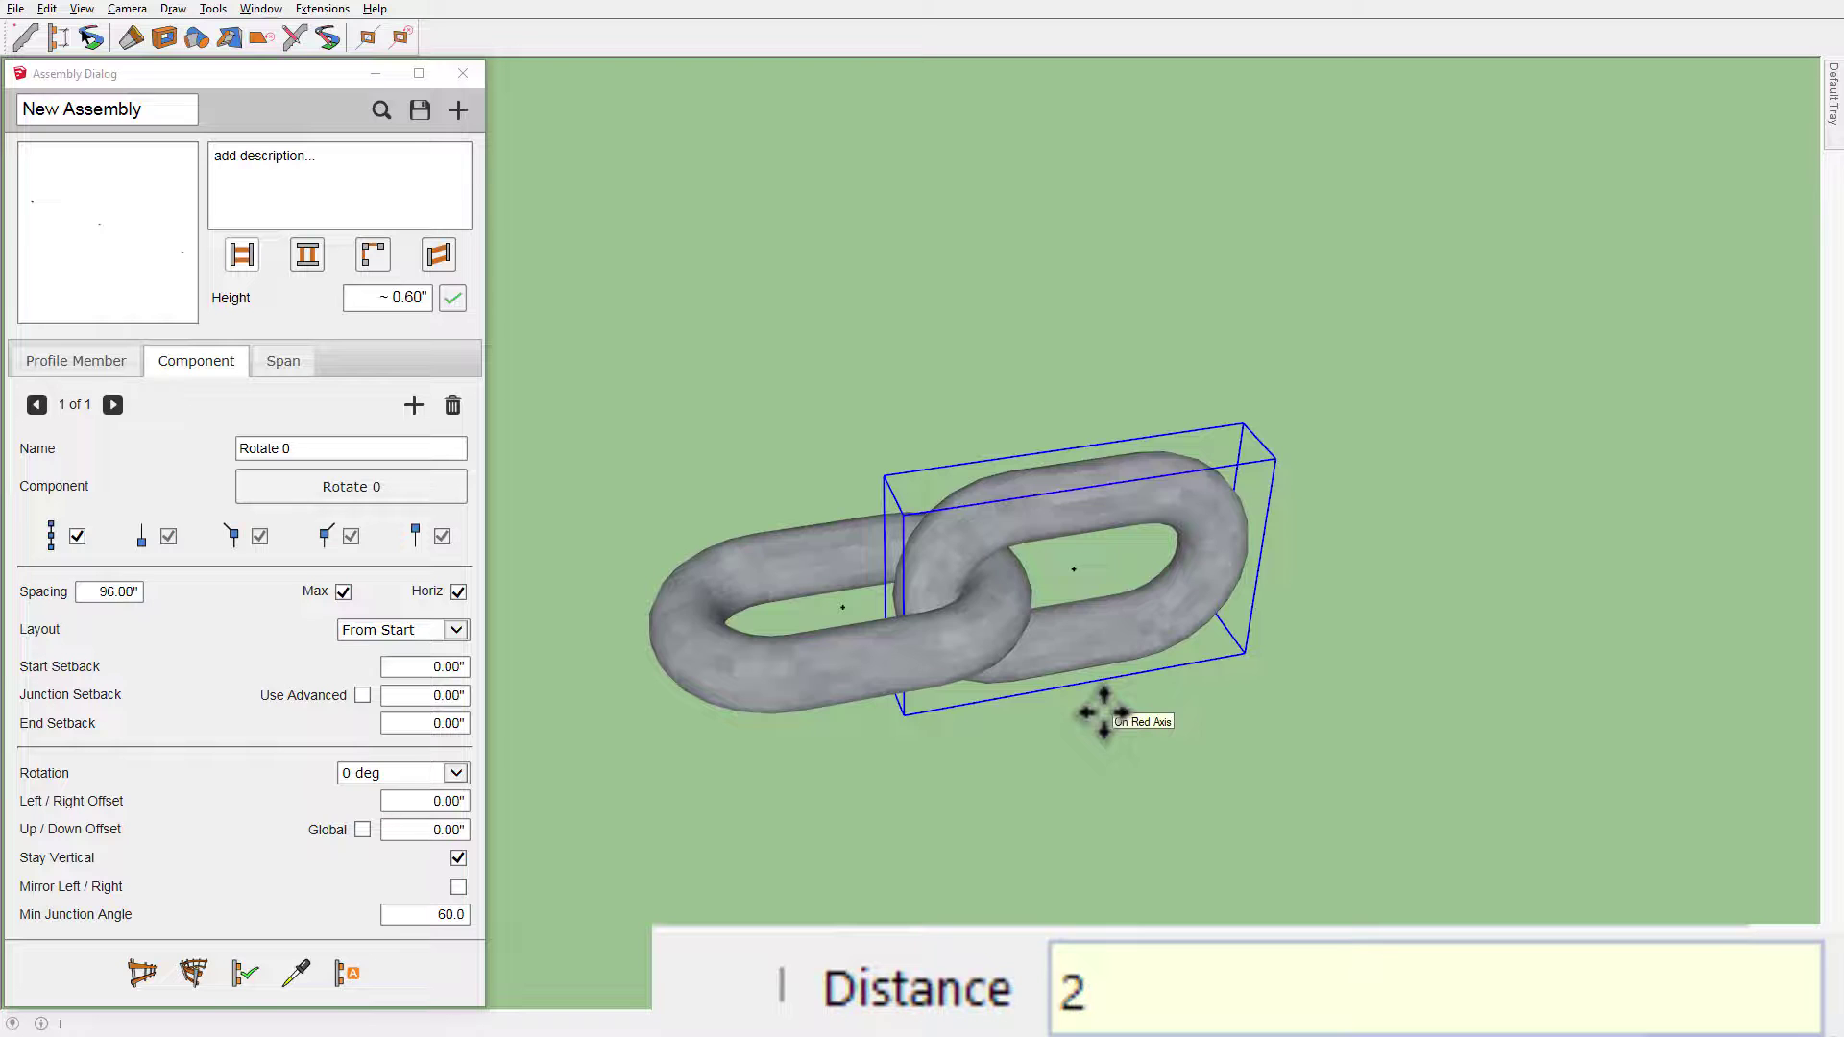
pyautogui.press('space')
# Copy both links 4" further along to form a four-link chain
pyautogui.keyDown('shift'); pyautogui.click(888, 678); pyautogui.keyUp('shift')
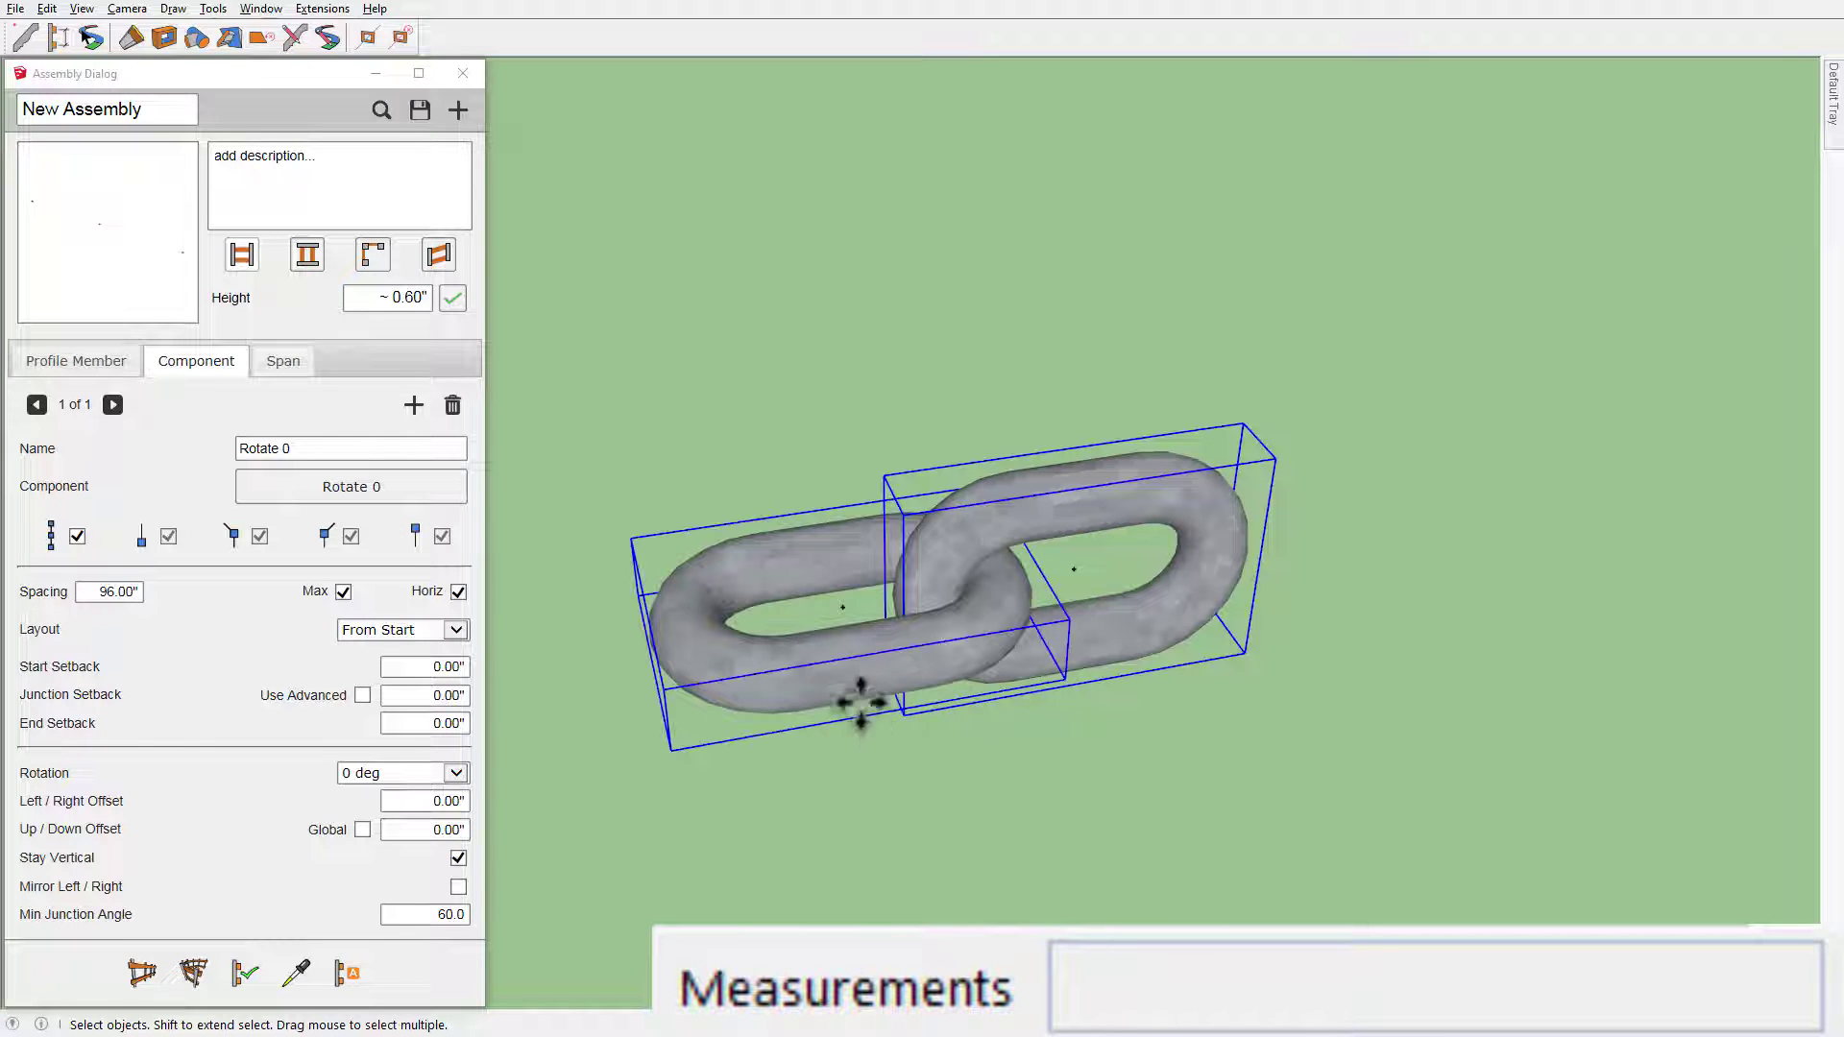
pyautogui.press('m')
pyautogui.press('ctrl')
pyautogui.click(833, 761)
pyautogui.write('4')
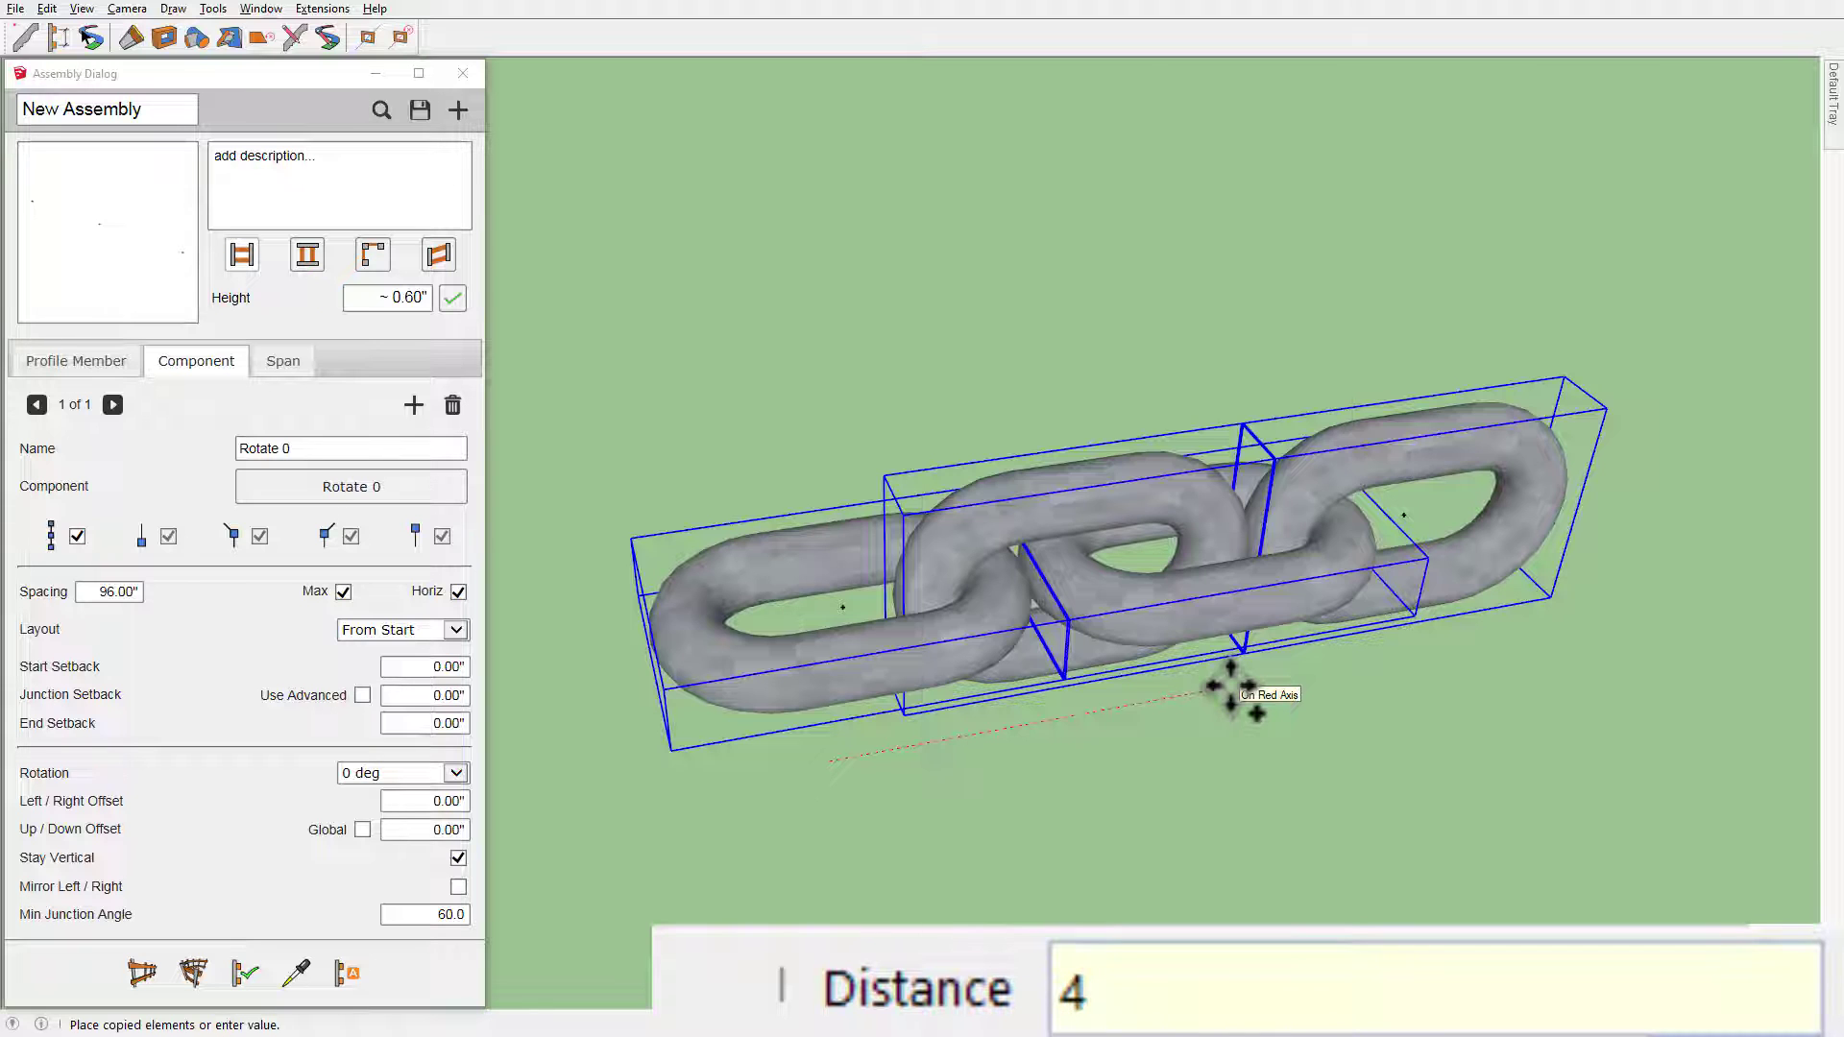
pyautogui.press('Return')
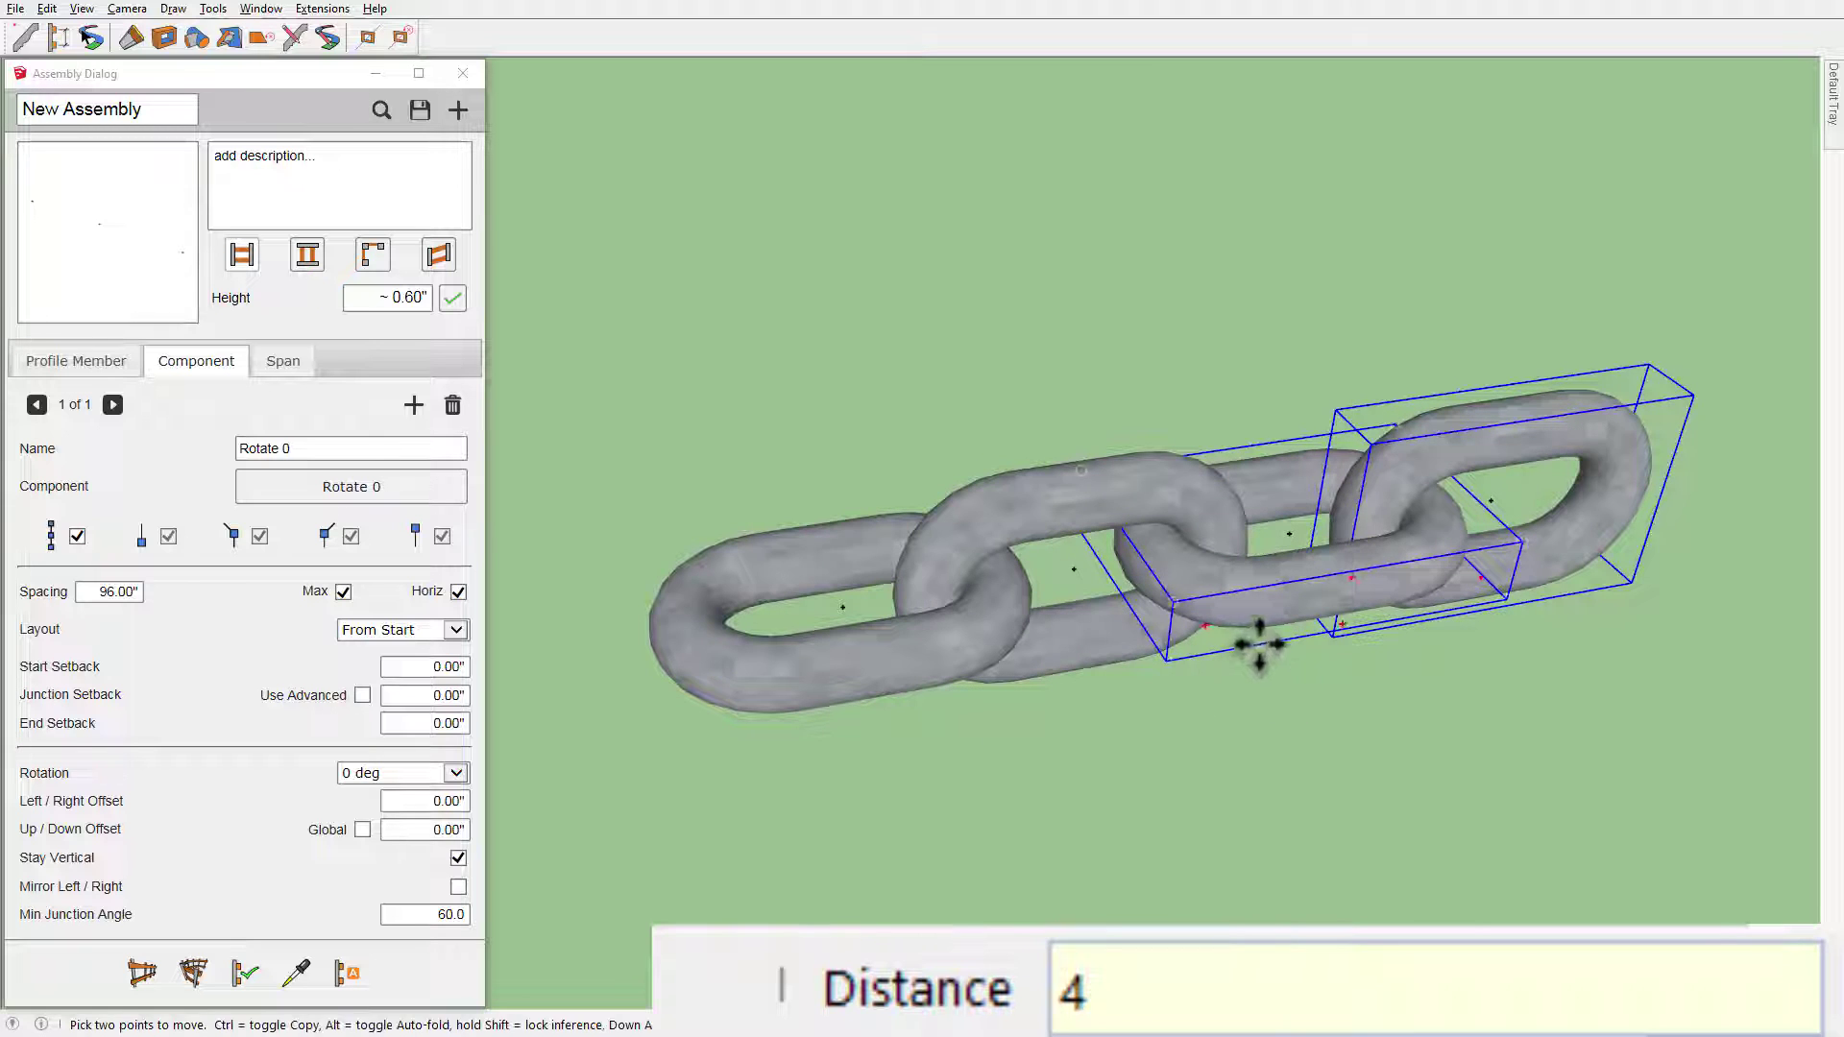
pyautogui.press('space')
pyautogui.moveTo(1350, 762)
pyautogui.mouseDown(button='middle')
pyautogui.moveTo(1028, 486)
pyautogui.moveTo(1210, 542)
pyautogui.moveTo(1276, 691)
pyautogui.moveTo(1037, 564)
pyautogui.moveTo(803, 636)
pyautogui.mouseUp(button='middle')
pyautogui.click(838, 607)
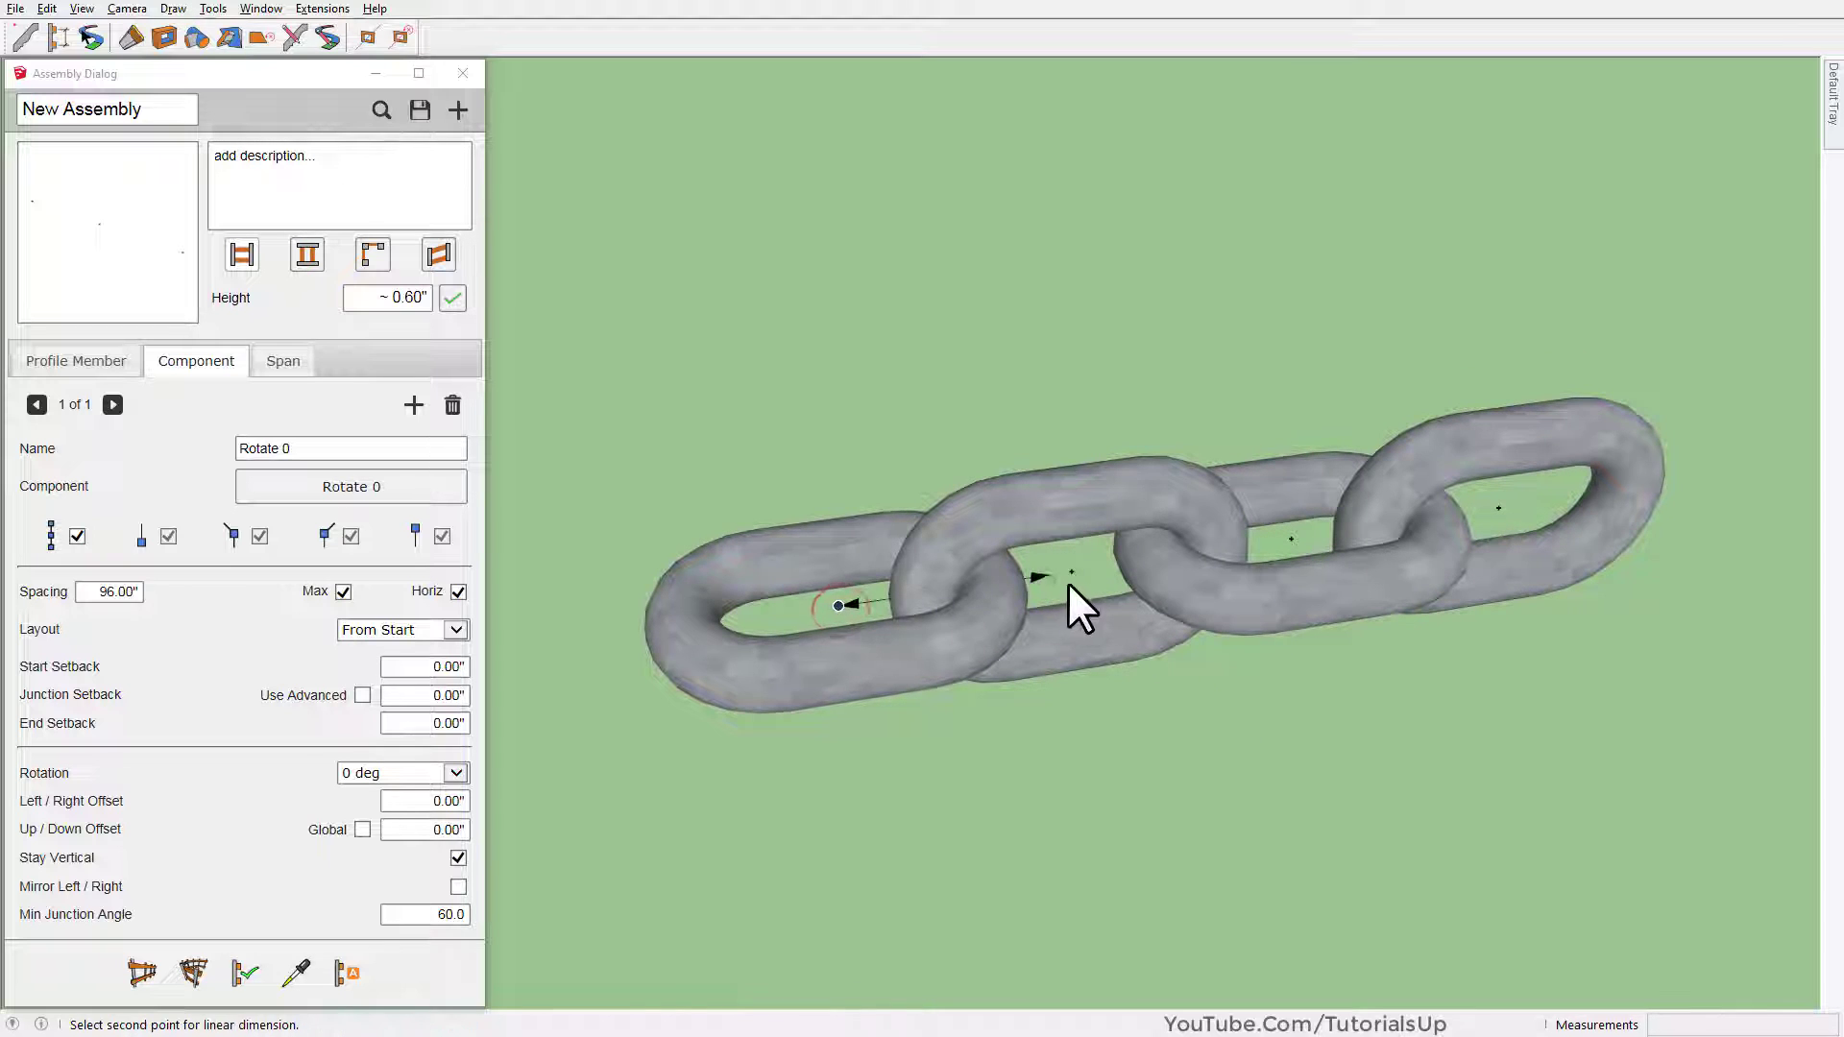
pyautogui.click(1067, 572)
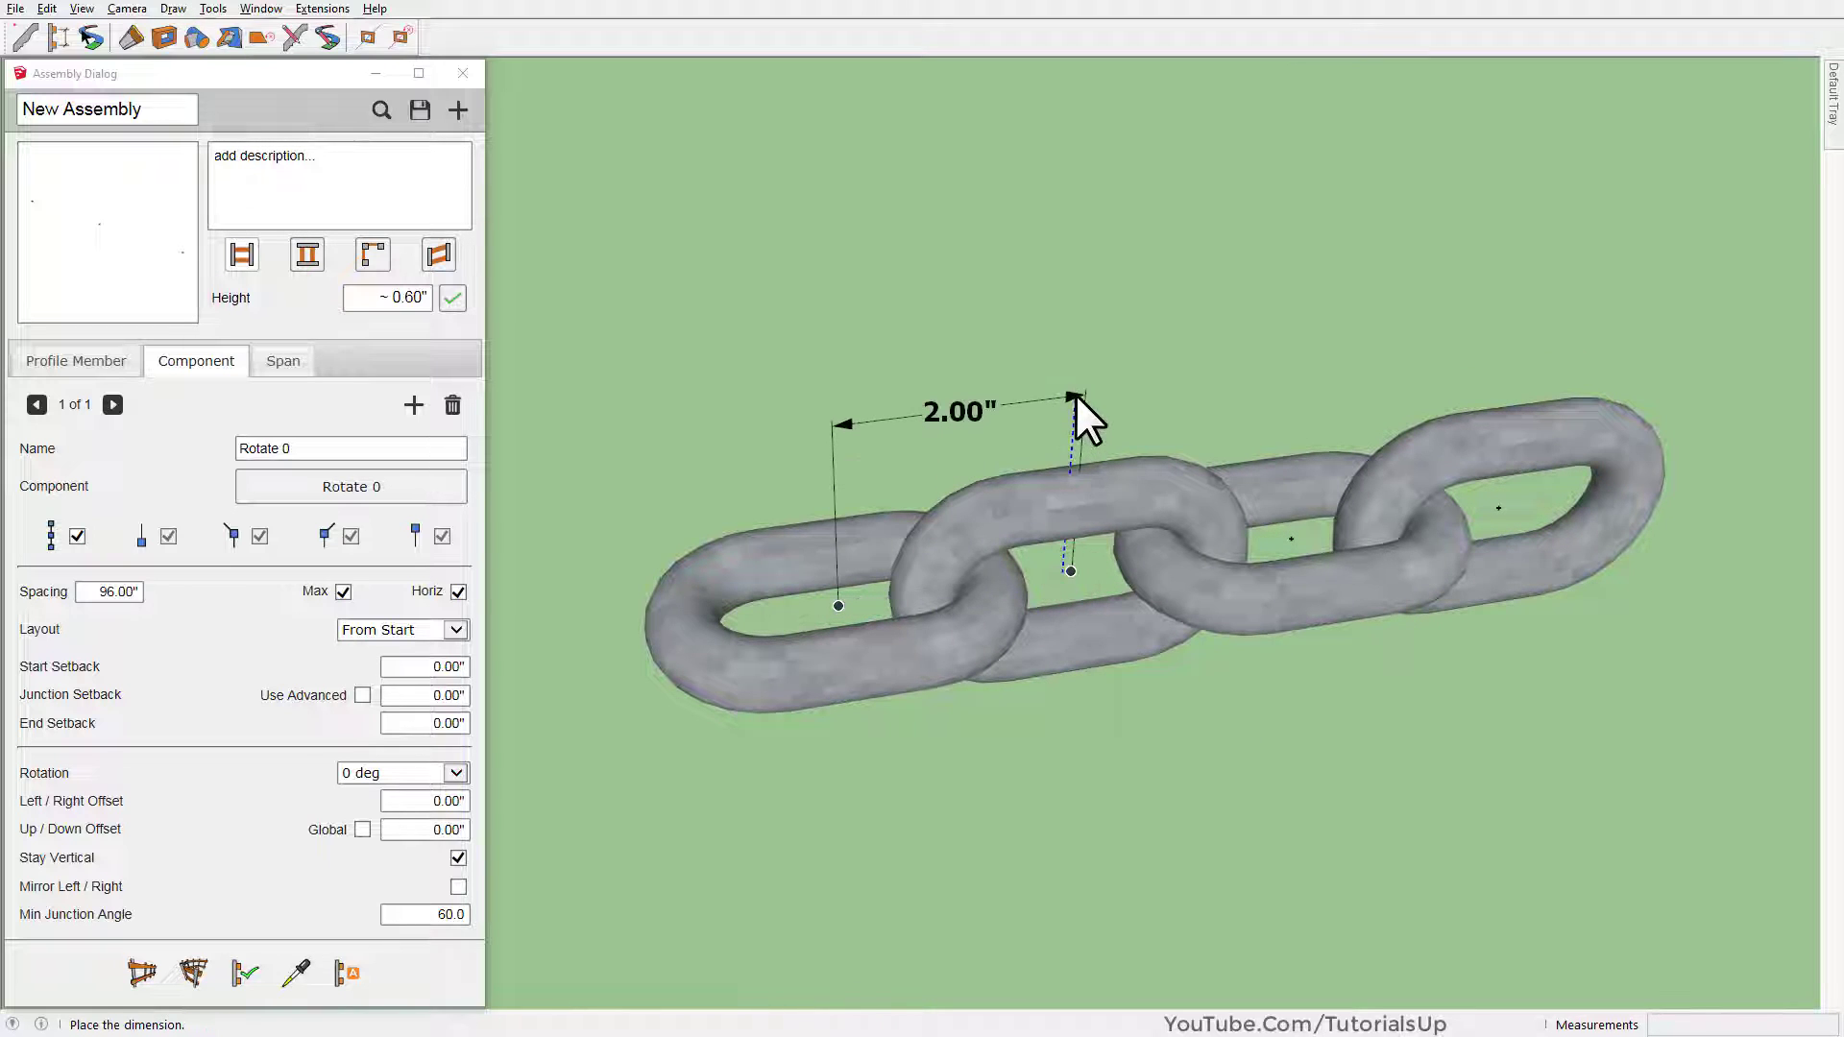
pyautogui.click(1079, 402)
pyautogui.moveTo(1078, 401)
pyautogui.mouseDown(button='middle')
pyautogui.moveTo(931, 370)
pyautogui.moveTo(1062, 580)
pyautogui.moveTo(786, 622)
pyautogui.mouseUp(button='middle')
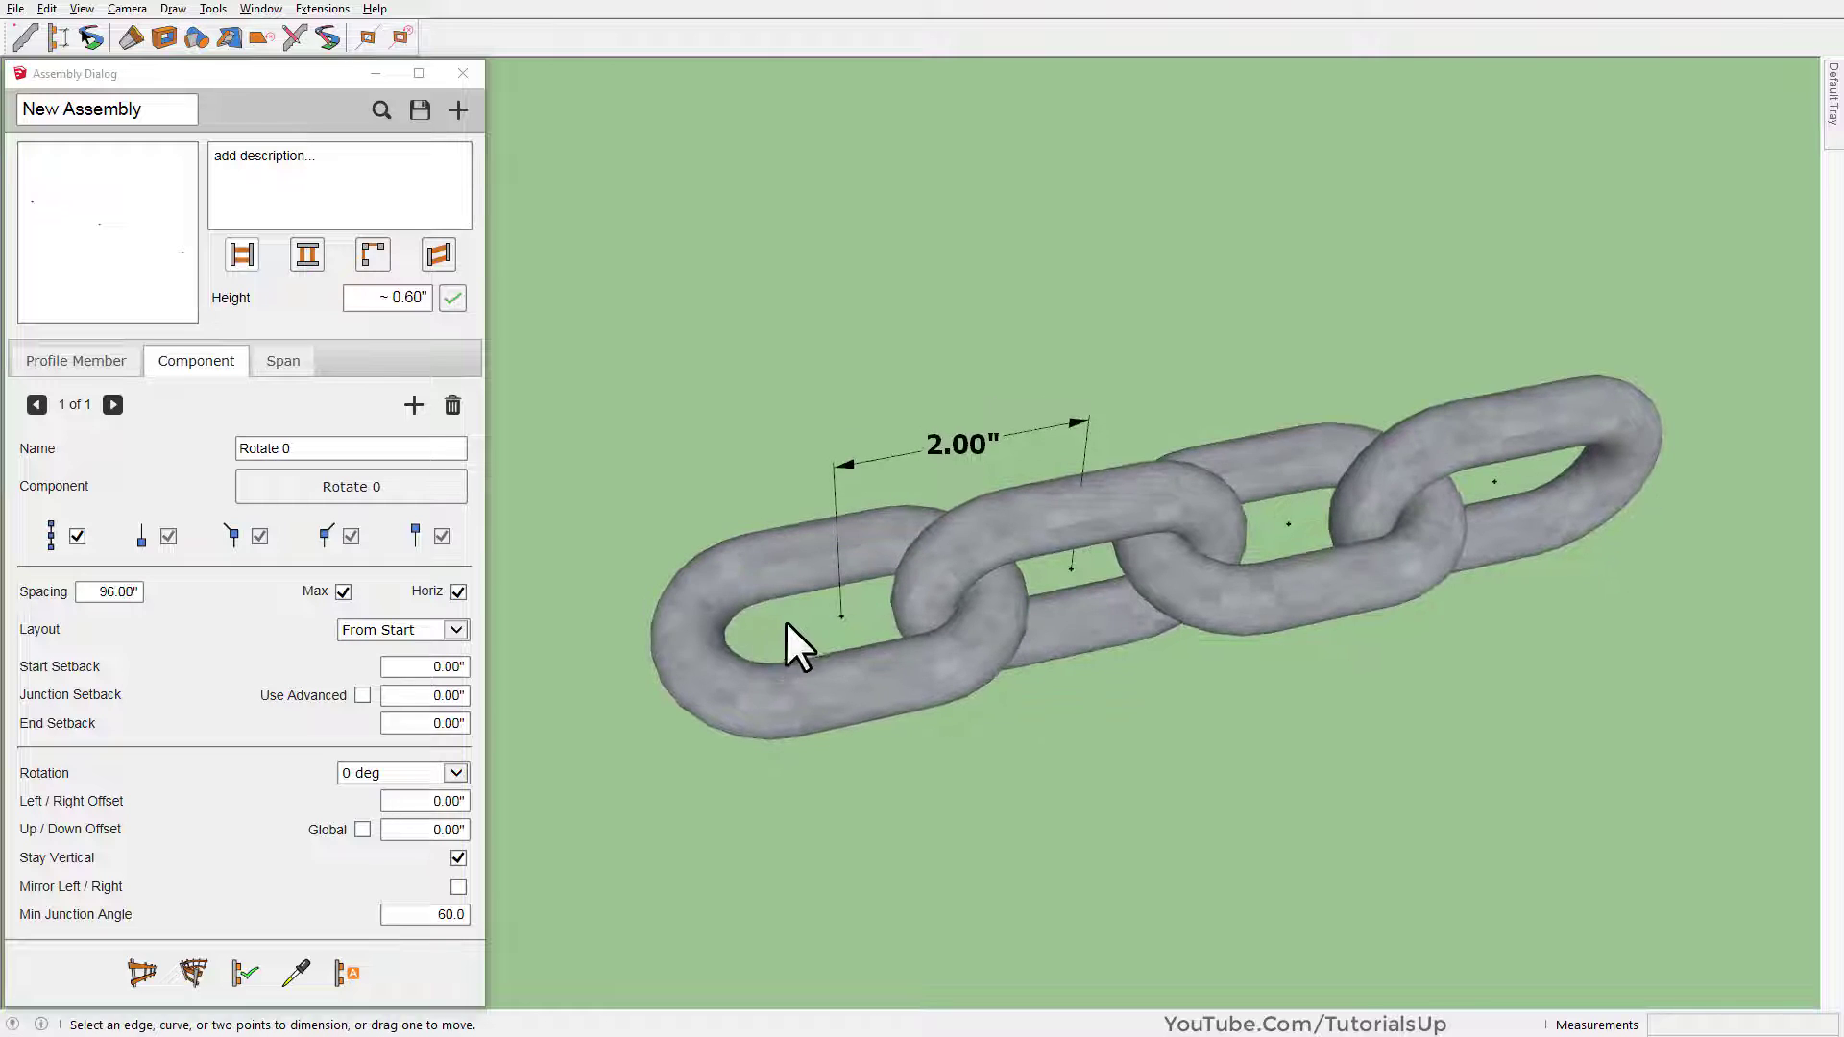
pyautogui.click(840, 618)
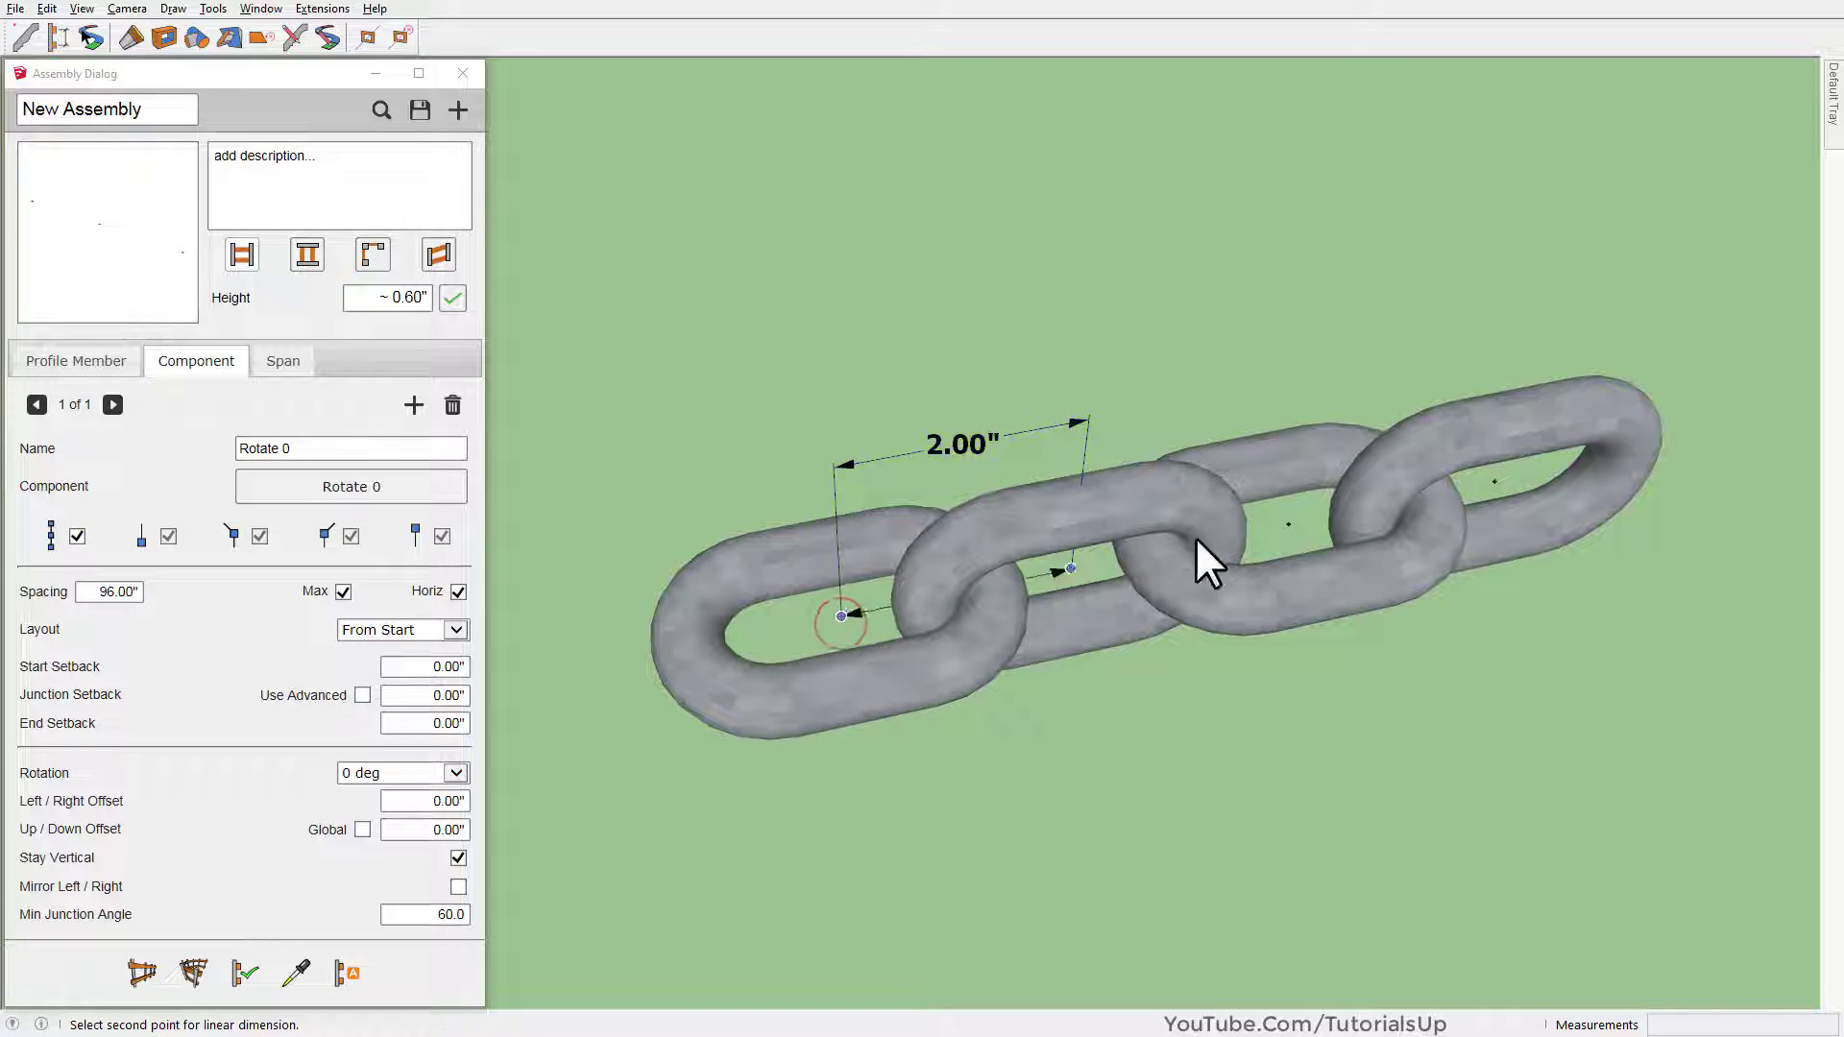
pyautogui.click(1294, 520)
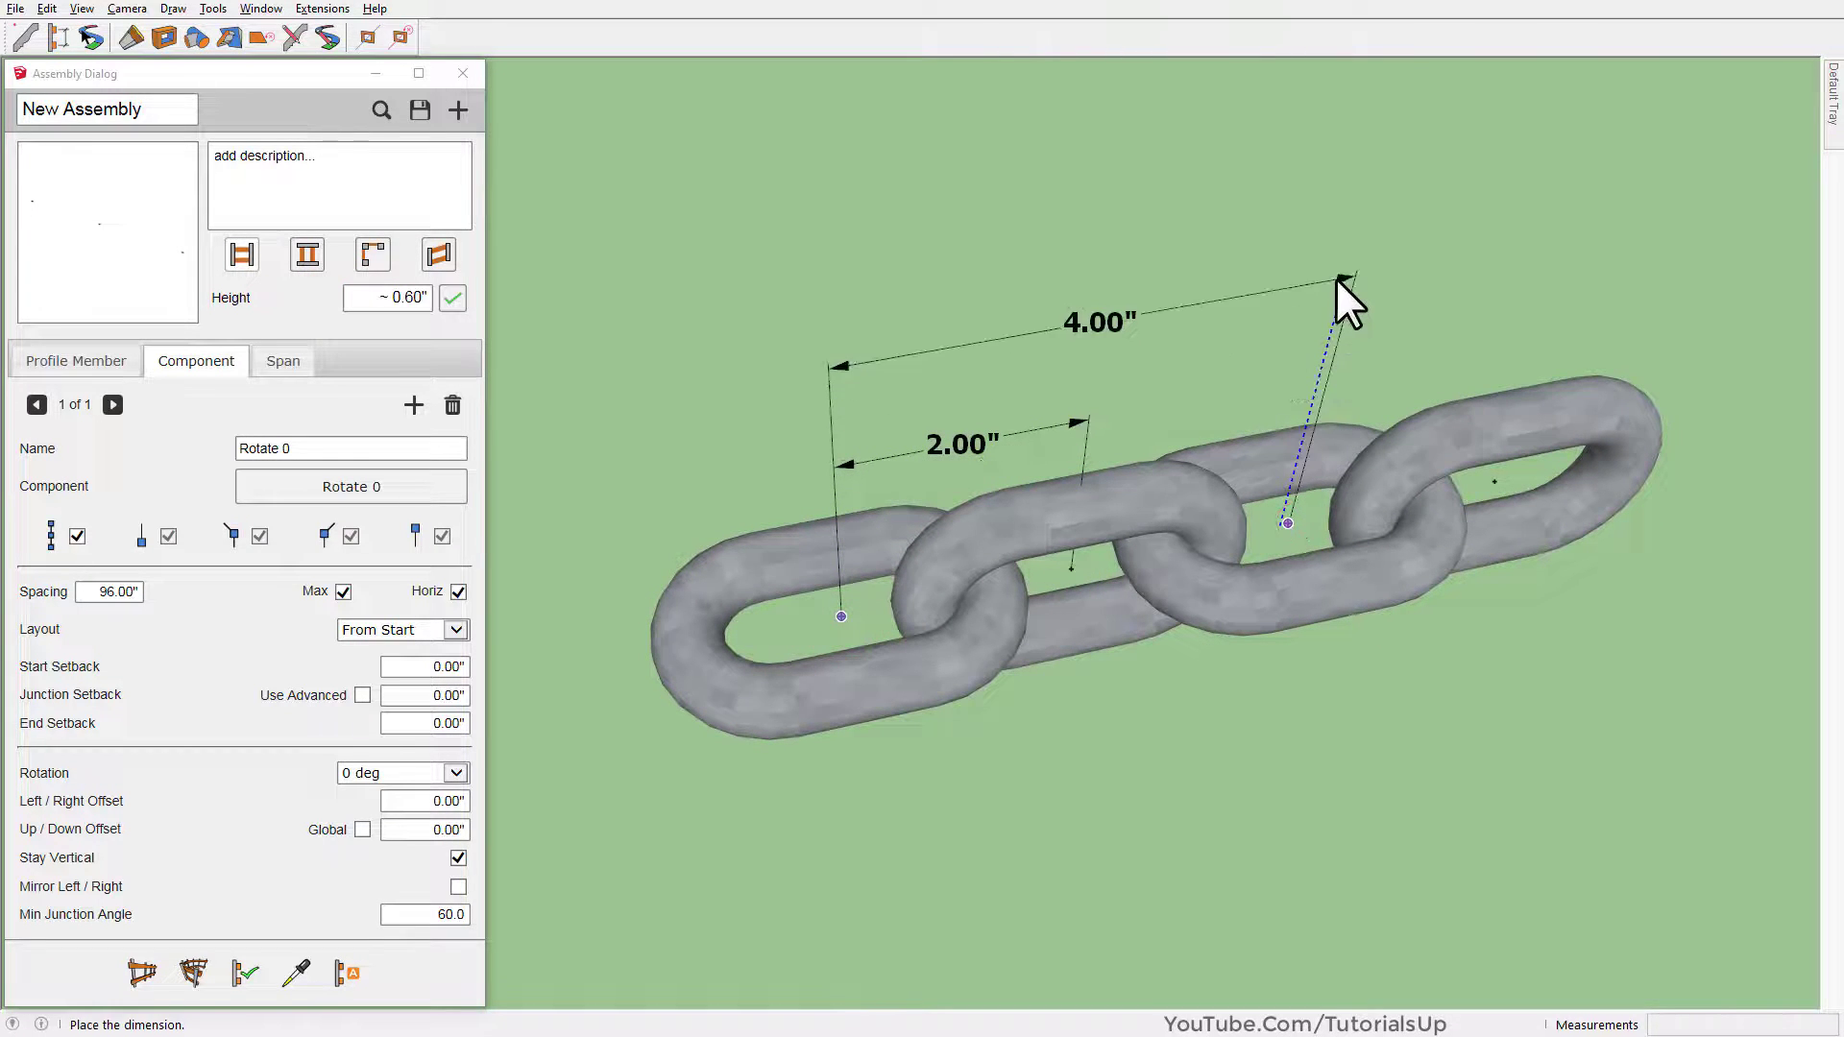
pyautogui.click(1341, 288)
pyautogui.moveTo(1340, 442)
pyautogui.mouseDown(button='middle')
pyautogui.moveTo(1102, 148)
pyautogui.moveTo(1498, 300)
pyautogui.moveTo(1235, 362)
pyautogui.mouseUp(button='middle')
pyautogui.press('space')
pyautogui.click(1320, 627)
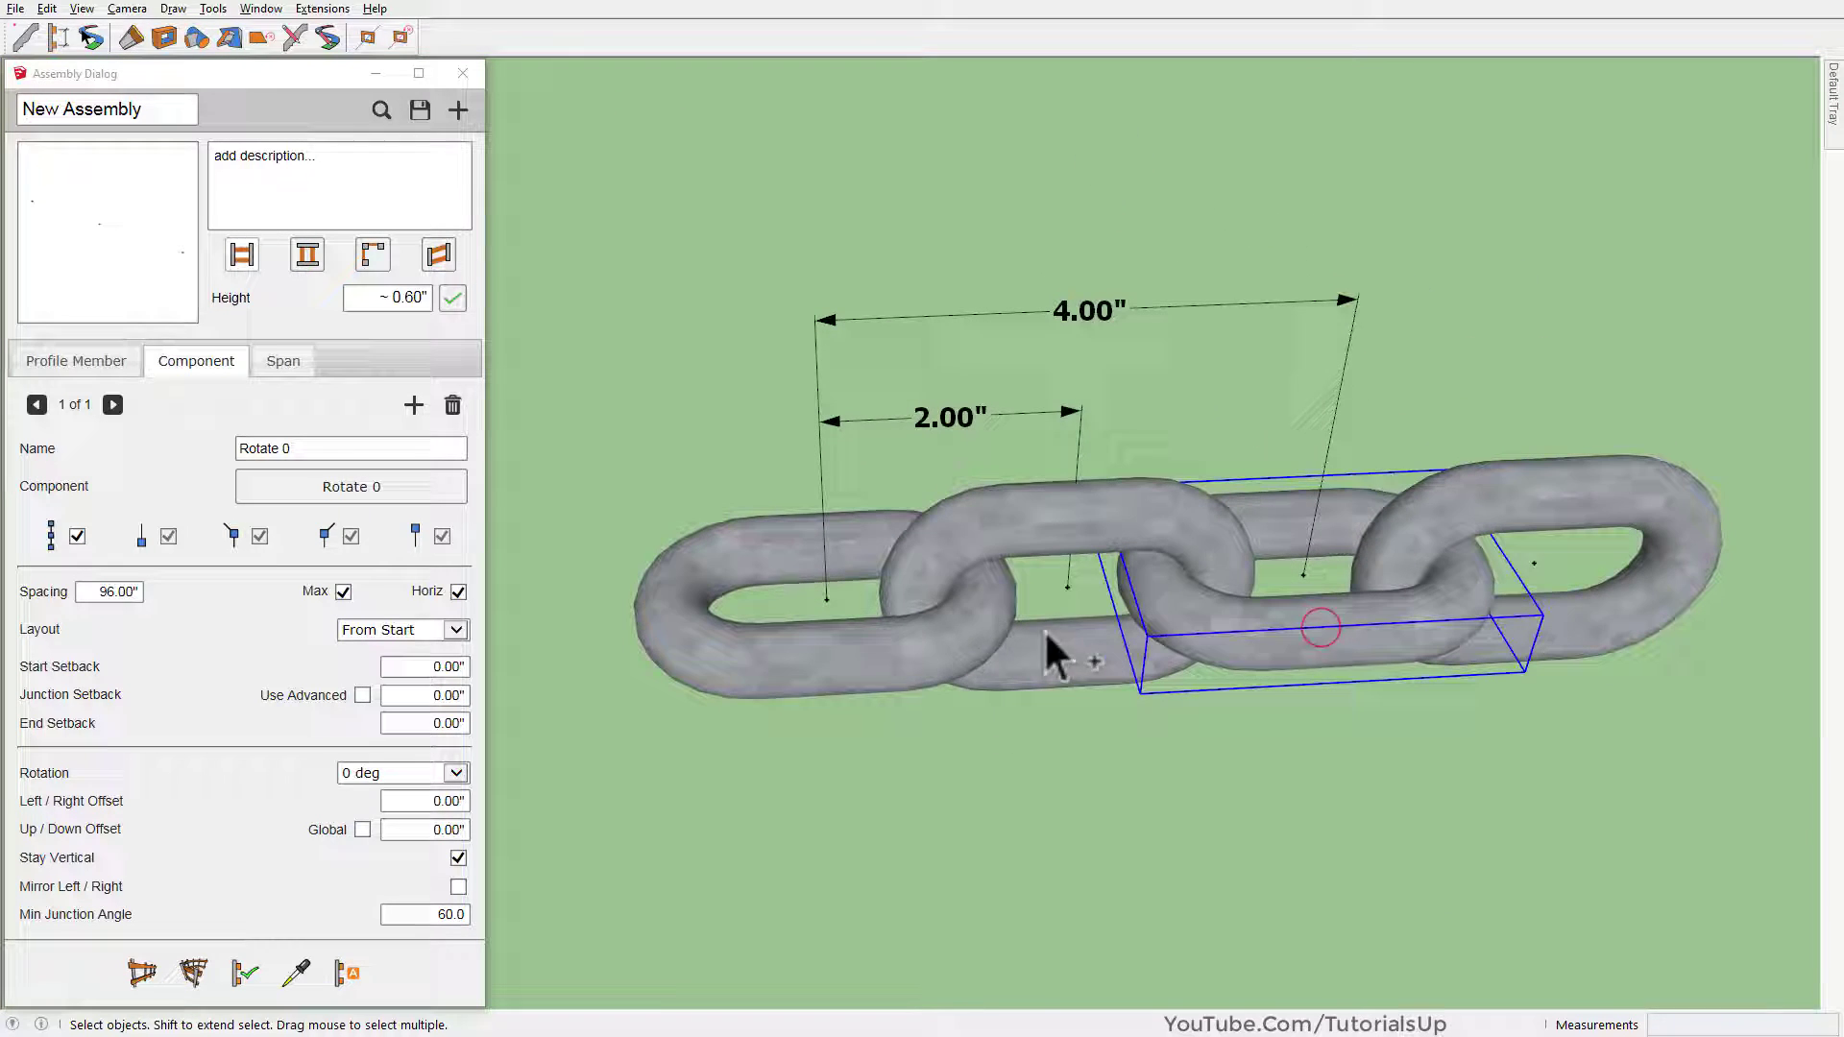
pyautogui.keyDown('ctrl'); pyautogui.click(852, 651); pyautogui.keyUp('ctrl')
pyautogui.scroll(-3, 1436, 928)
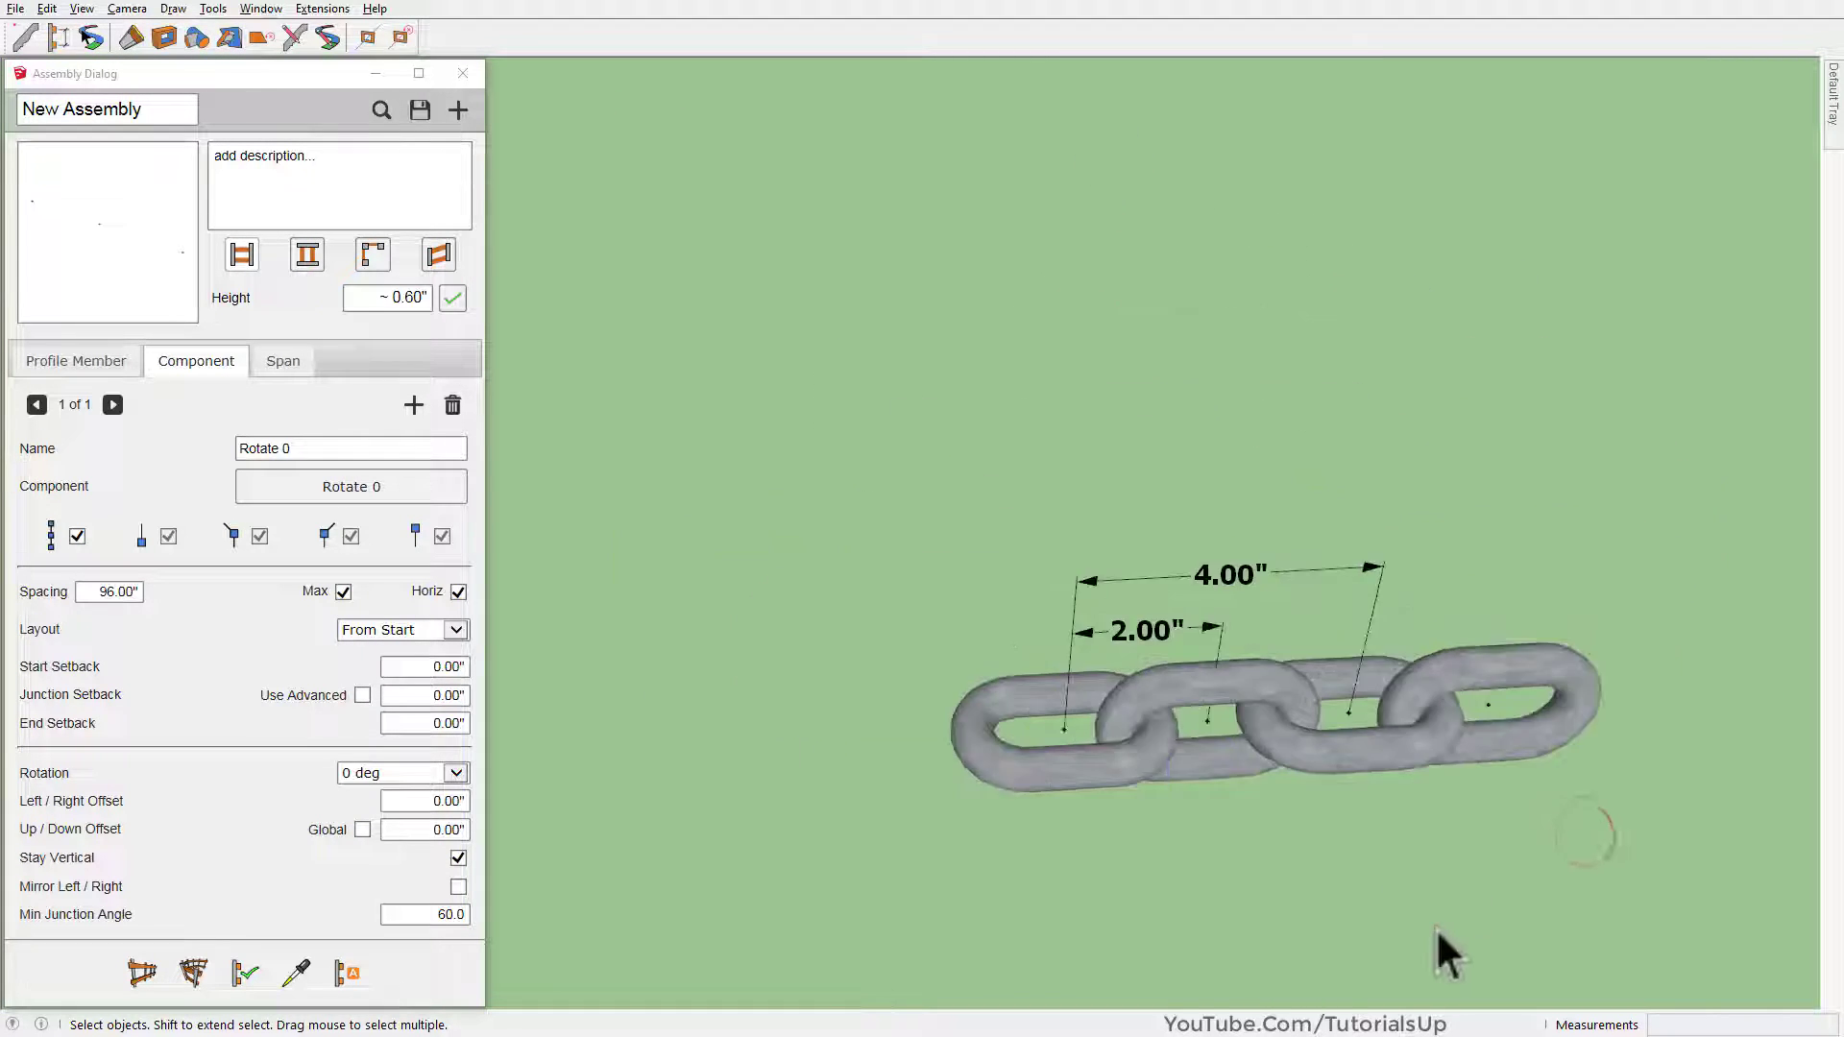
pyautogui.scroll(-3, 1429, 877)
pyautogui.scroll(-4, 1428, 873)
pyautogui.moveTo(1429, 874)
pyautogui.mouseDown(button='middle')
pyautogui.moveTo(1229, 859)
pyautogui.moveTo(1275, 742)
pyautogui.mouseUp(button='middle')
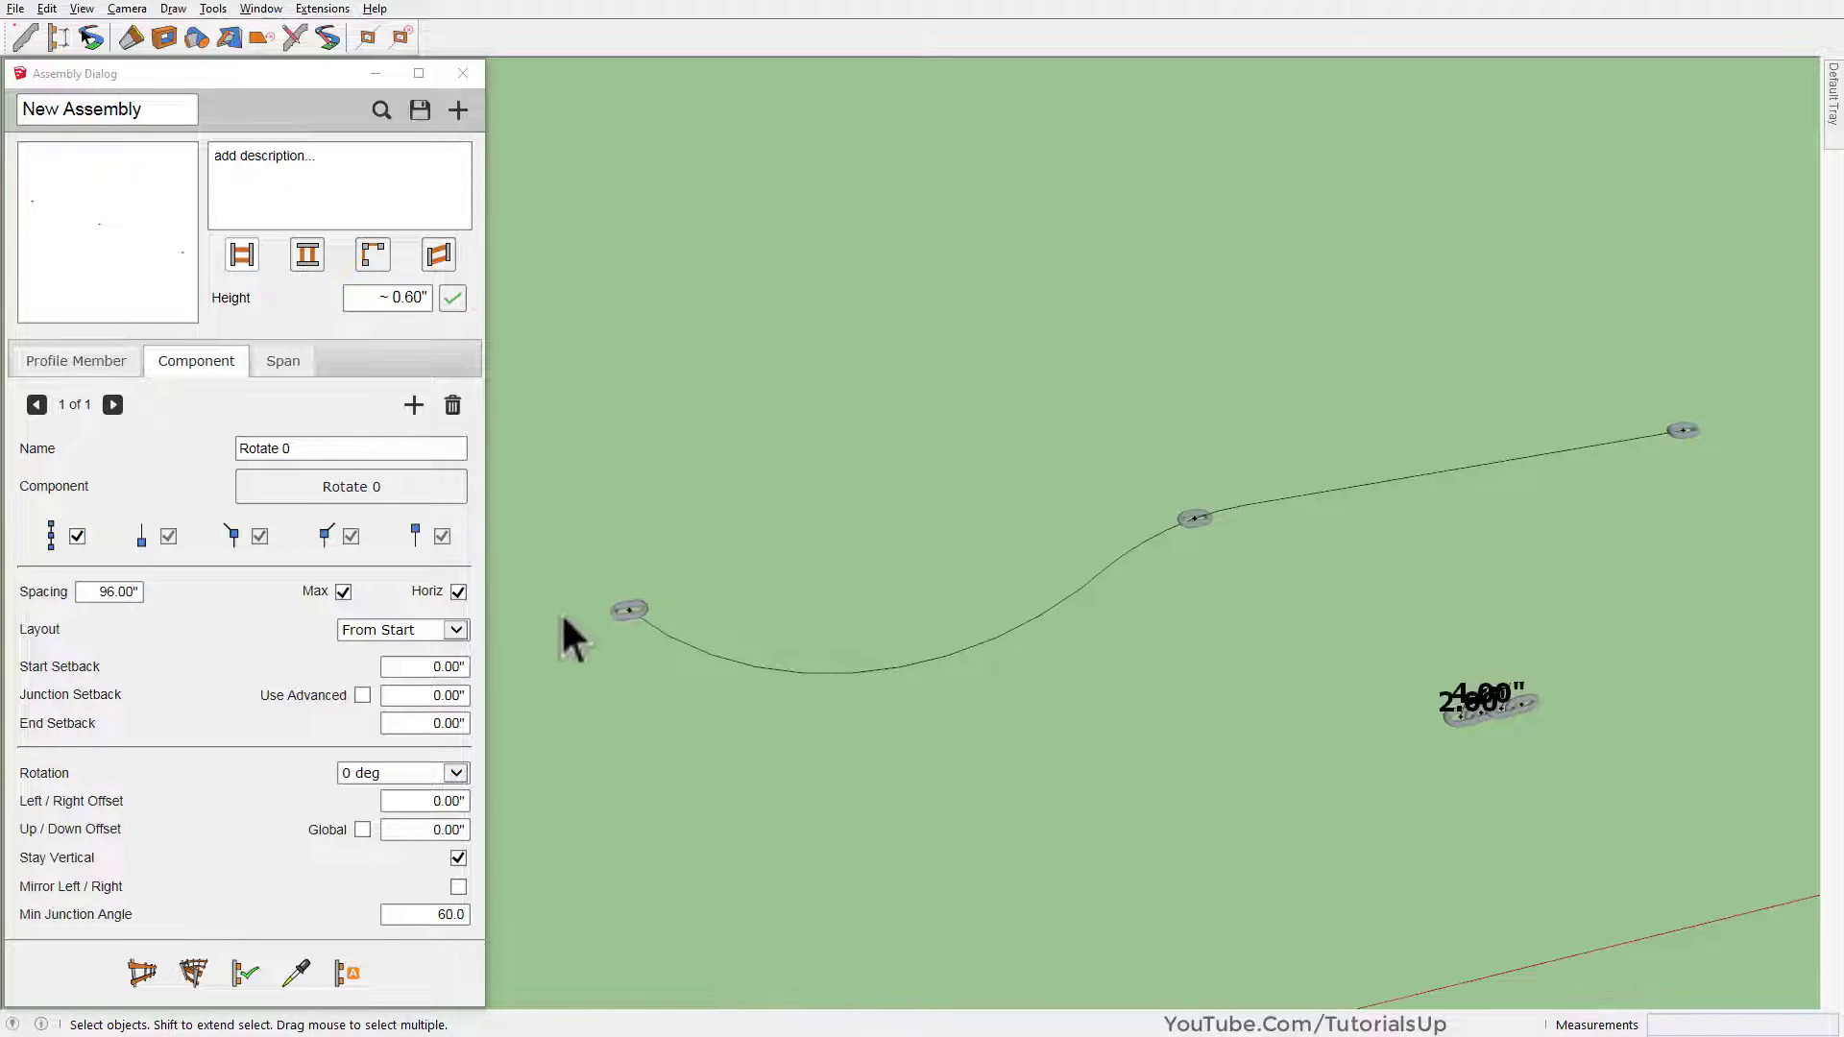
# Set the curved path's link spacing to 4.00" and reapply the assembly
pyautogui.click(649, 613)
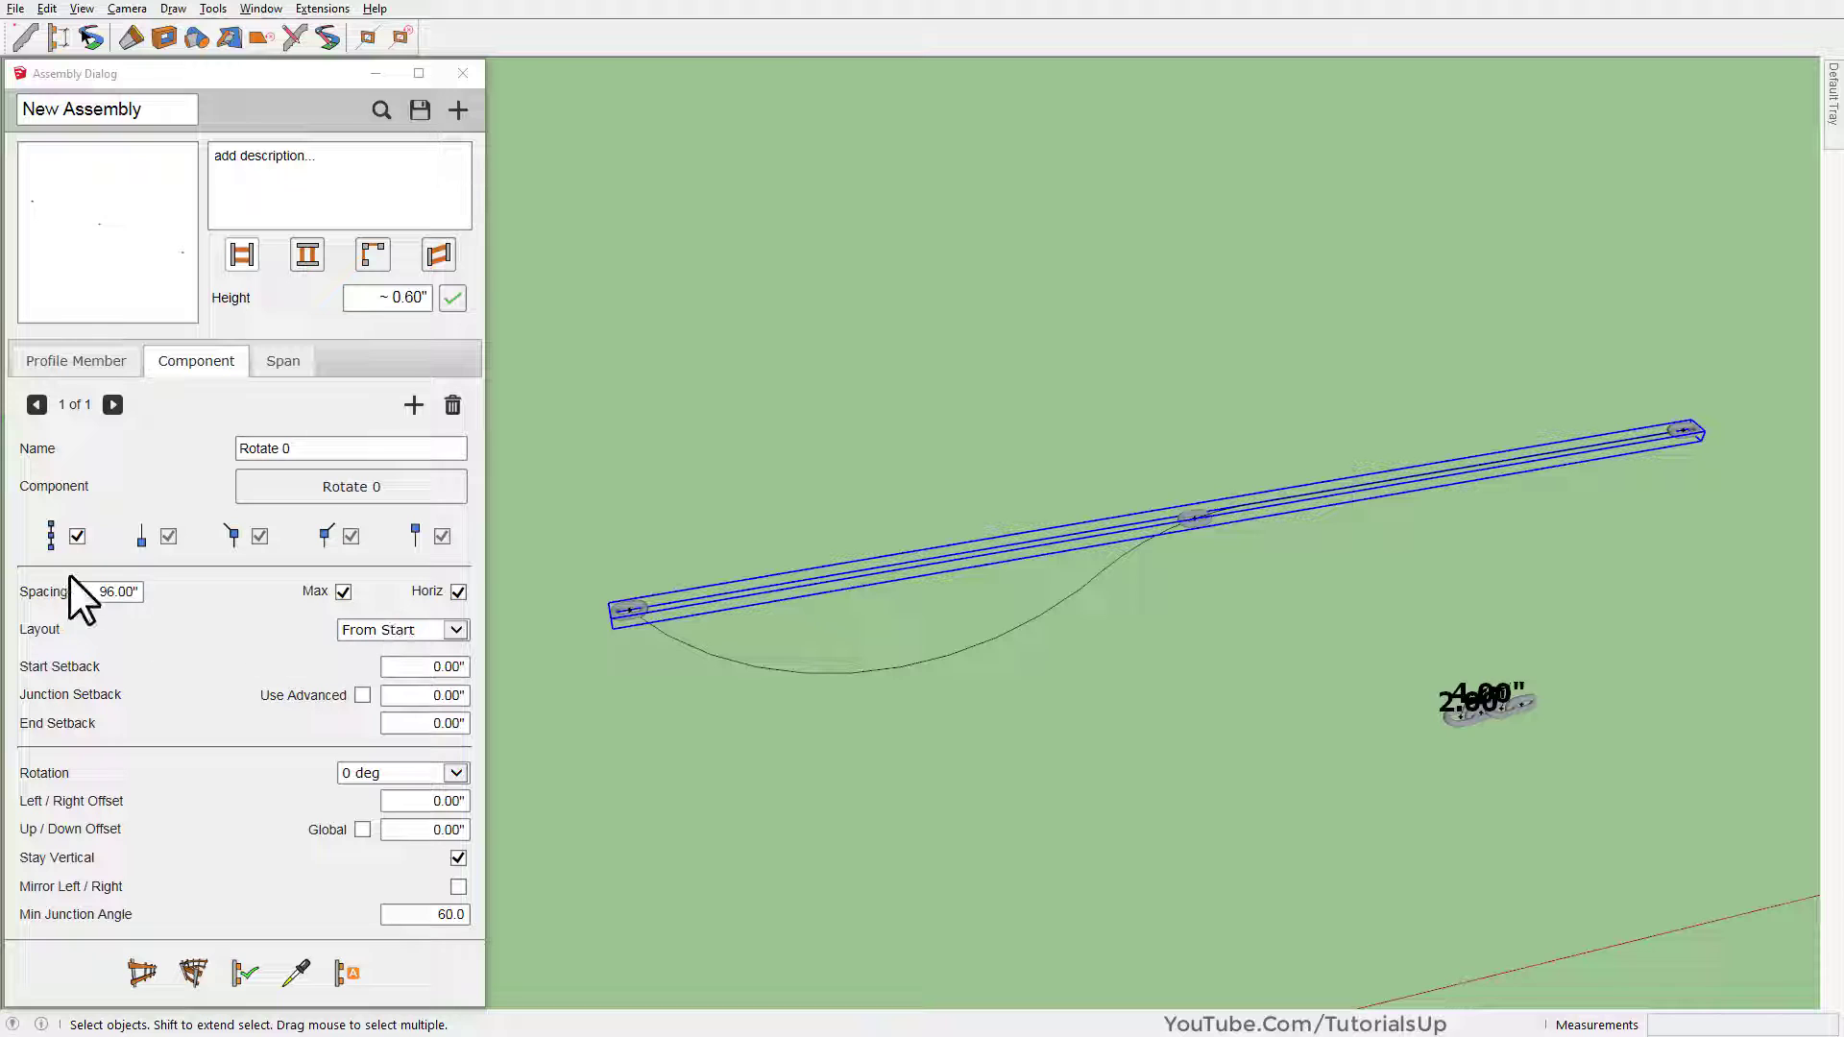
pyautogui.click(89, 590)
pyautogui.write('4')
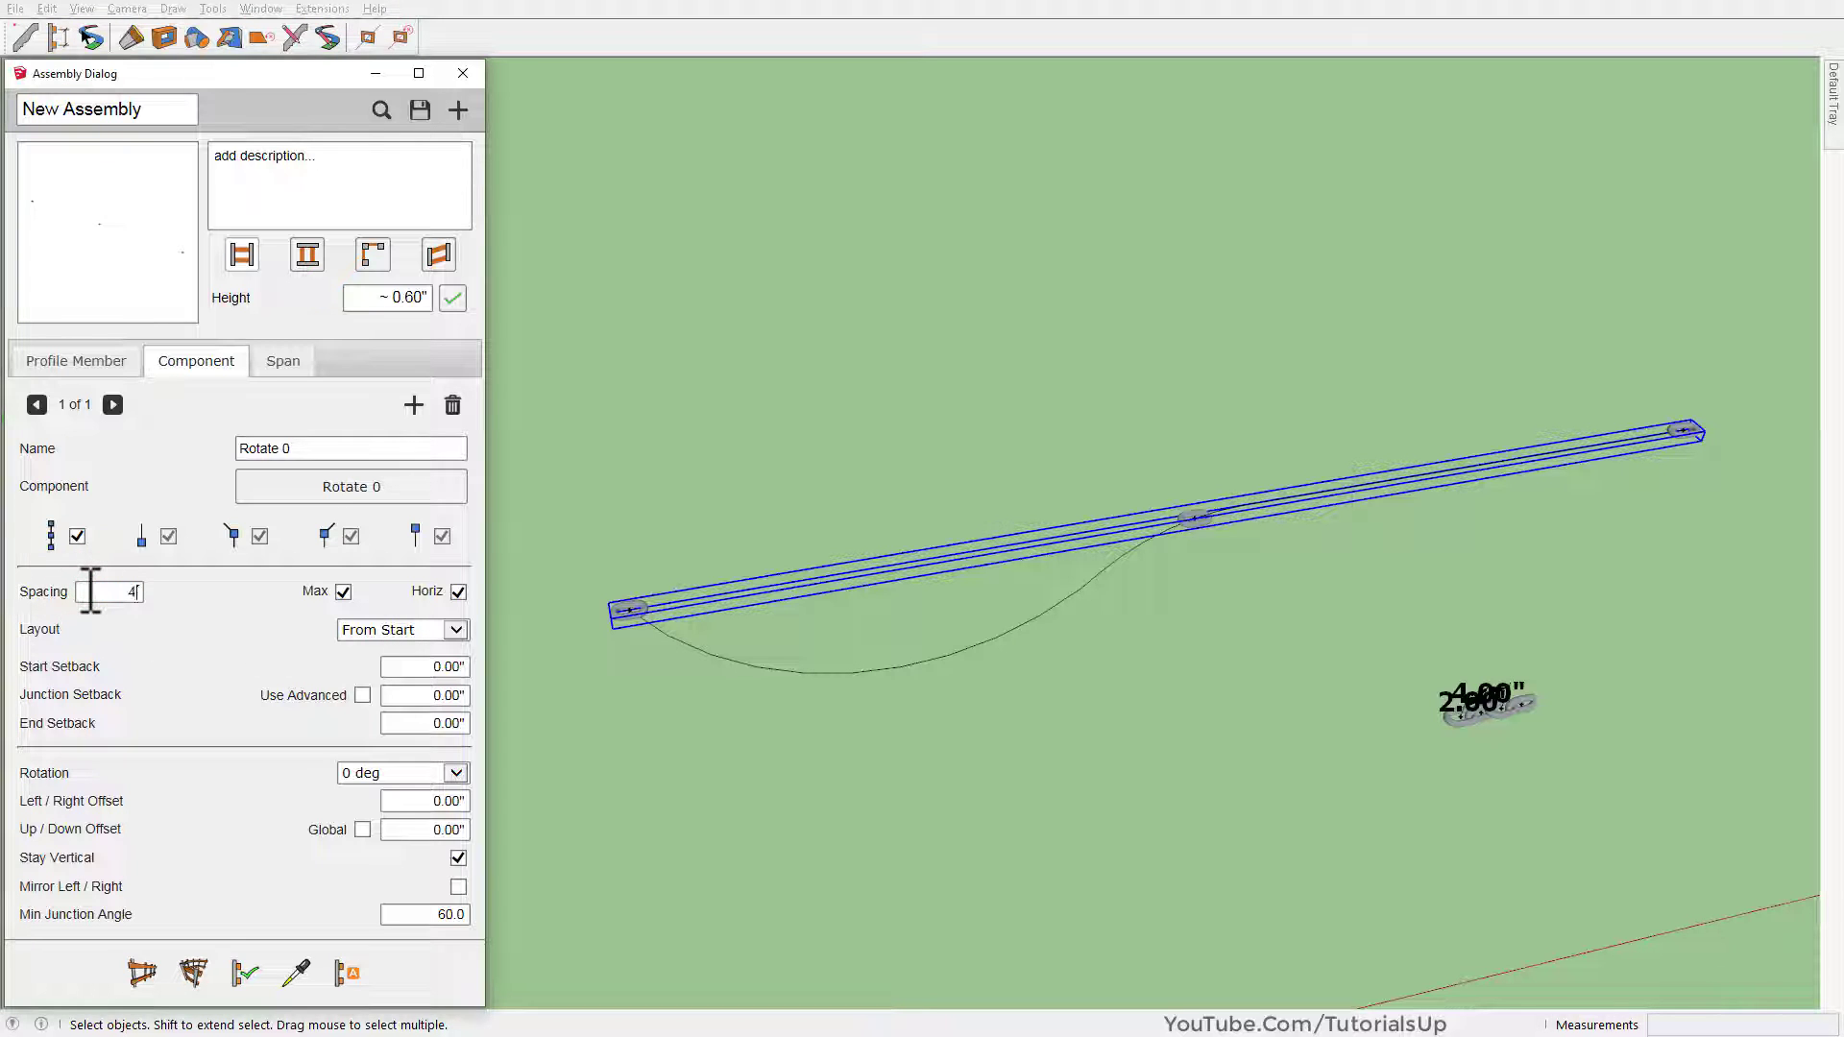
pyautogui.click(247, 972)
pyautogui.click(1219, 813)
# Zoom and orbit to inspect the Rotate 0 links spaced along the curve
pyautogui.scroll(3, 695, 661)
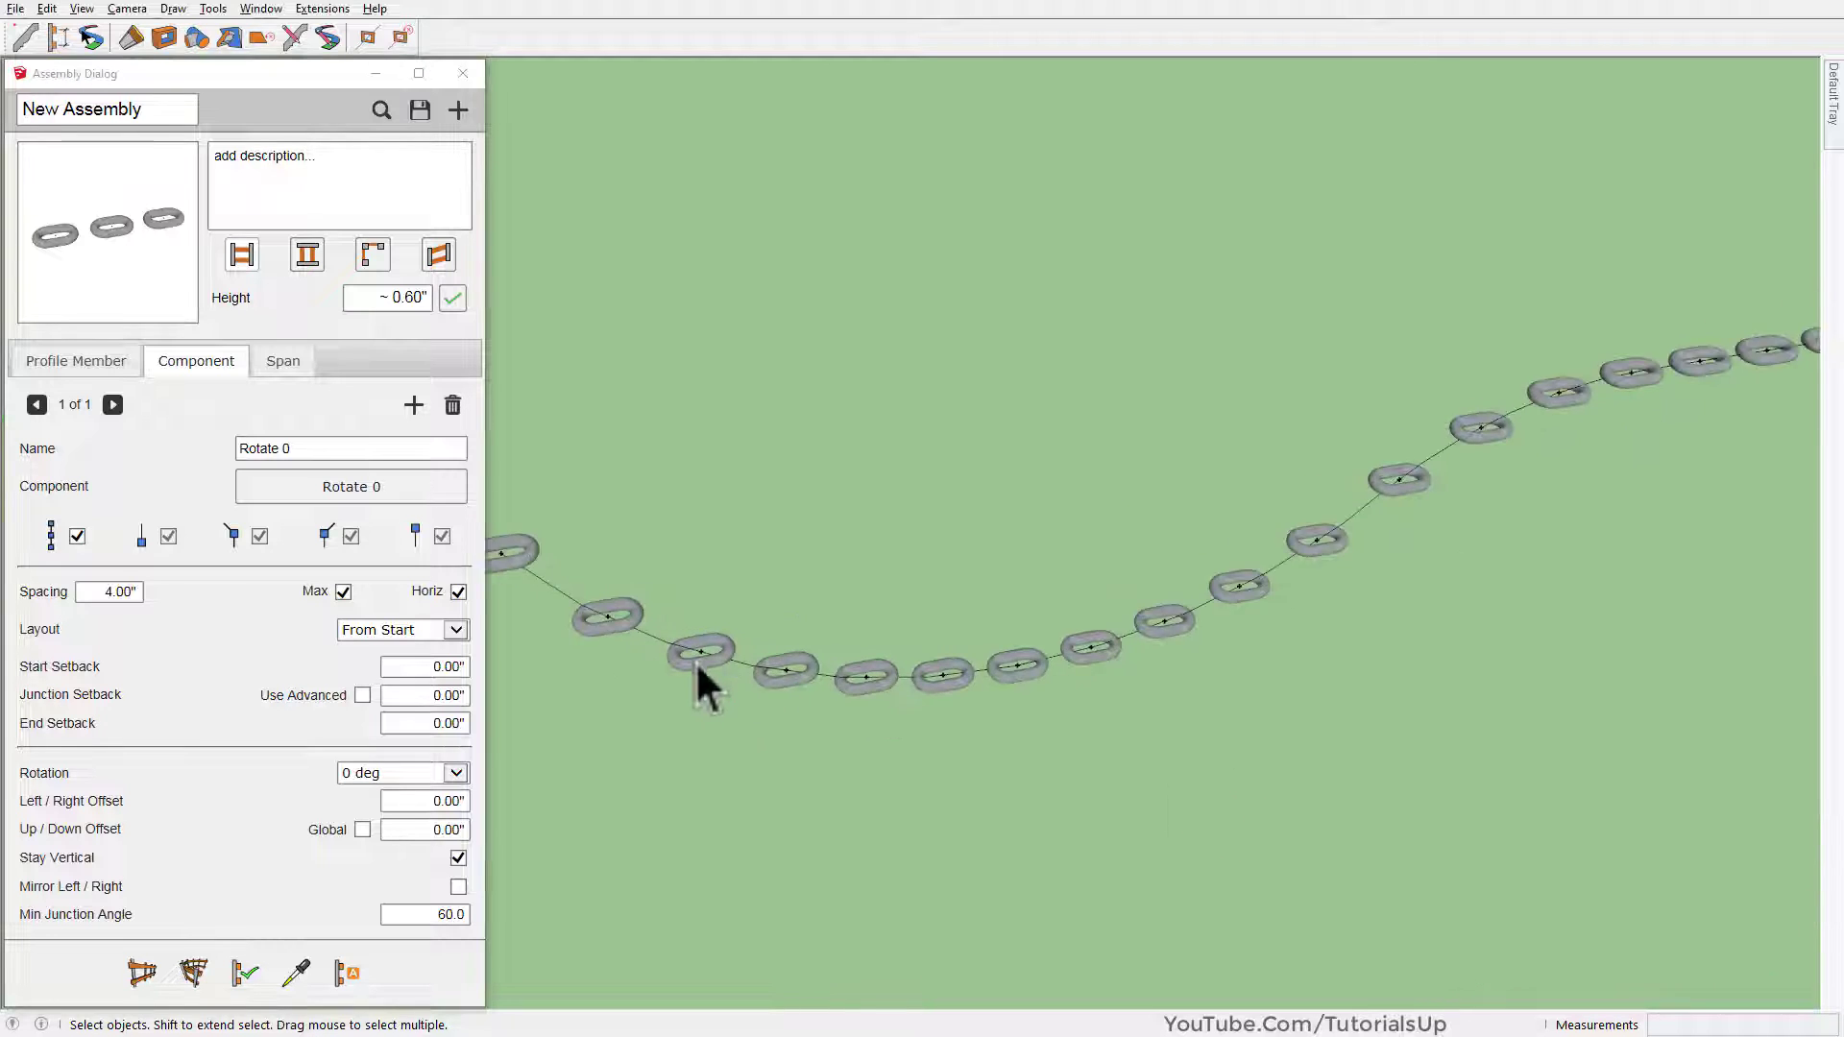
pyautogui.scroll(2, 708, 609)
pyautogui.moveTo(707, 609)
pyautogui.mouseDown(button='middle')
pyautogui.moveTo(341, 394)
pyautogui.moveTo(605, 304)
pyautogui.moveTo(938, 650)
pyautogui.moveTo(1090, 527)
pyautogui.moveTo(989, 428)
pyautogui.moveTo(1227, 638)
pyautogui.mouseUp(button='middle')
pyautogui.scroll(-2, 650, 567)
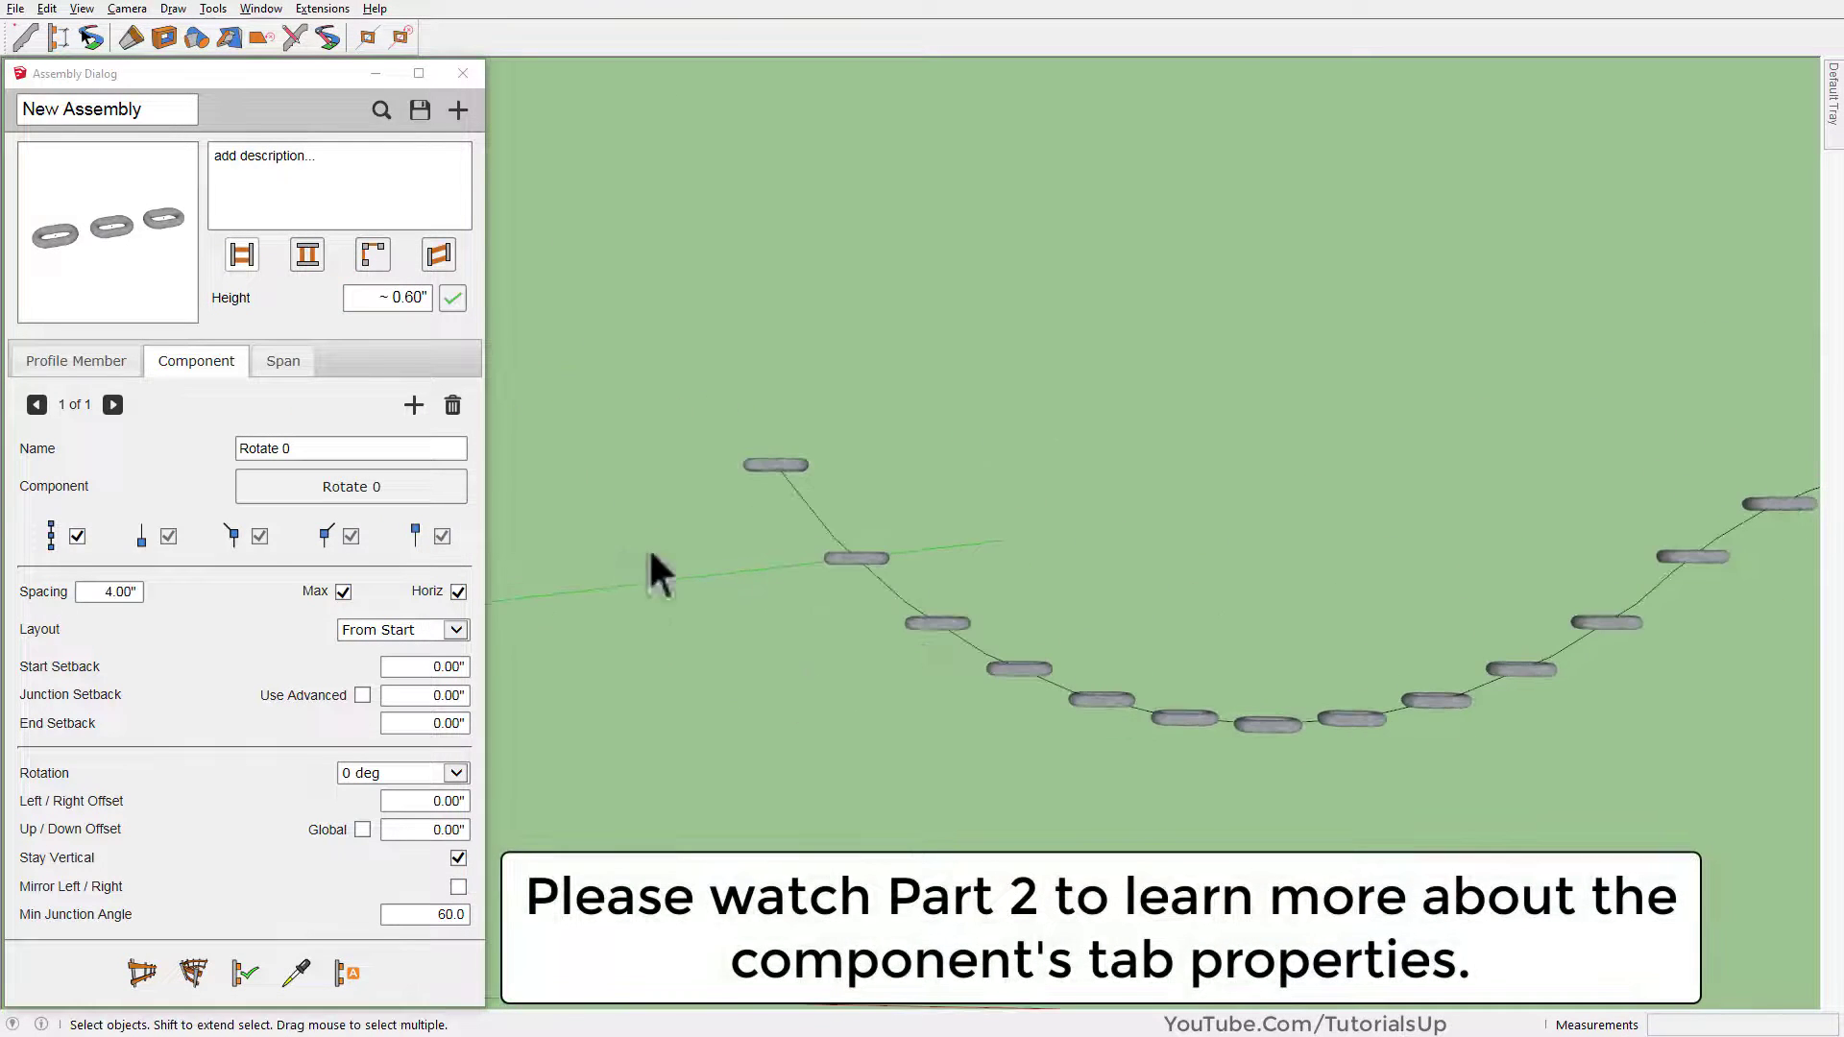
pyautogui.scroll(3, 873, 596)
pyautogui.scroll(-2, 857, 592)
pyautogui.scroll(1, 921, 584)
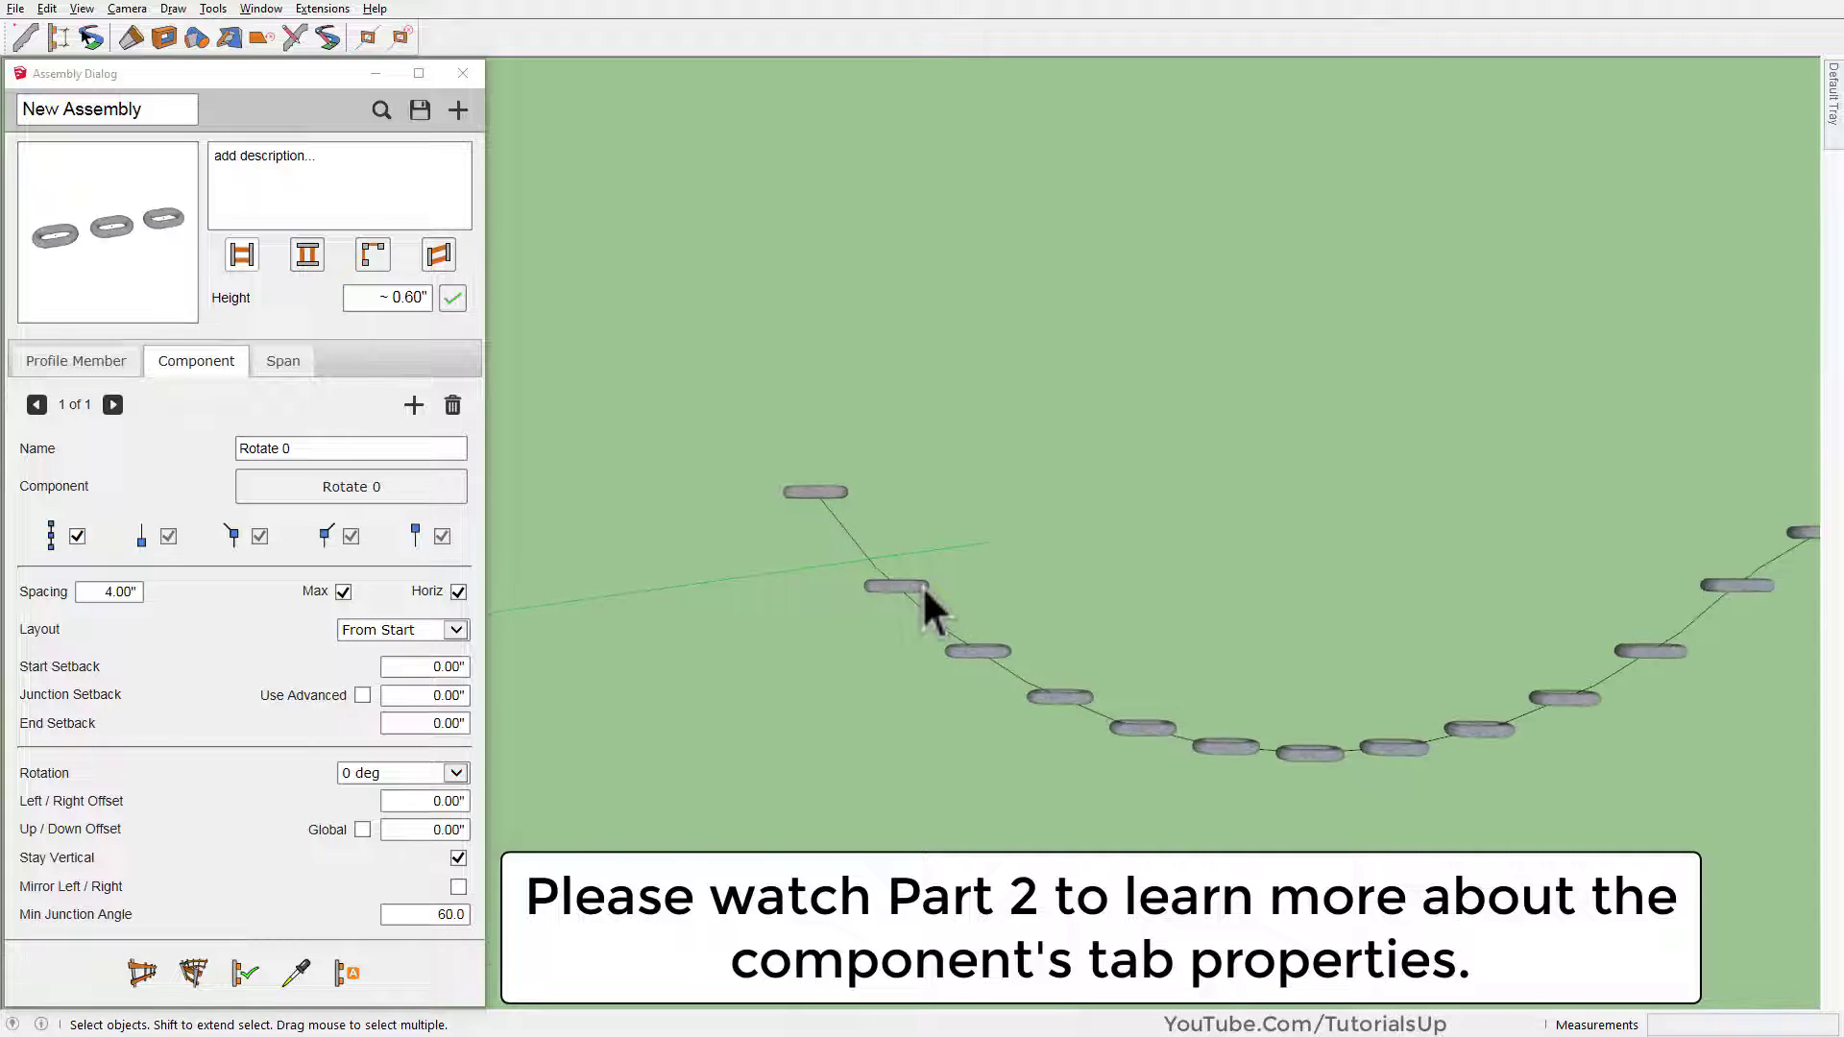
pyautogui.scroll(2, 922, 585)
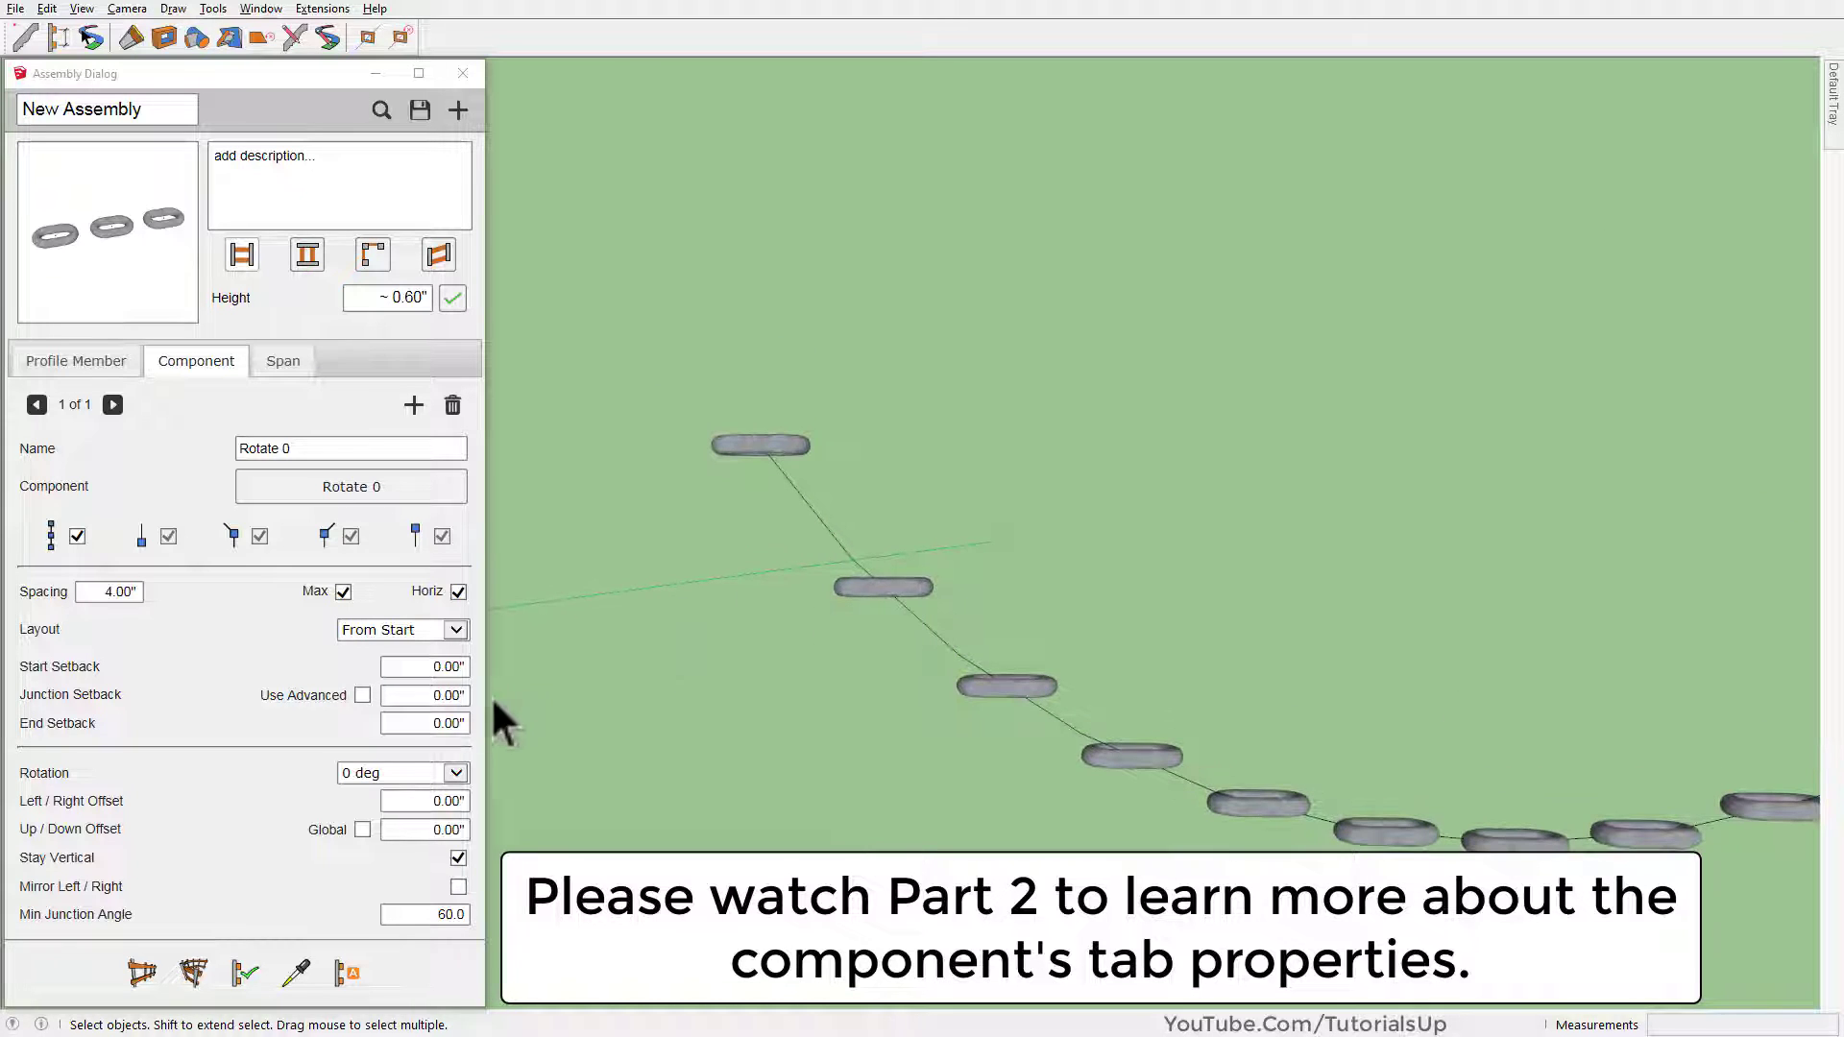
# Turn off Stay Vertical and reapply the assembly attributes to the selected chain
pyautogui.click(458, 858)
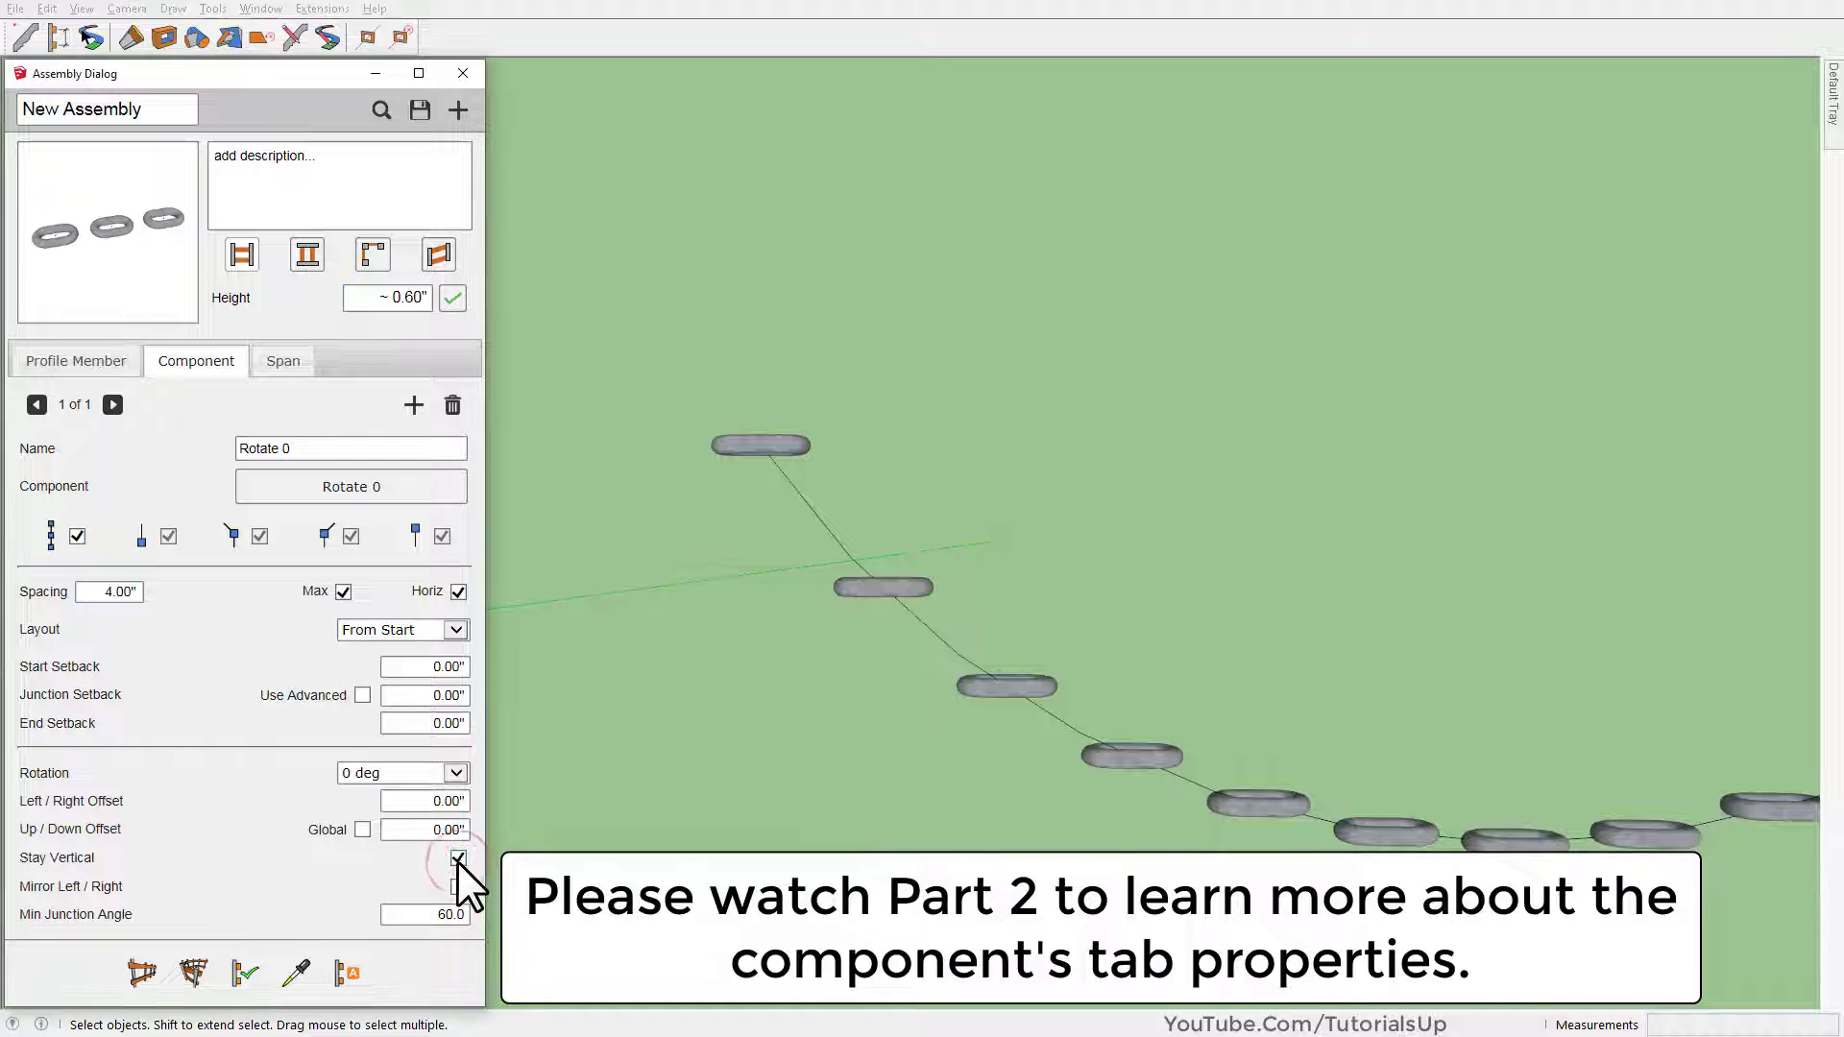
pyautogui.click(737, 459)
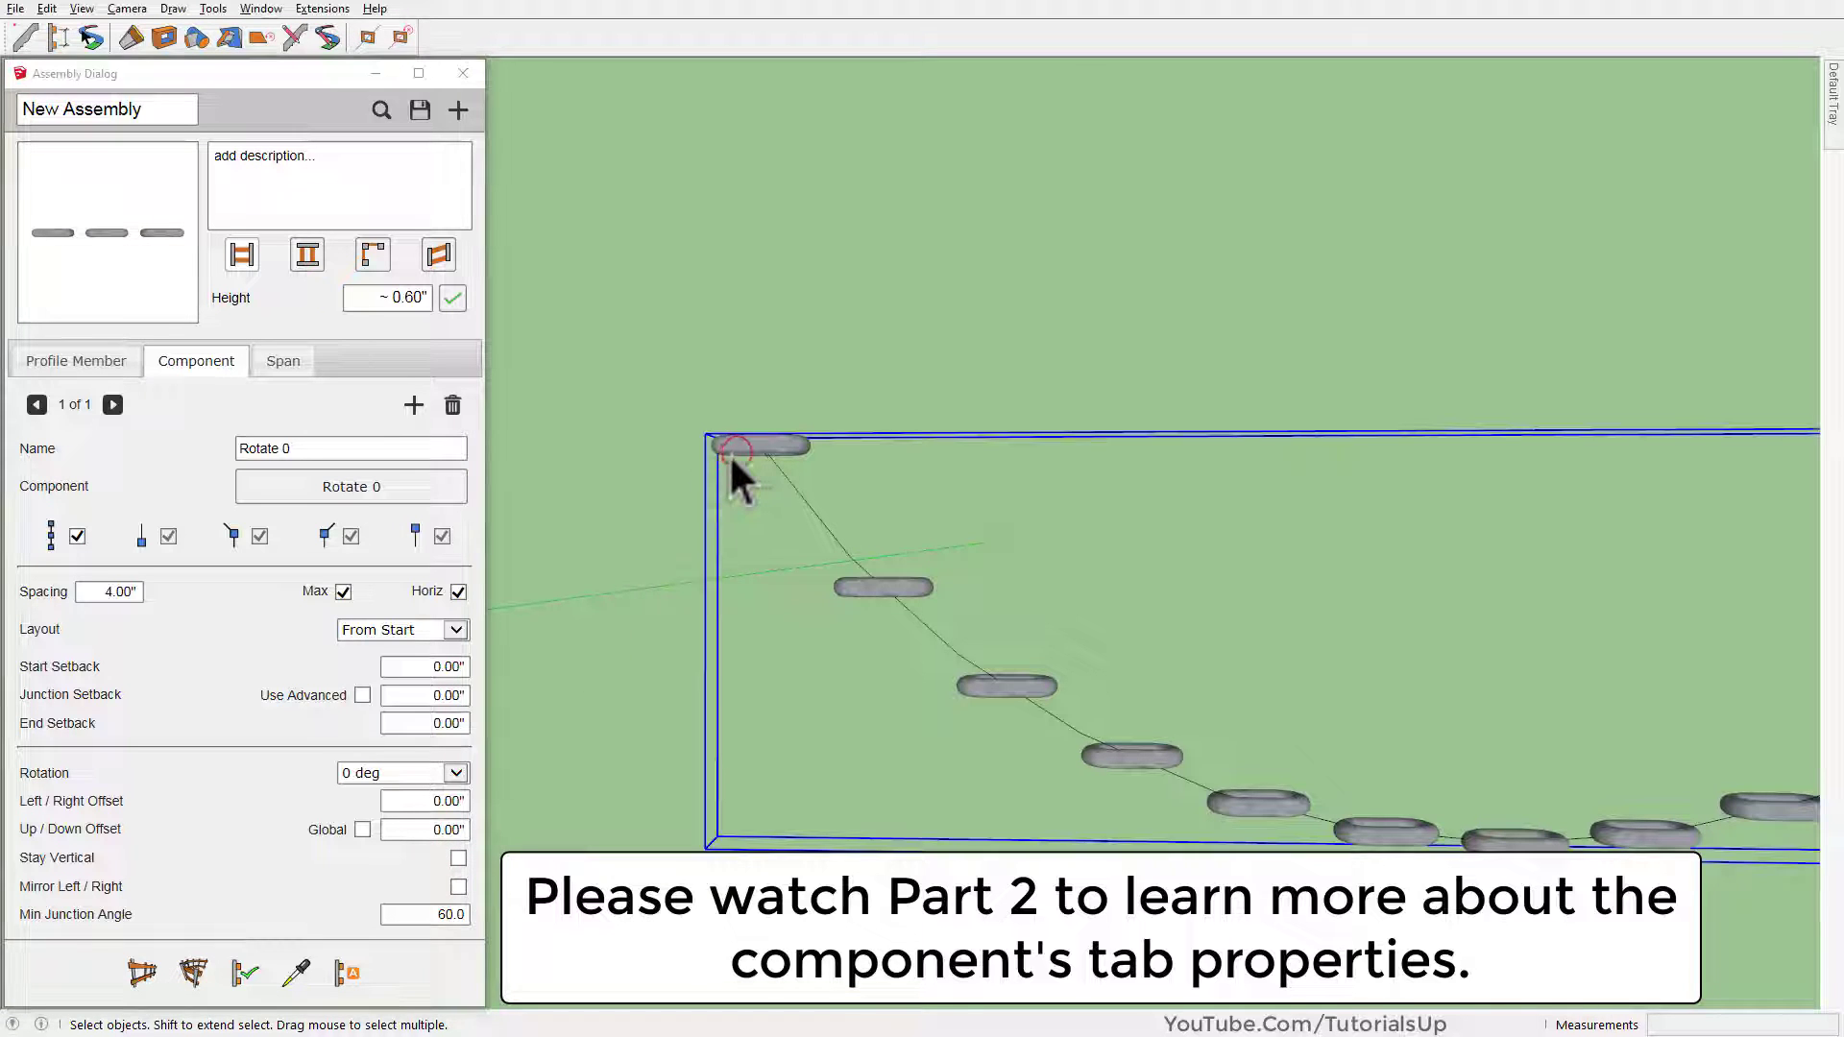
pyautogui.click(249, 977)
# Orbit and zoom to inspect the links tilting with the path's slope
pyautogui.moveTo(711, 469)
pyautogui.mouseDown(button='middle')
pyautogui.moveTo(745, 576)
pyautogui.moveTo(989, 797)
pyautogui.moveTo(770, 823)
pyautogui.moveTo(1415, 564)
pyautogui.mouseUp(button='middle')
pyautogui.click(735, 793)
pyautogui.scroll(3, 1719, 369)
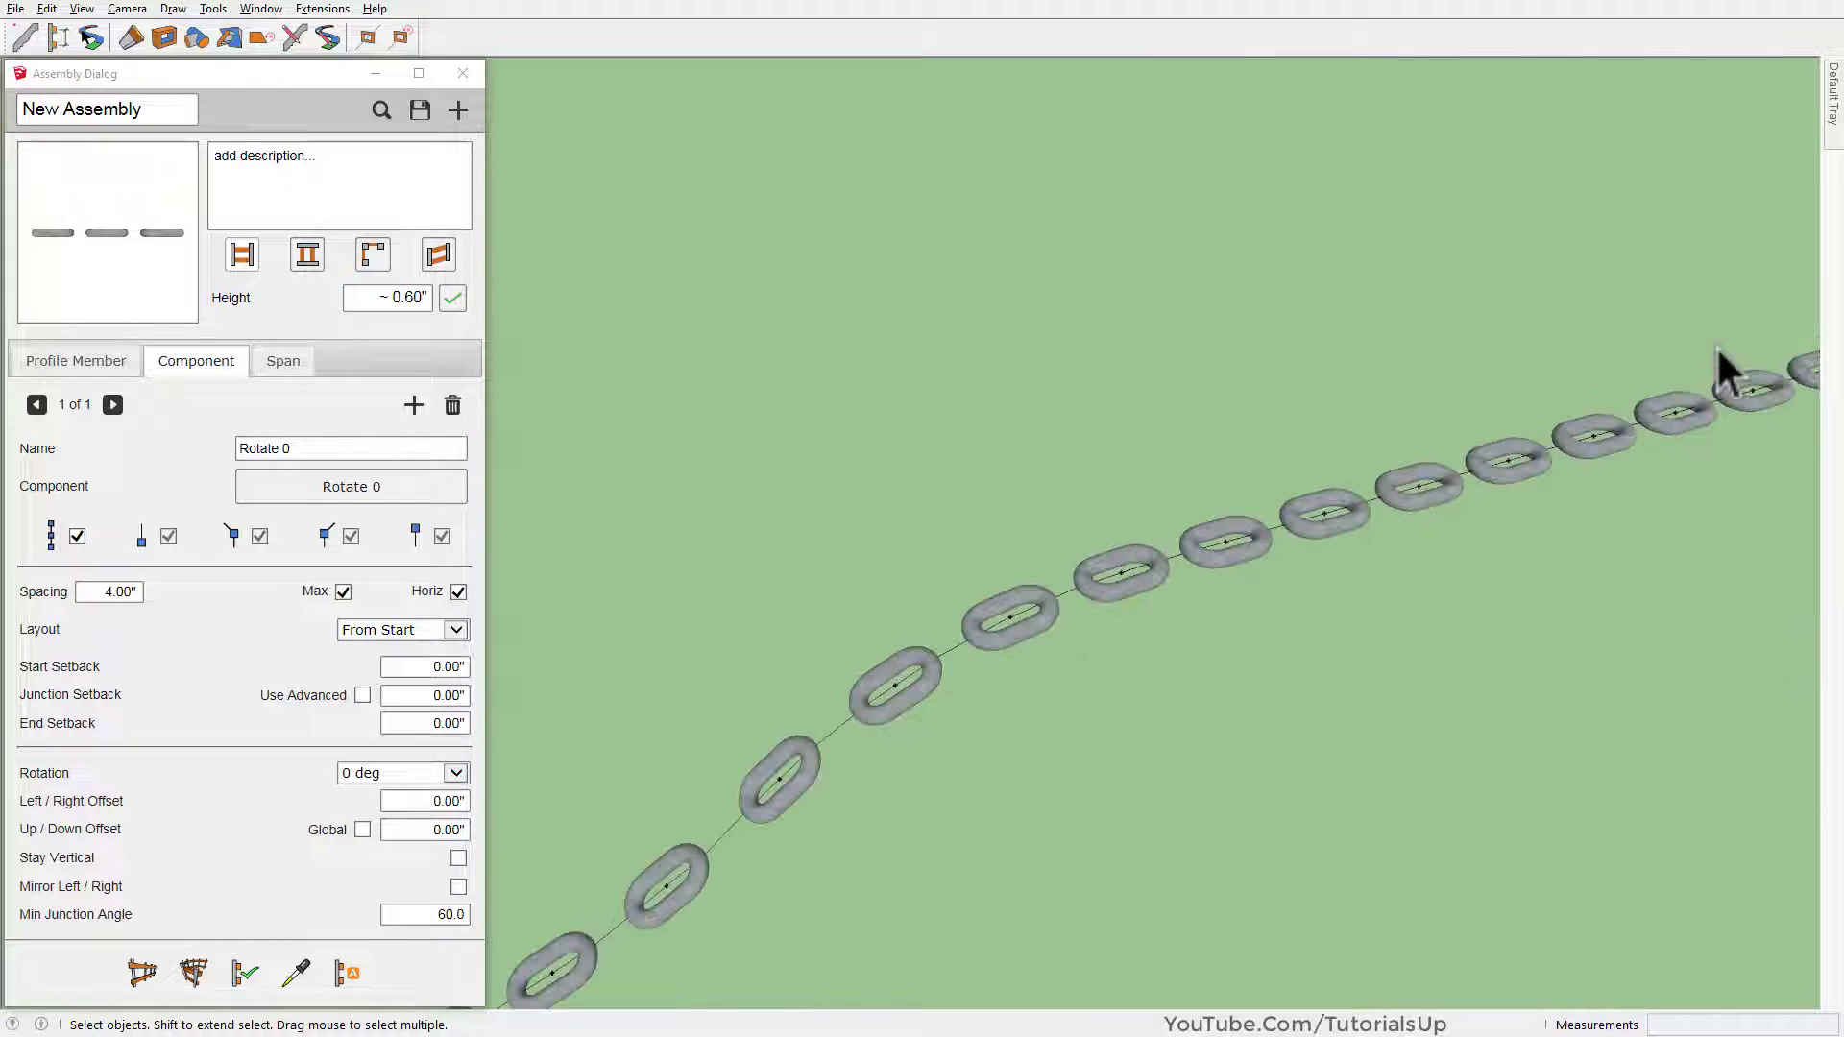
pyautogui.moveTo(1719, 369)
pyautogui.mouseDown(button='middle')
pyautogui.moveTo(1605, 535)
pyautogui.moveTo(1041, 539)
pyautogui.moveTo(1658, 605)
pyautogui.mouseUp(button='middle')
pyautogui.scroll(-2, 974, 581)
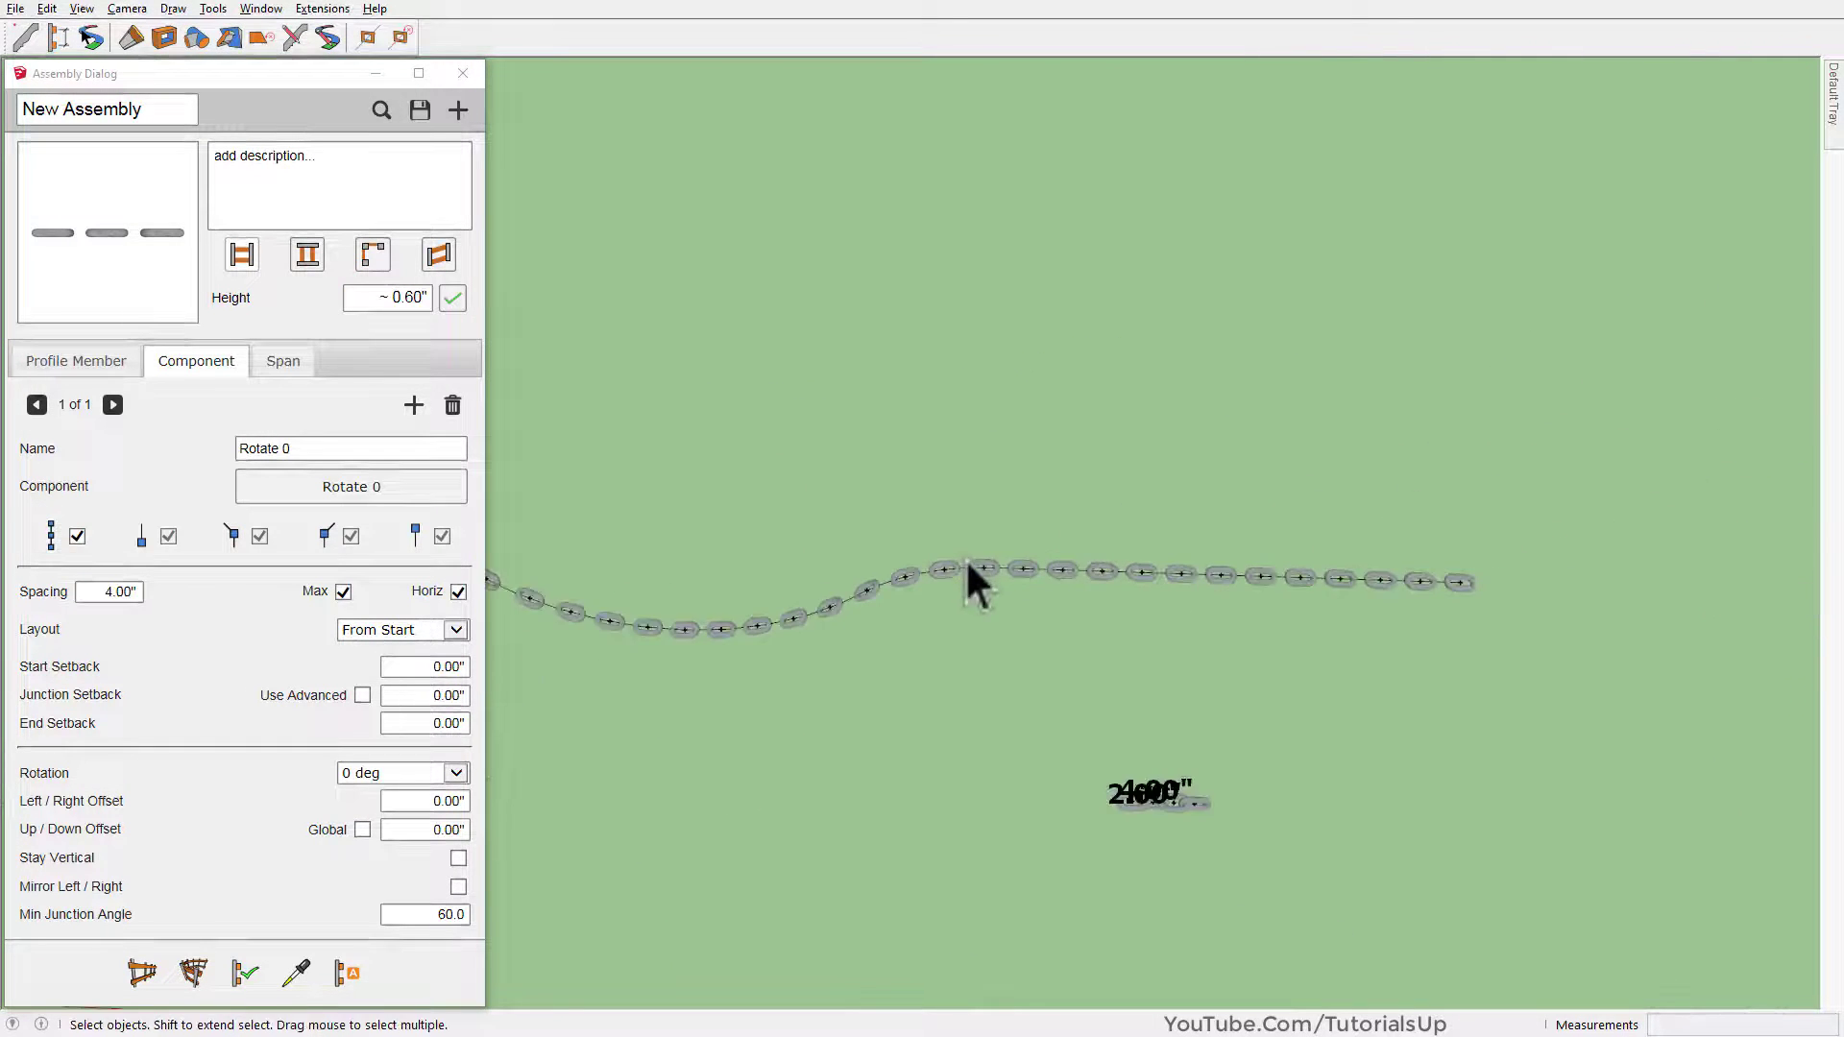
pyautogui.moveTo(975, 581)
pyautogui.mouseDown(button='middle')
pyautogui.moveTo(1119, 481)
pyautogui.moveTo(1382, 370)
pyautogui.moveTo(1288, 544)
pyautogui.moveTo(1152, 570)
pyautogui.mouseUp(button='middle')
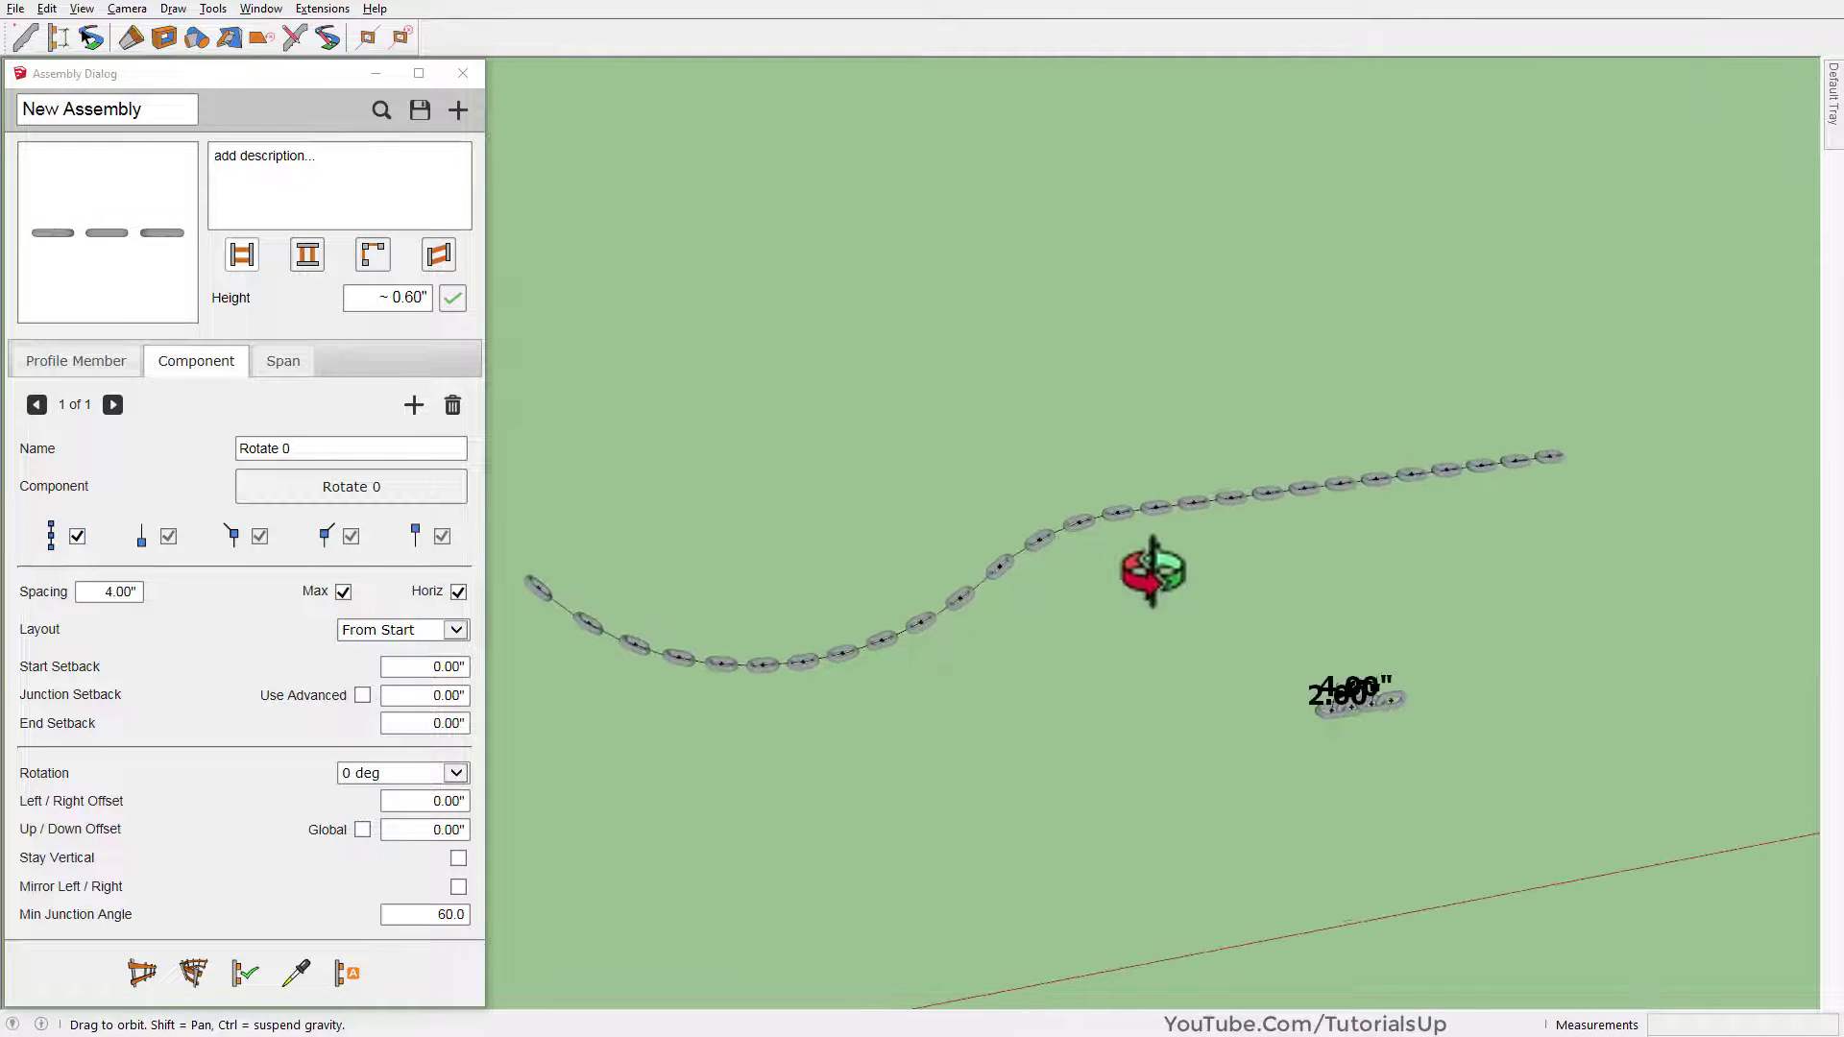
# Add a second component 'Rotate 90' using the upright middle link picked from the model
pyautogui.click(414, 404)
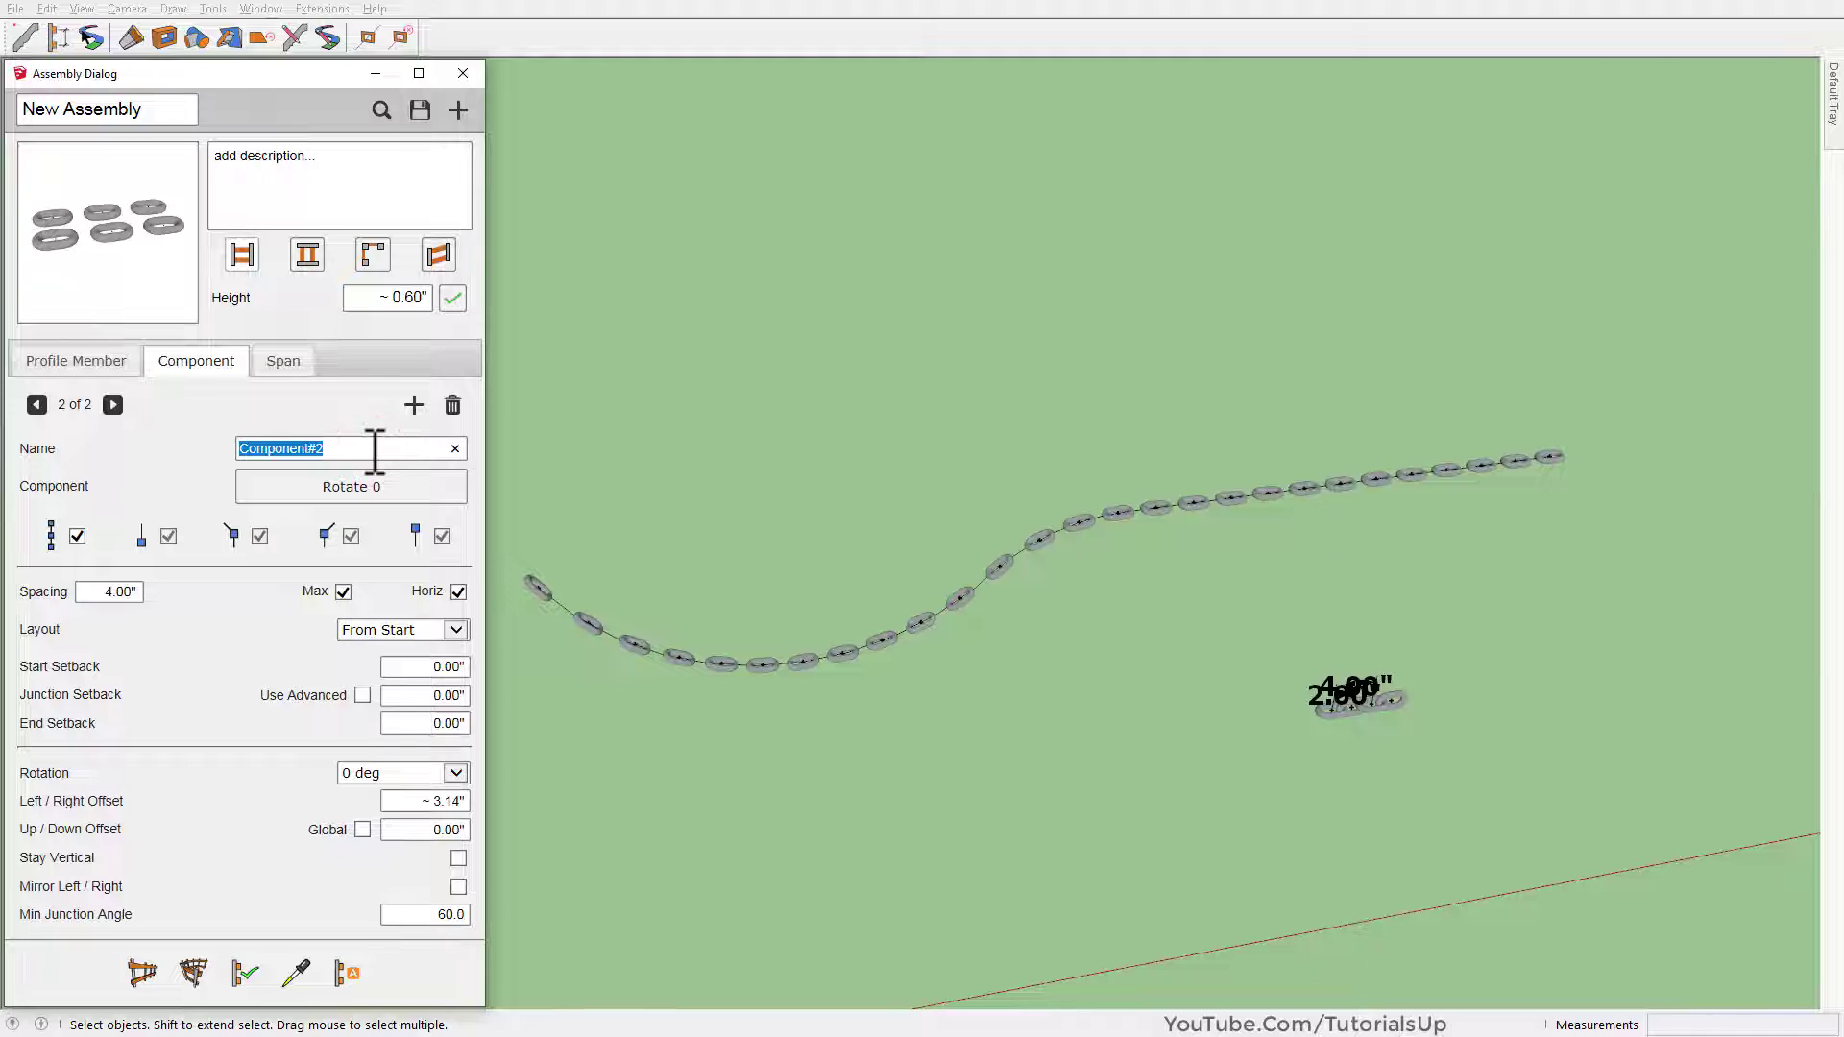
pyautogui.write('Ro')
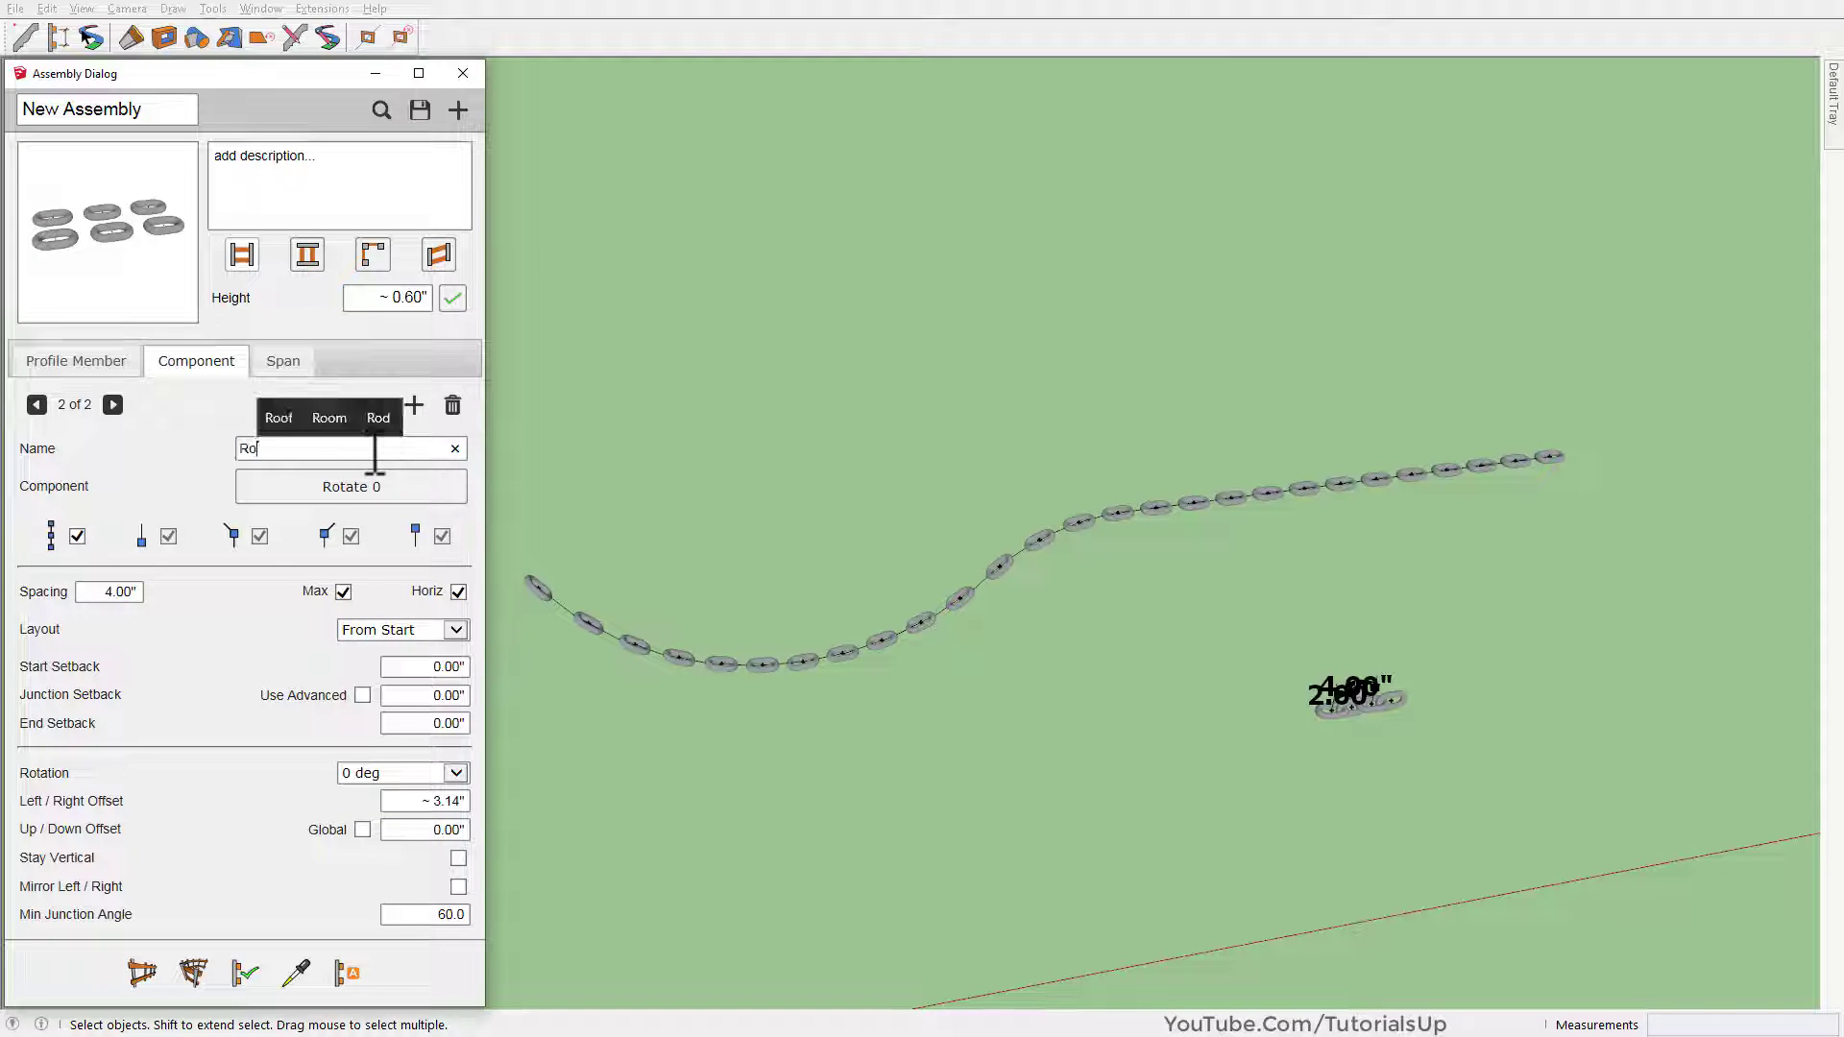
pyautogui.write('tate 90')
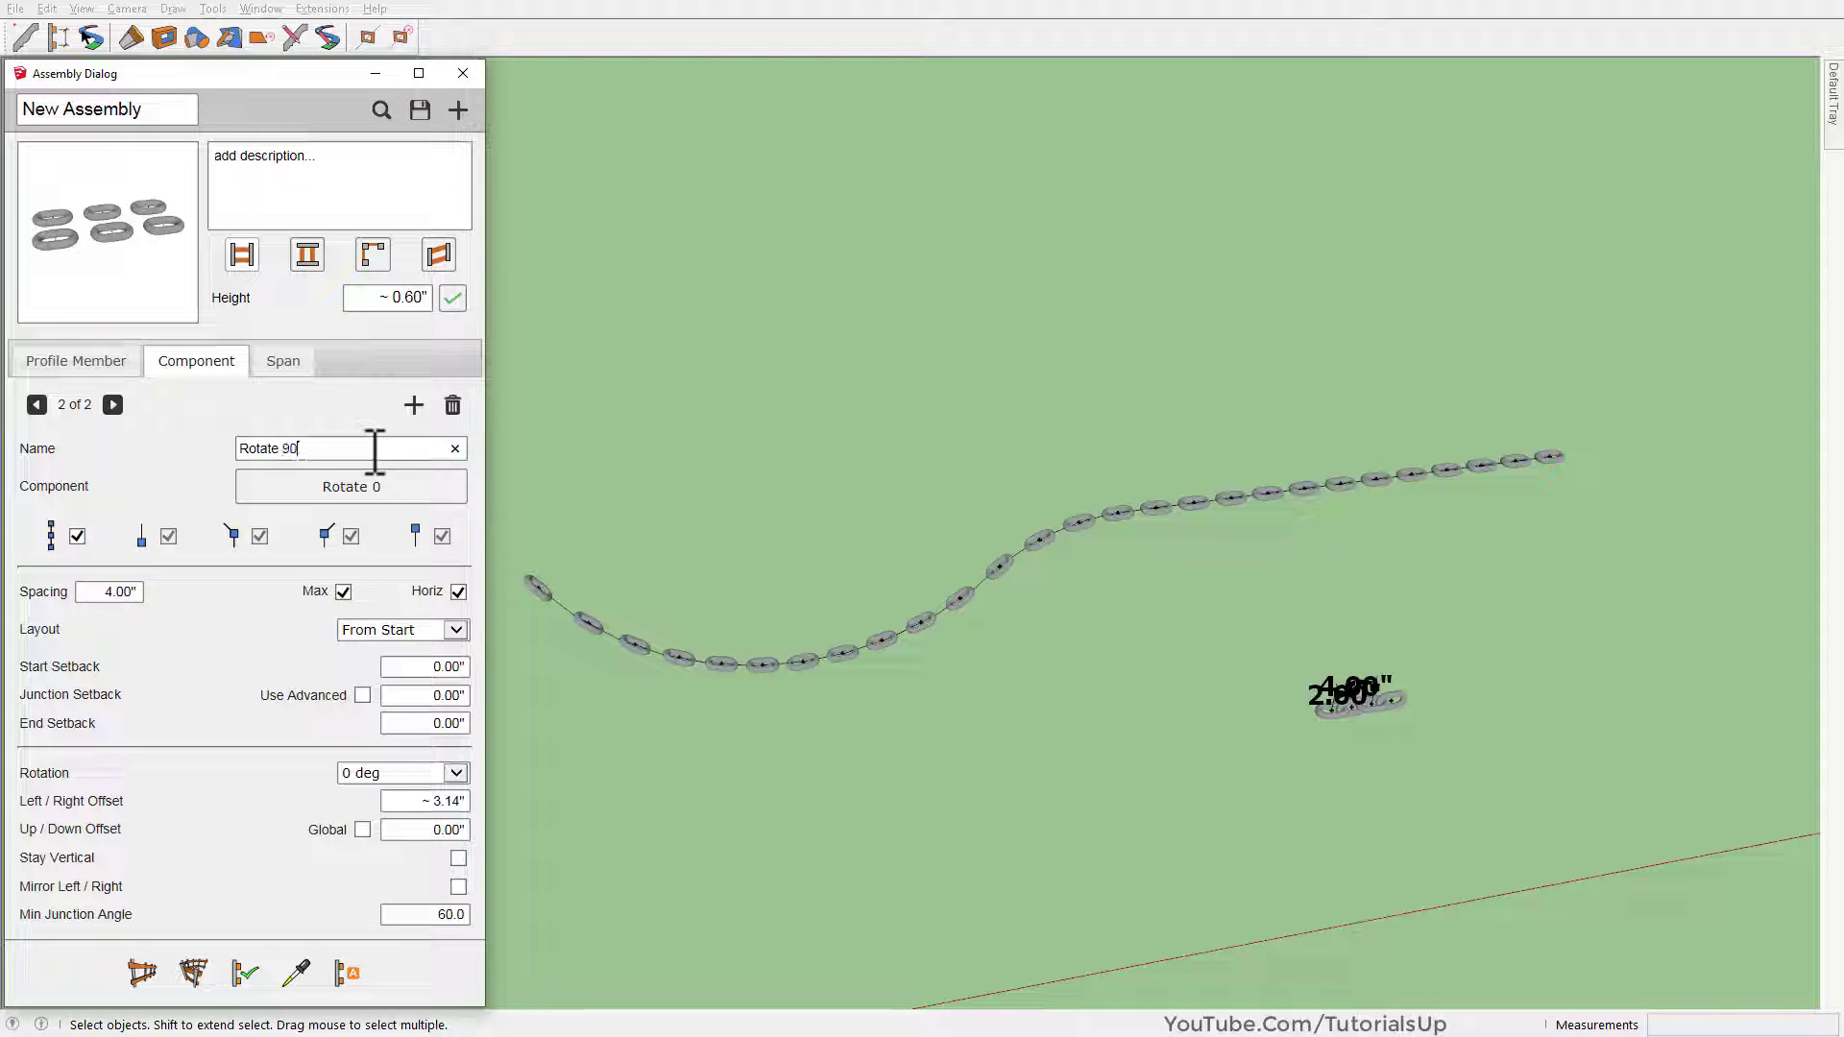
pyautogui.click(376, 496)
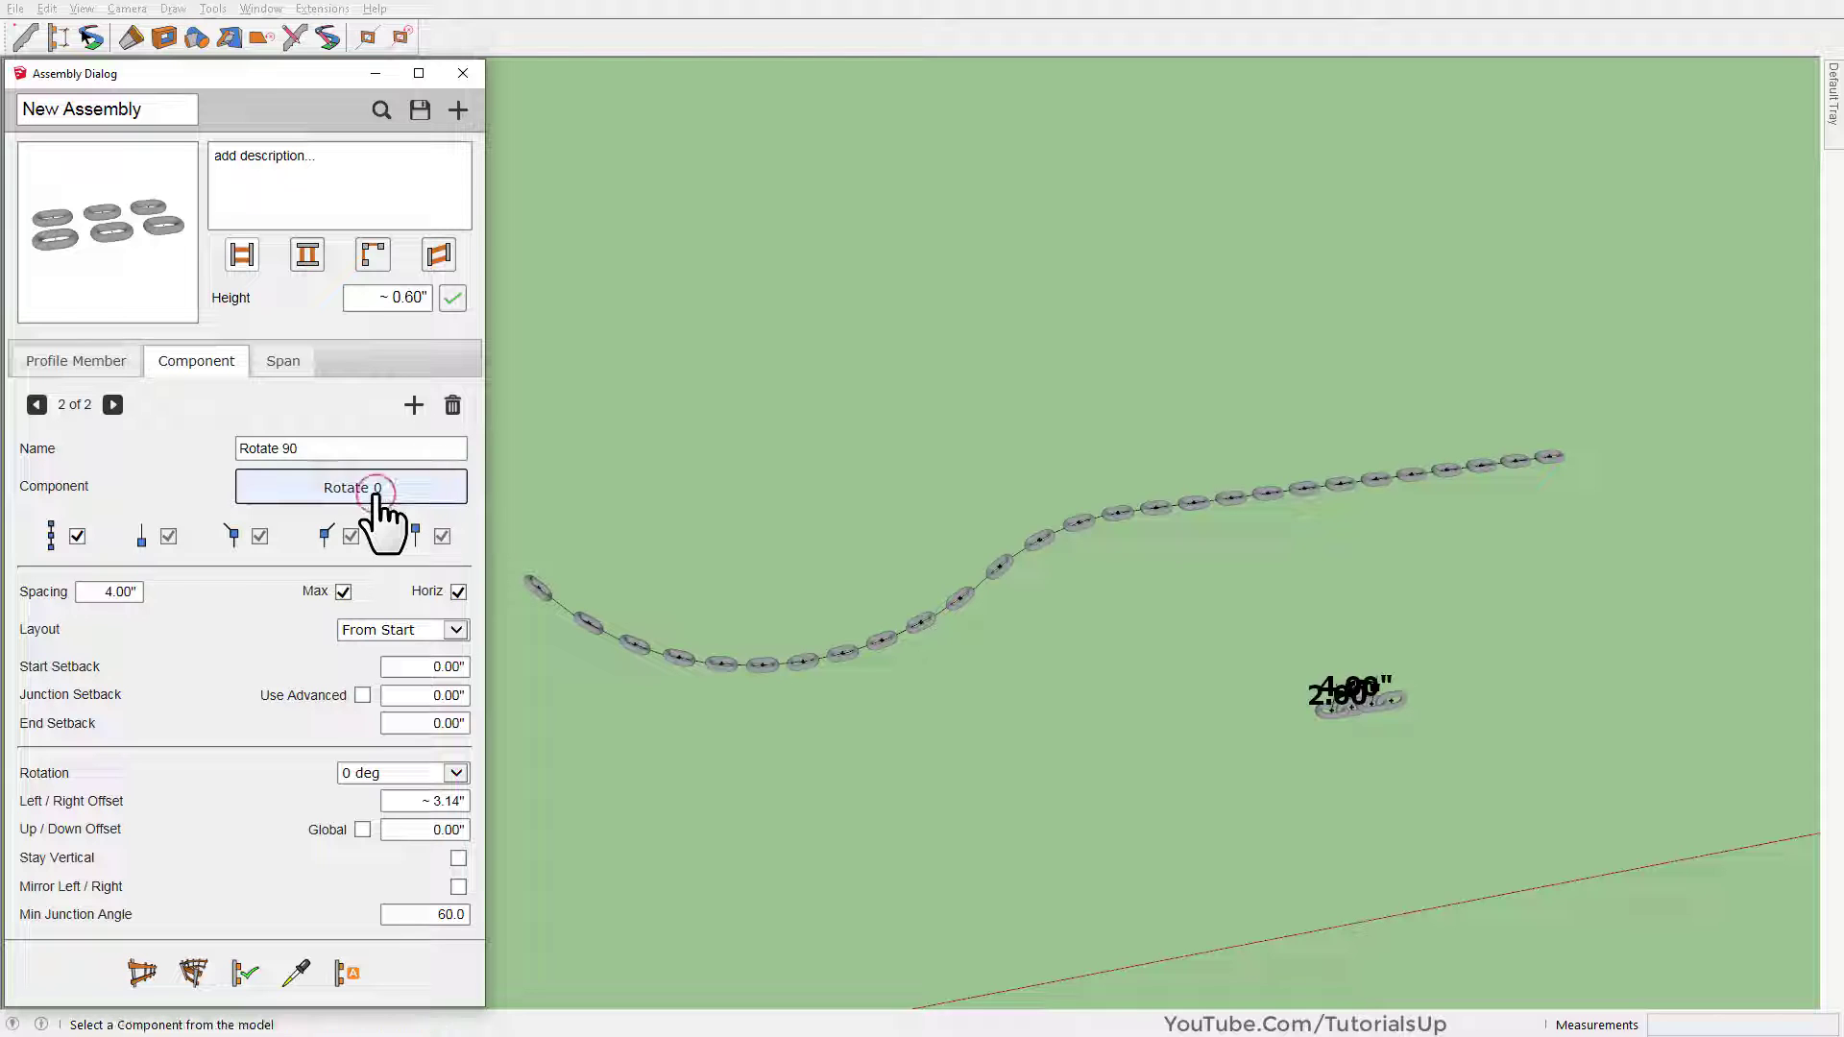
pyautogui.scroll(3, 1344, 653)
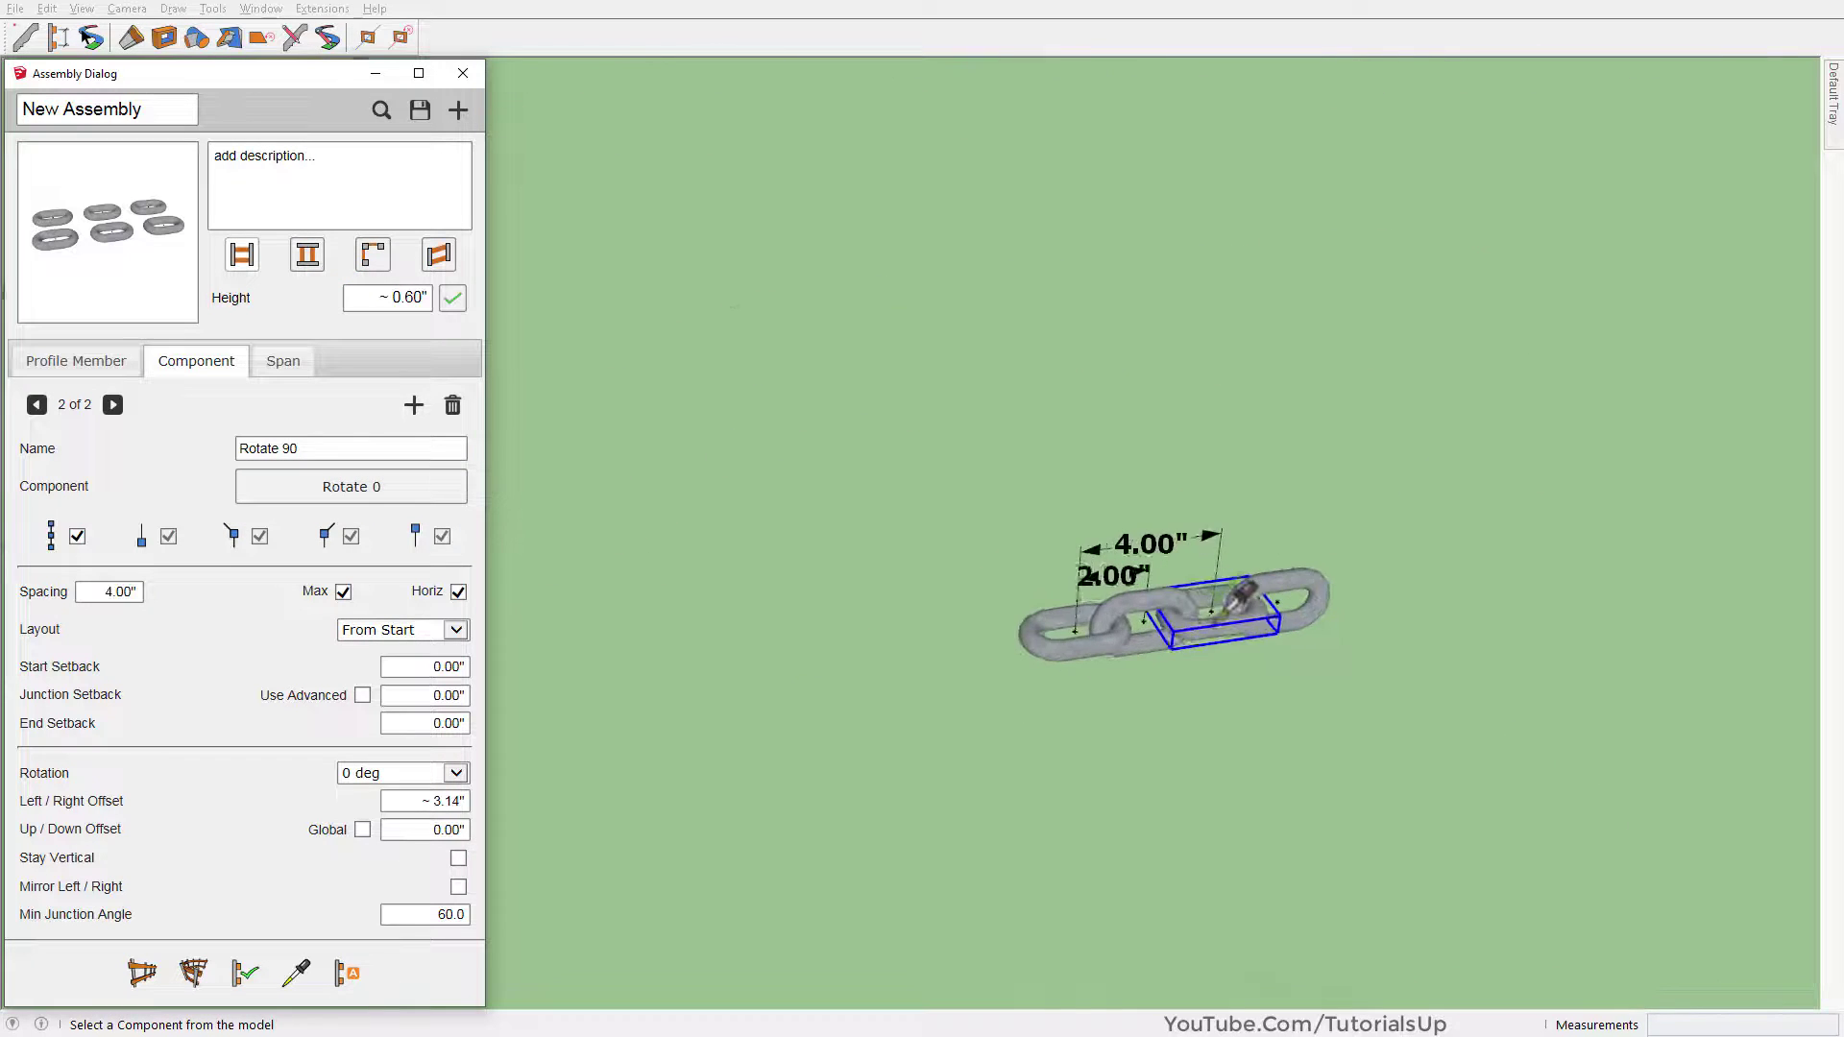
pyautogui.scroll(1, 1229, 590)
pyautogui.scroll(2, 1152, 576)
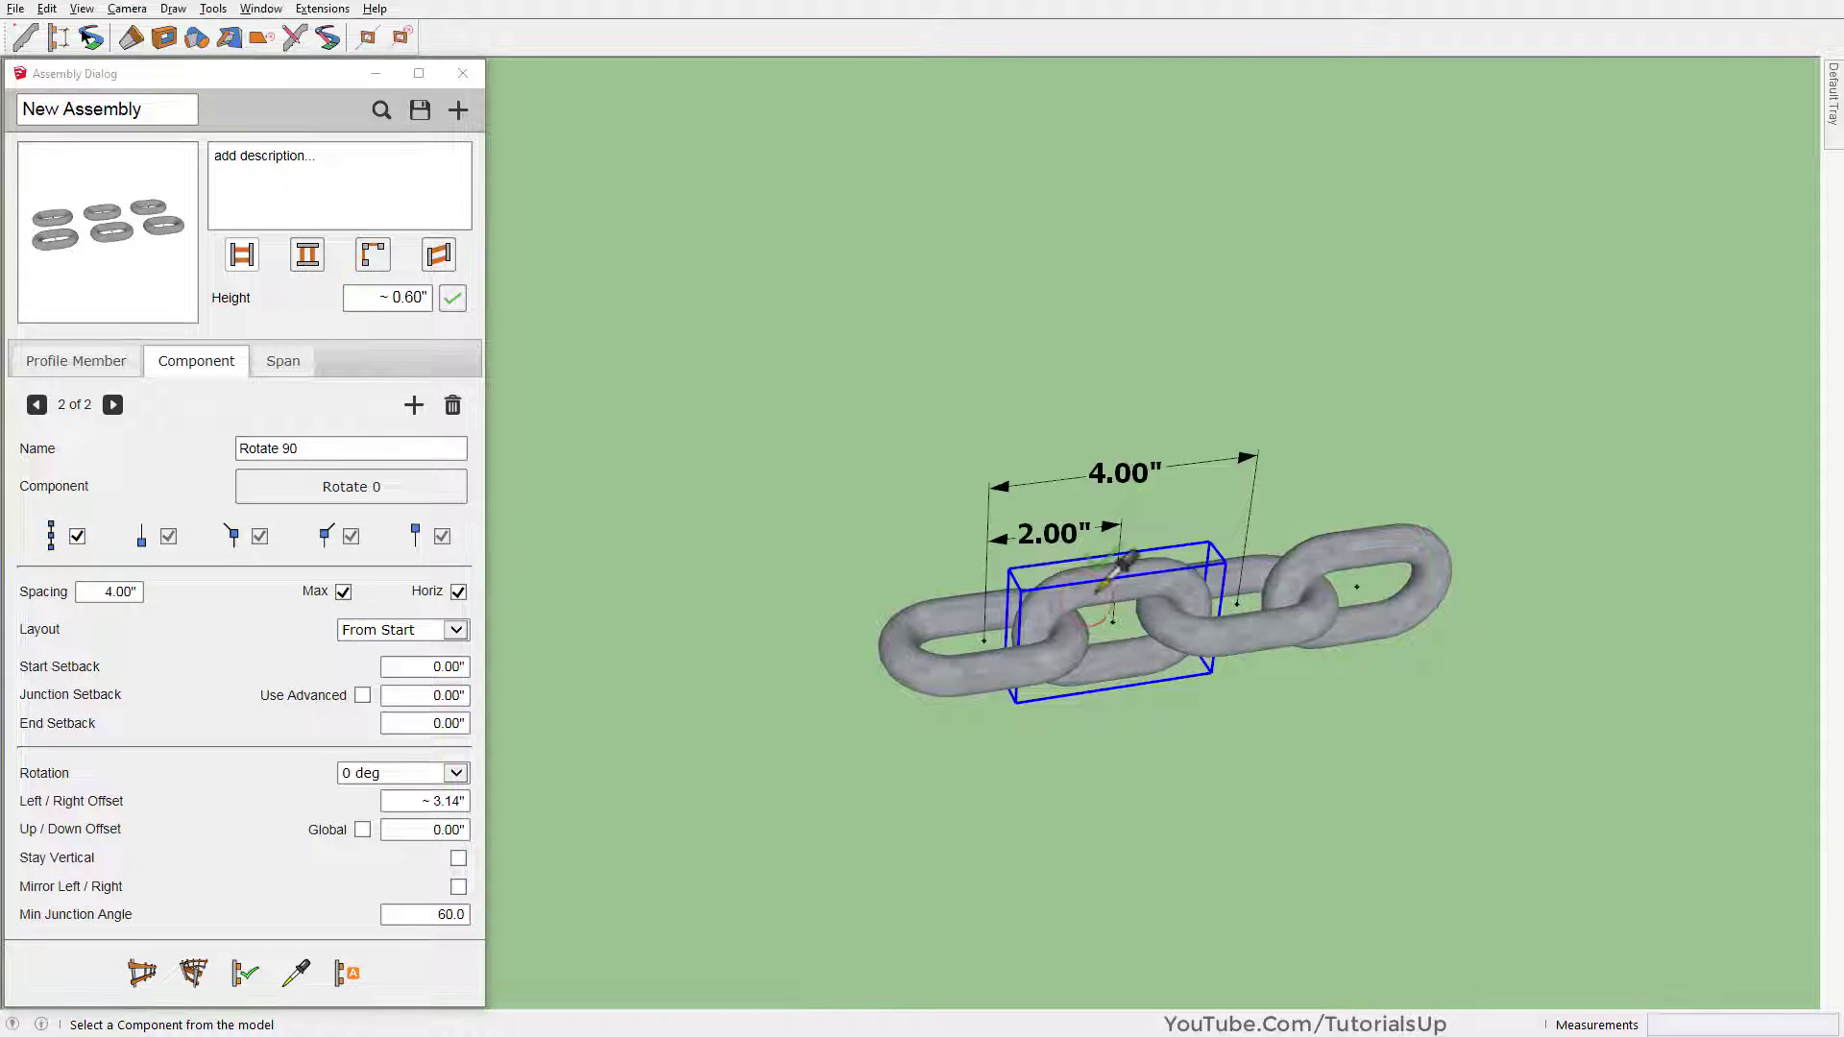
pyautogui.click(1100, 593)
pyautogui.scroll(-2, 1250, 771)
pyautogui.scroll(-3, 1253, 774)
pyautogui.moveTo(1254, 774)
pyautogui.mouseDown(button='middle')
pyautogui.moveTo(1277, 768)
pyautogui.moveTo(596, 723)
pyautogui.moveTo(695, 733)
pyautogui.moveTo(646, 876)
pyautogui.mouseUp(button='middle')
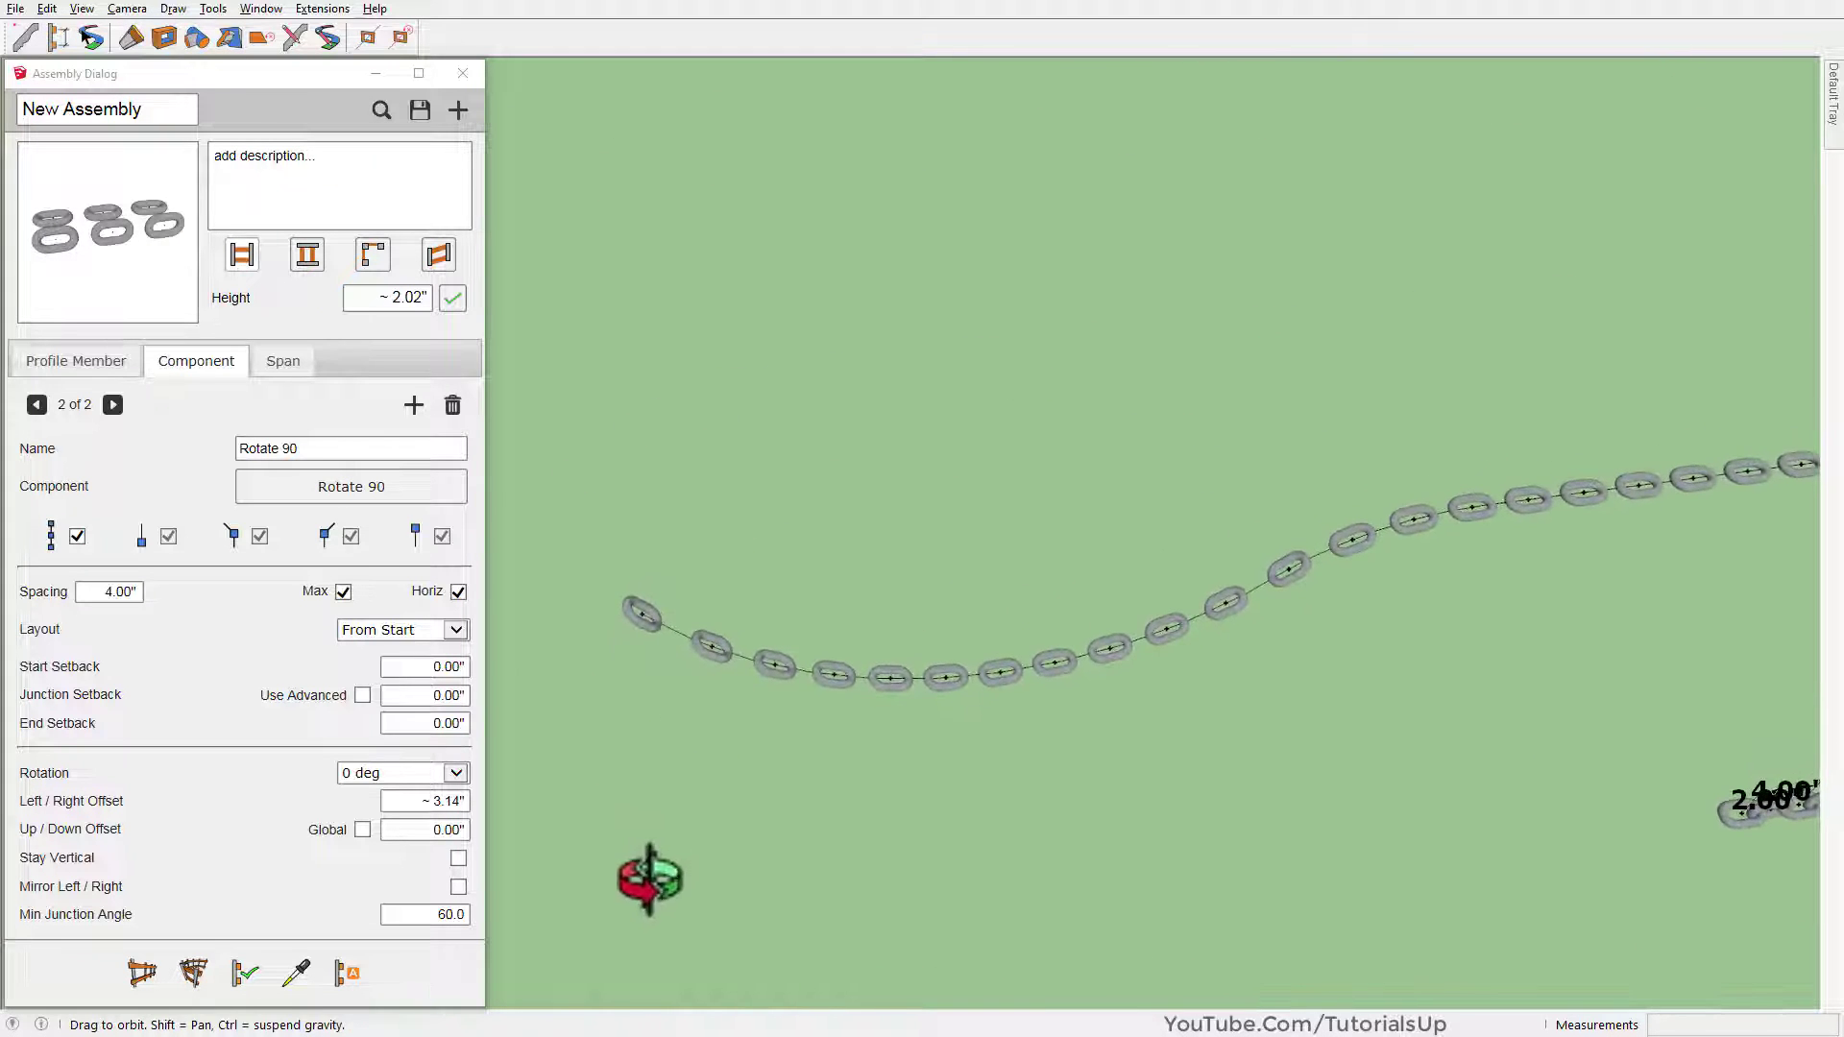
# Rebuild the selected chain with the Rotate 90 links and compare the two link rows
pyautogui.scroll(2, 948, 683)
pyautogui.scroll(2, 951, 683)
pyautogui.moveTo(950, 683); pyautogui.dragTo(922, 597, button='middle')
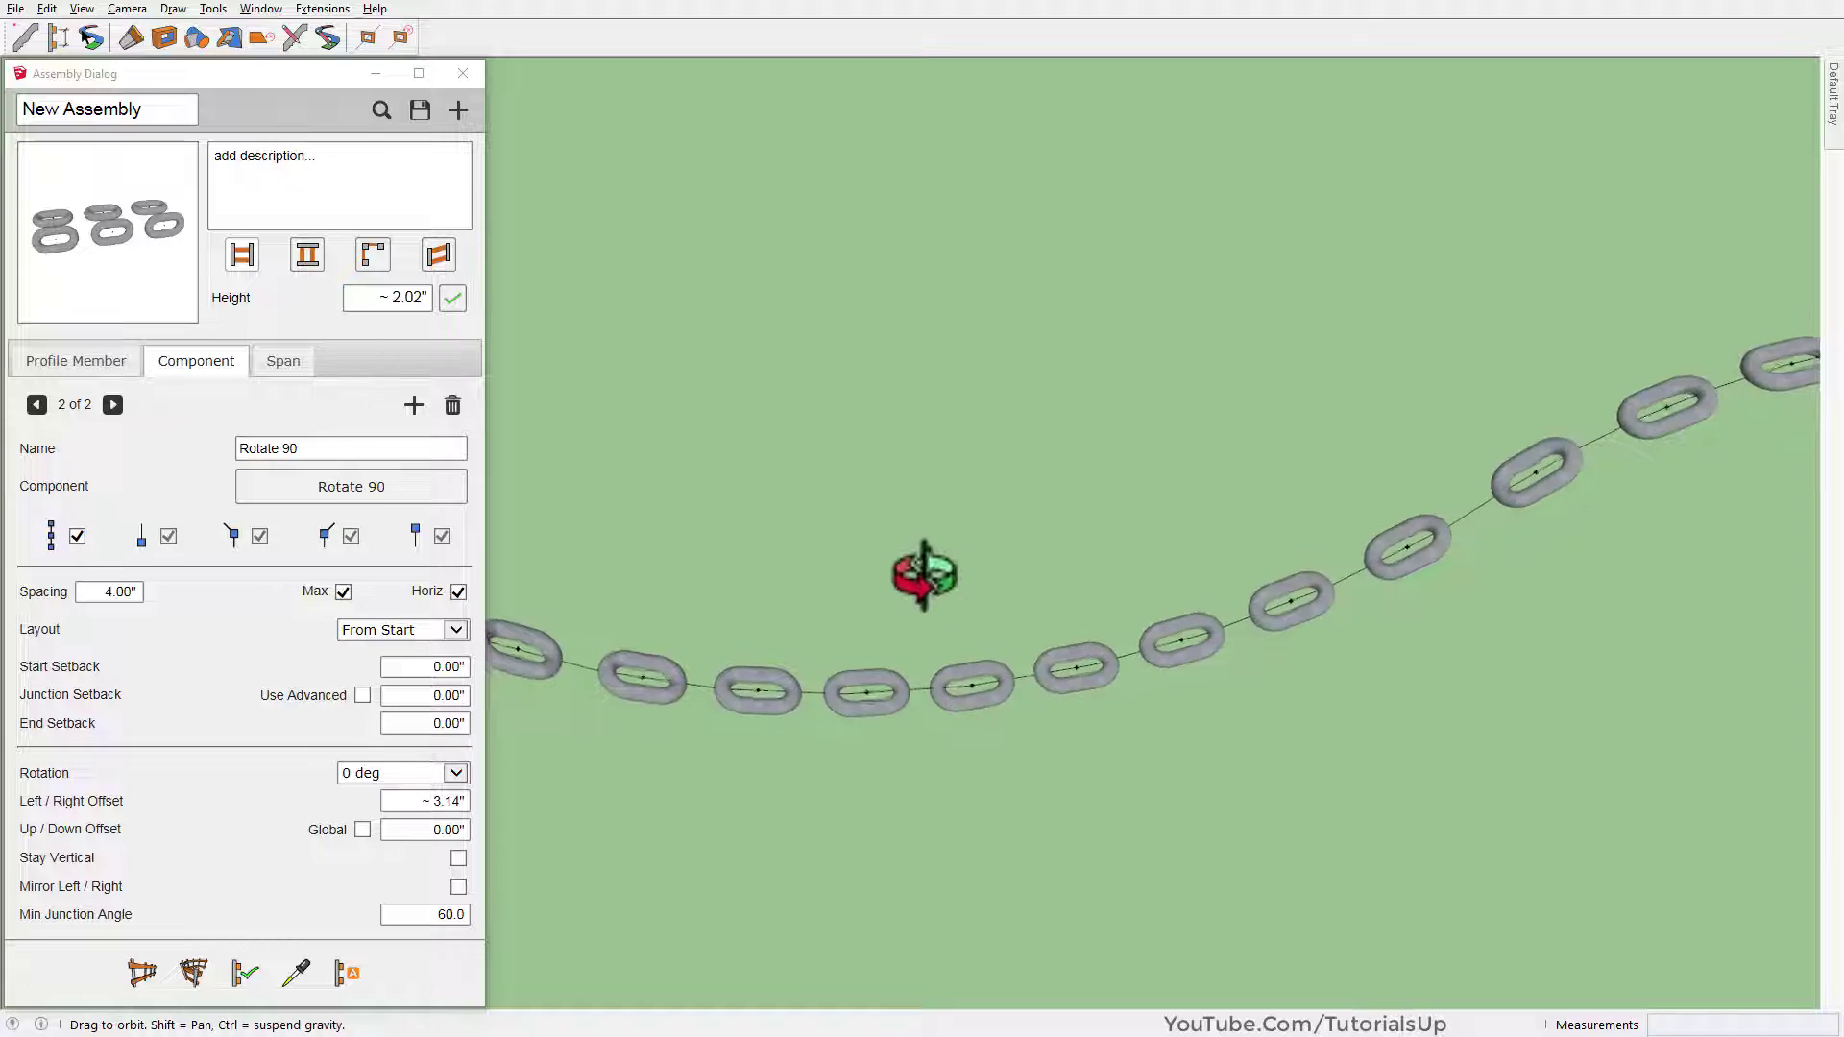
pyautogui.scroll(-3, 645, 881)
pyautogui.scroll(3, 1486, 614)
pyautogui.scroll(2, 1570, 514)
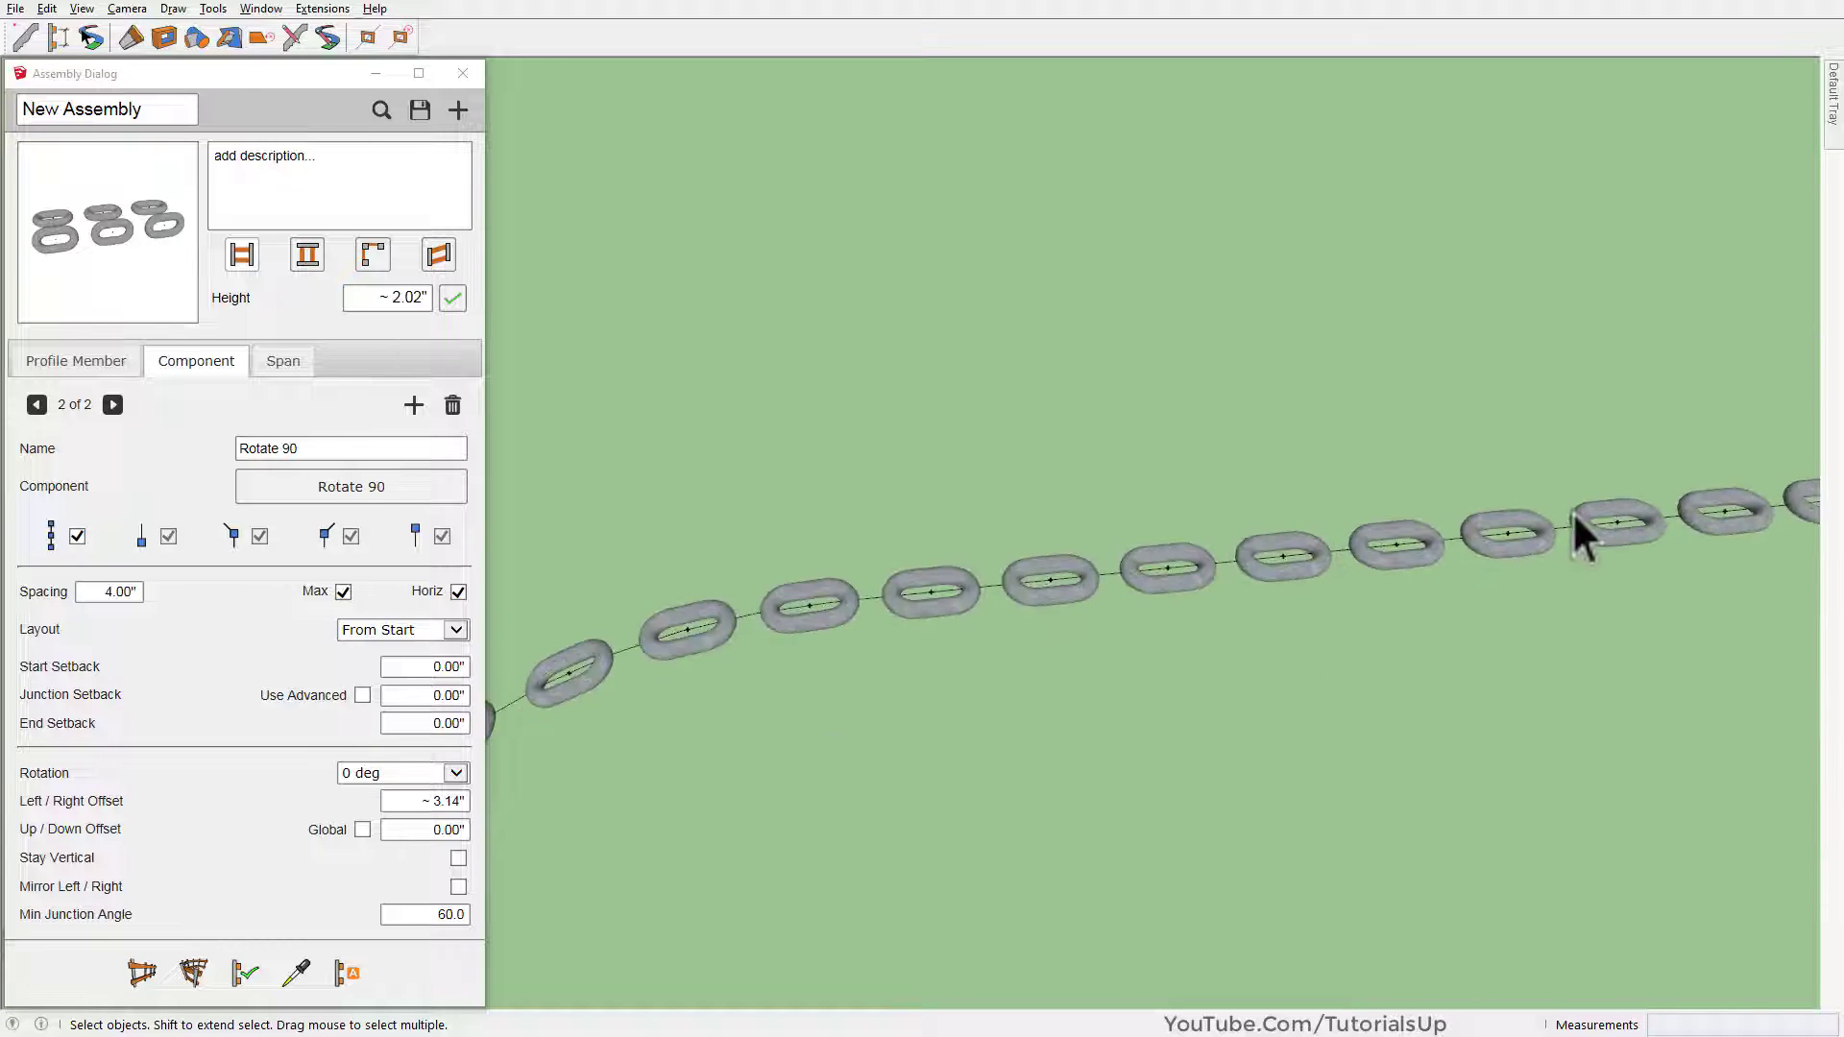
pyautogui.scroll(1, 1571, 513)
pyautogui.scroll(2, 1500, 542)
pyautogui.click(1386, 568)
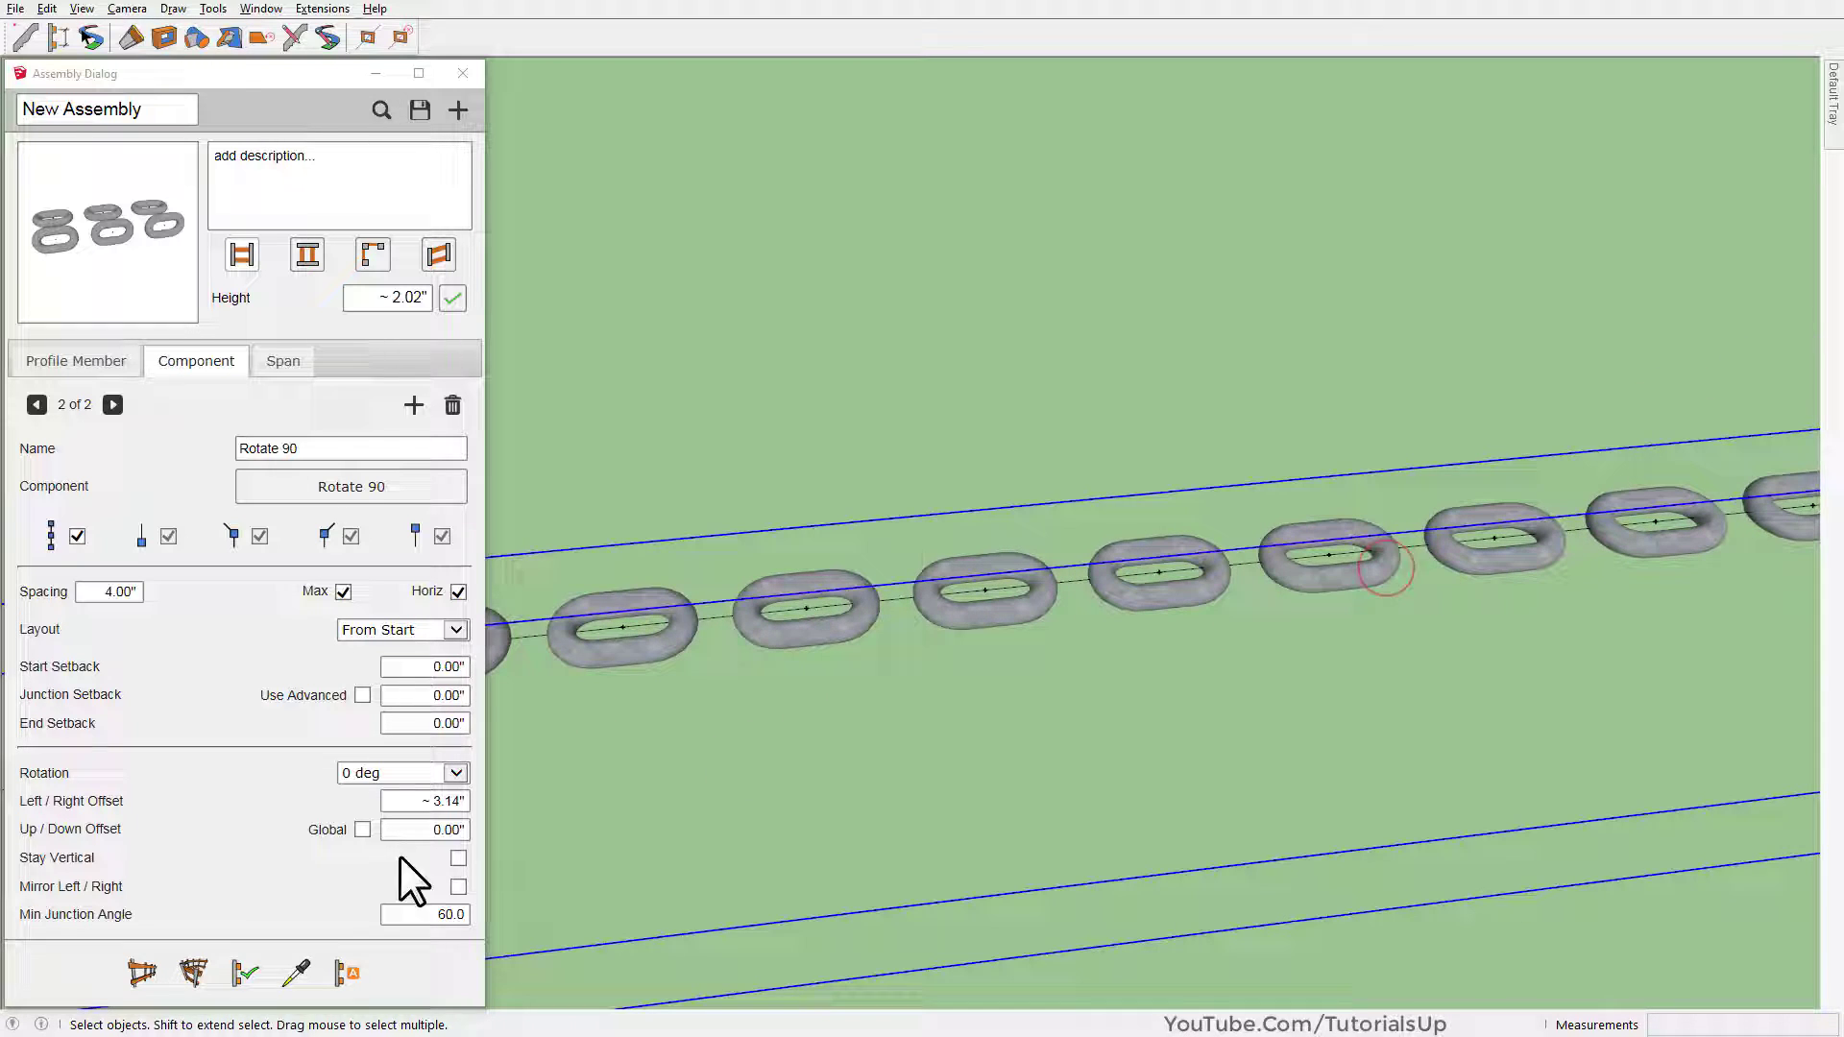
pyautogui.click(255, 975)
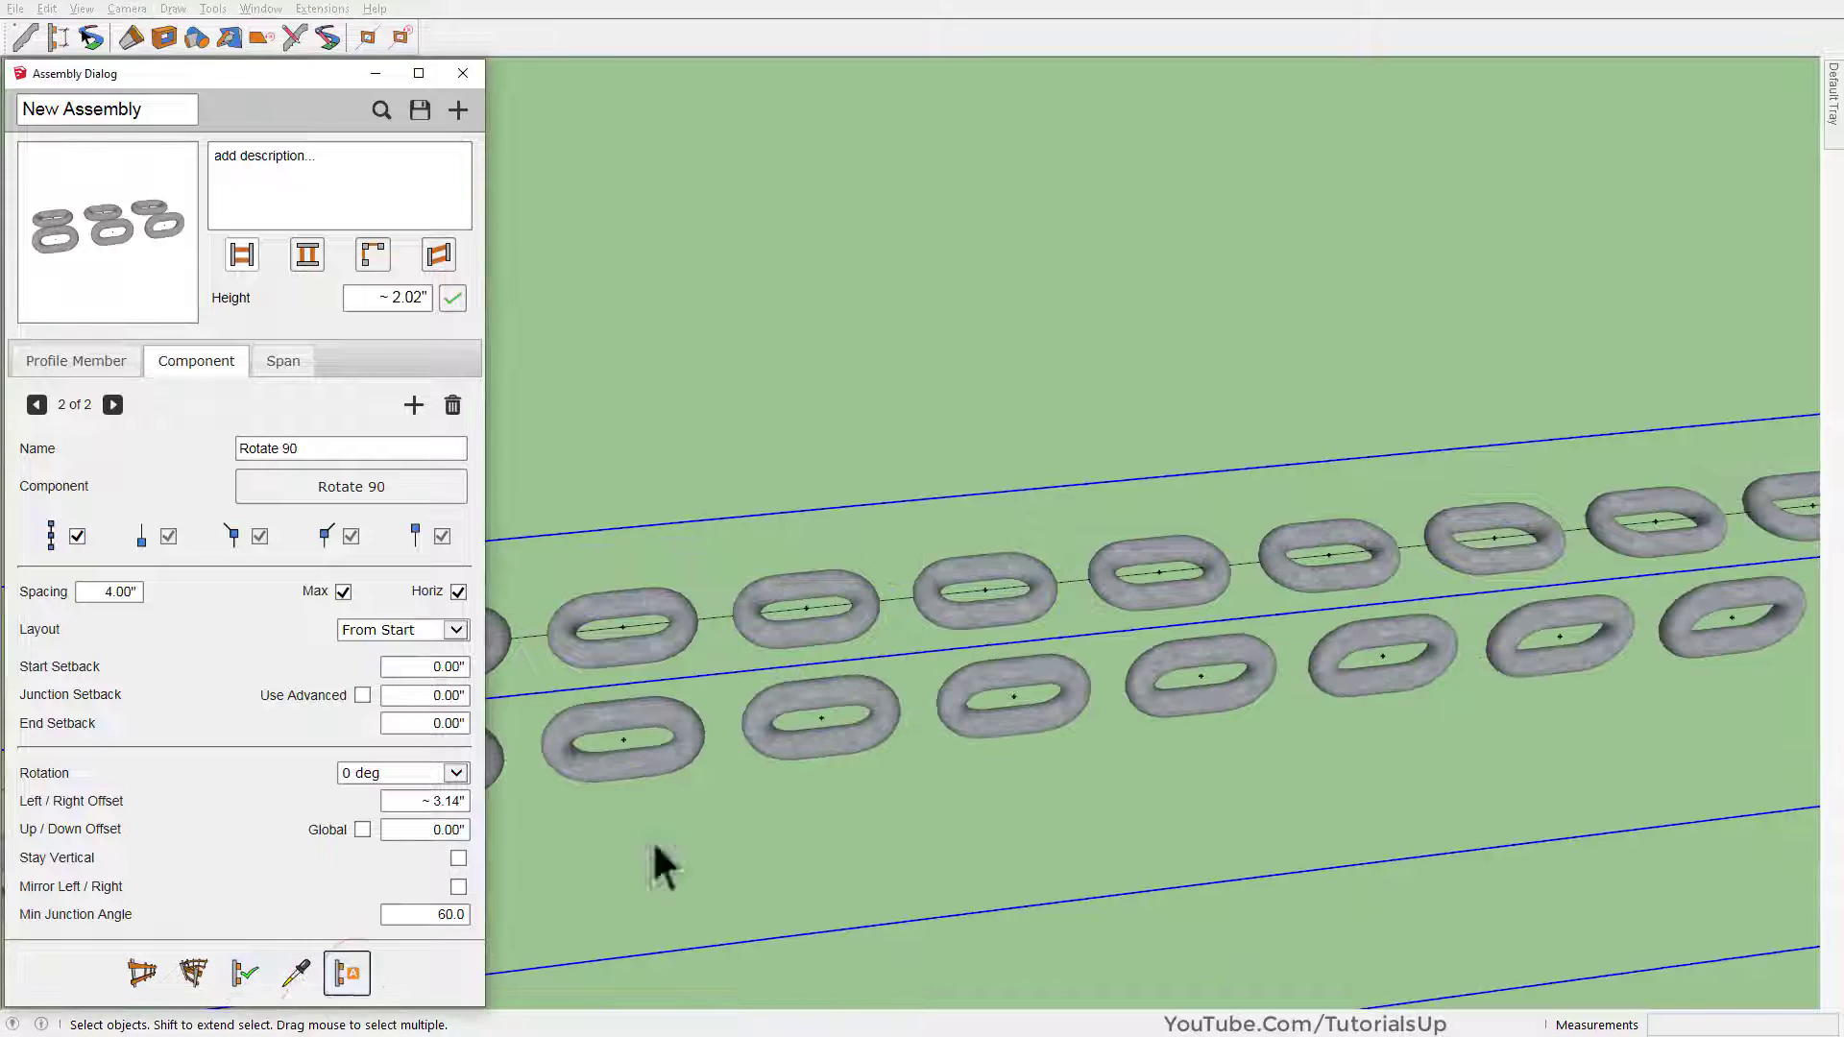
pyautogui.moveTo(961, 682)
pyautogui.mouseDown(button='middle')
pyautogui.moveTo(1080, 585)
pyautogui.moveTo(633, 816)
pyautogui.mouseUp(button='middle')
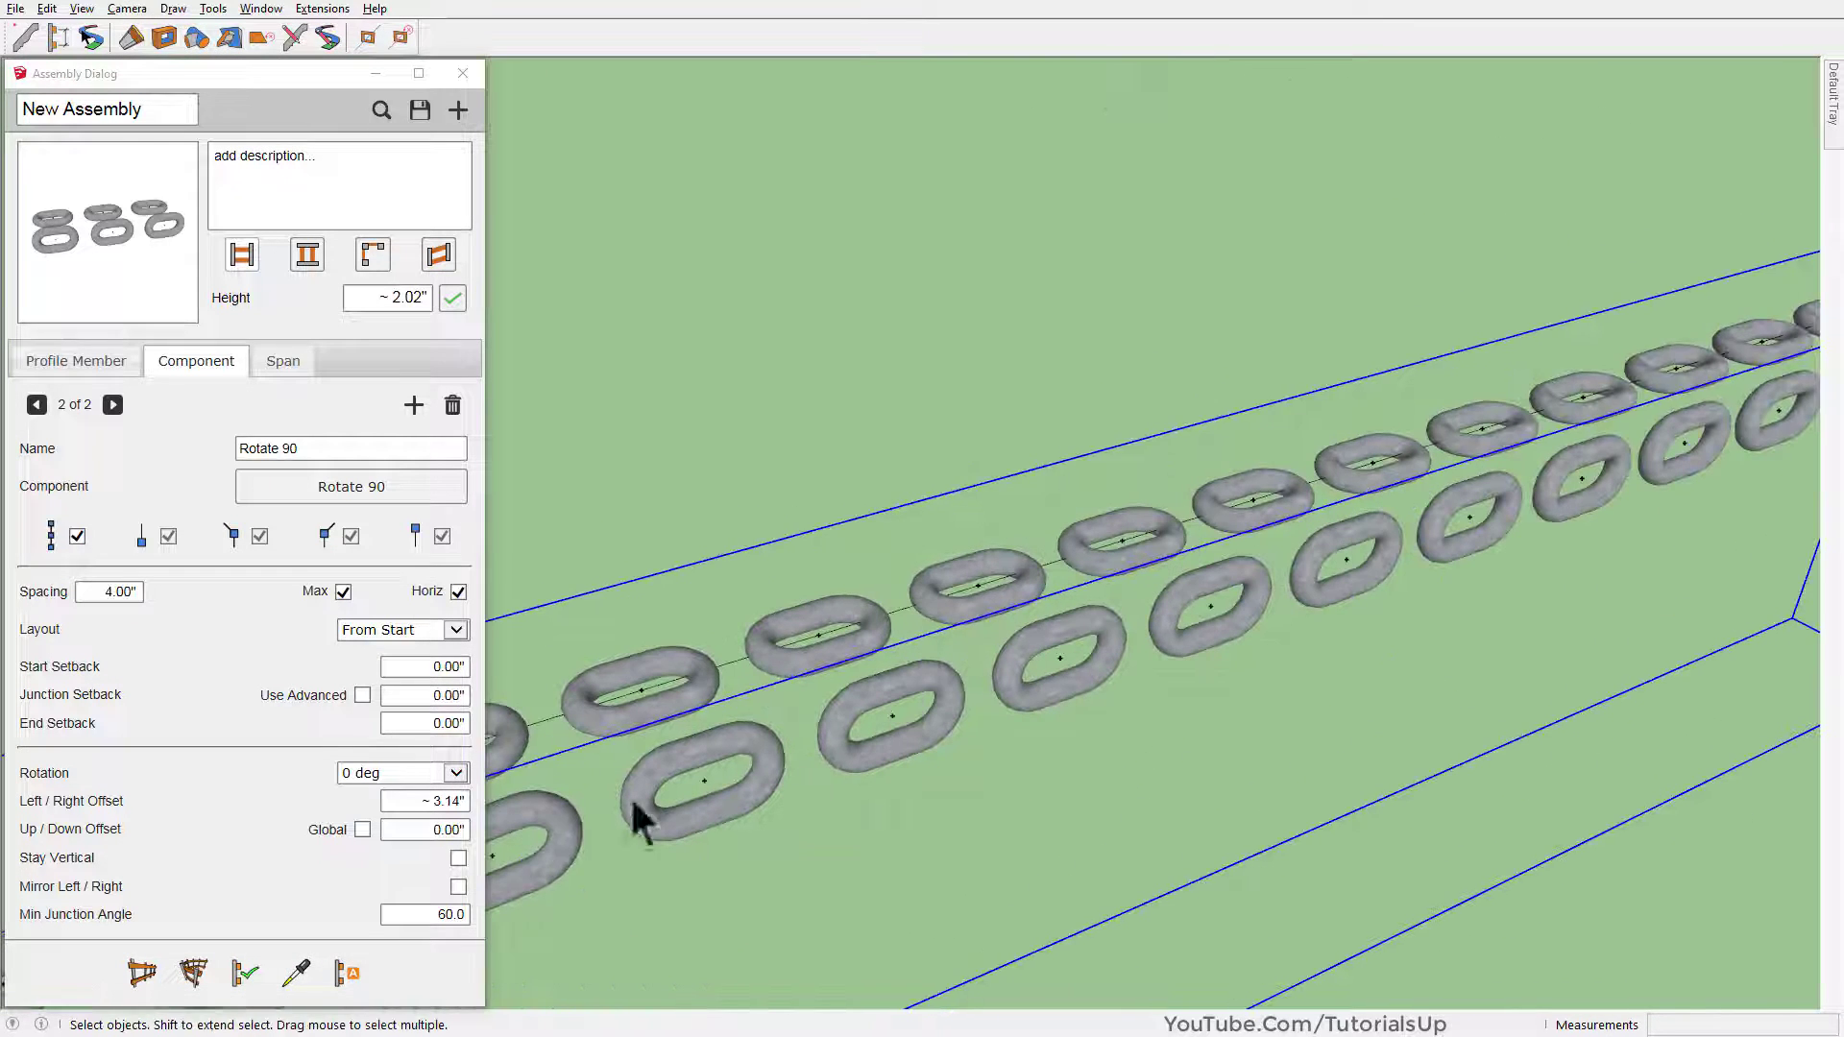
# Set the Rotate 90 left/right offset to 0 and rebuild the chain
pyautogui.click(421, 801)
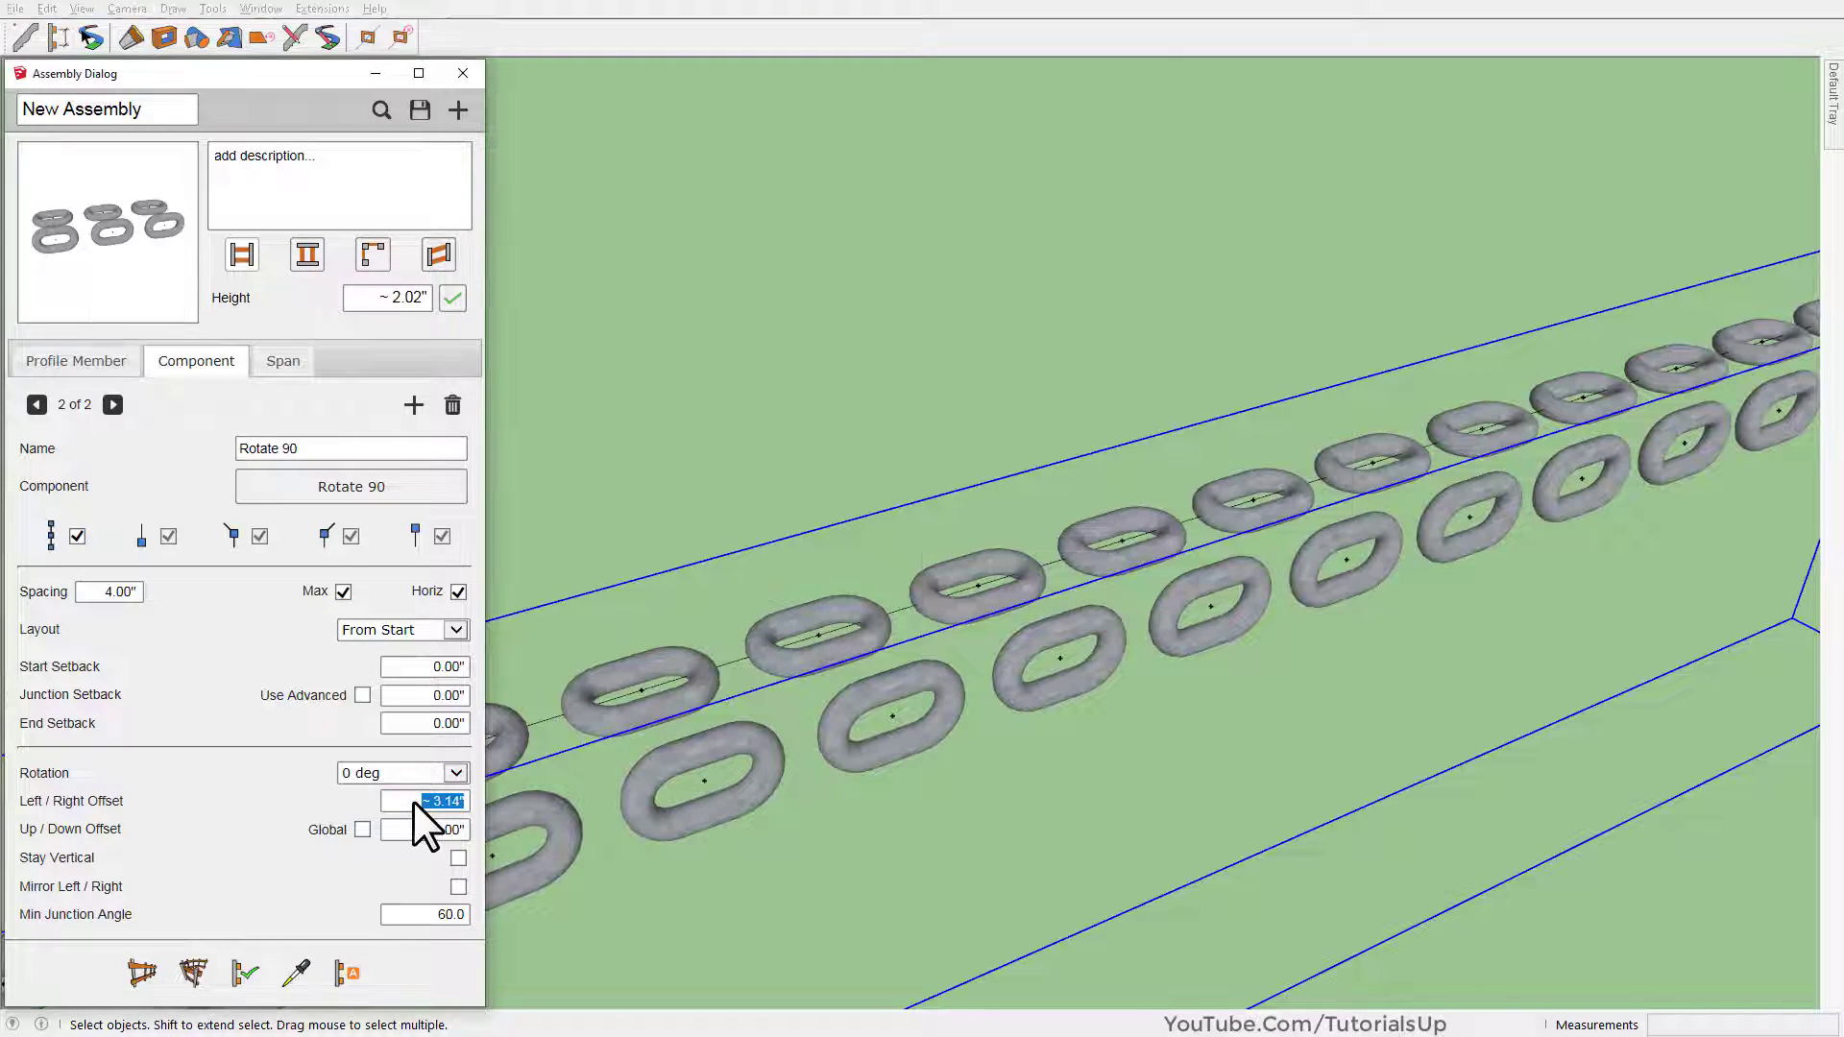
pyautogui.write('0')
pyautogui.click(245, 975)
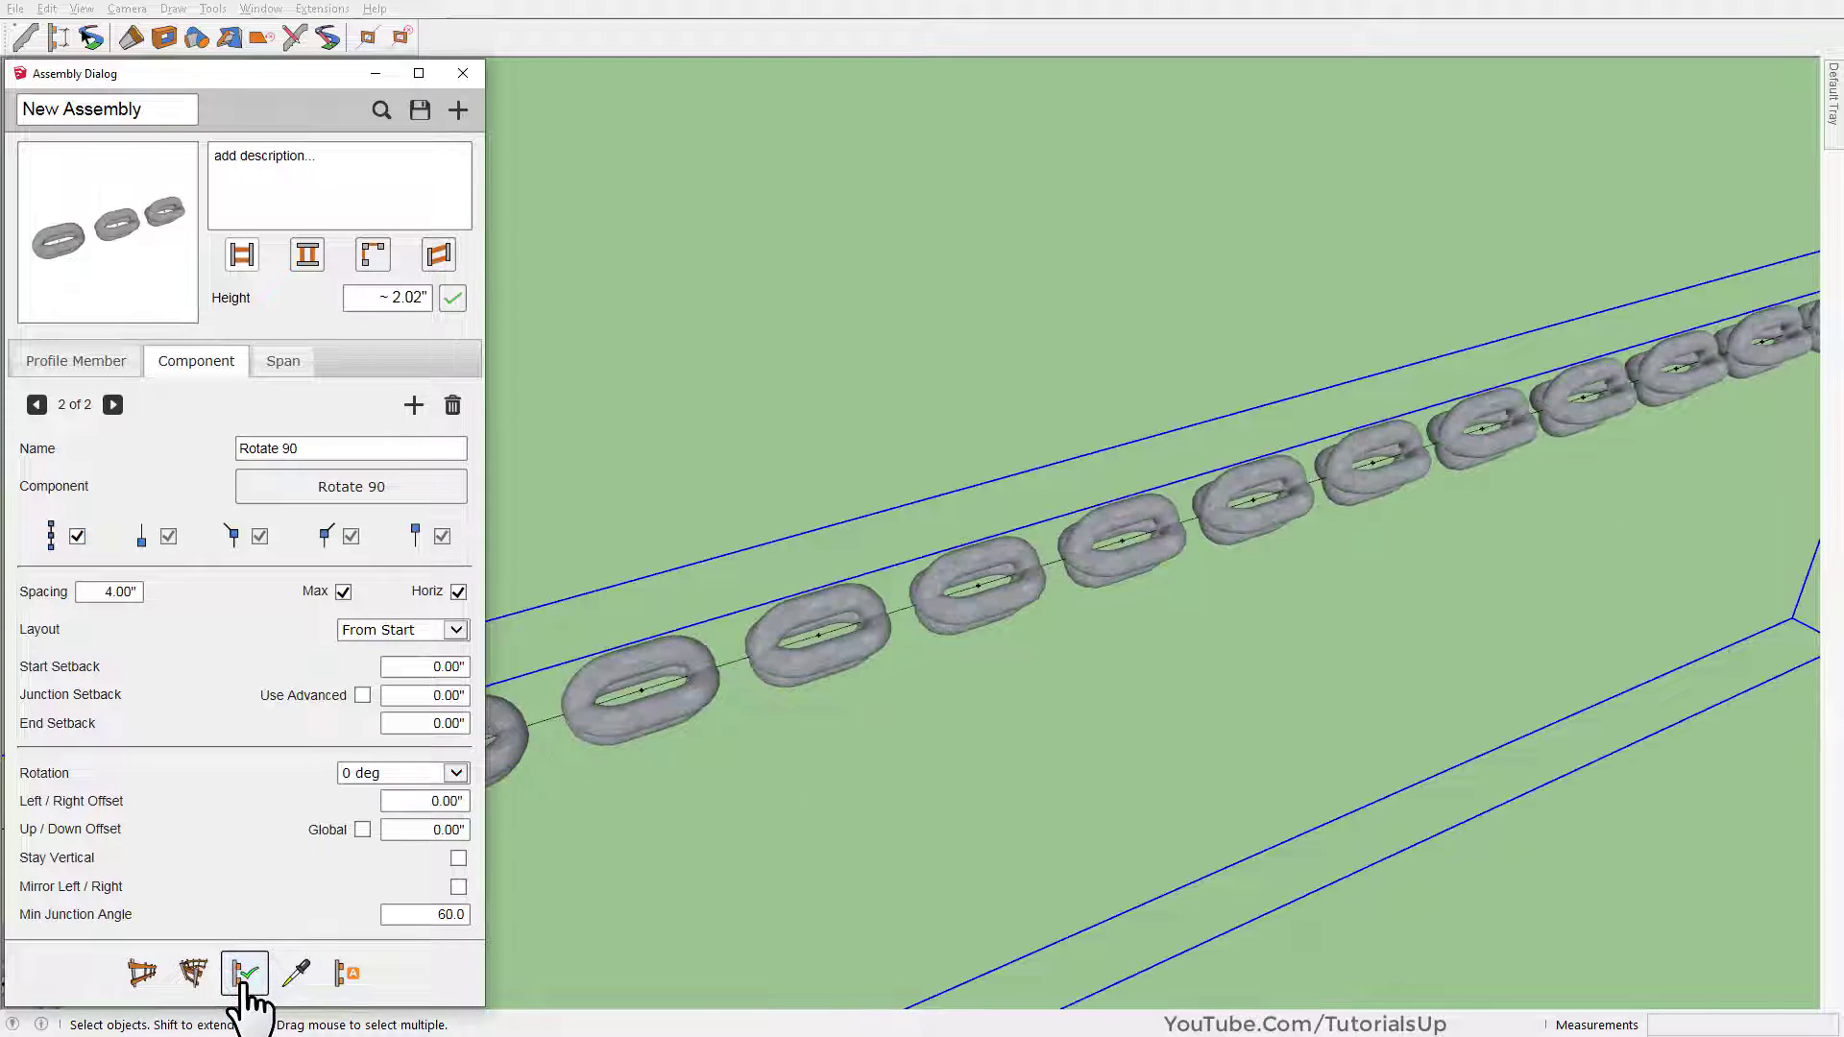
pyautogui.scroll(5, 1254, 510)
pyautogui.moveTo(1143, 514)
pyautogui.mouseDown(button='middle')
pyautogui.moveTo(1053, 485)
pyautogui.moveTo(1103, 515)
pyautogui.mouseUp(button='middle')
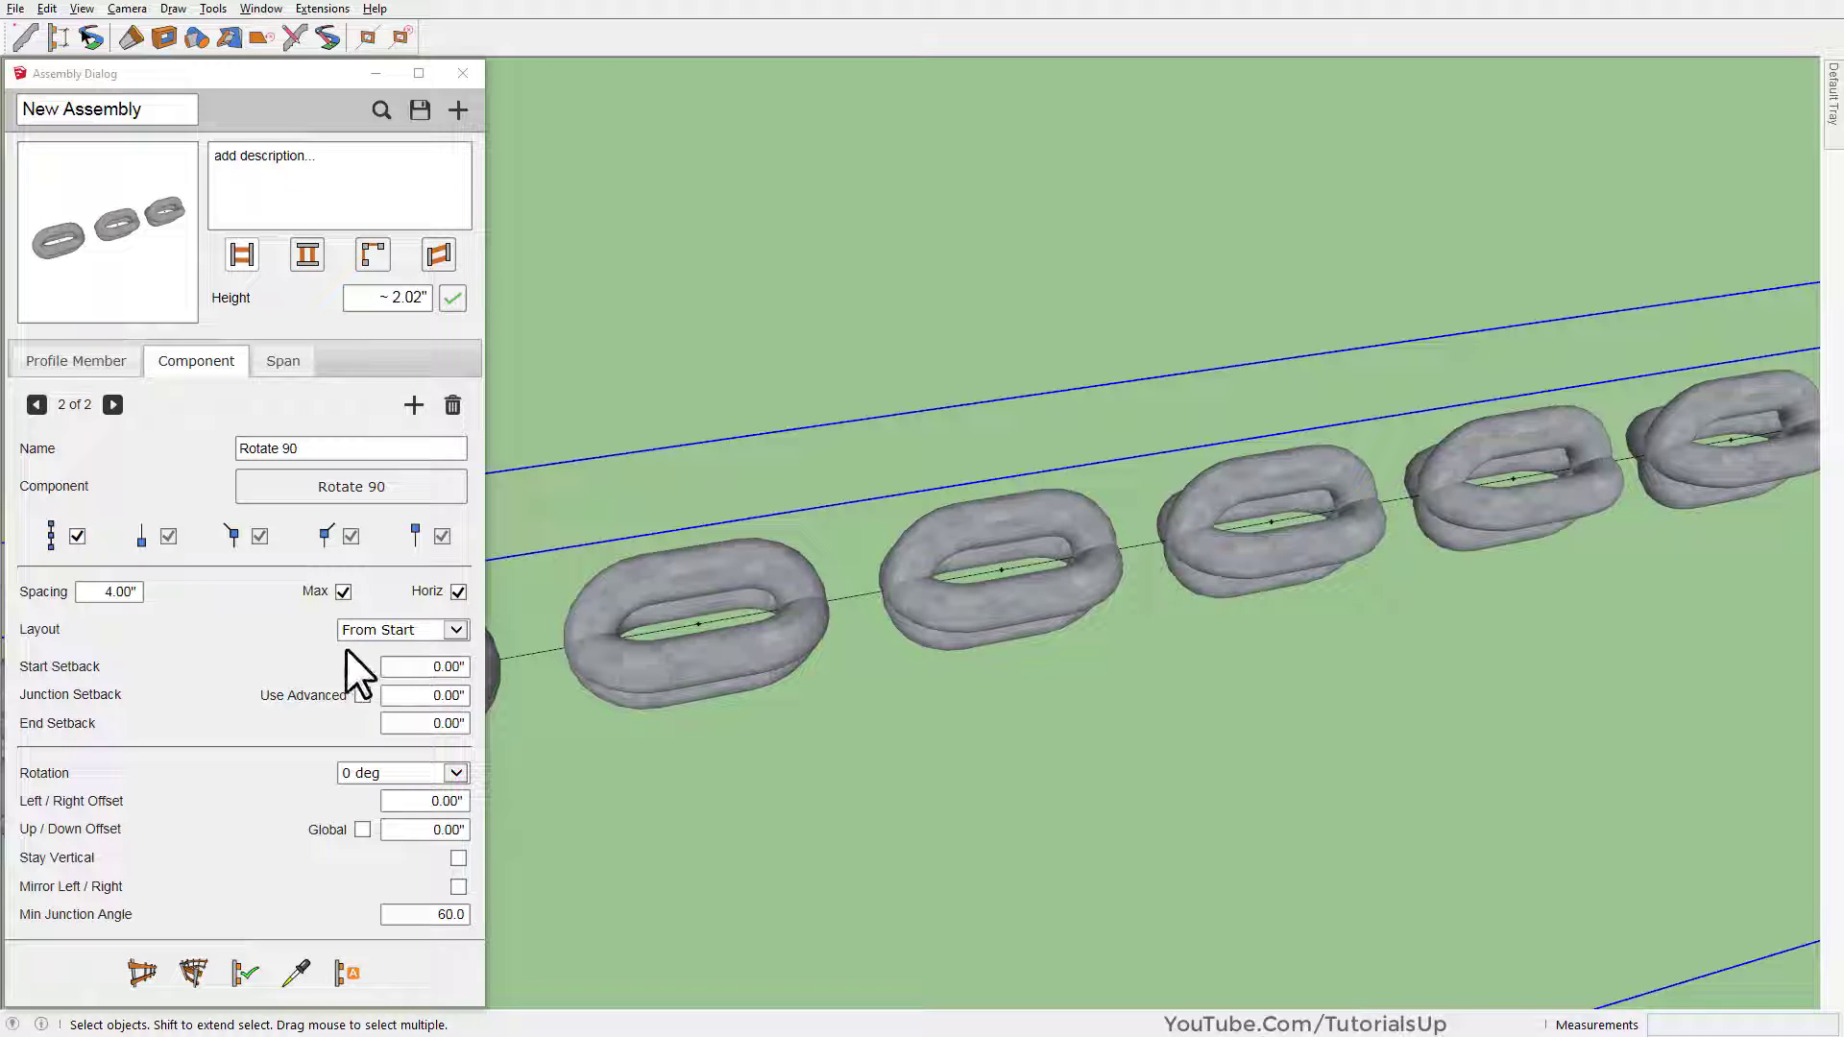
# Set the Rotate 90 setbacks to 2.00" and rebuild so the links interlock
pyautogui.click(403, 667)
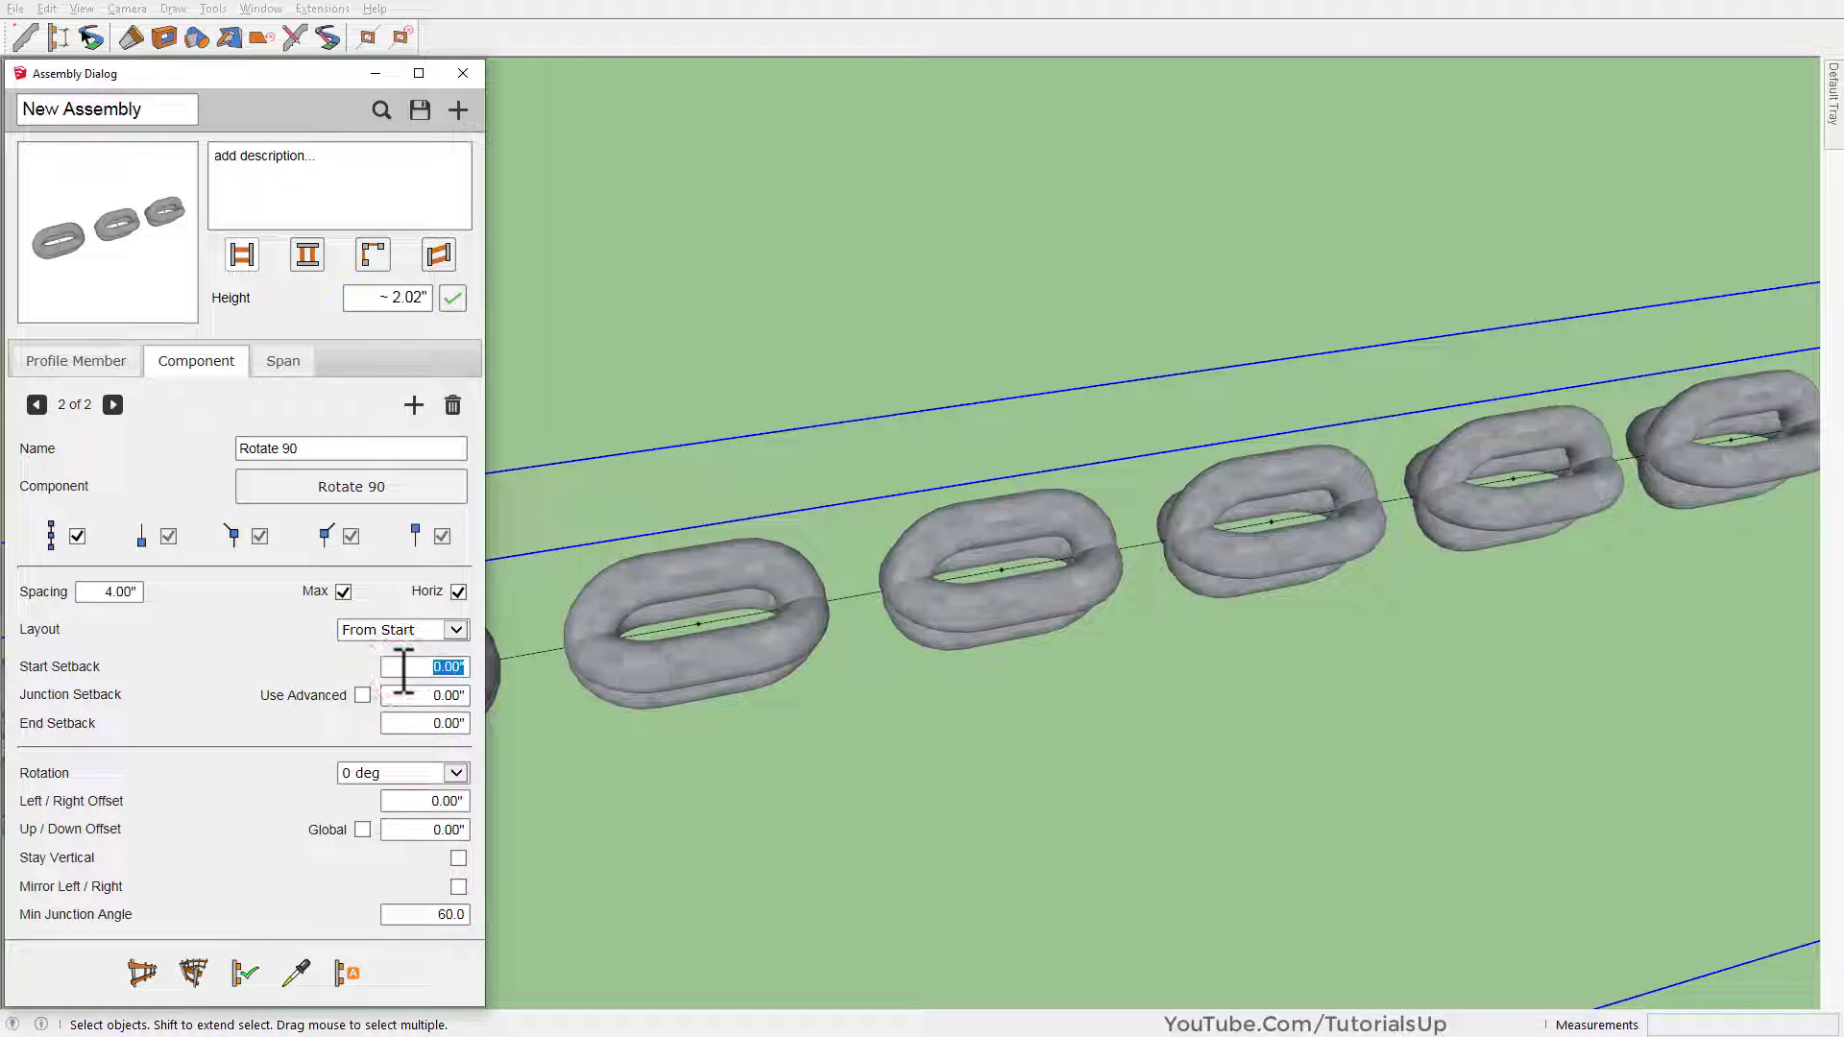
pyautogui.write('2')
pyautogui.click(415, 696)
pyautogui.write('2')
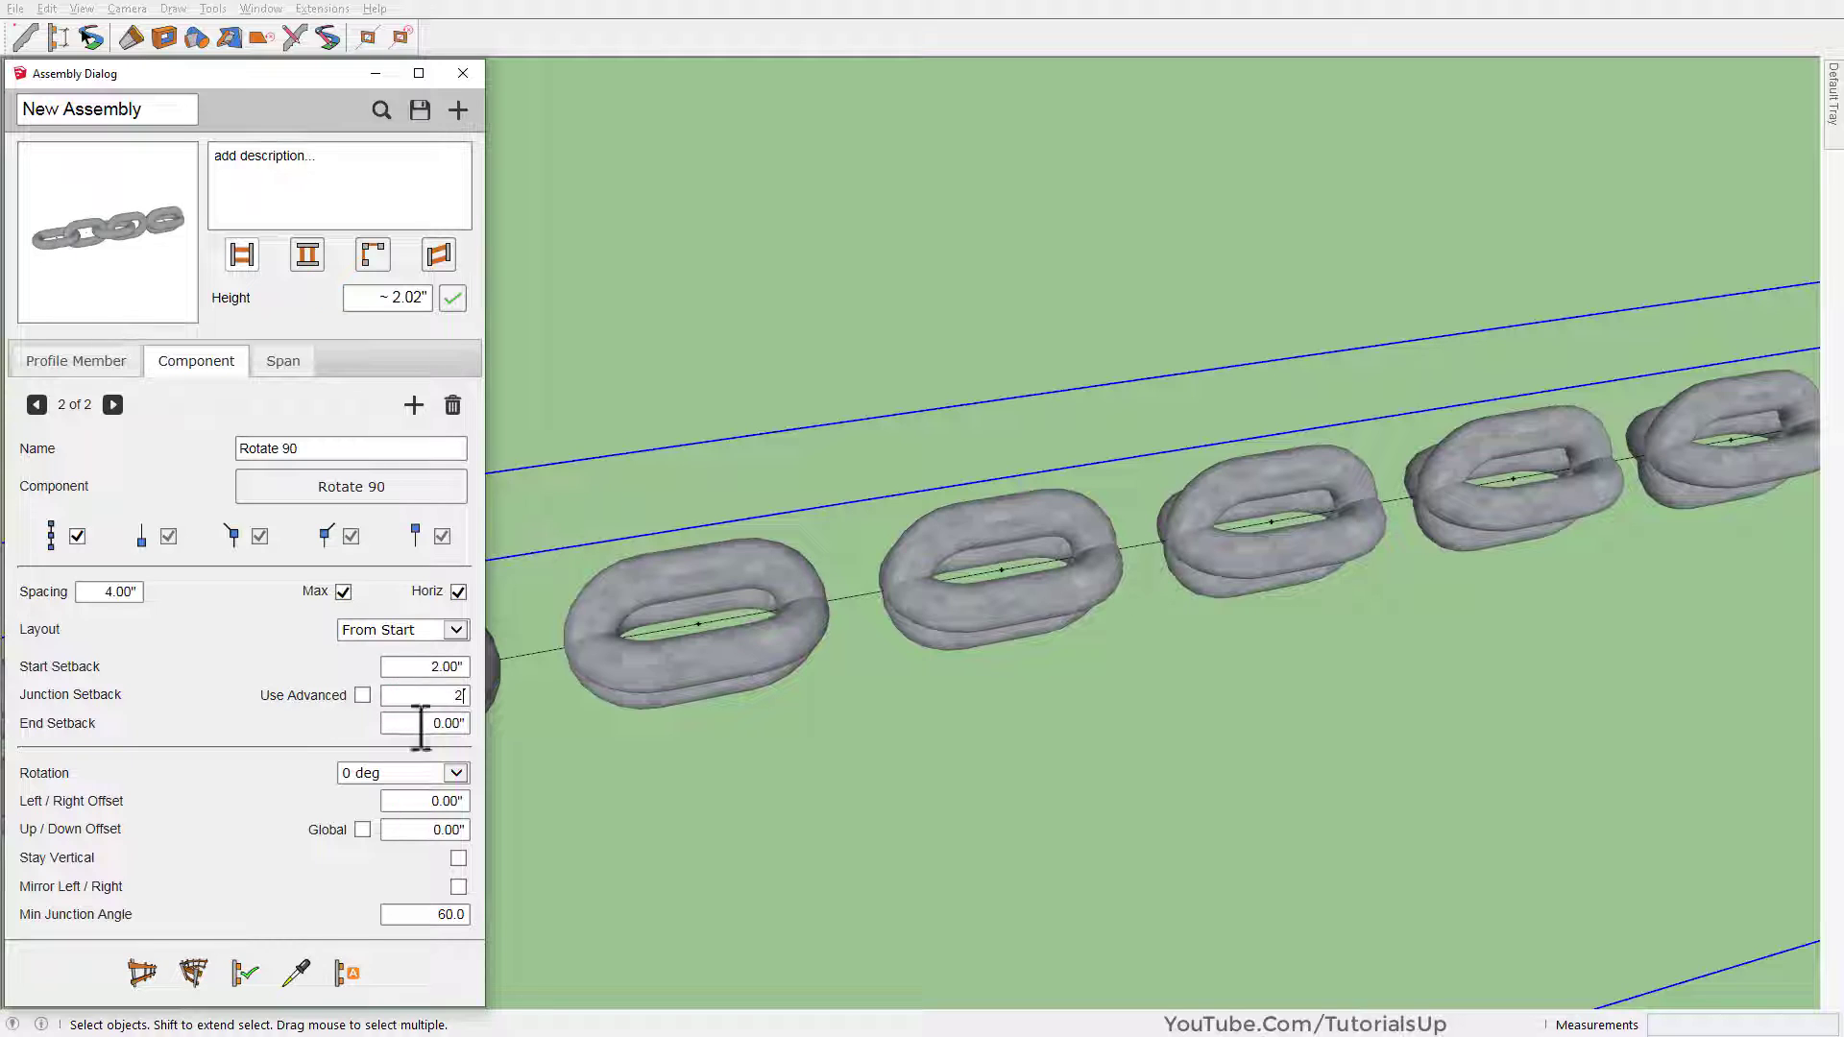
pyautogui.click(245, 985)
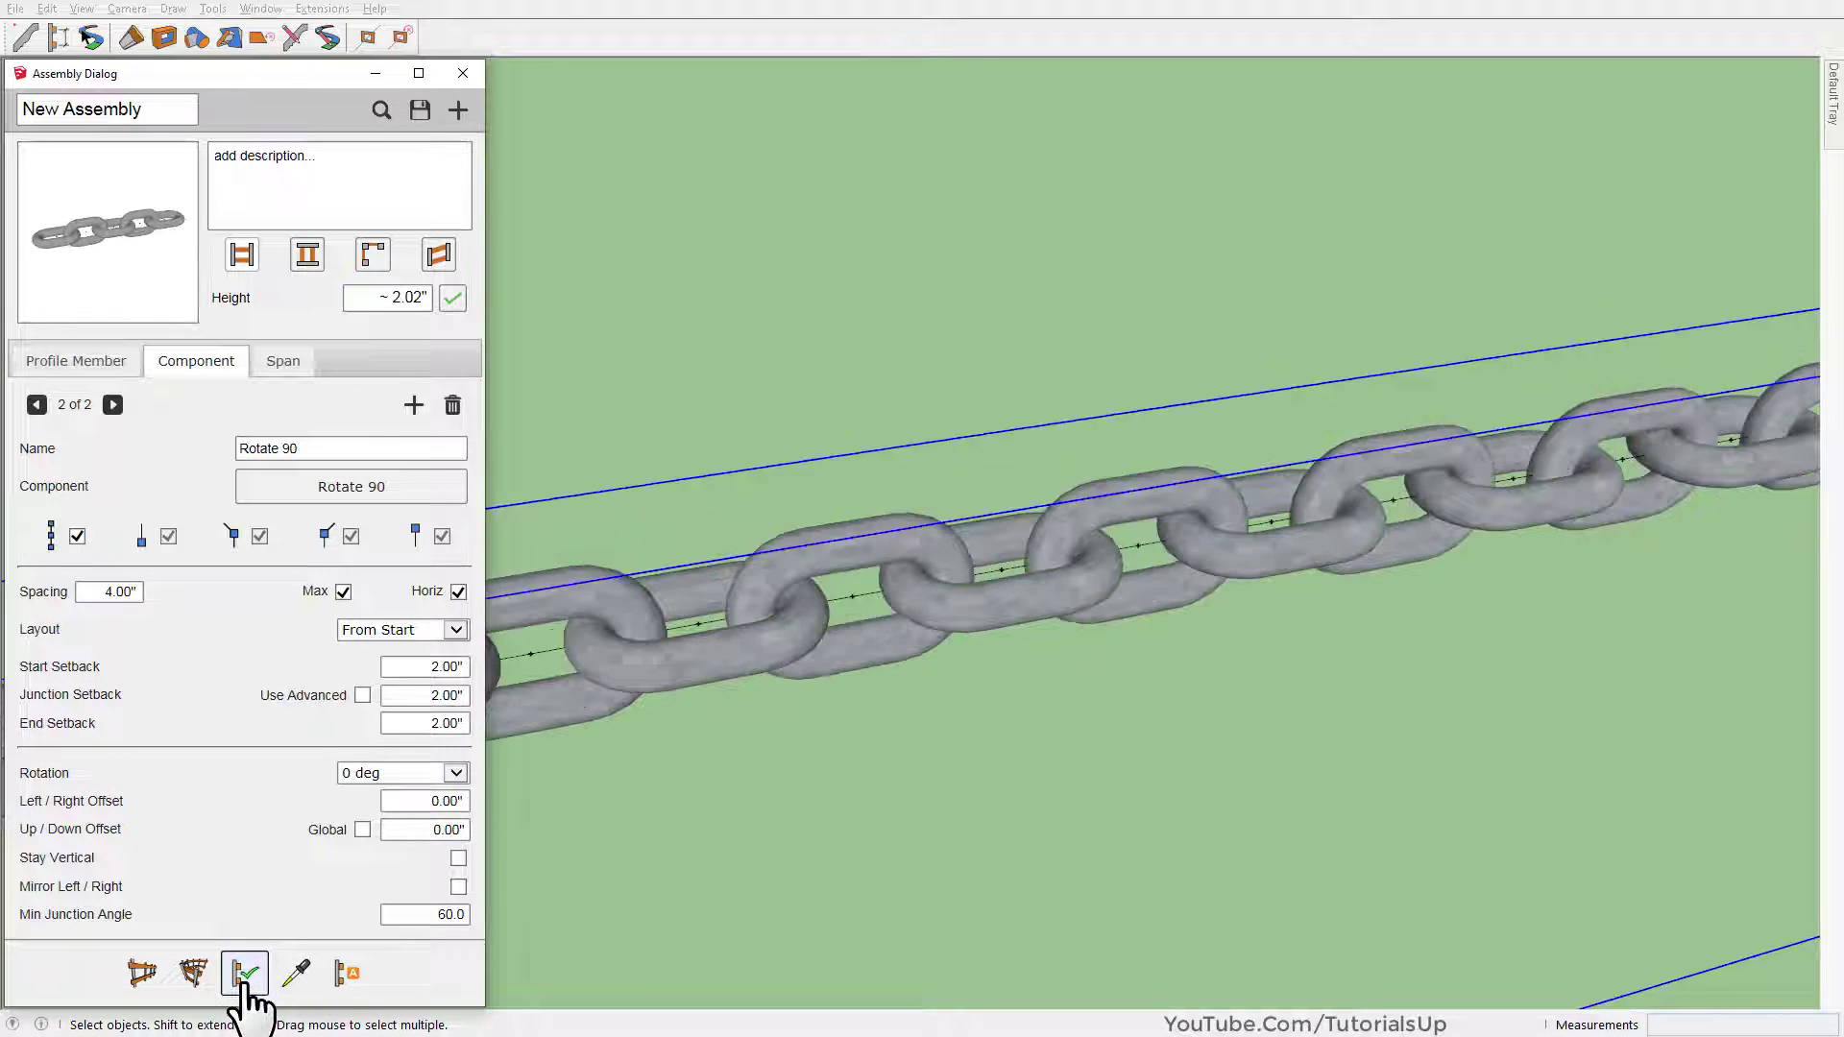
pyautogui.moveTo(1249, 758)
pyautogui.mouseDown(button='middle')
pyautogui.moveTo(1215, 615)
pyautogui.moveTo(769, 564)
pyautogui.mouseUp(button='middle')
pyautogui.scroll(-3, 786, 573)
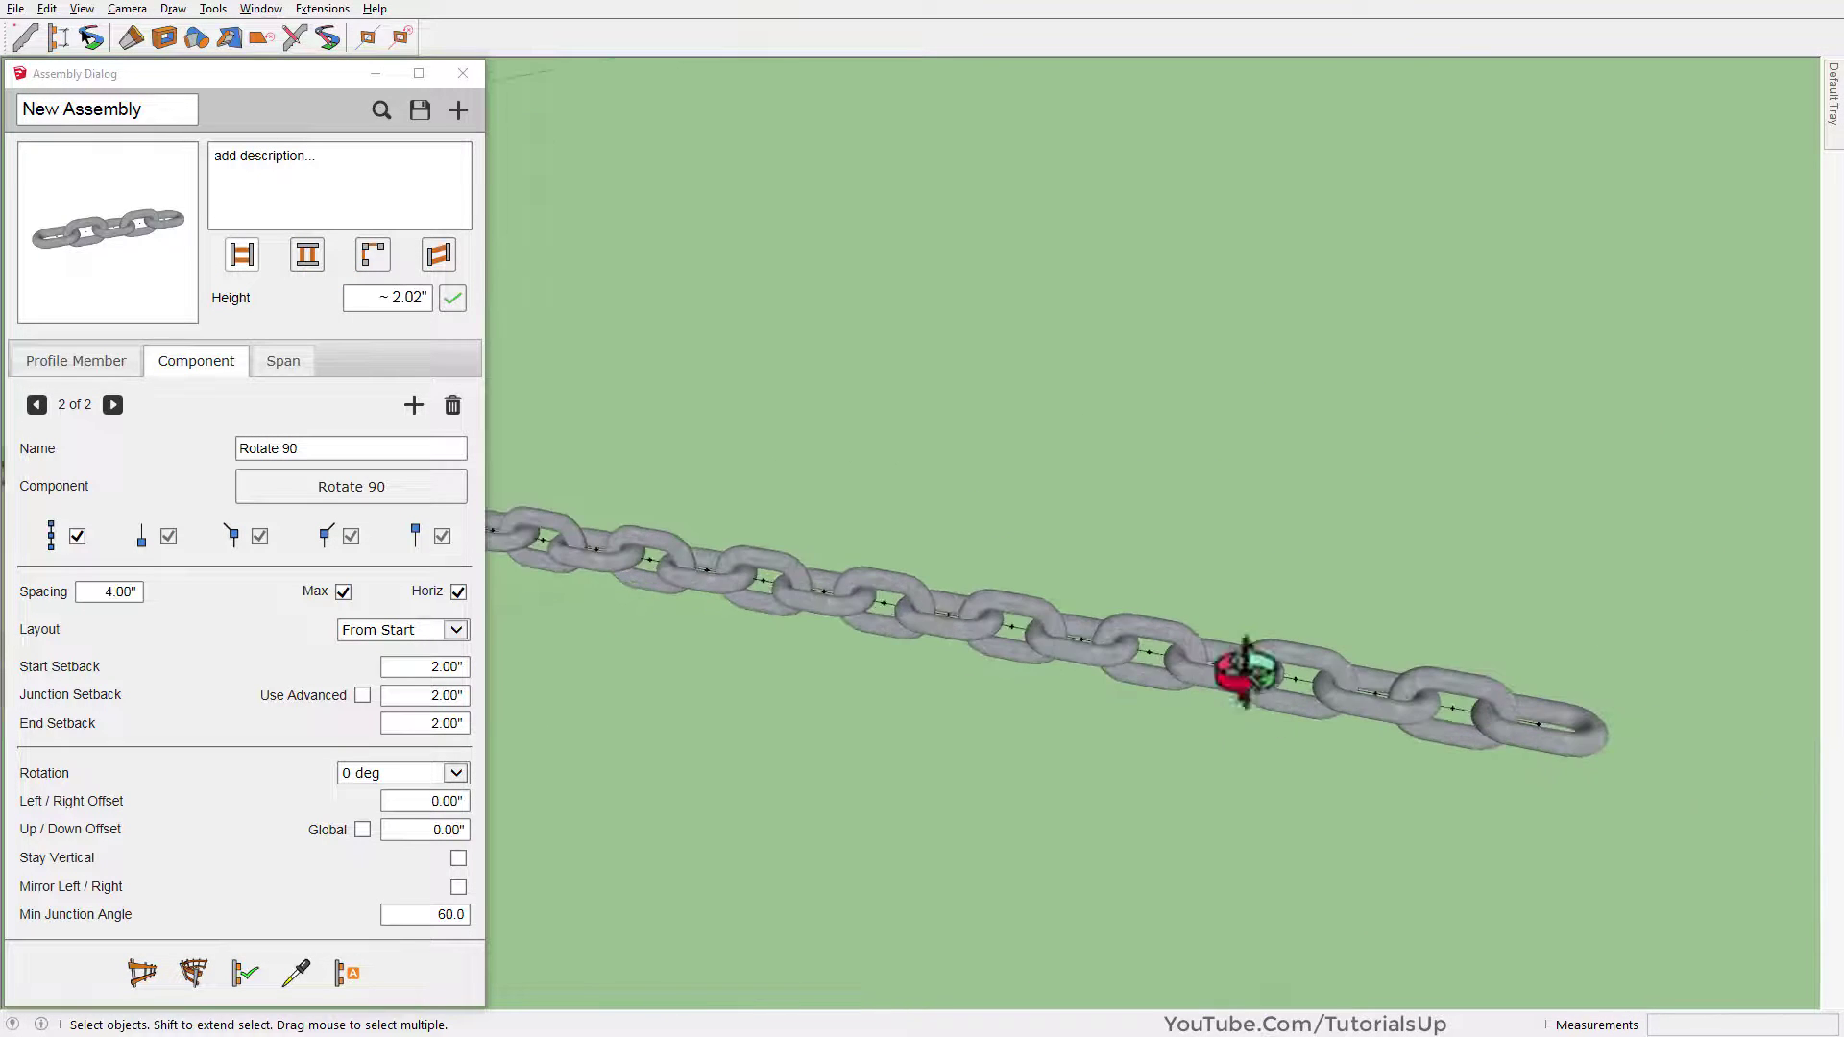
# Orbit and zoom to inspect the links at the chain's end
pyautogui.moveTo(1495, 716); pyautogui.dragTo(1051, 659, button='middle')
pyautogui.scroll(3, 862, 738)
pyautogui.moveTo(860, 733)
pyautogui.mouseDown(button='middle')
pyautogui.moveTo(879, 718)
pyautogui.moveTo(728, 712)
pyautogui.moveTo(595, 603)
pyautogui.mouseUp(button='middle')
pyautogui.scroll(3, 726, 580)
pyautogui.moveTo(726, 580)
pyautogui.mouseDown(button='middle')
pyautogui.moveTo(759, 632)
pyautogui.moveTo(659, 564)
pyautogui.moveTo(674, 514)
pyautogui.moveTo(884, 534)
pyautogui.mouseUp(button='middle')
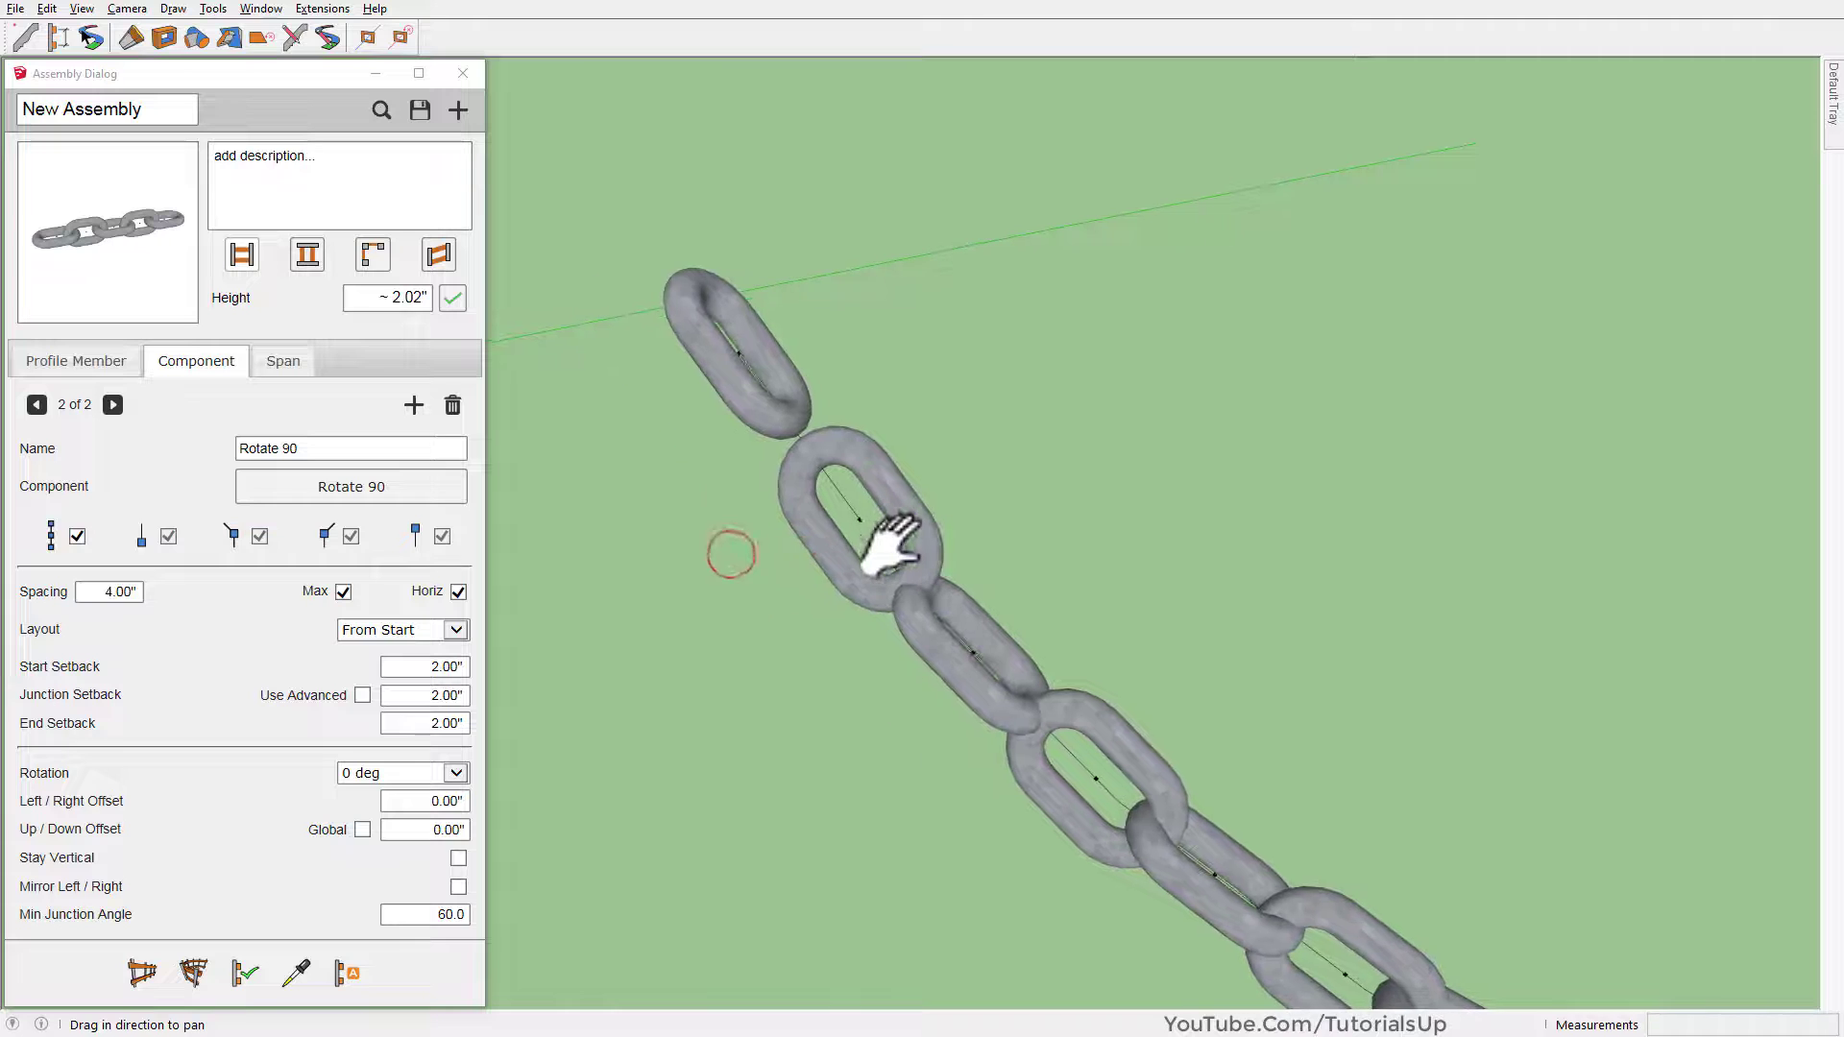
# Switch to the Rotate 0 component and turn off its Horiz option
pyautogui.click(459, 594)
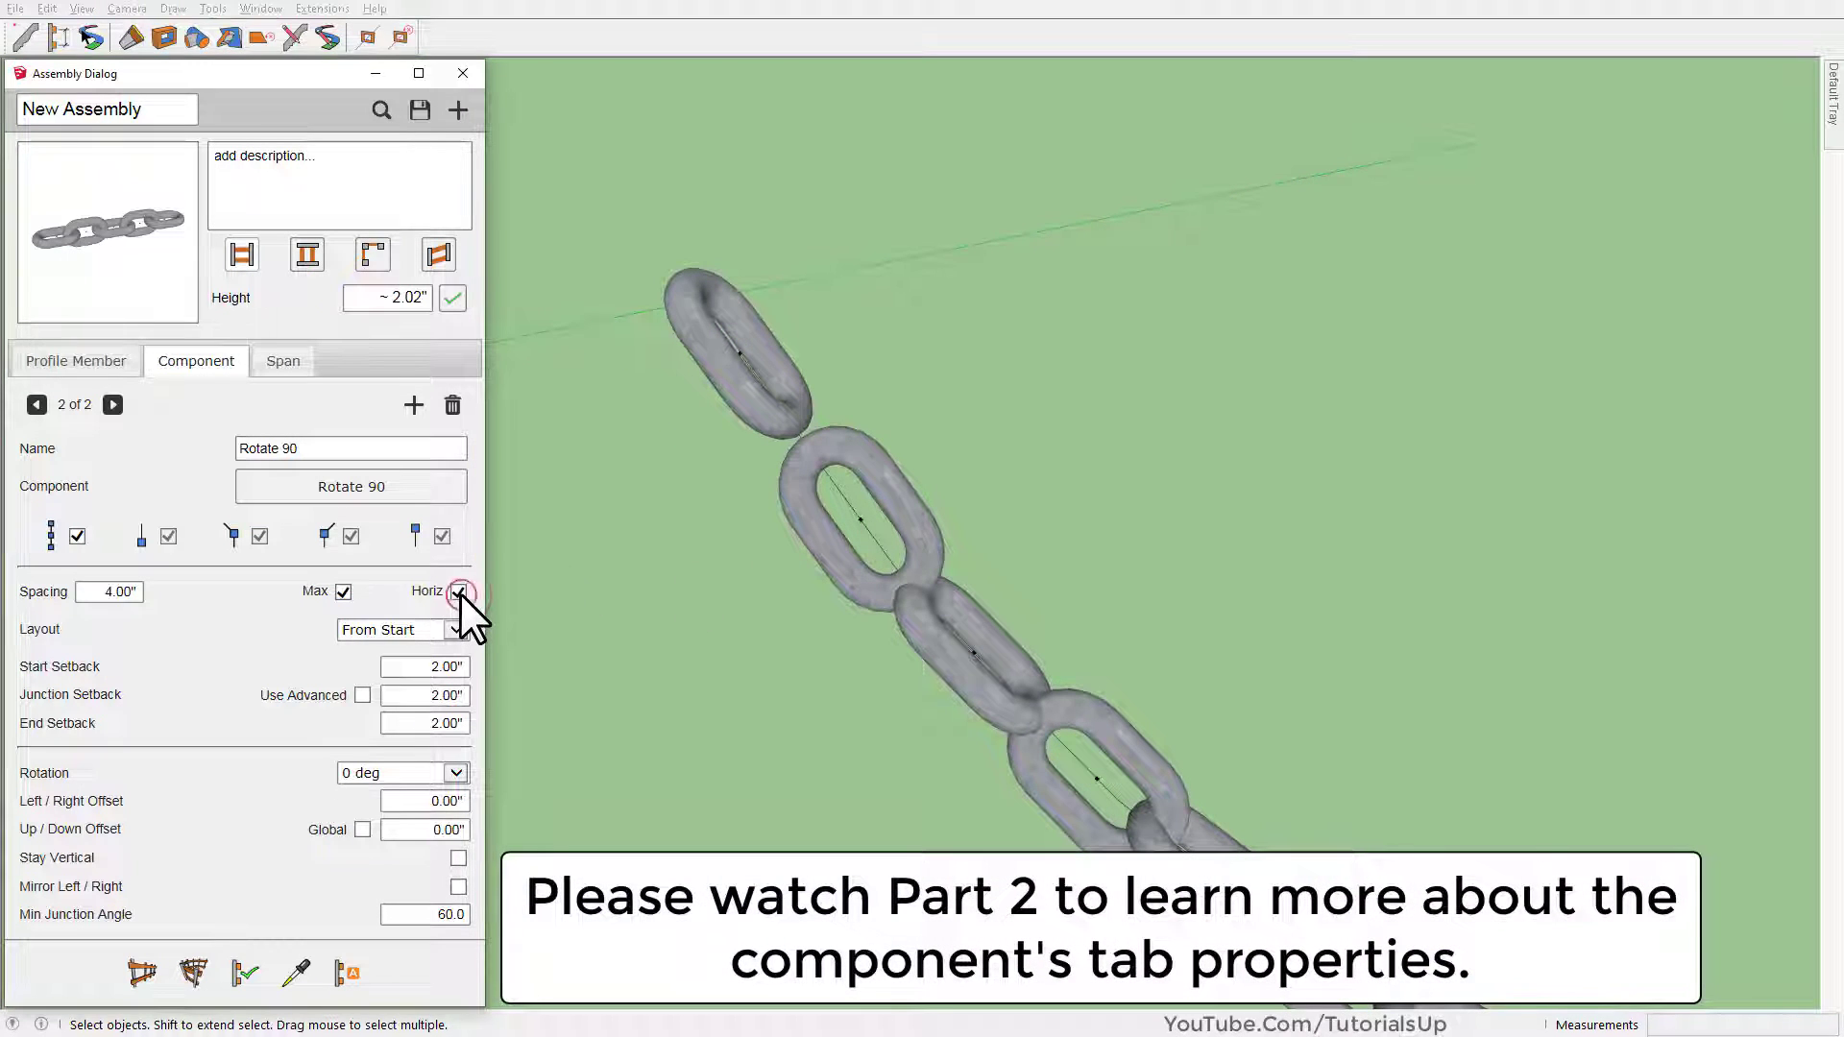
pyautogui.click(37, 407)
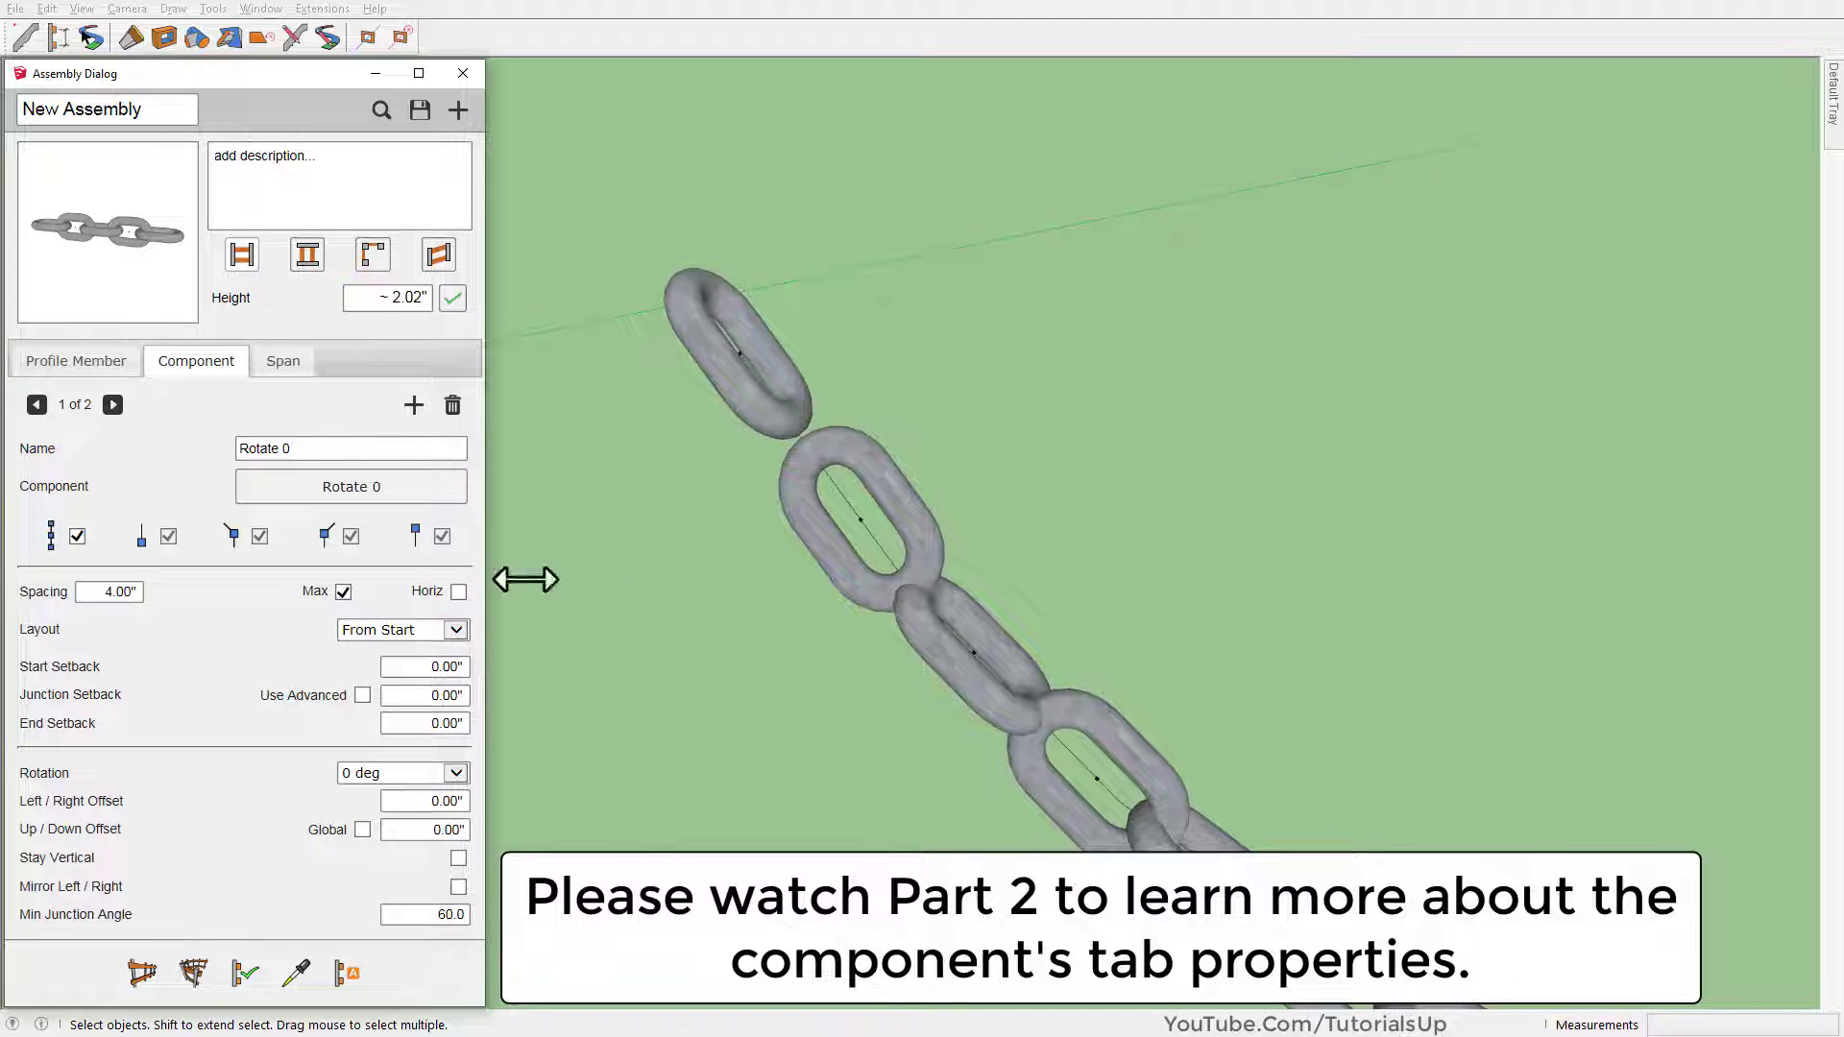
pyautogui.click(834, 455)
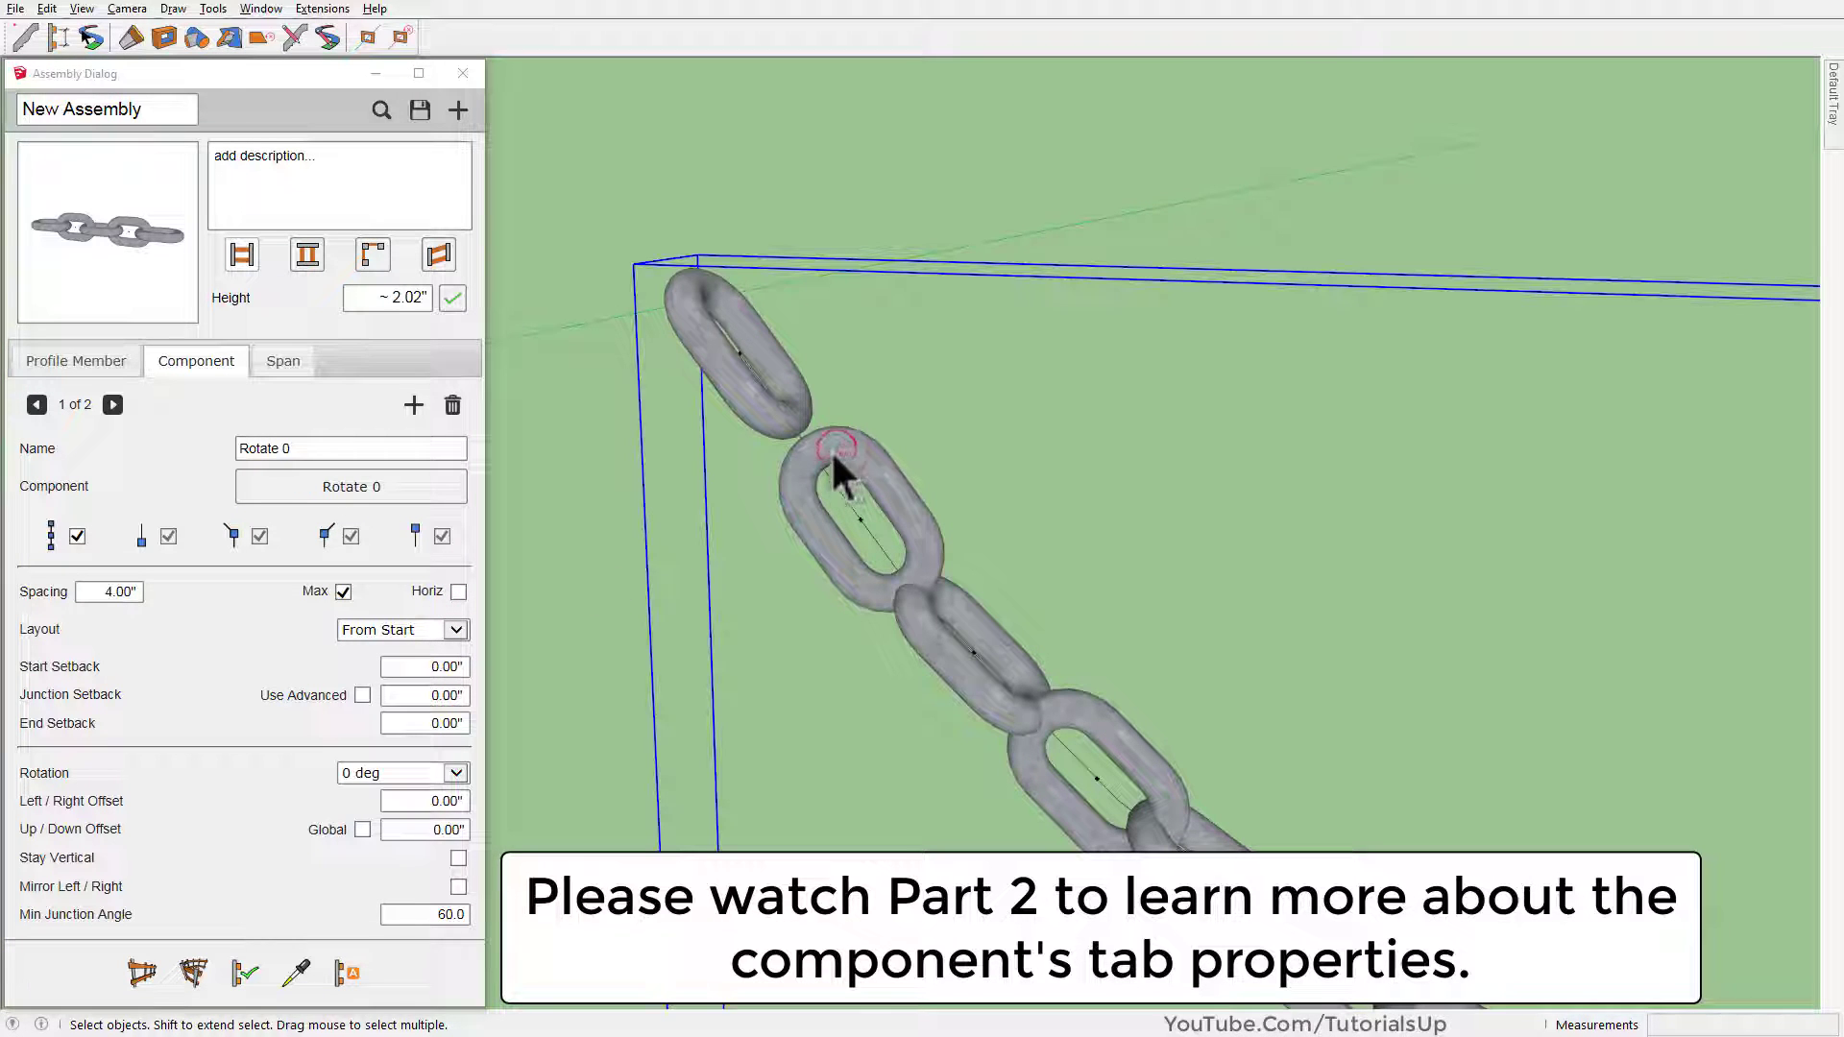
# Rebuild the chain with the updated link settings and orbit around the result
pyautogui.click(246, 972)
pyautogui.scroll(-5, 545, 384)
pyautogui.moveTo(871, 535)
pyautogui.mouseDown(button='middle')
pyautogui.moveTo(1120, 810)
pyautogui.moveTo(1461, 527)
pyautogui.moveTo(1324, 718)
pyautogui.mouseUp(button='middle')
pyautogui.click(1236, 699)
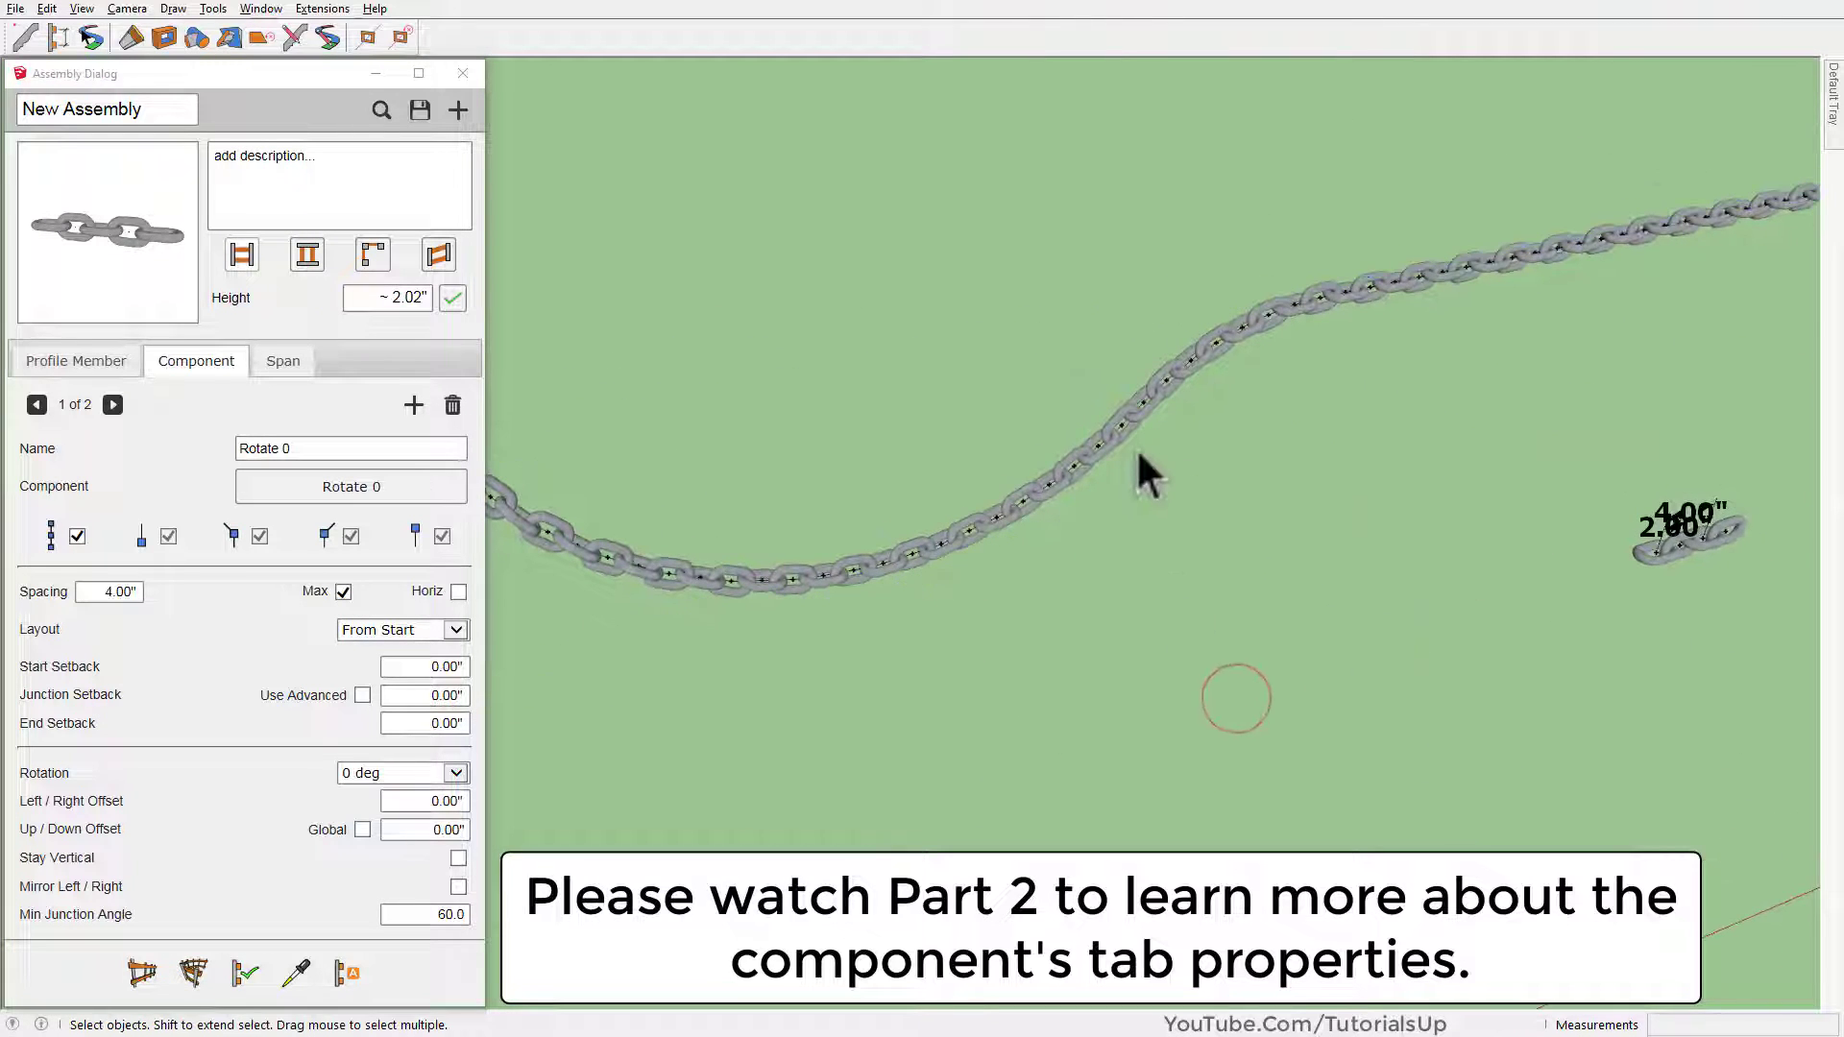
pyautogui.scroll(3, 1124, 441)
pyautogui.scroll(-1, 1023, 484)
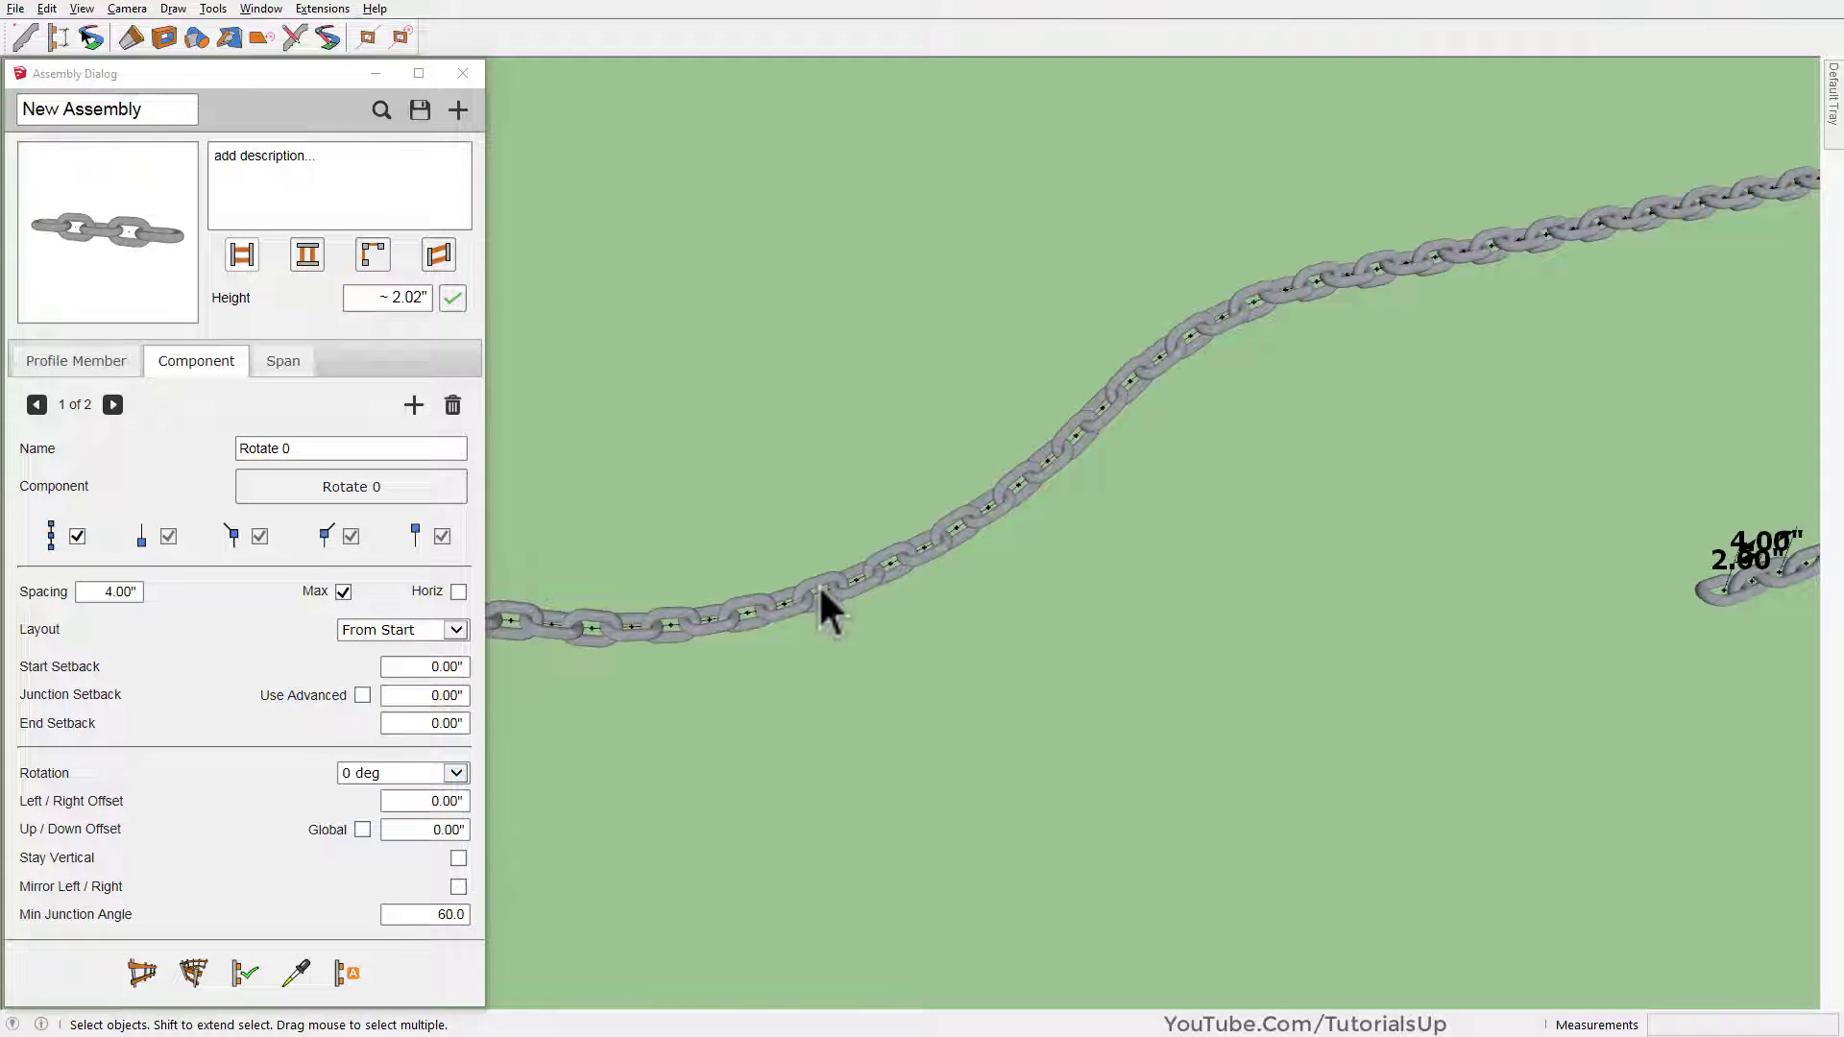
pyautogui.moveTo(818, 584); pyautogui.dragTo(786, 608, button='middle')
pyautogui.scroll(1, 786, 608)
pyautogui.scroll(2, 784, 616)
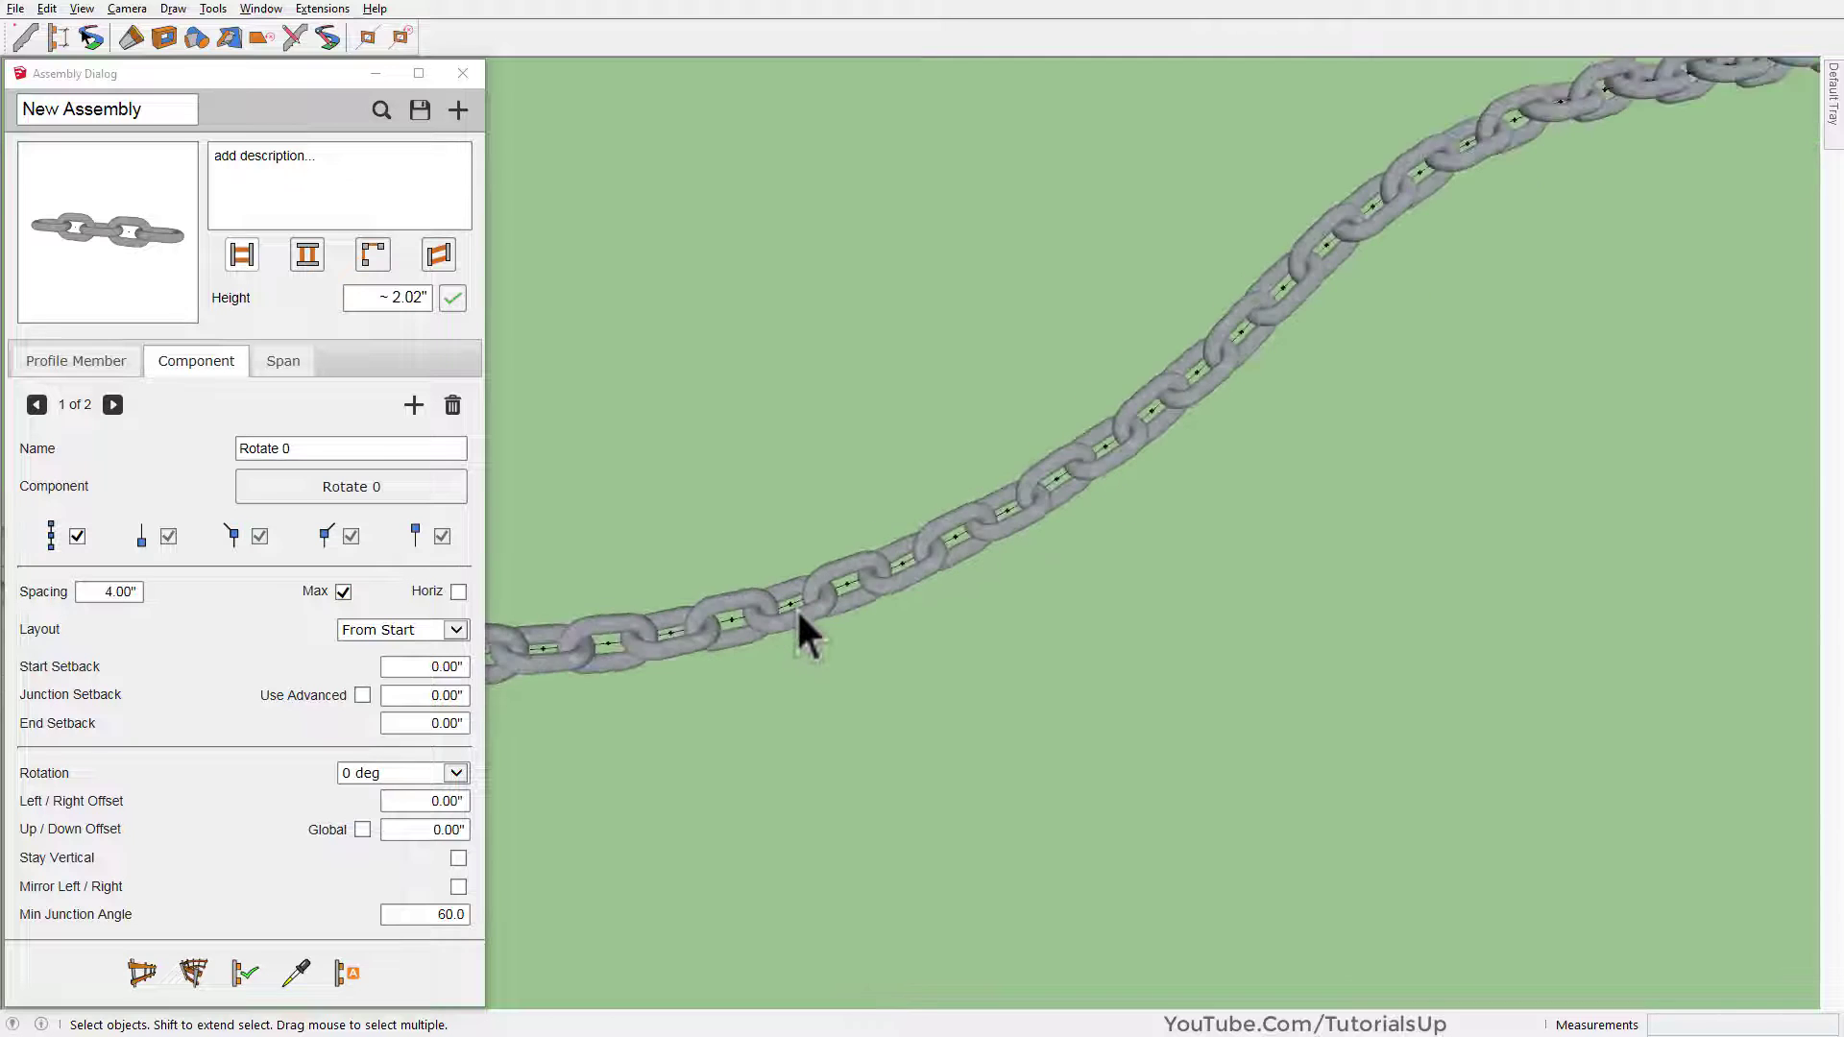
pyautogui.scroll(-1, 795, 611)
pyautogui.click(793, 612)
pyautogui.scroll(2, 793, 613)
pyautogui.scroll(2, 792, 605)
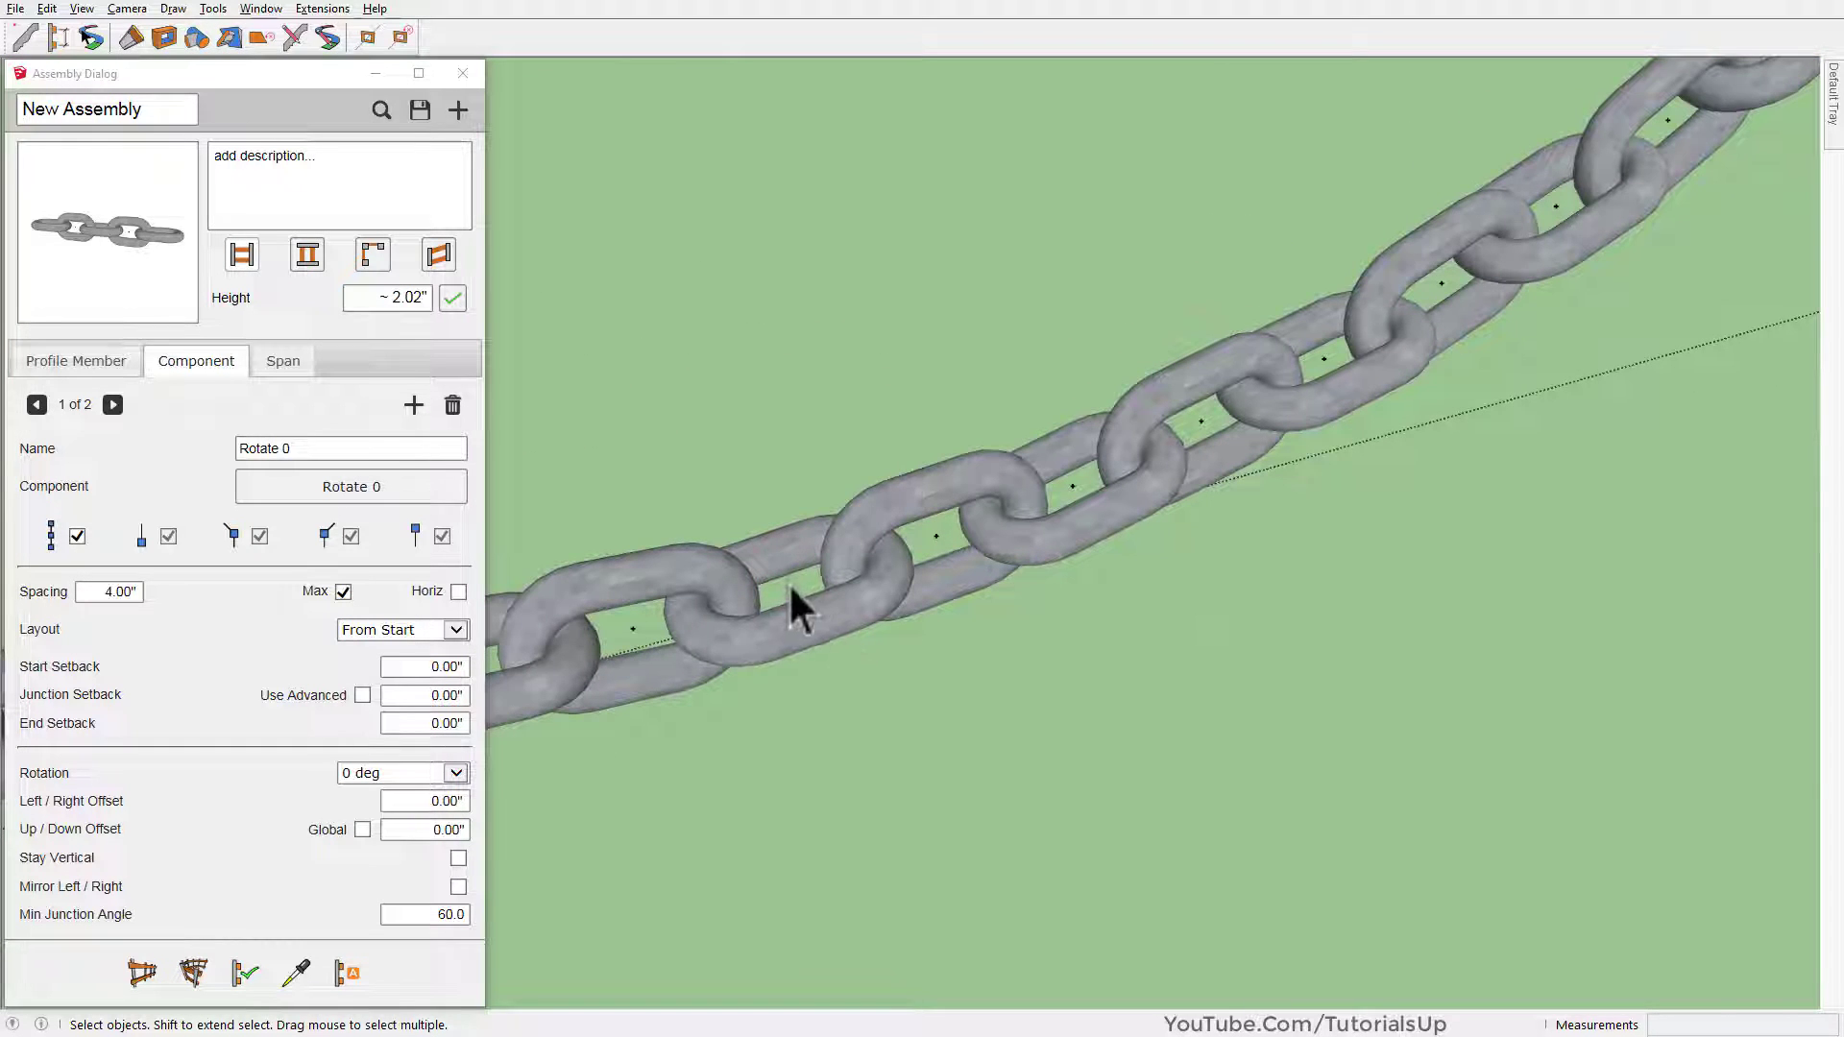
# Open two chain links in turn to inspect them, then orbit the view
pyautogui.doubleClick(787, 587)
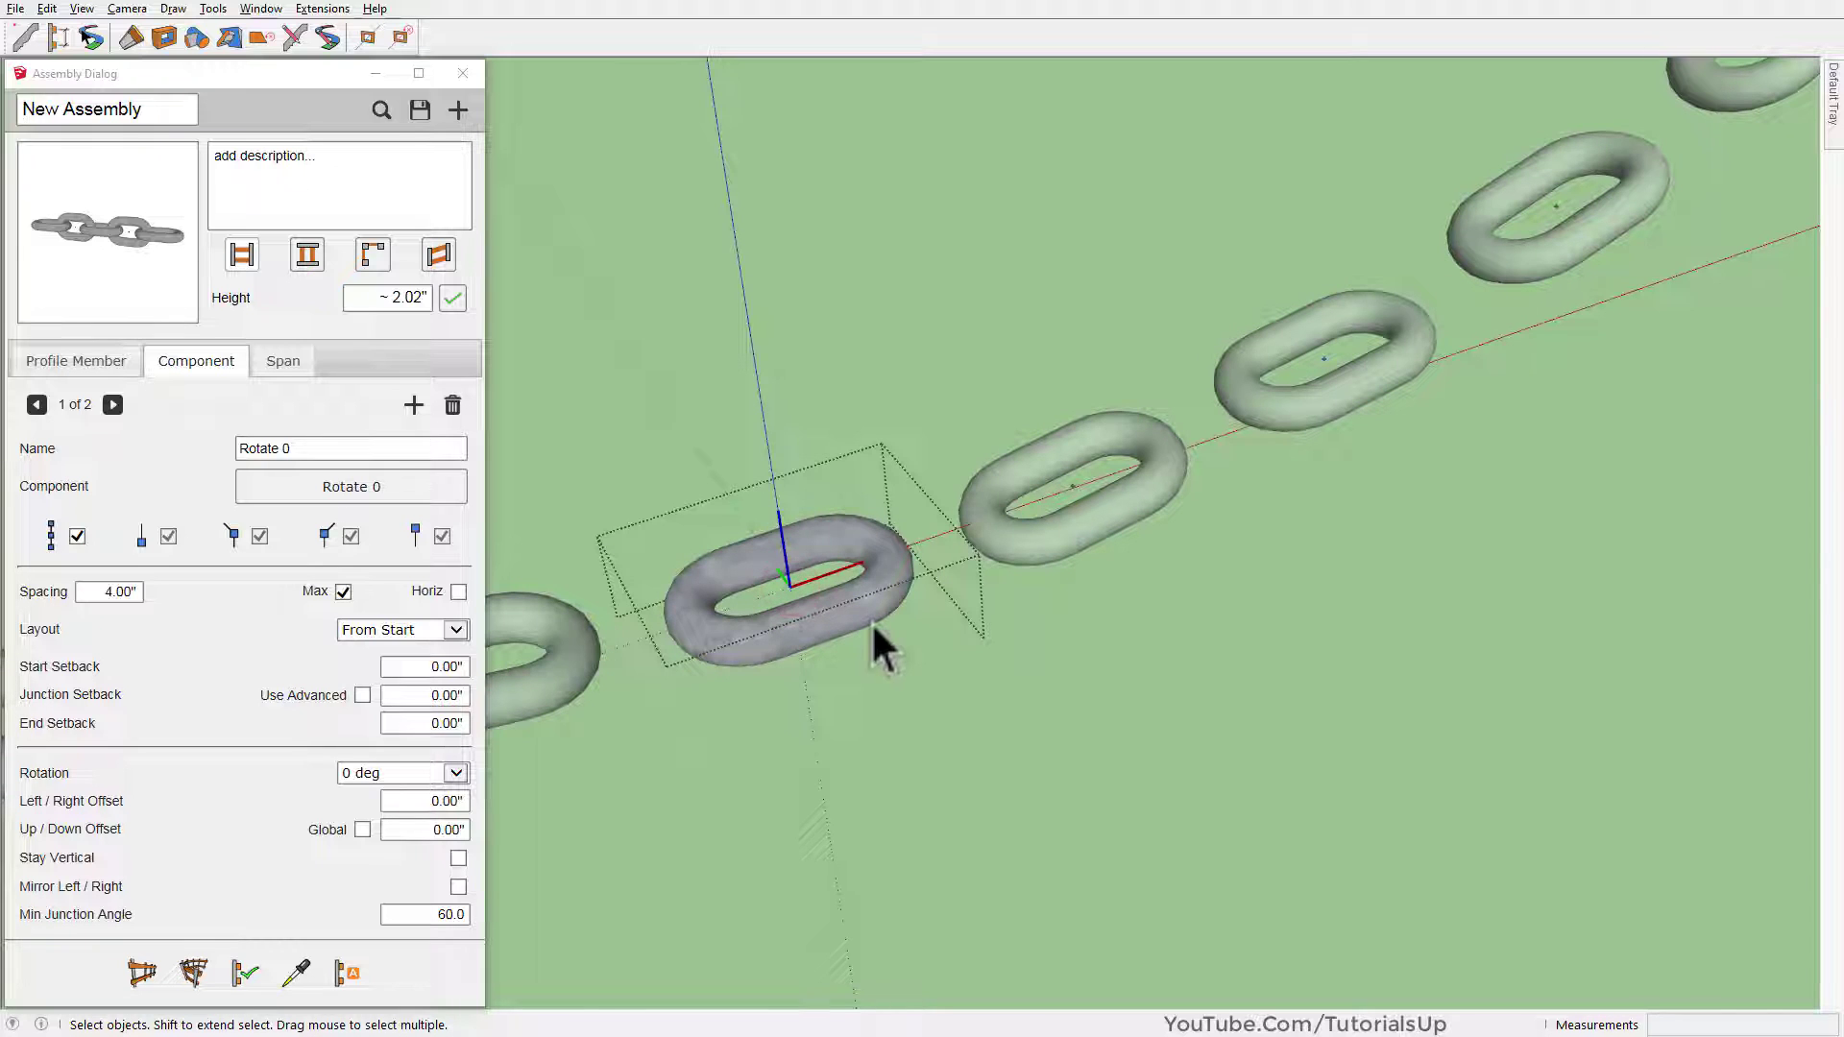
pyautogui.click(1033, 539)
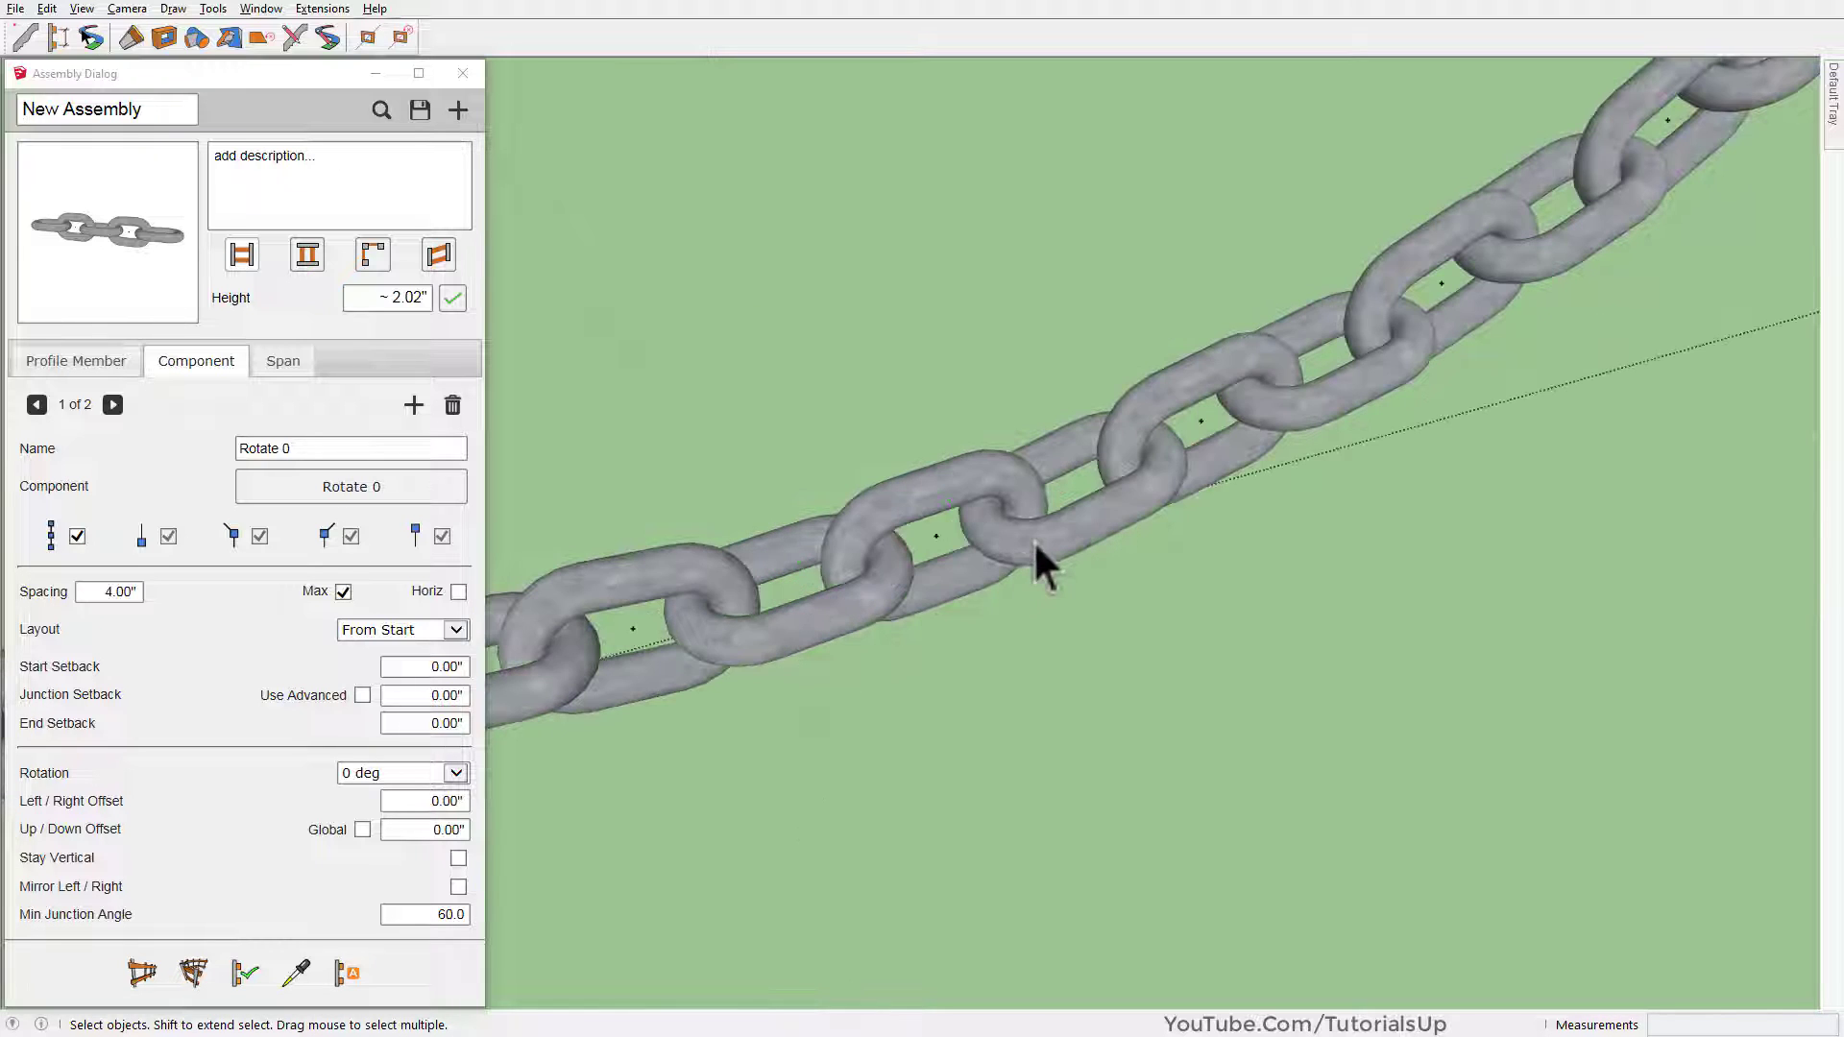
pyautogui.doubleClick(941, 578)
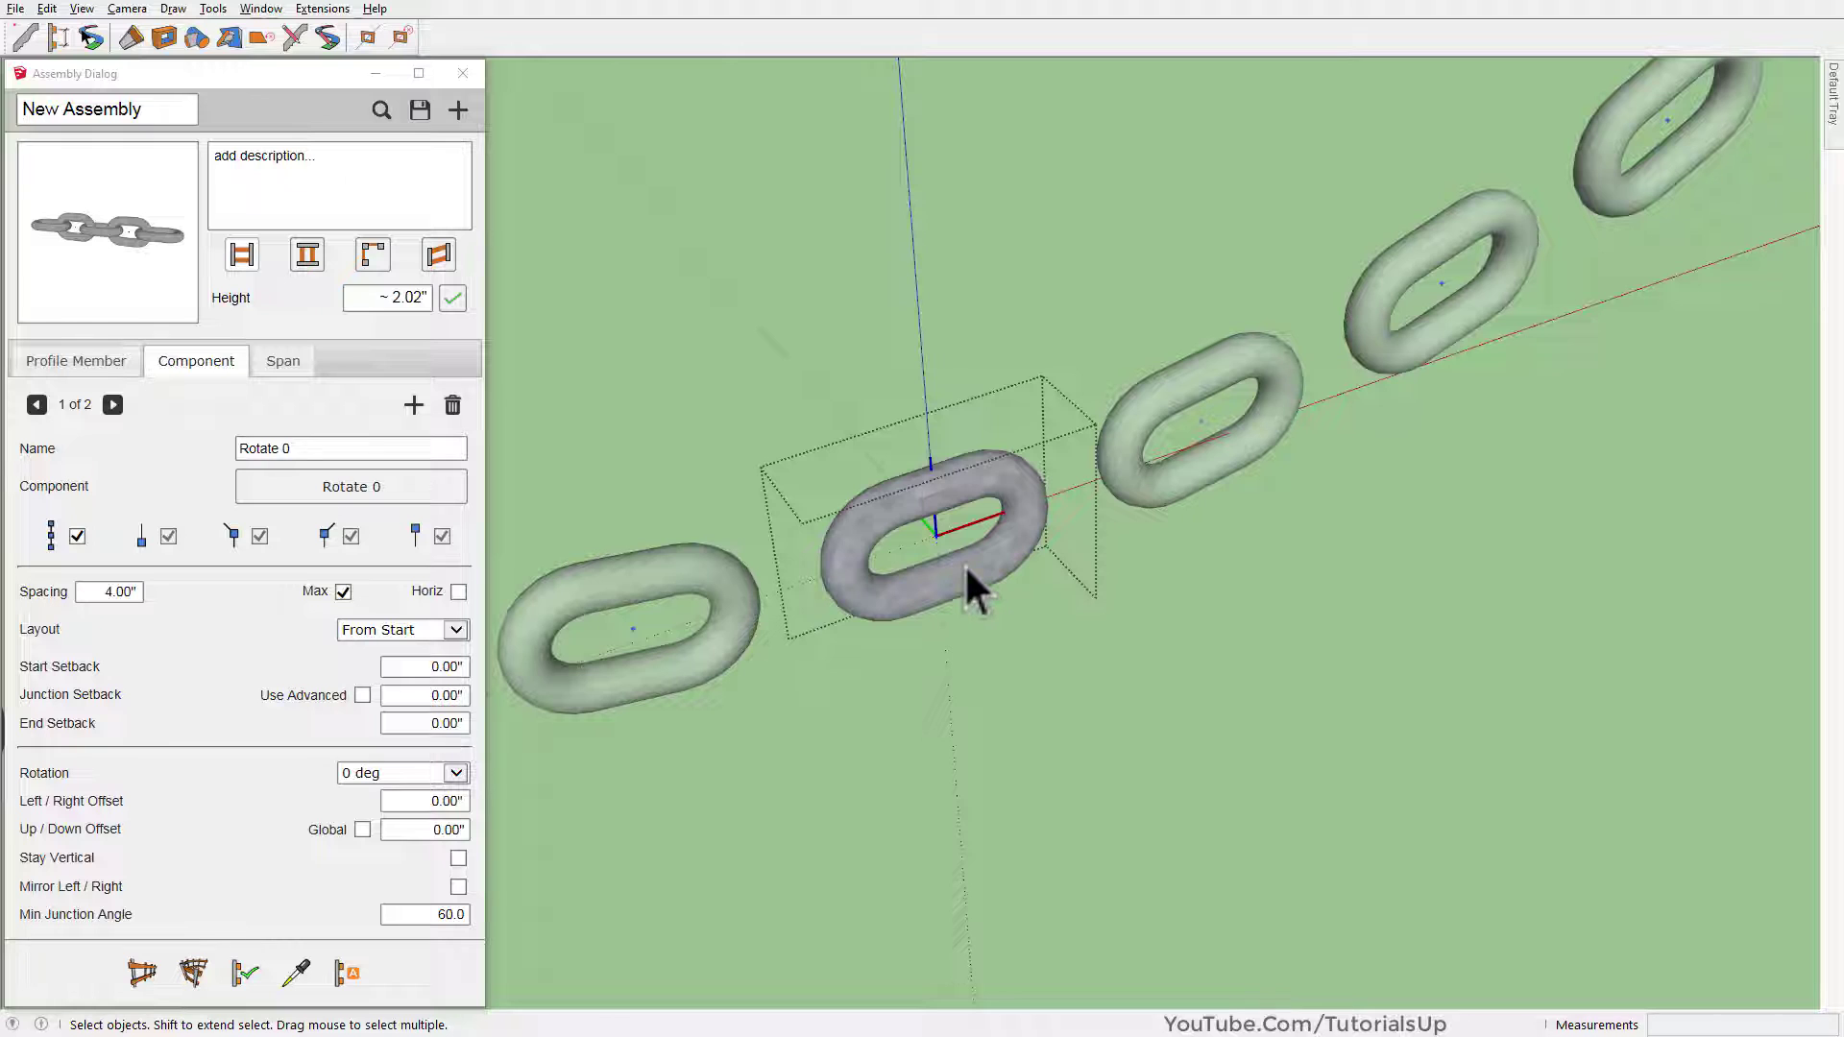
pyautogui.click(923, 609)
pyautogui.scroll(-3, 924, 609)
pyautogui.scroll(-3, 923, 608)
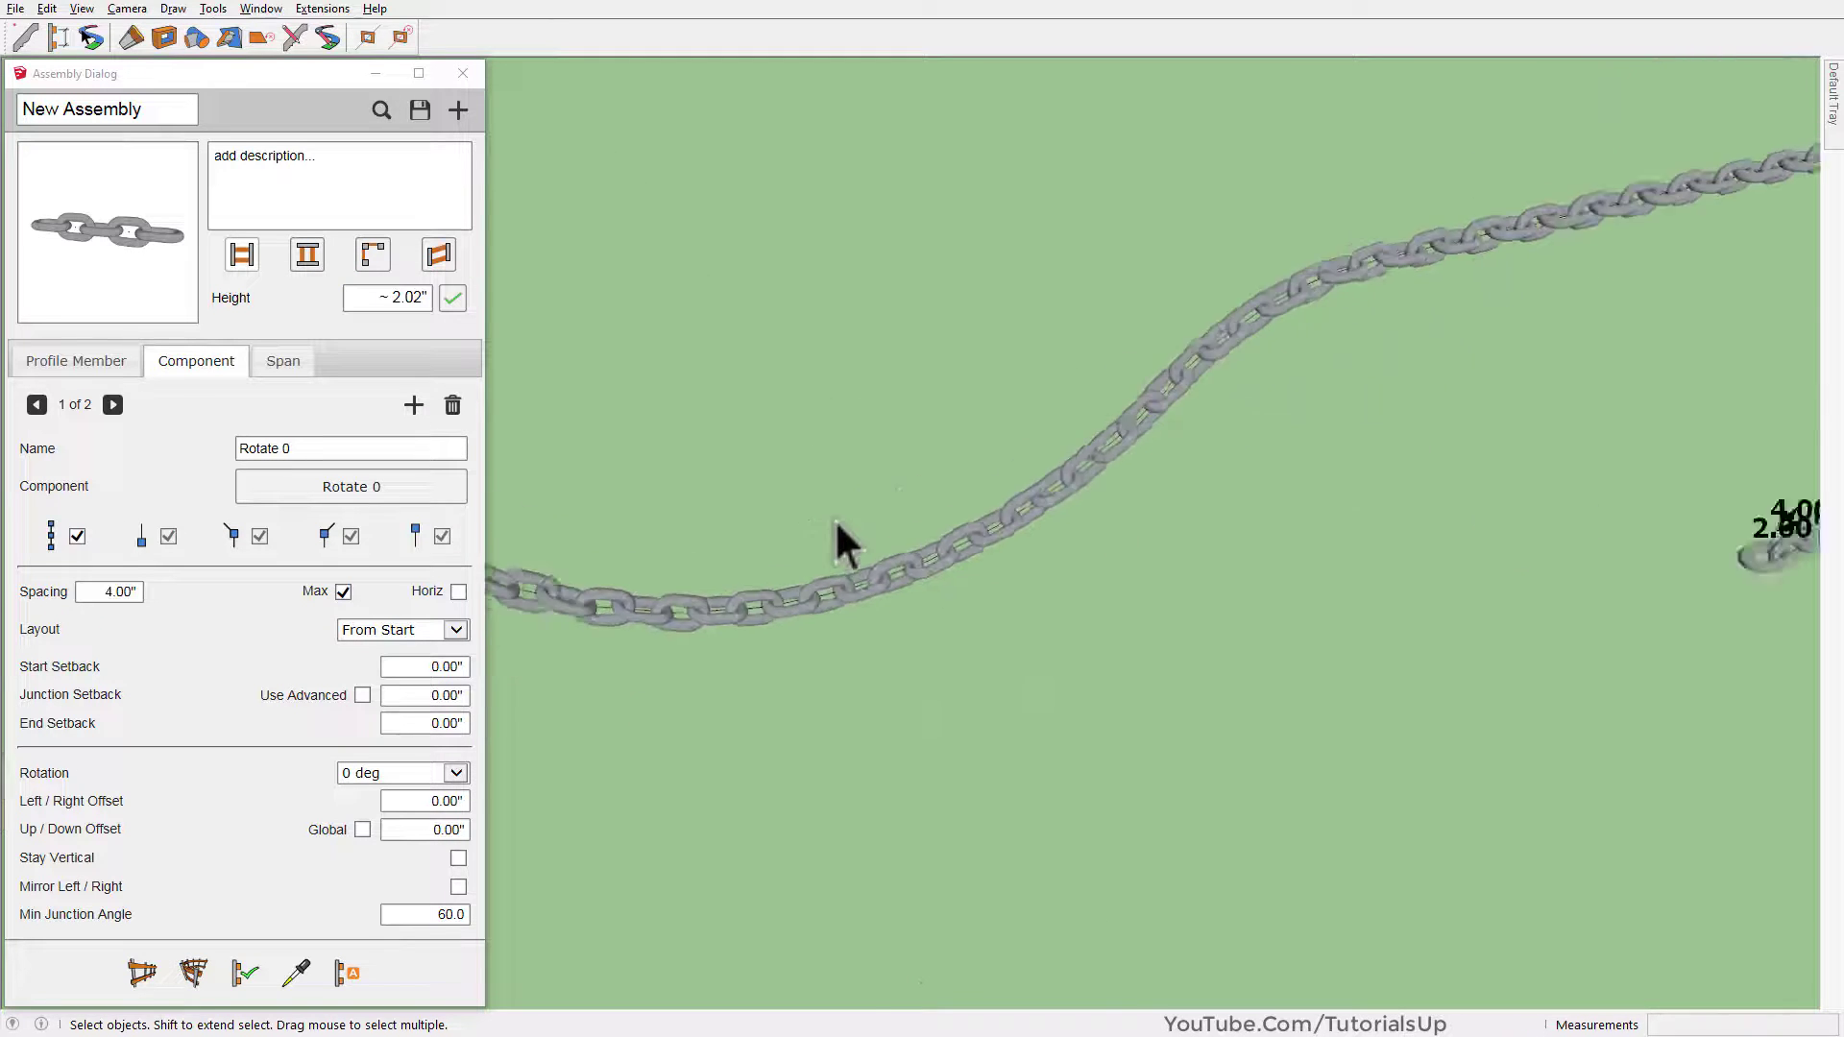
pyautogui.scroll(-3, 834, 518)
pyautogui.moveTo(1020, 475); pyautogui.dragTo(853, 672, button='middle')
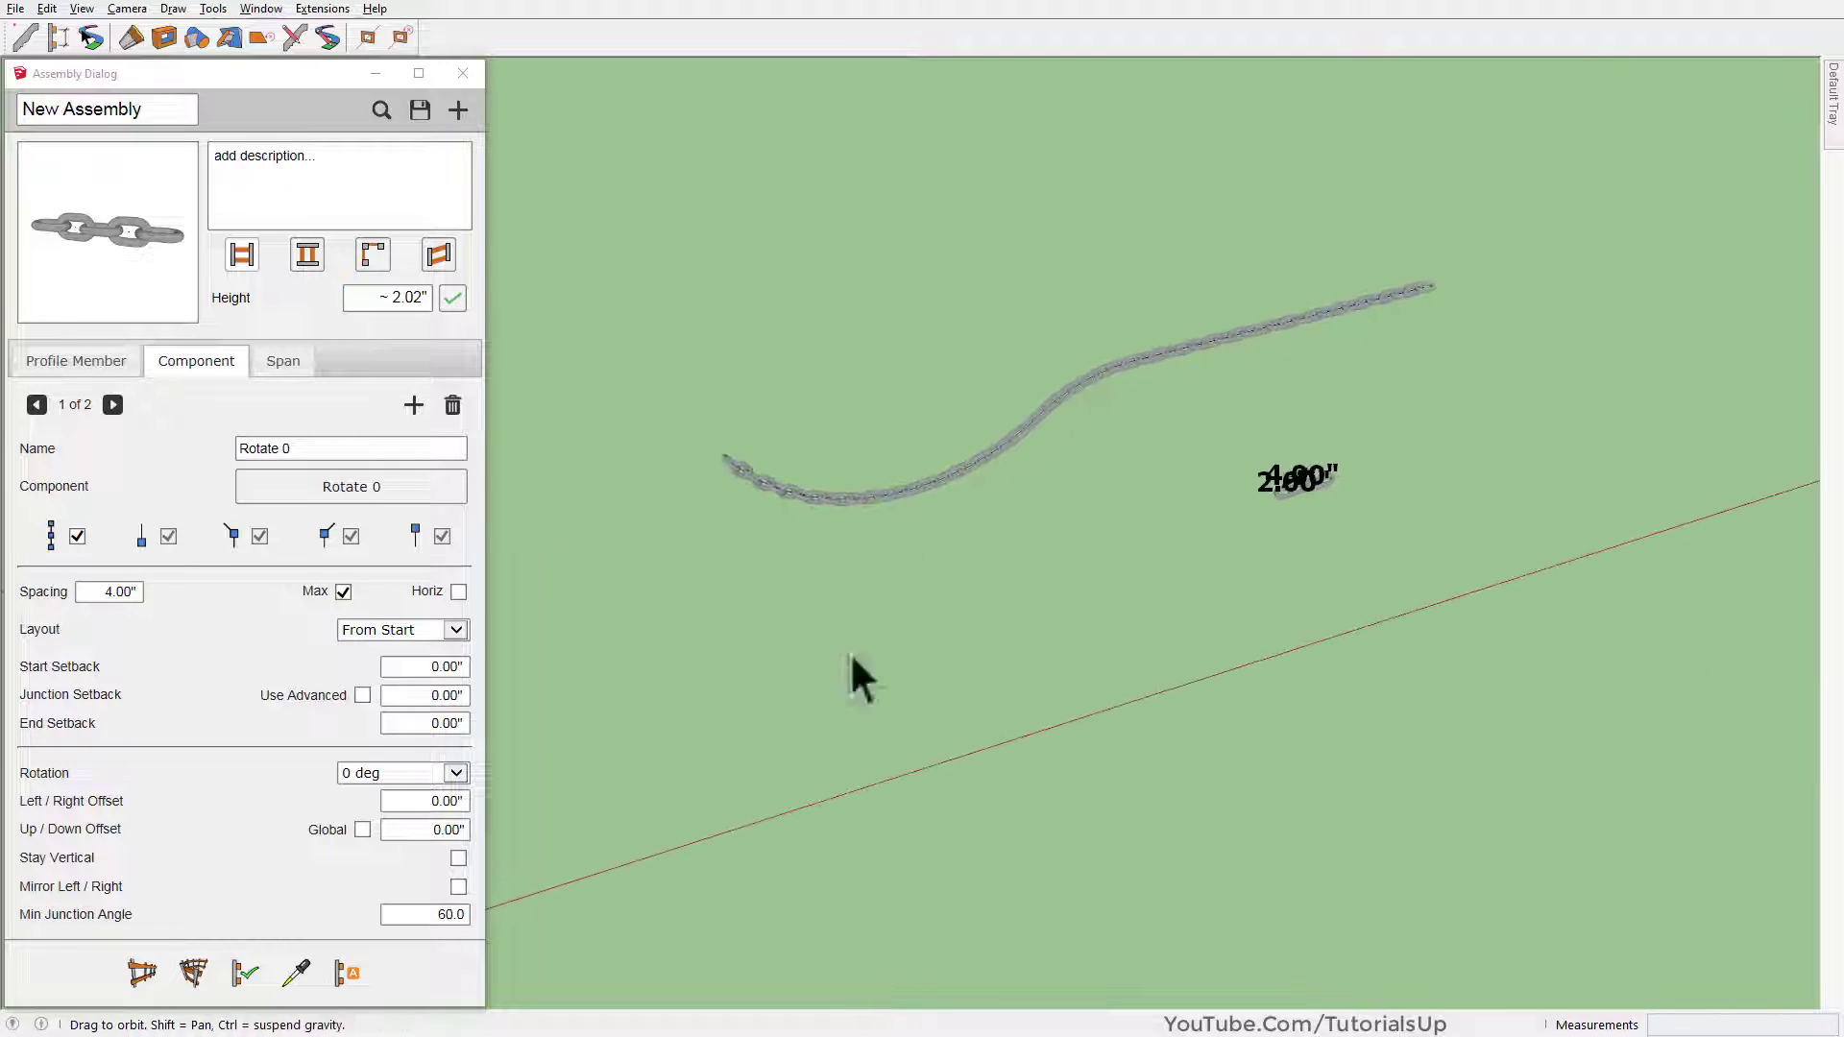
# Draw a new chain path from a start point through two bends to an end point
pyautogui.click(142, 973)
pyautogui.click(720, 702)
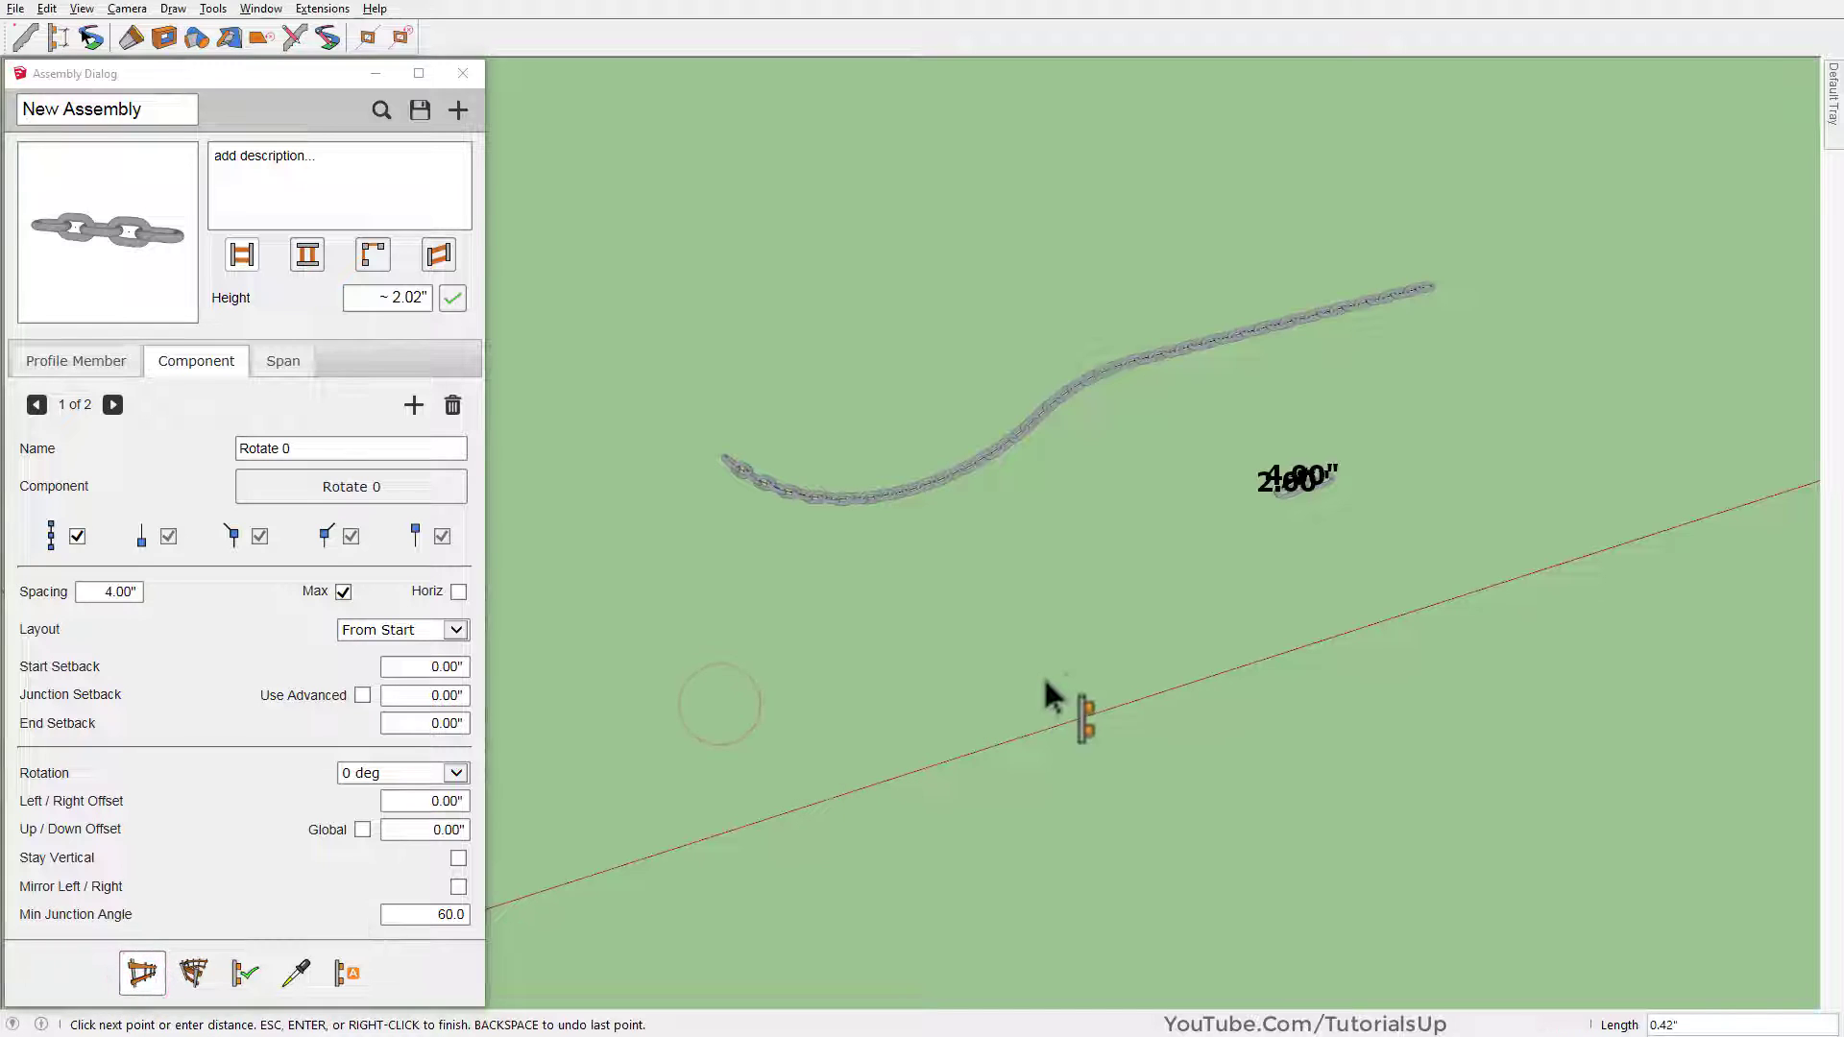
pyautogui.scroll(2, 1119, 672)
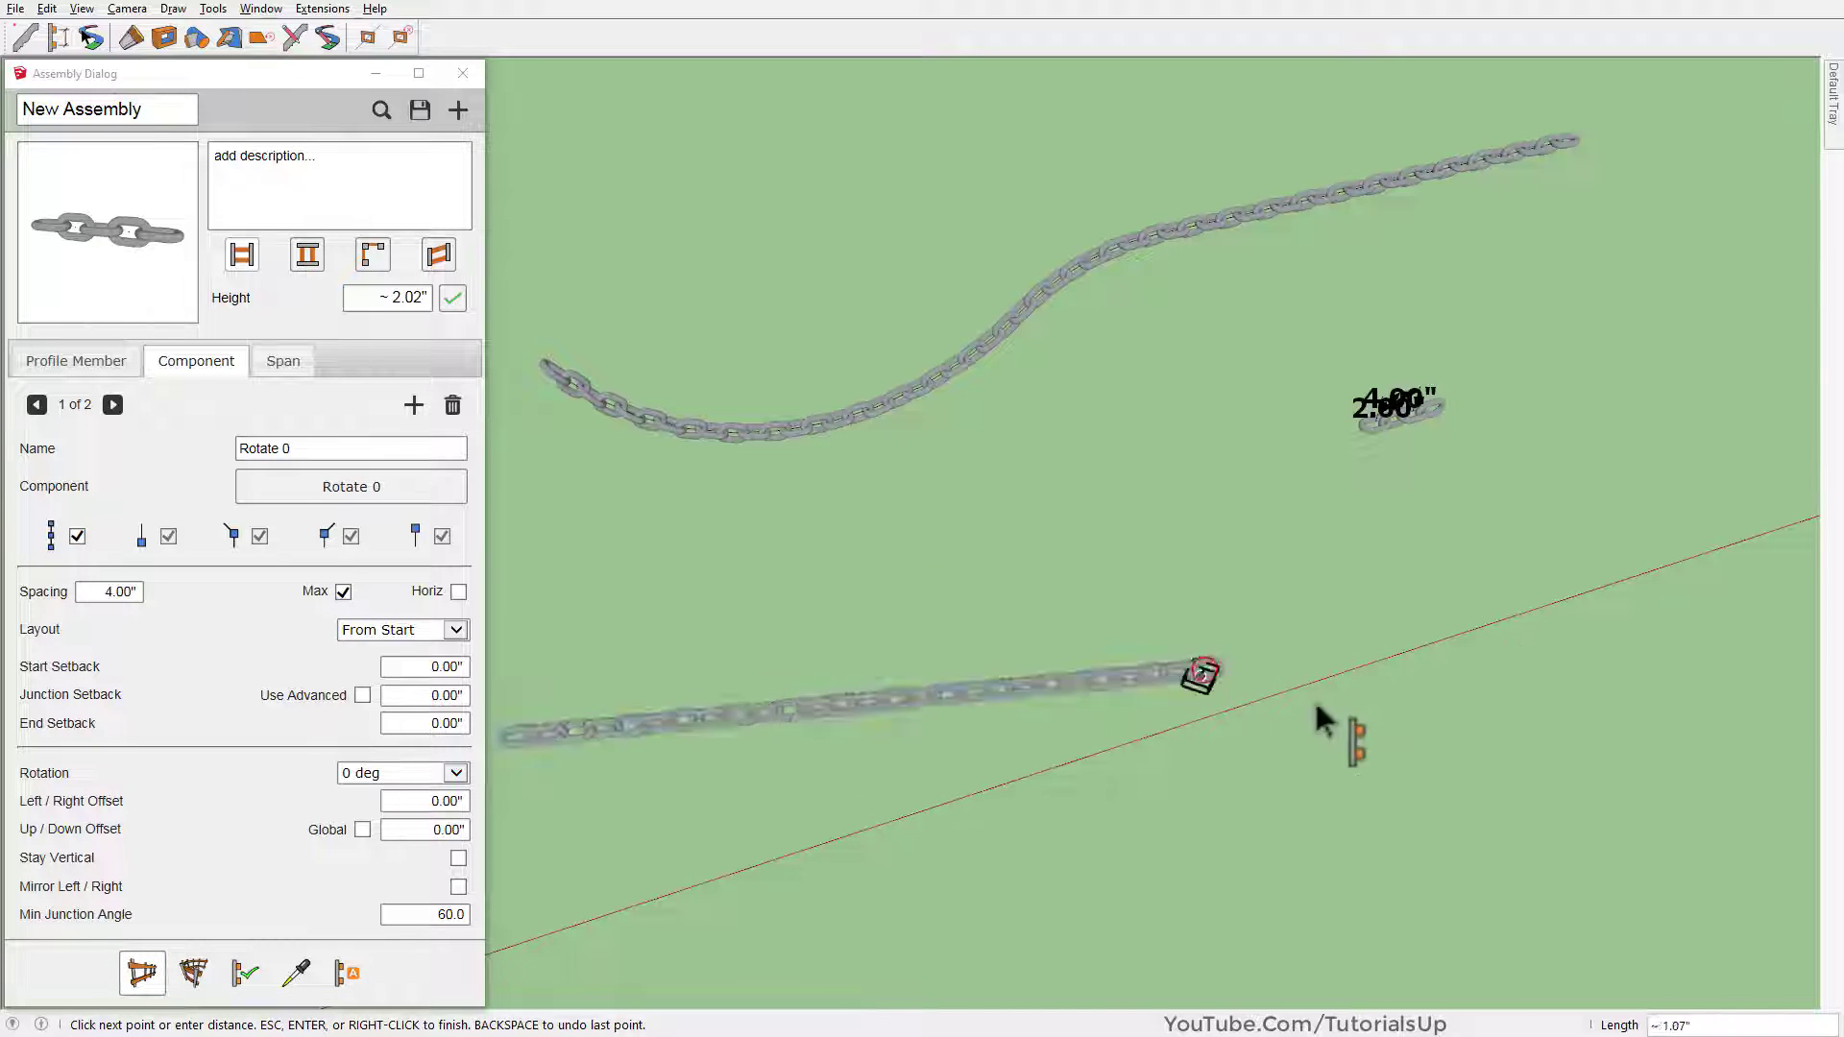
pyautogui.click(1776, 832)
pyautogui.scroll(-3, 803, 514)
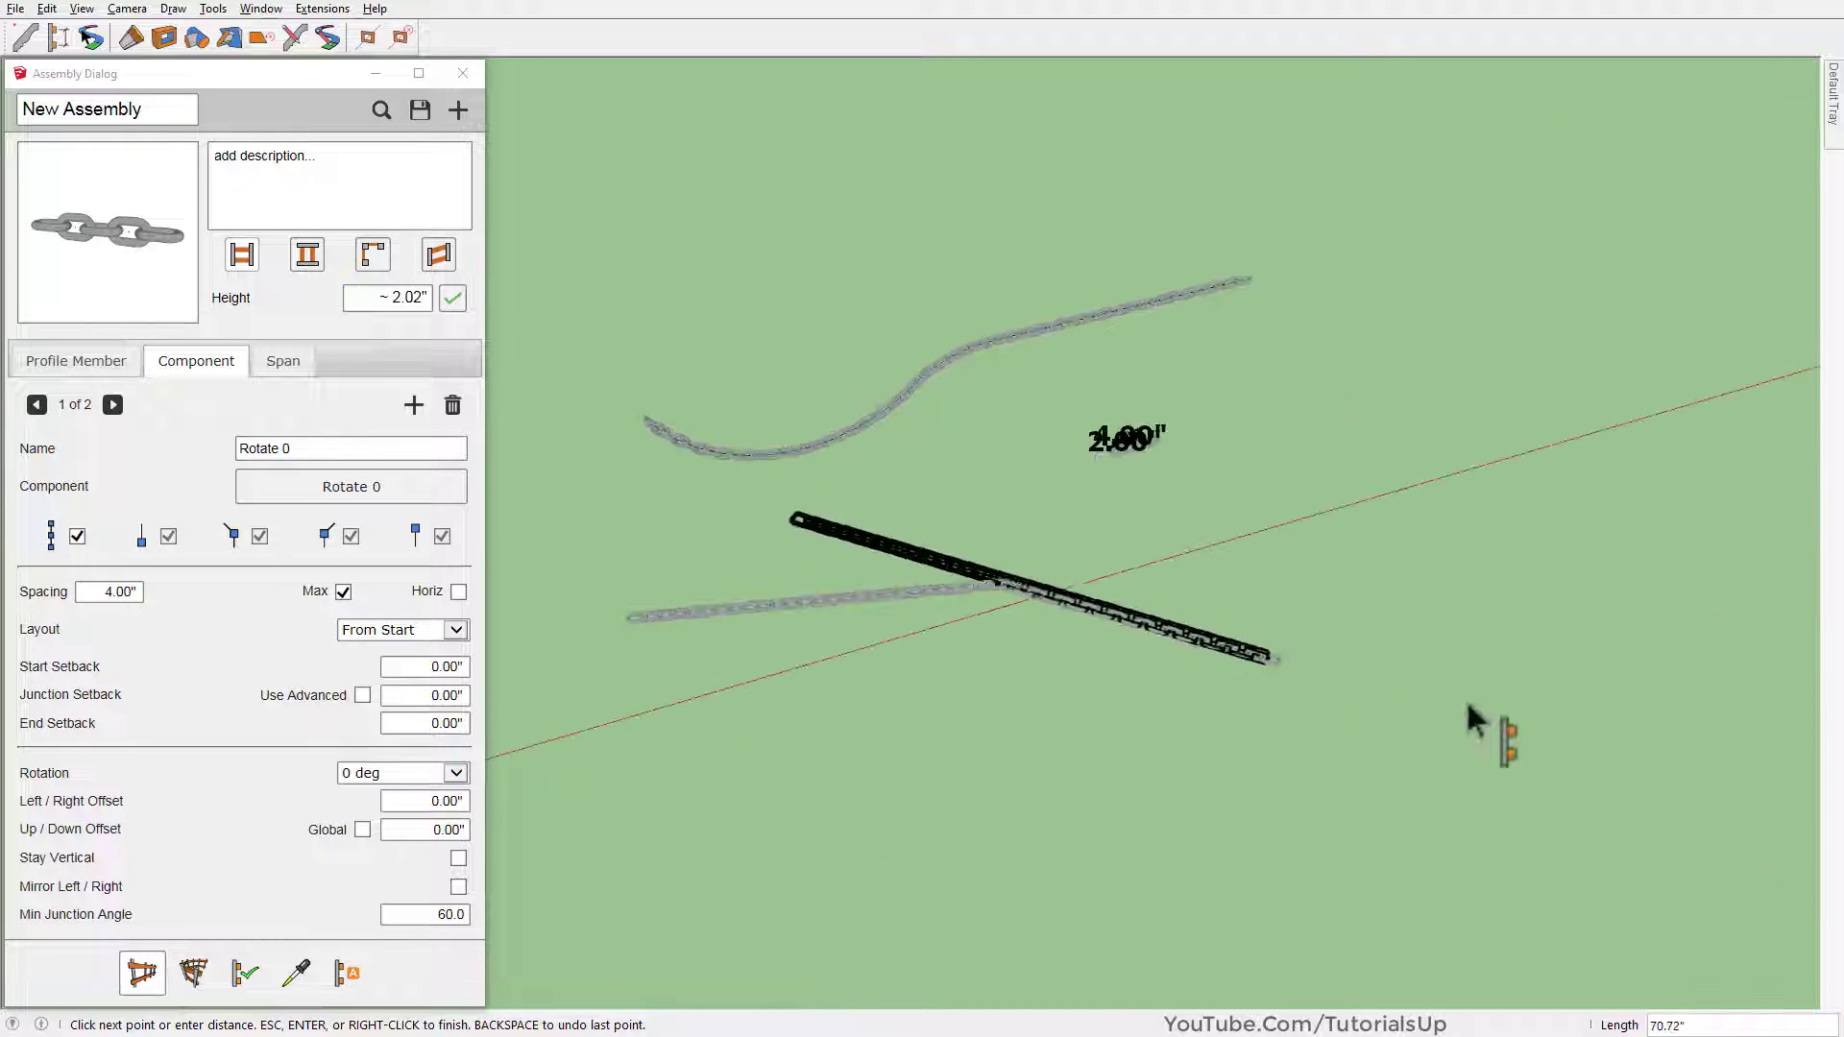
pyautogui.scroll(2, 1474, 720)
pyautogui.click(1152, 614)
pyautogui.click(1382, 854)
pyautogui.scroll(-2, 1516, 895)
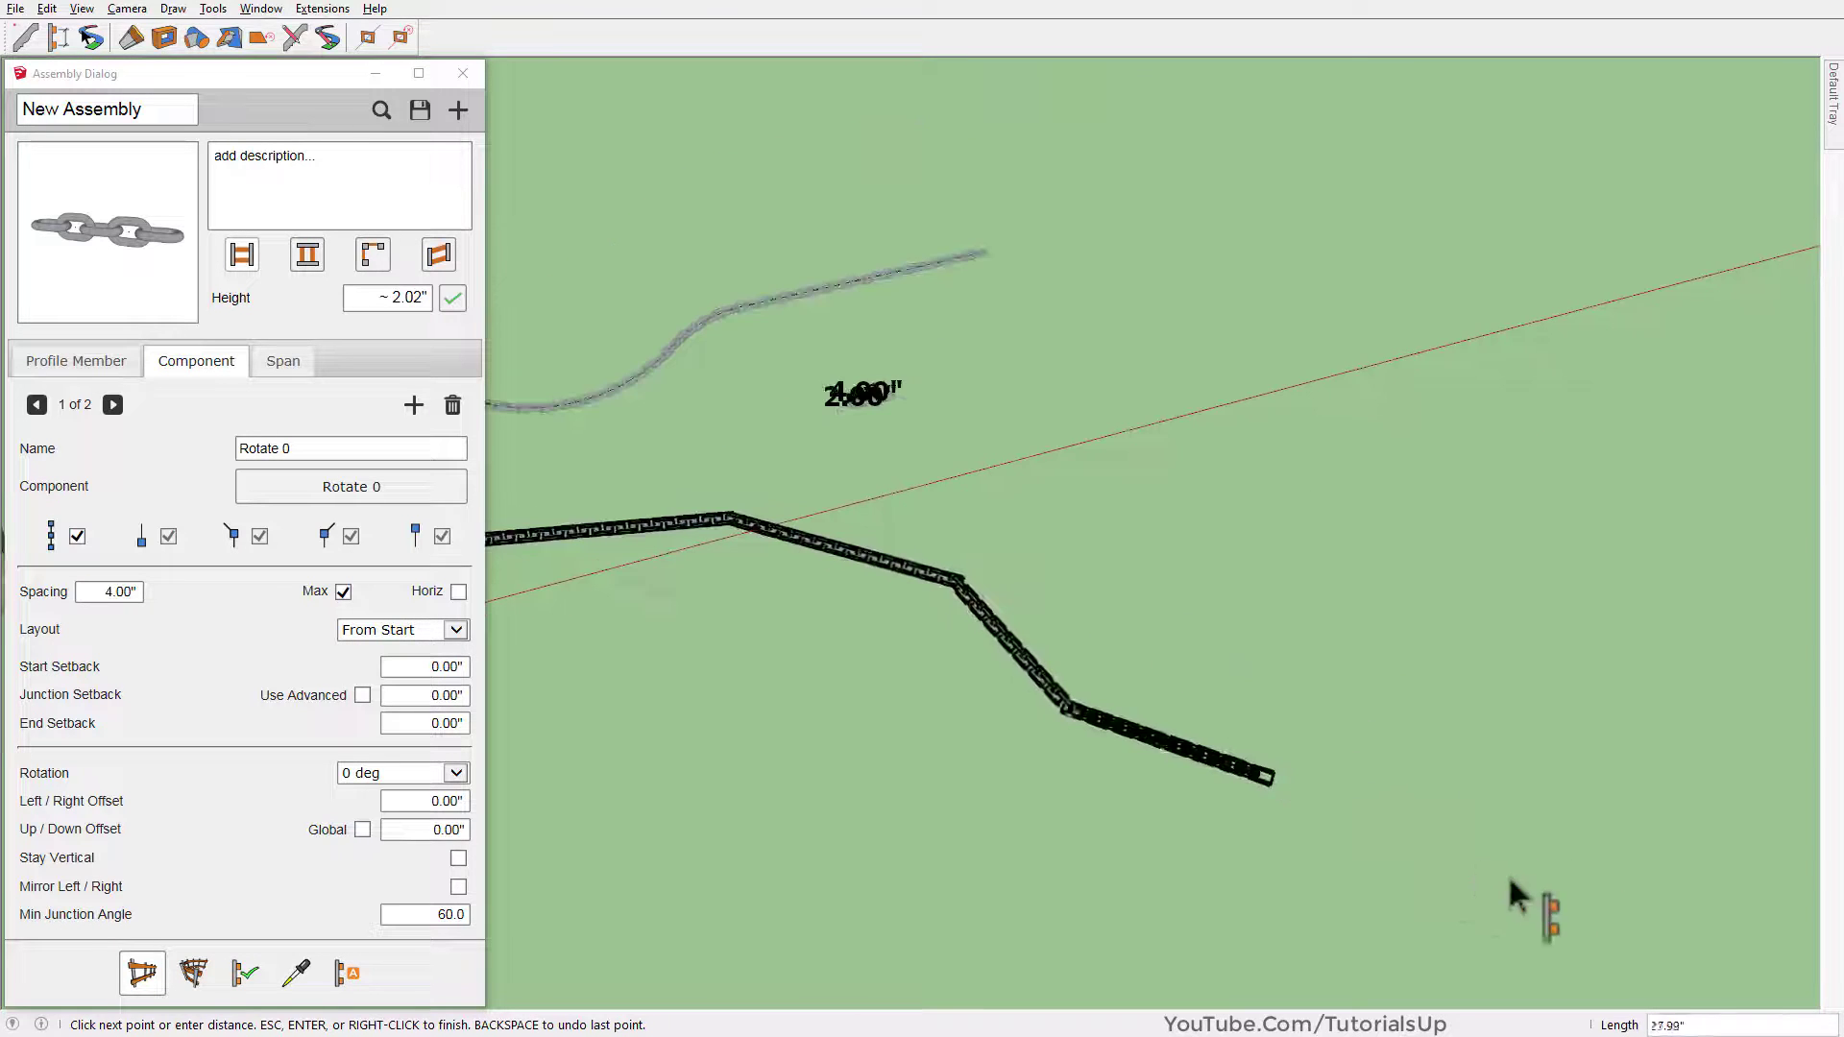
pyautogui.scroll(1, 1555, 922)
pyautogui.doubleClick(1459, 879)
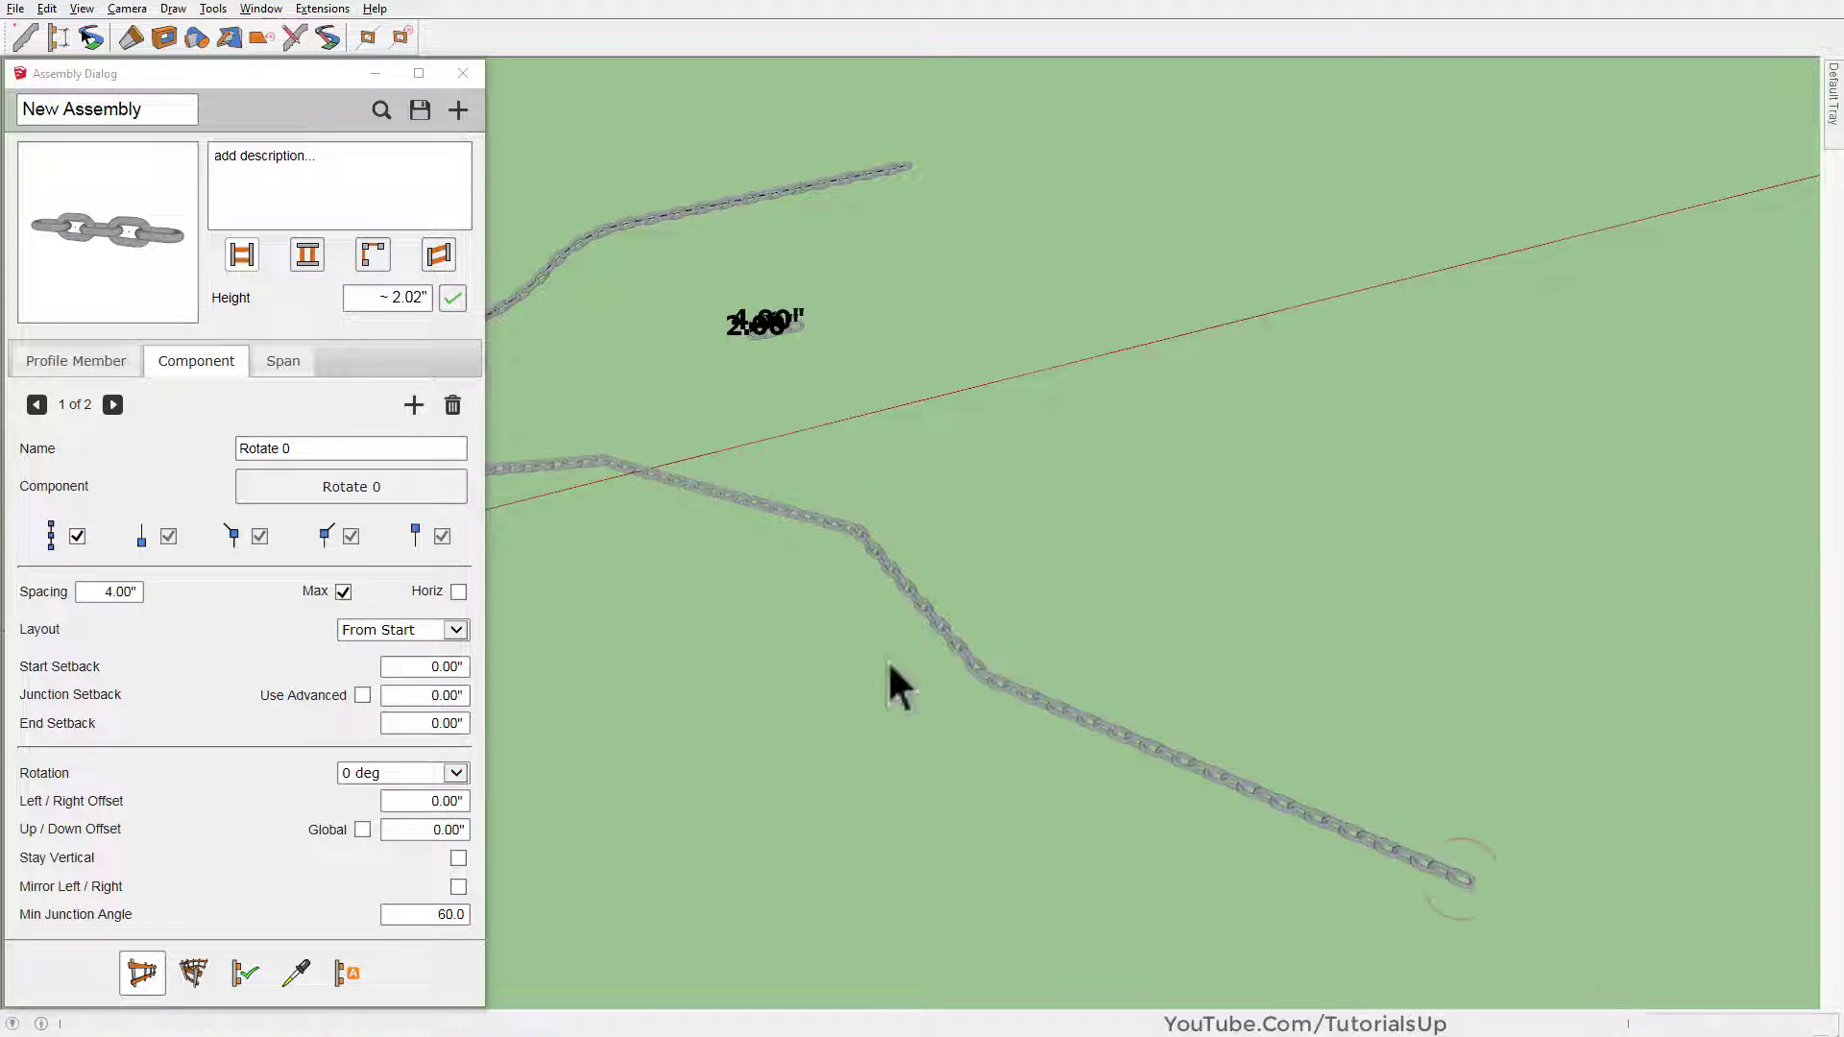
# Pan and orbit along the new chain to inspect it
pyautogui.scroll(3, 898, 686)
pyautogui.moveTo(975, 679)
pyautogui.keyDown('shift'); pyautogui.mouseDown(button='middle')
pyautogui.moveTo(688, 556)
pyautogui.moveTo(852, 514)
pyautogui.mouseUp(button='middle'); pyautogui.keyUp('shift')
pyautogui.scroll(2, 769, 507)
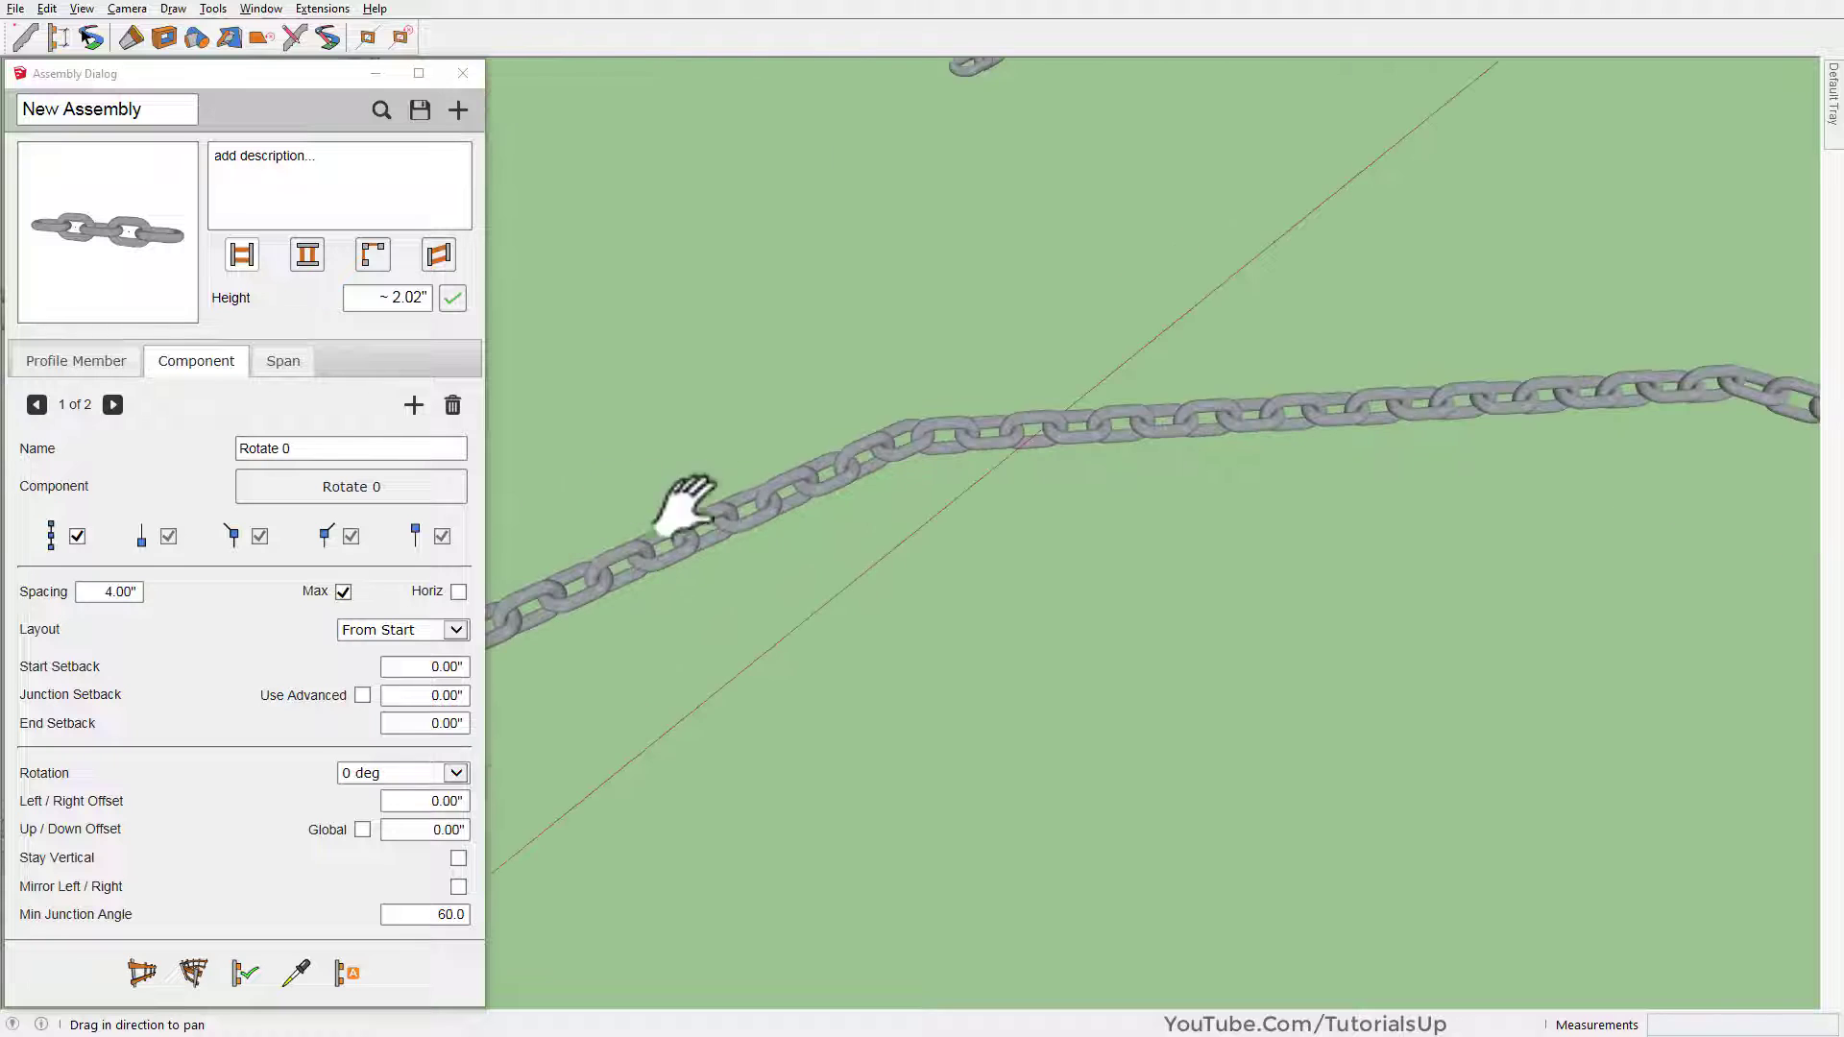
pyautogui.moveTo(686, 504)
pyautogui.keyDown('shift'); pyautogui.mouseDown(button='middle')
pyautogui.moveTo(901, 436)
pyautogui.moveTo(1114, 159)
pyautogui.moveTo(988, 658)
pyautogui.moveTo(867, 641)
pyautogui.moveTo(1206, 465)
pyautogui.moveTo(1061, 679)
pyautogui.mouseUp(button='middle'); pyautogui.keyUp('shift')
pyautogui.scroll(-3, 989, 658)
pyautogui.scroll(-3, 959, 646)
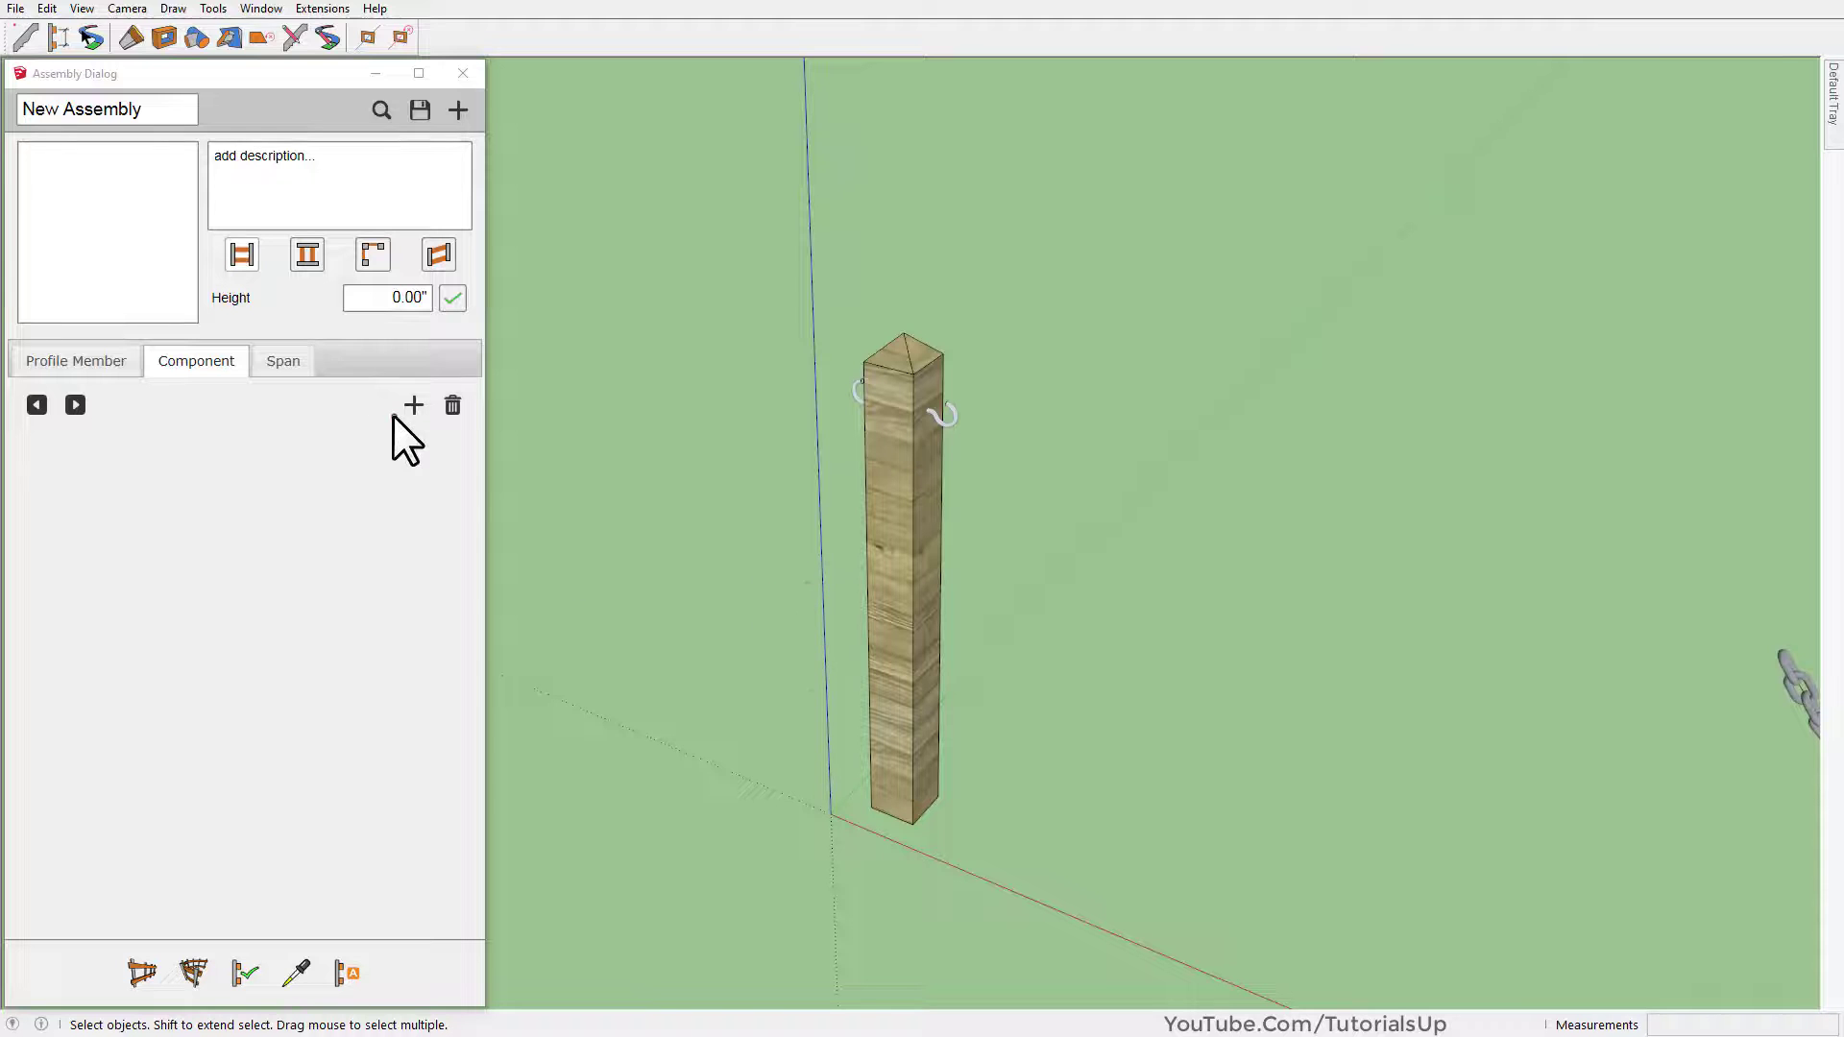
# Add a component named 'Post' using the wooden post picked from the model
pyautogui.click(413, 406)
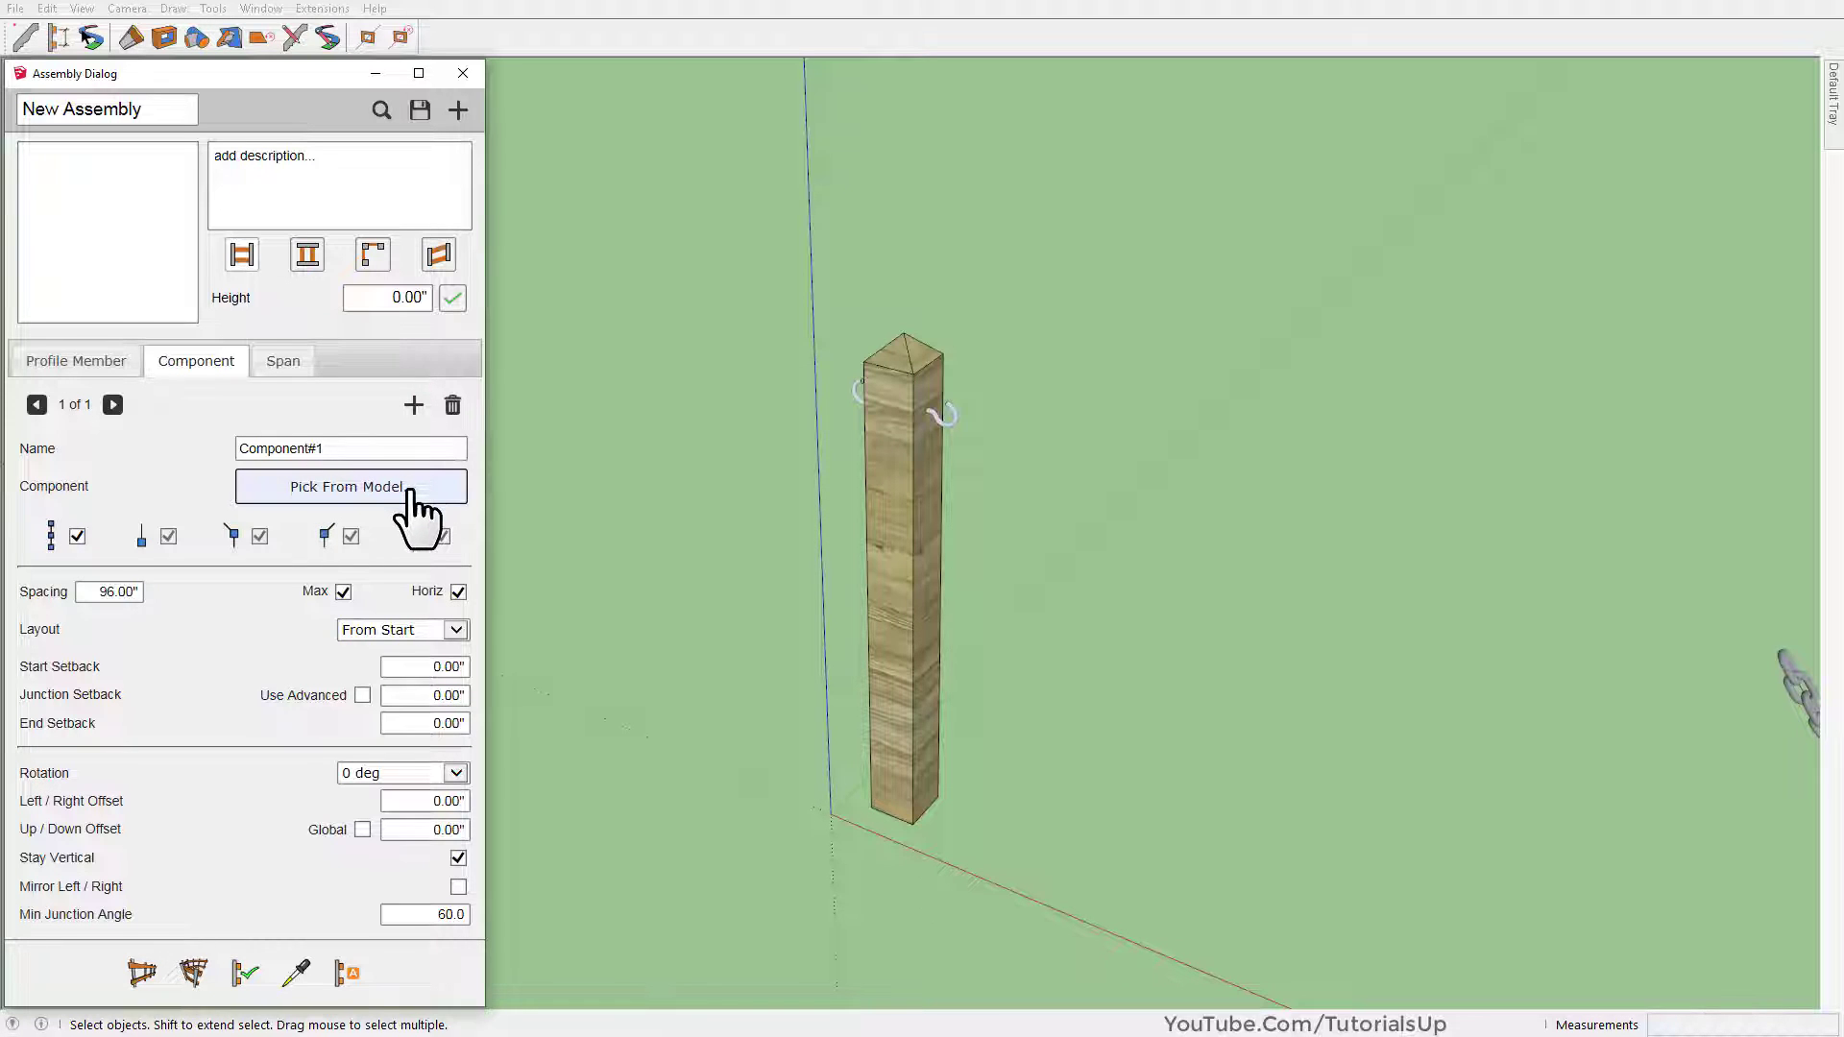
pyautogui.click(410, 488)
pyautogui.click(956, 475)
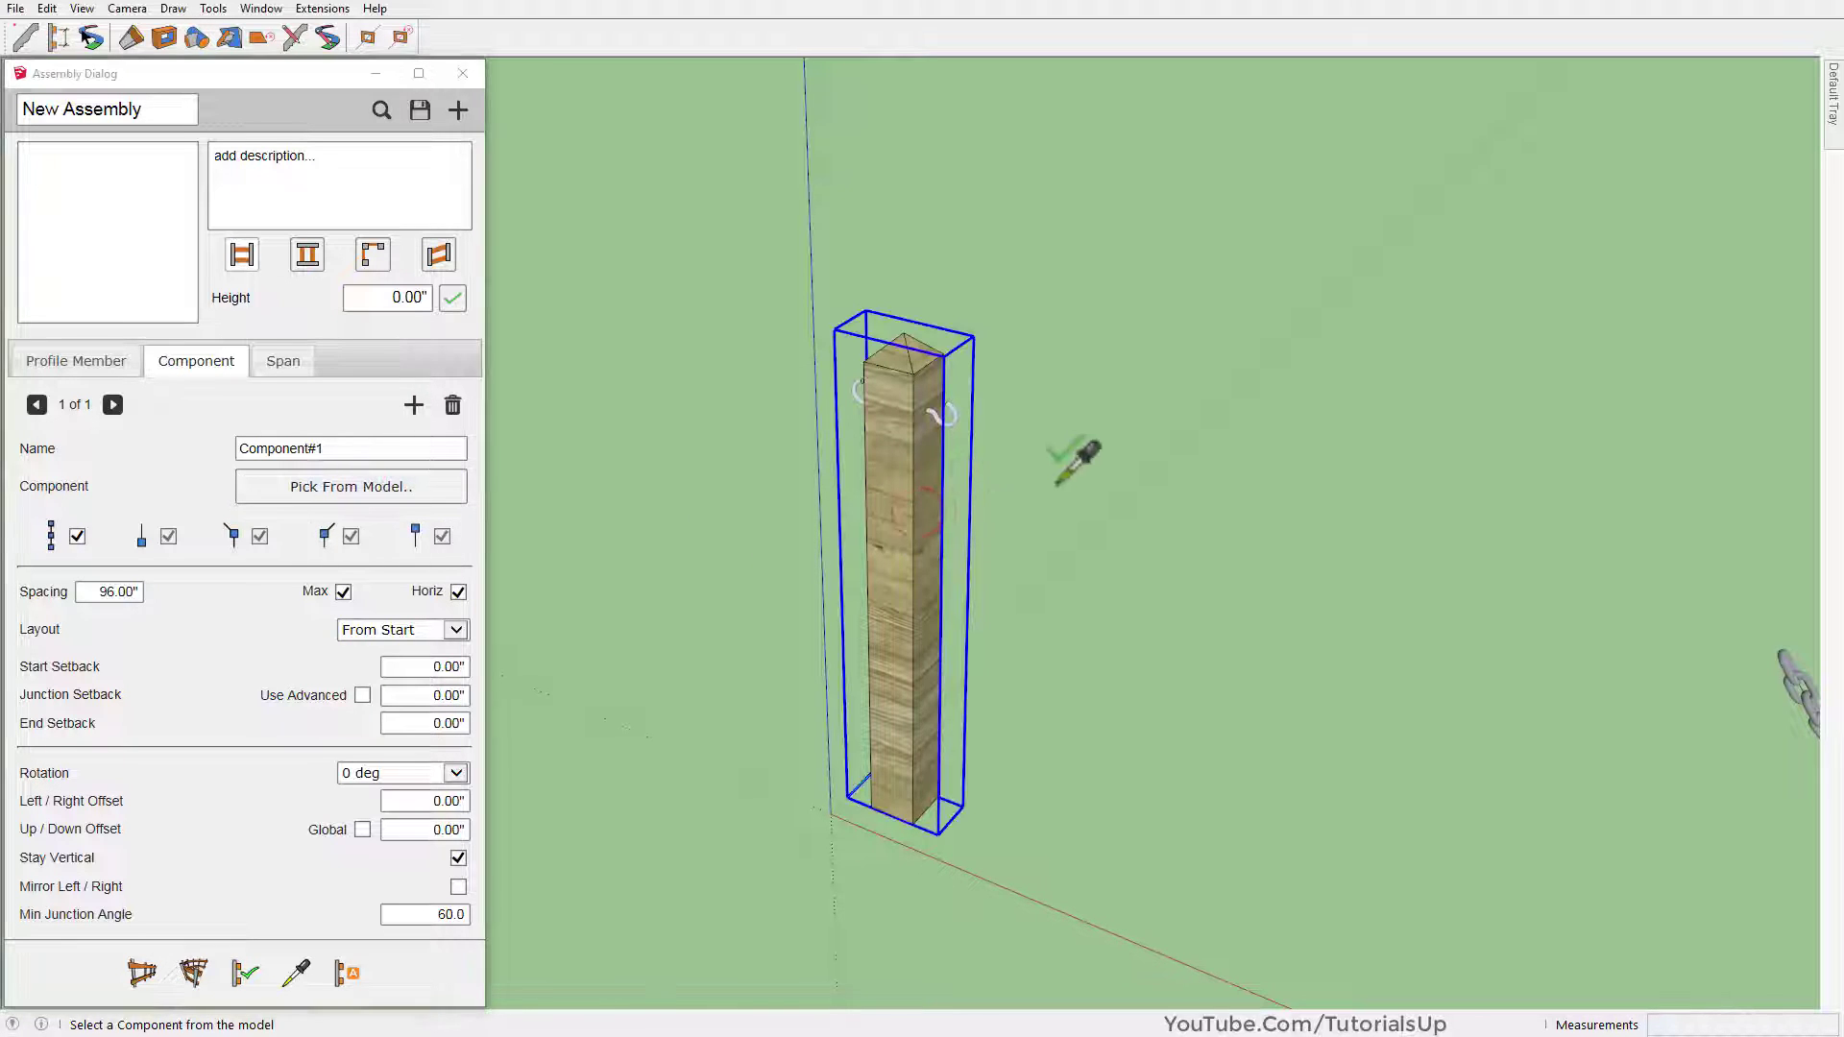
pyautogui.tripleClick(375, 451)
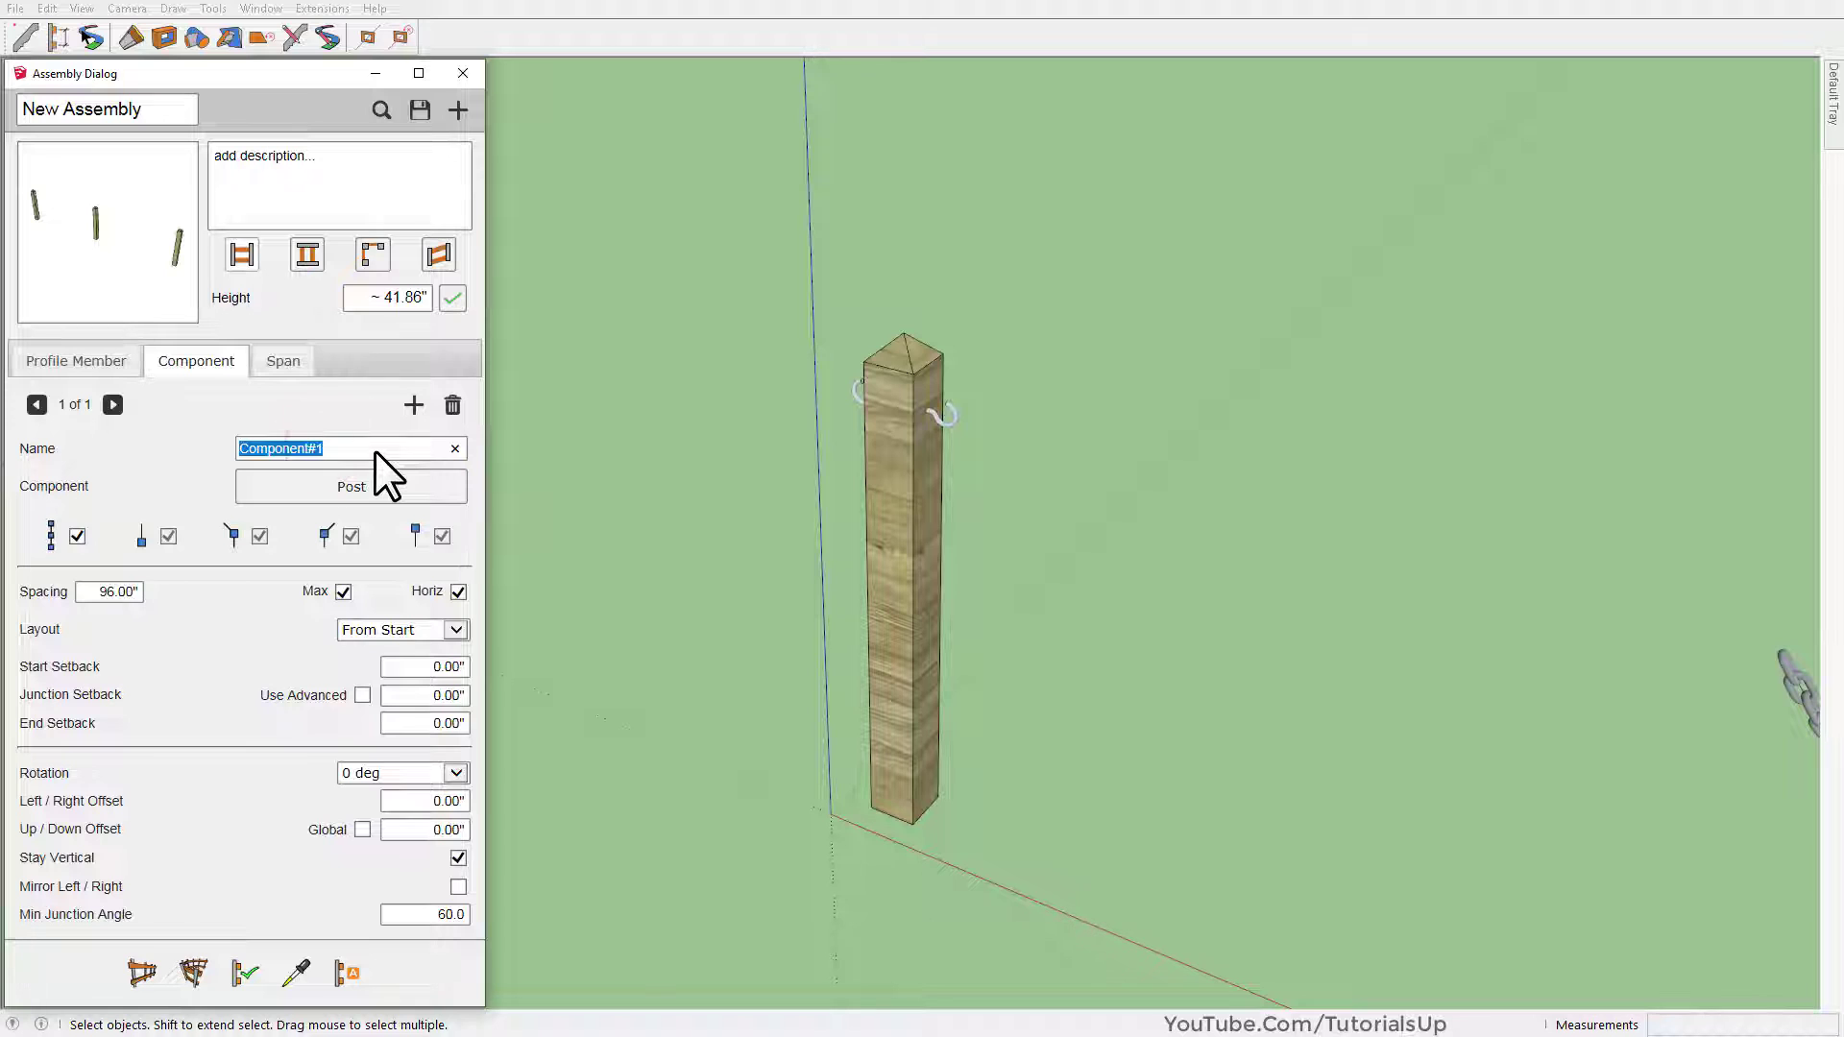
pyautogui.write('Post')
pyautogui.press('Return')
# Zoom out and window-select the multi-bend path with the arc bump
pyautogui.click(589, 488)
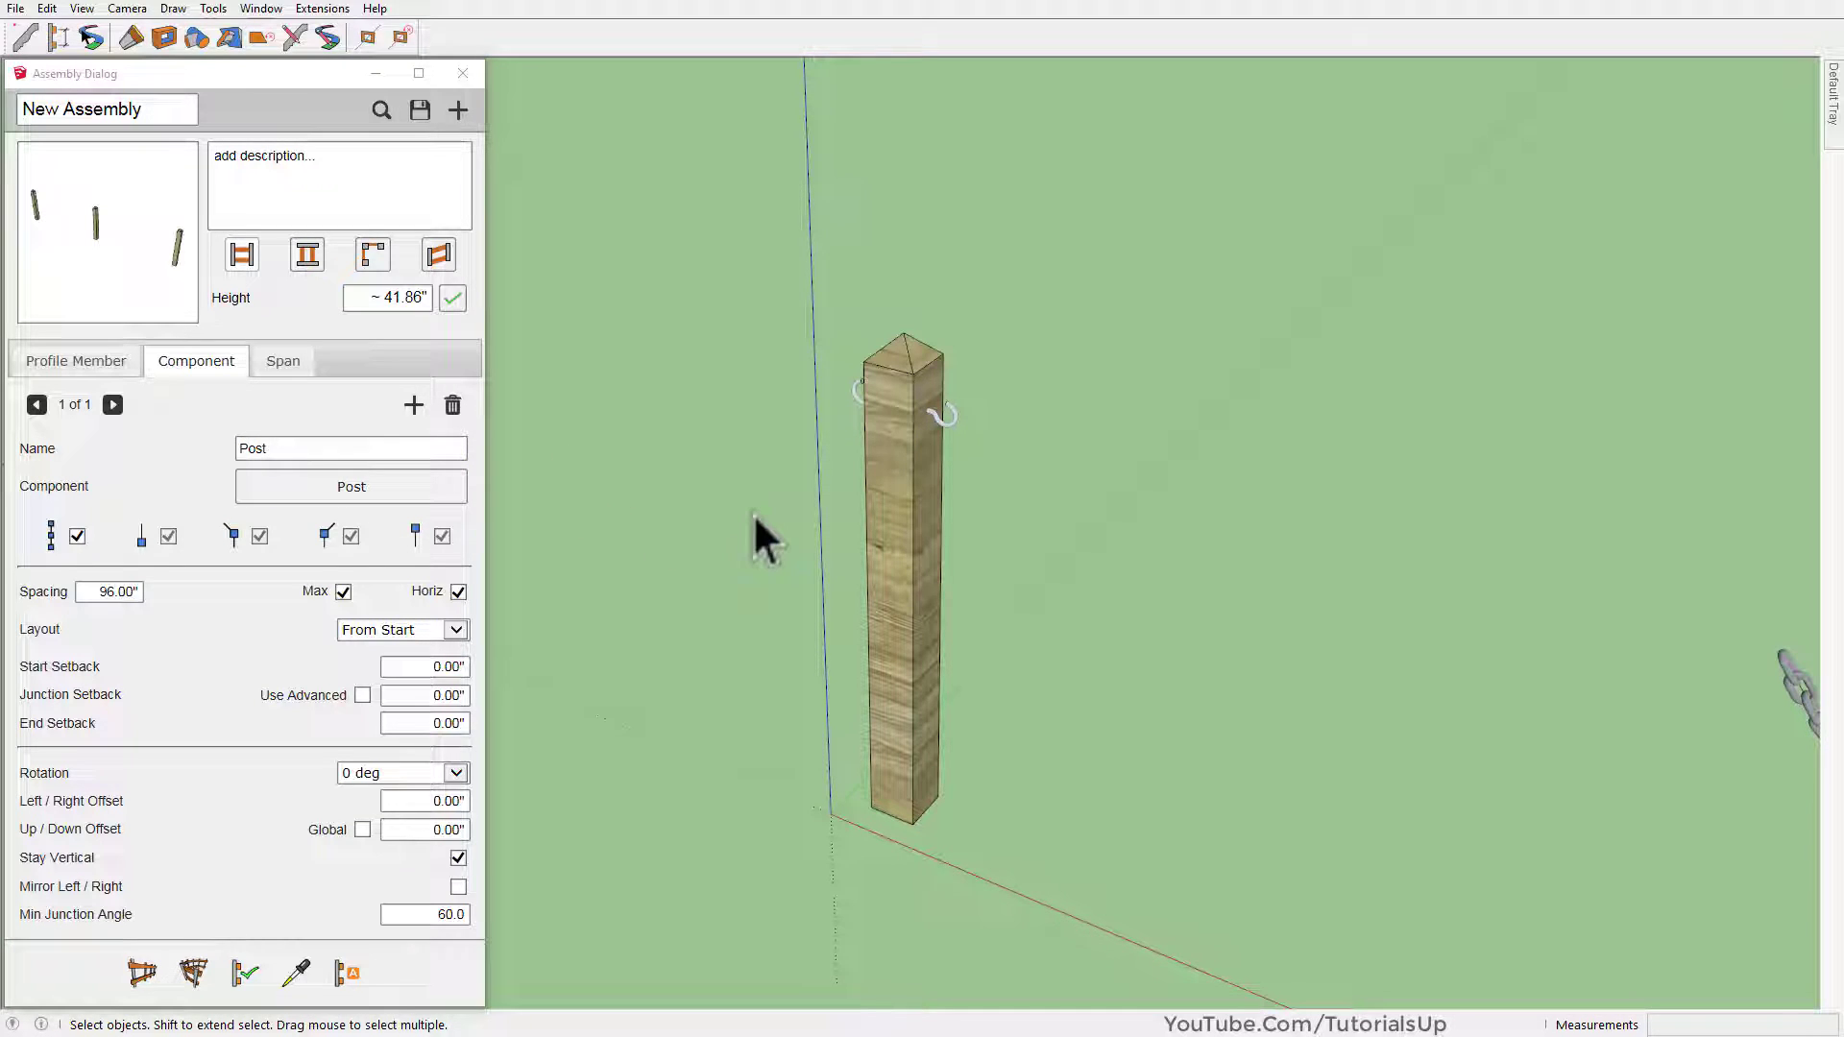
pyautogui.scroll(-1, 759, 538)
pyautogui.scroll(-2, 699, 584)
pyautogui.scroll(-3, 699, 596)
pyautogui.scroll(-1, 816, 605)
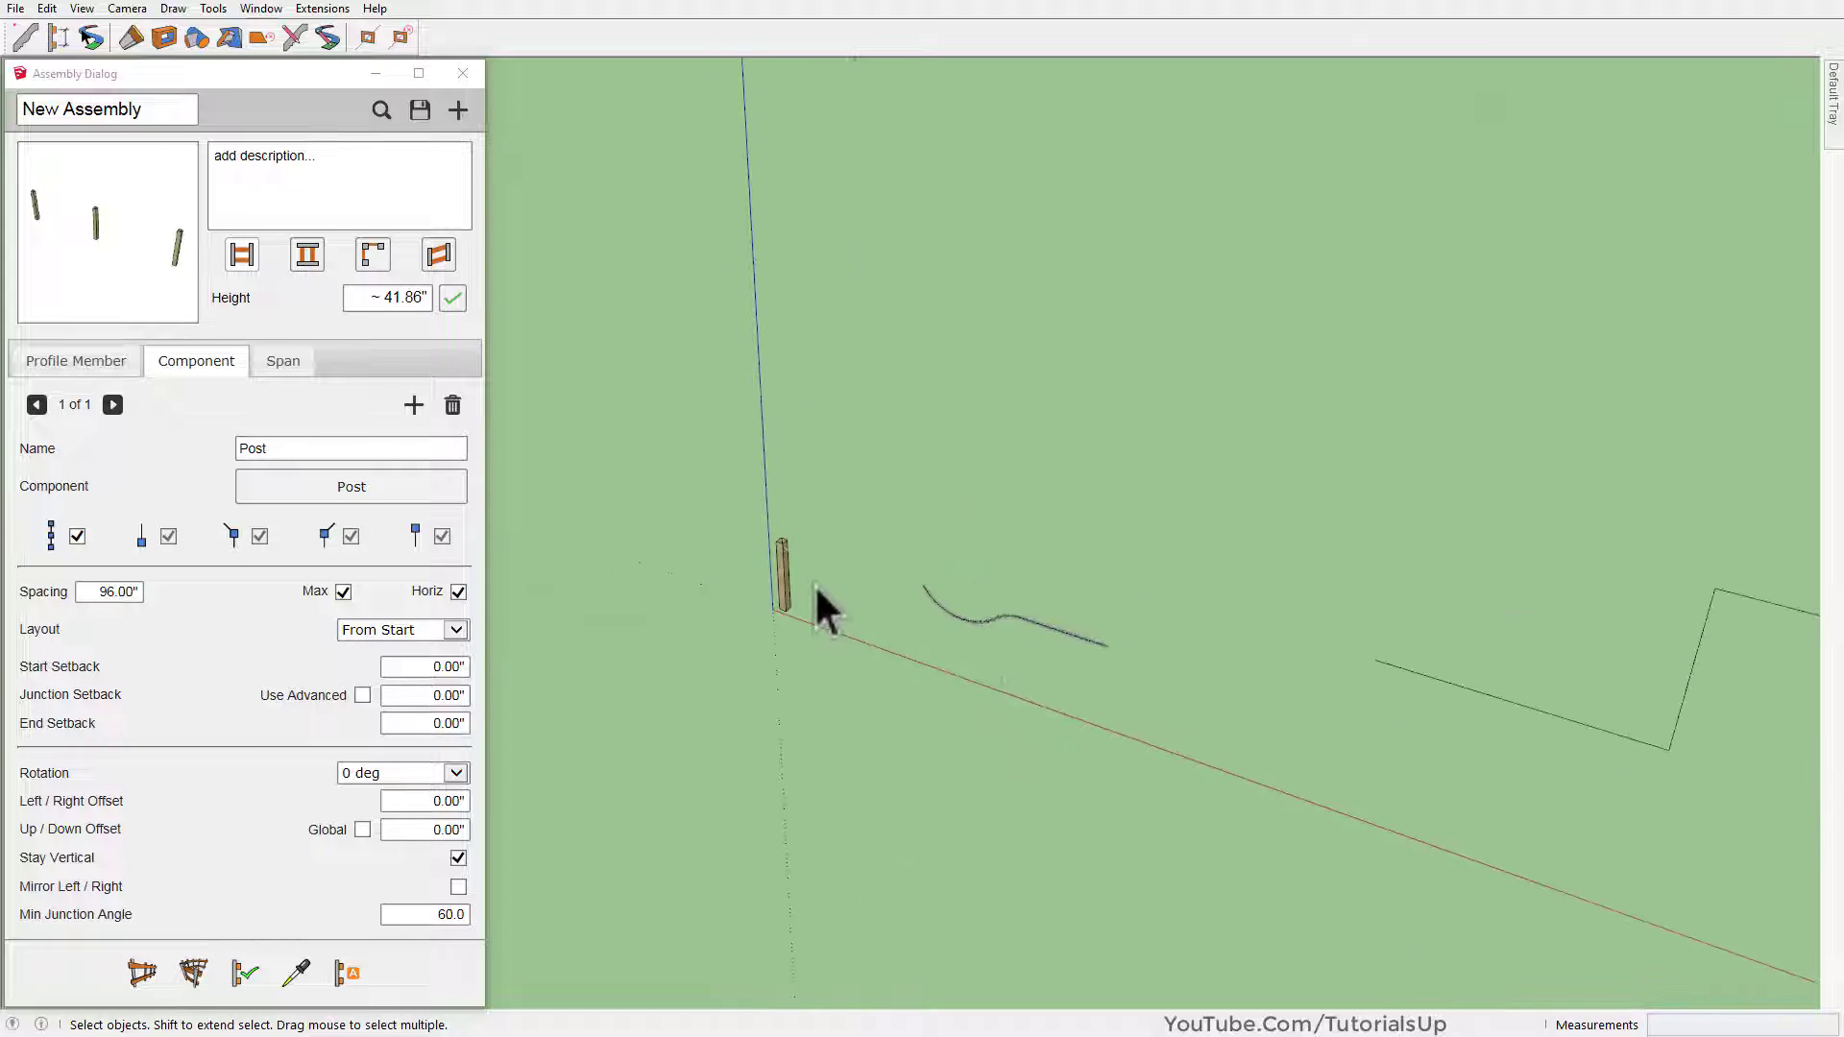
pyautogui.scroll(-2, 766, 679)
pyautogui.scroll(3, 1296, 715)
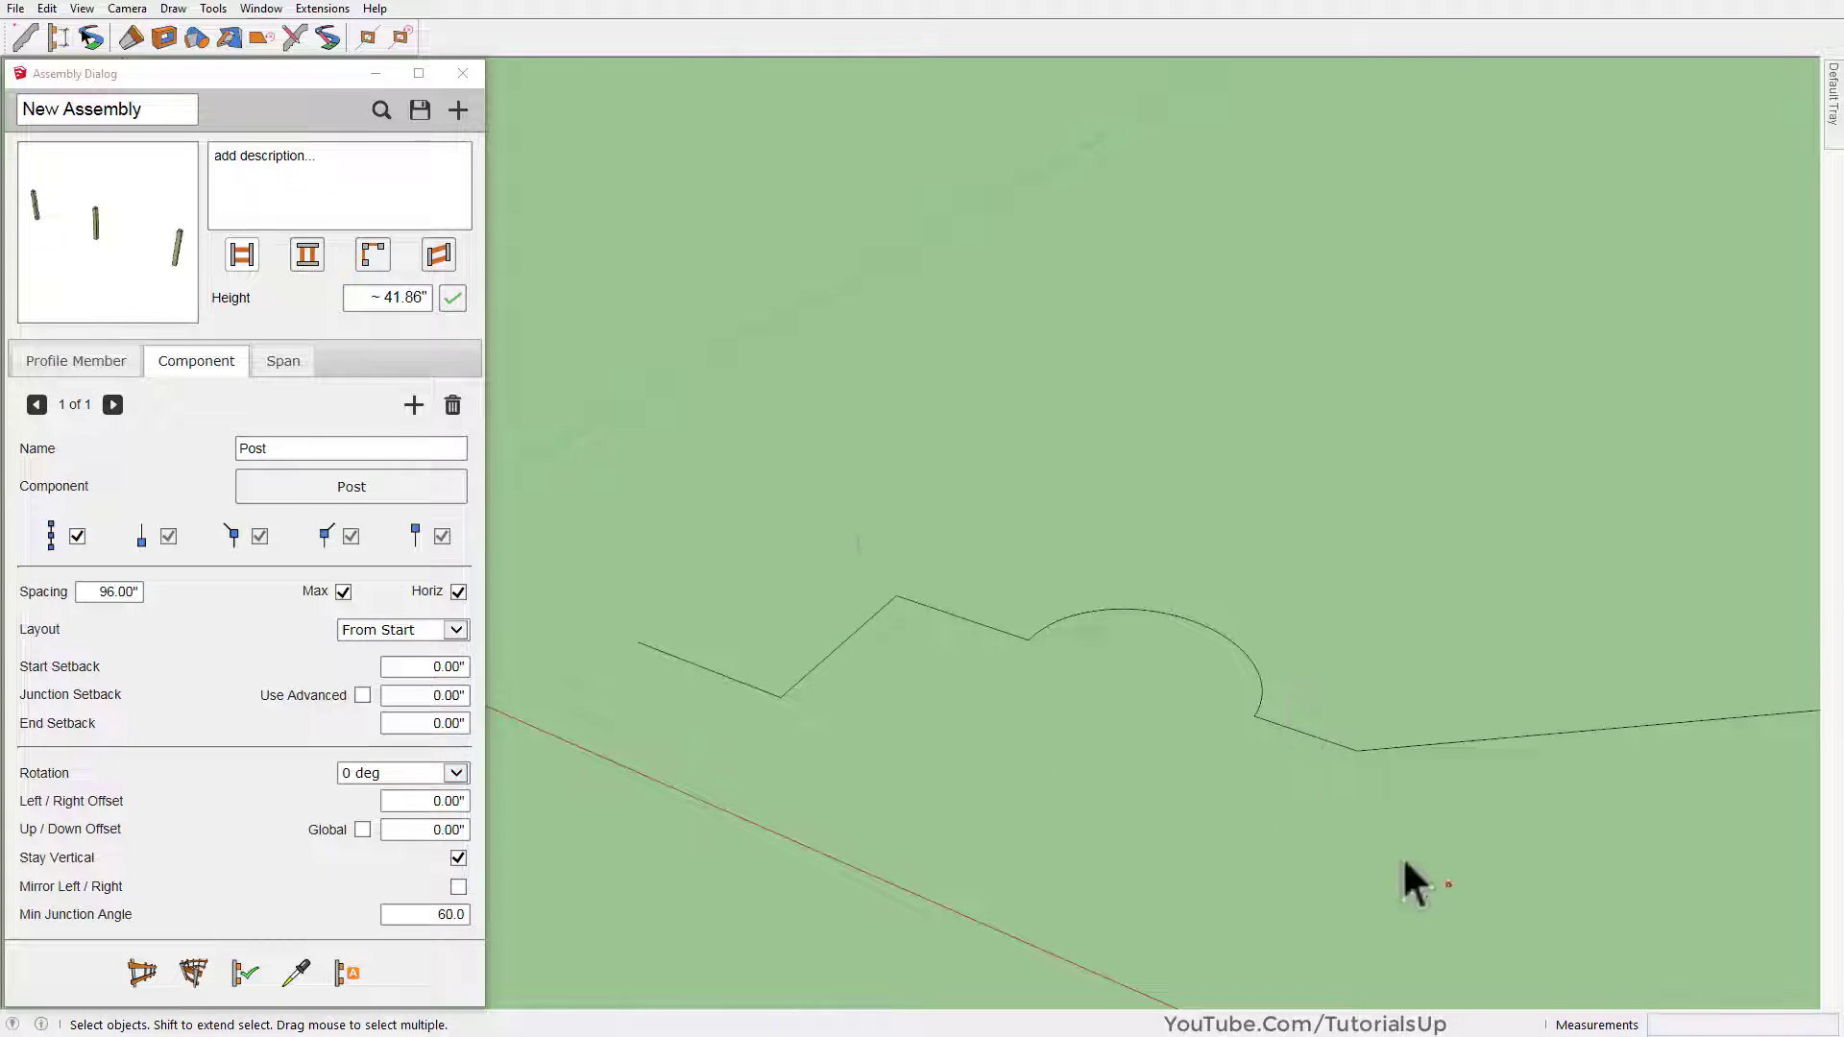
pyautogui.moveTo(687, 453); pyautogui.dragTo(686, 451)
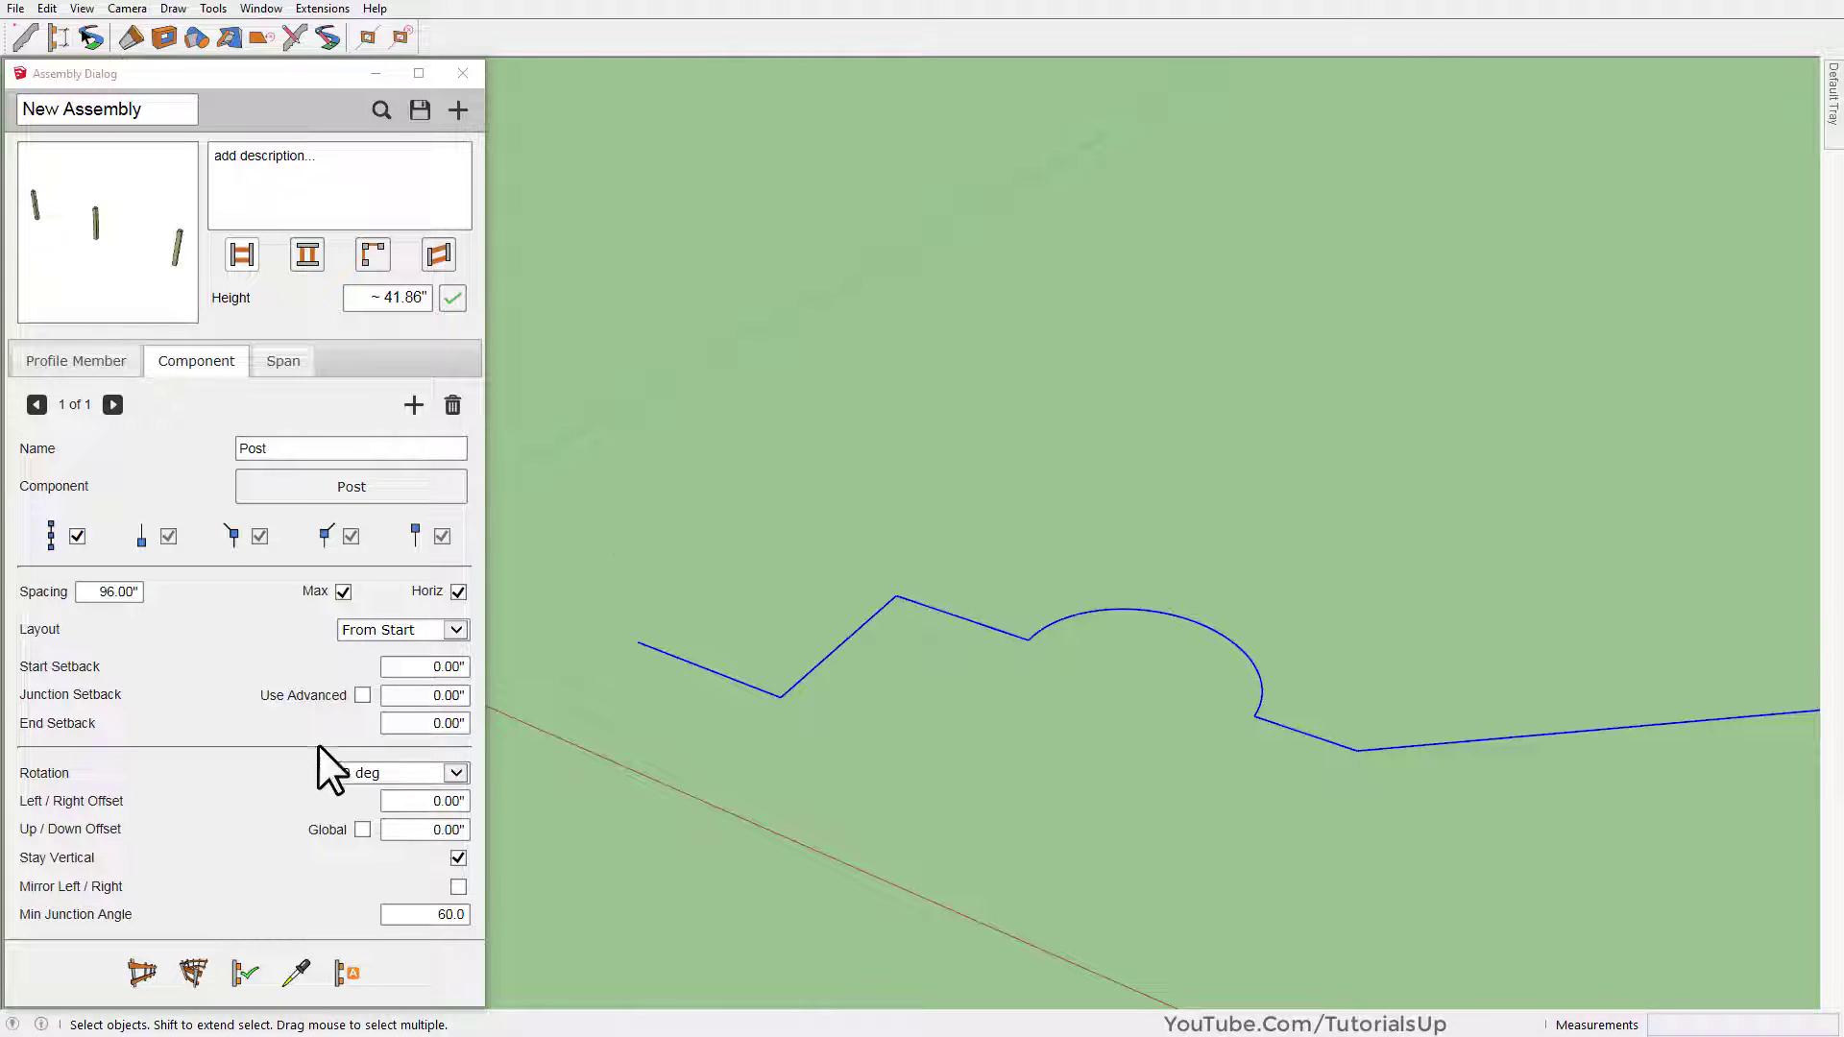
# Generate wooden posts at 96" spacing along the selected path and orbit to inspect them
pyautogui.click(193, 973)
pyautogui.scroll(3, 709, 678)
pyautogui.scroll(2, 996, 617)
pyautogui.moveTo(995, 617); pyautogui.dragTo(954, 833, button='middle')
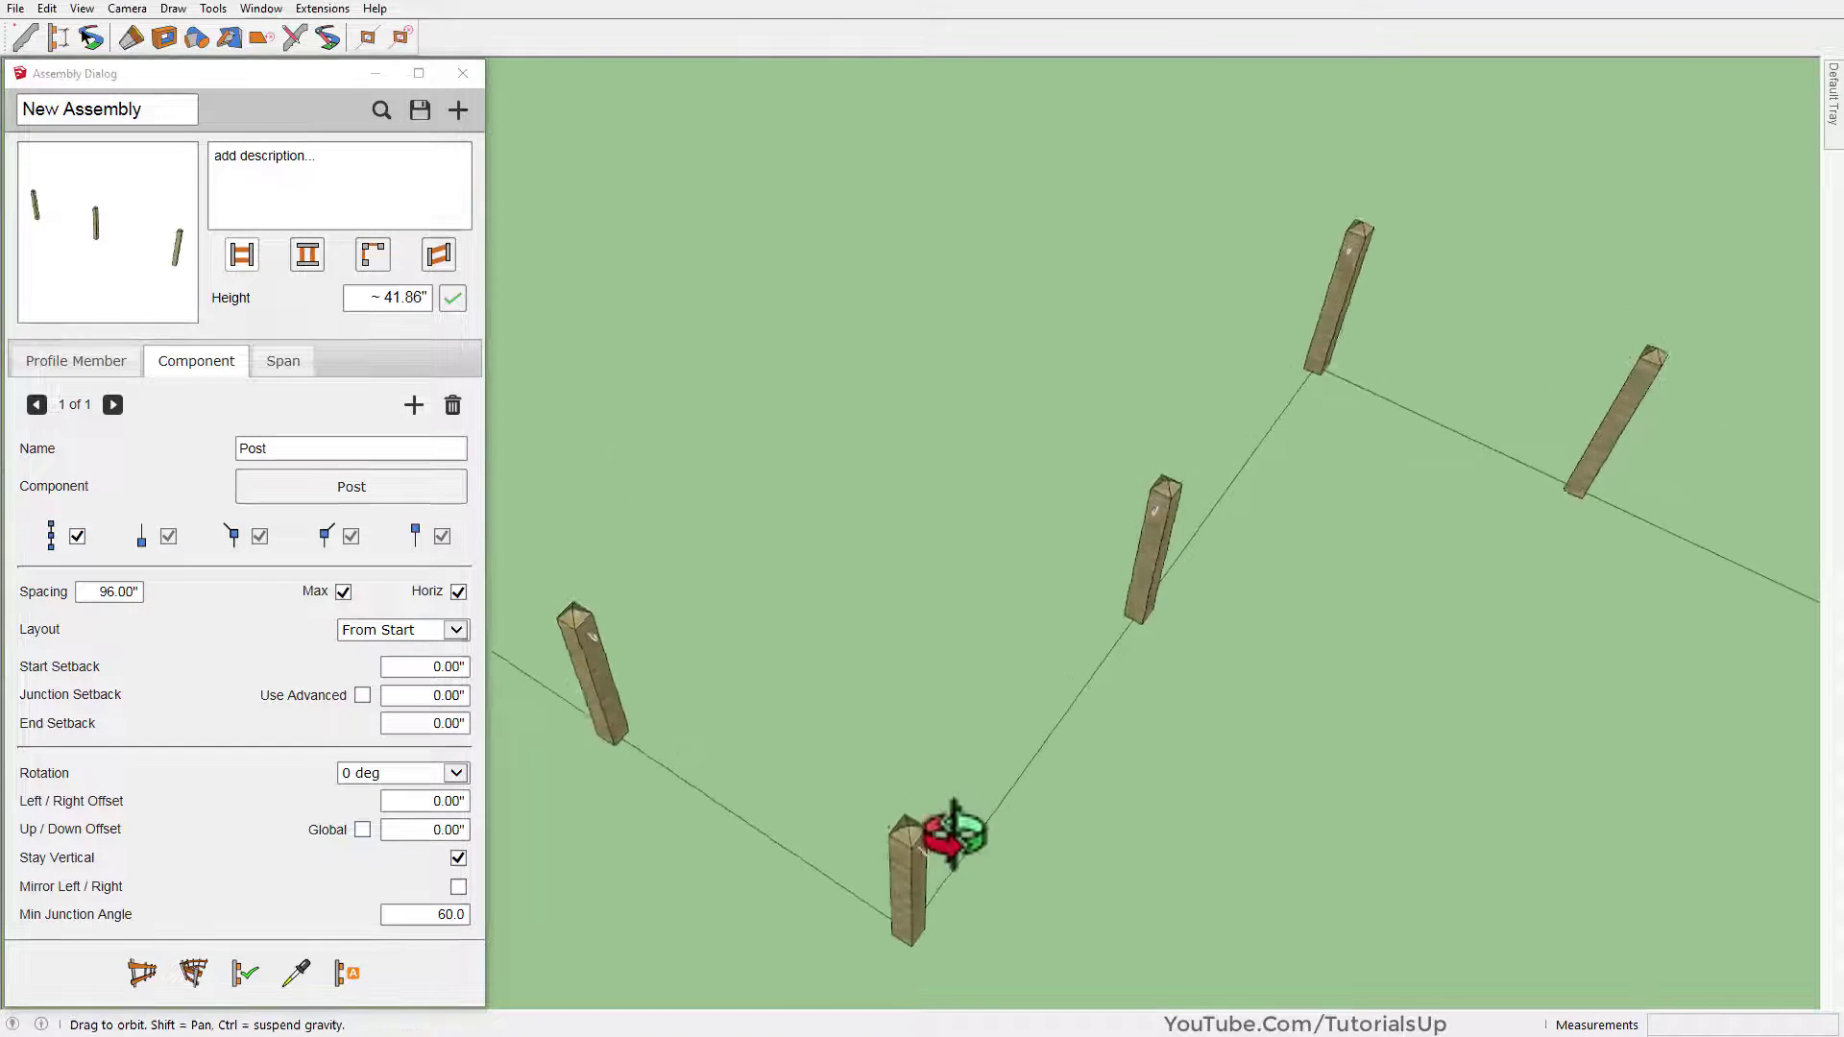
pyautogui.scroll(-3, 795, 533)
pyautogui.scroll(4, 739, 497)
pyautogui.moveTo(739, 497)
pyautogui.mouseDown(button='middle')
pyautogui.moveTo(741, 576)
pyautogui.moveTo(670, 351)
pyautogui.mouseUp(button='middle')
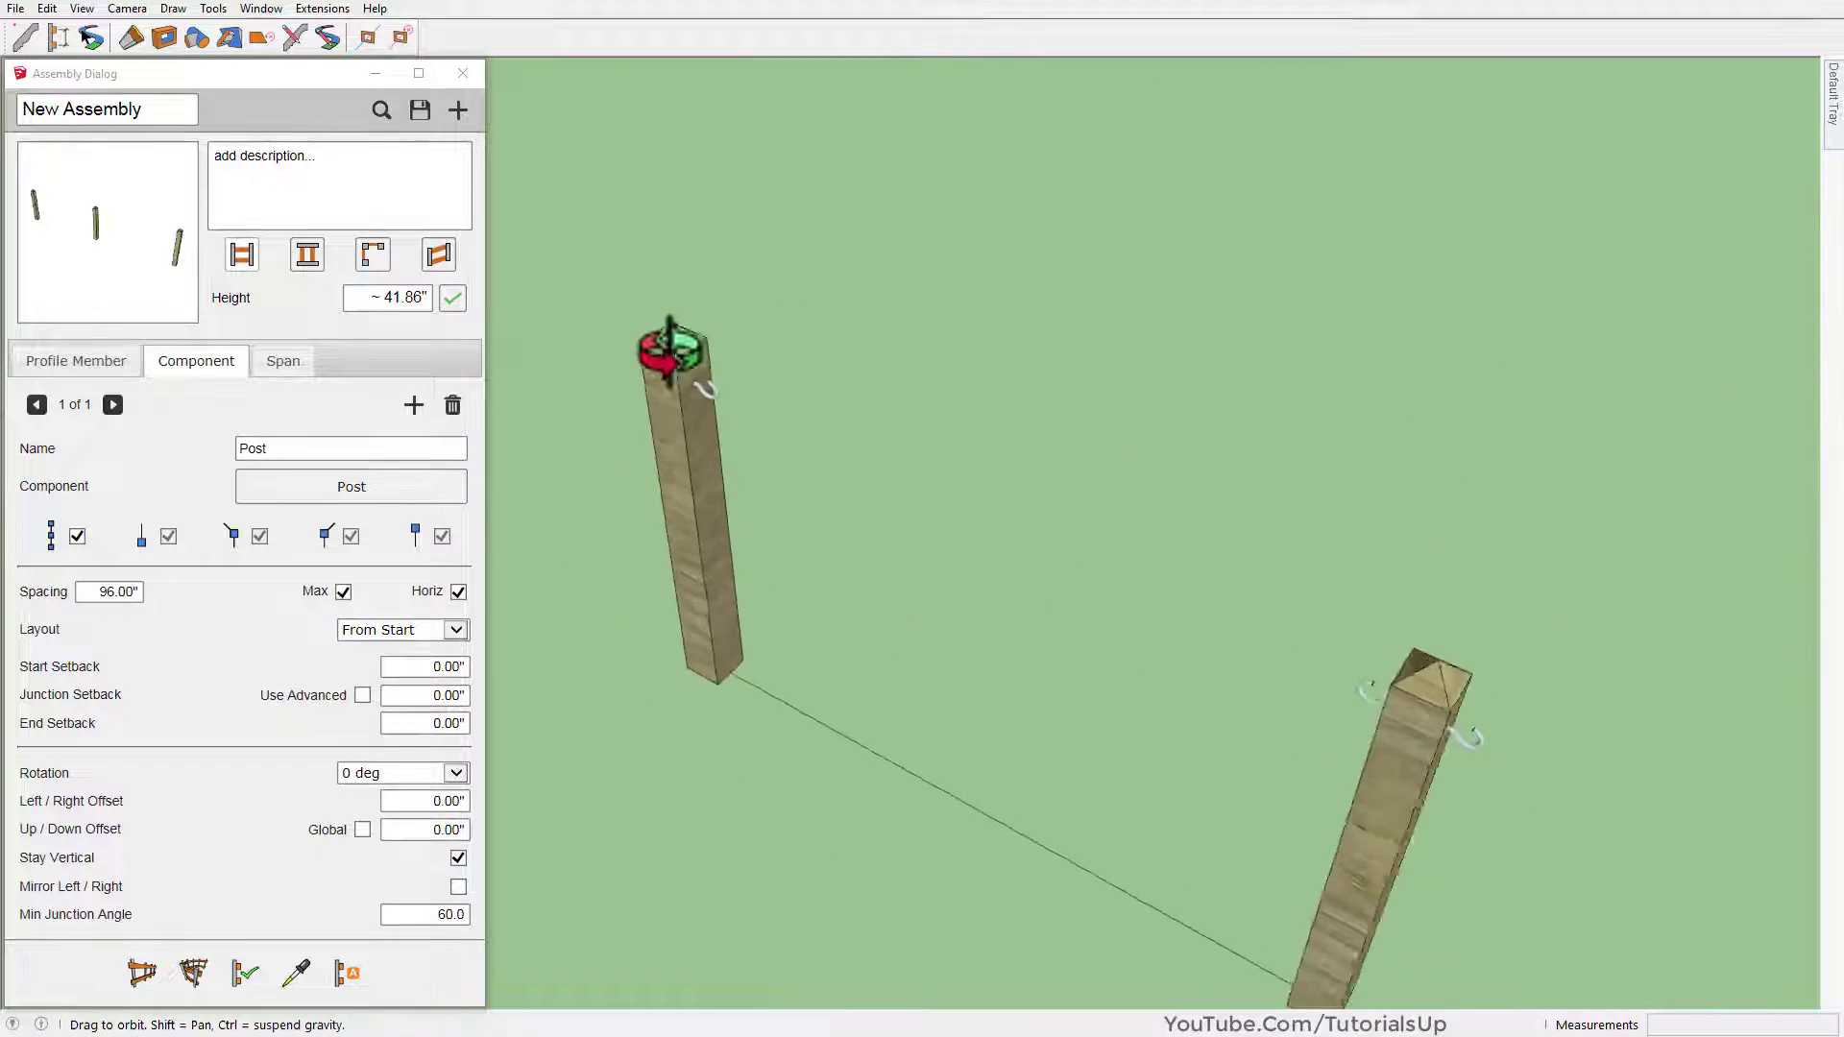
pyautogui.scroll(-3, 670, 351)
pyautogui.scroll(-2, 807, 486)
pyautogui.scroll(1, 1223, 556)
pyautogui.moveTo(1222, 556); pyautogui.dragTo(1239, 639, button='middle')
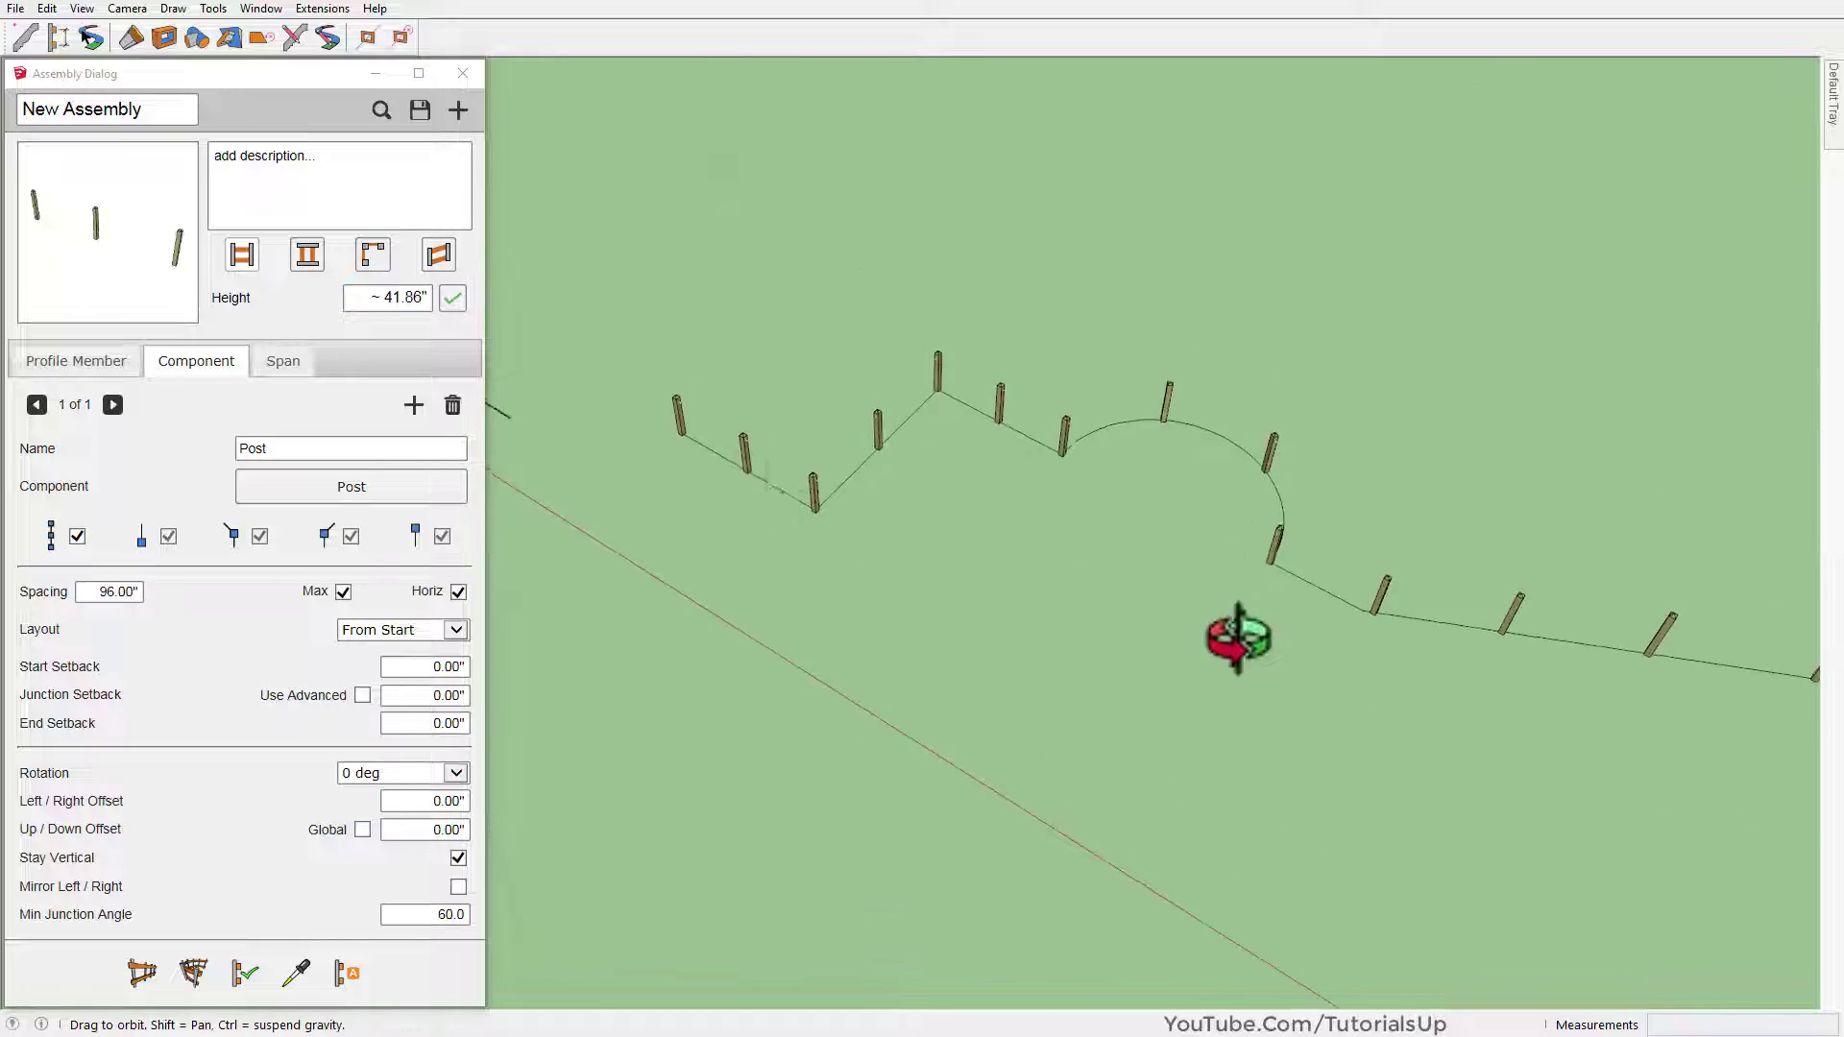
# Zoom in on the fence posts and bring up the assembly's Span settings
pyautogui.scroll(2, 774, 473)
pyautogui.moveTo(774, 473); pyautogui.dragTo(852, 383, button='middle')
pyautogui.scroll(3, 631, 420)
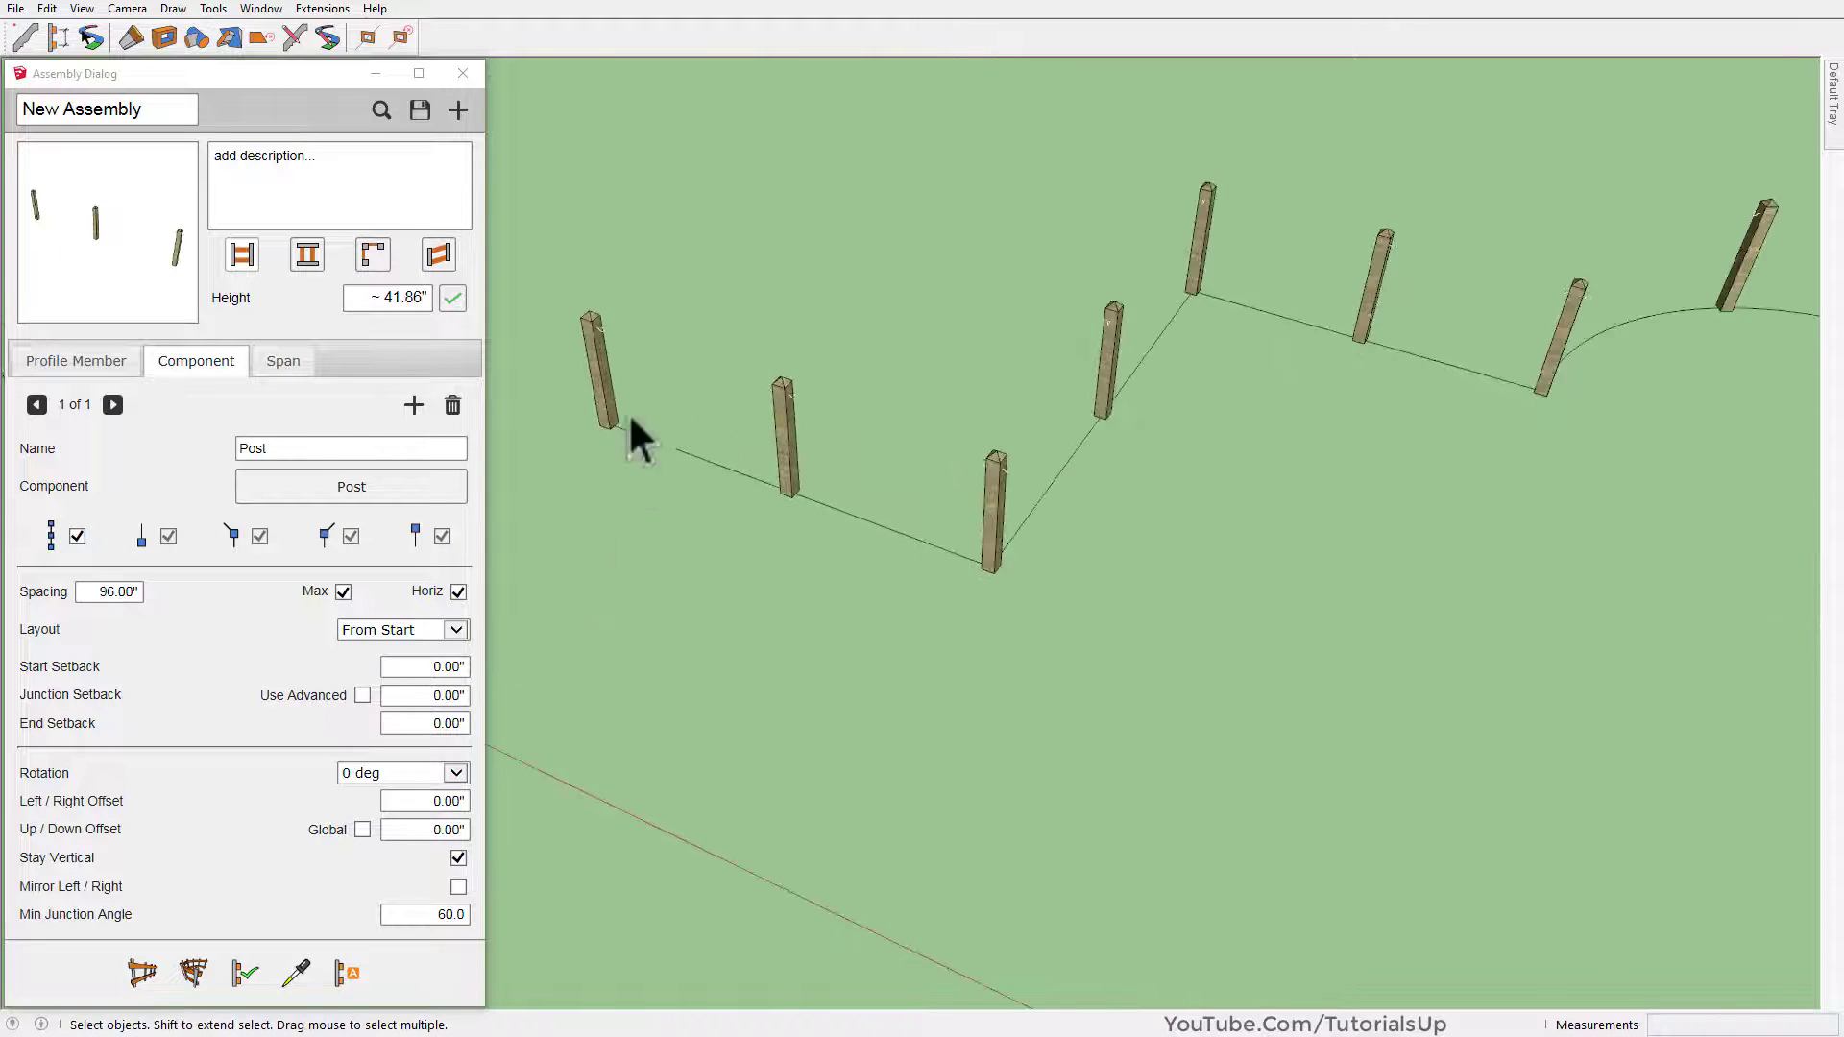
pyautogui.scroll(2, 585, 336)
pyautogui.scroll(2, 584, 336)
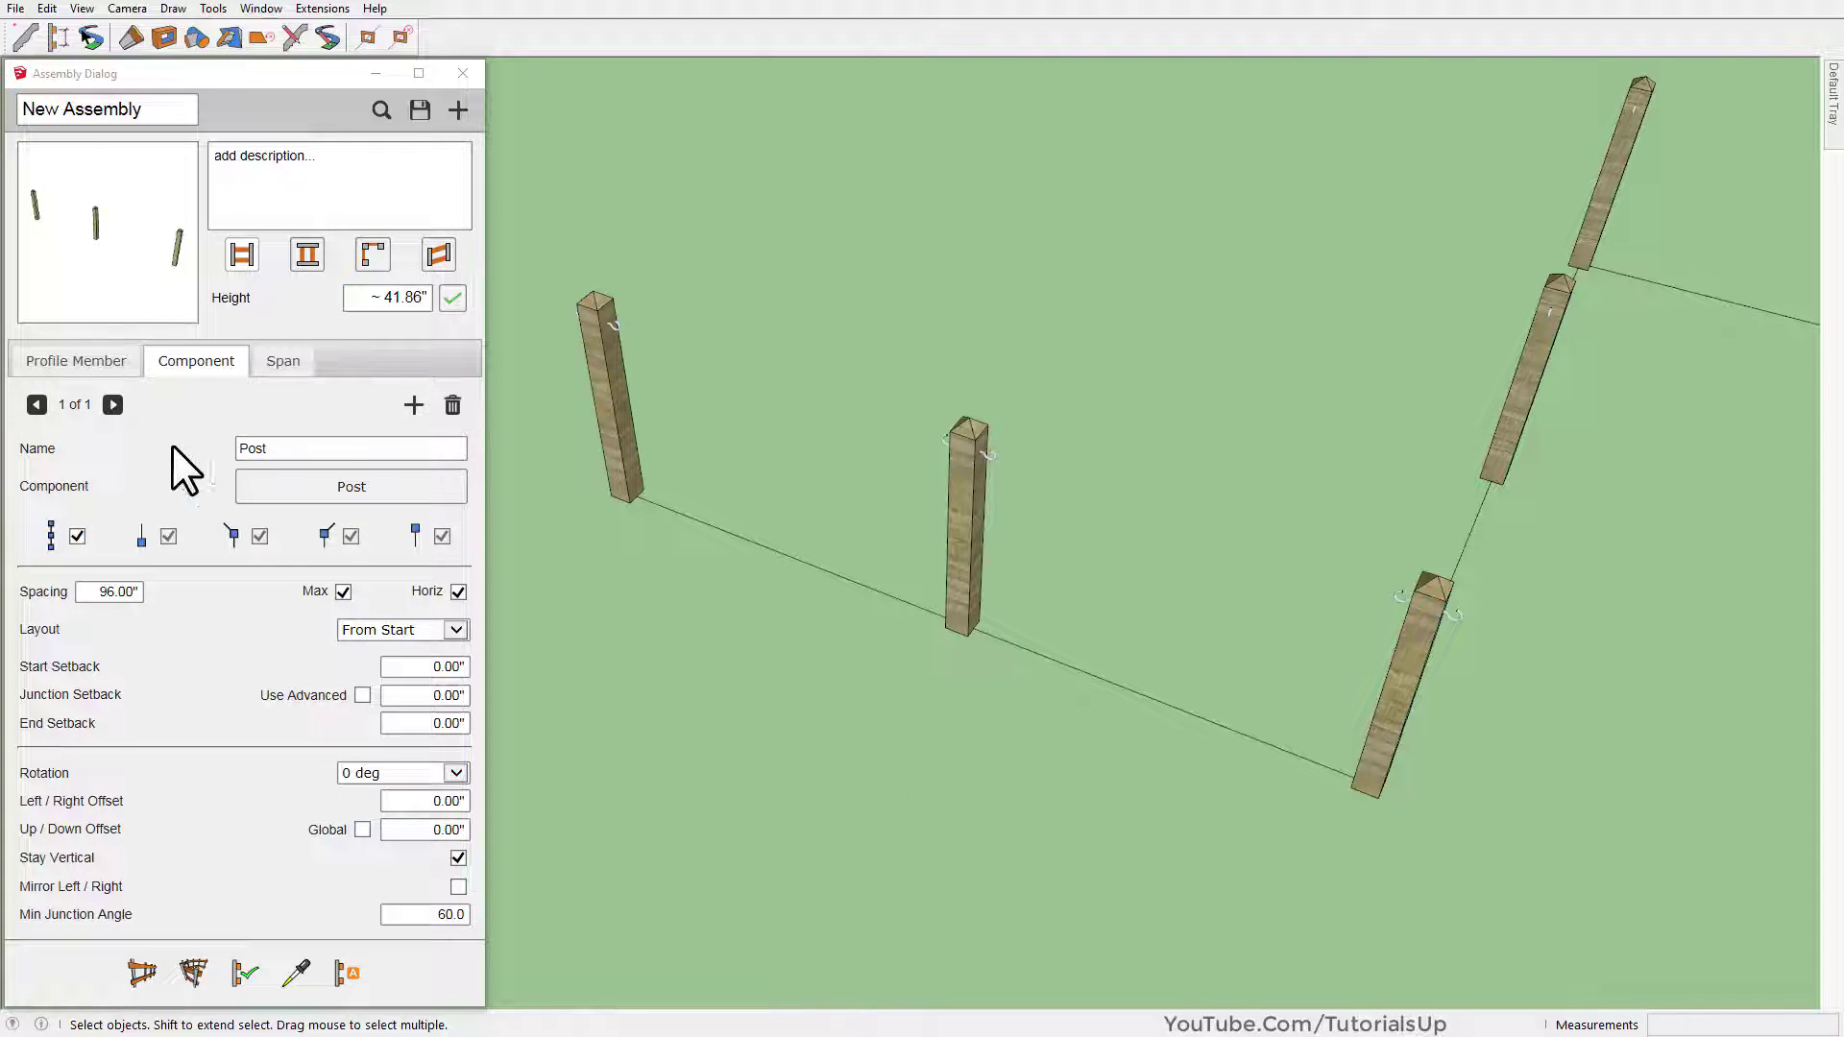
pyautogui.click(278, 362)
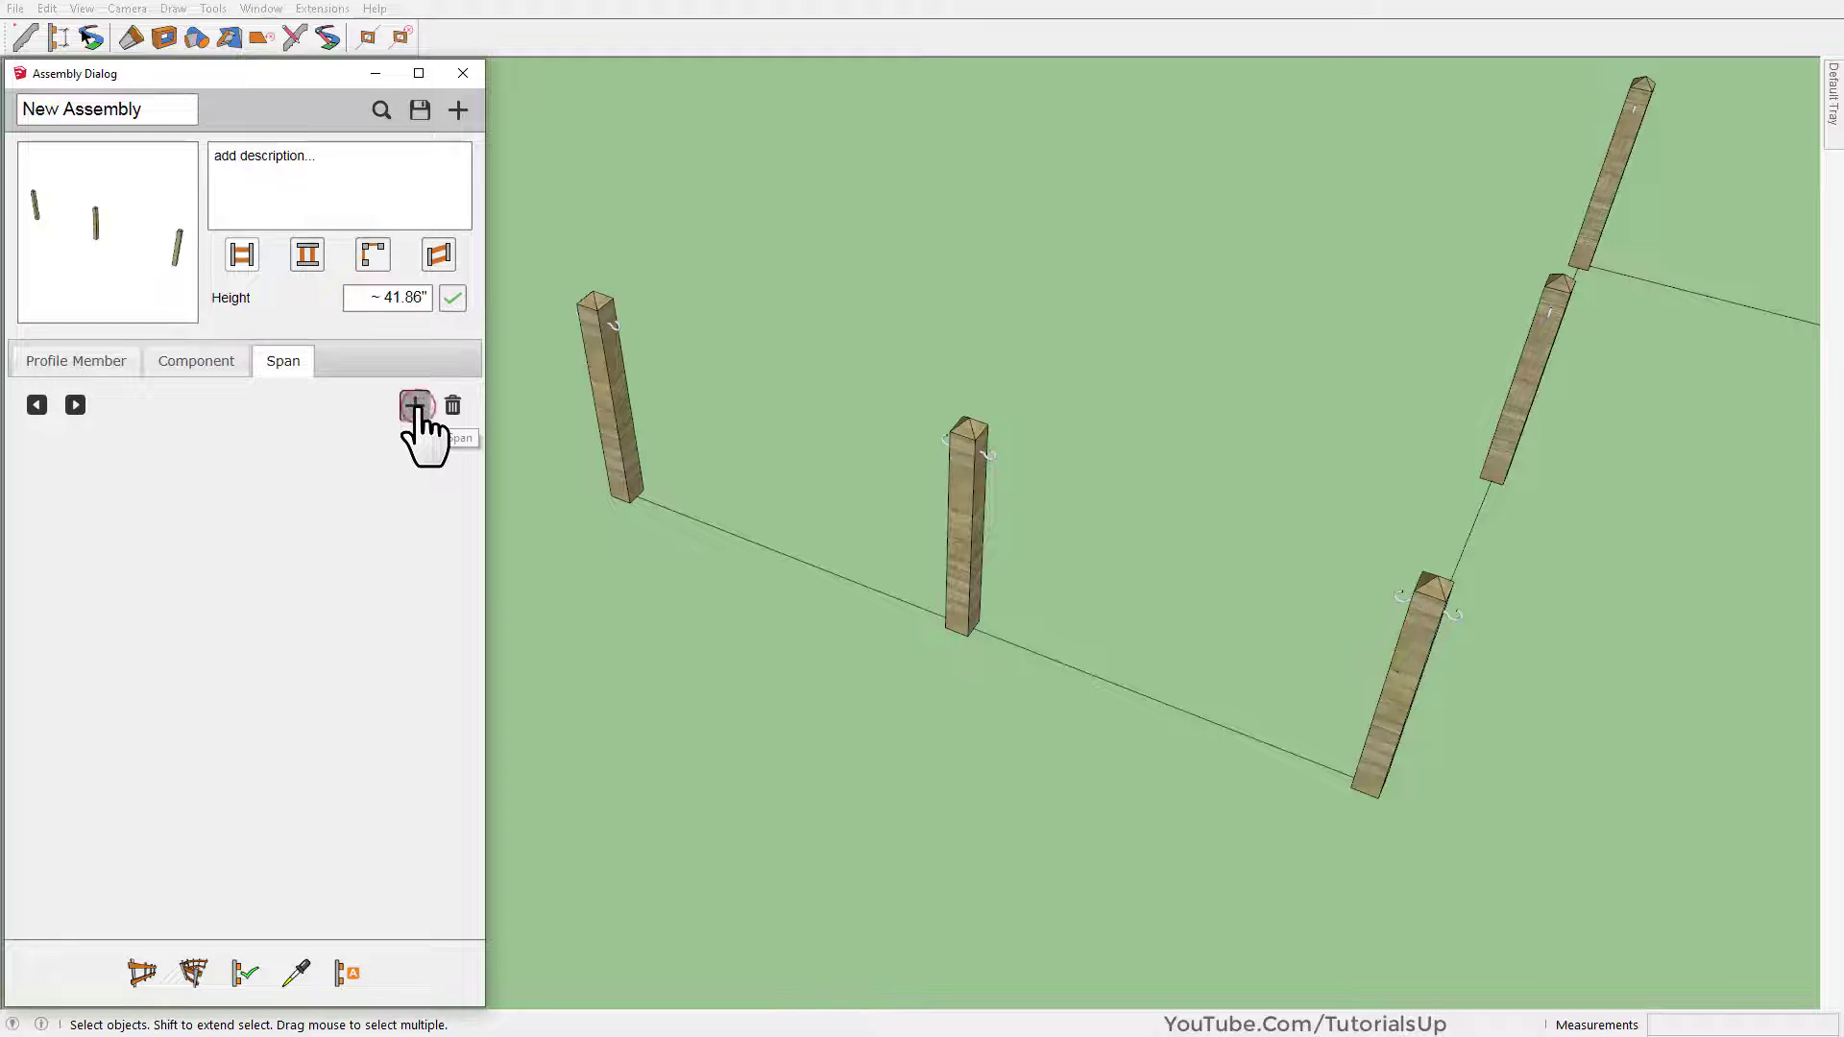
# Add a new span of type Sub-Assembly and name it 'Chain'
pyautogui.doubleClick(339, 474)
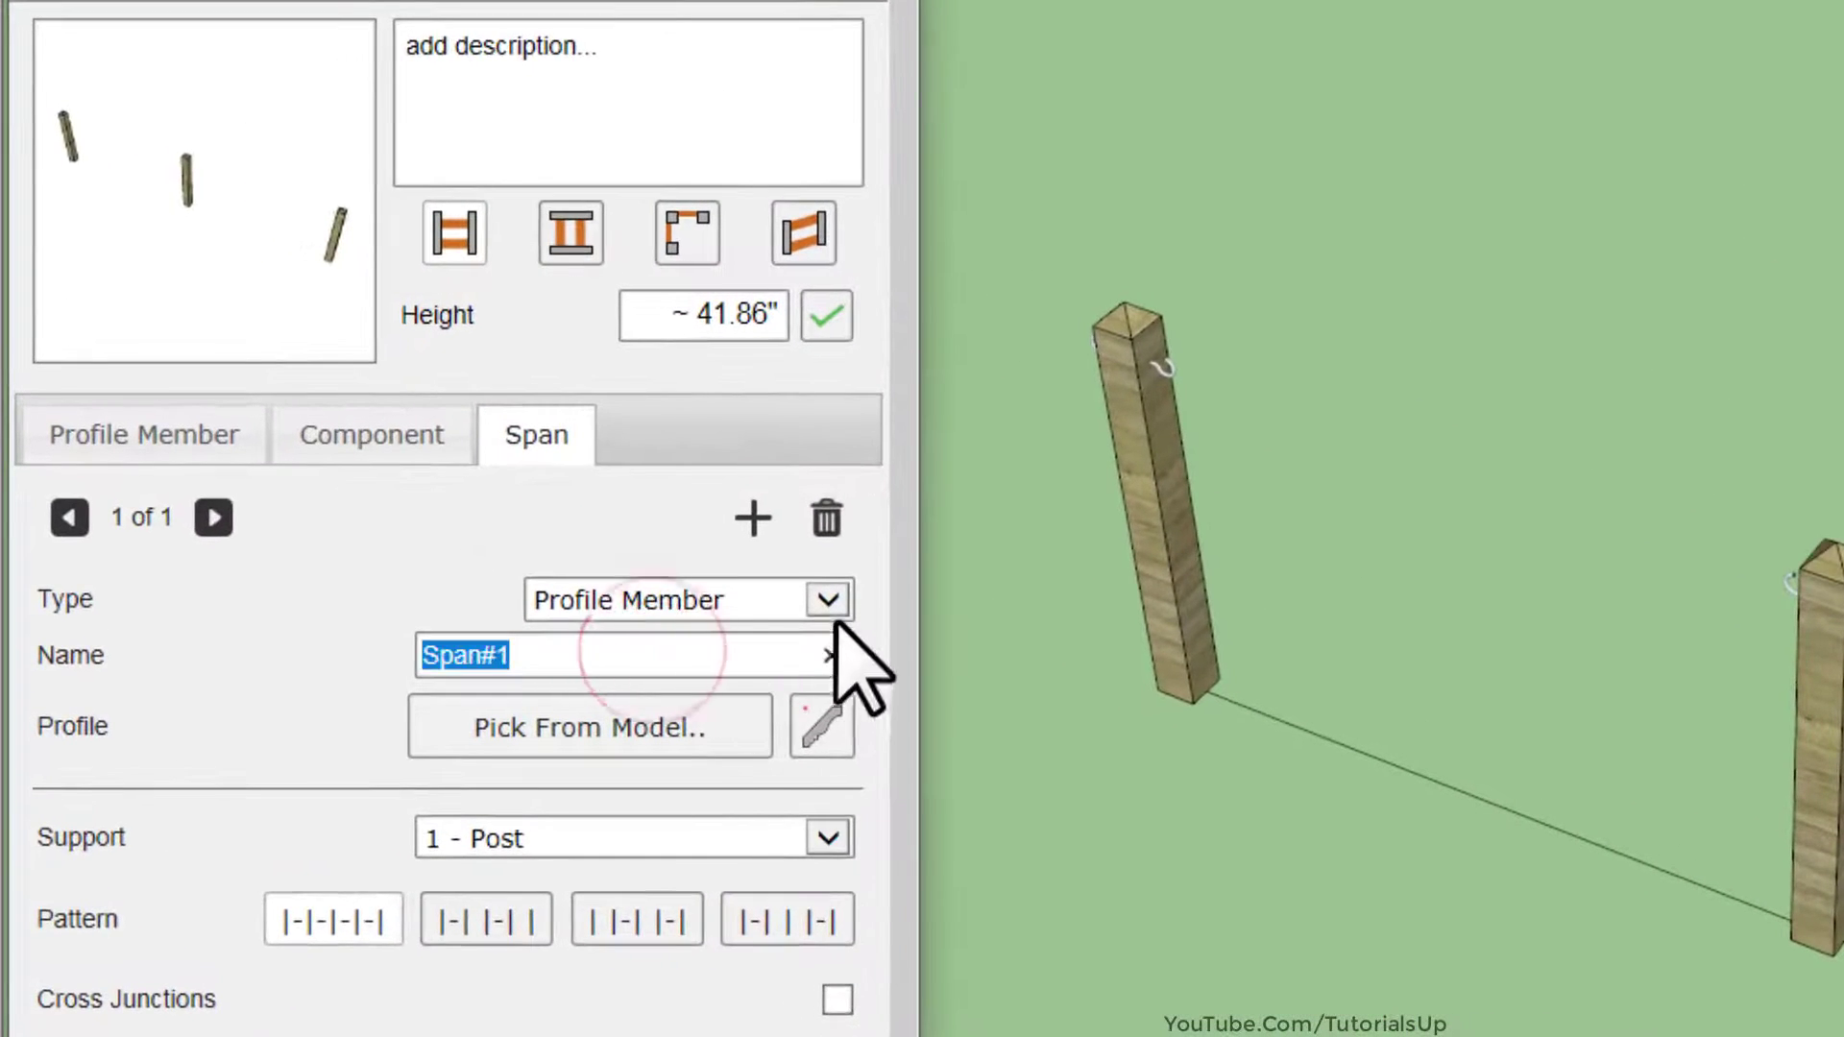
pyautogui.click(831, 614)
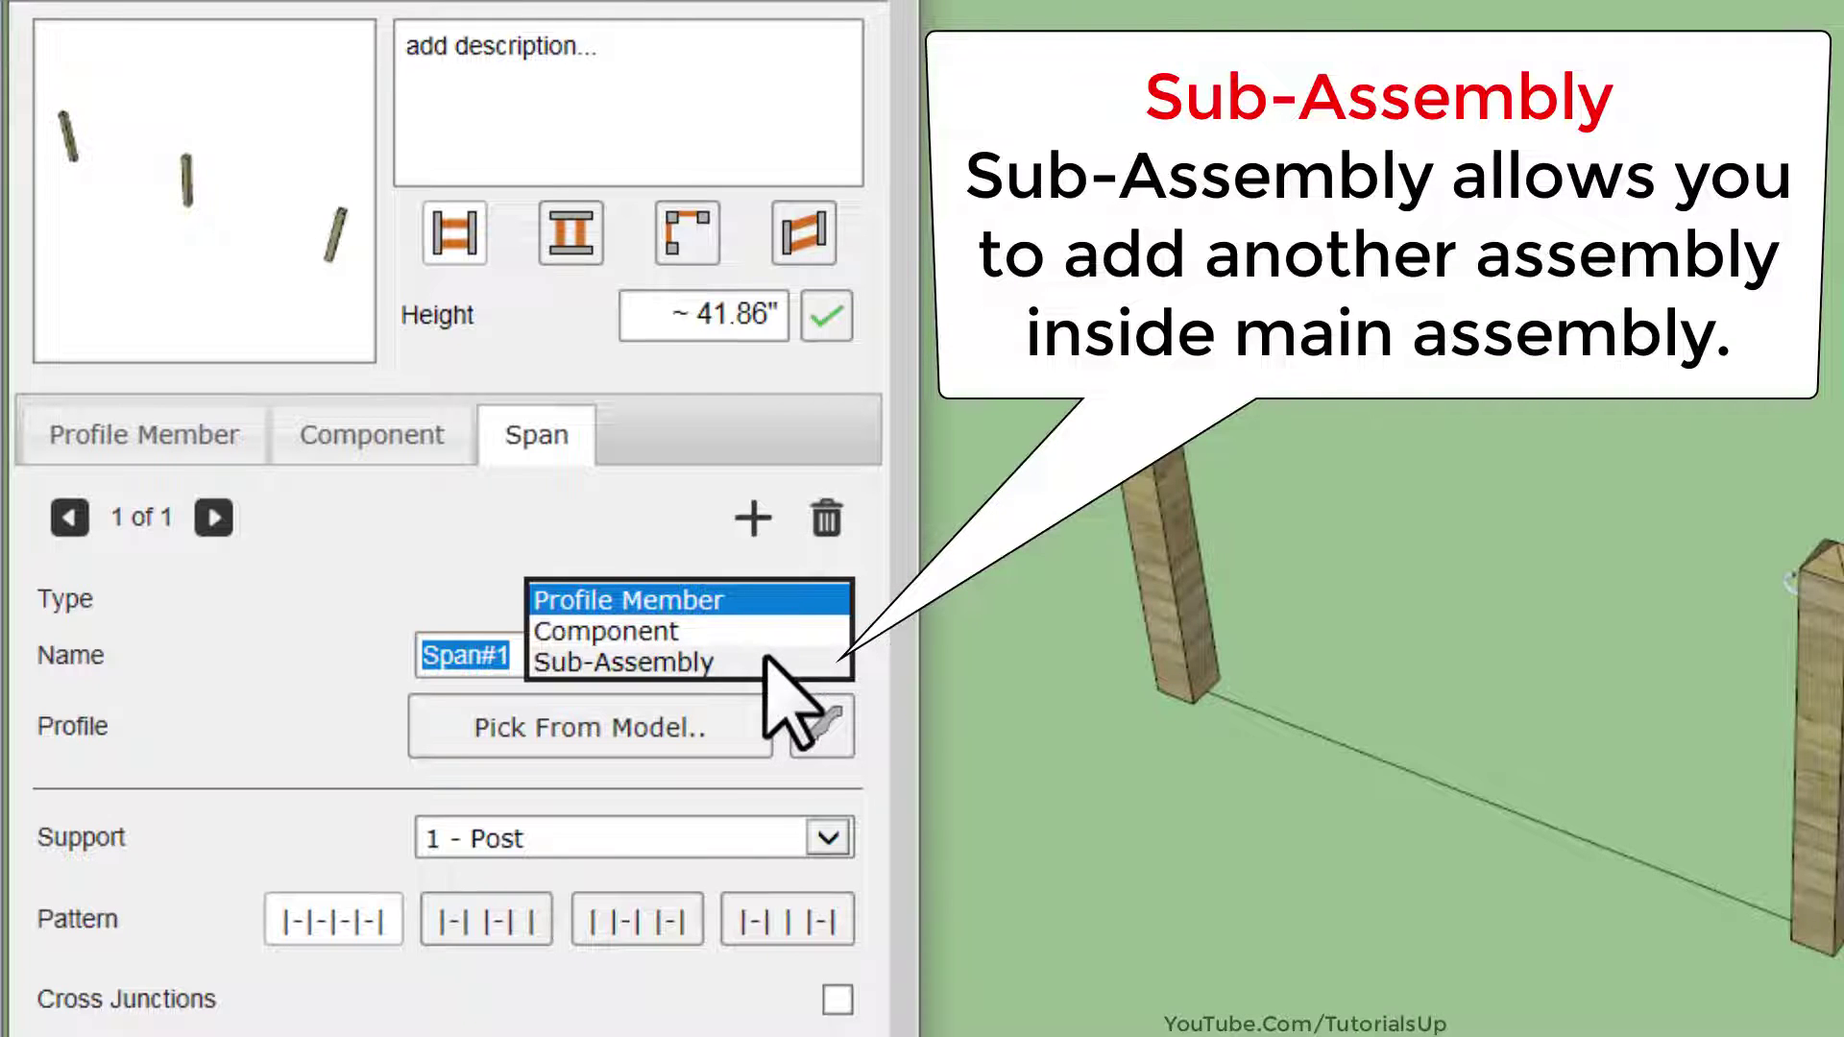
pyautogui.click(768, 662)
pyautogui.click(706, 658)
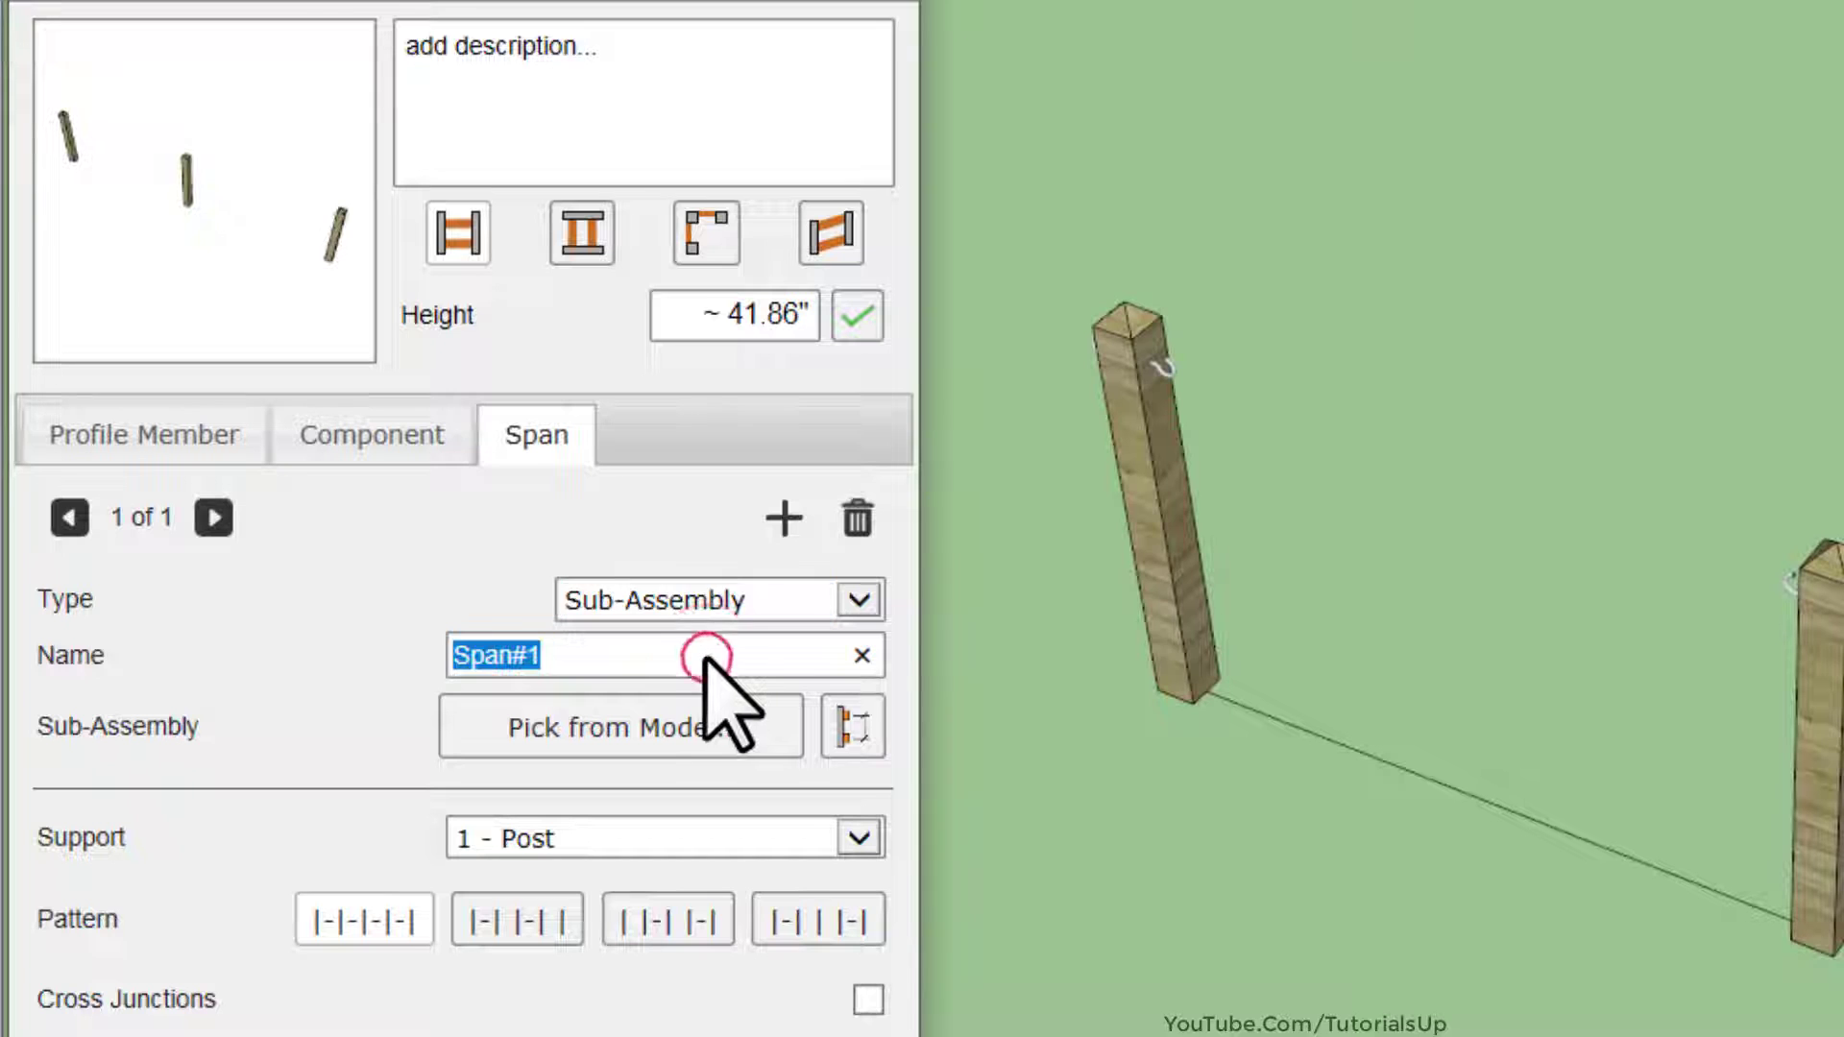
pyautogui.moveTo(662, 653); pyautogui.dragTo(371, 688)
pyautogui.write('C')
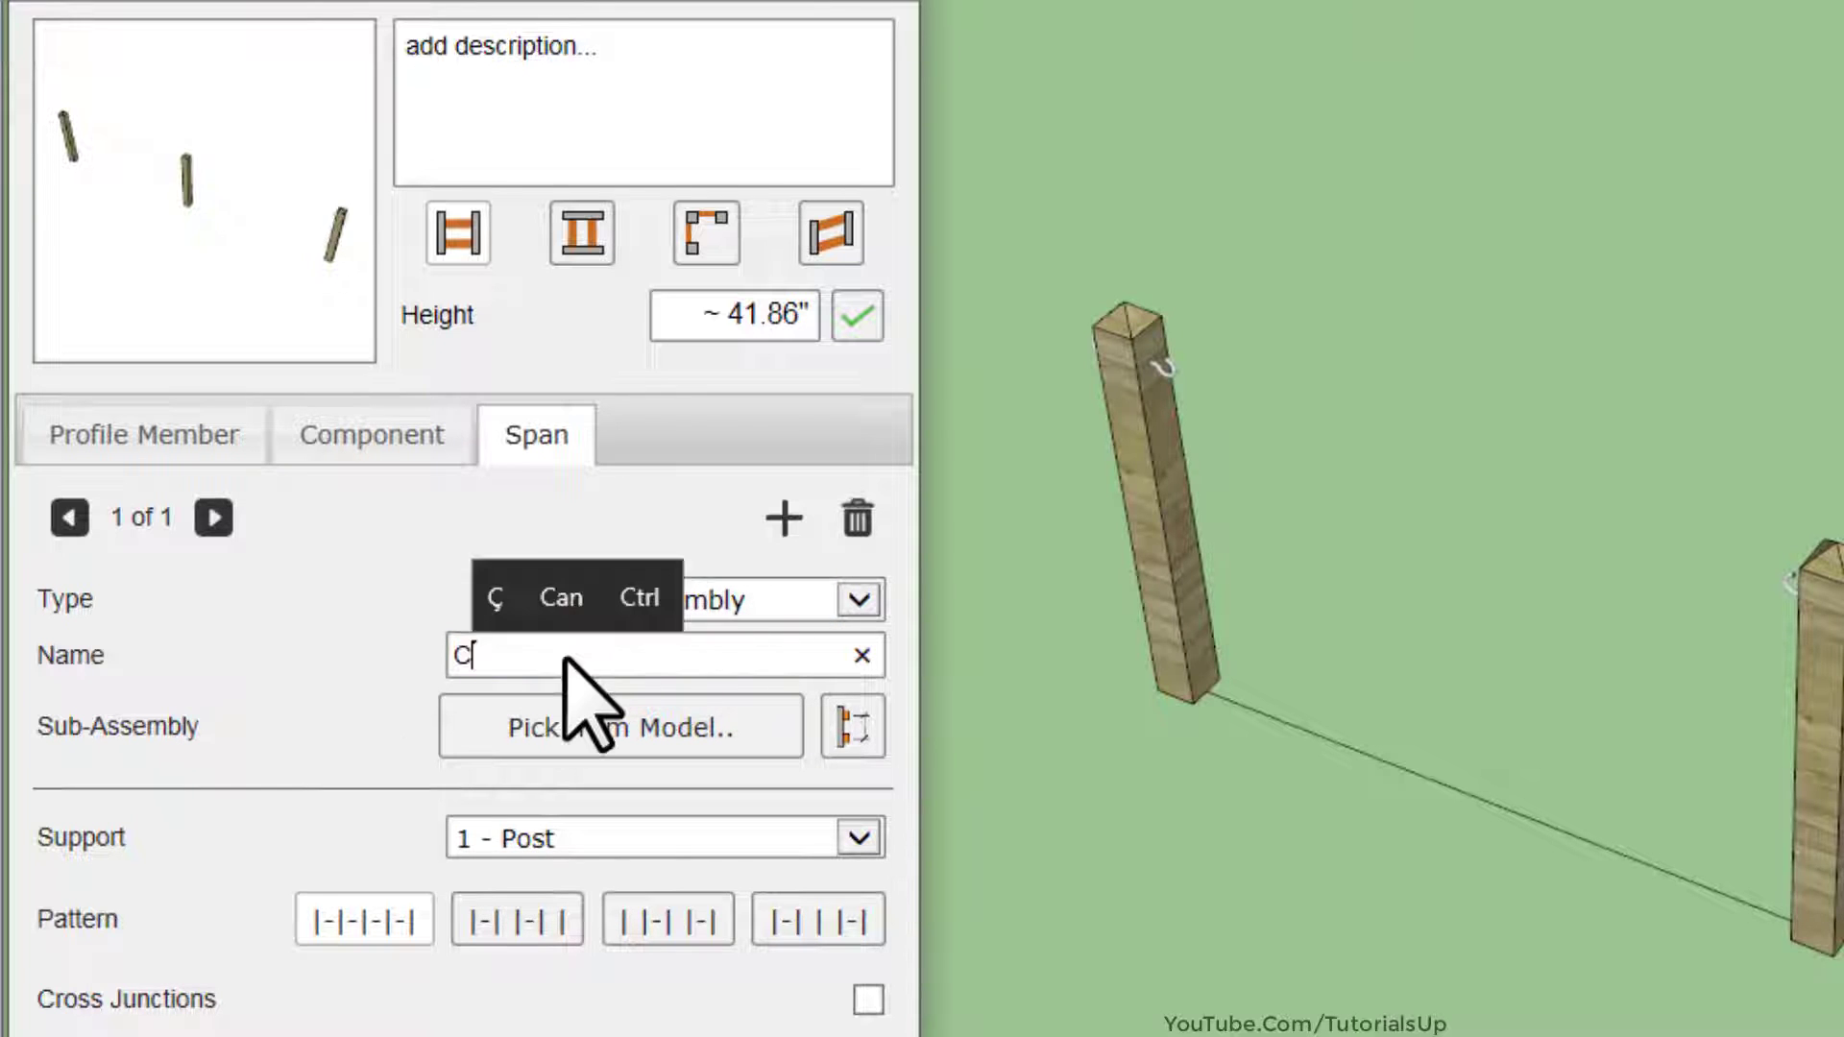
pyautogui.write('hain')
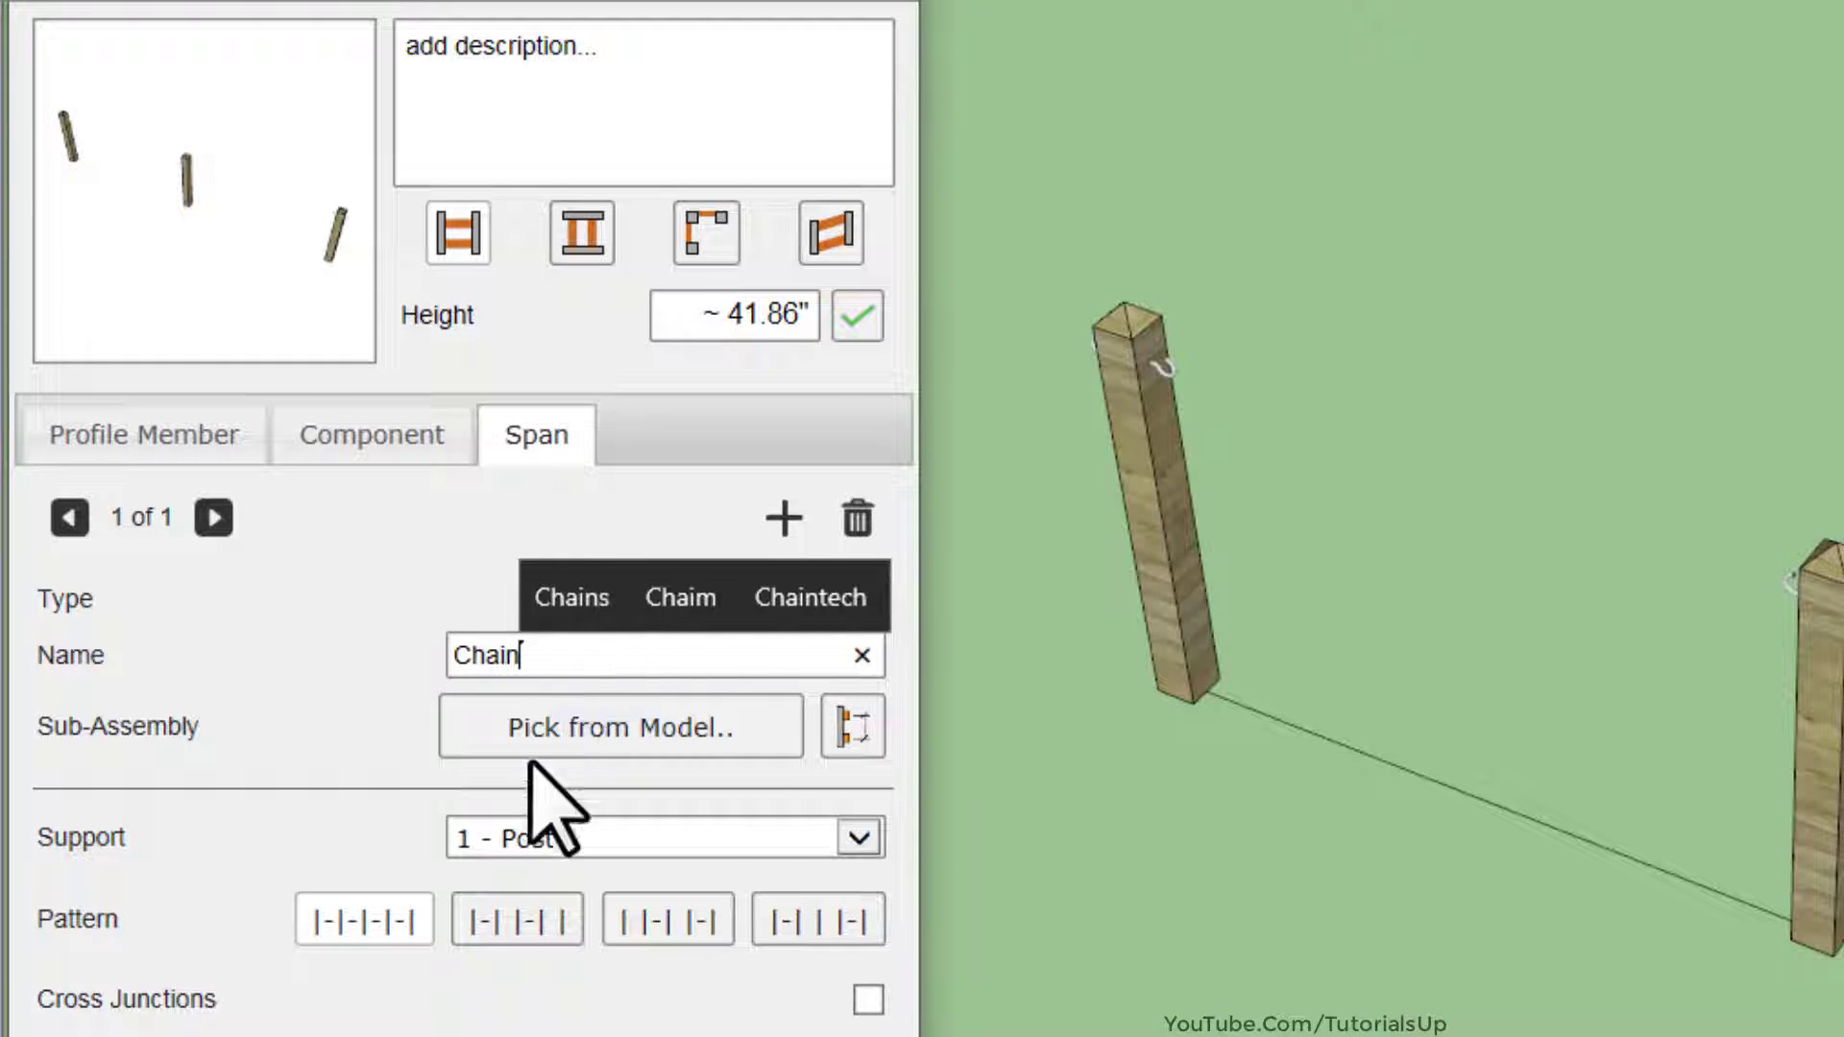
pyautogui.click(387, 547)
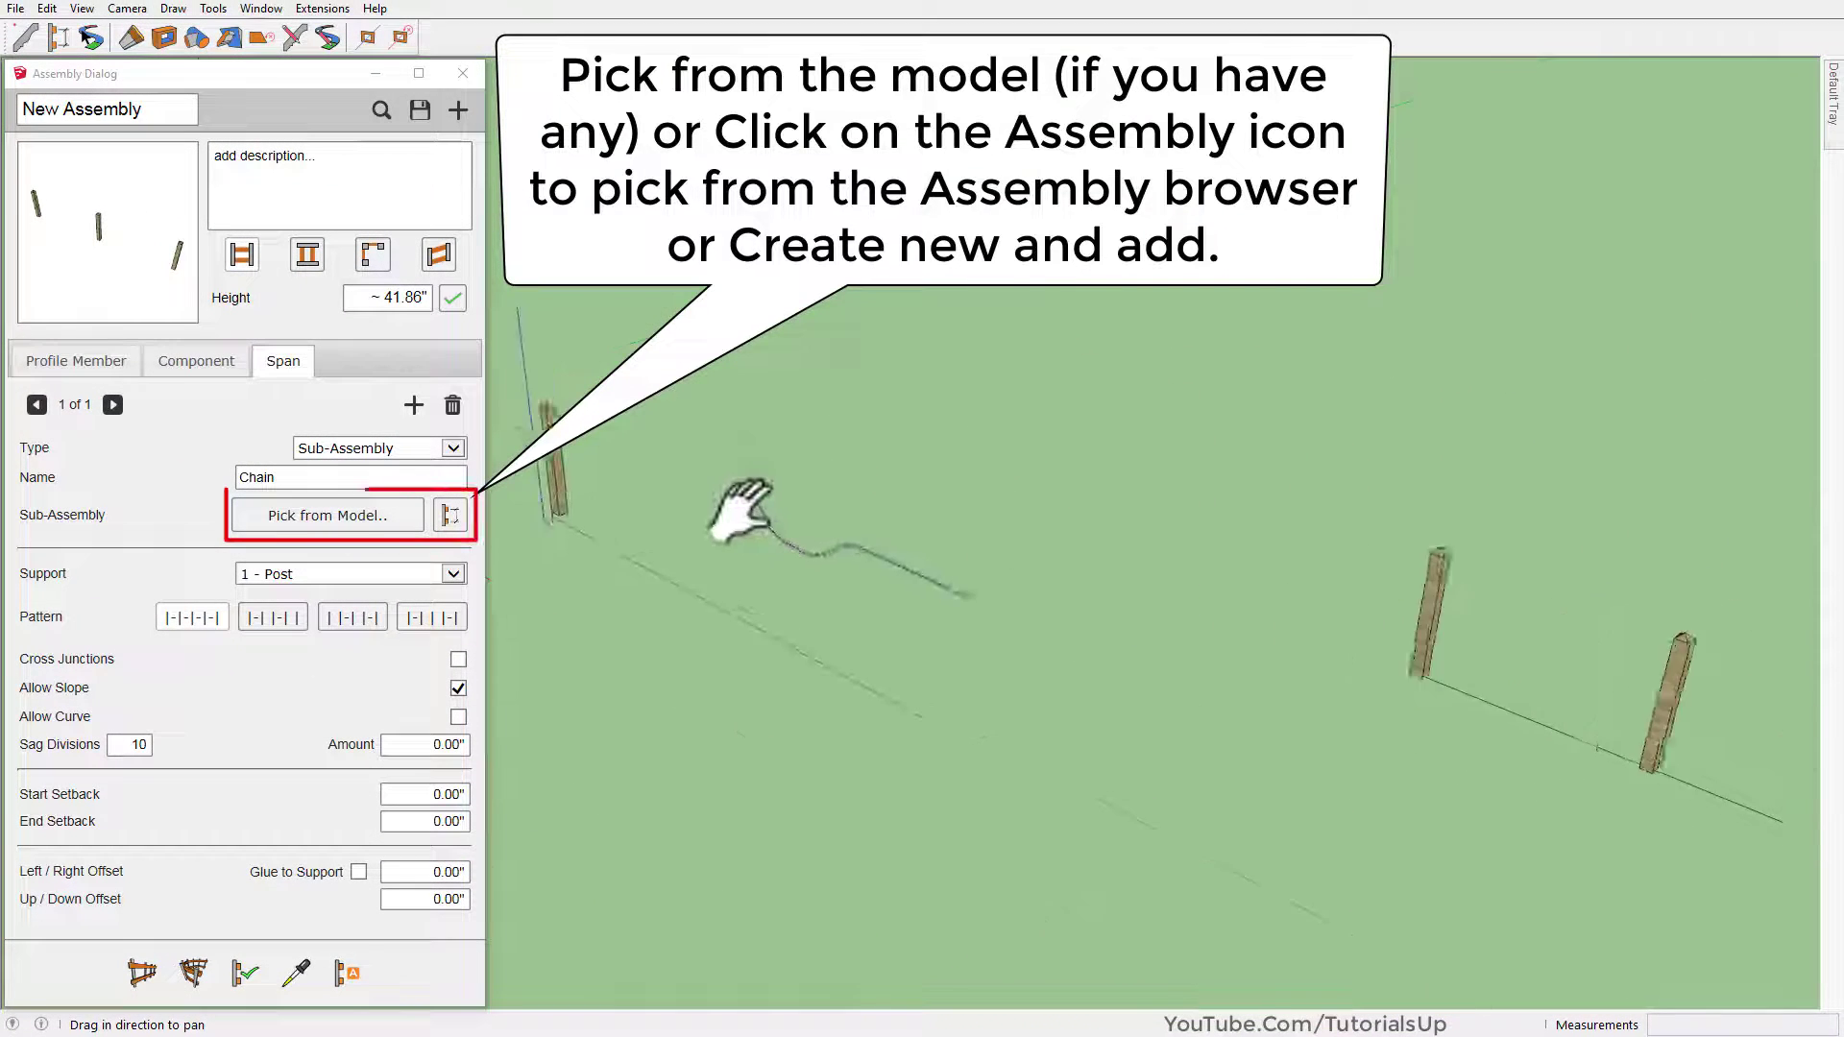
# Pick the chain model as the span's sub-assembly
pyautogui.moveTo(869, 605); pyautogui.dragTo(1021, 617)
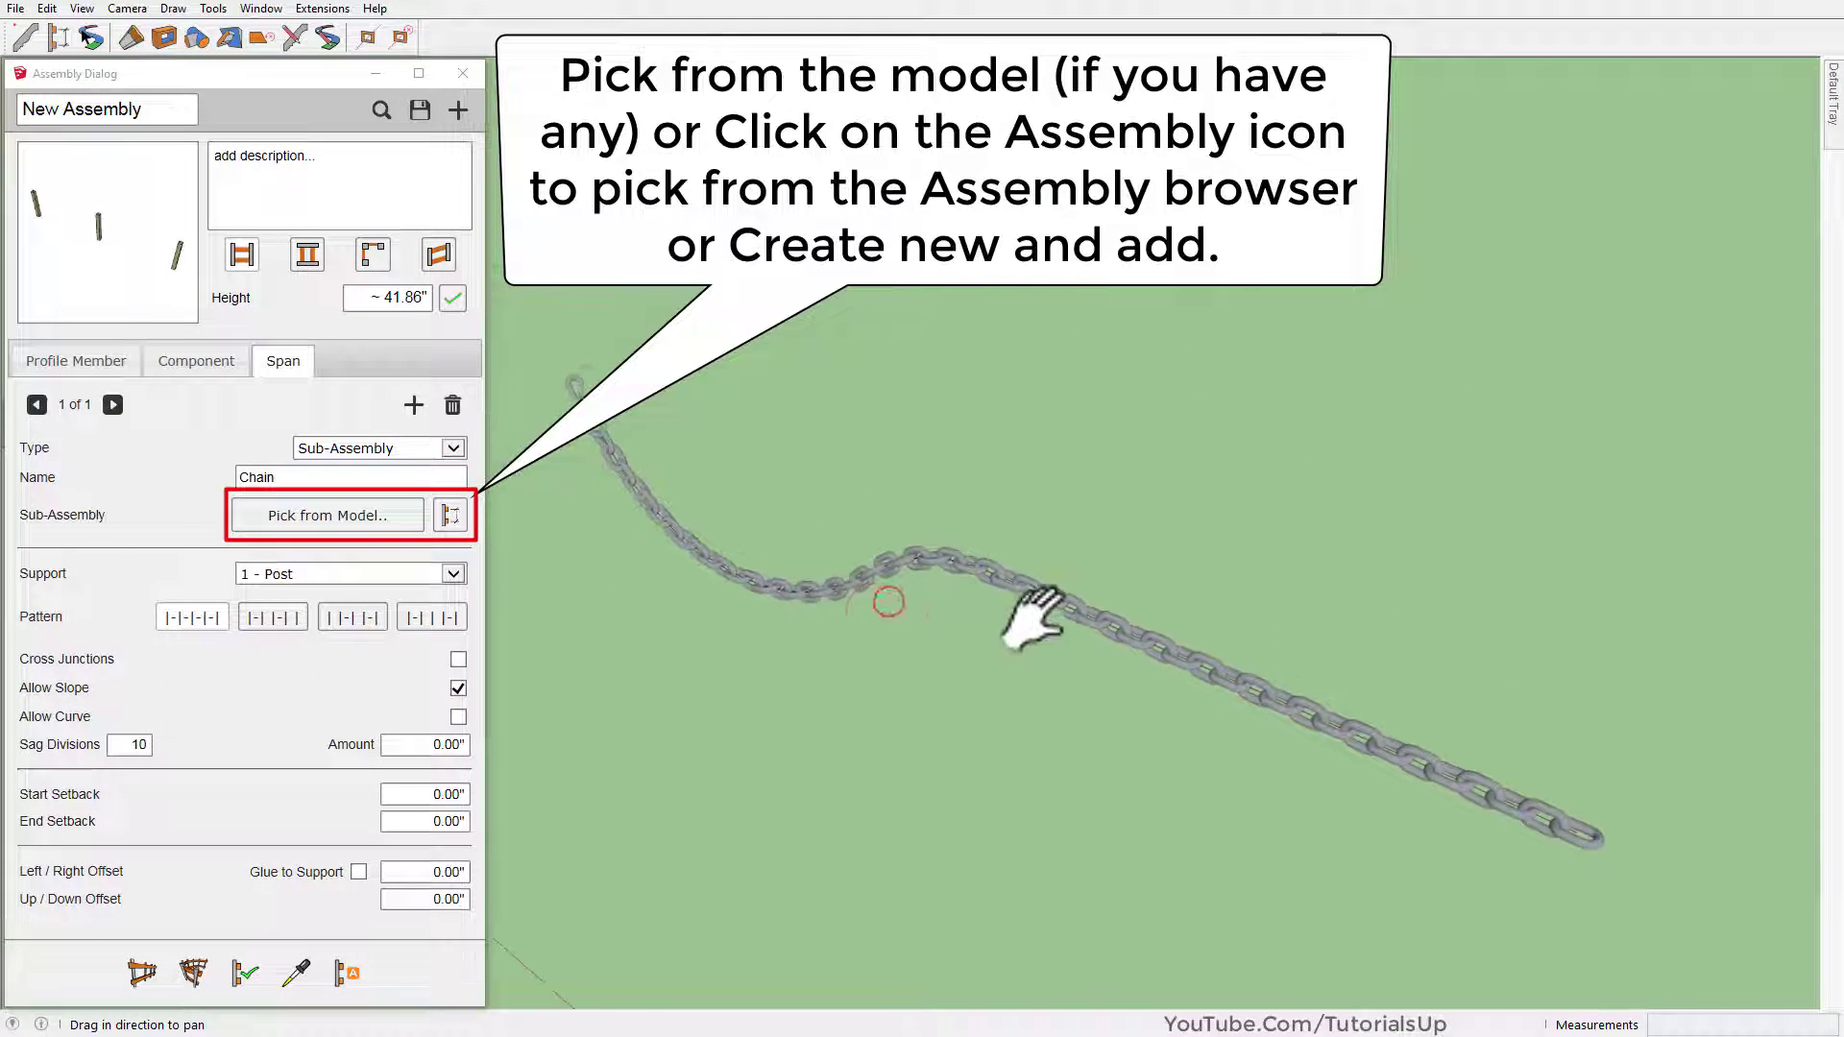
pyautogui.click(361, 520)
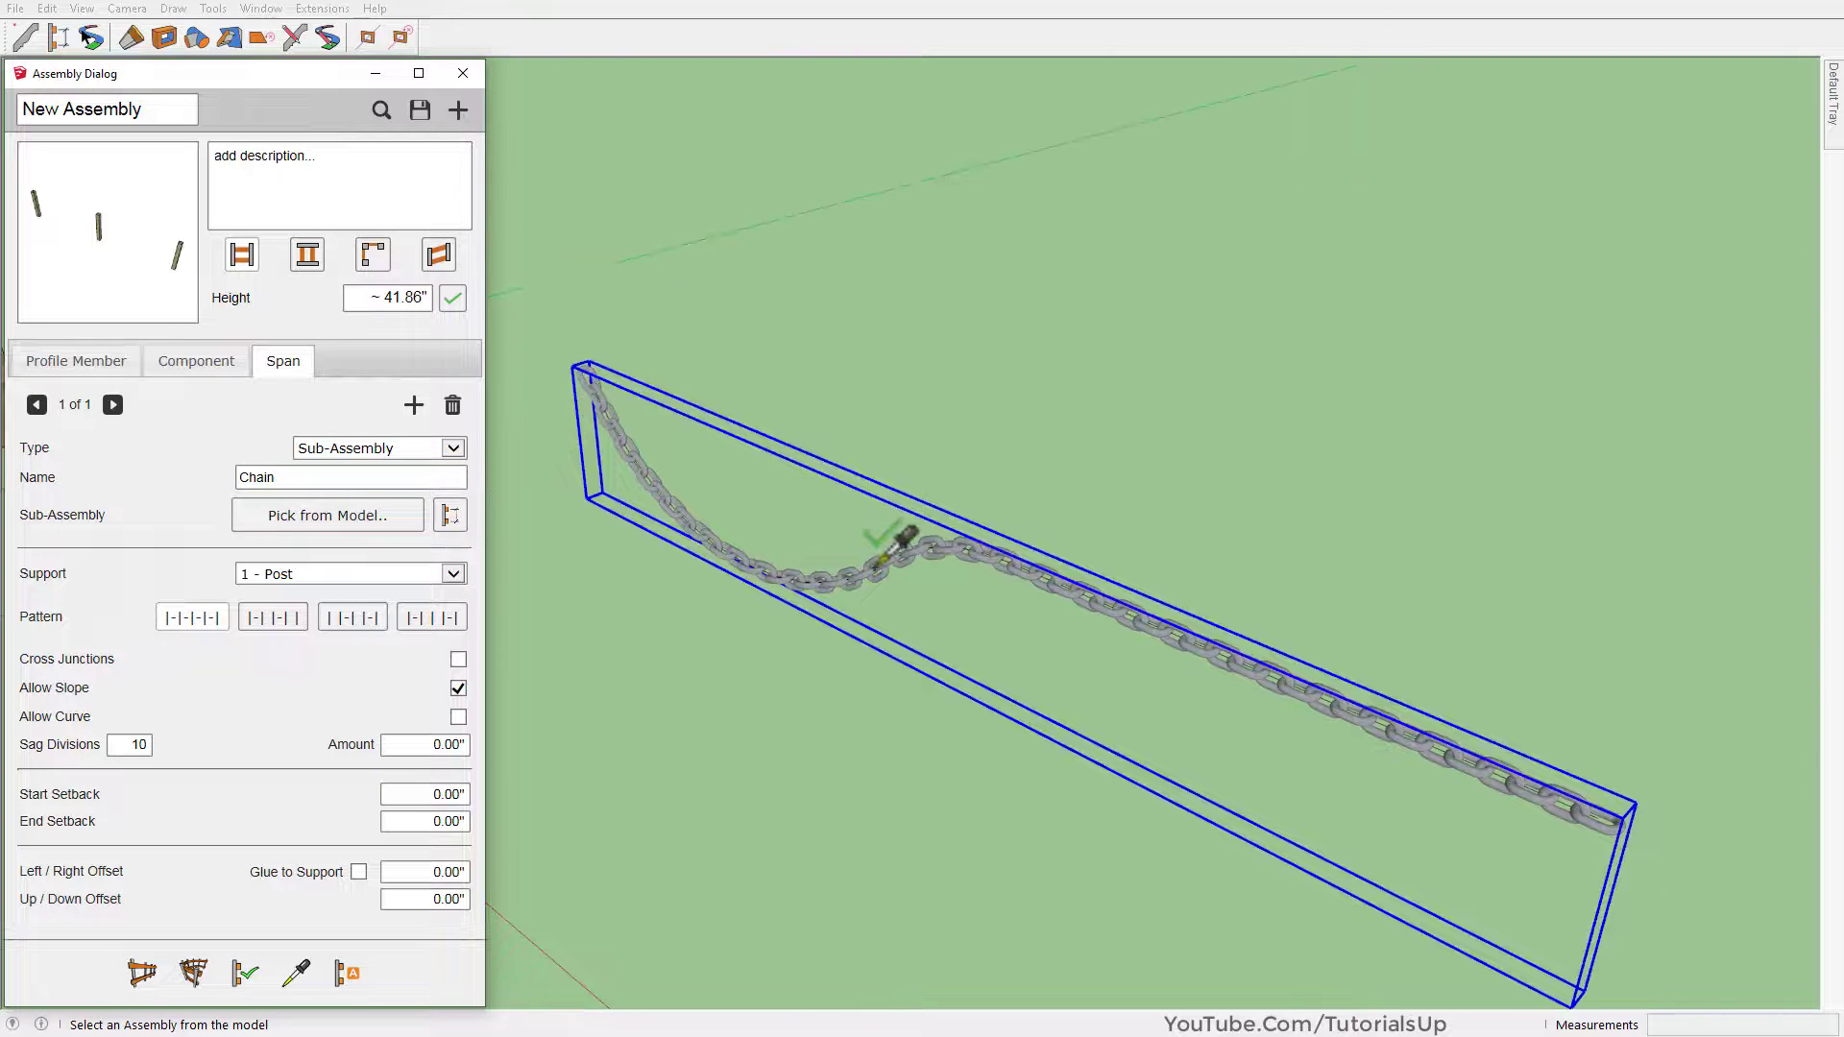
pyautogui.click(876, 565)
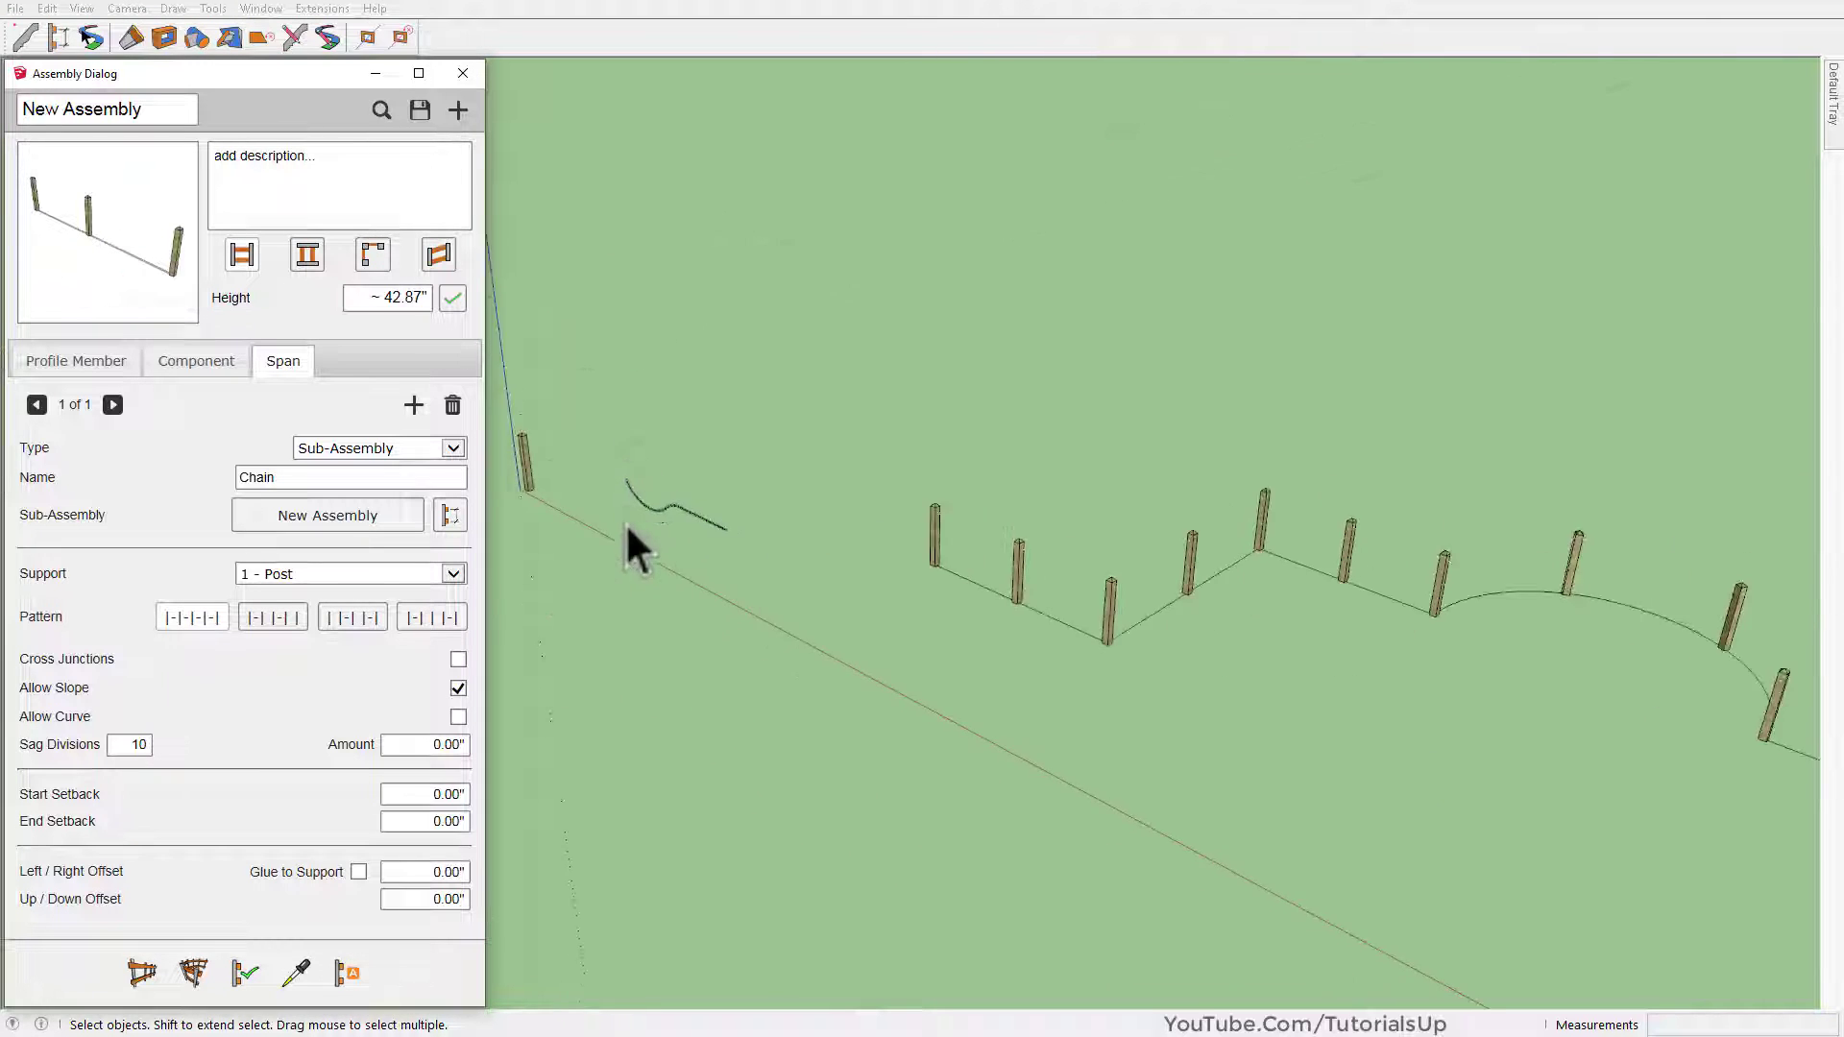
# Apply the assembly attributes to the selected fence so chain spans hang between all posts
pyautogui.scroll(3, 866, 573)
pyautogui.click(1104, 613)
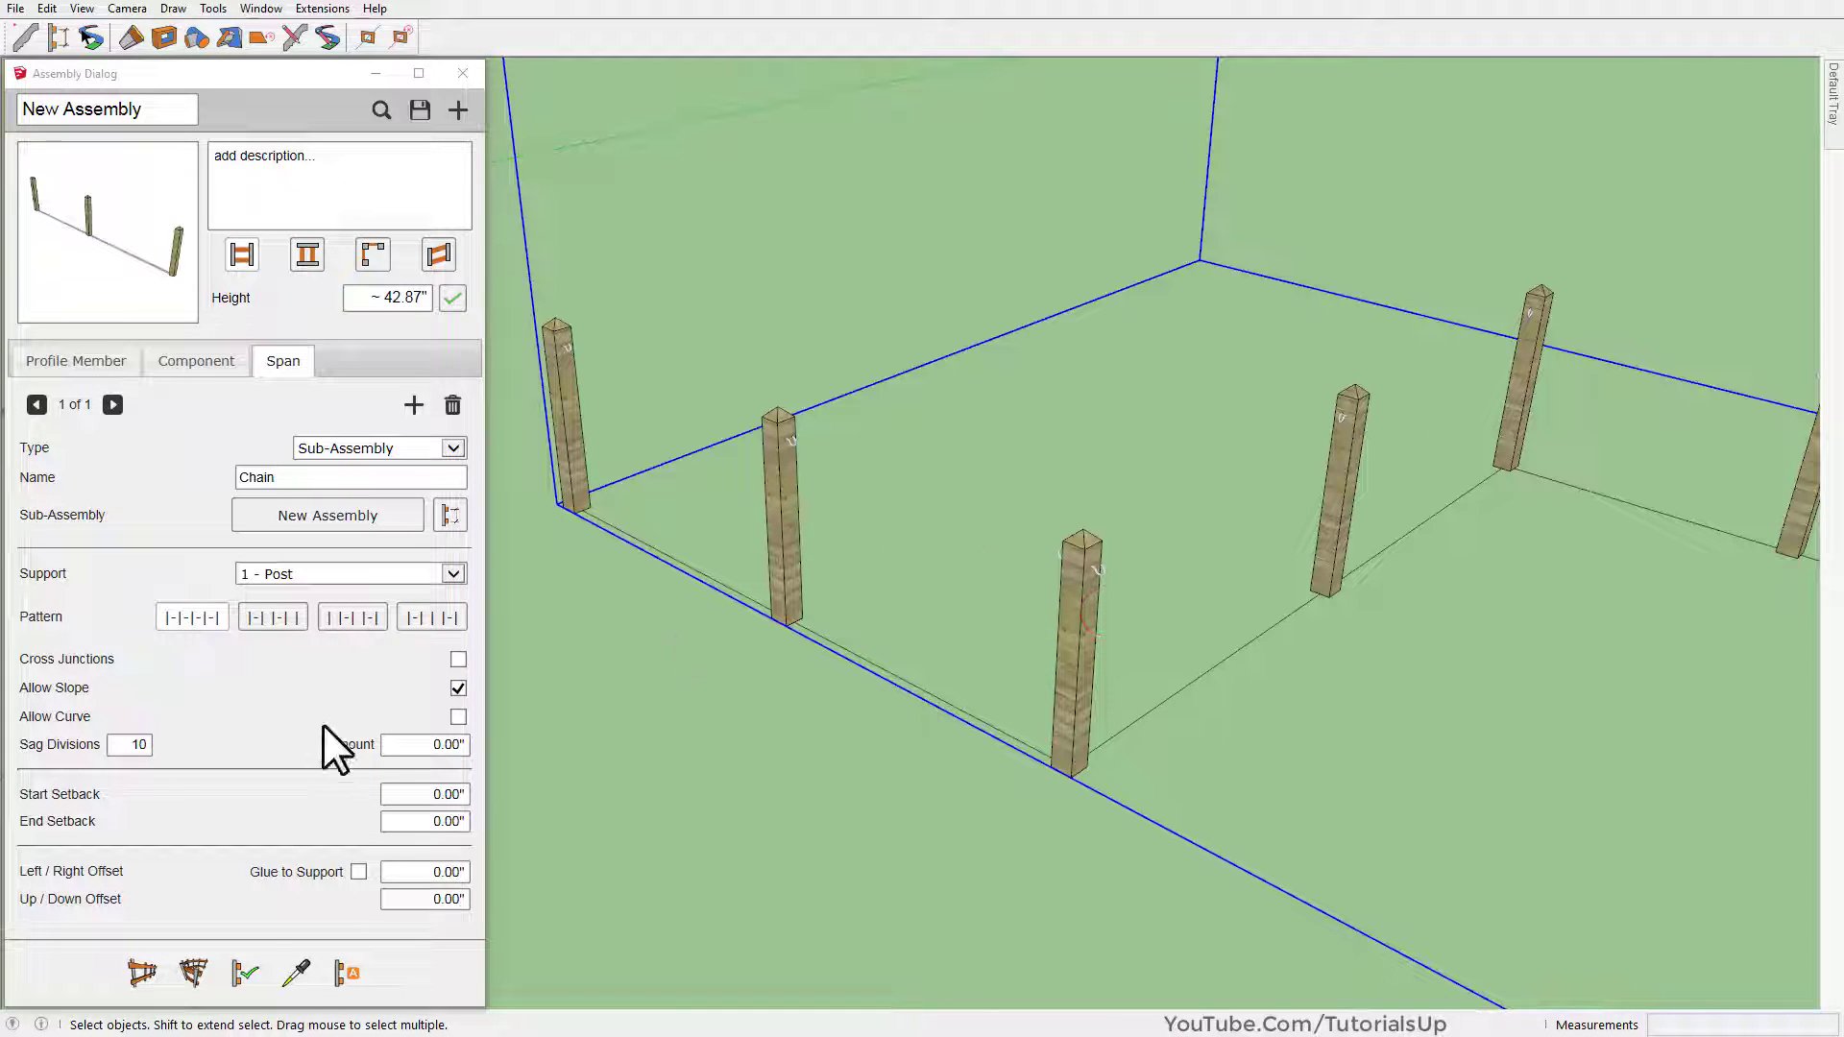
pyautogui.click(241, 980)
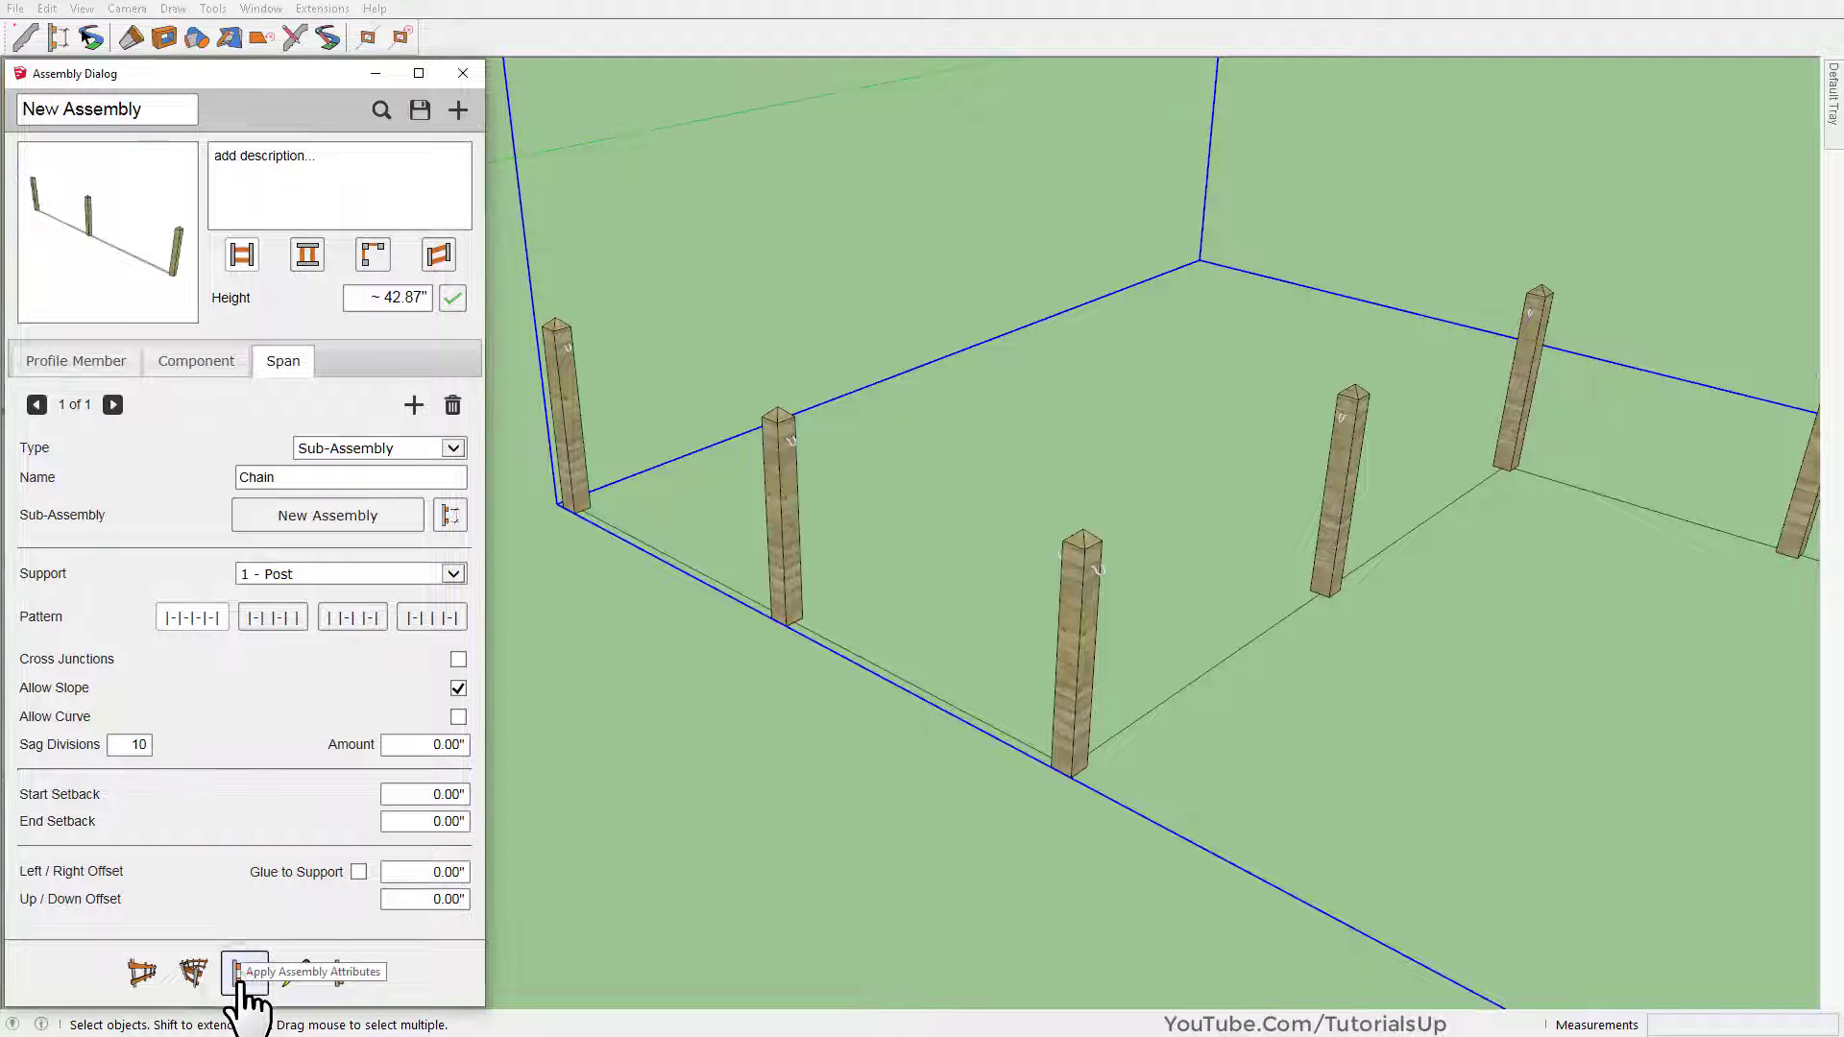
pyautogui.click(241, 981)
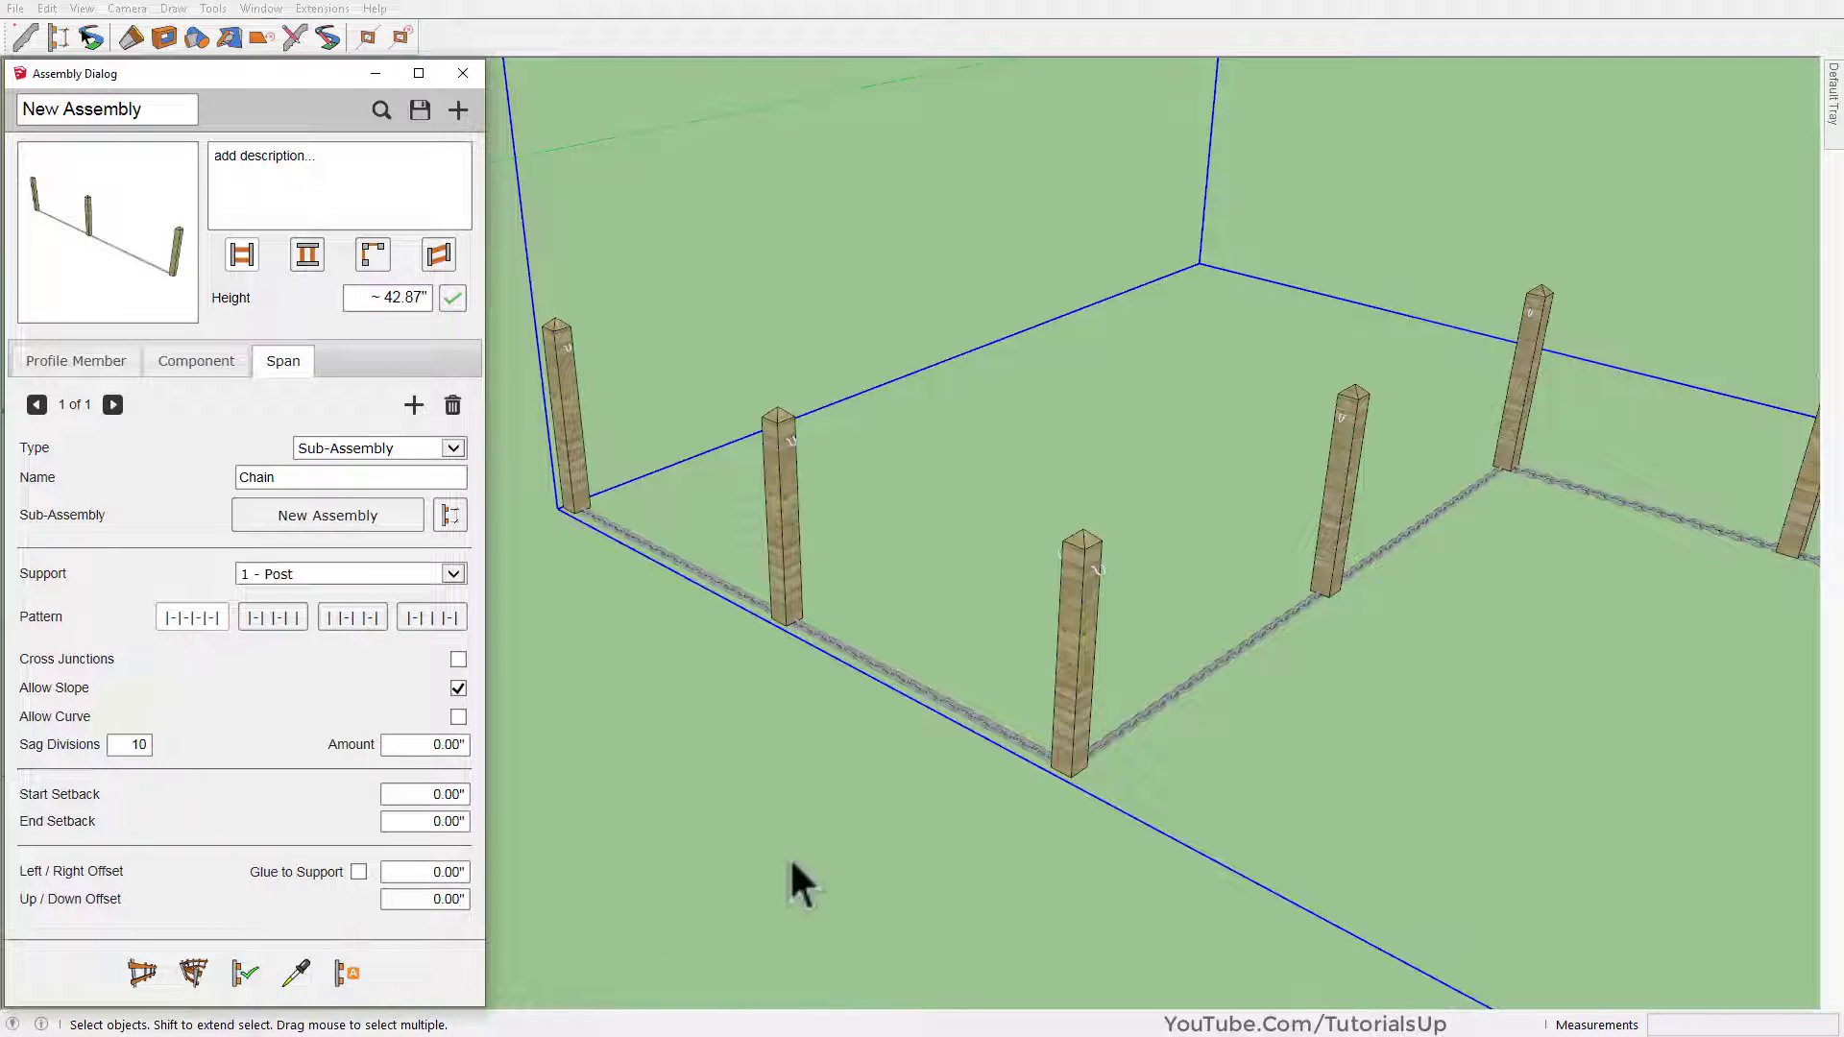
pyautogui.scroll(3, 1012, 740)
pyautogui.scroll(3, 1078, 823)
pyautogui.scroll(3, 1223, 852)
pyautogui.moveTo(1222, 852)
pyautogui.mouseDown(button='middle')
pyautogui.moveTo(1165, 312)
pyautogui.moveTo(1239, 850)
pyautogui.mouseUp(button='middle')
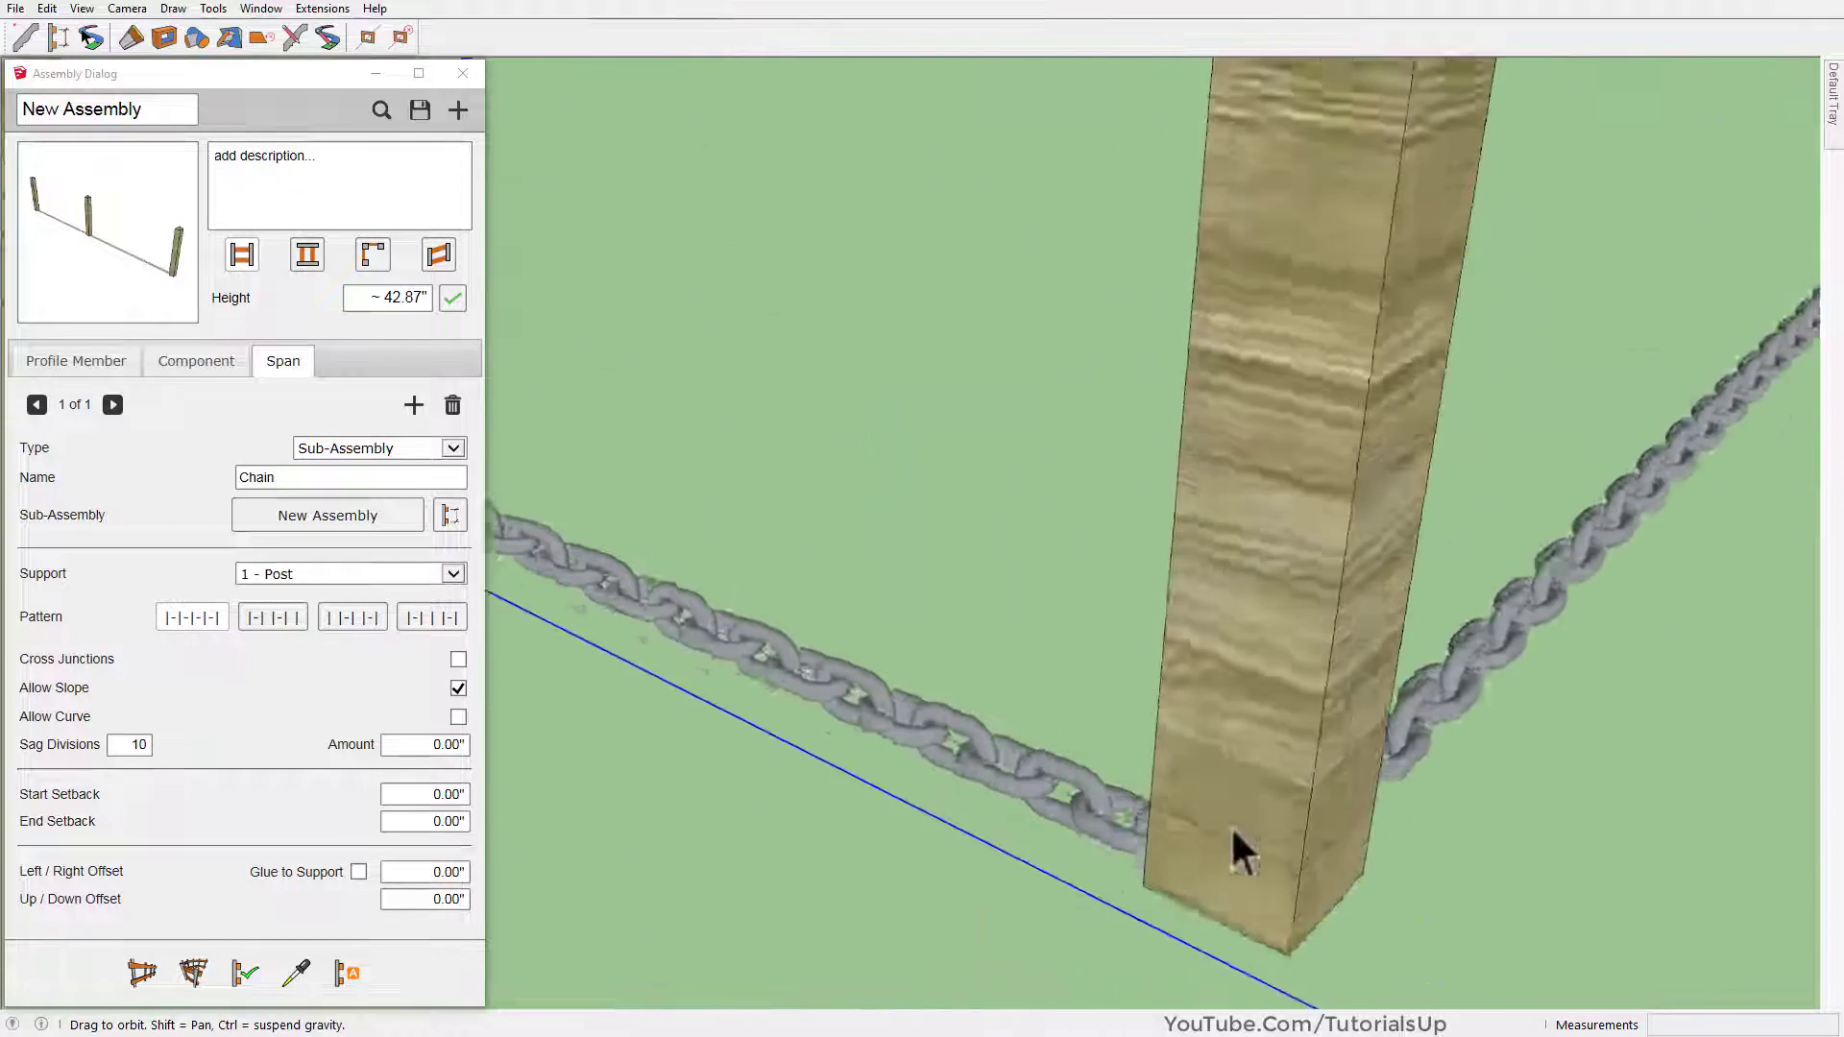
pyautogui.scroll(-5, 1230, 826)
pyautogui.scroll(1, 1086, 798)
pyautogui.scroll(4, 693, 359)
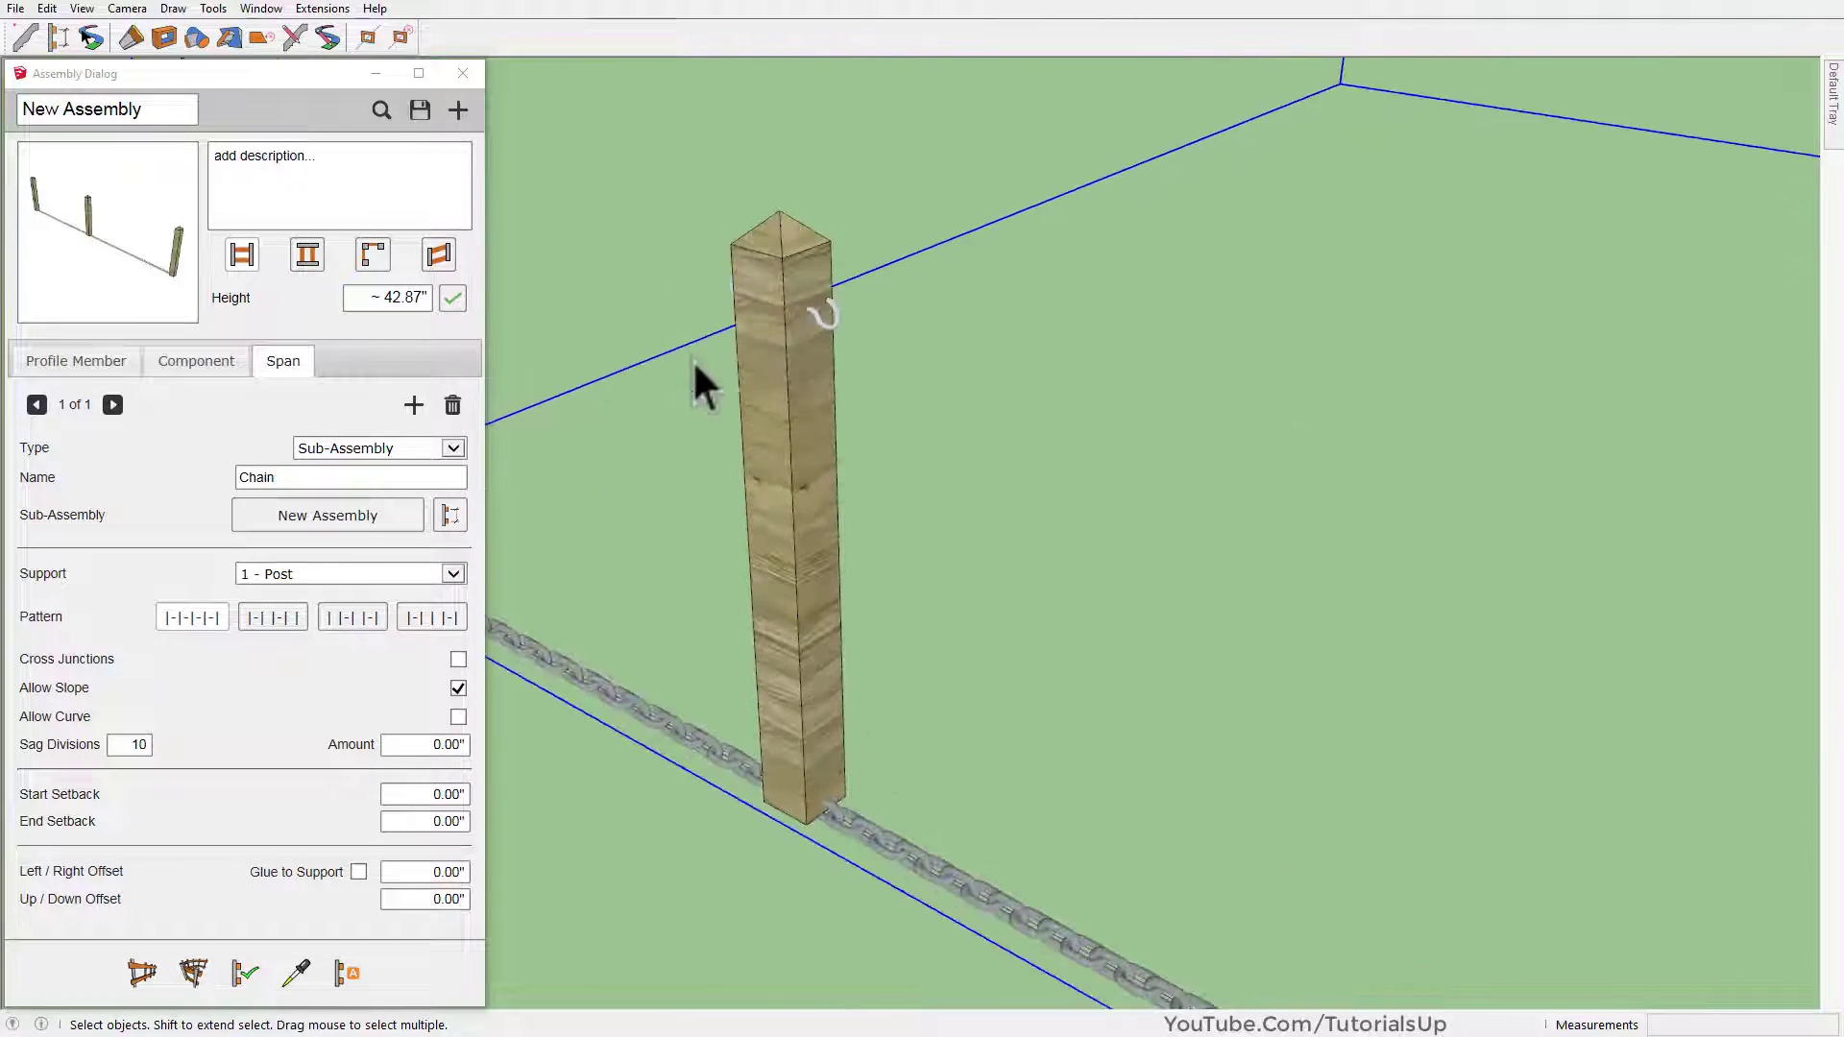
pyautogui.scroll(3, 768, 355)
pyautogui.scroll(2, 864, 391)
# Draw a line from a post's hook down to the chain and dimension it at 36.30"
pyautogui.press('l')
pyautogui.scroll(2, 951, 279)
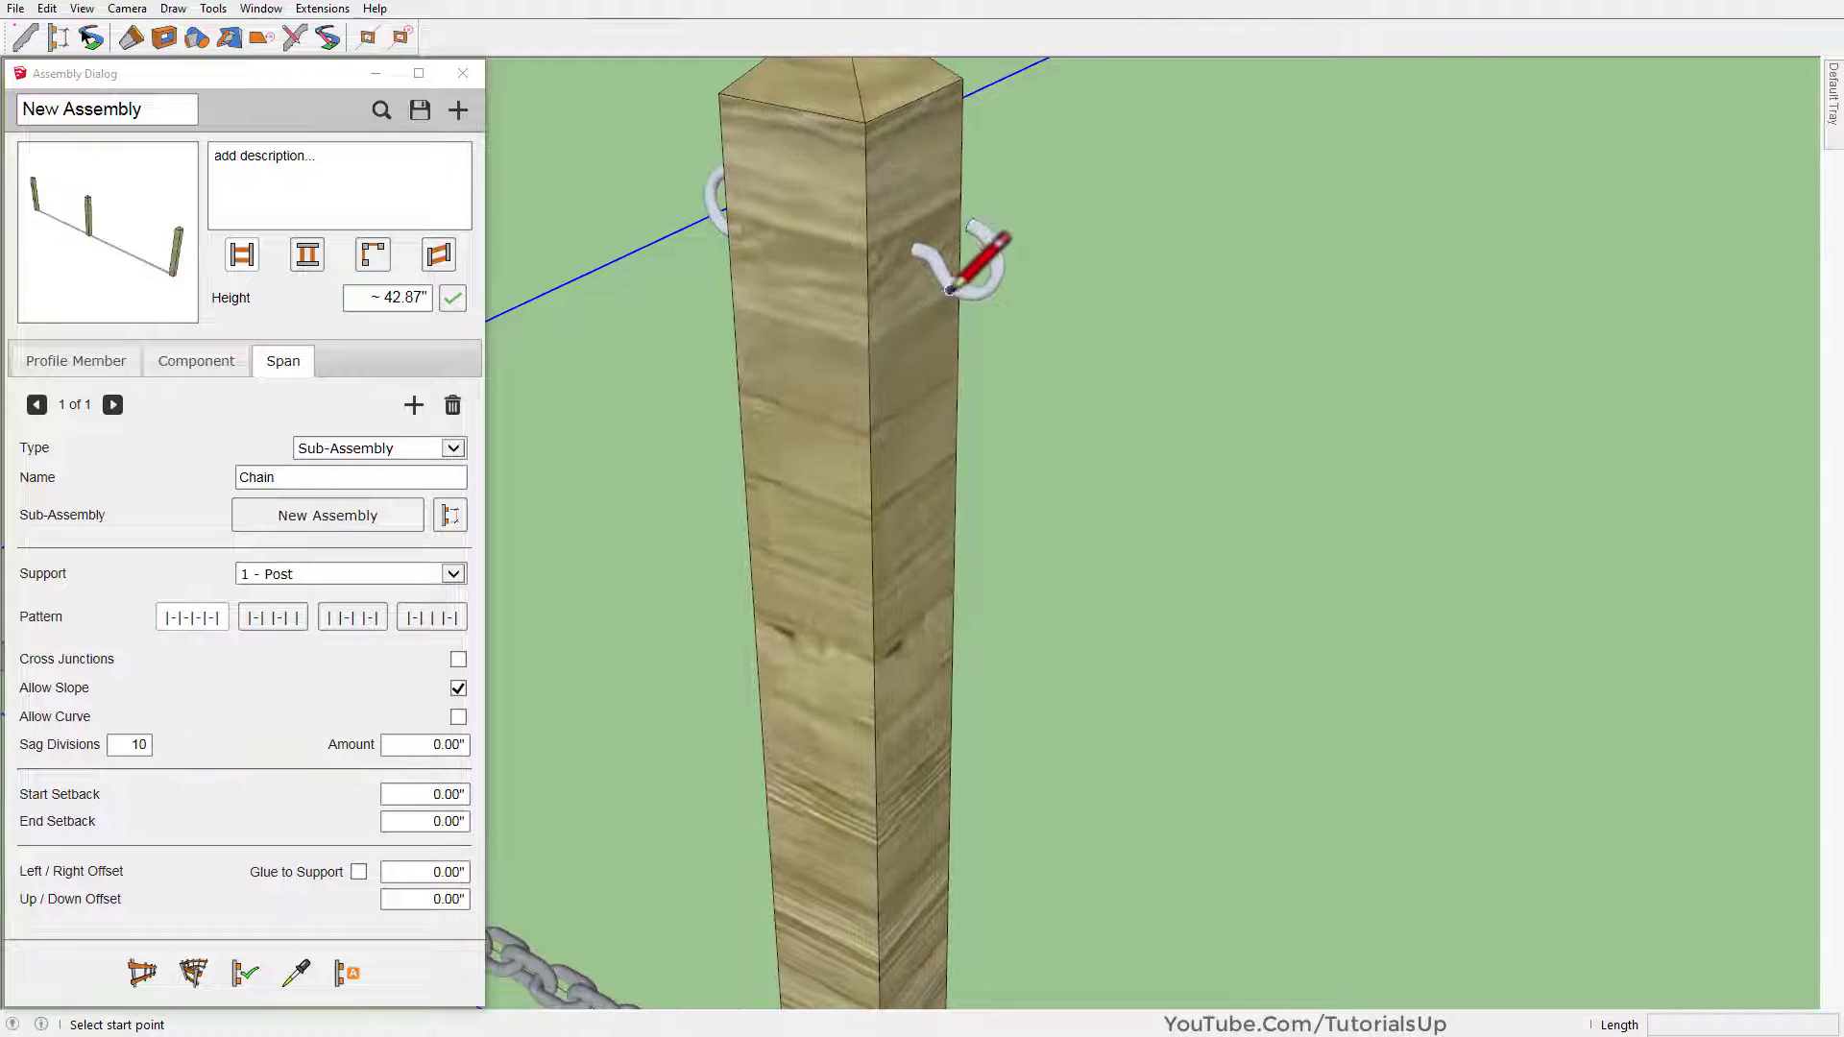
pyautogui.moveTo(948, 288)
pyautogui.mouseDown(button='middle')
pyautogui.moveTo(1091, 288)
pyautogui.moveTo(987, 239)
pyautogui.mouseUp(button='middle')
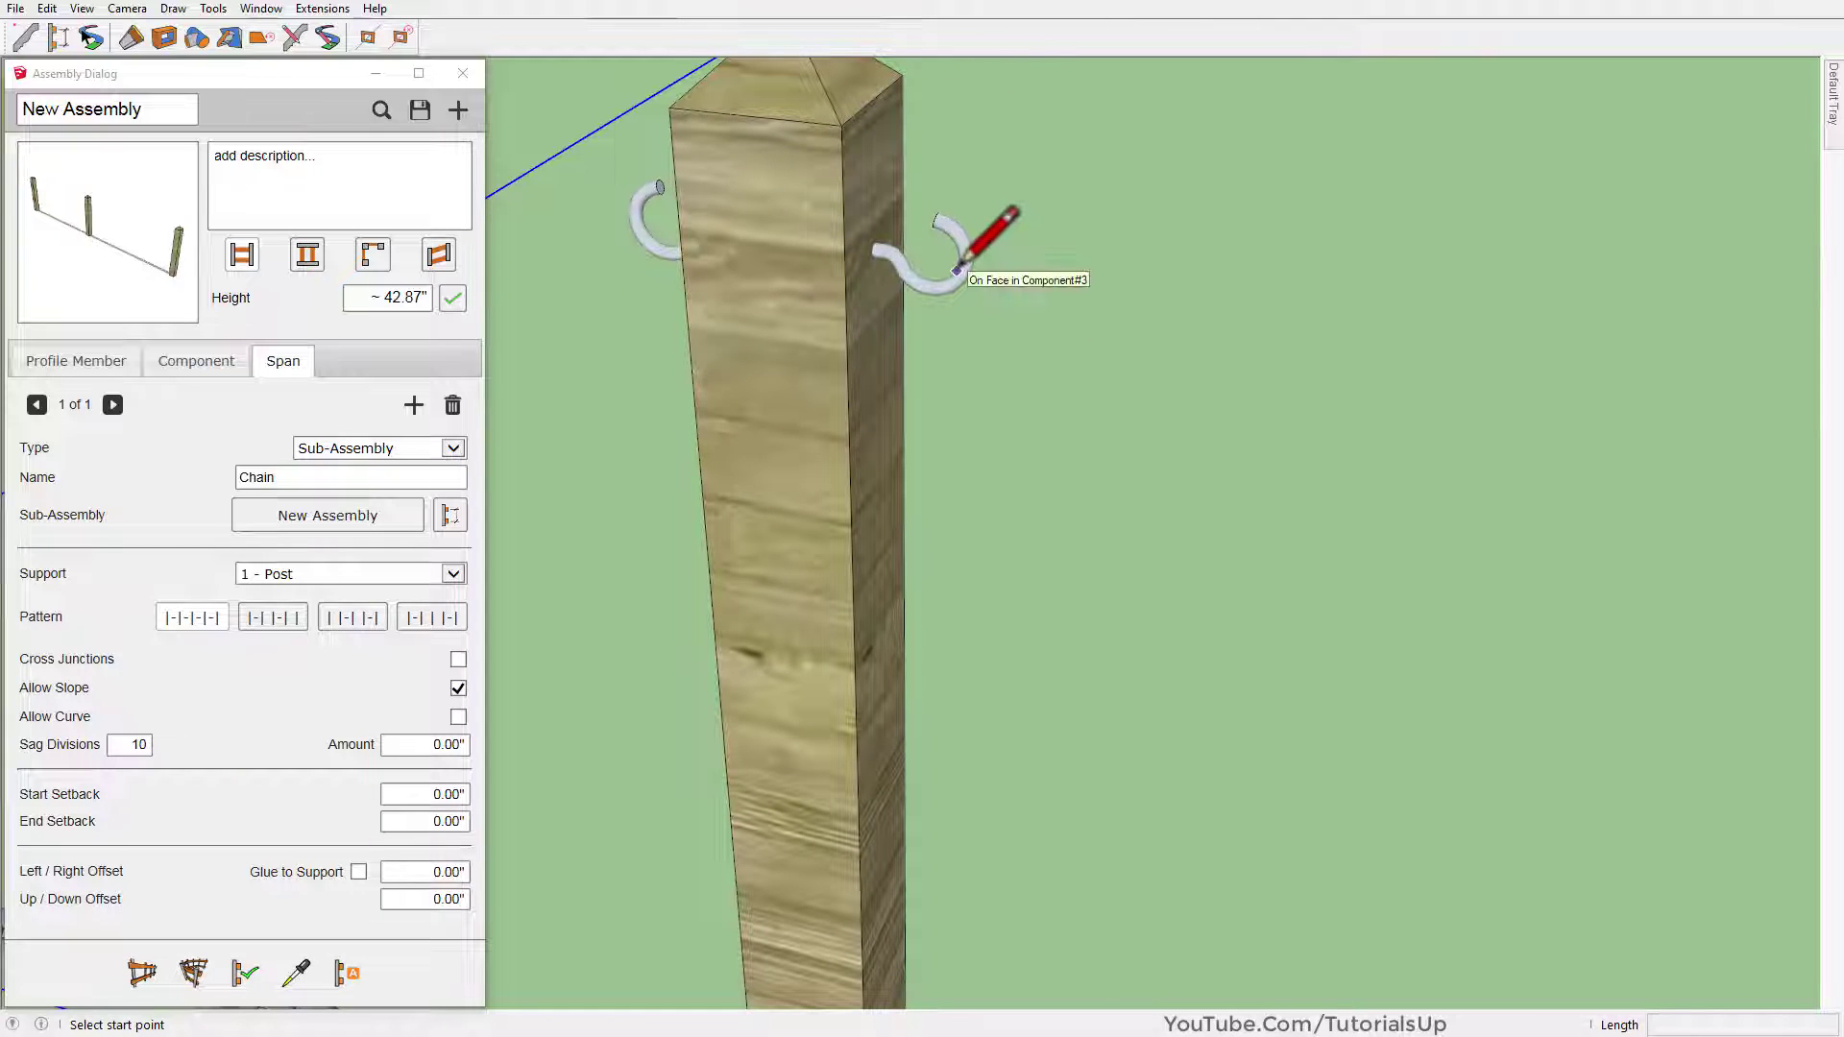
pyautogui.click(958, 270)
pyautogui.scroll(-2, 931, 266)
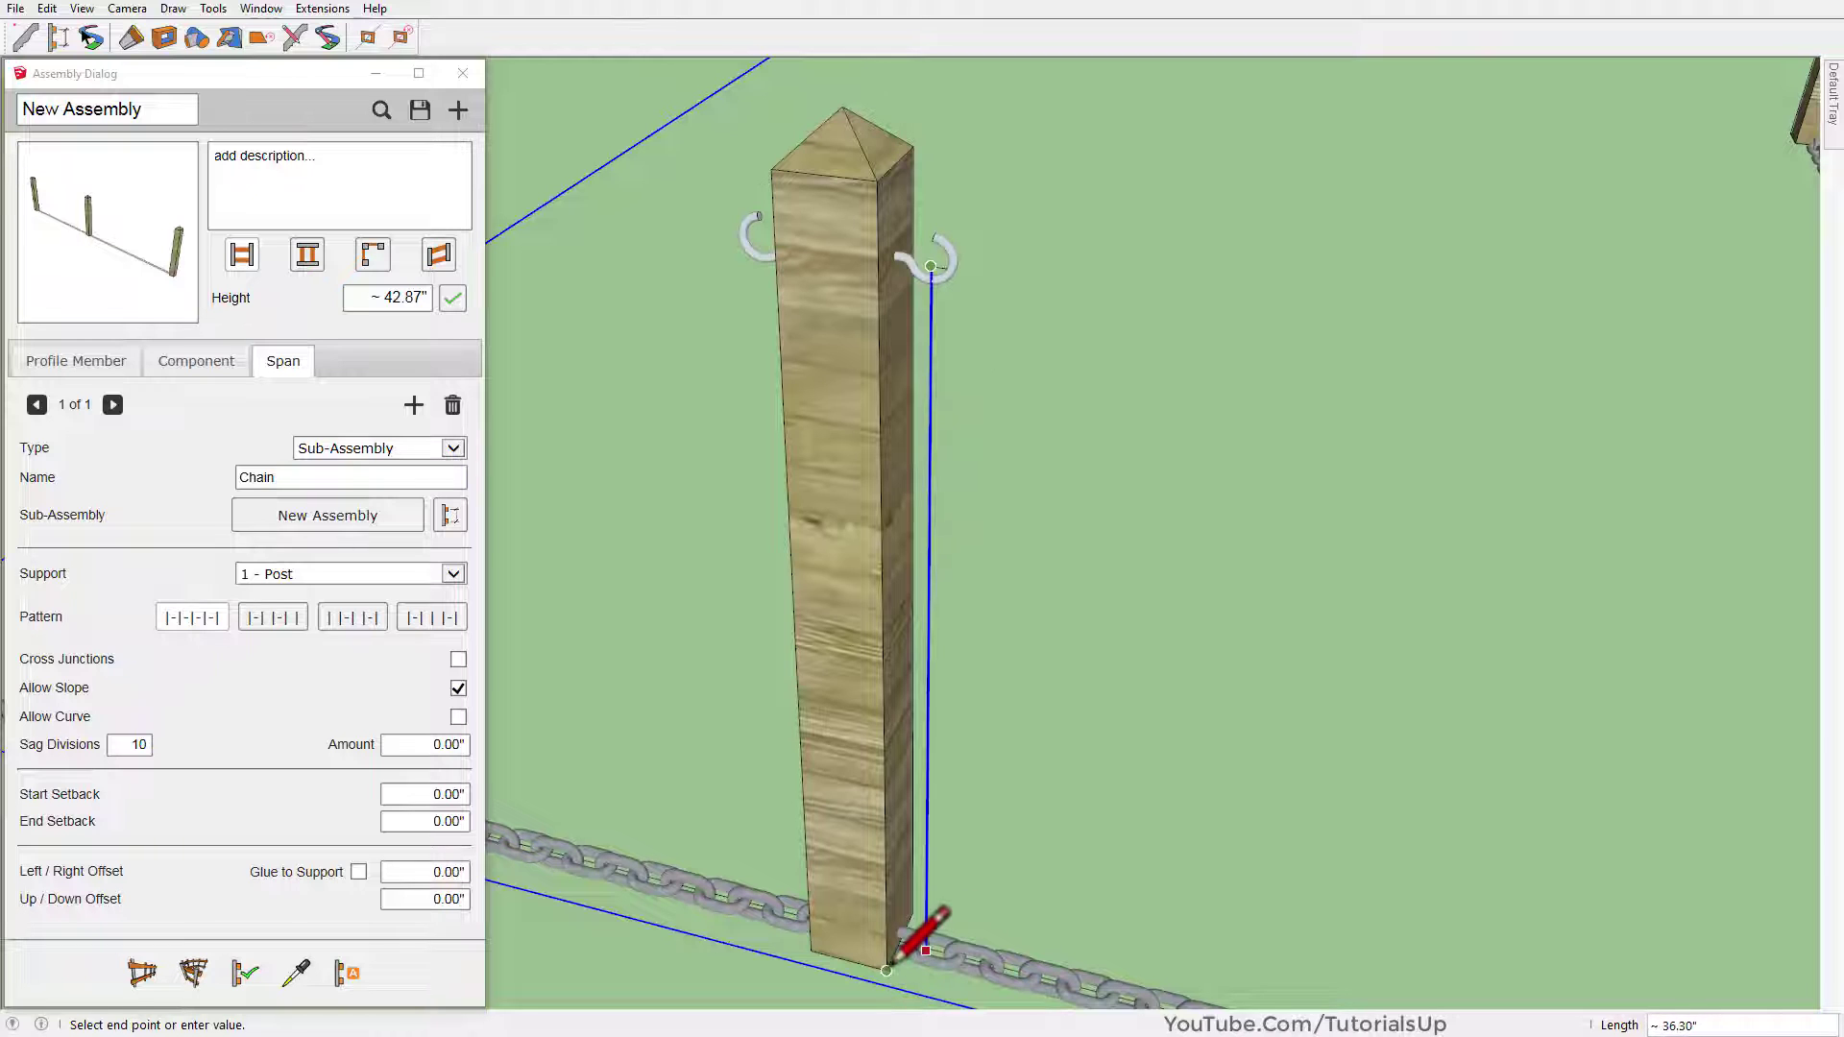
pyautogui.moveTo(1057, 726); pyautogui.dragTo(944, 813, button='middle')
pyautogui.press('d')
pyautogui.click(929, 763)
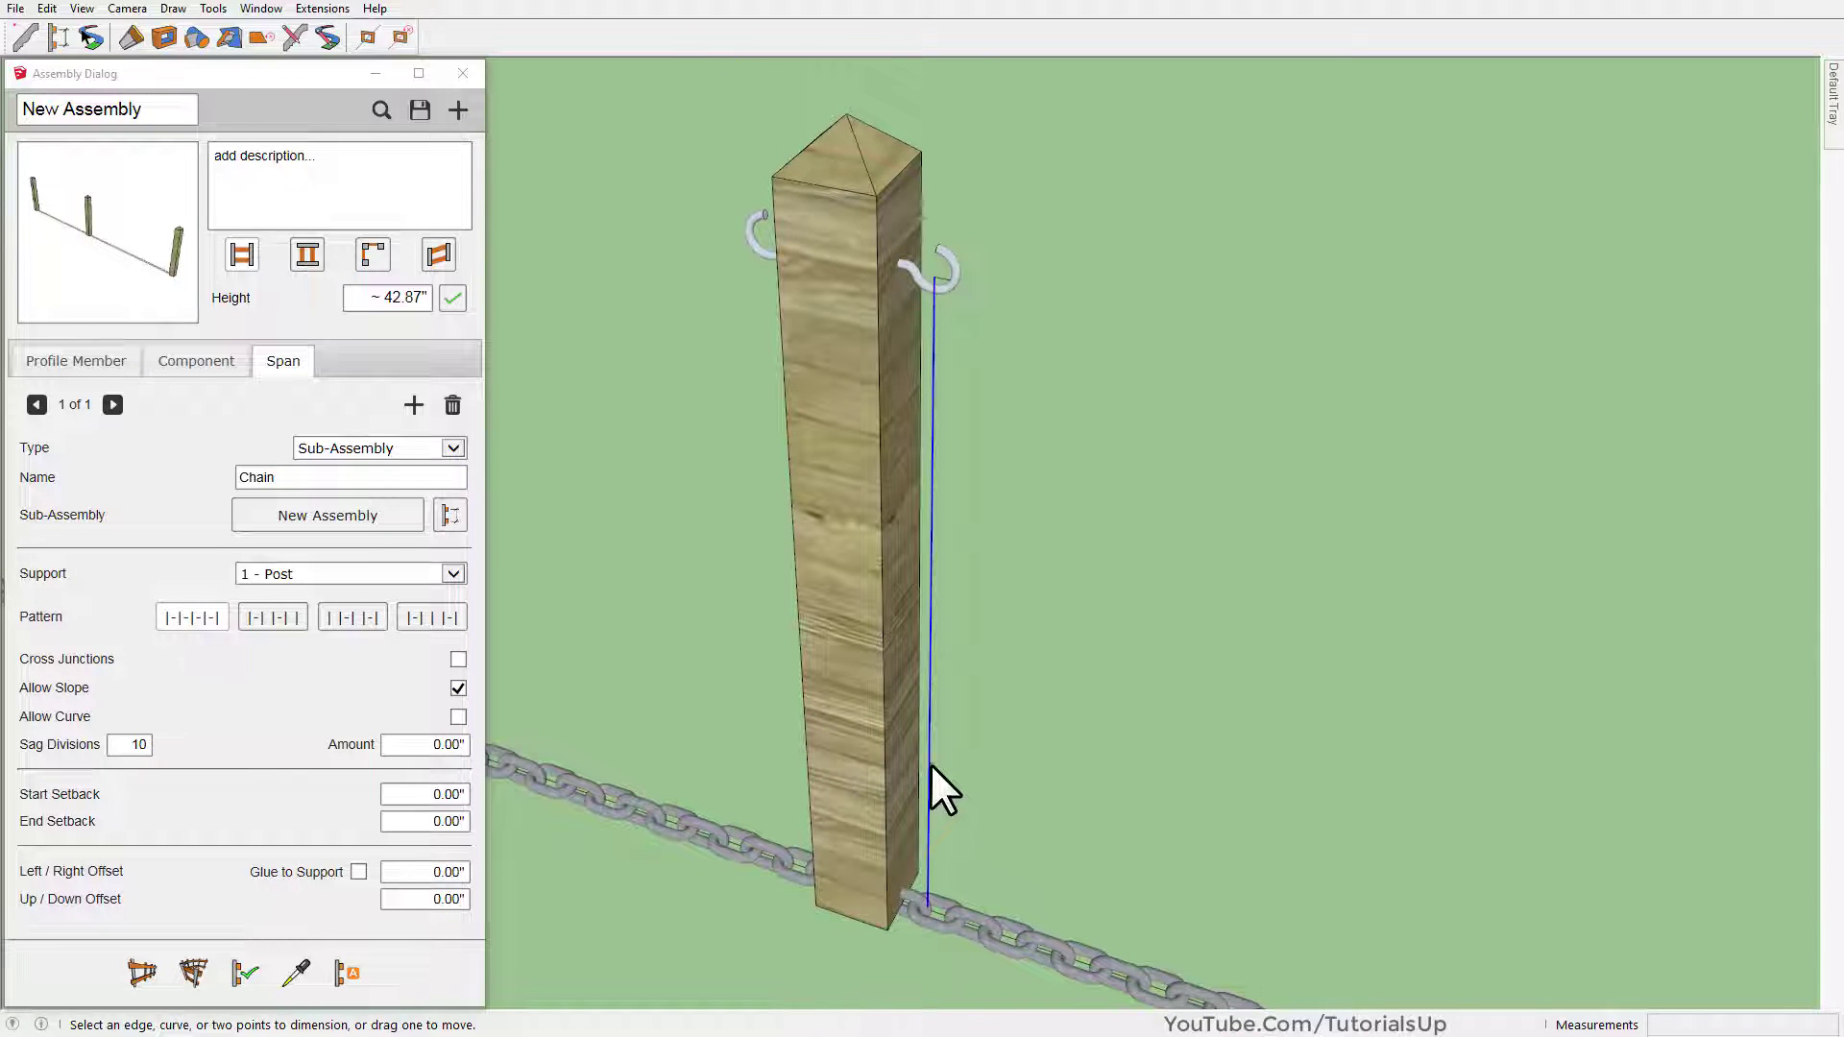
pyautogui.click(1051, 780)
pyautogui.press('space')
# Give the fence's chain span a 36.00" up/down offset and apply it
pyautogui.scroll(-2, 912, 653)
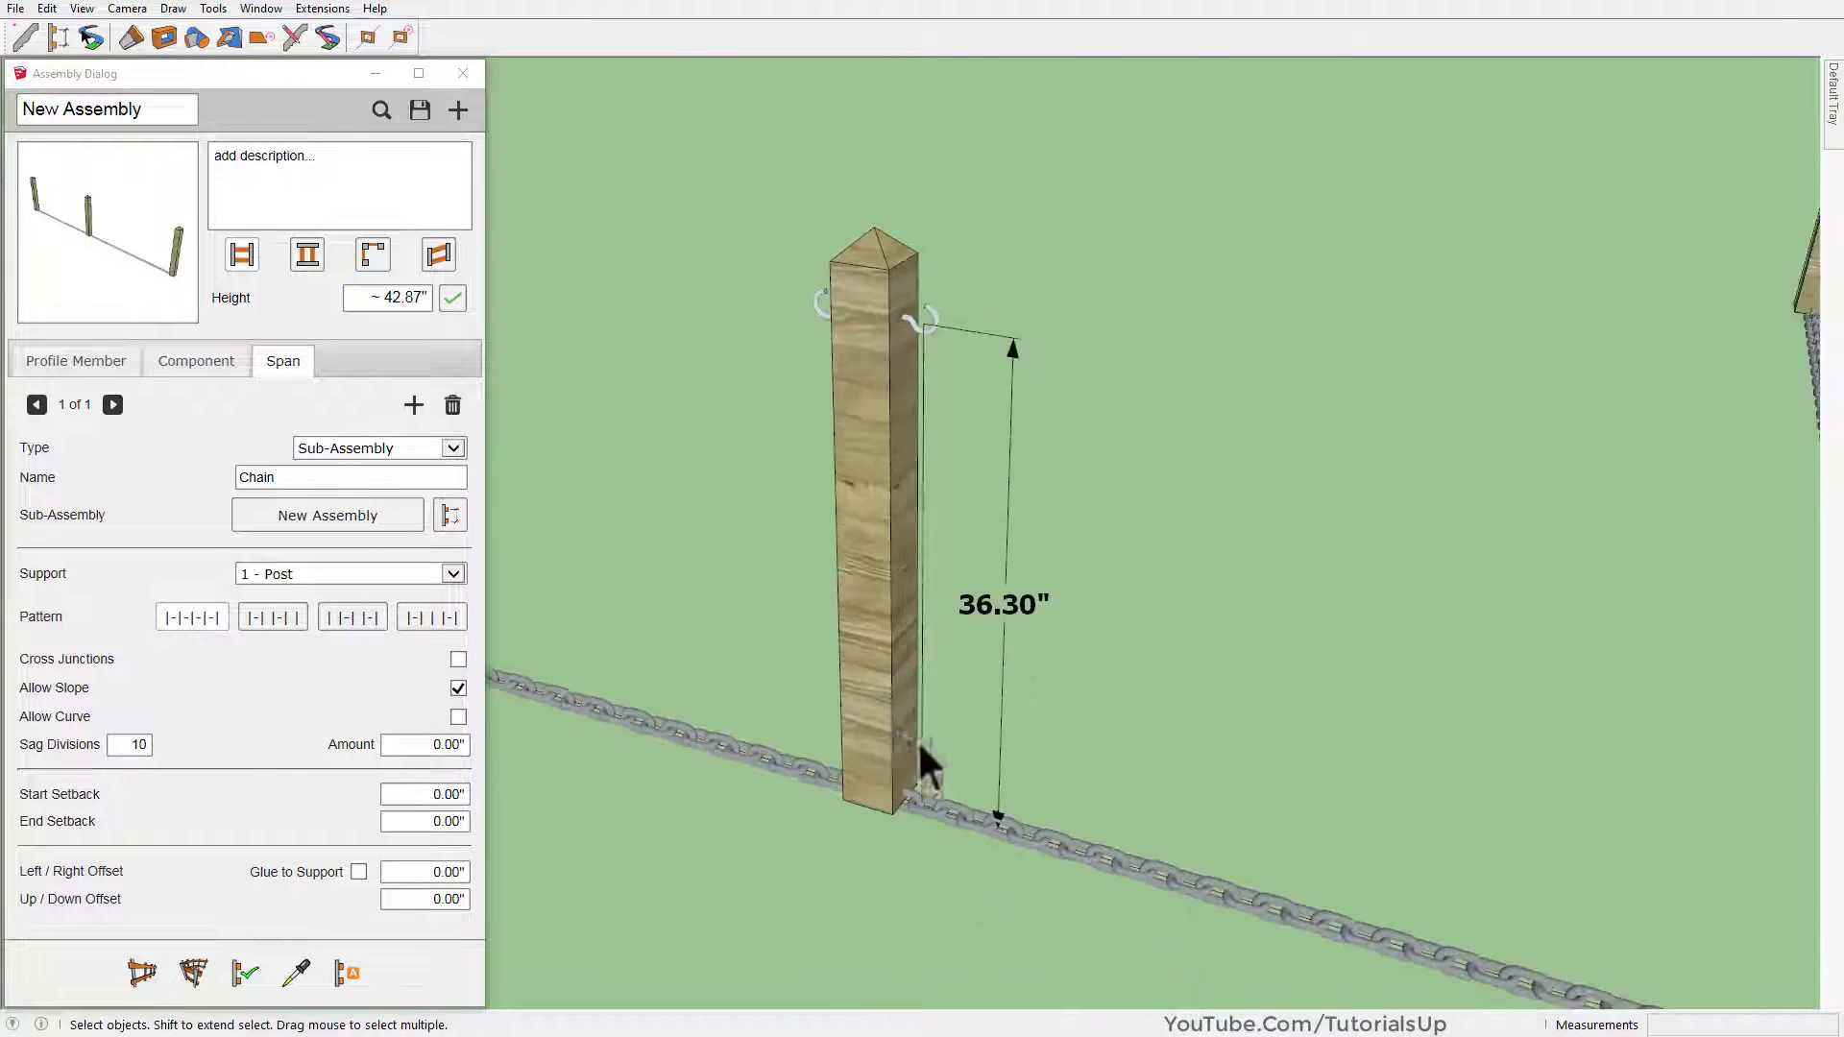
pyautogui.scroll(1, 1056, 836)
pyautogui.click(1080, 850)
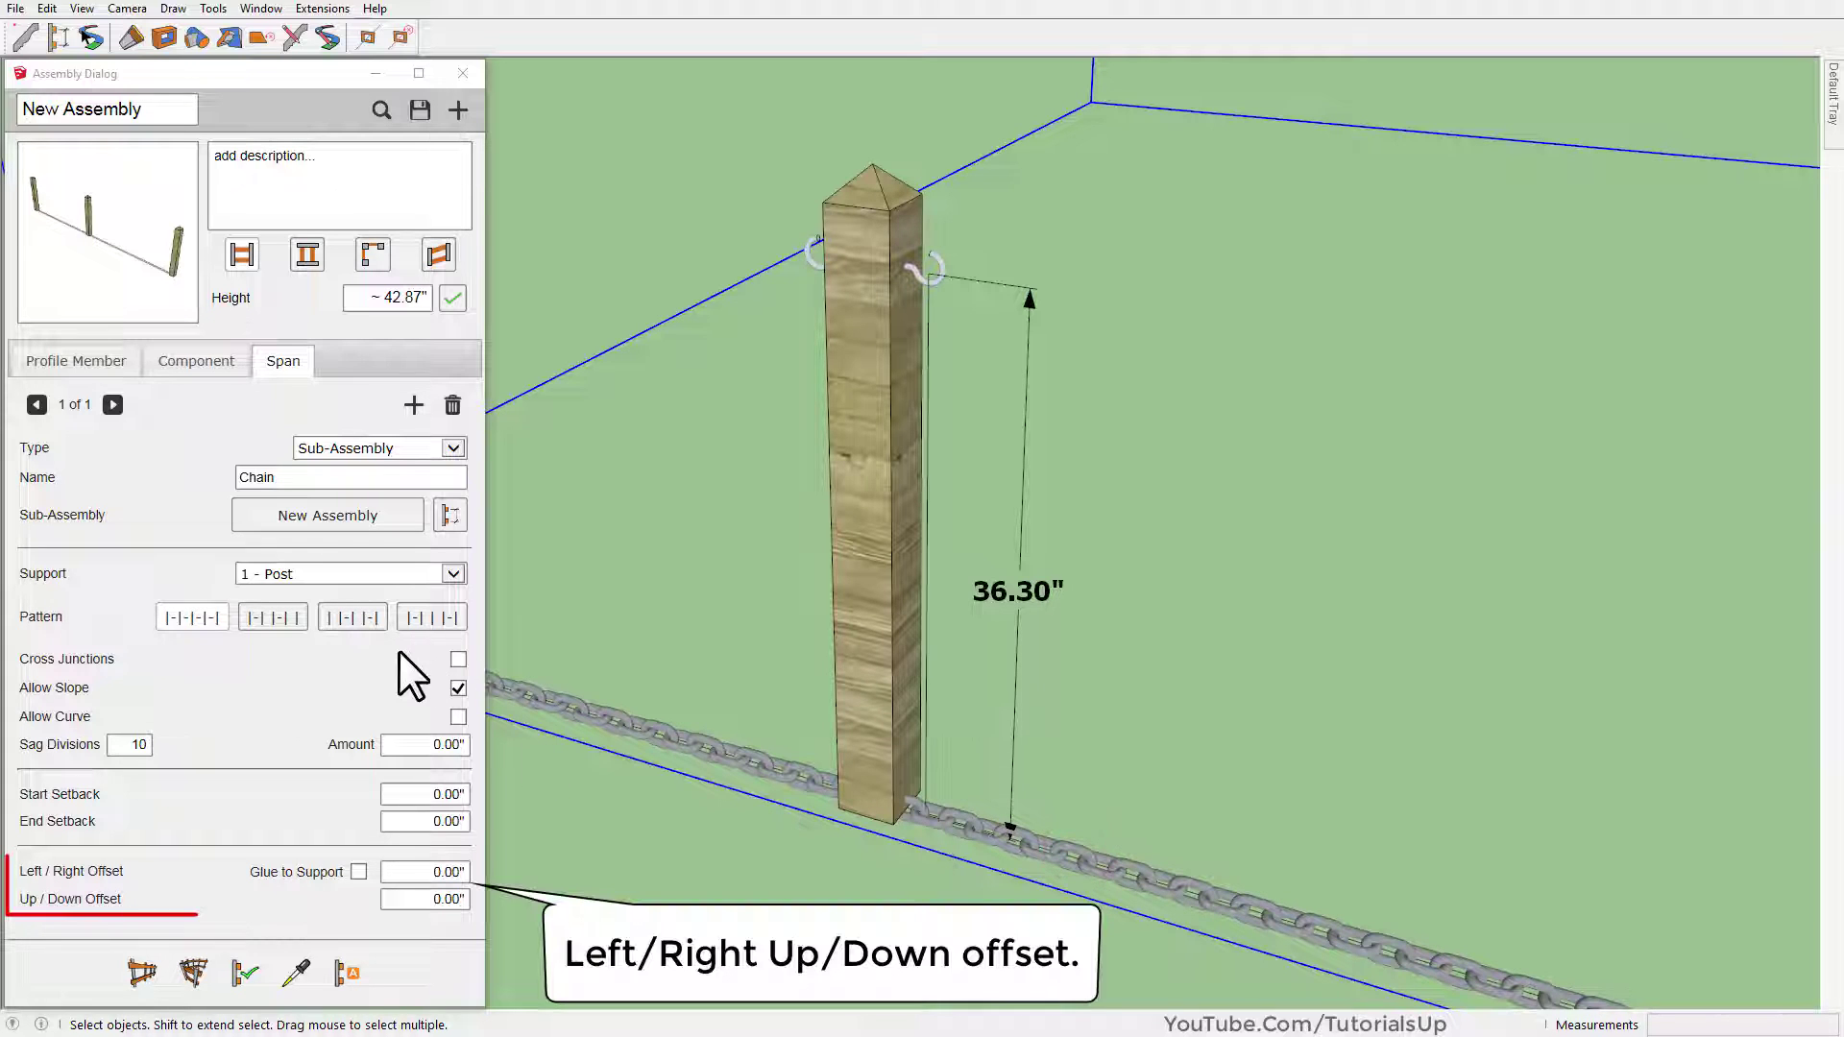
pyautogui.click(420, 899)
pyautogui.write('36')
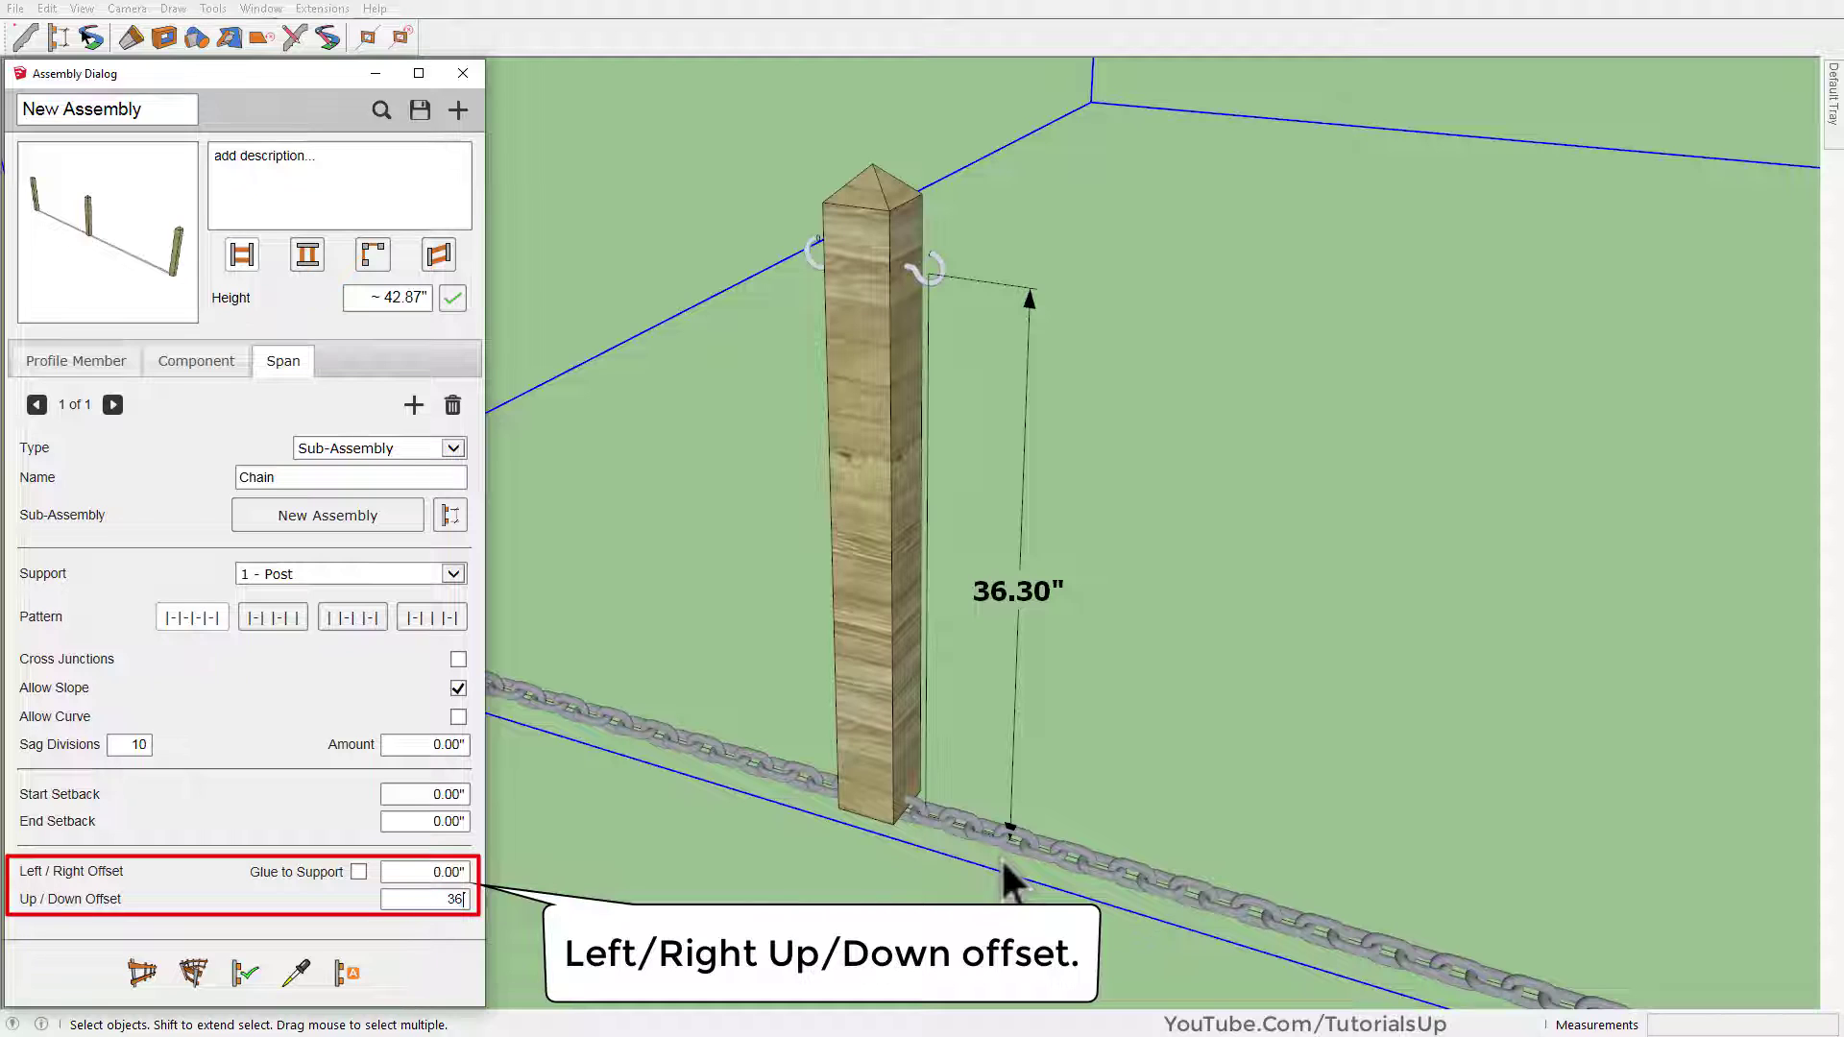
pyautogui.click(240, 975)
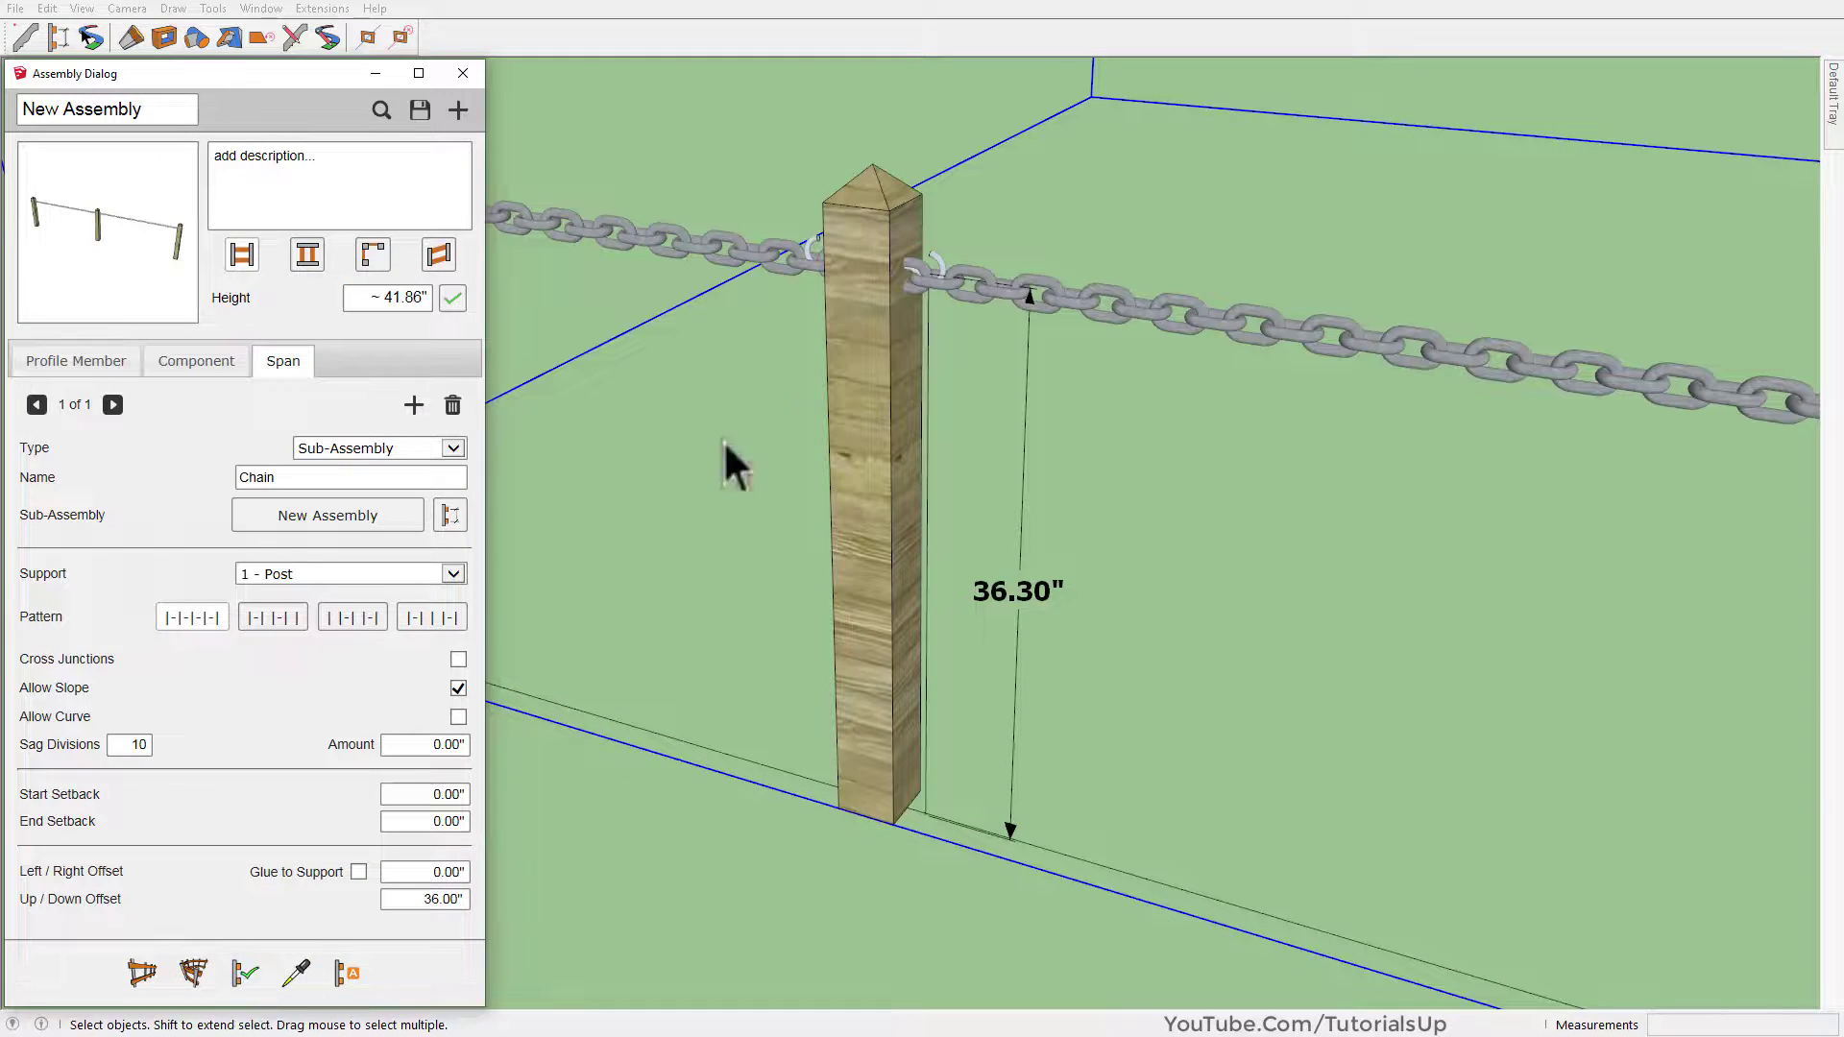
# Orbit close to a post to check the chain now sits at hook height
pyautogui.click(931, 503)
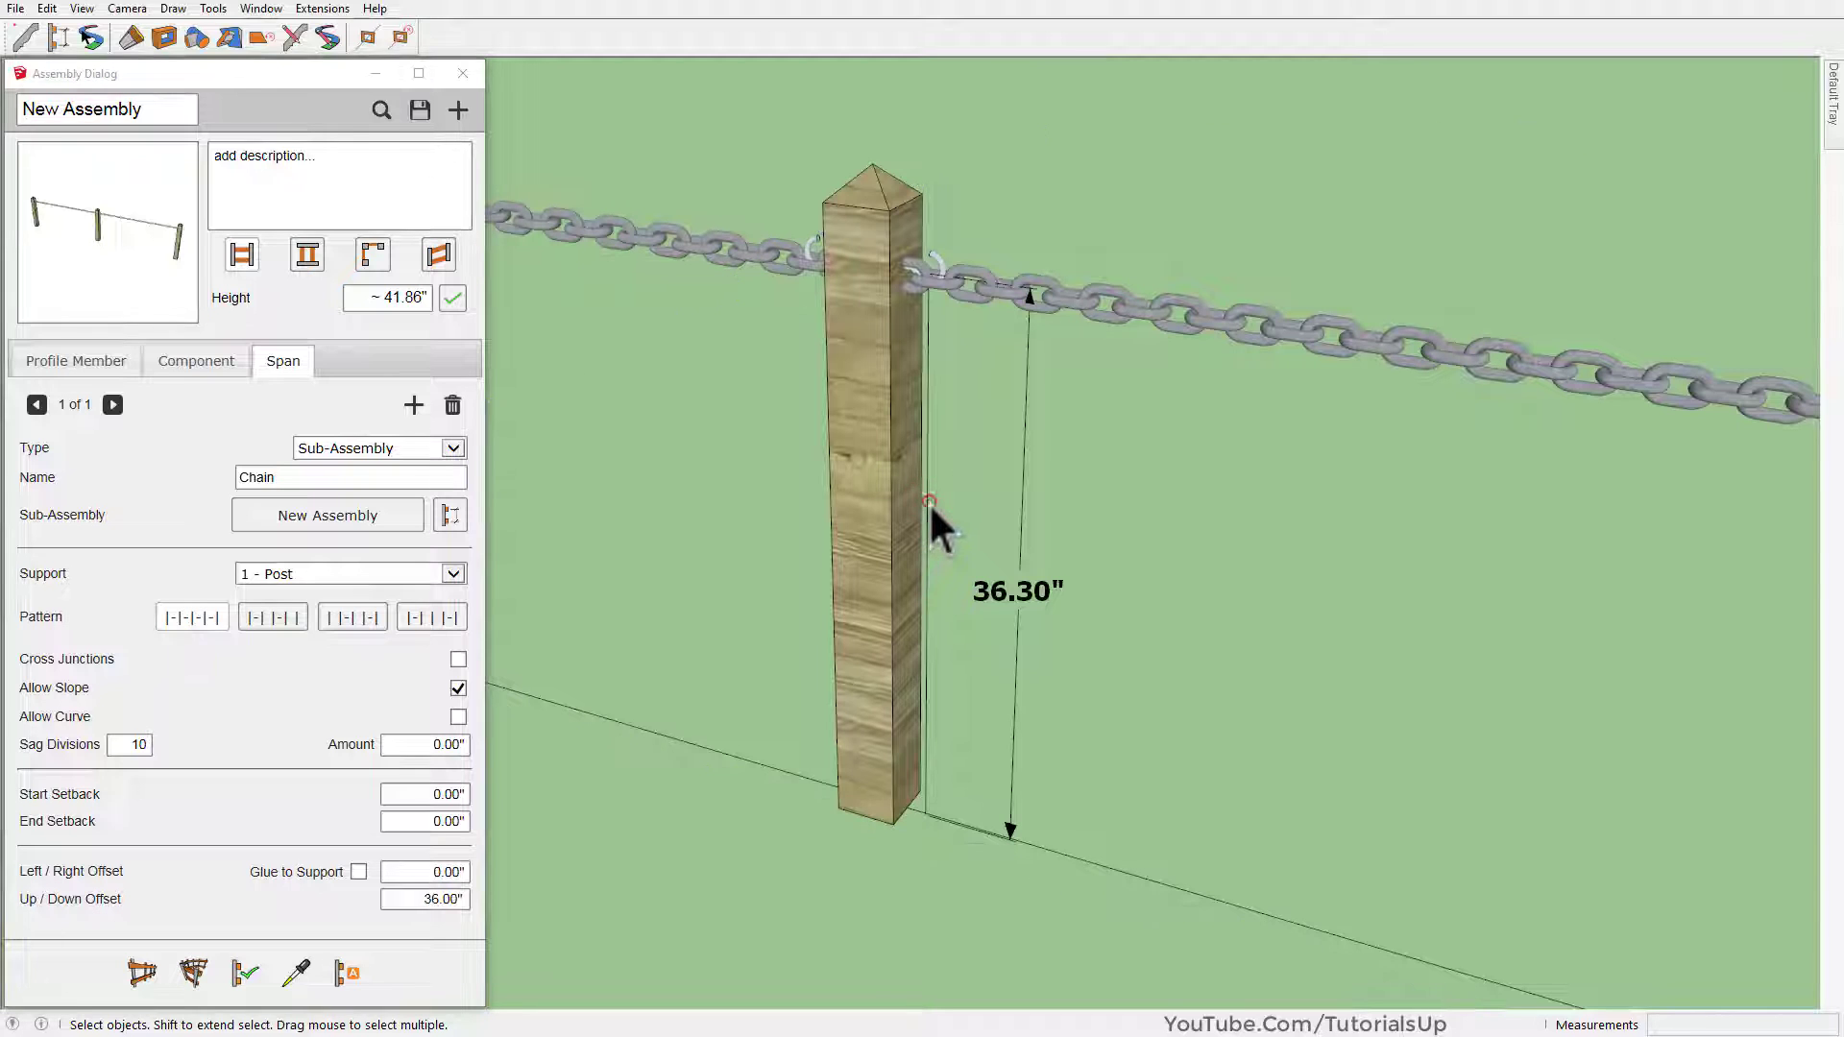
pyautogui.moveTo(1117, 602); pyautogui.dragTo(981, 539)
pyautogui.moveTo(866, 372)
pyautogui.mouseDown(button='middle')
pyautogui.moveTo(849, 265)
pyautogui.moveTo(925, 284)
pyautogui.mouseUp(button='middle')
pyautogui.scroll(3, 890, 288)
pyautogui.scroll(2, 891, 289)
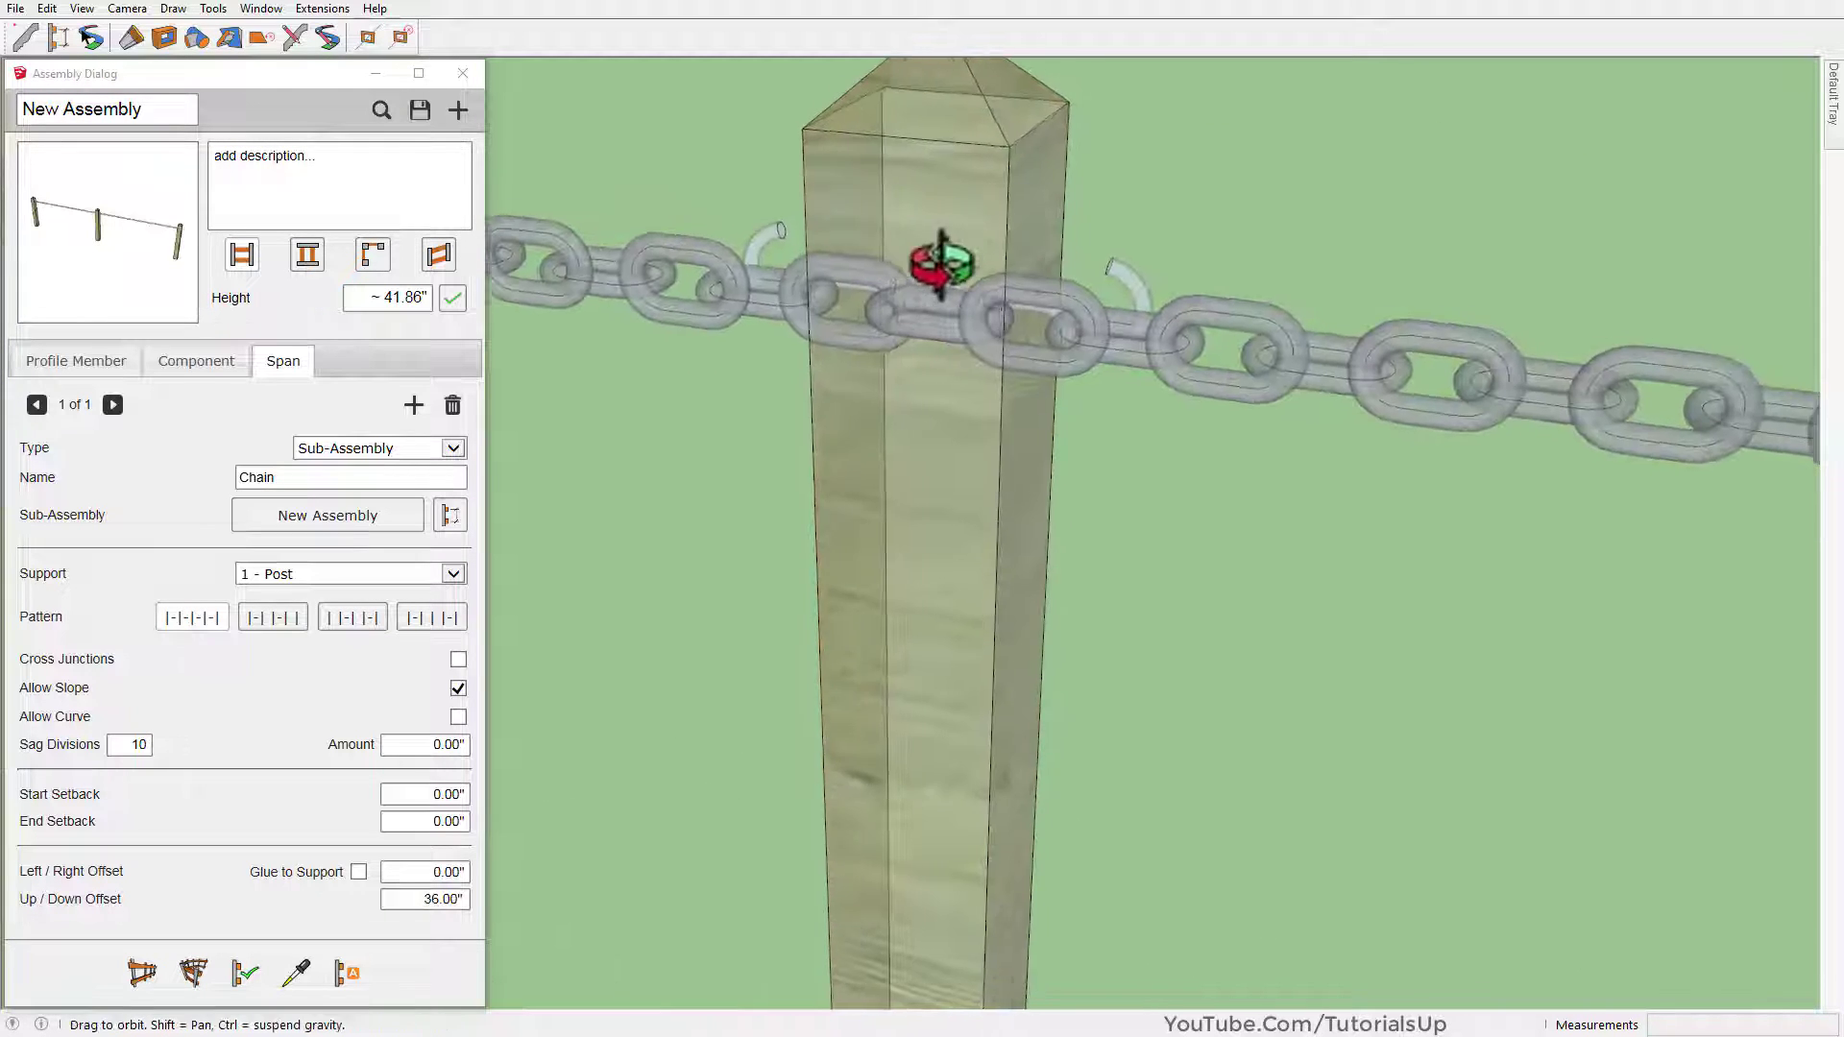
pyautogui.click(411, 793)
pyautogui.write('4')
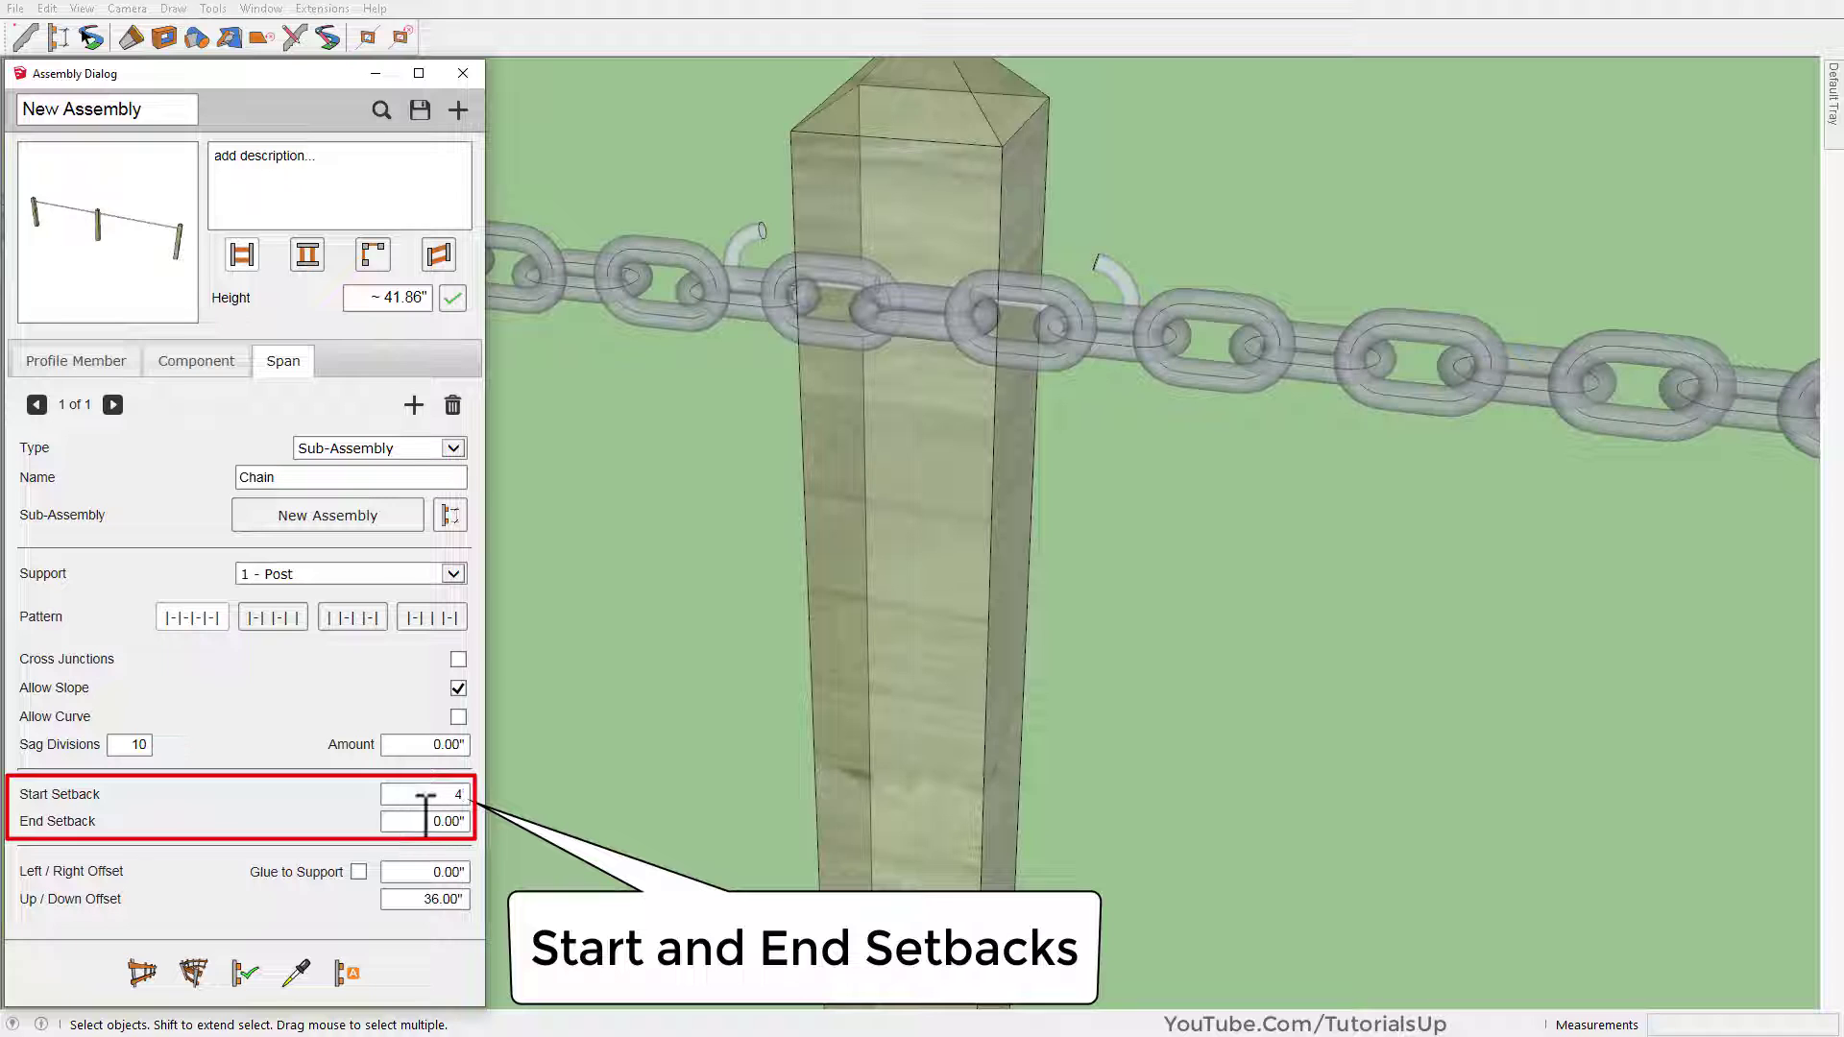
# Enter 4" start and end setbacks, apply them, and inspect the gaps at a post
pyautogui.press('Tab')
pyautogui.write('4')
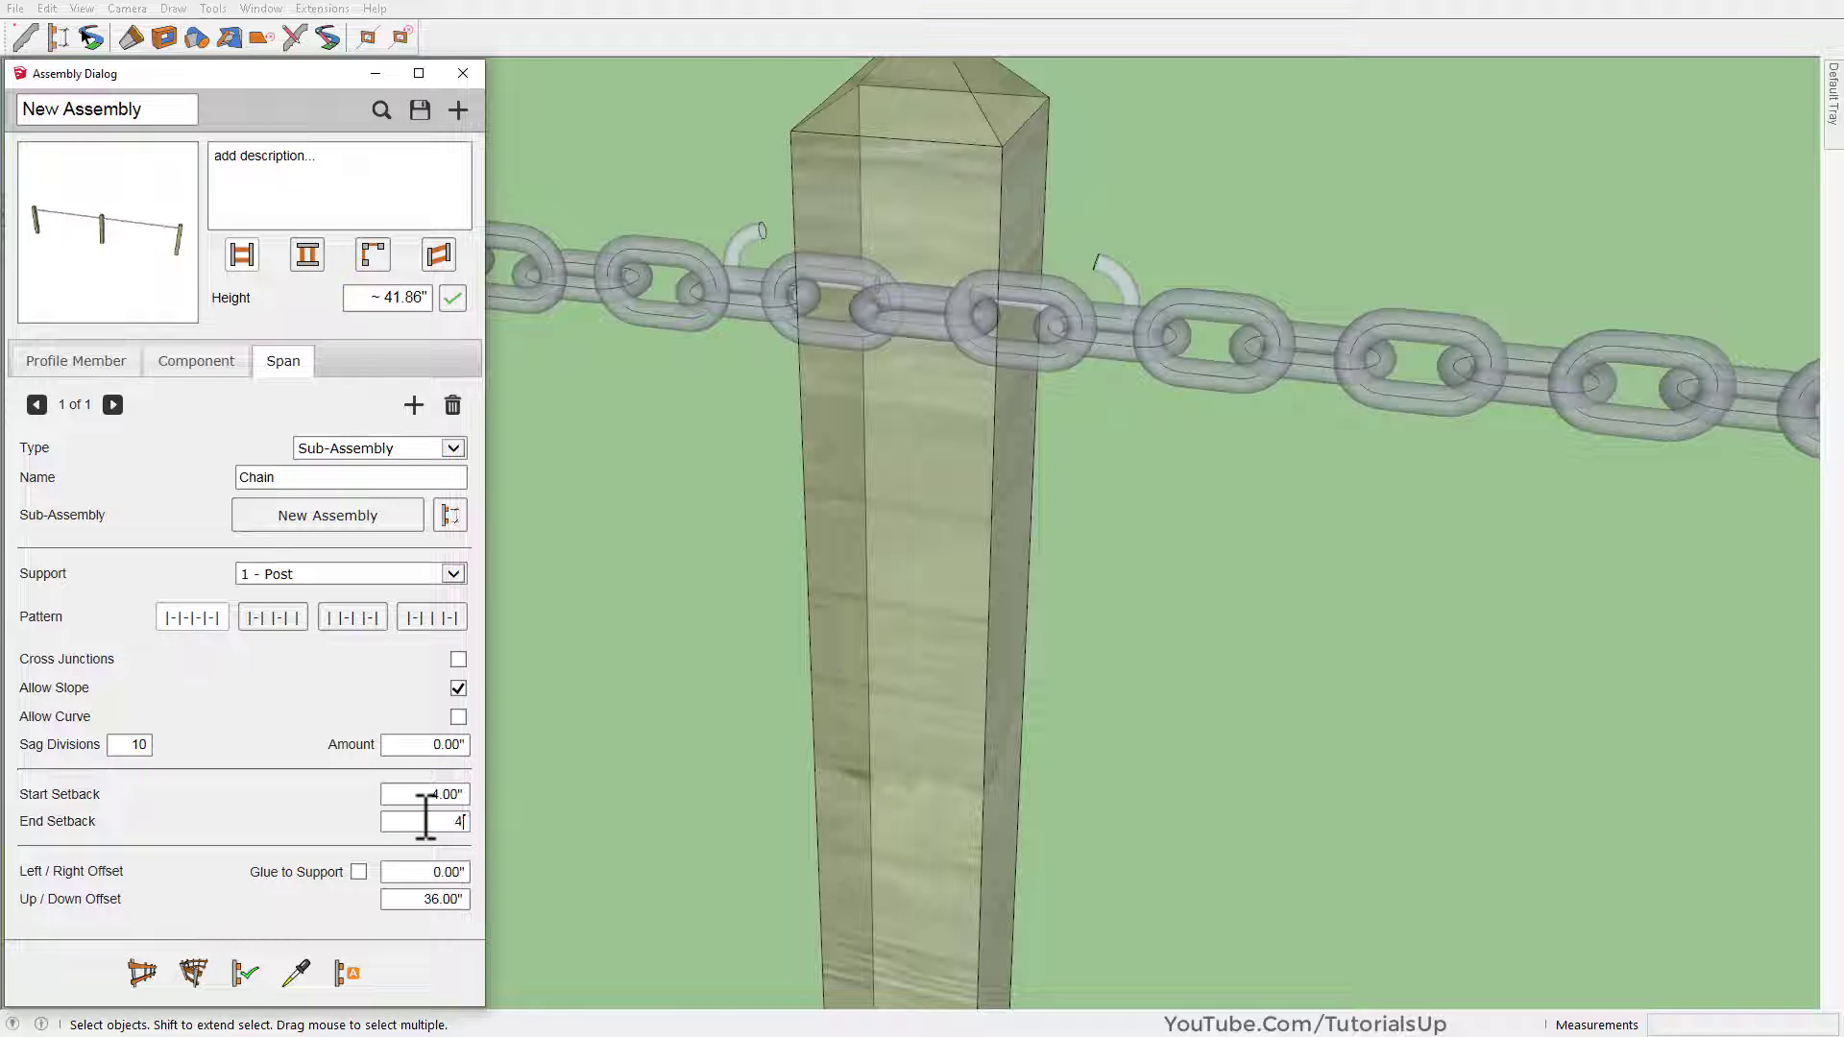
pyautogui.press('Tab')
pyautogui.click(246, 972)
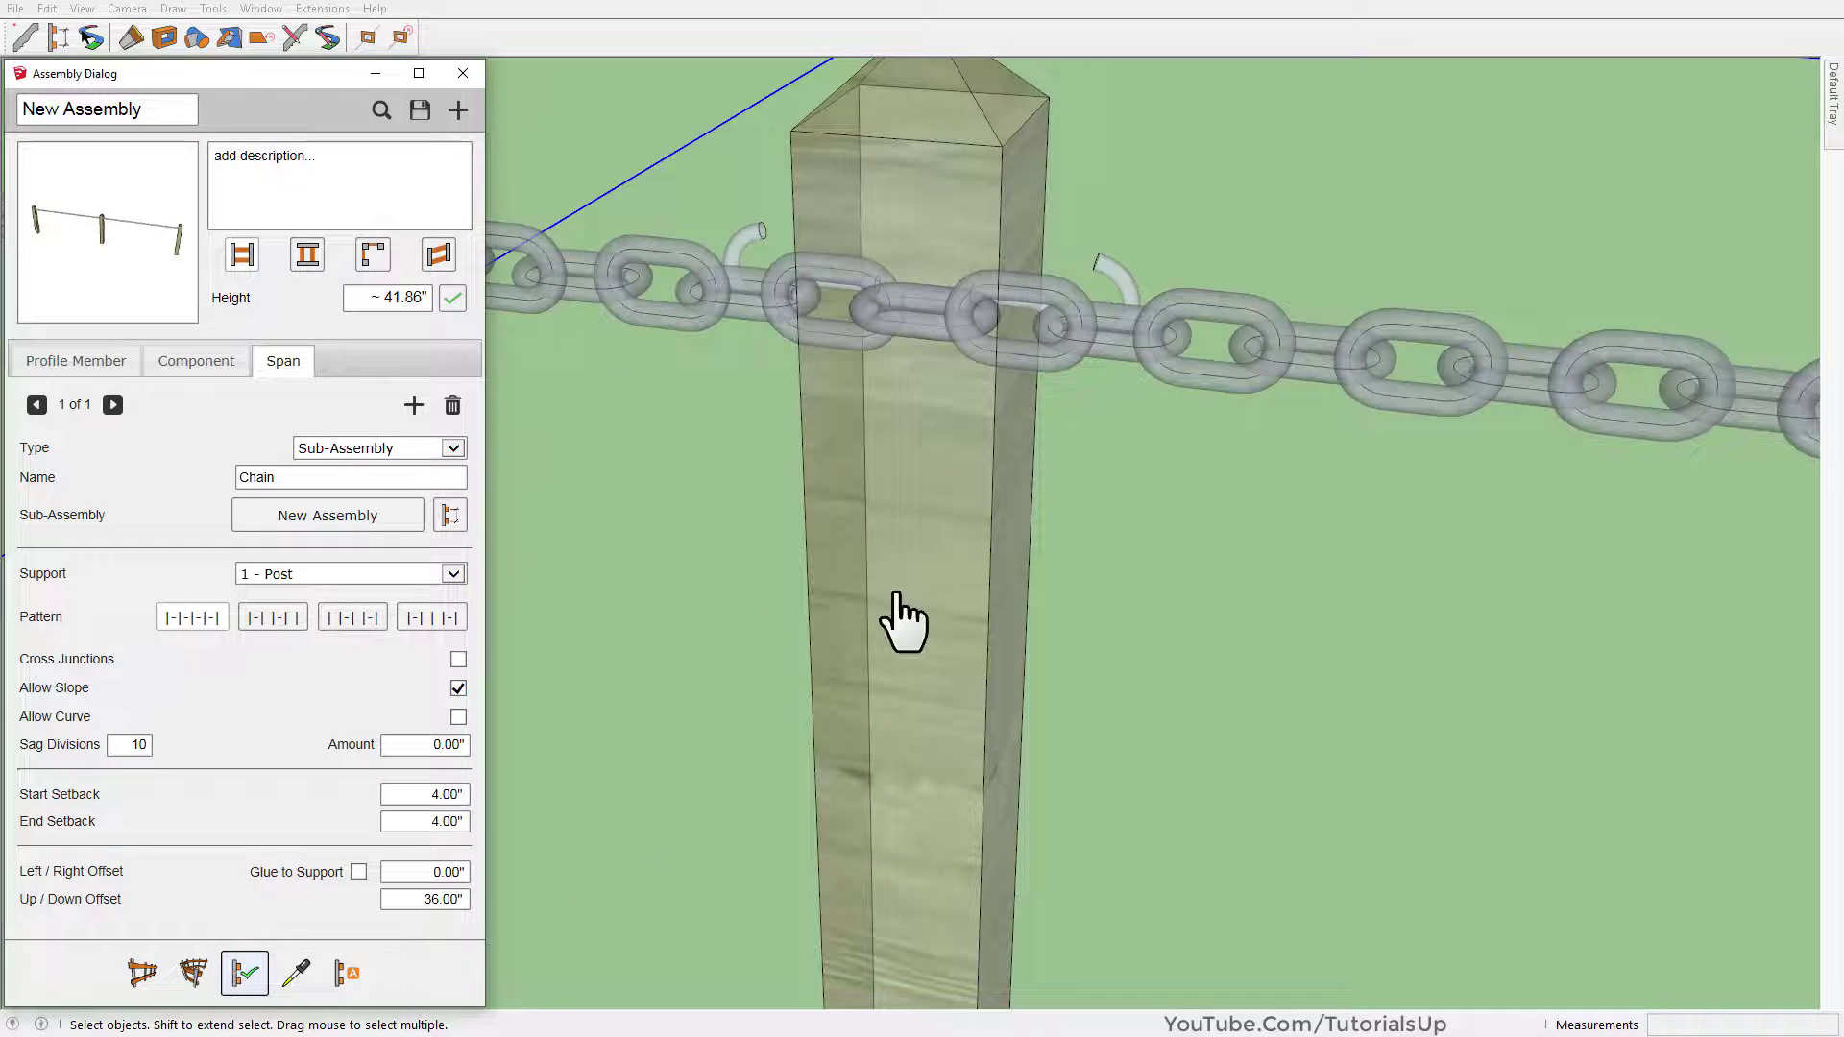
pyautogui.click(884, 597)
pyautogui.moveTo(914, 464); pyautogui.dragTo(778, 533, button='middle')
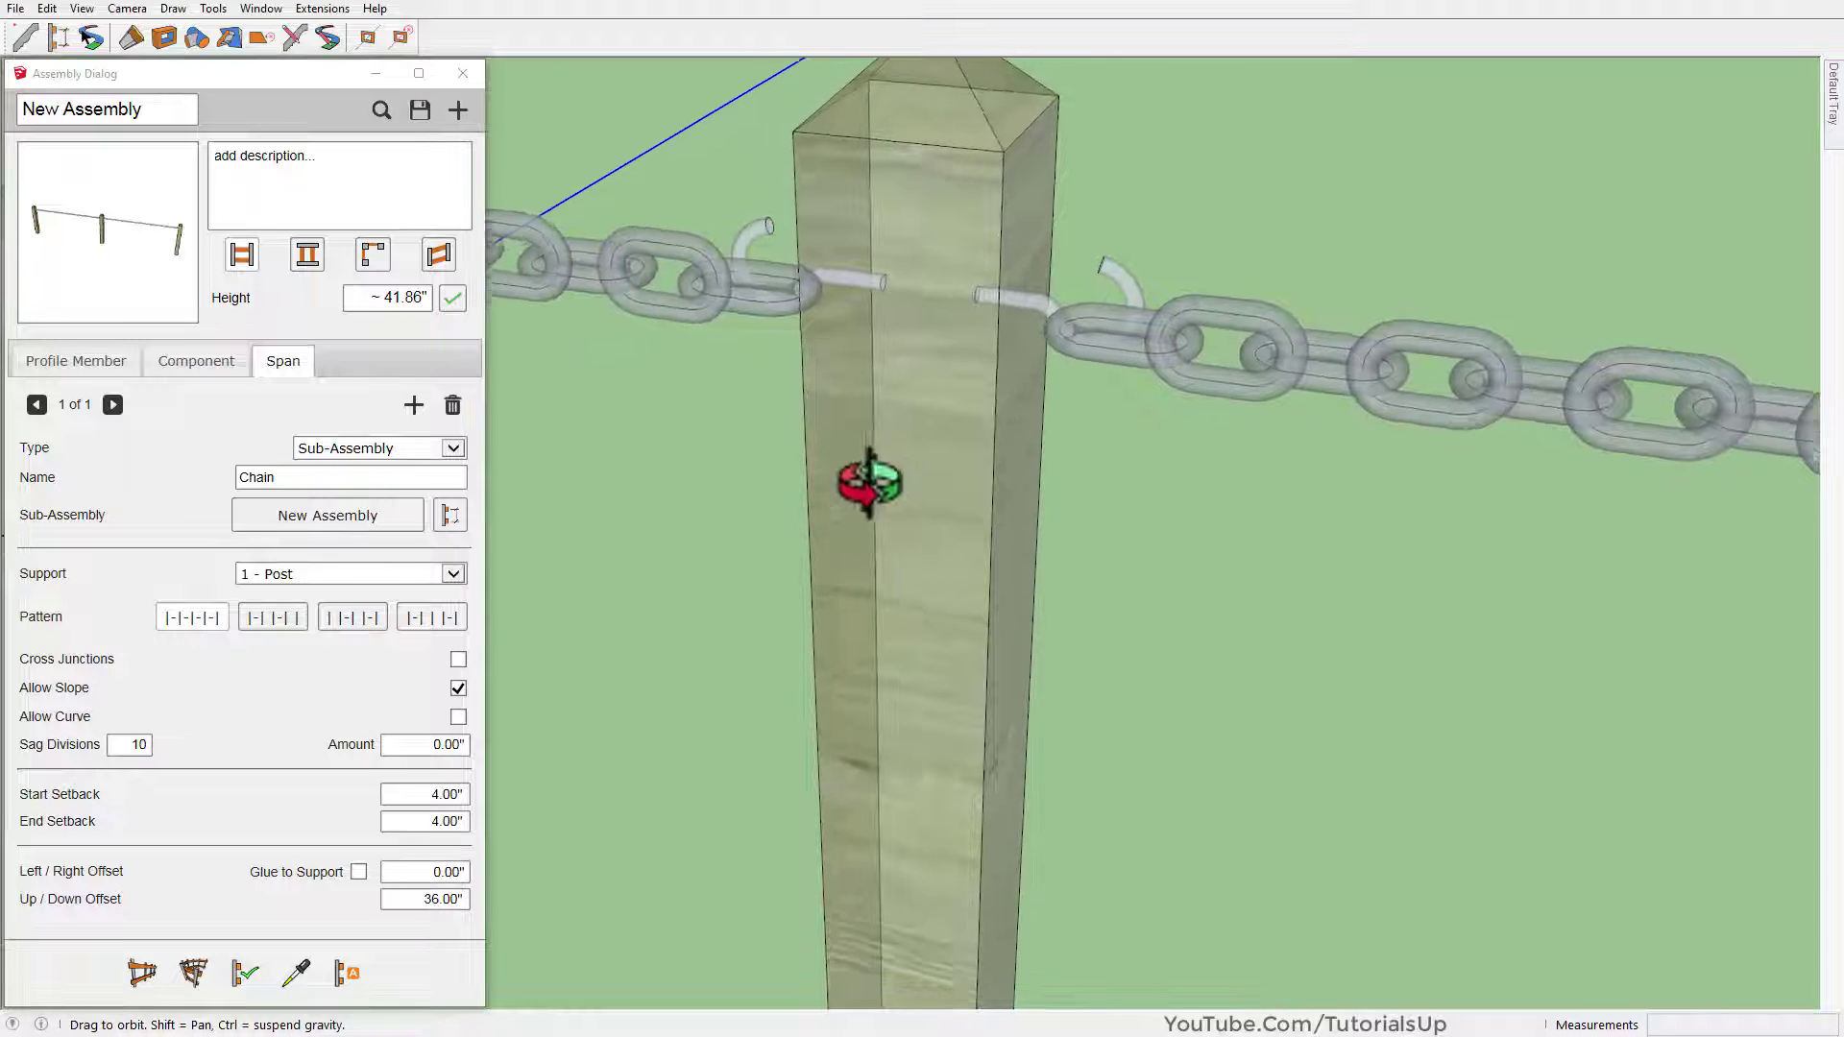
pyautogui.moveTo(897, 527)
pyautogui.mouseDown(button='middle')
pyautogui.moveTo(896, 662)
pyautogui.moveTo(1009, 481)
pyautogui.moveTo(1078, 437)
pyautogui.mouseUp(button='middle')
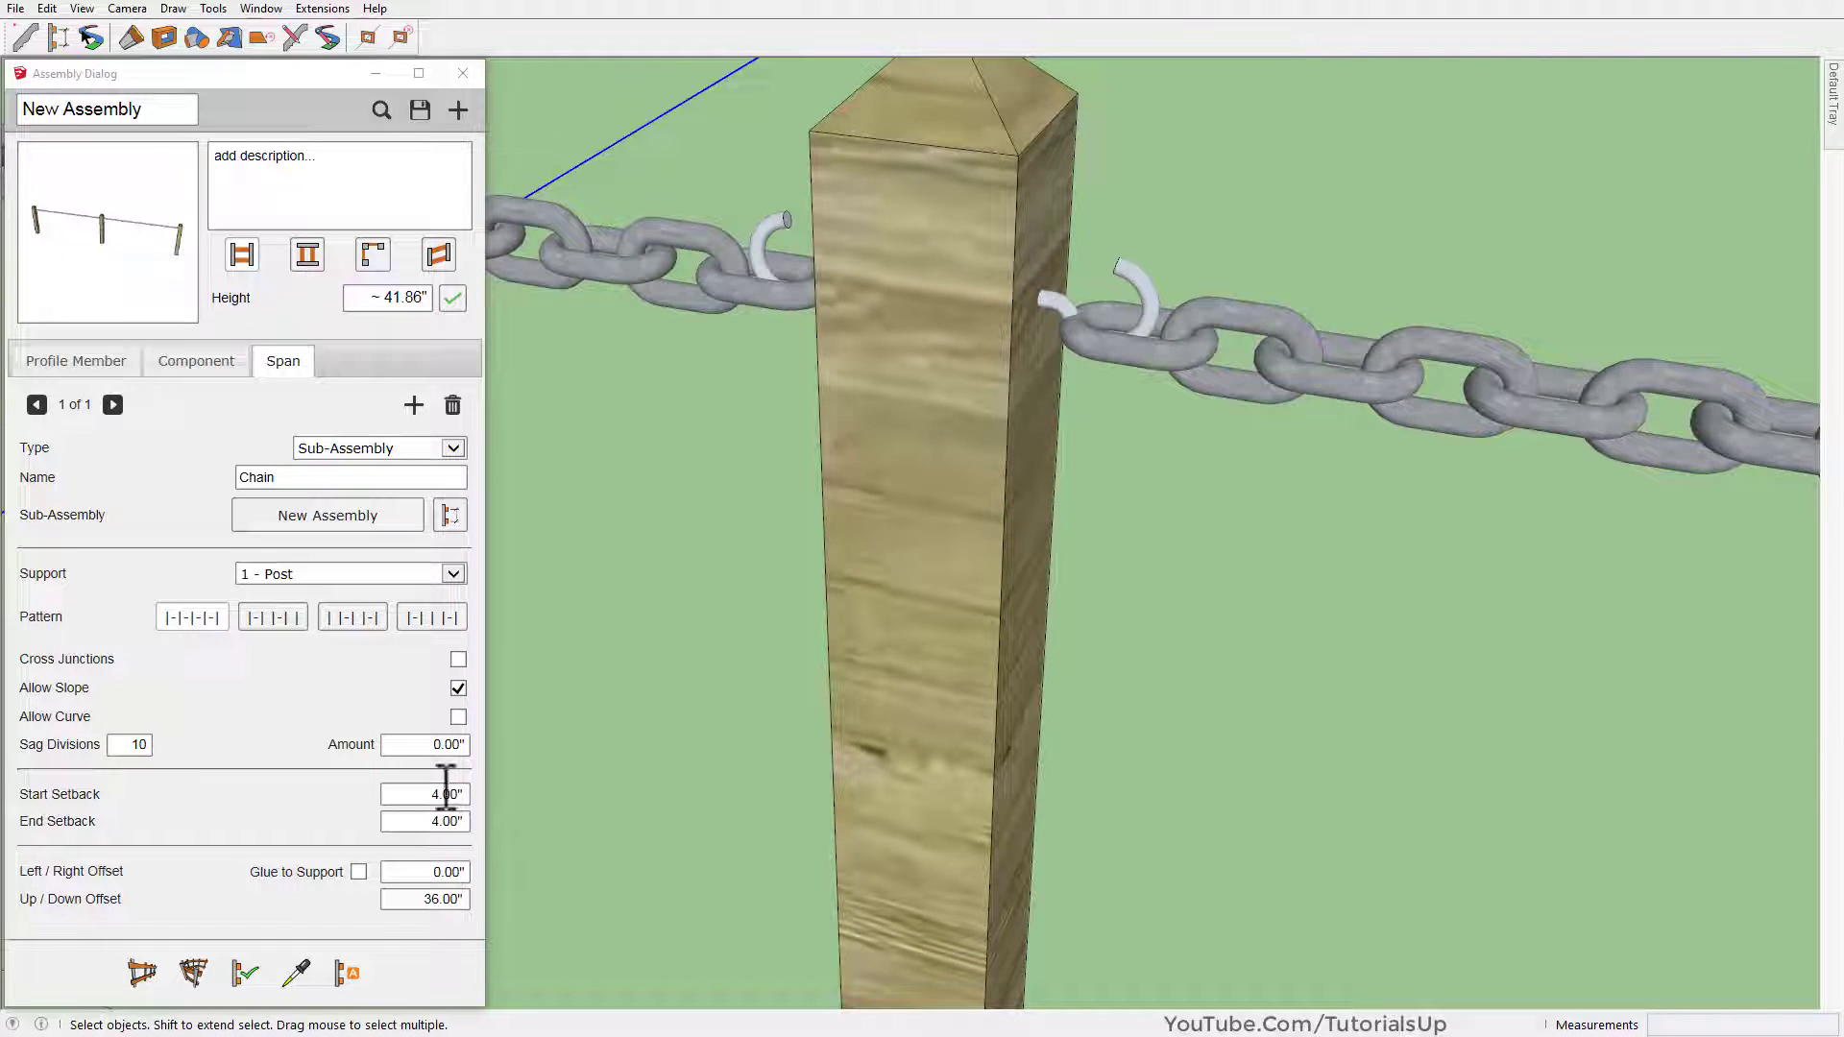
# Change both chain setbacks to 4.30" and reapply the assembly attributes
pyautogui.doubleClick(429, 793)
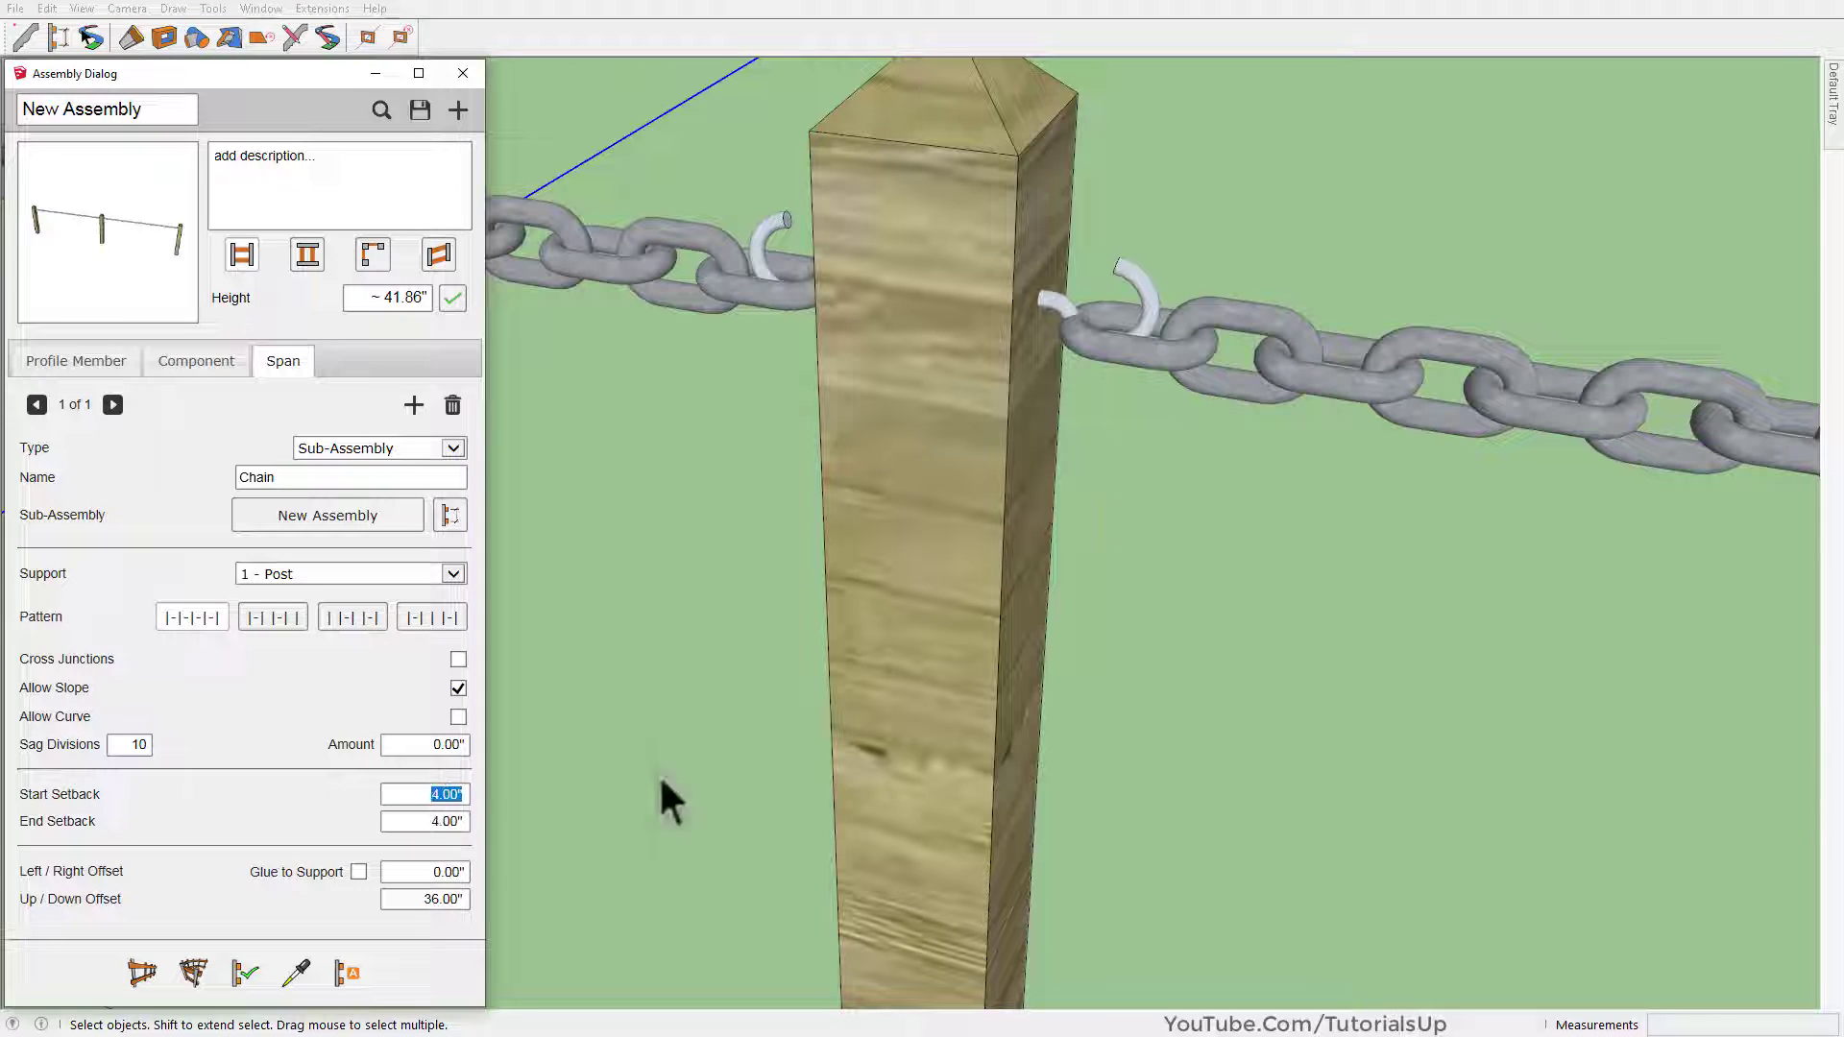
pyautogui.write('4.')
pyautogui.write('3')
pyautogui.click(426, 822)
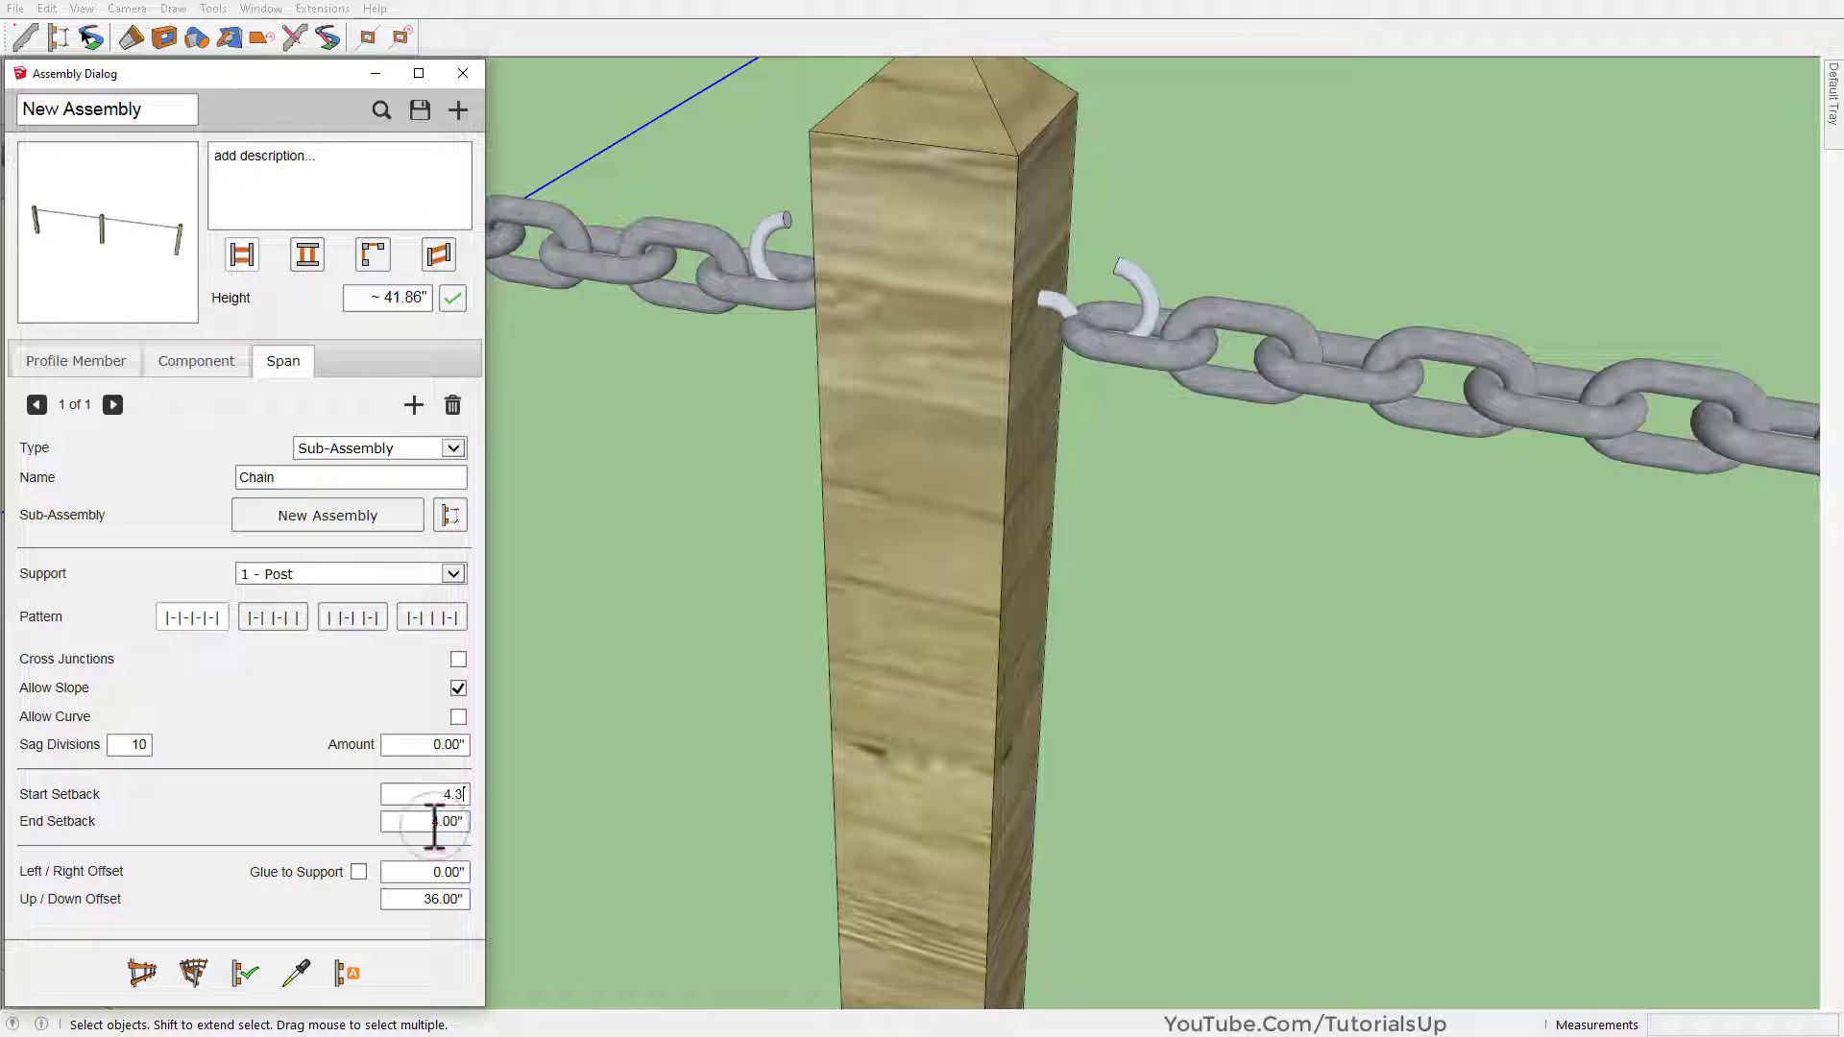
pyautogui.write('4.3')
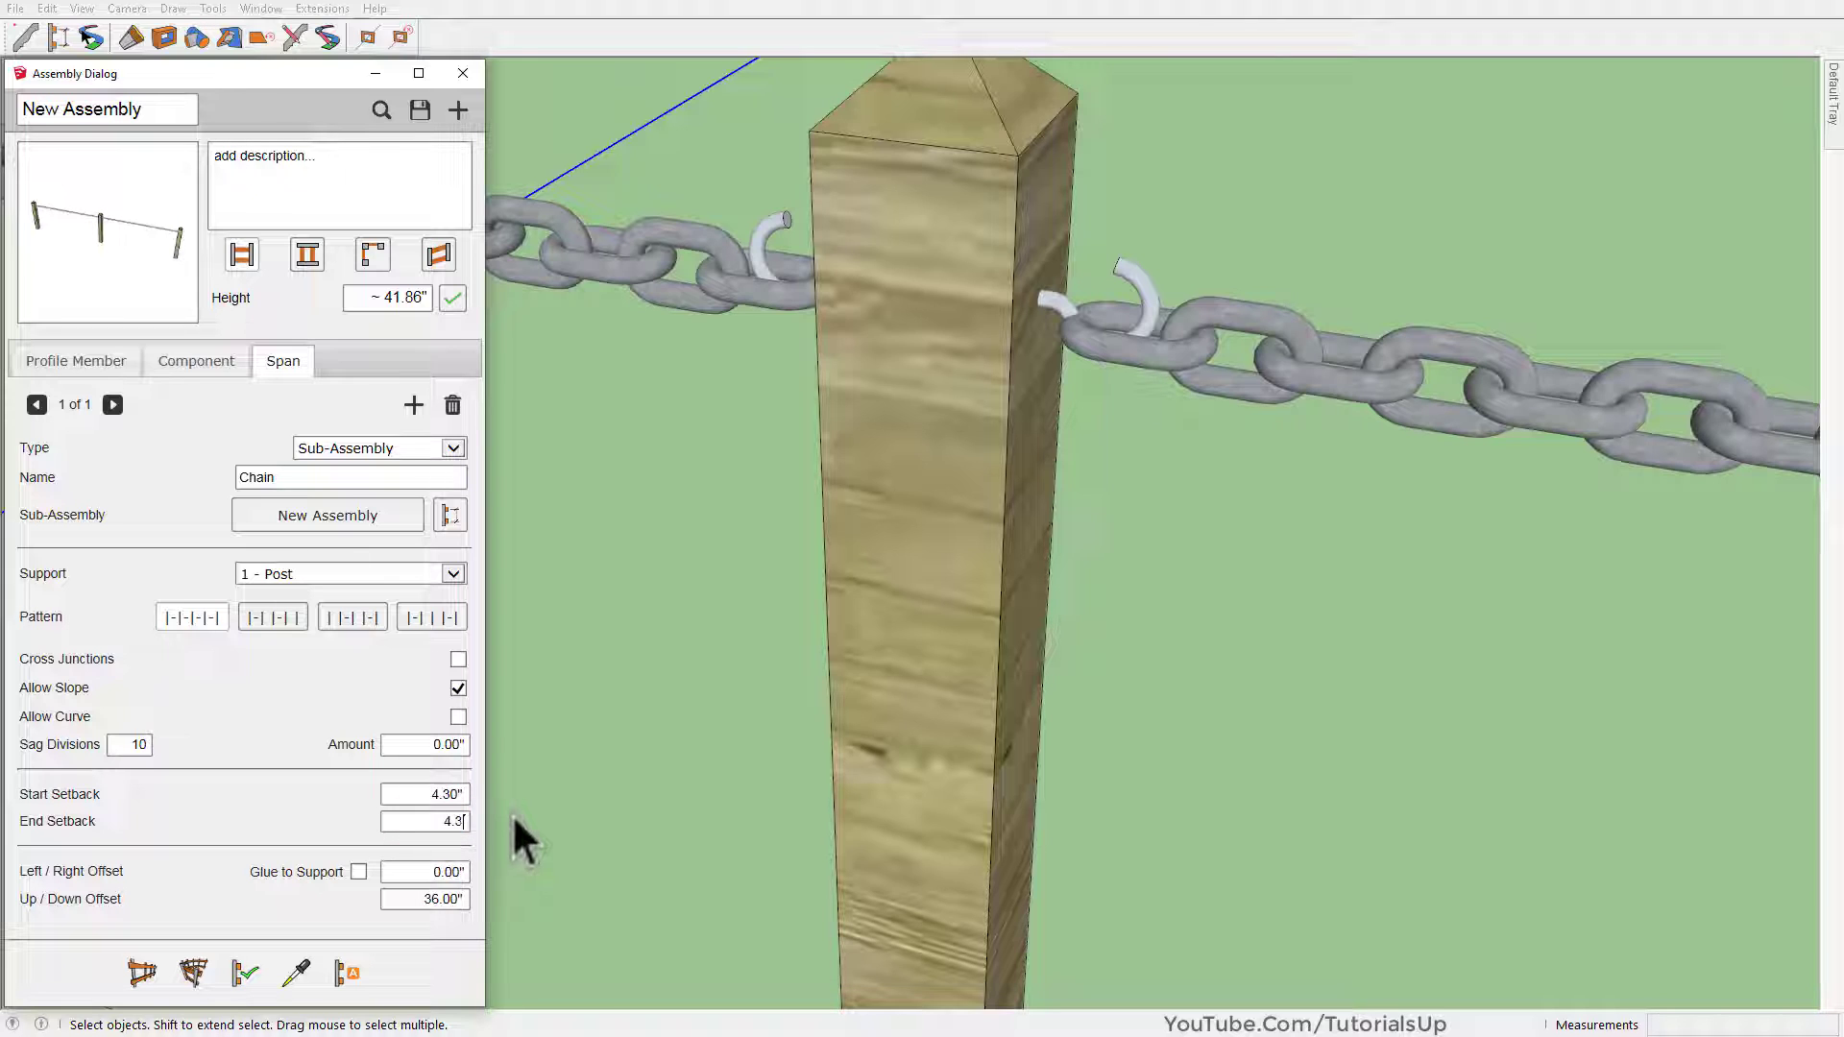
pyautogui.click(244, 973)
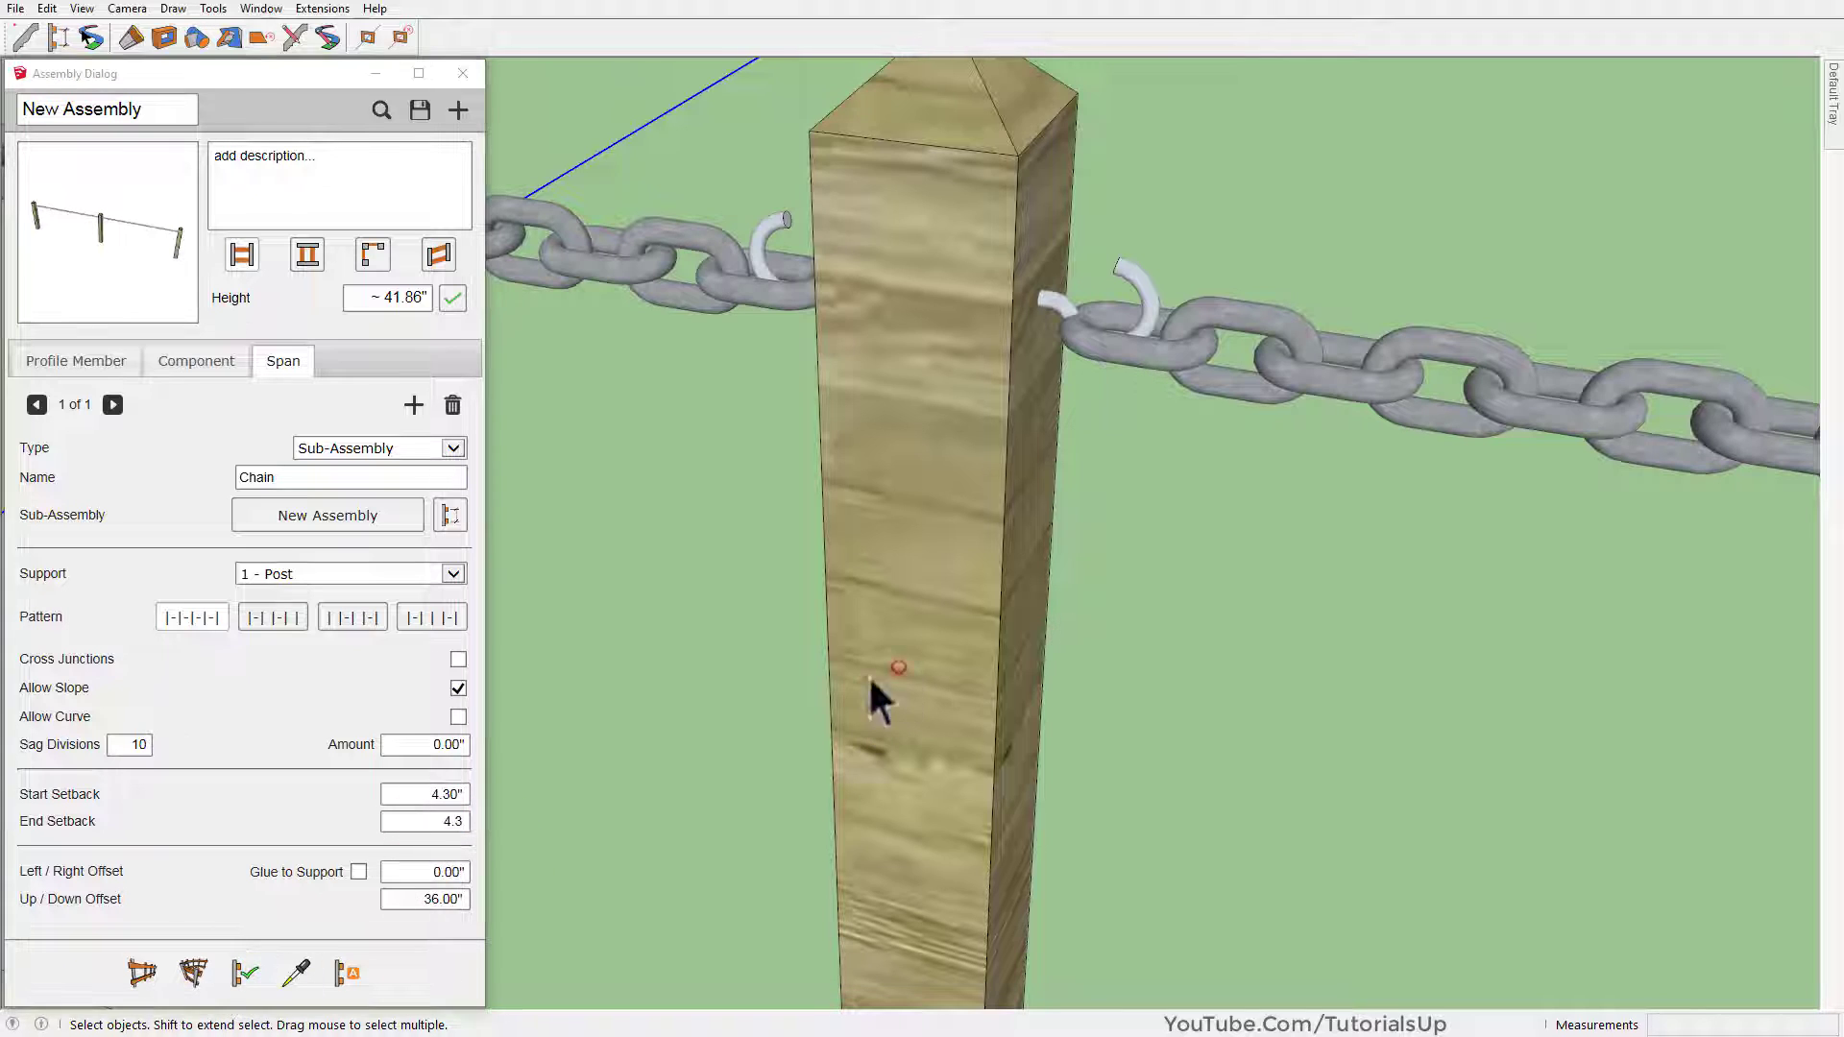
pyautogui.click(246, 972)
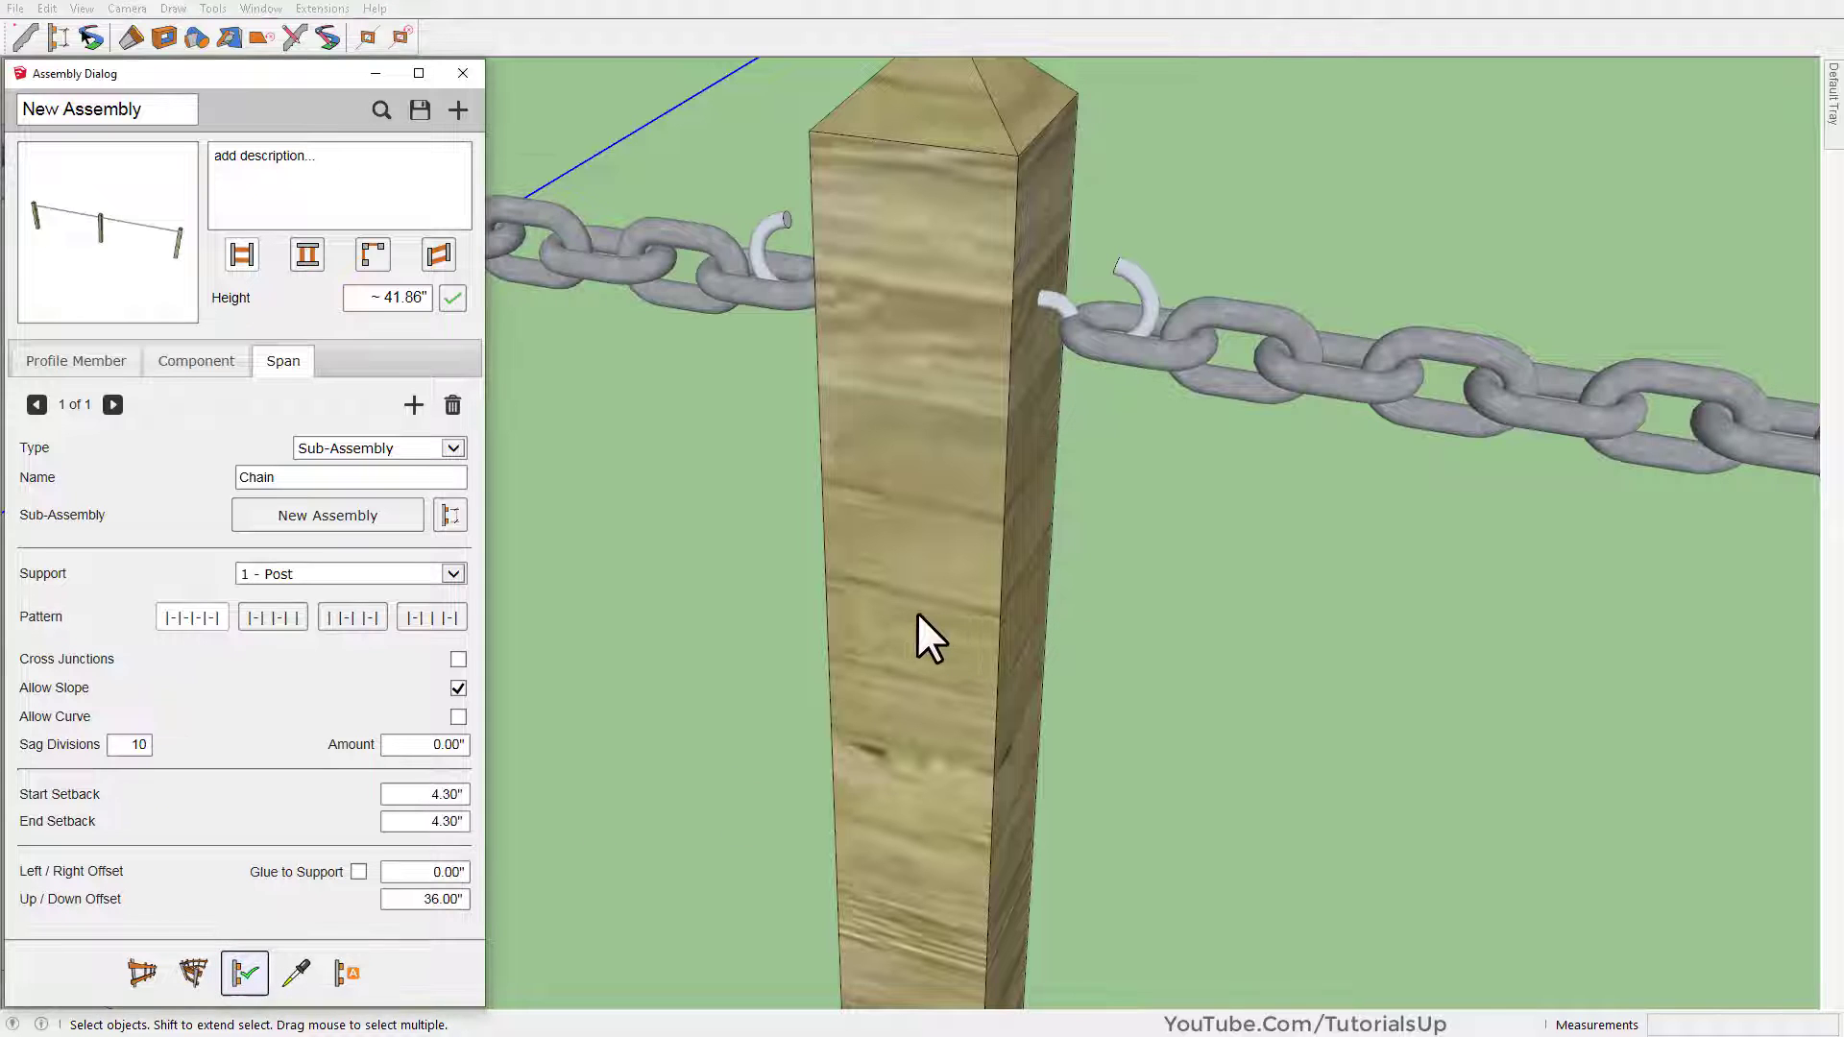
# Orbit out to inspect the chain ends at several posts and a corner post
pyautogui.scroll(-5, 887, 585)
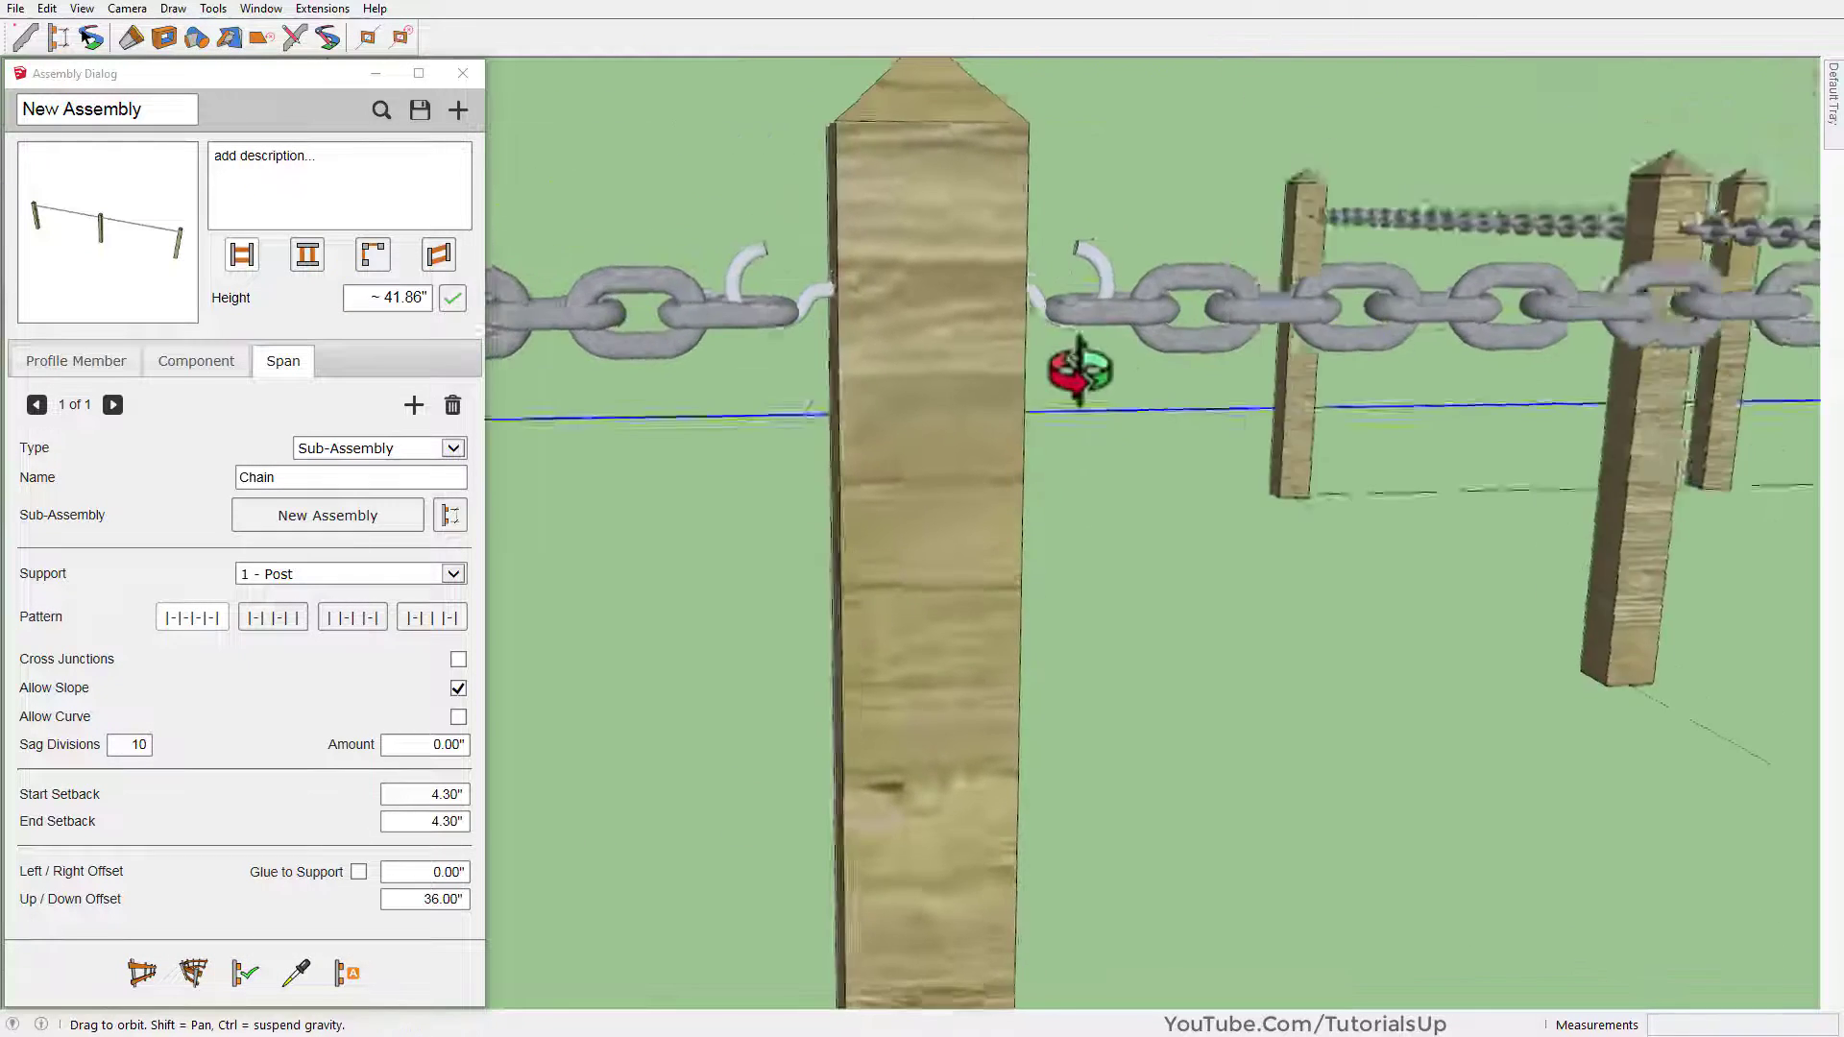
pyautogui.moveTo(1078, 370)
pyautogui.mouseDown(button='middle')
pyautogui.moveTo(1123, 567)
pyautogui.moveTo(724, 503)
pyautogui.mouseUp(button='middle')
pyautogui.scroll(-5, 1130, 567)
pyautogui.scroll(5, 1136, 568)
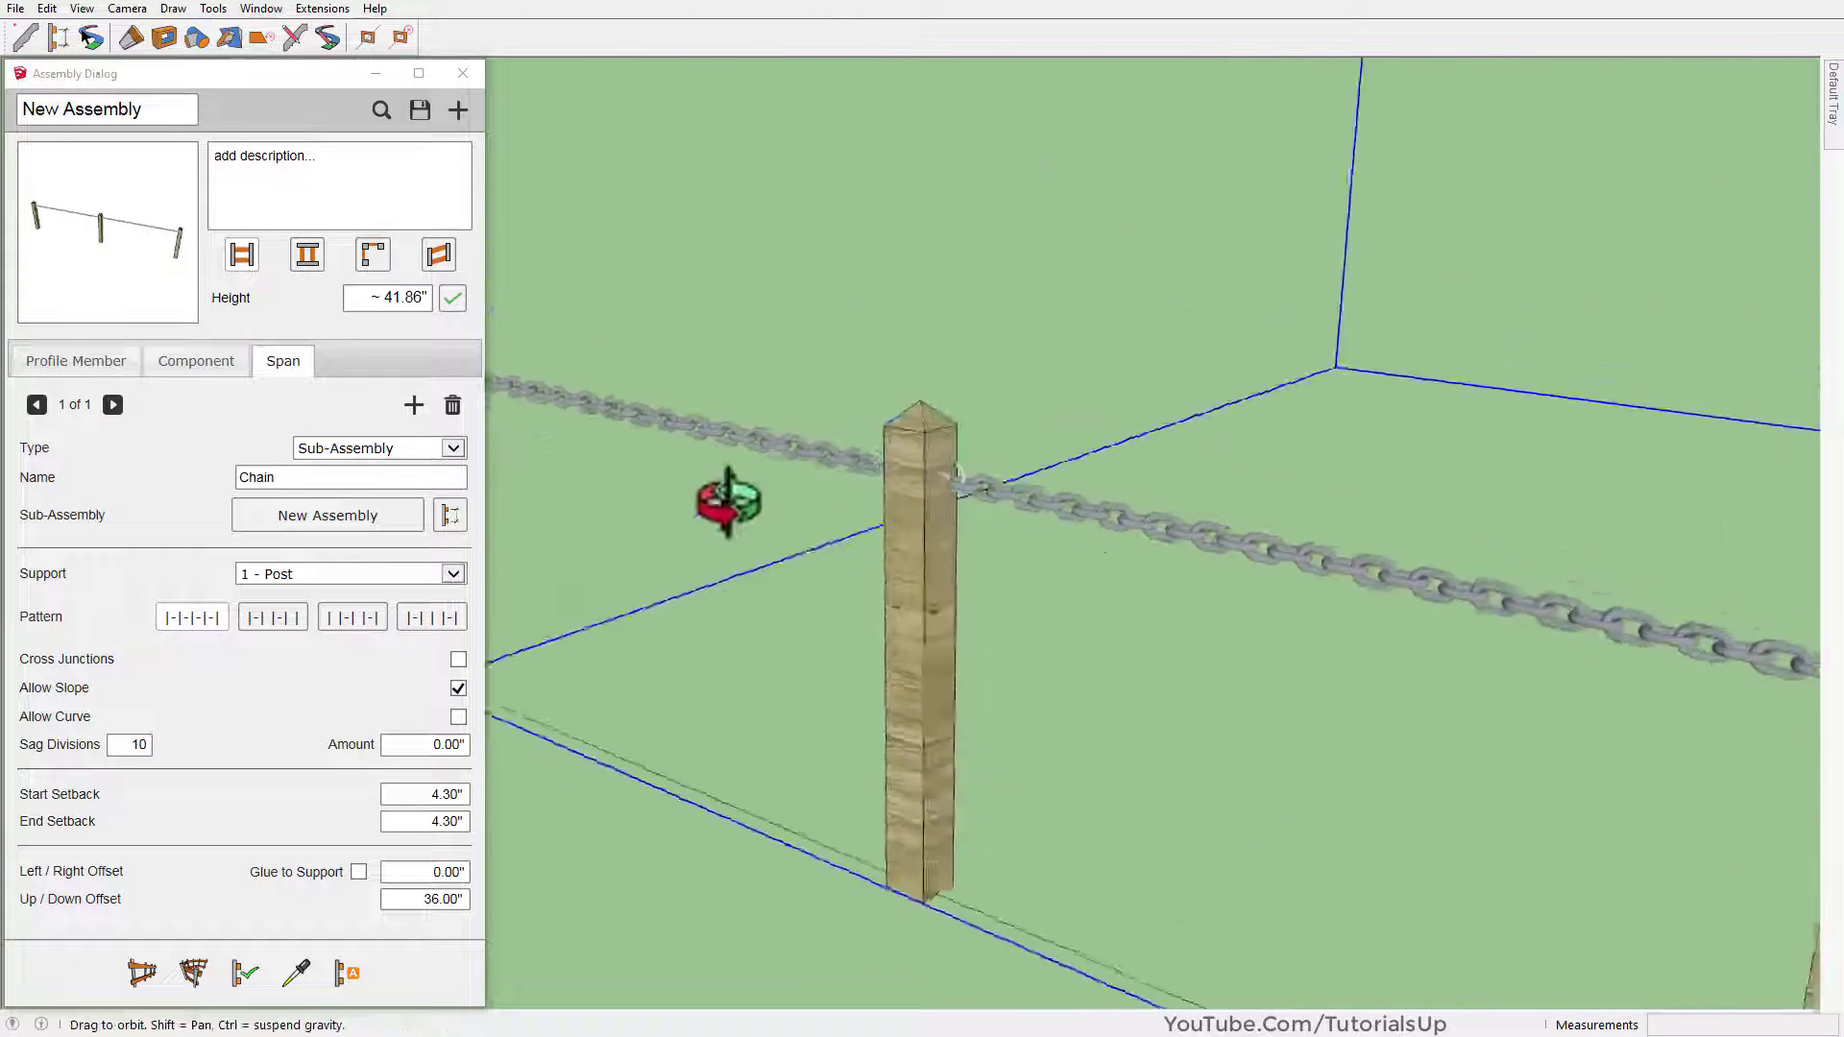
pyautogui.scroll(-3, 701, 519)
pyautogui.scroll(2, 1000, 556)
pyautogui.scroll(5, 943, 542)
pyautogui.moveTo(943, 542)
pyautogui.mouseDown(button='middle')
pyautogui.moveTo(937, 806)
pyautogui.moveTo(947, 765)
pyautogui.moveTo(971, 806)
pyautogui.moveTo(987, 655)
pyautogui.mouseUp(button='middle')
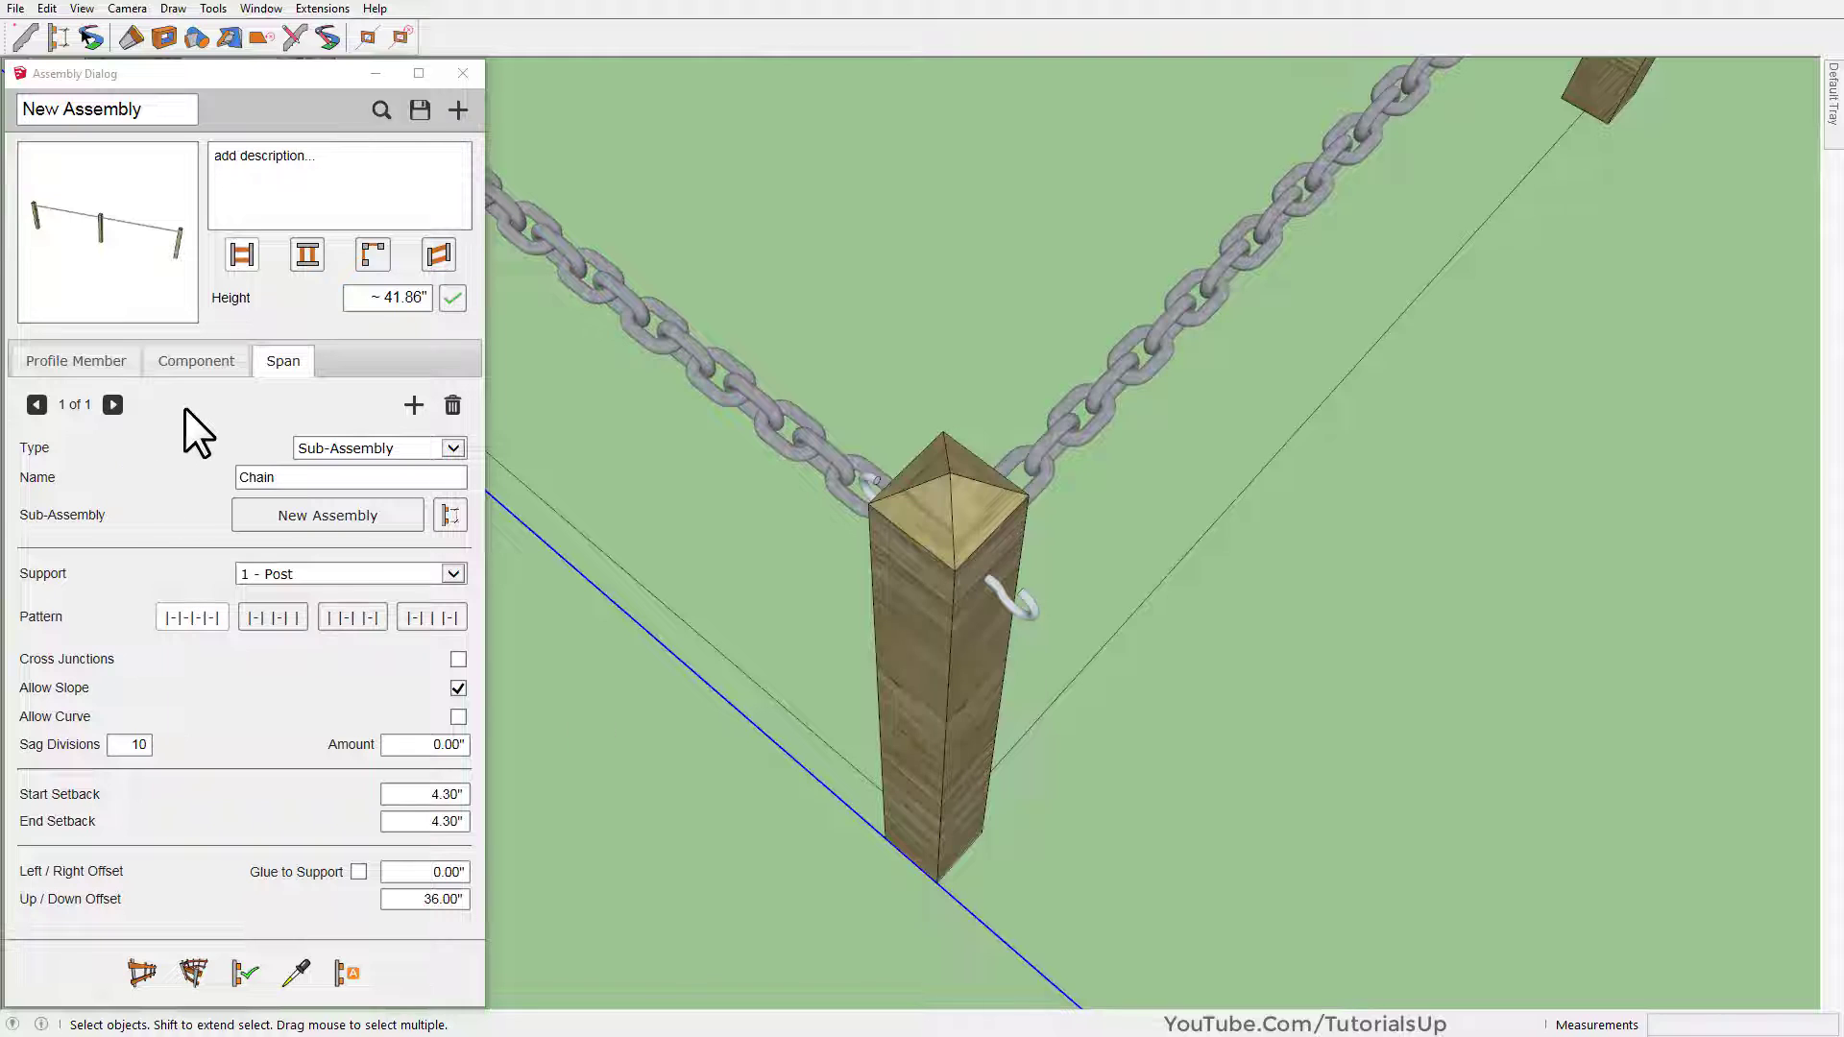
# Set the Post component rotation to Average and apply it
pyautogui.click(196, 363)
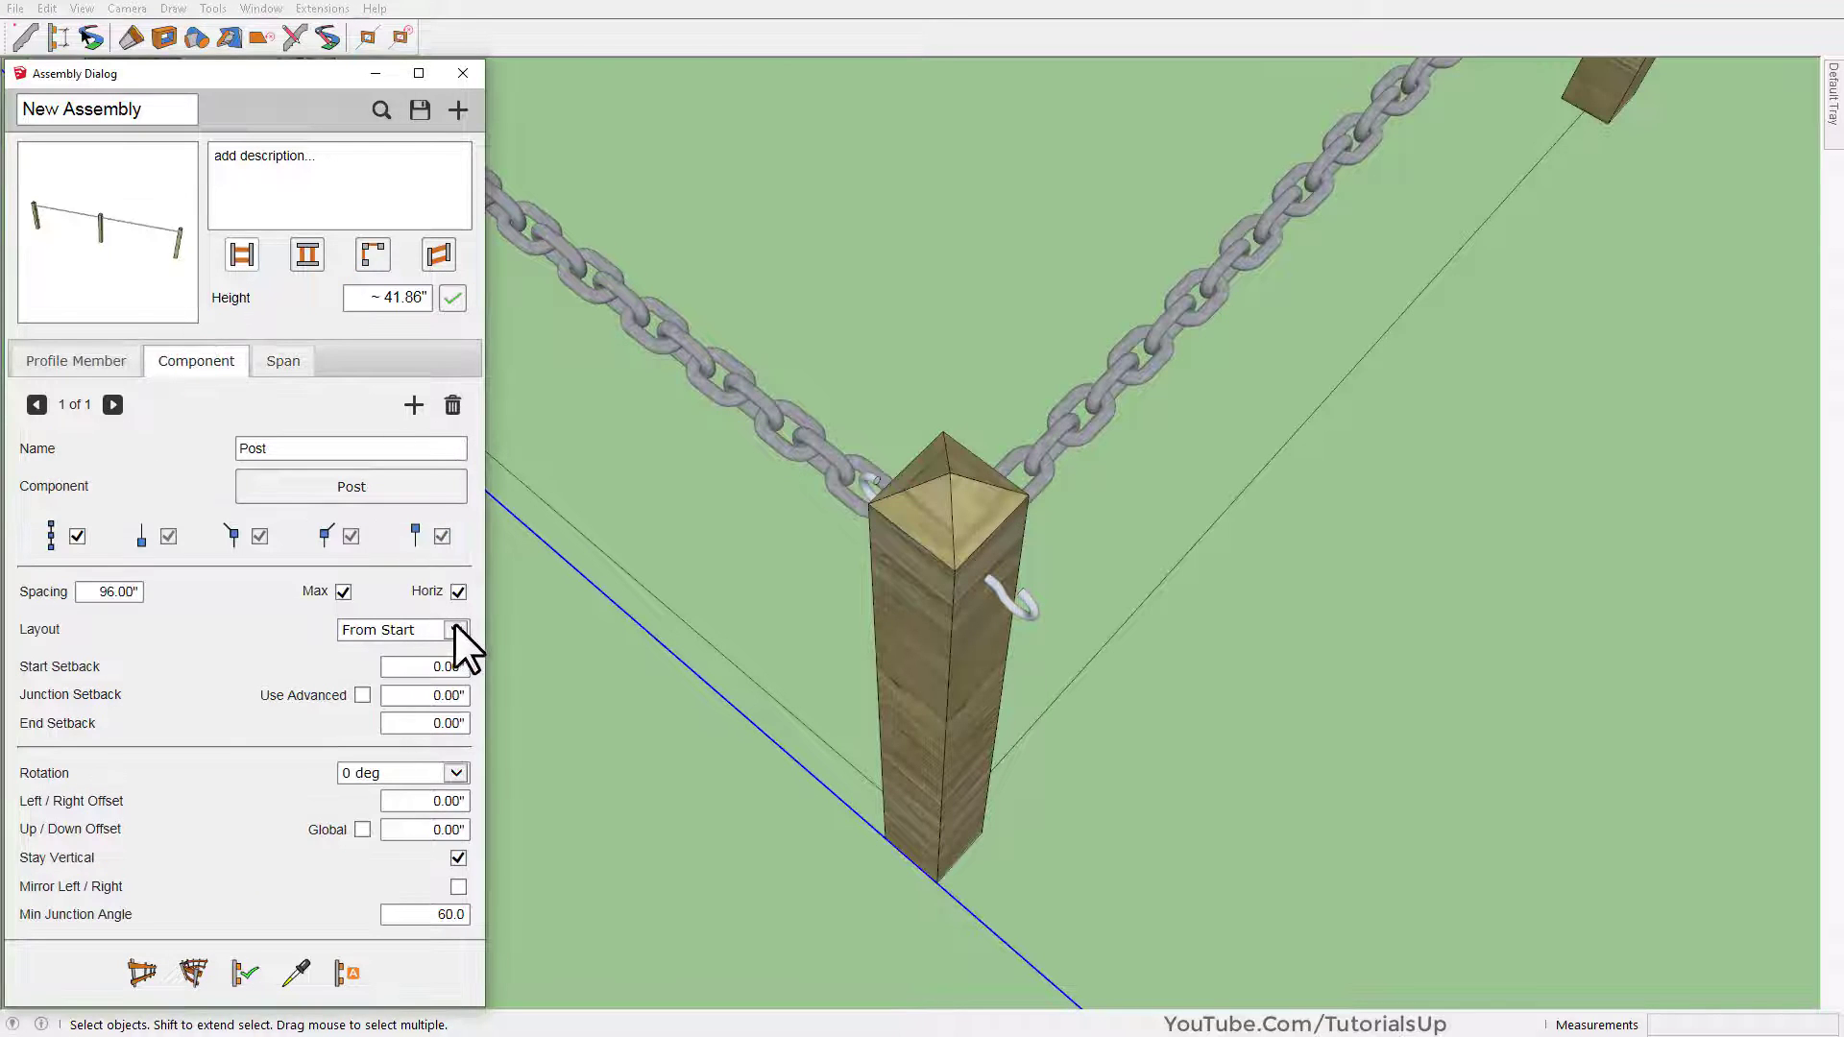
pyautogui.click(457, 772)
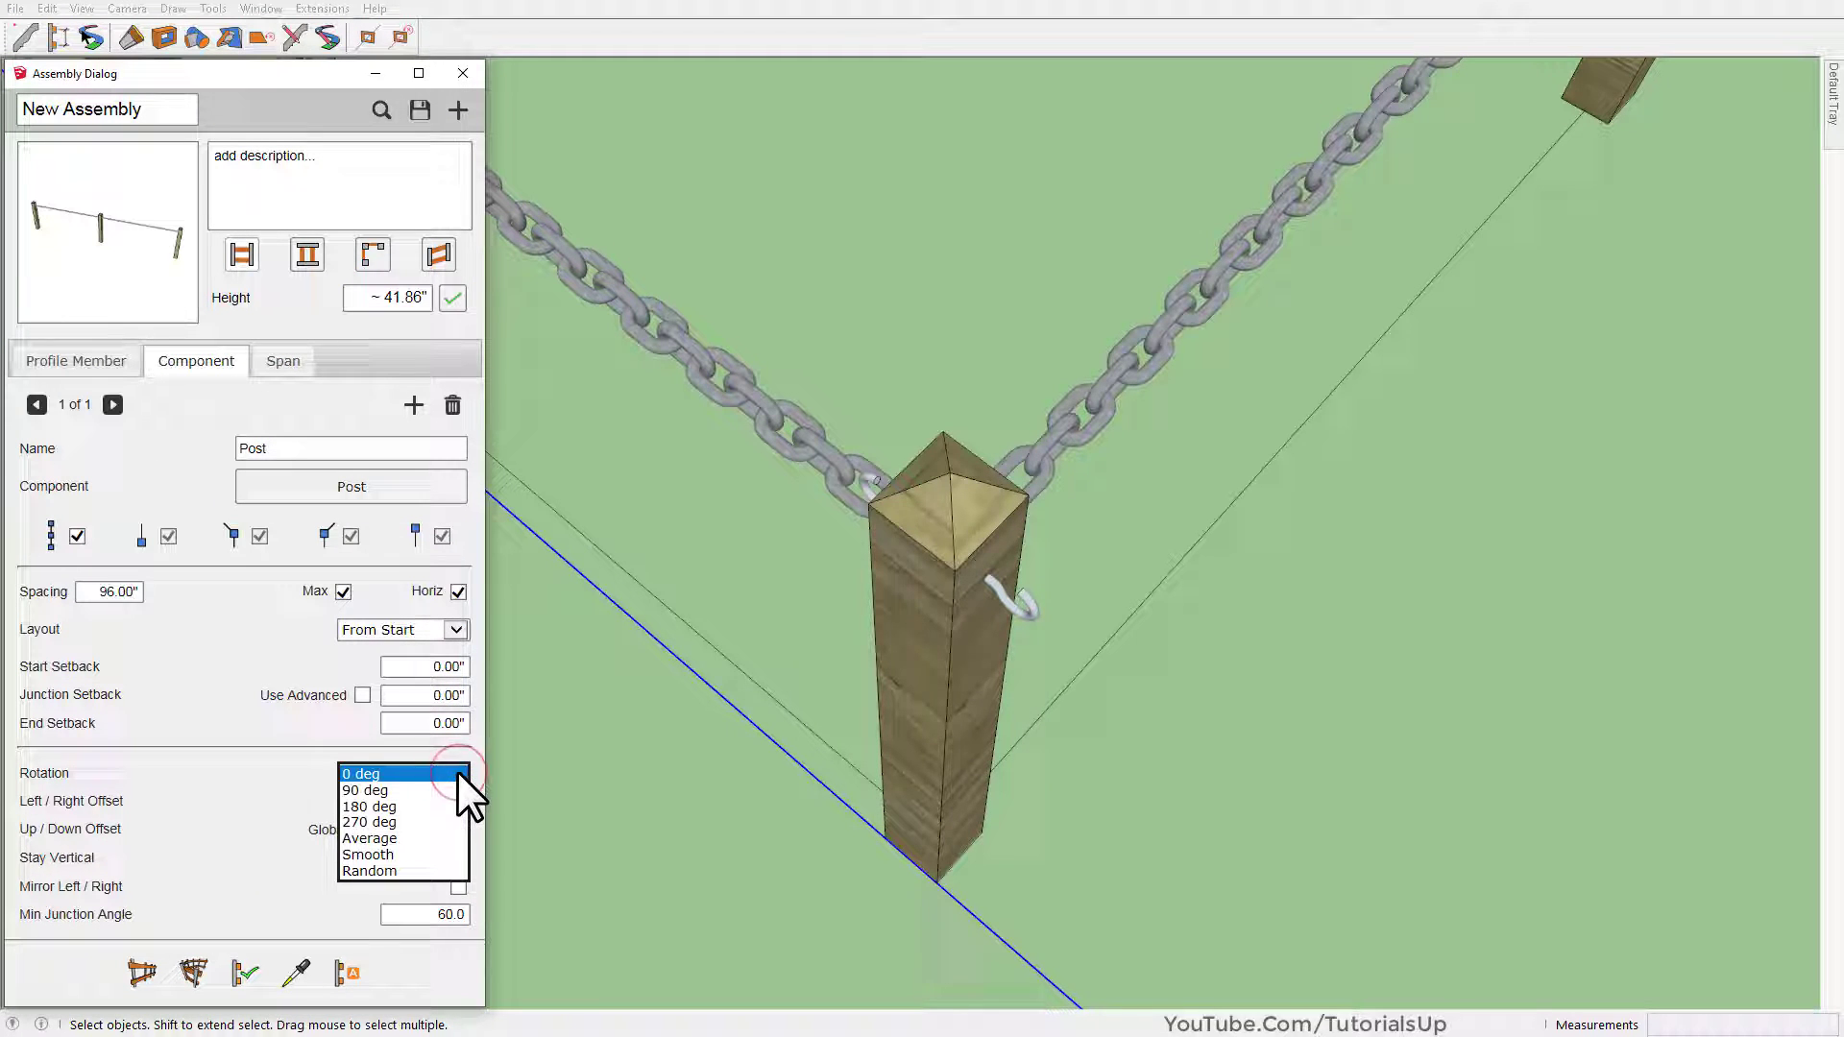
pyautogui.click(409, 839)
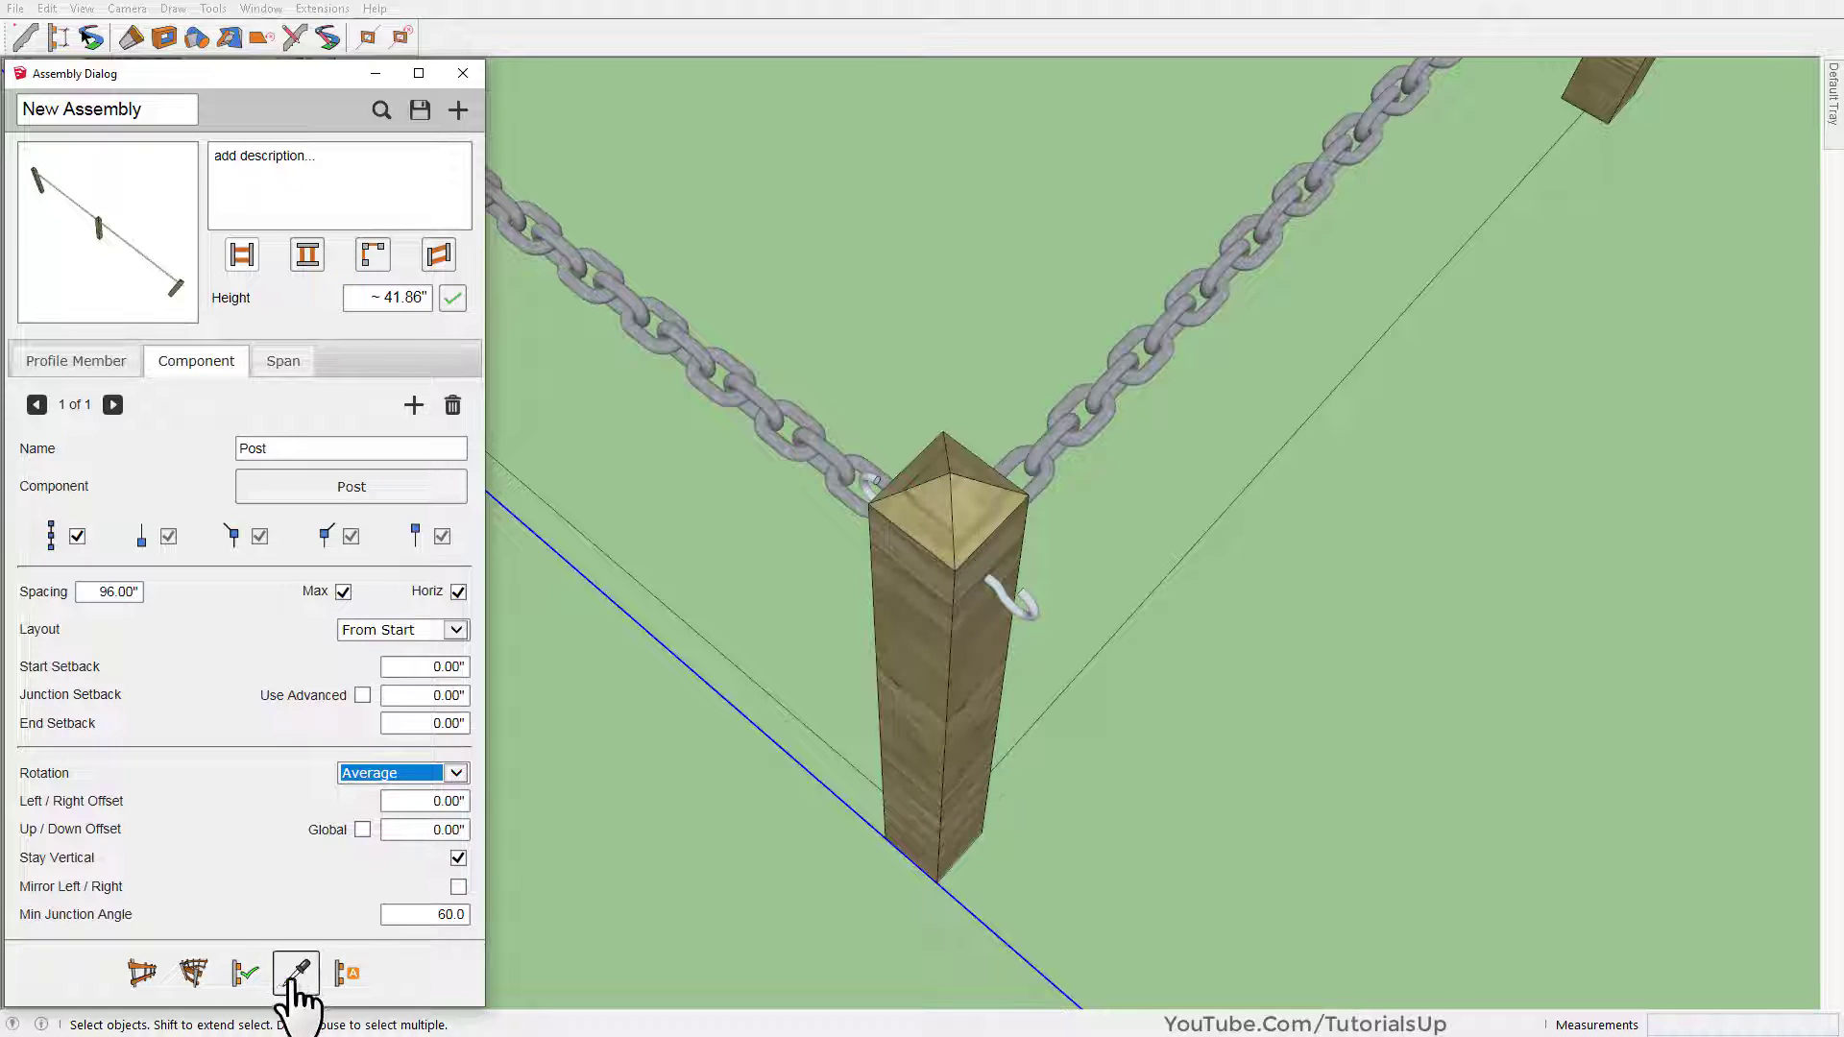
pyautogui.click(244, 974)
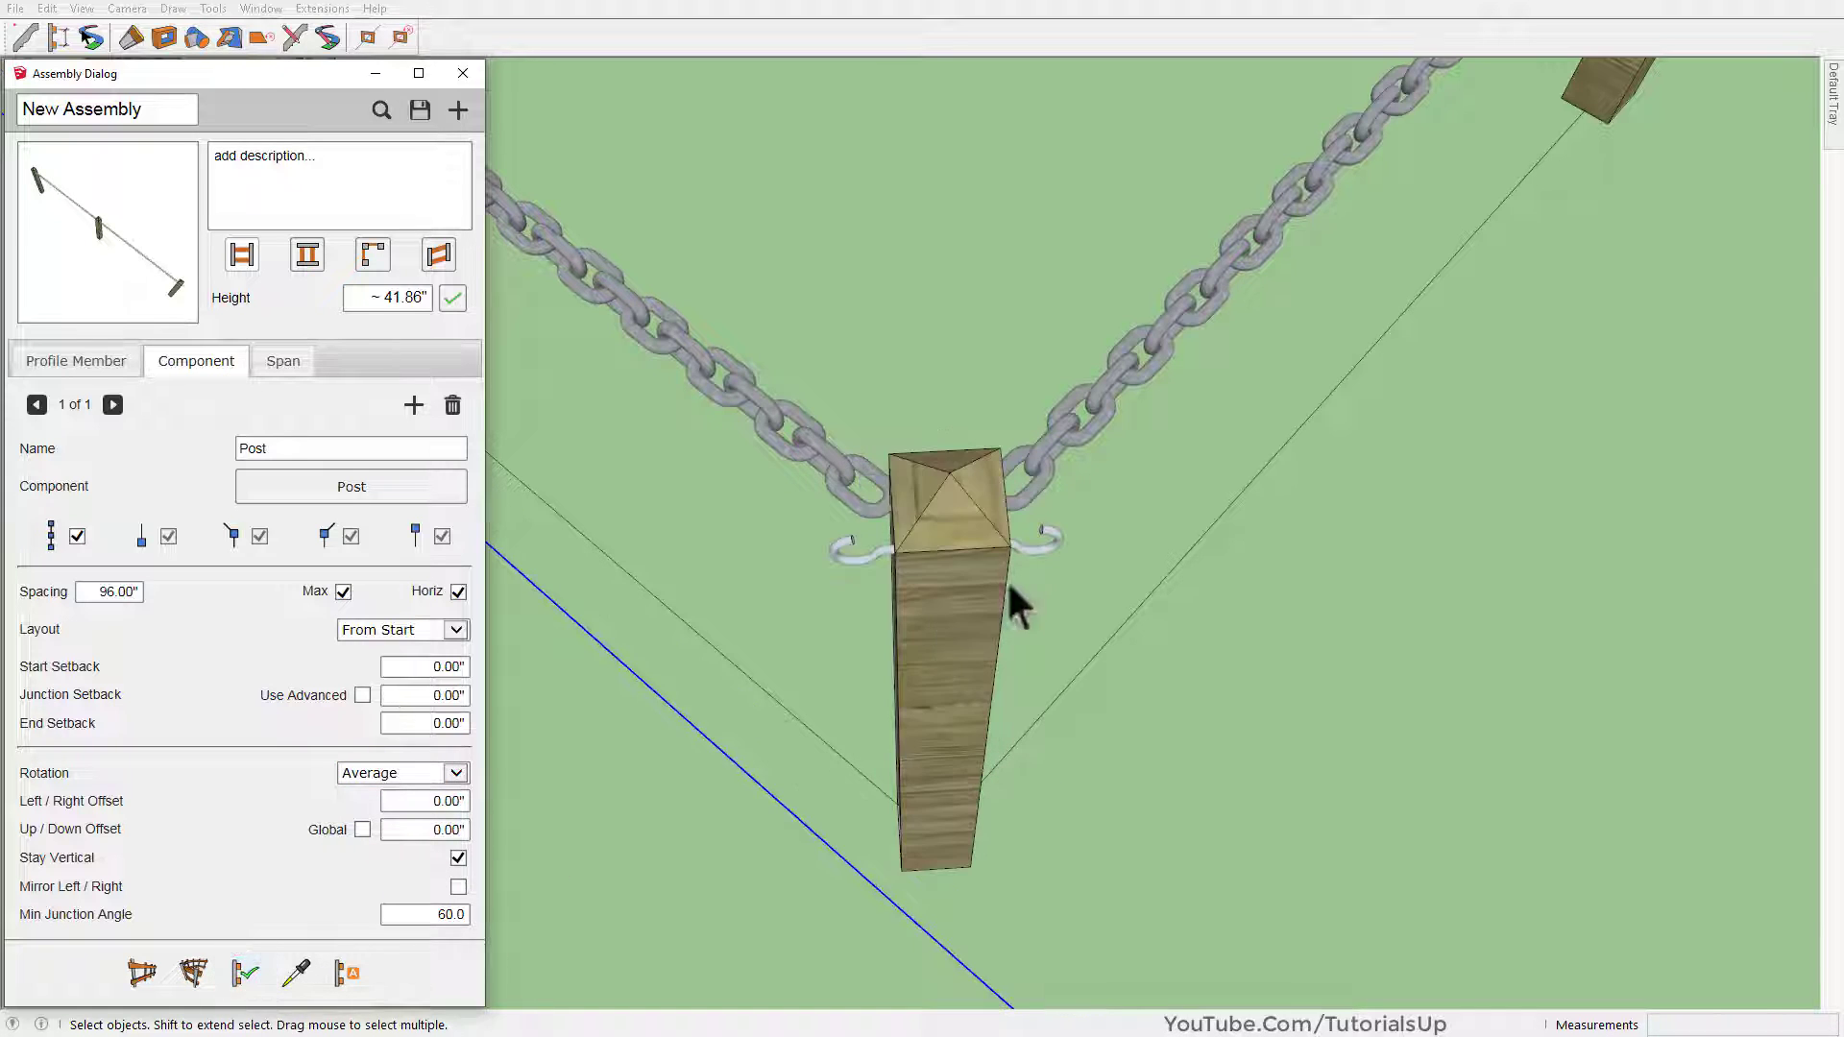
pyautogui.moveTo(1012, 596)
pyautogui.mouseDown(button='middle')
pyautogui.moveTo(987, 597)
pyautogui.moveTo(989, 663)
pyautogui.mouseUp(button='middle')
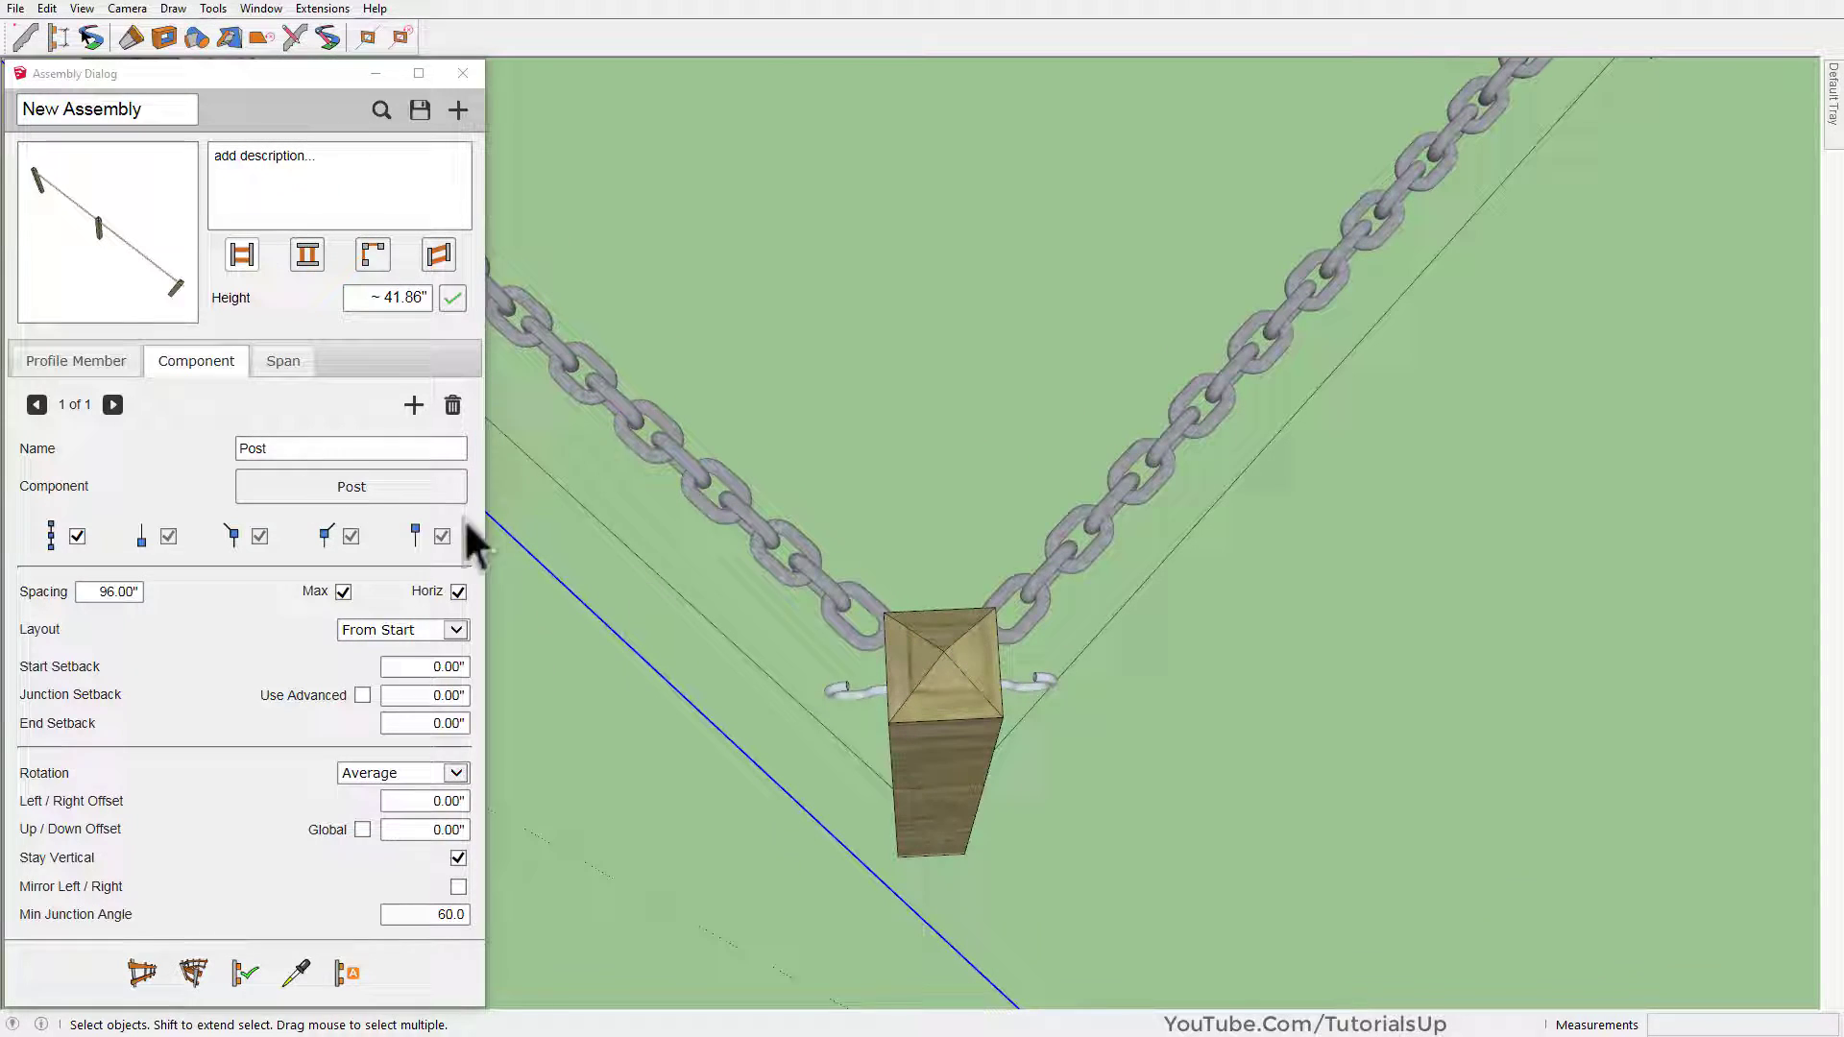
# Tick Glue to Support on the Chain span and apply it
pyautogui.click(286, 365)
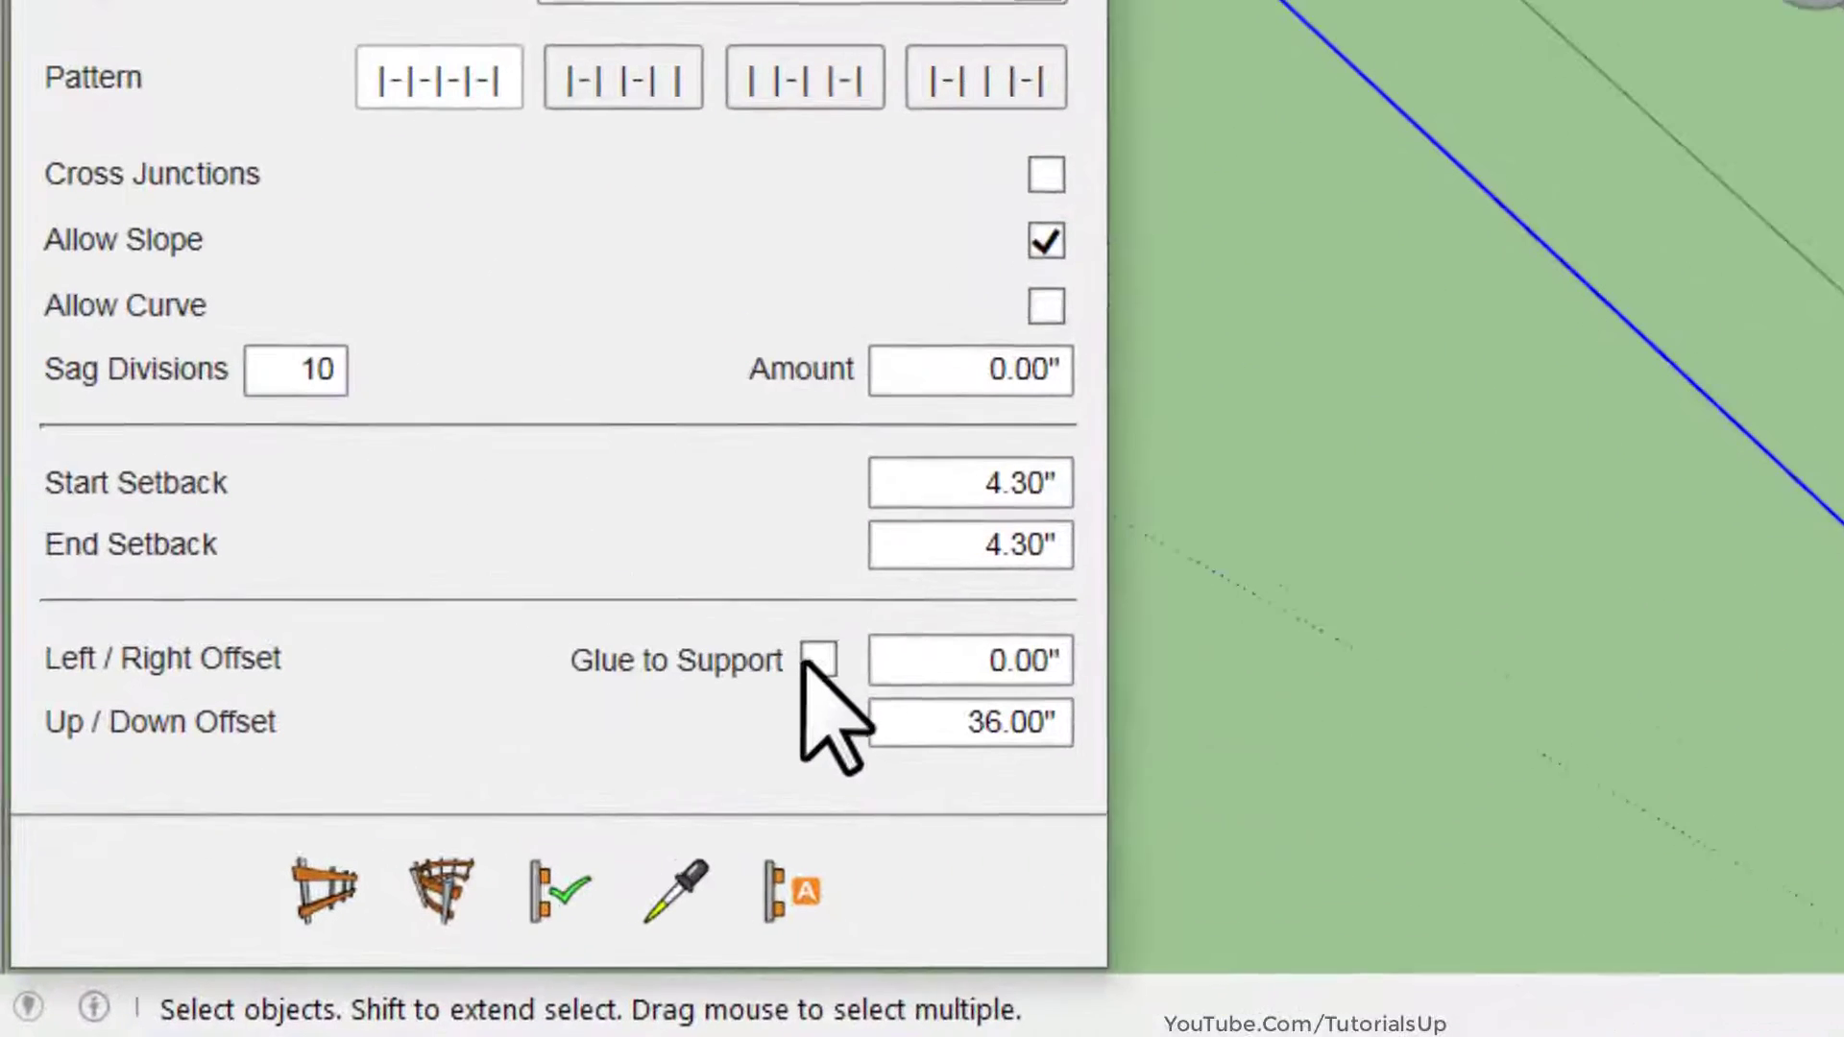
pyautogui.click(487, 813)
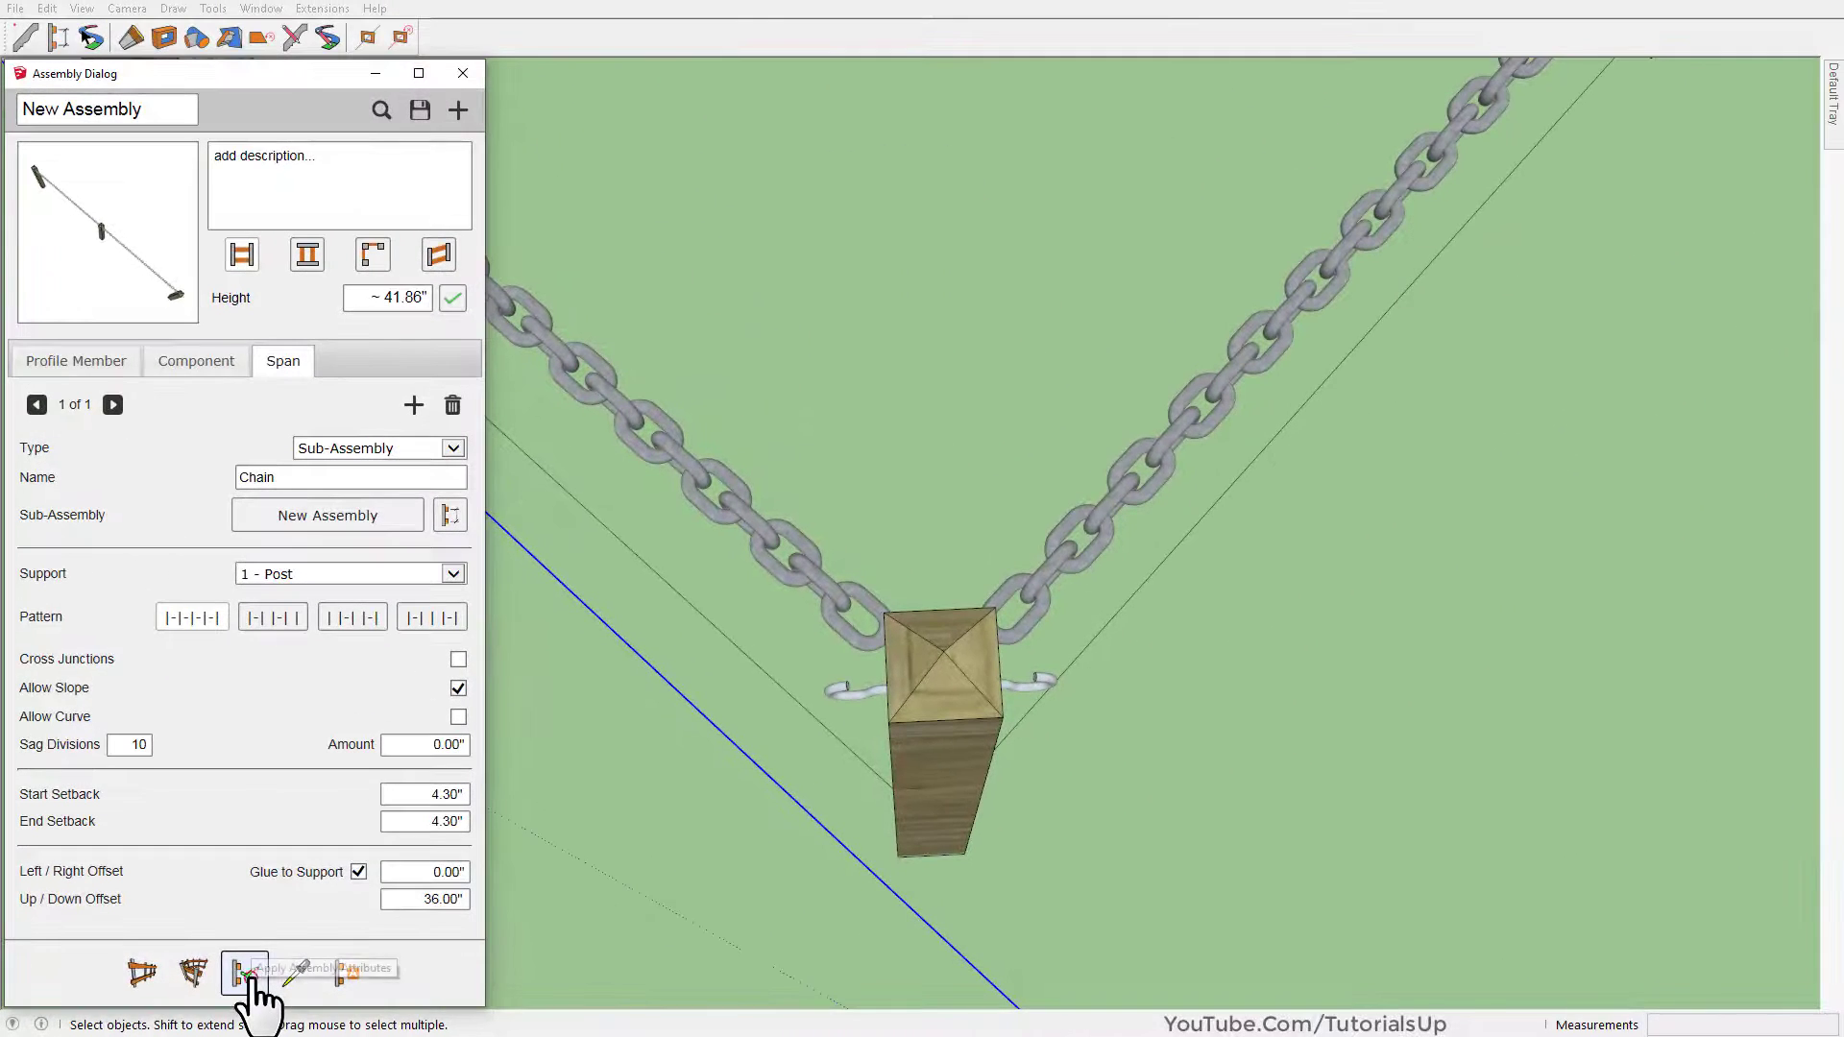
pyautogui.click(253, 974)
pyautogui.moveTo(994, 642); pyautogui.dragTo(939, 401, button='middle')
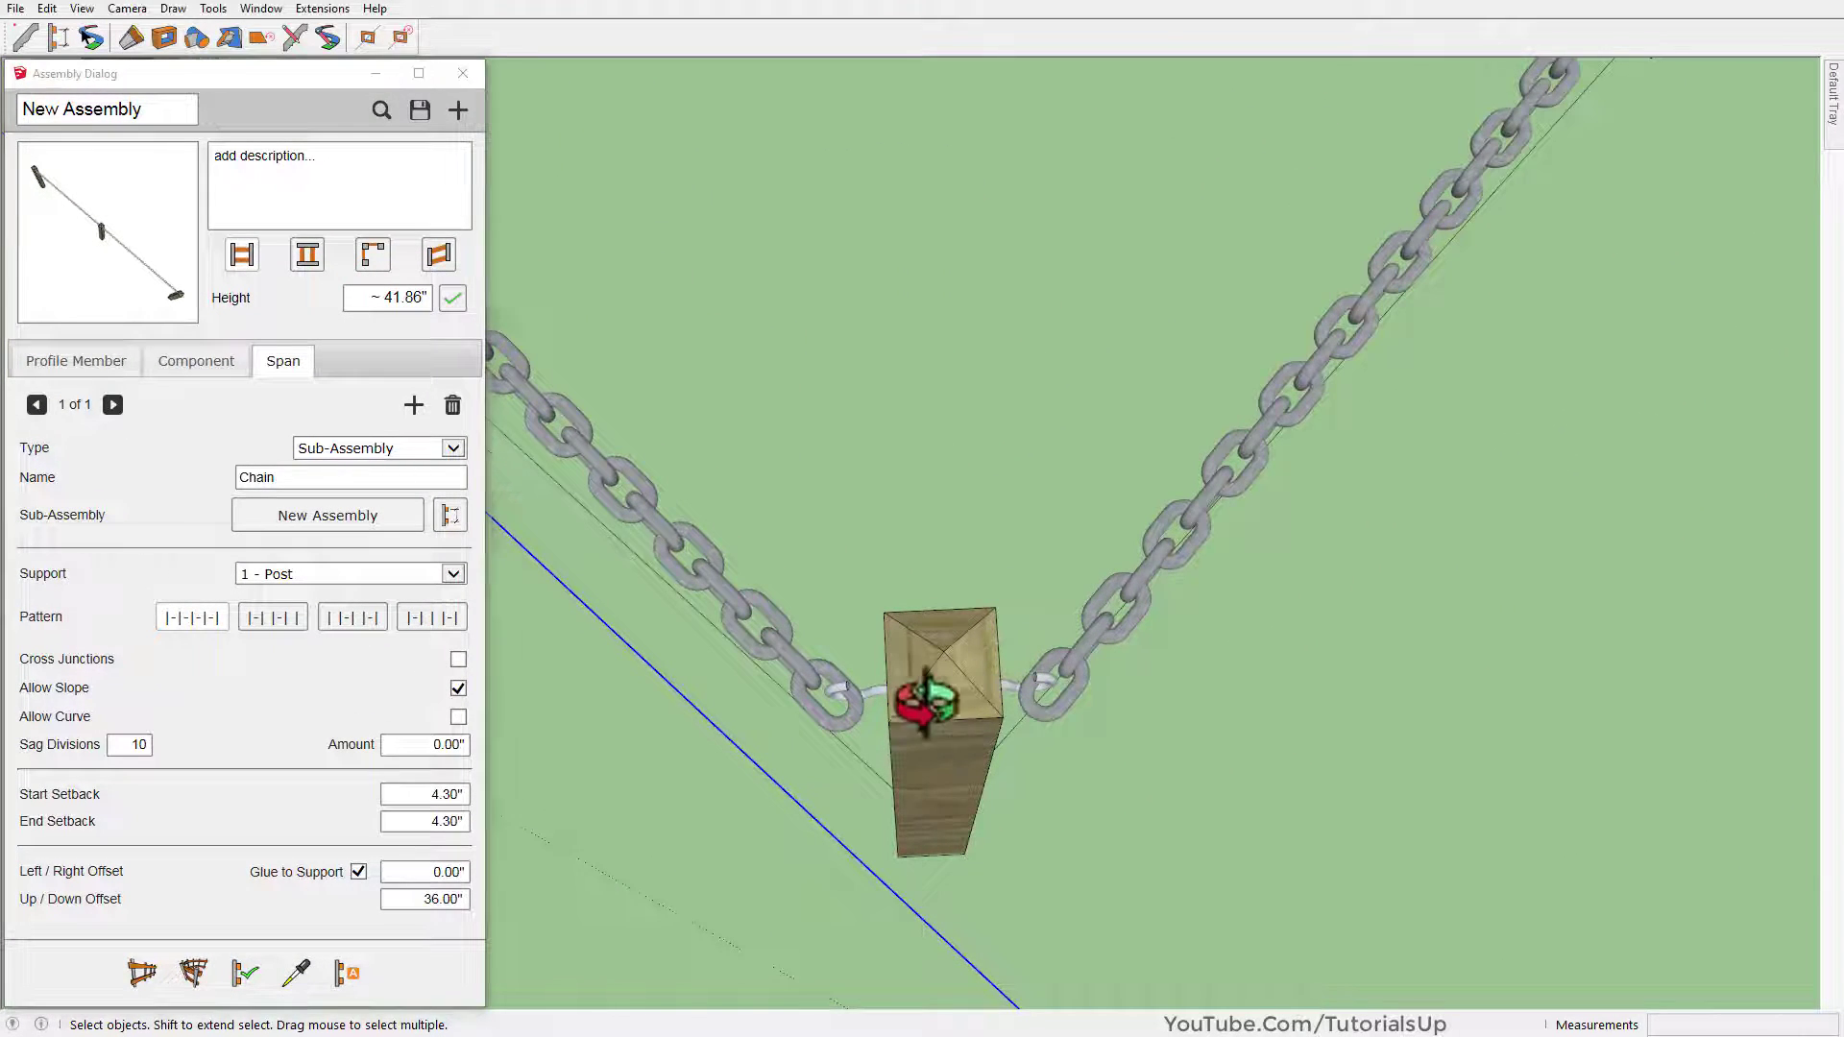
pyautogui.scroll(-5, 845, 562)
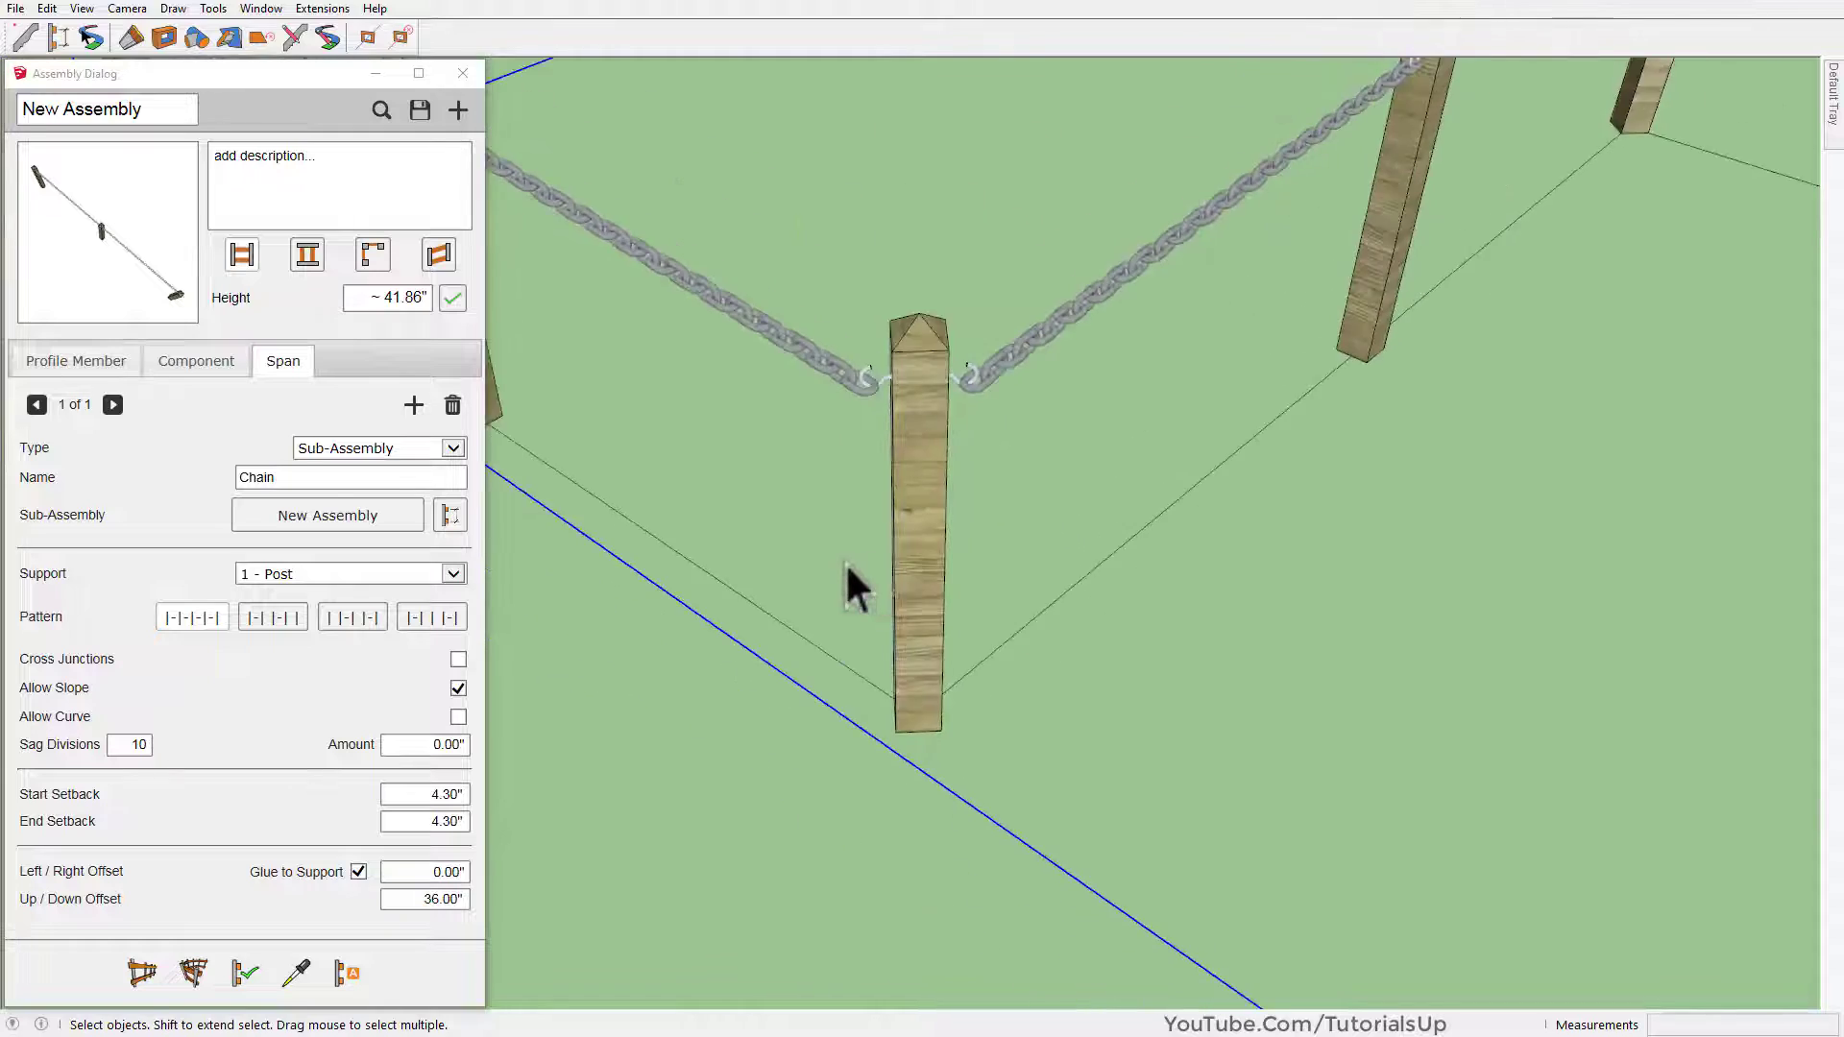
pyautogui.moveTo(845, 562); pyautogui.dragTo(939, 457, button='middle')
# Orbit around the whole fence to check the chains end at each post's hooks
pyautogui.scroll(-3, 1206, 551)
pyautogui.scroll(4, 755, 425)
pyautogui.moveTo(755, 424)
pyautogui.mouseDown(button='middle')
pyautogui.moveTo(897, 461)
pyautogui.moveTo(565, 465)
pyautogui.moveTo(1523, 337)
pyautogui.moveTo(1172, 452)
pyautogui.moveTo(979, 399)
pyautogui.moveTo(1012, 320)
pyautogui.moveTo(1229, 290)
pyautogui.mouseUp(button='middle')
pyautogui.scroll(5, 1494, 319)
pyautogui.scroll(-3, 1229, 291)
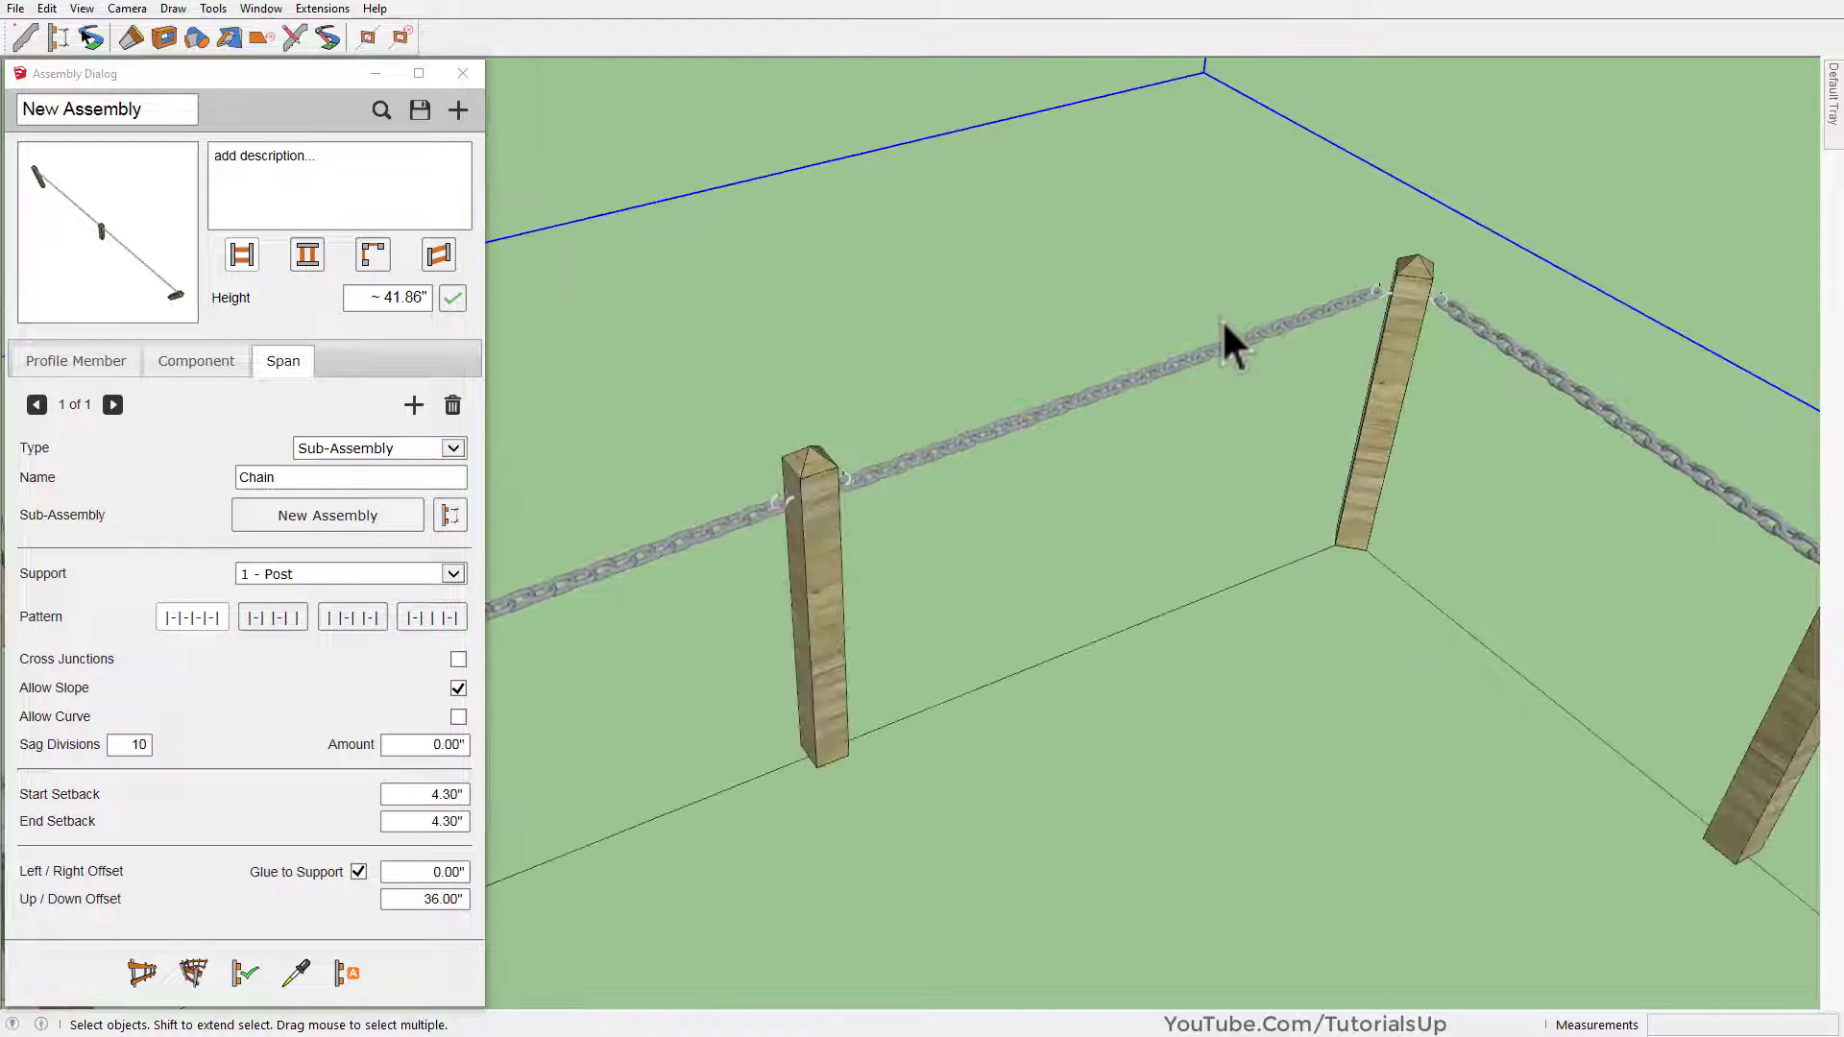
pyautogui.scroll(-3, 1224, 325)
pyautogui.moveTo(1017, 376)
pyautogui.mouseDown(button='middle')
pyautogui.moveTo(1033, 353)
pyautogui.moveTo(1263, 399)
pyautogui.mouseUp(button='middle')
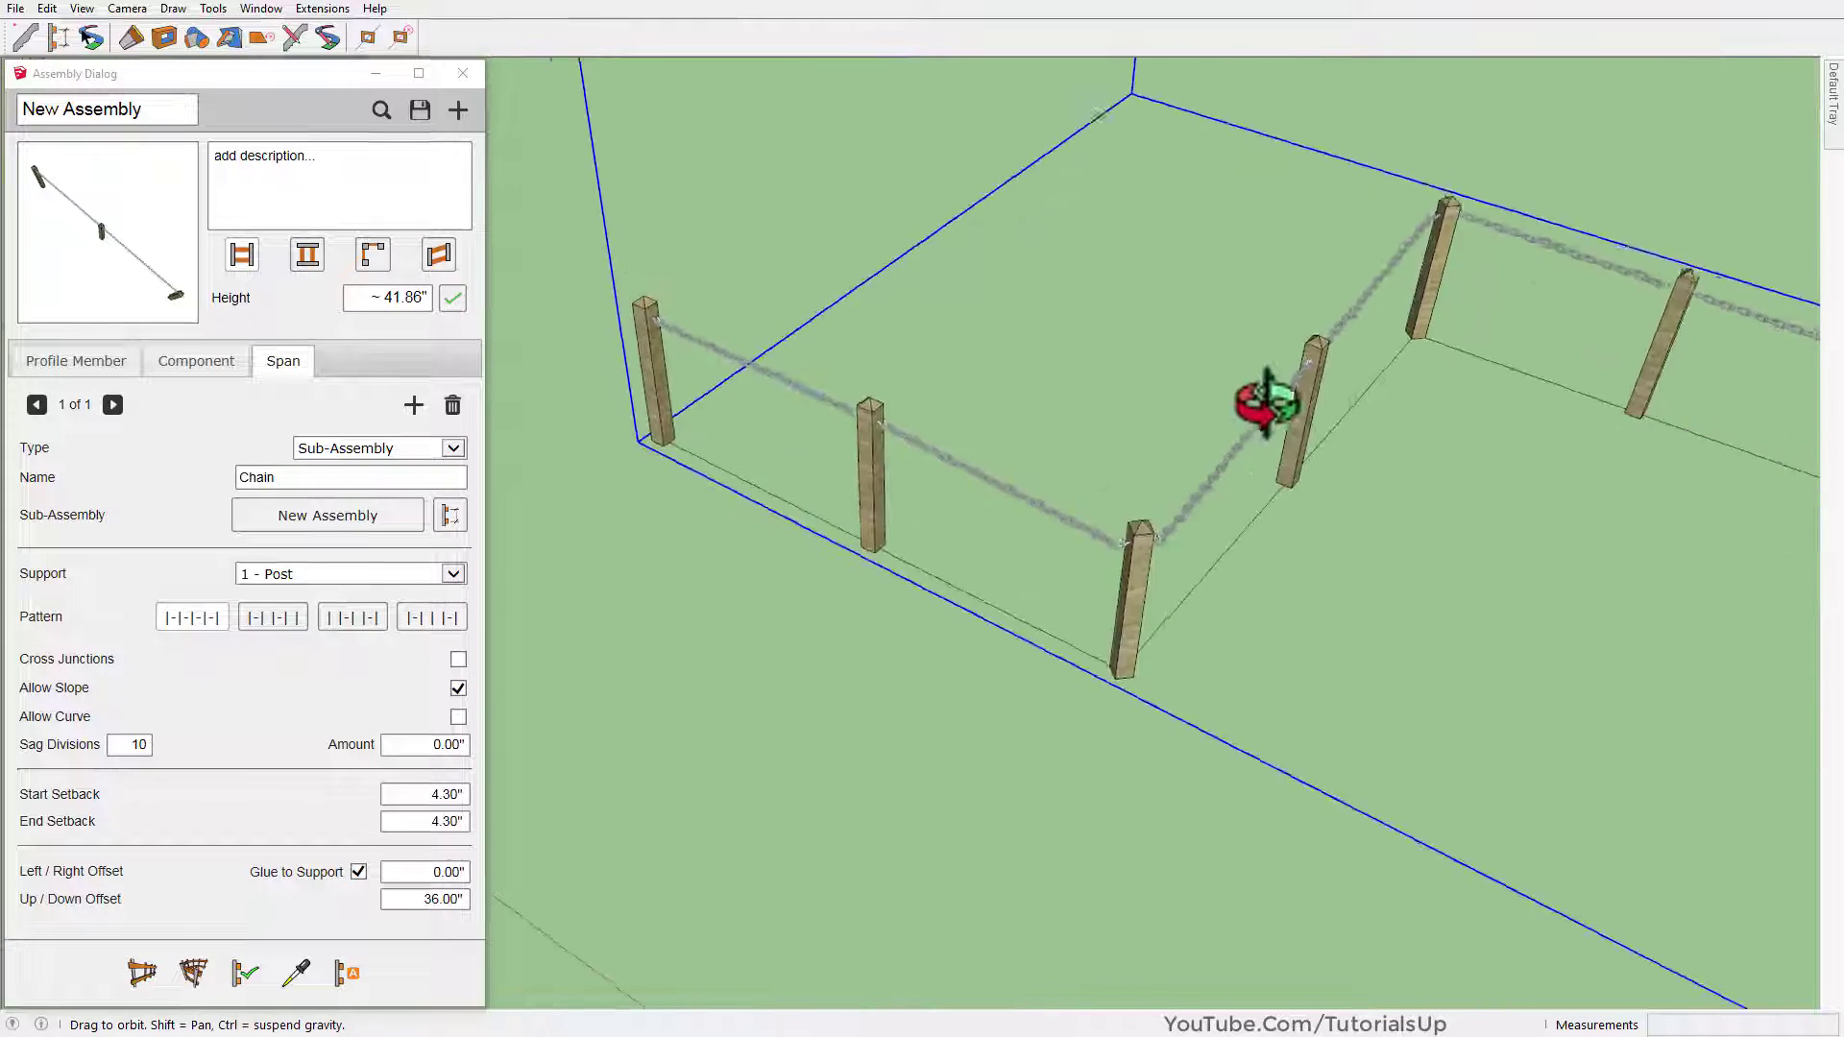
pyautogui.scroll(3, 793, 409)
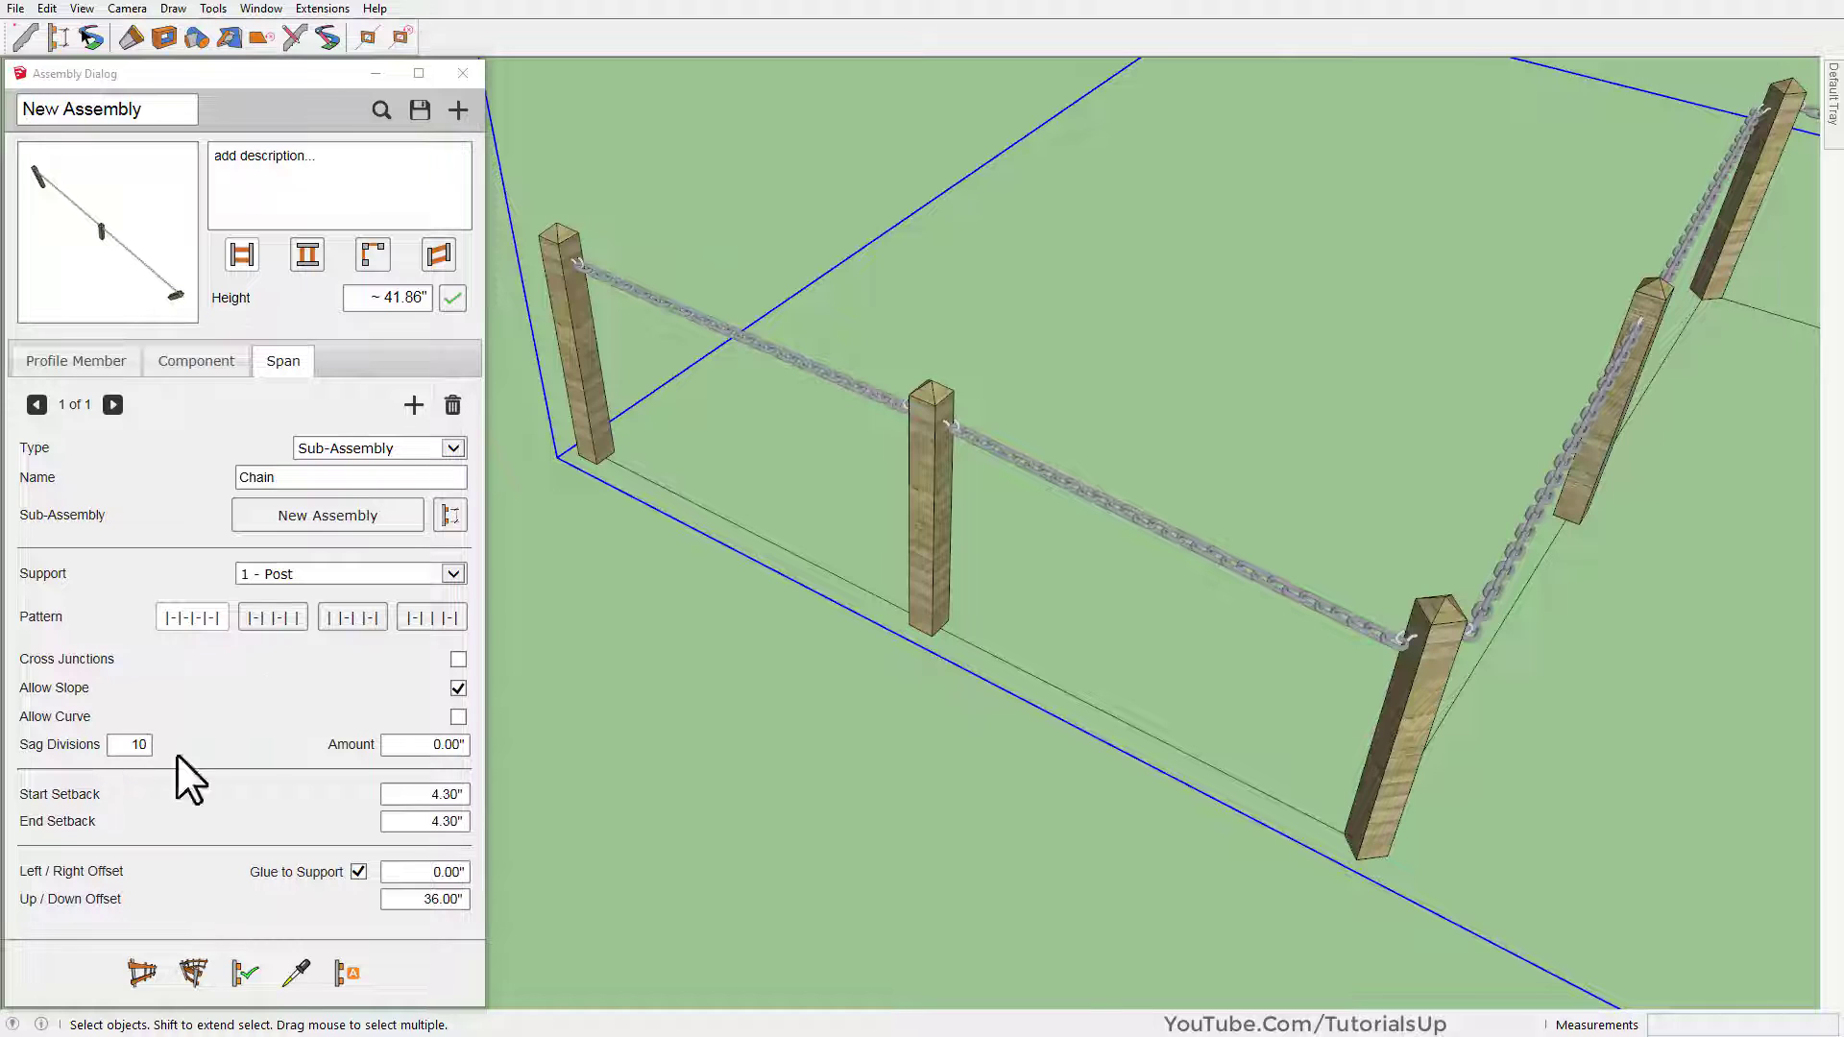
# Set the chain sag amount to 15" and apply it, then view the whole fence
pyautogui.doubleClick(437, 745)
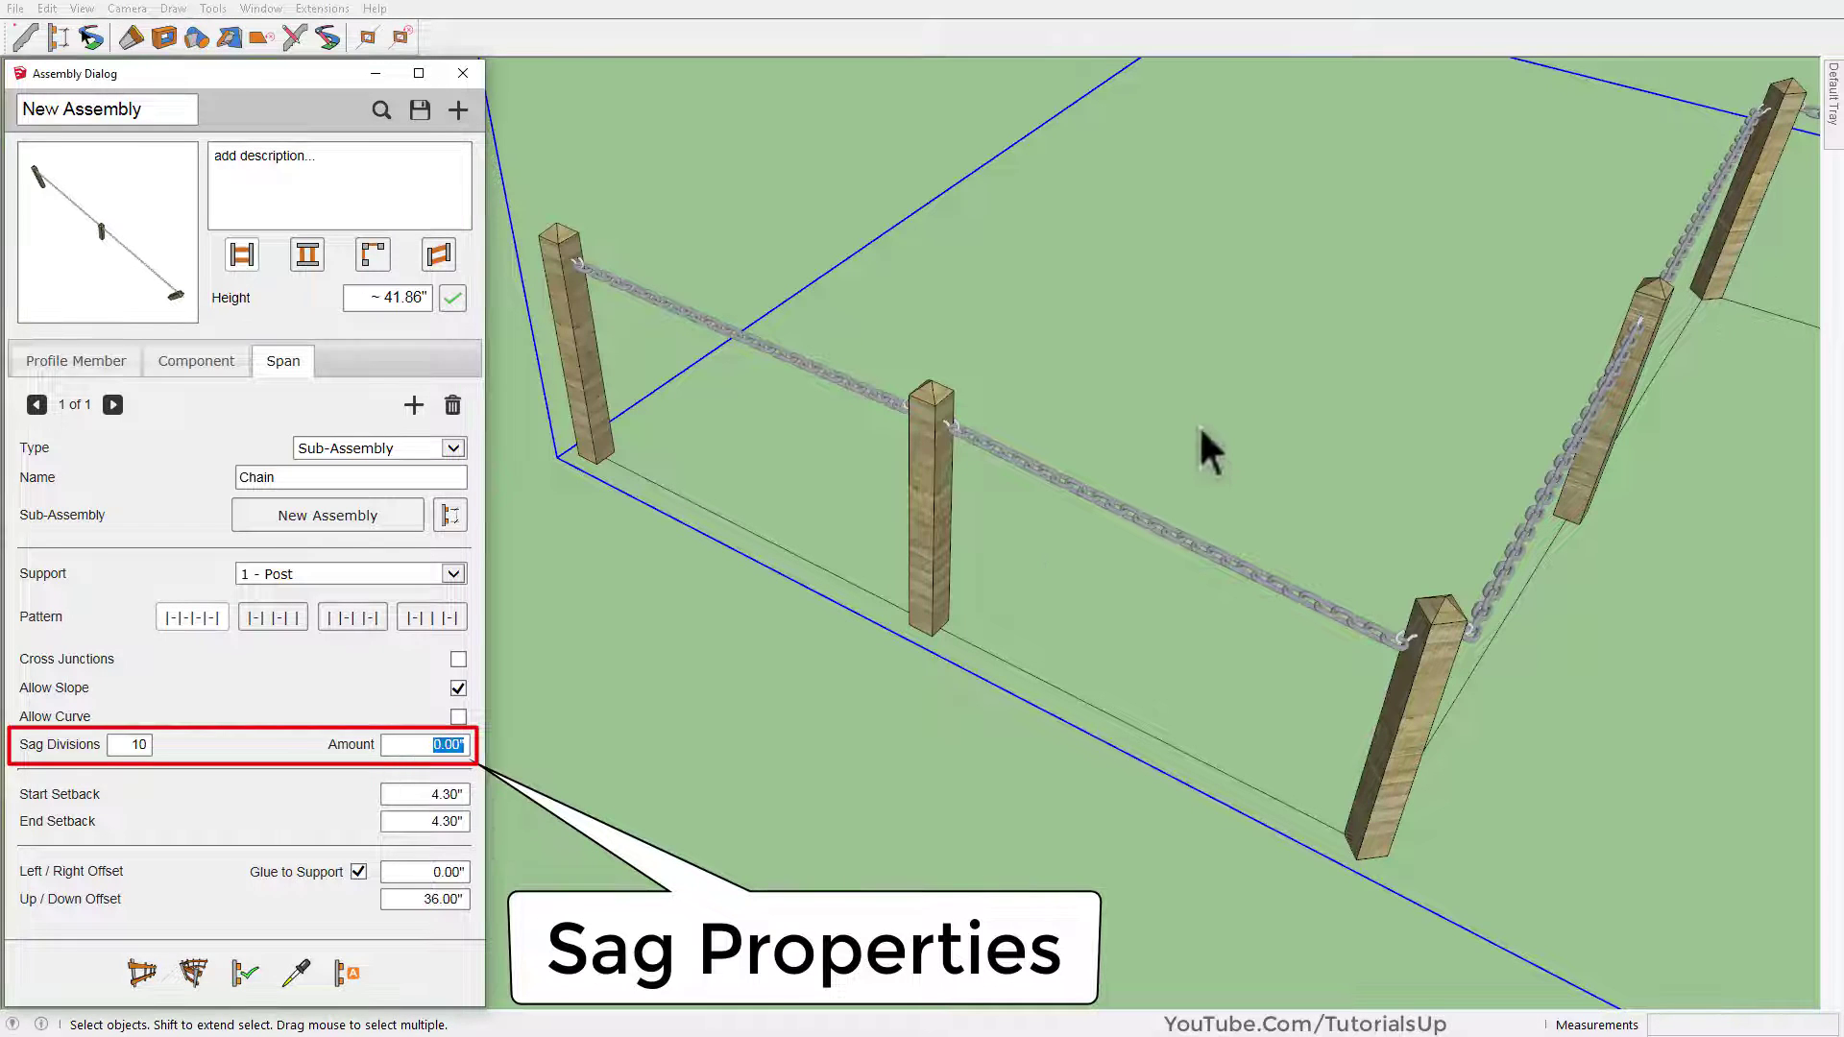
pyautogui.write('15')
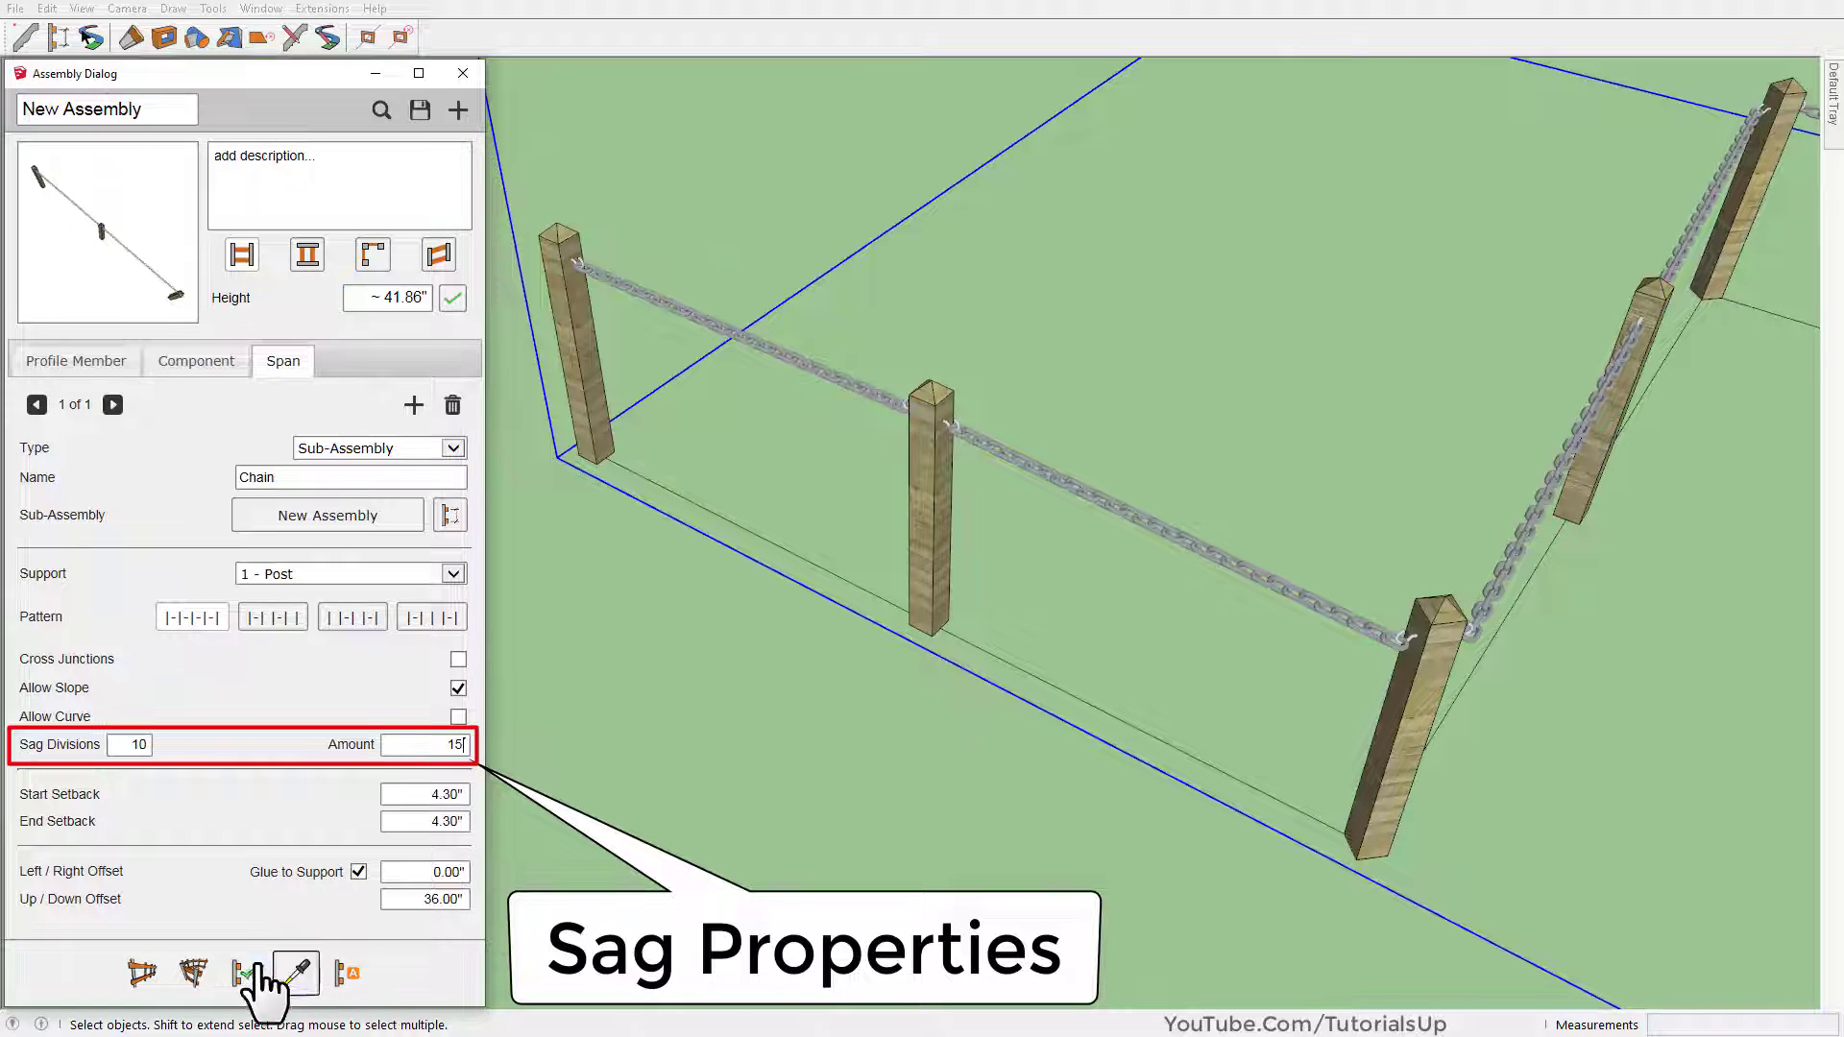
pyautogui.click(257, 968)
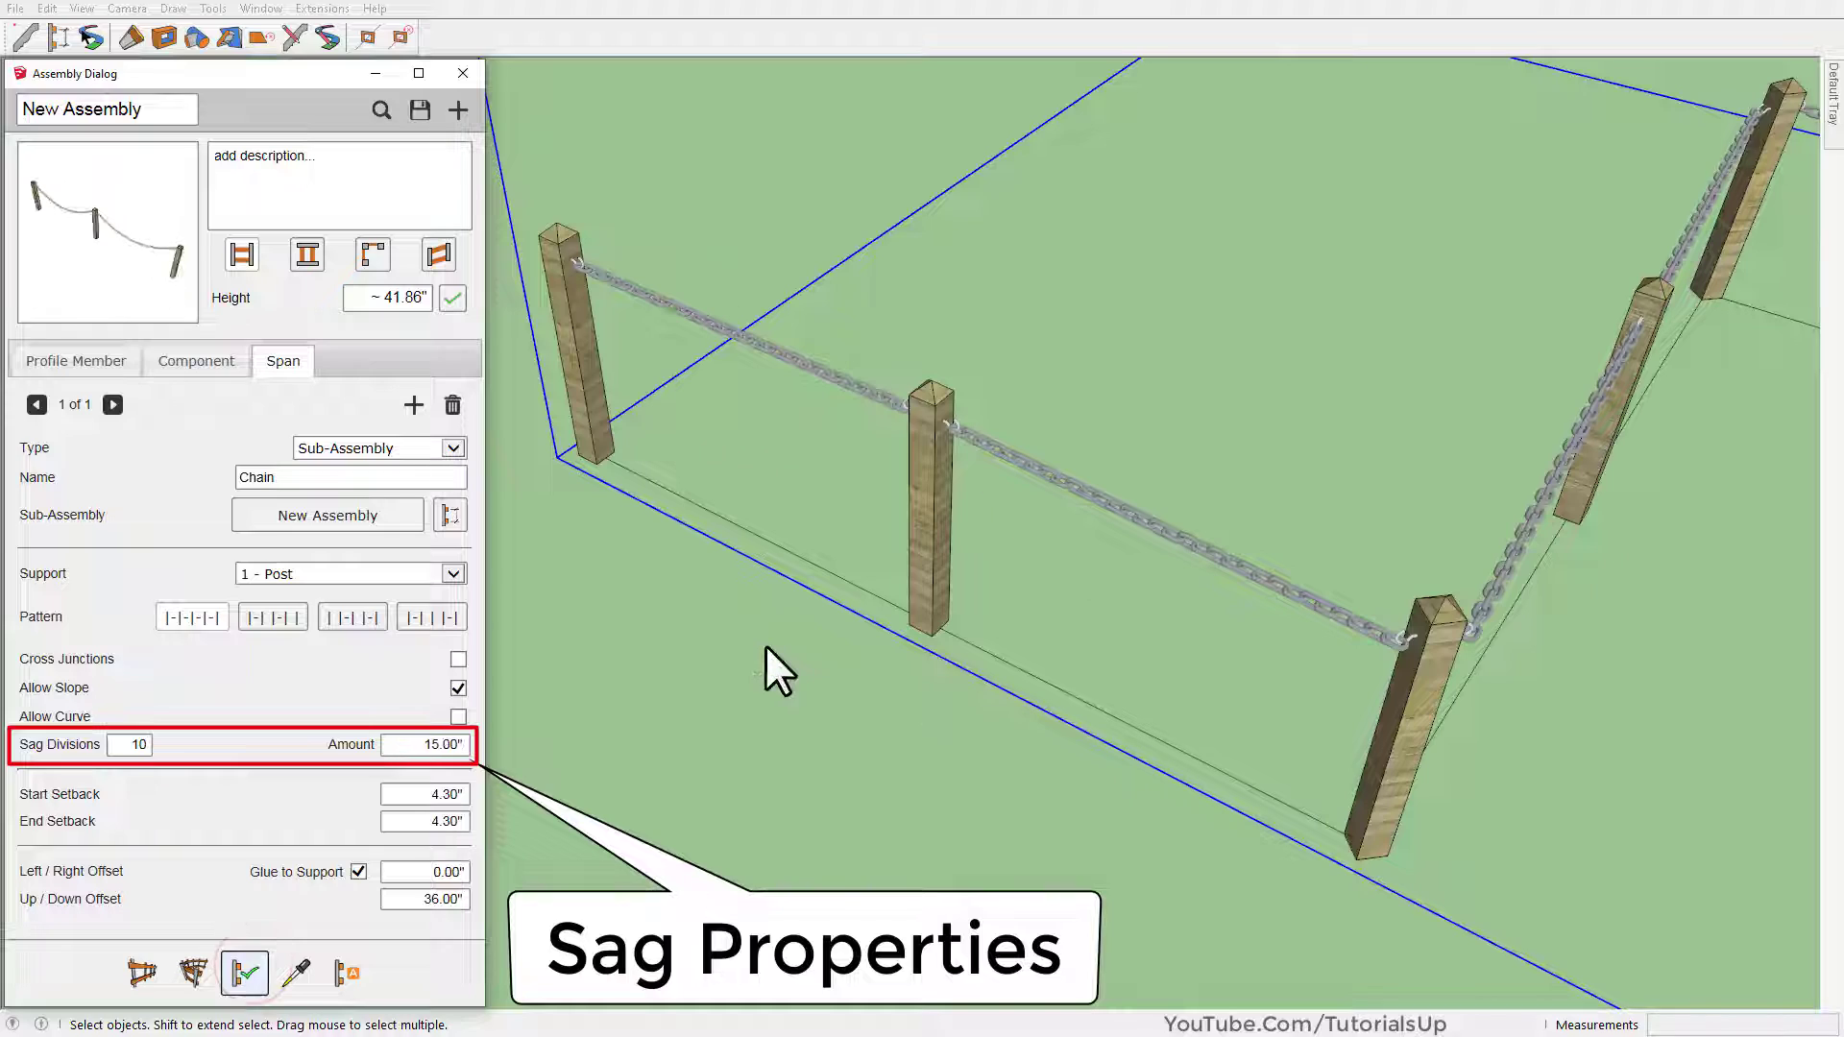
pyautogui.moveTo(778, 609); pyautogui.dragTo(506, 416, button='middle')
pyautogui.scroll(-3, 644, 461)
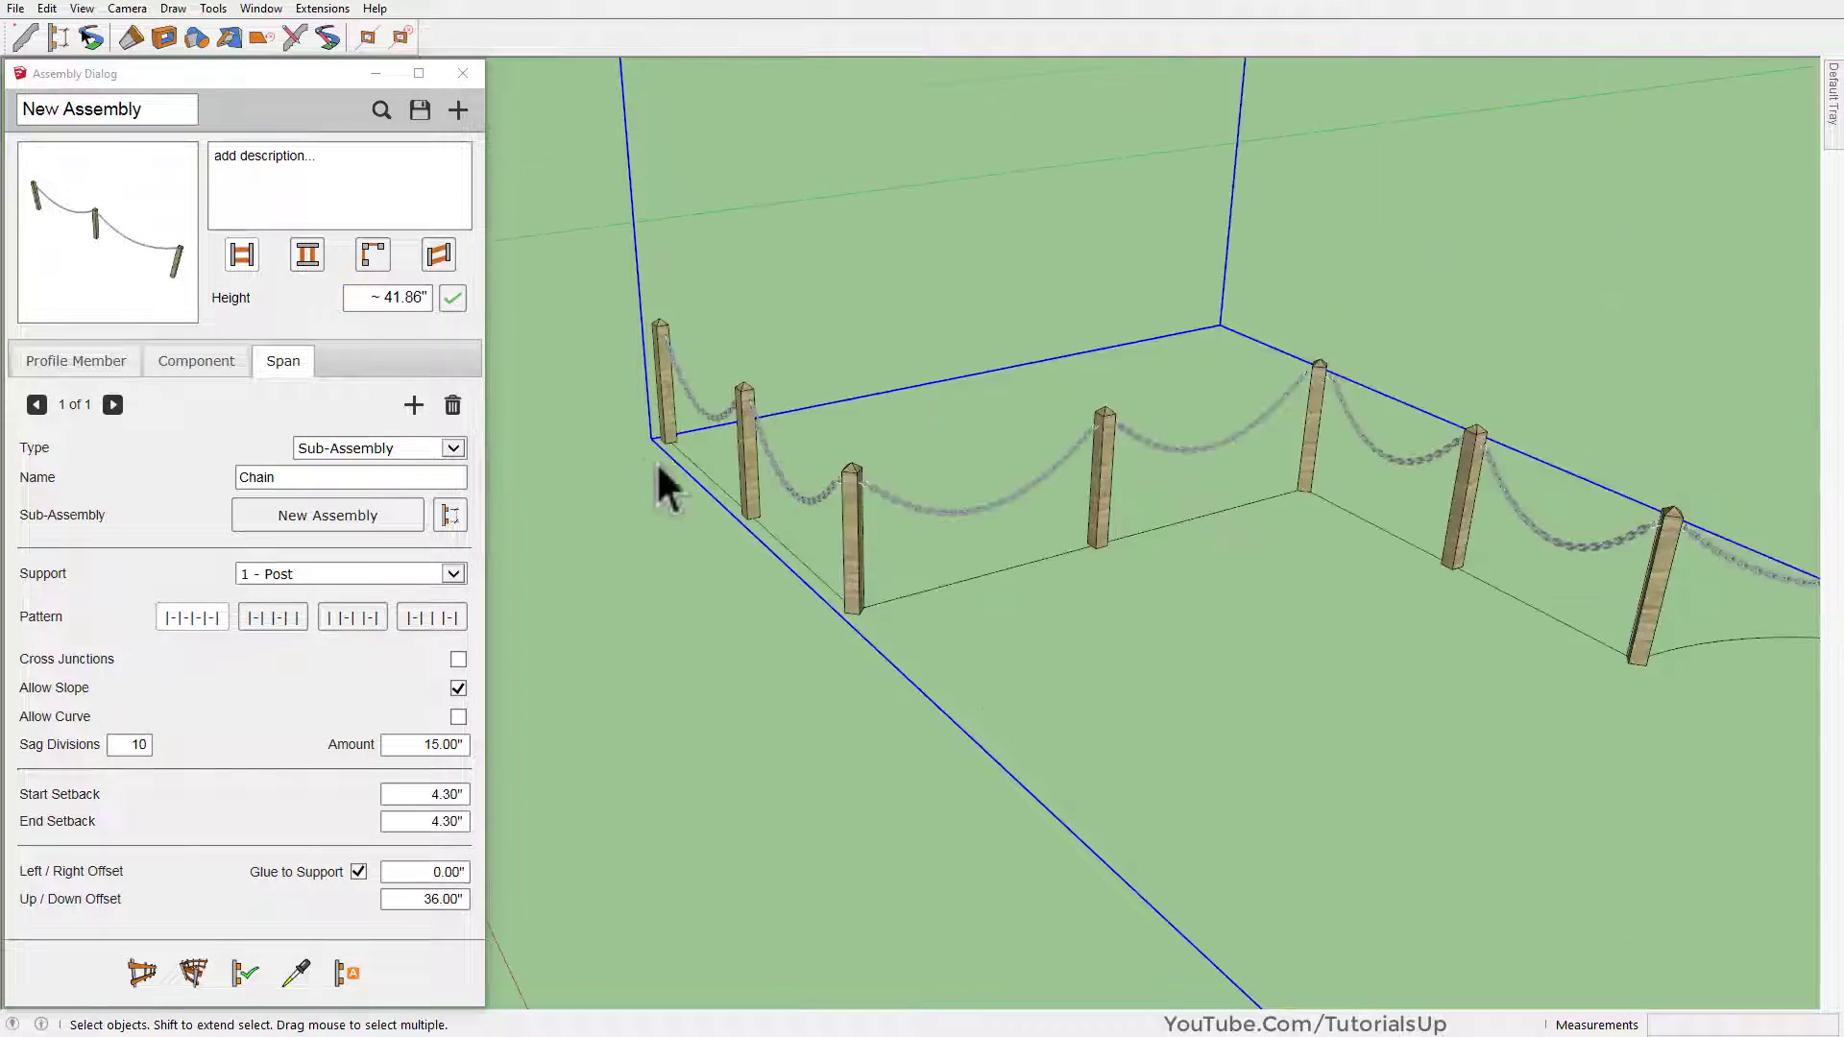
pyautogui.scroll(-3, 644, 461)
pyautogui.moveTo(643, 461)
pyautogui.mouseDown(button='middle')
pyautogui.moveTo(947, 584)
pyautogui.moveTo(1235, 547)
pyautogui.moveTo(597, 566)
pyautogui.mouseUp(button='middle')
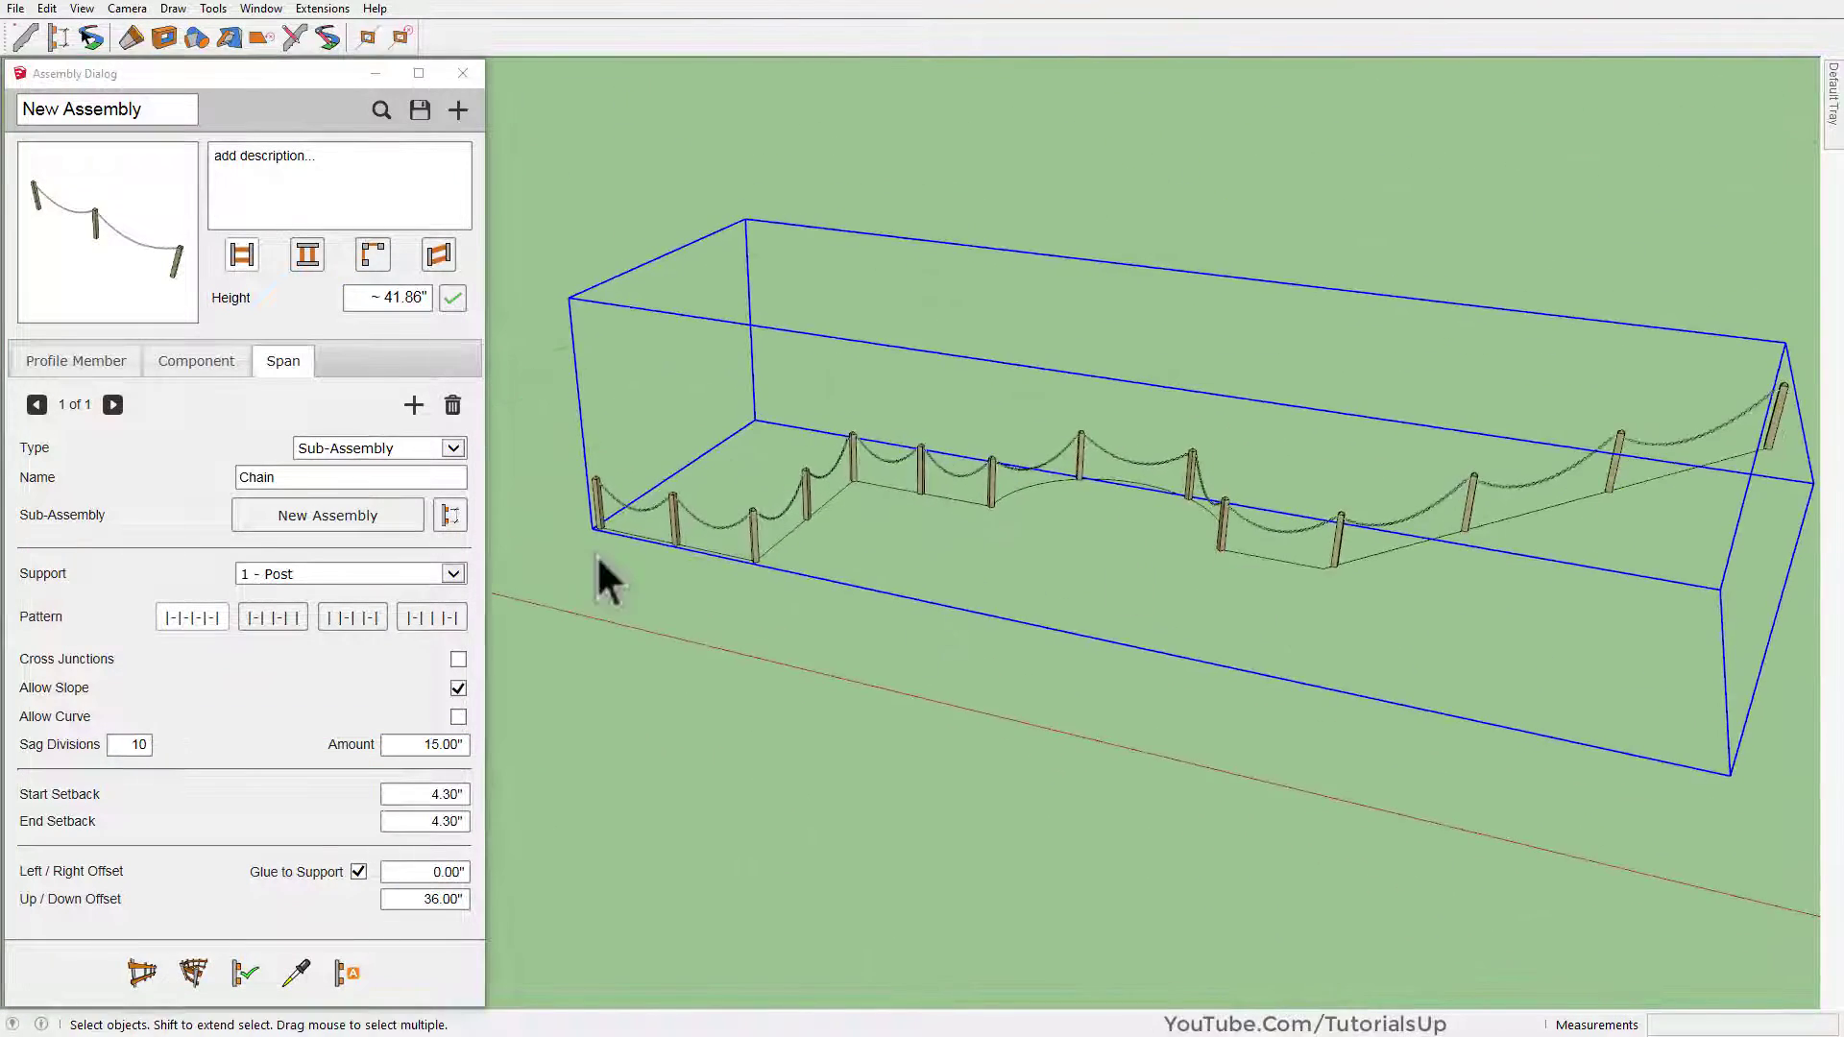
pyautogui.scroll(3, 655, 448)
pyautogui.scroll(2, 655, 447)
pyautogui.scroll(2, 626, 453)
pyautogui.scroll(-2, 1004, 630)
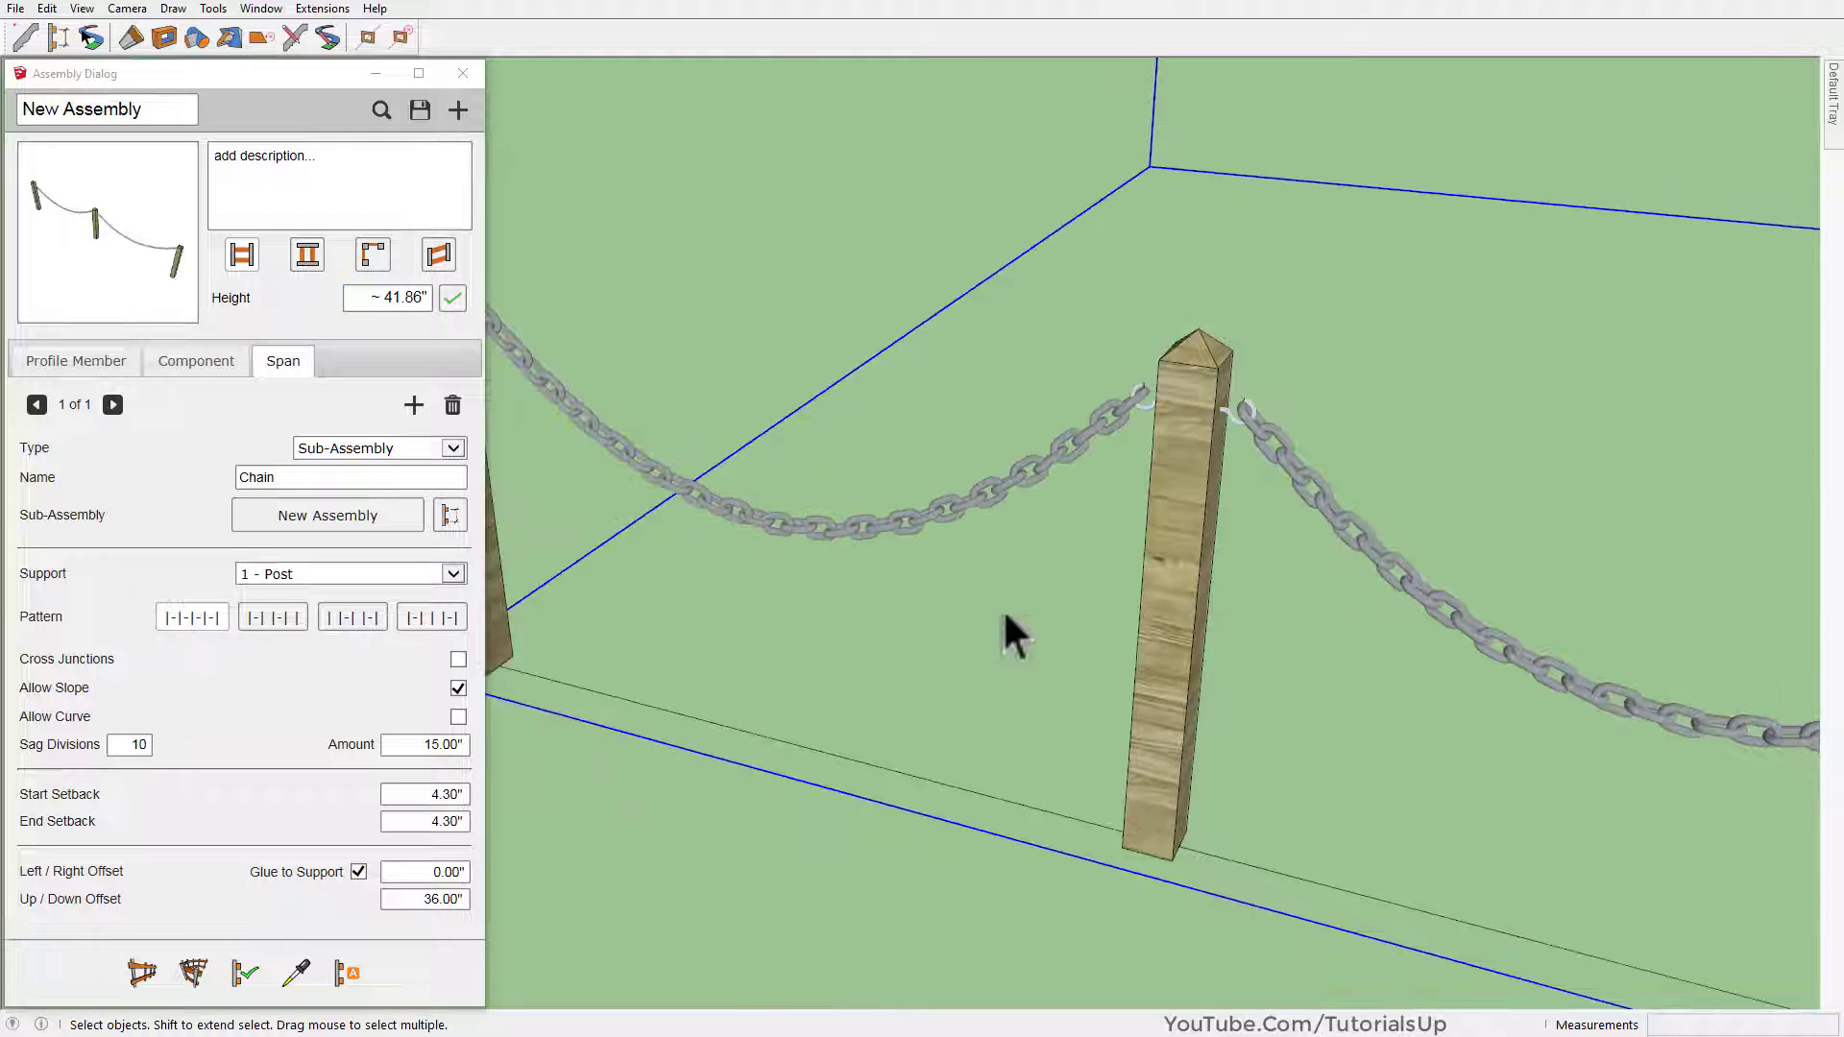
pyautogui.scroll(-1, 1174, 630)
pyautogui.scroll(-2, 667, 584)
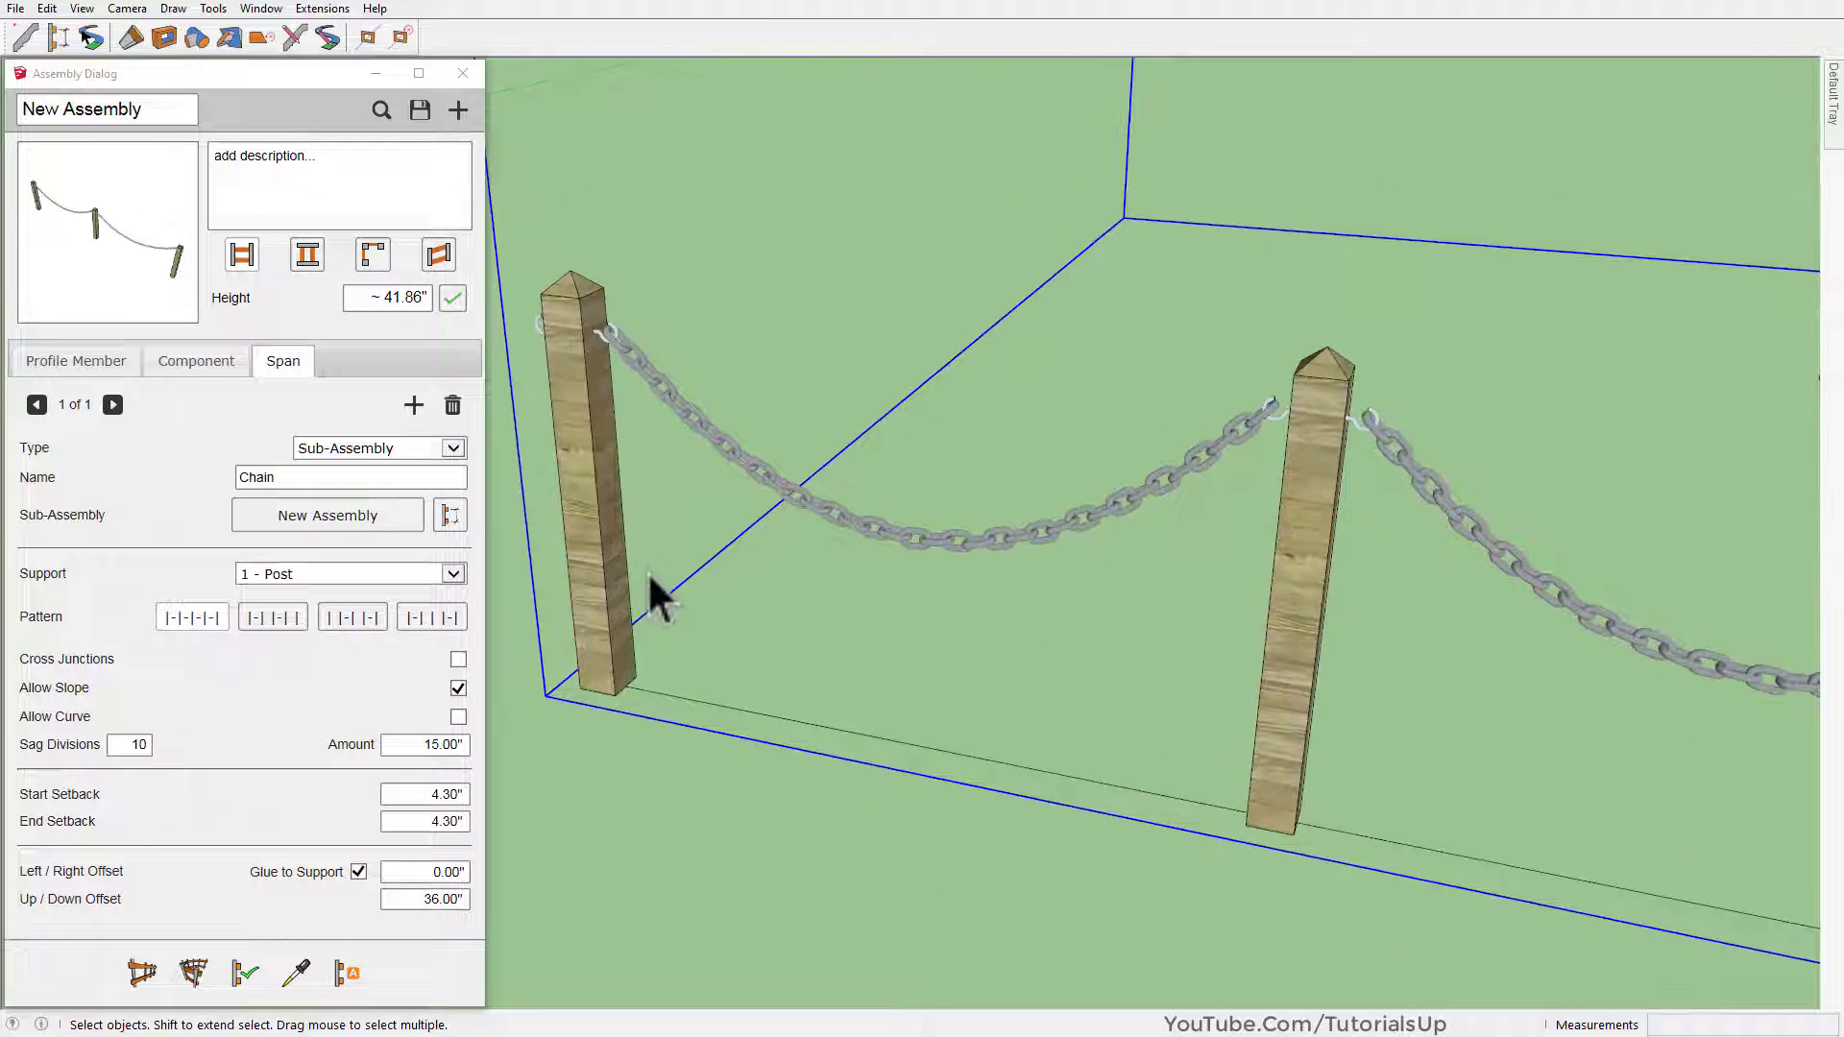
# Change Sag Divisions to 4, then to 20 (settling at 16), applying each time
pyautogui.doubleClick(134, 745)
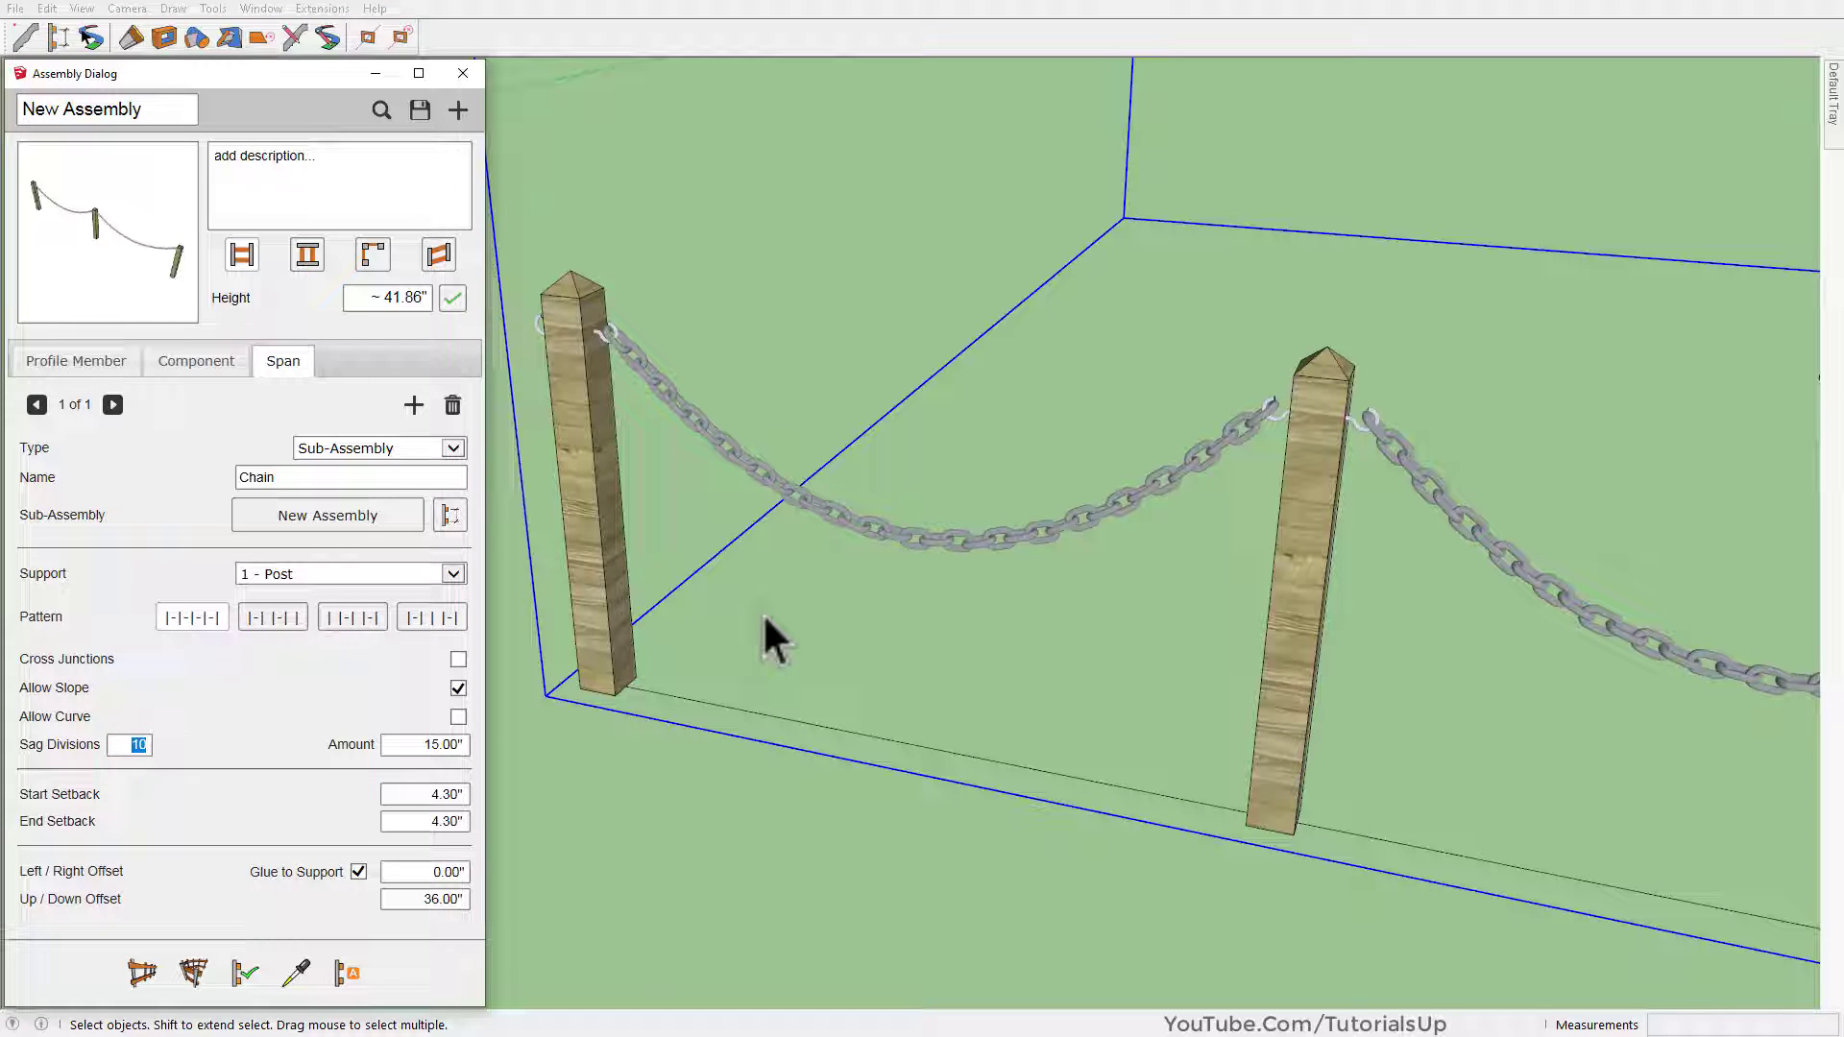
pyautogui.write('4')
pyautogui.click(245, 973)
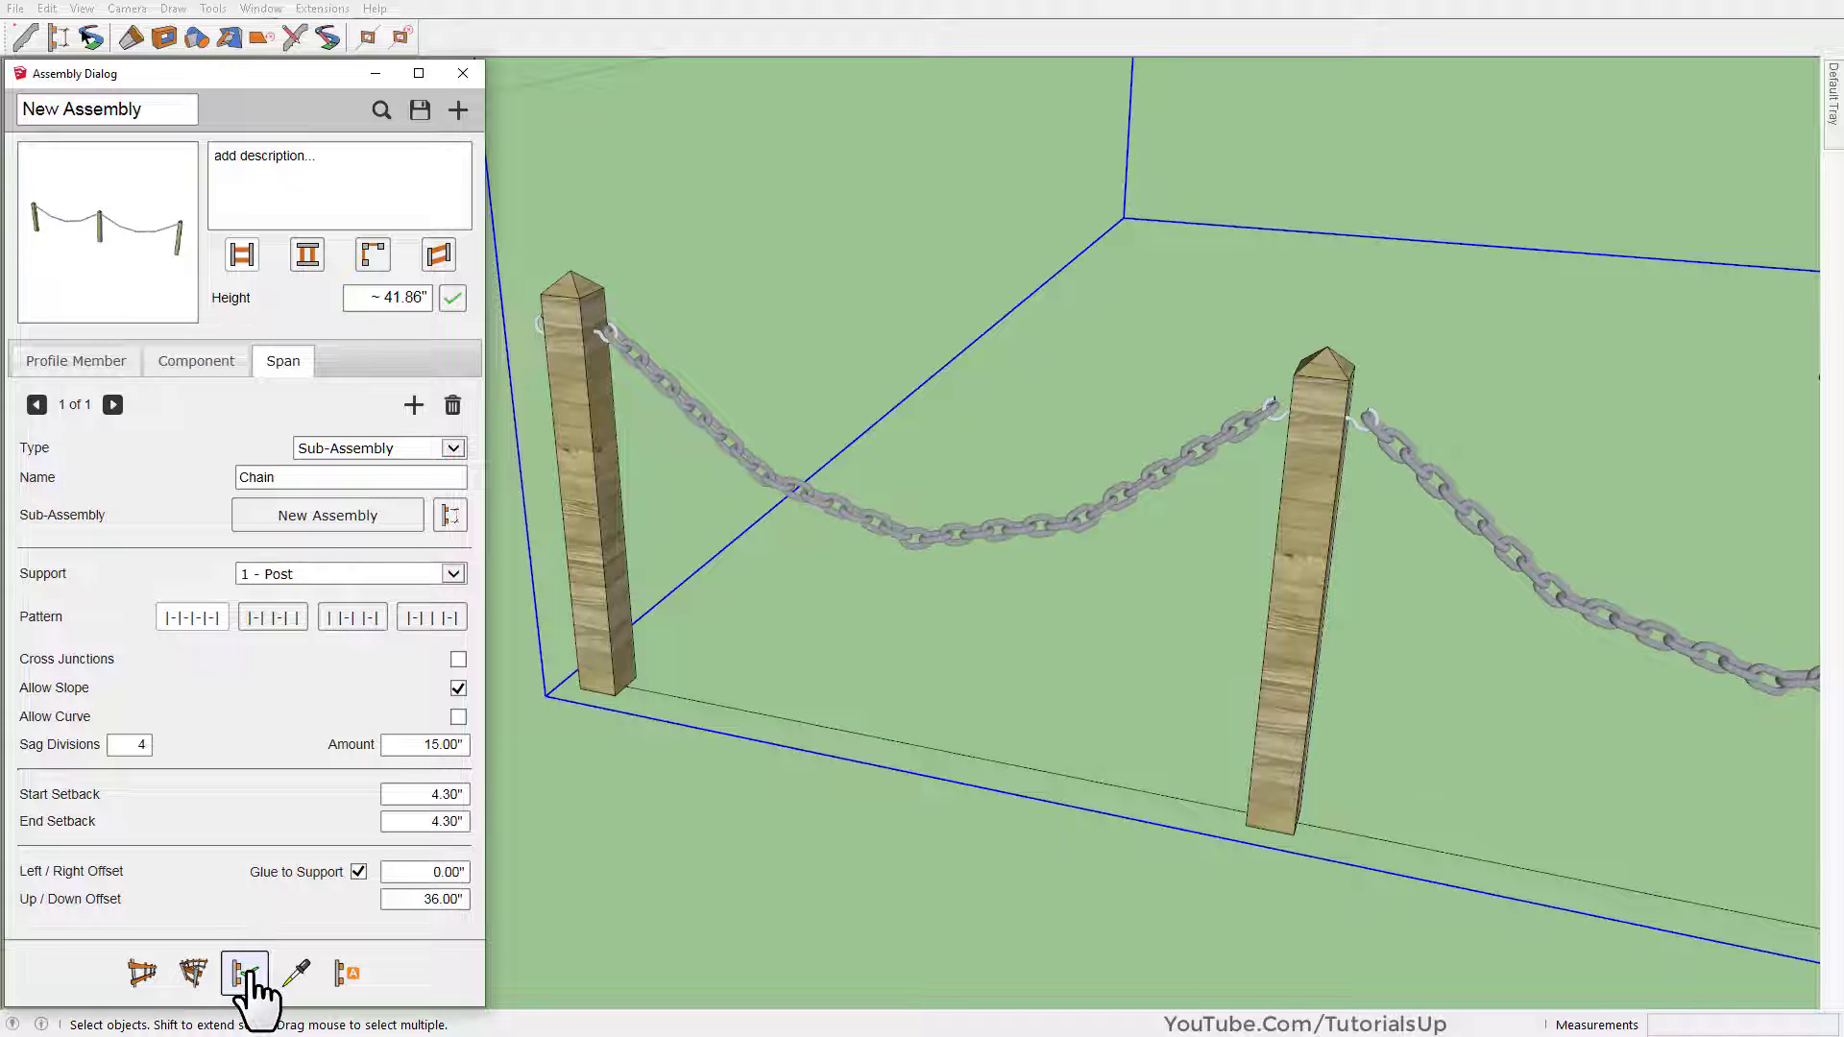
pyautogui.scroll(2, 880, 527)
pyautogui.scroll(2, 879, 527)
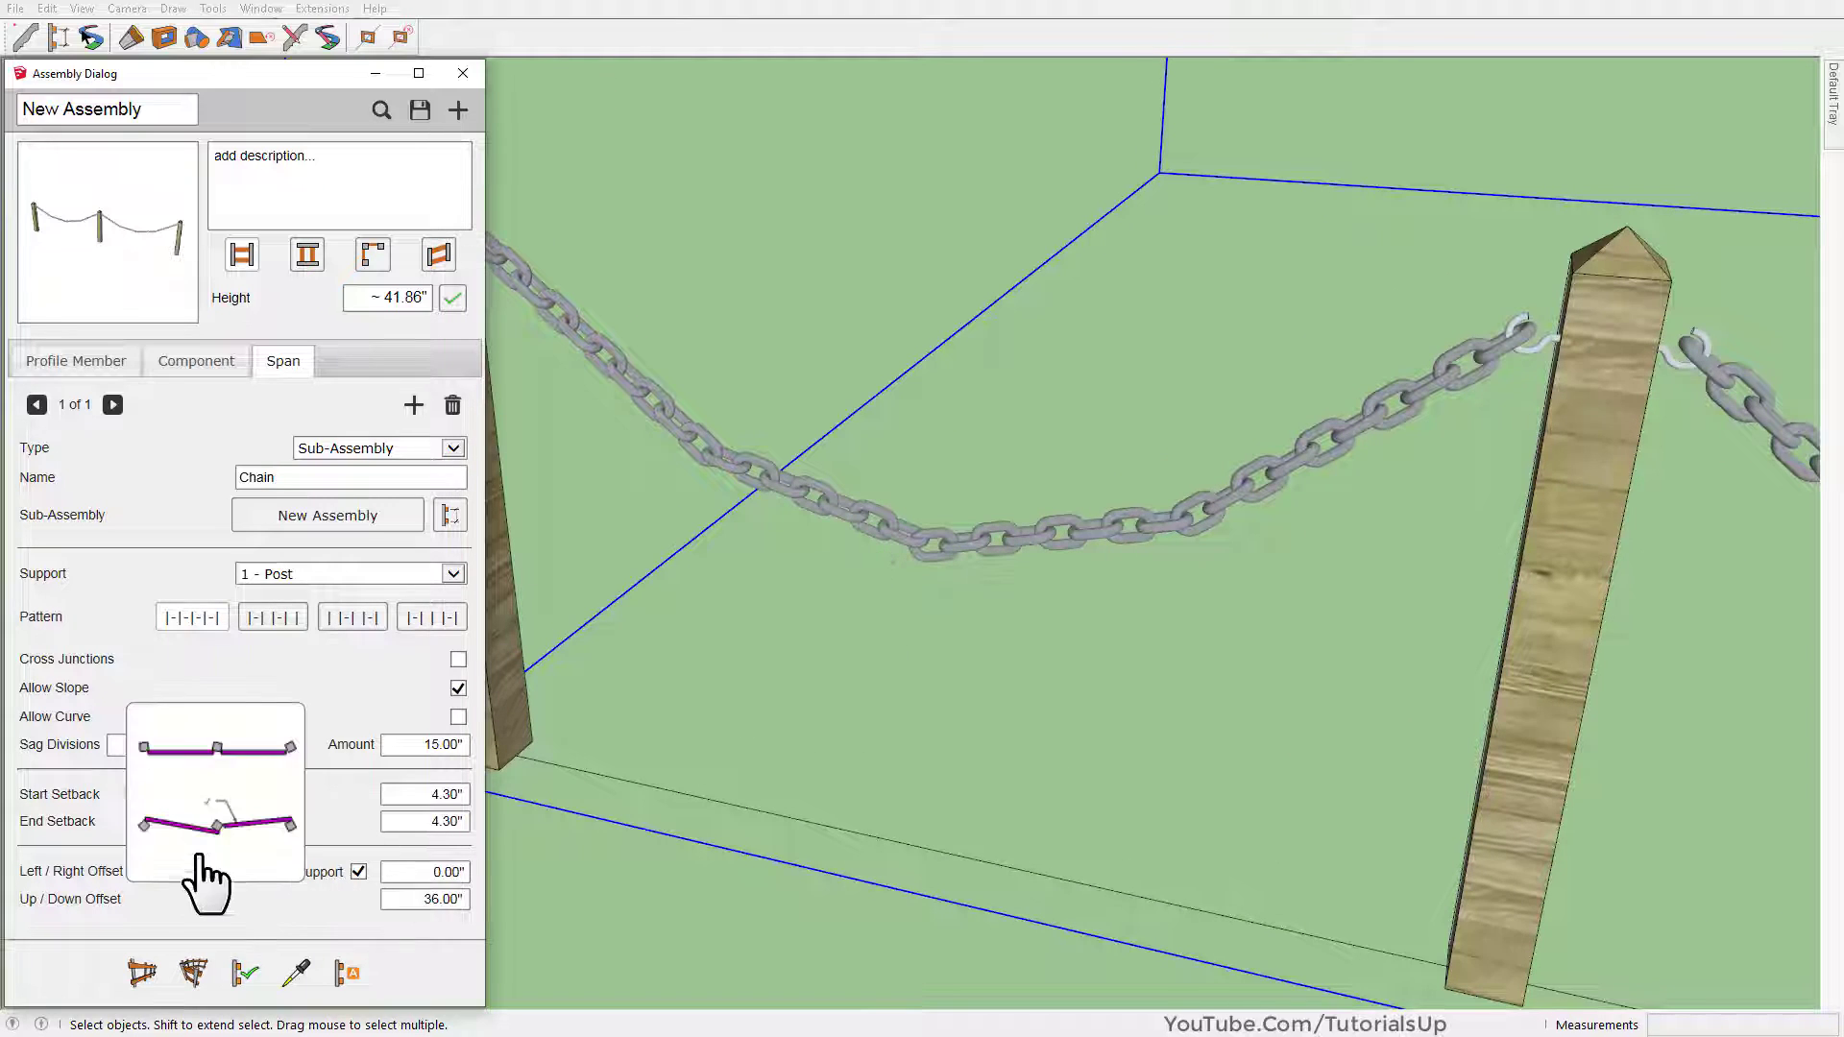
pyautogui.doubleClick(140, 746)
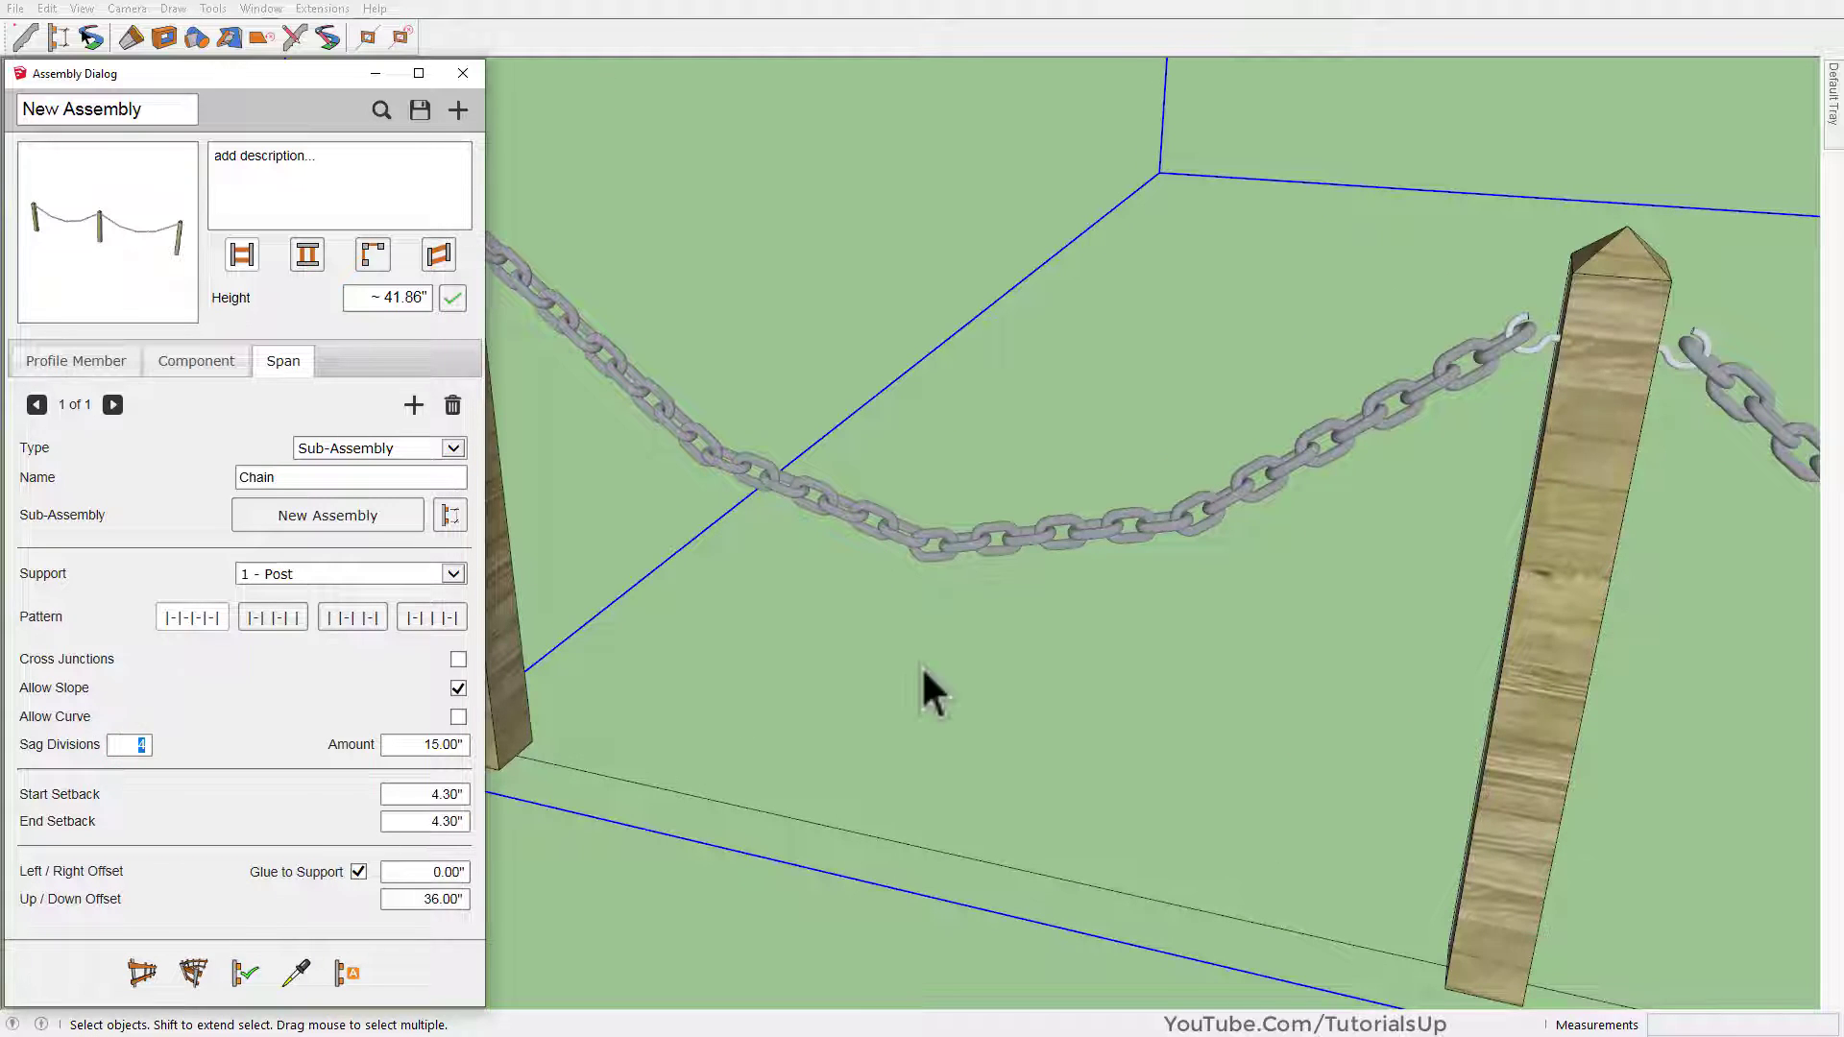
pyautogui.write('20')
pyautogui.click(246, 972)
pyautogui.scroll(-3, 794, 506)
pyautogui.scroll(-2, 903, 633)
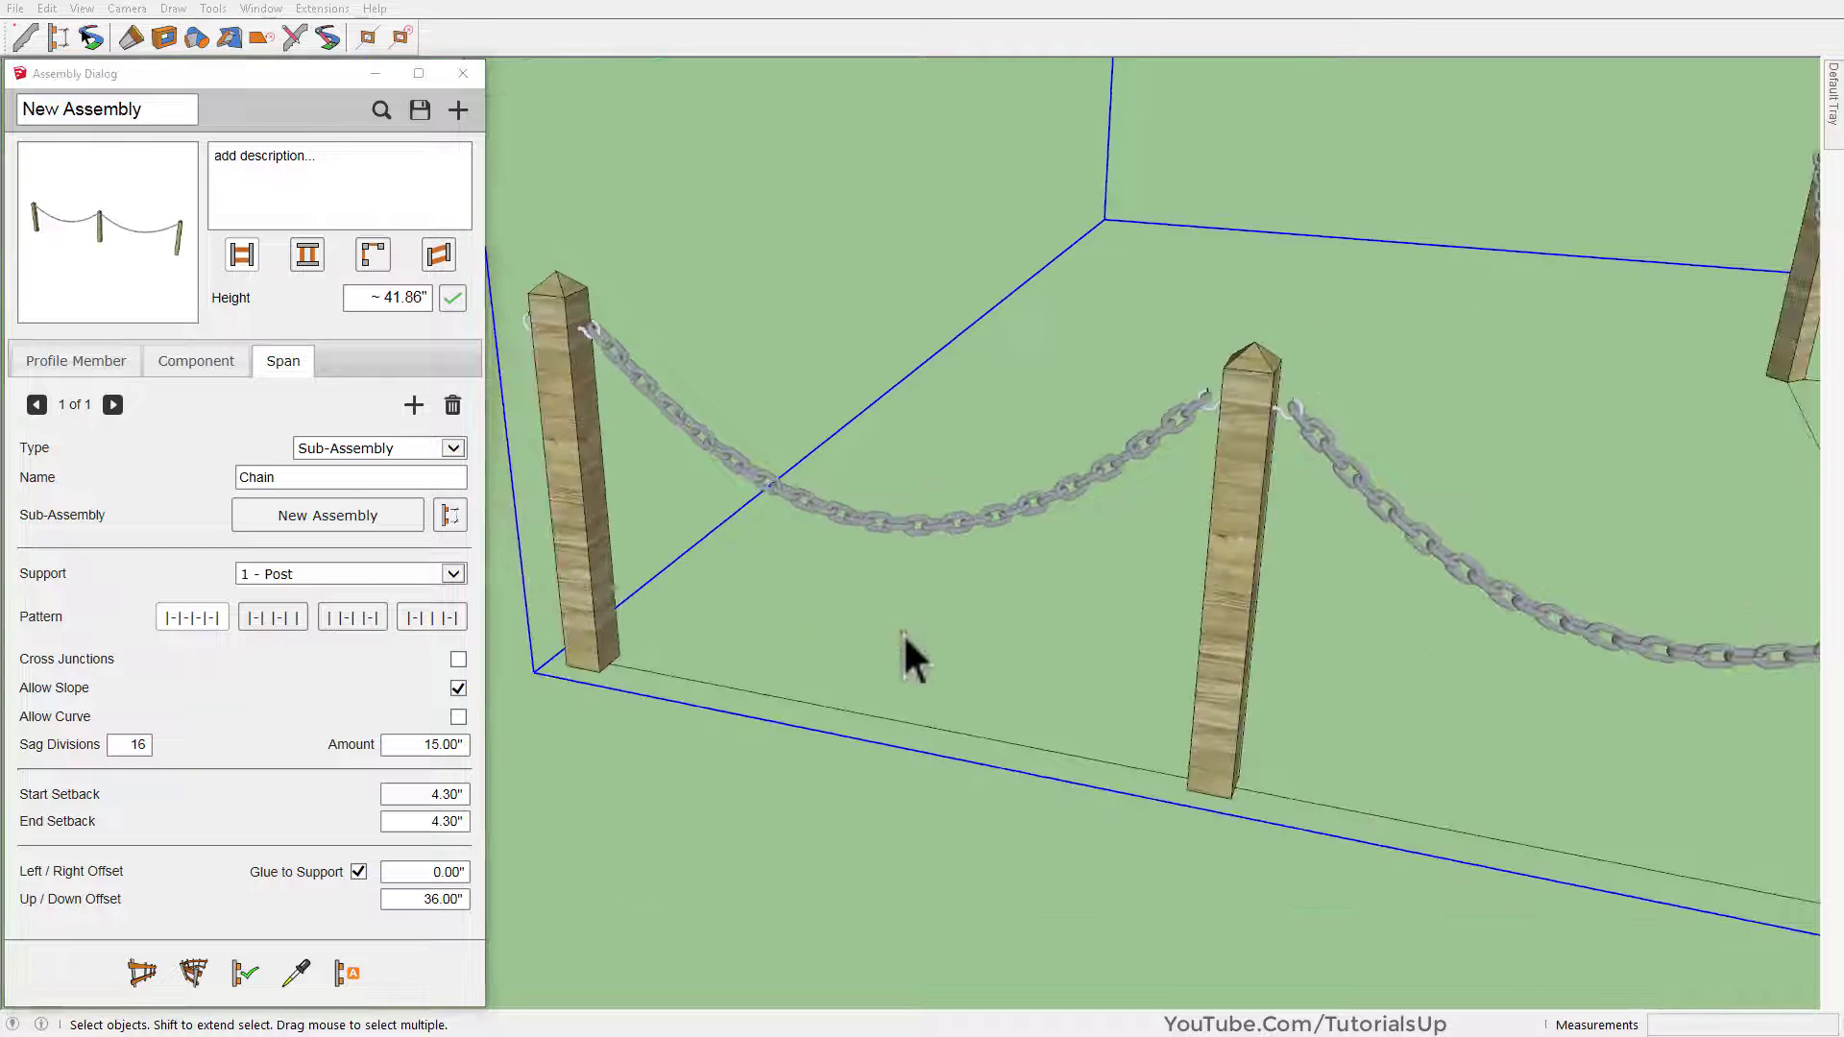
pyautogui.scroll(-3, 659, 566)
pyautogui.moveTo(660, 566)
pyautogui.mouseDown(button='middle')
pyautogui.moveTo(678, 510)
pyautogui.moveTo(412, 486)
pyautogui.mouseUp(button='middle')
pyautogui.scroll(5, 966, 538)
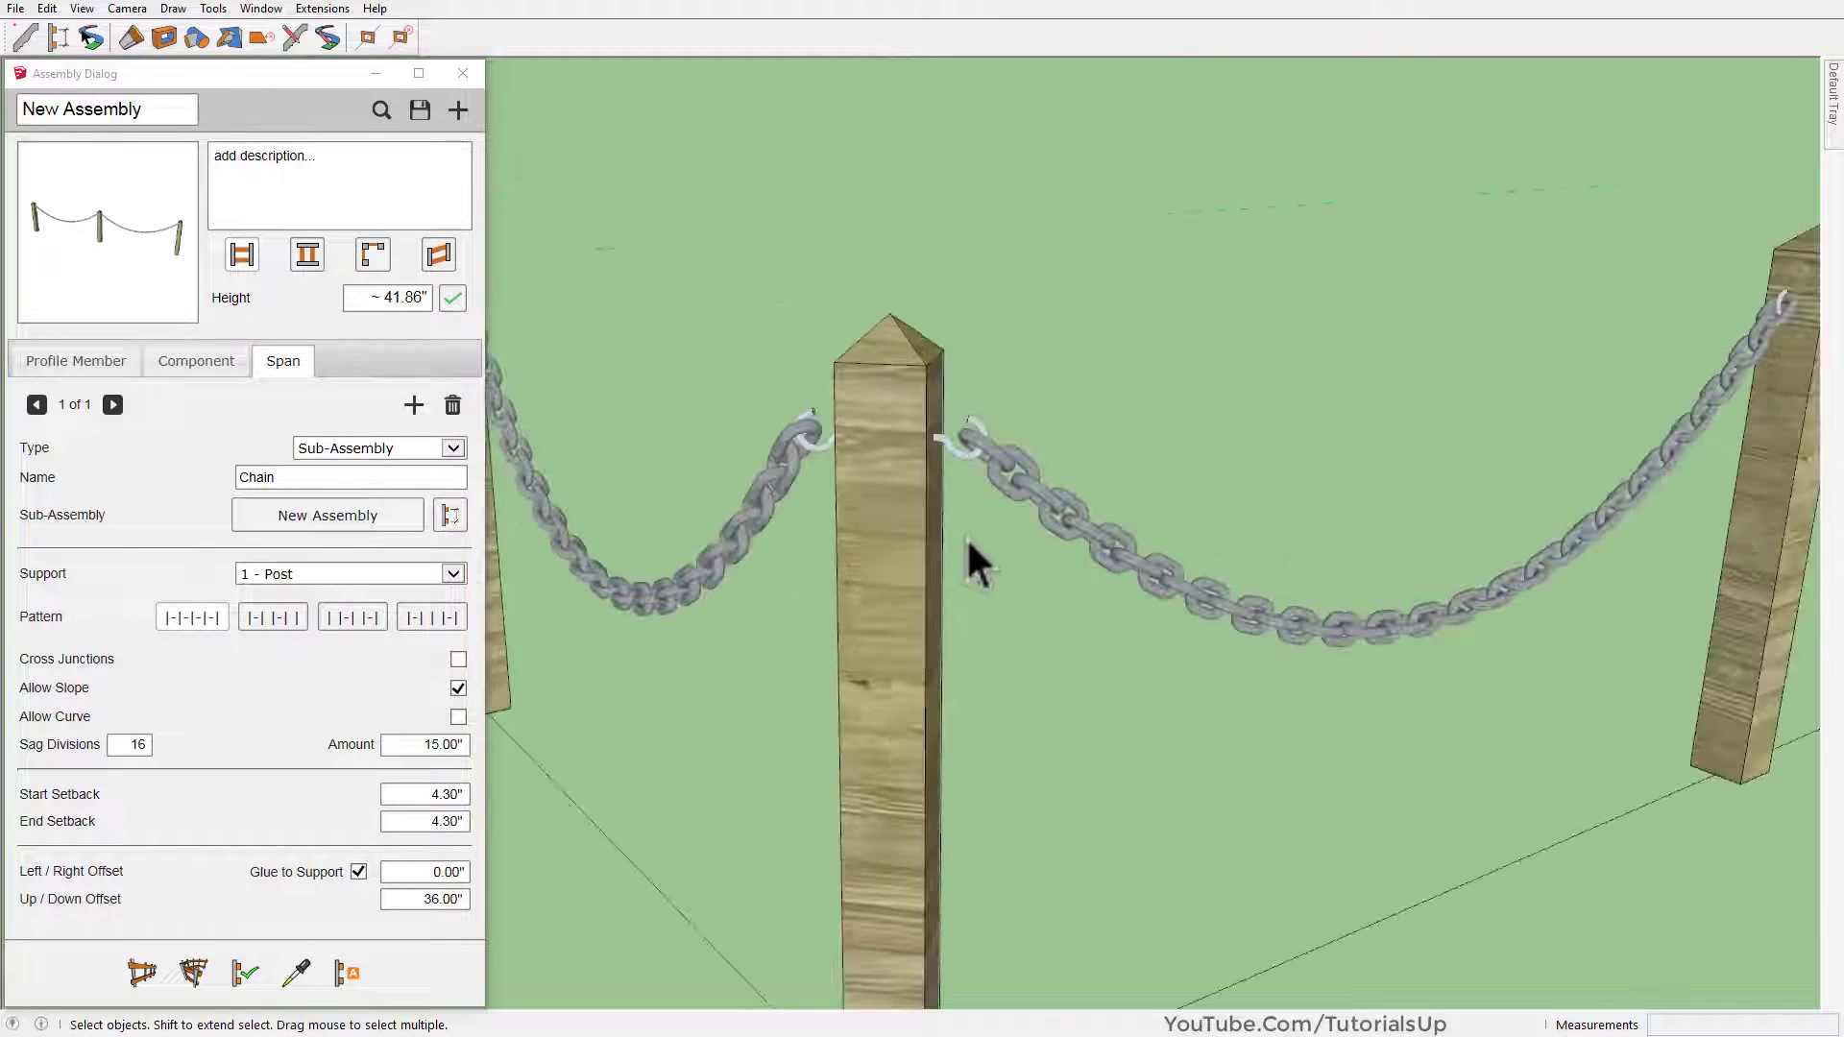
pyautogui.moveTo(966, 538)
pyautogui.mouseDown(button='middle')
pyautogui.moveTo(774, 495)
pyautogui.moveTo(1057, 637)
pyautogui.mouseUp(button='middle')
pyautogui.scroll(-5, 705, 499)
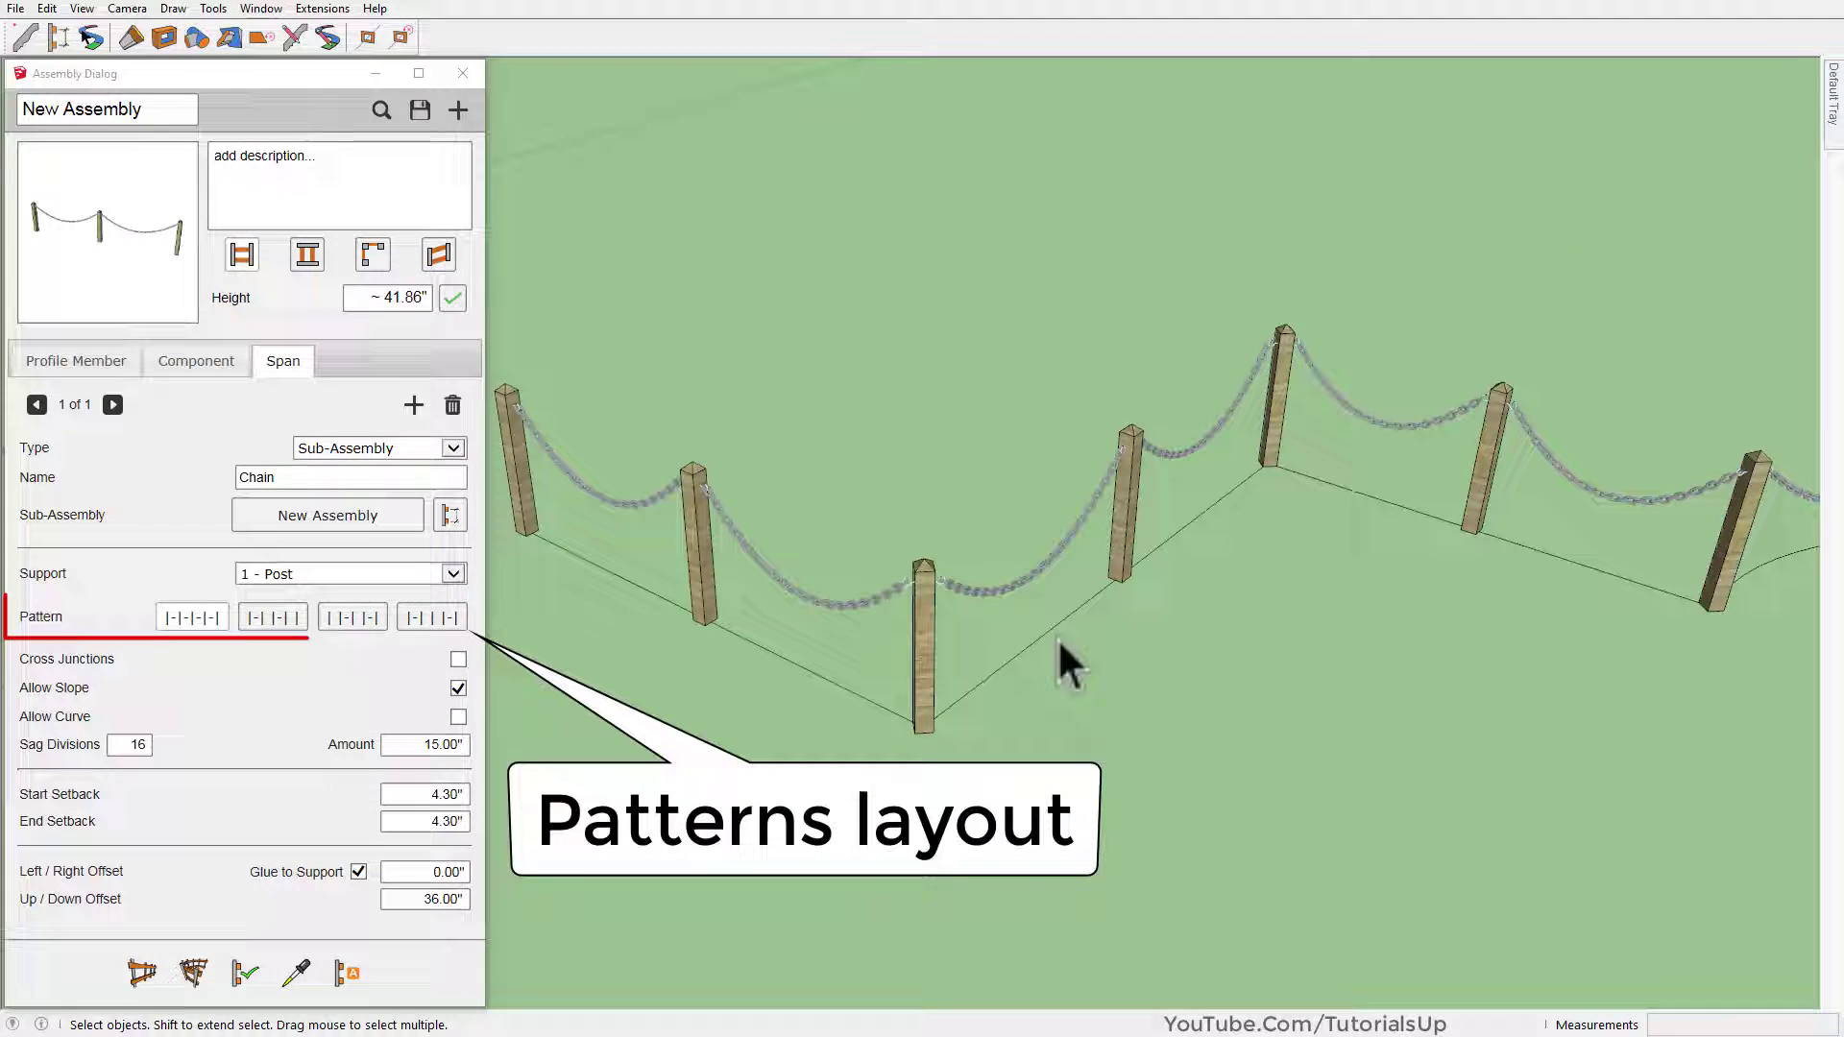
pyautogui.click(337, 619)
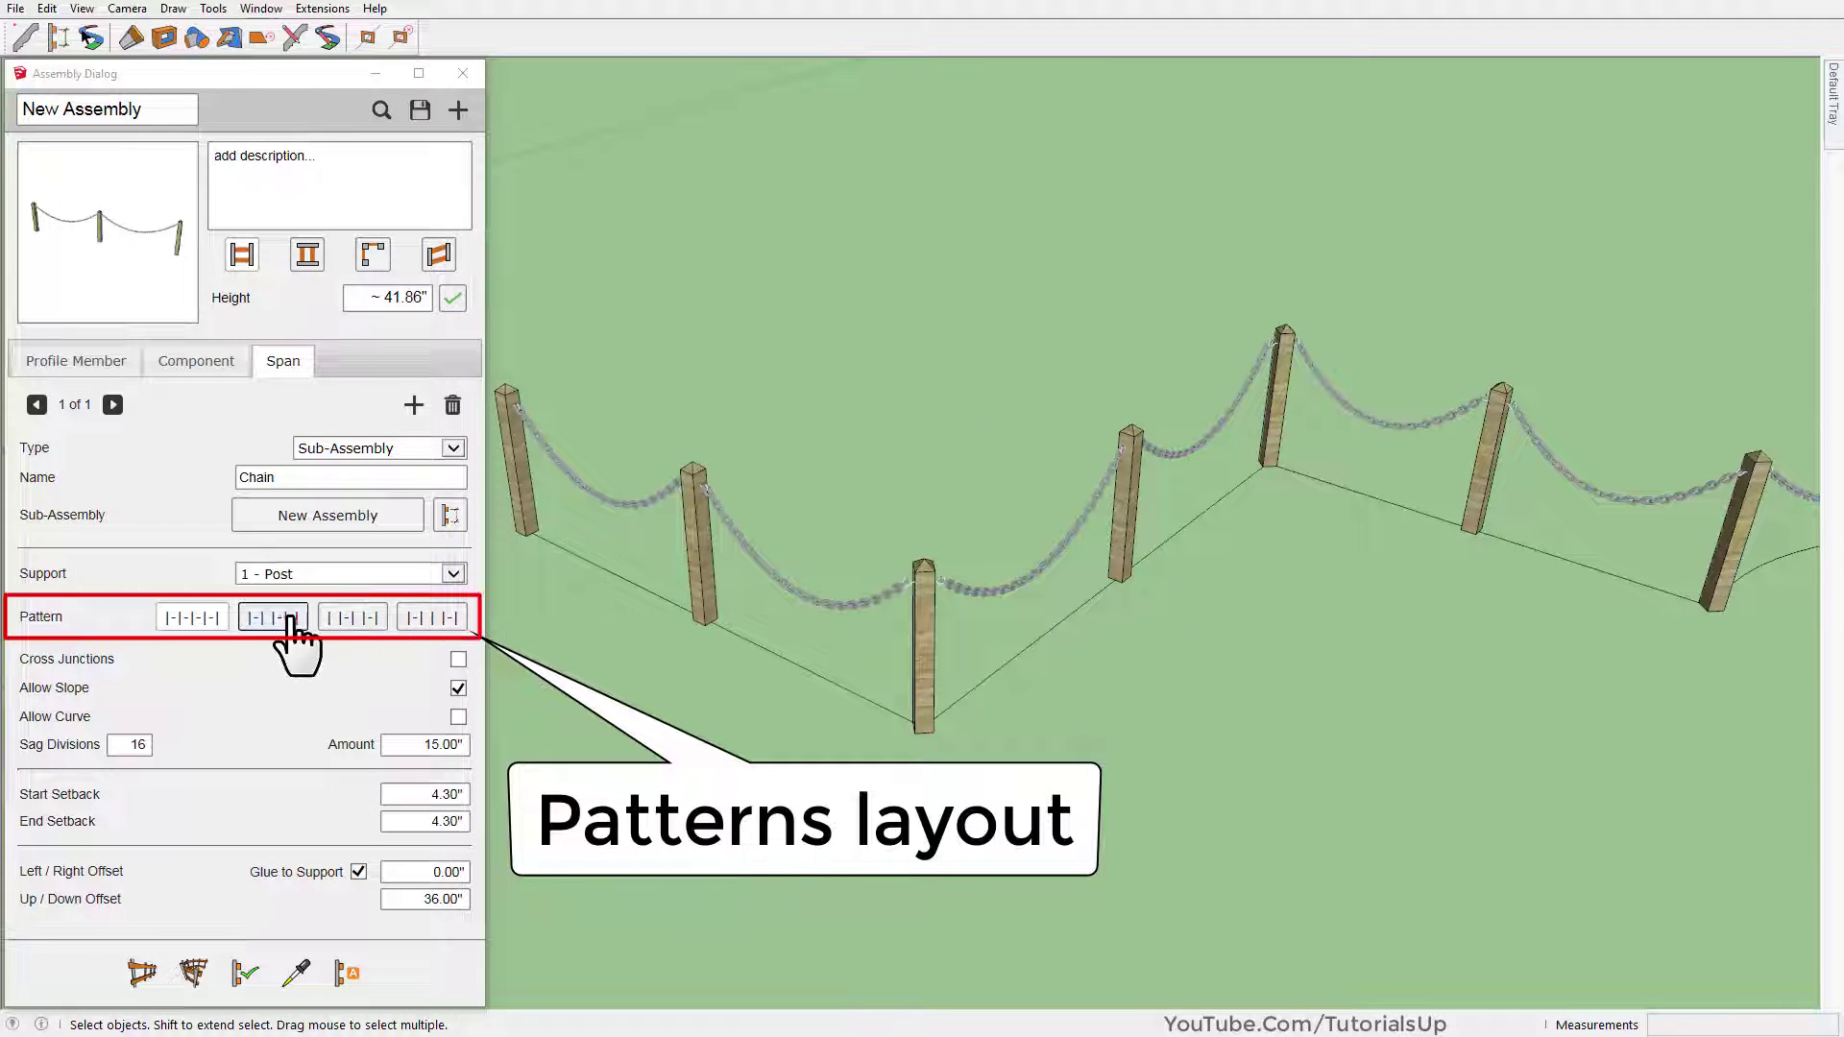
pyautogui.click(850, 663)
pyautogui.click(246, 974)
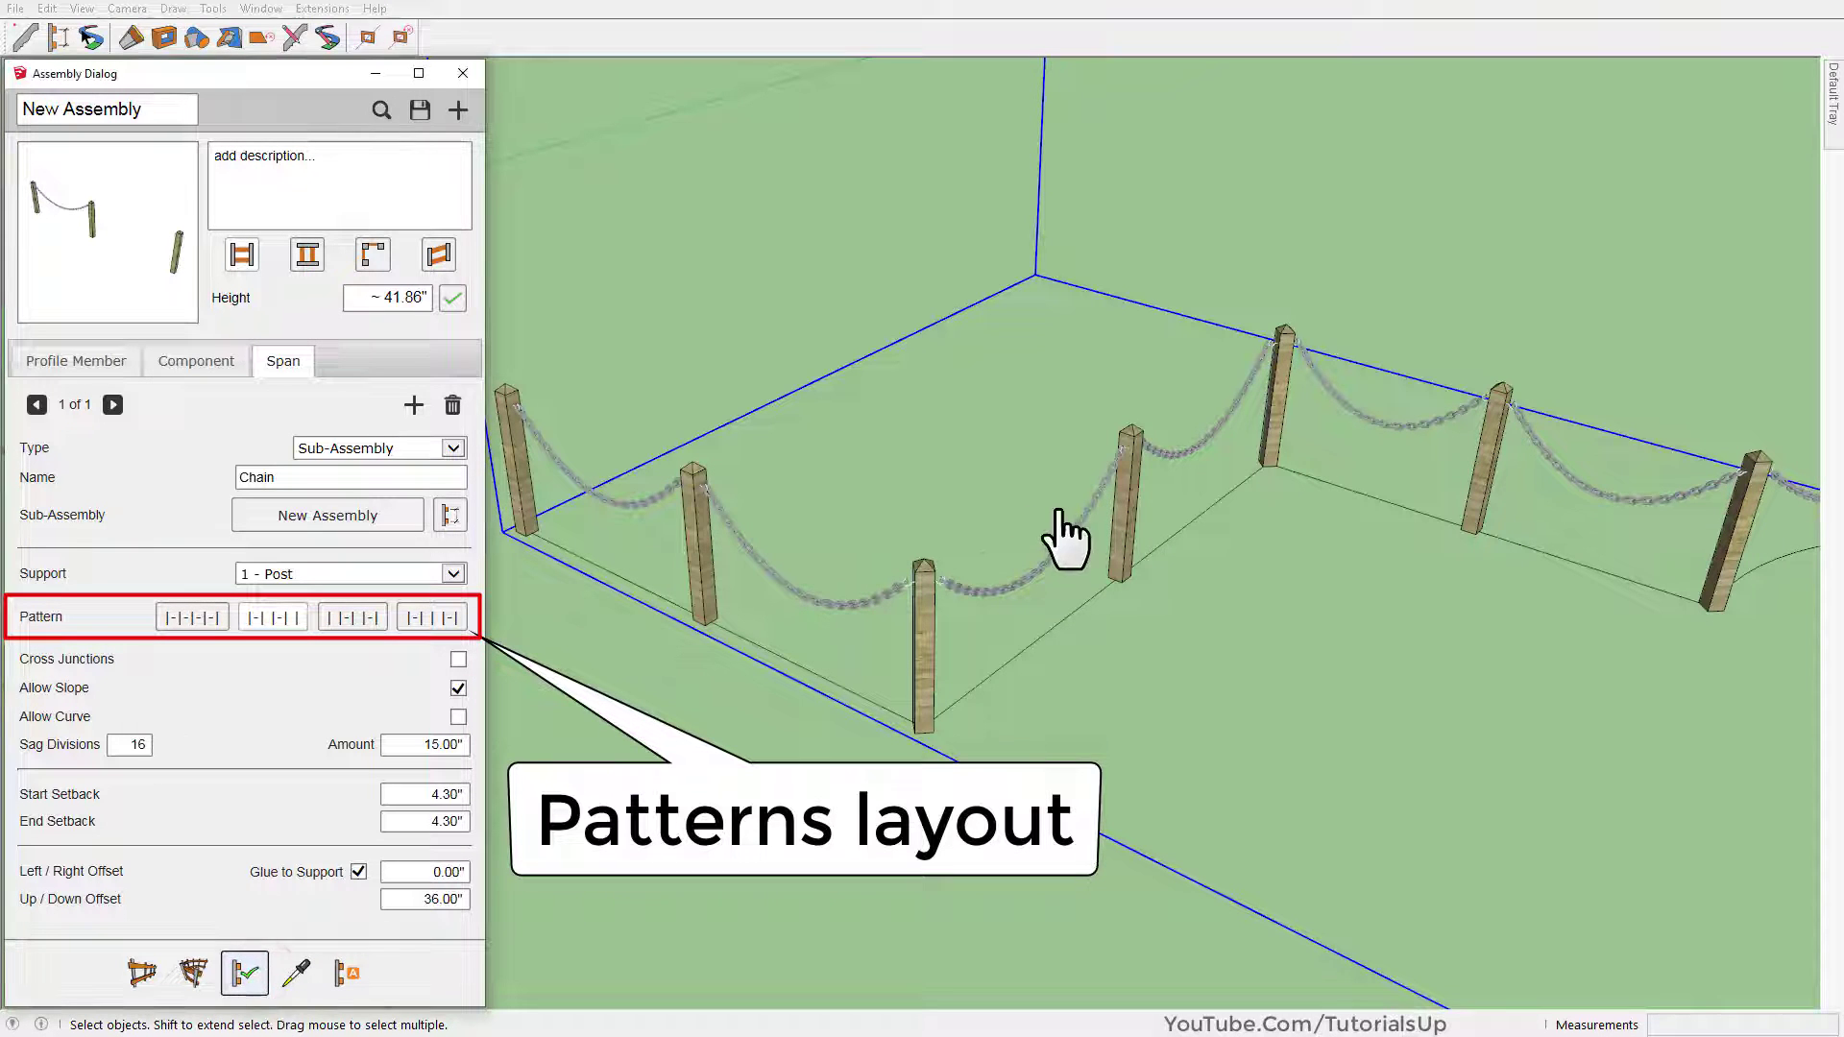
pyautogui.moveTo(1000, 556)
pyautogui.mouseDown(button='middle')
pyautogui.moveTo(753, 481)
pyautogui.moveTo(1054, 523)
pyautogui.moveTo(1332, 456)
pyautogui.moveTo(683, 465)
pyautogui.mouseUp(button='middle')
pyautogui.scroll(3, 683, 465)
pyautogui.click(355, 617)
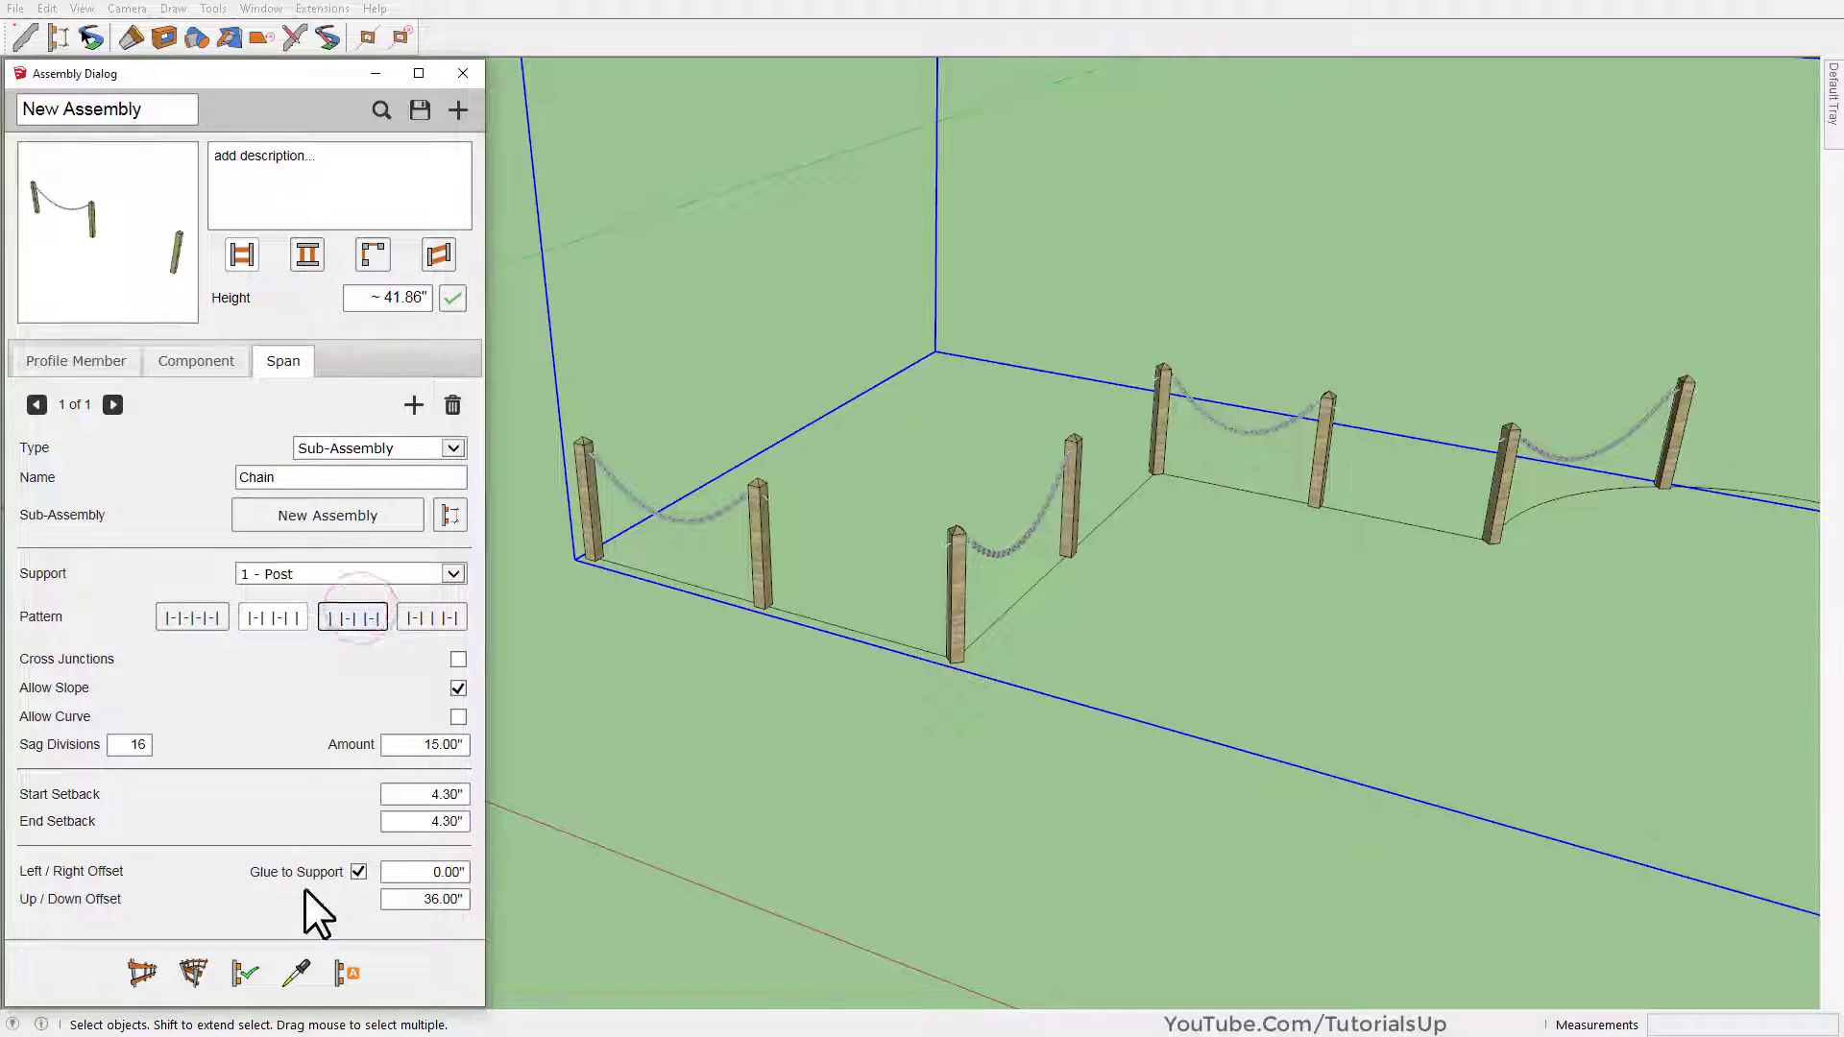
pyautogui.click(247, 973)
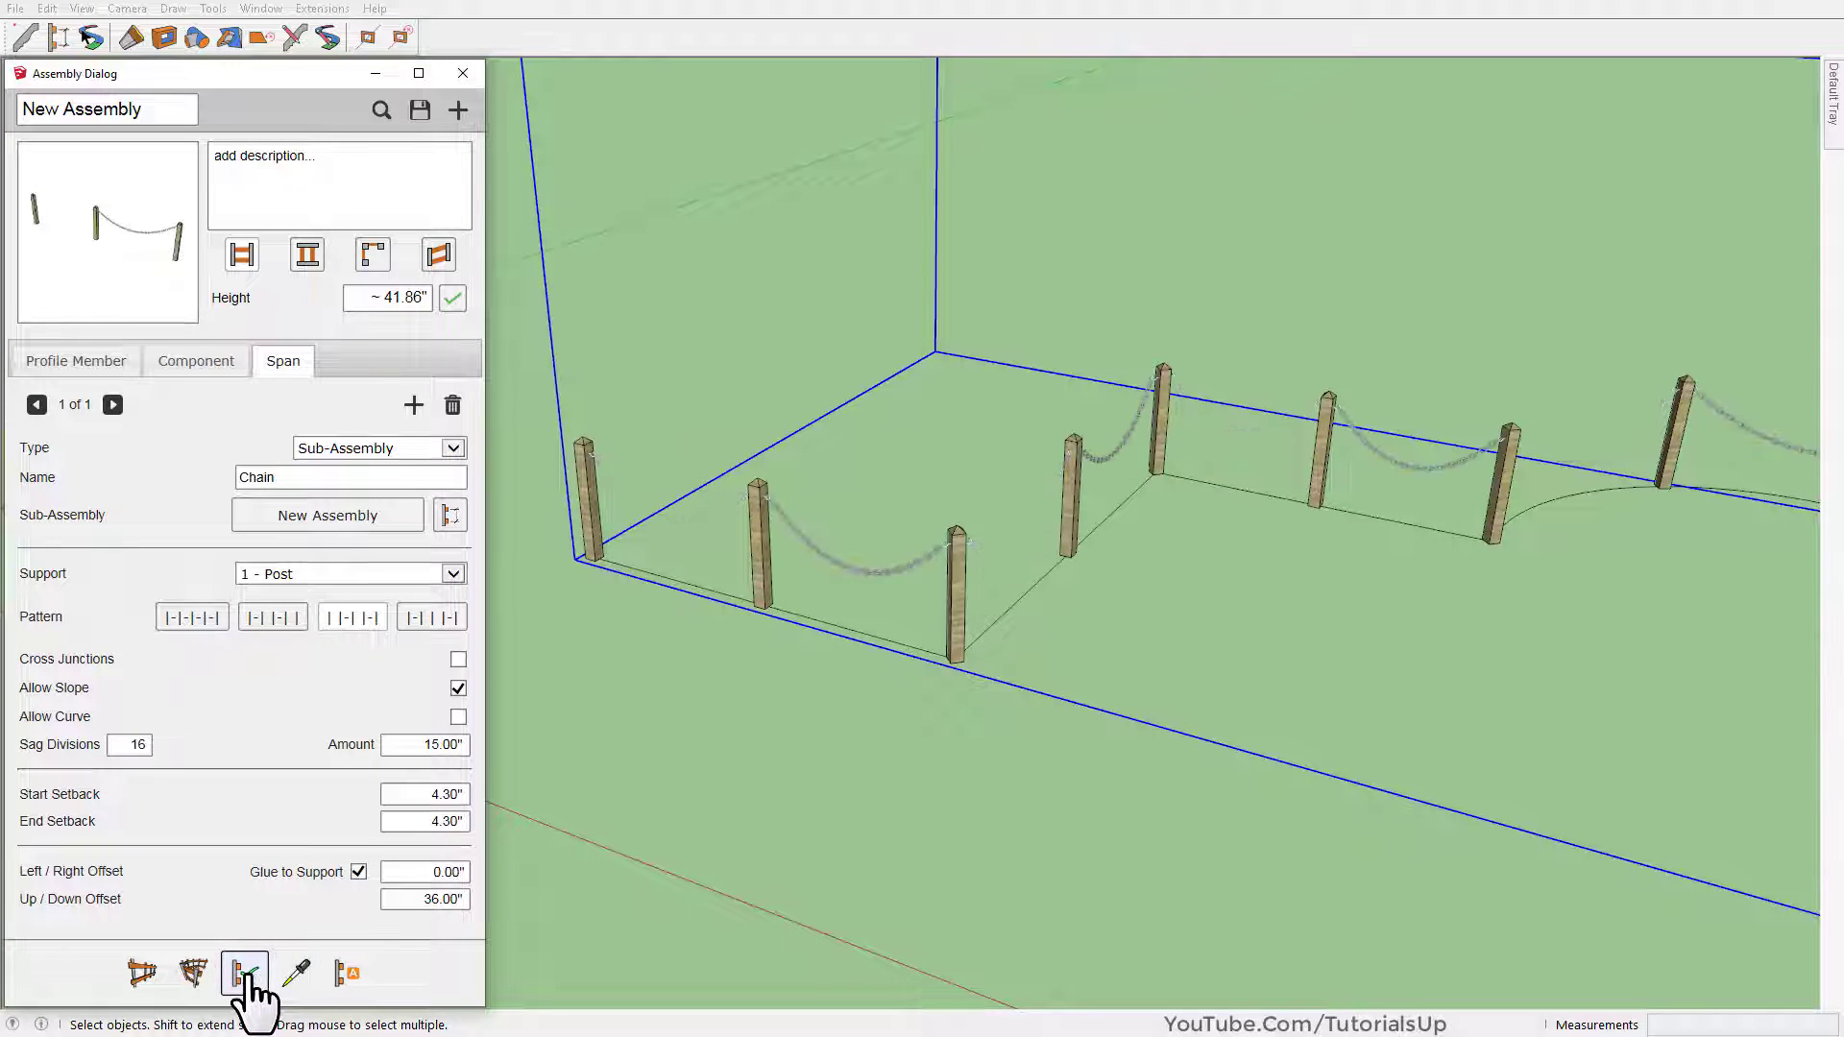
pyautogui.click(217, 616)
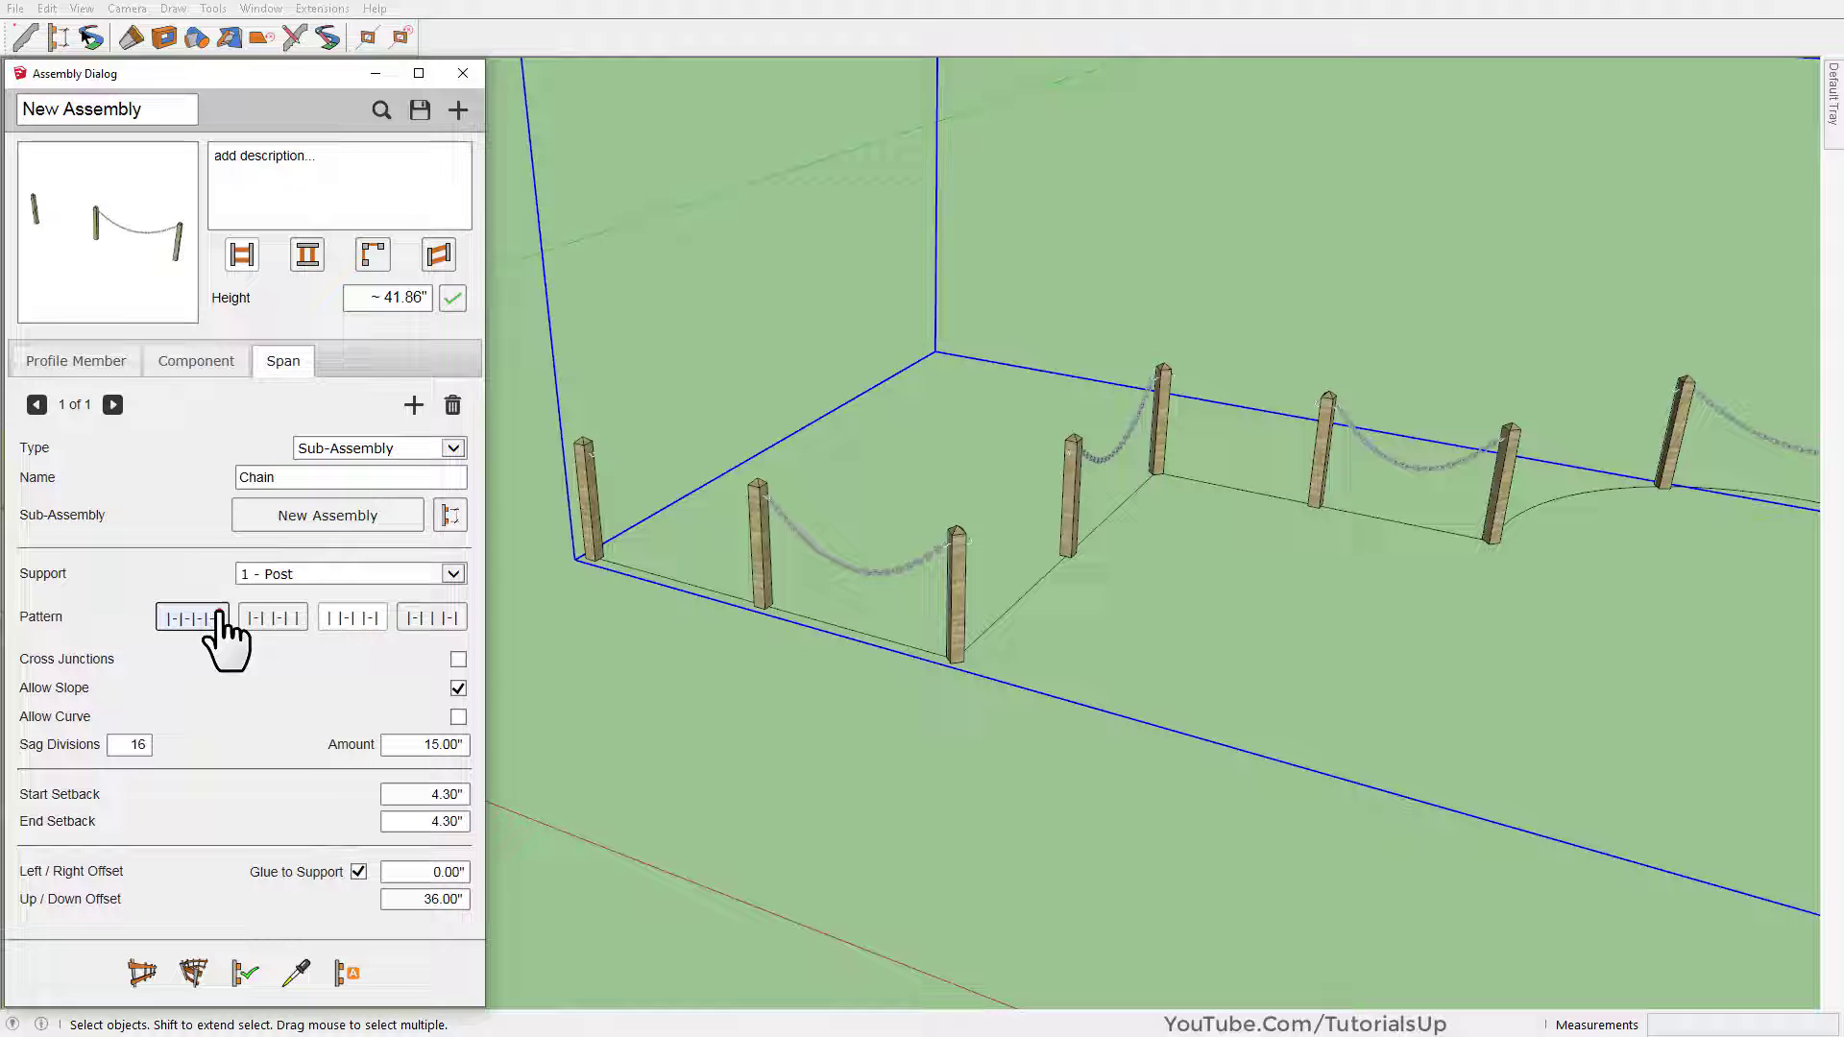
pyautogui.click(247, 973)
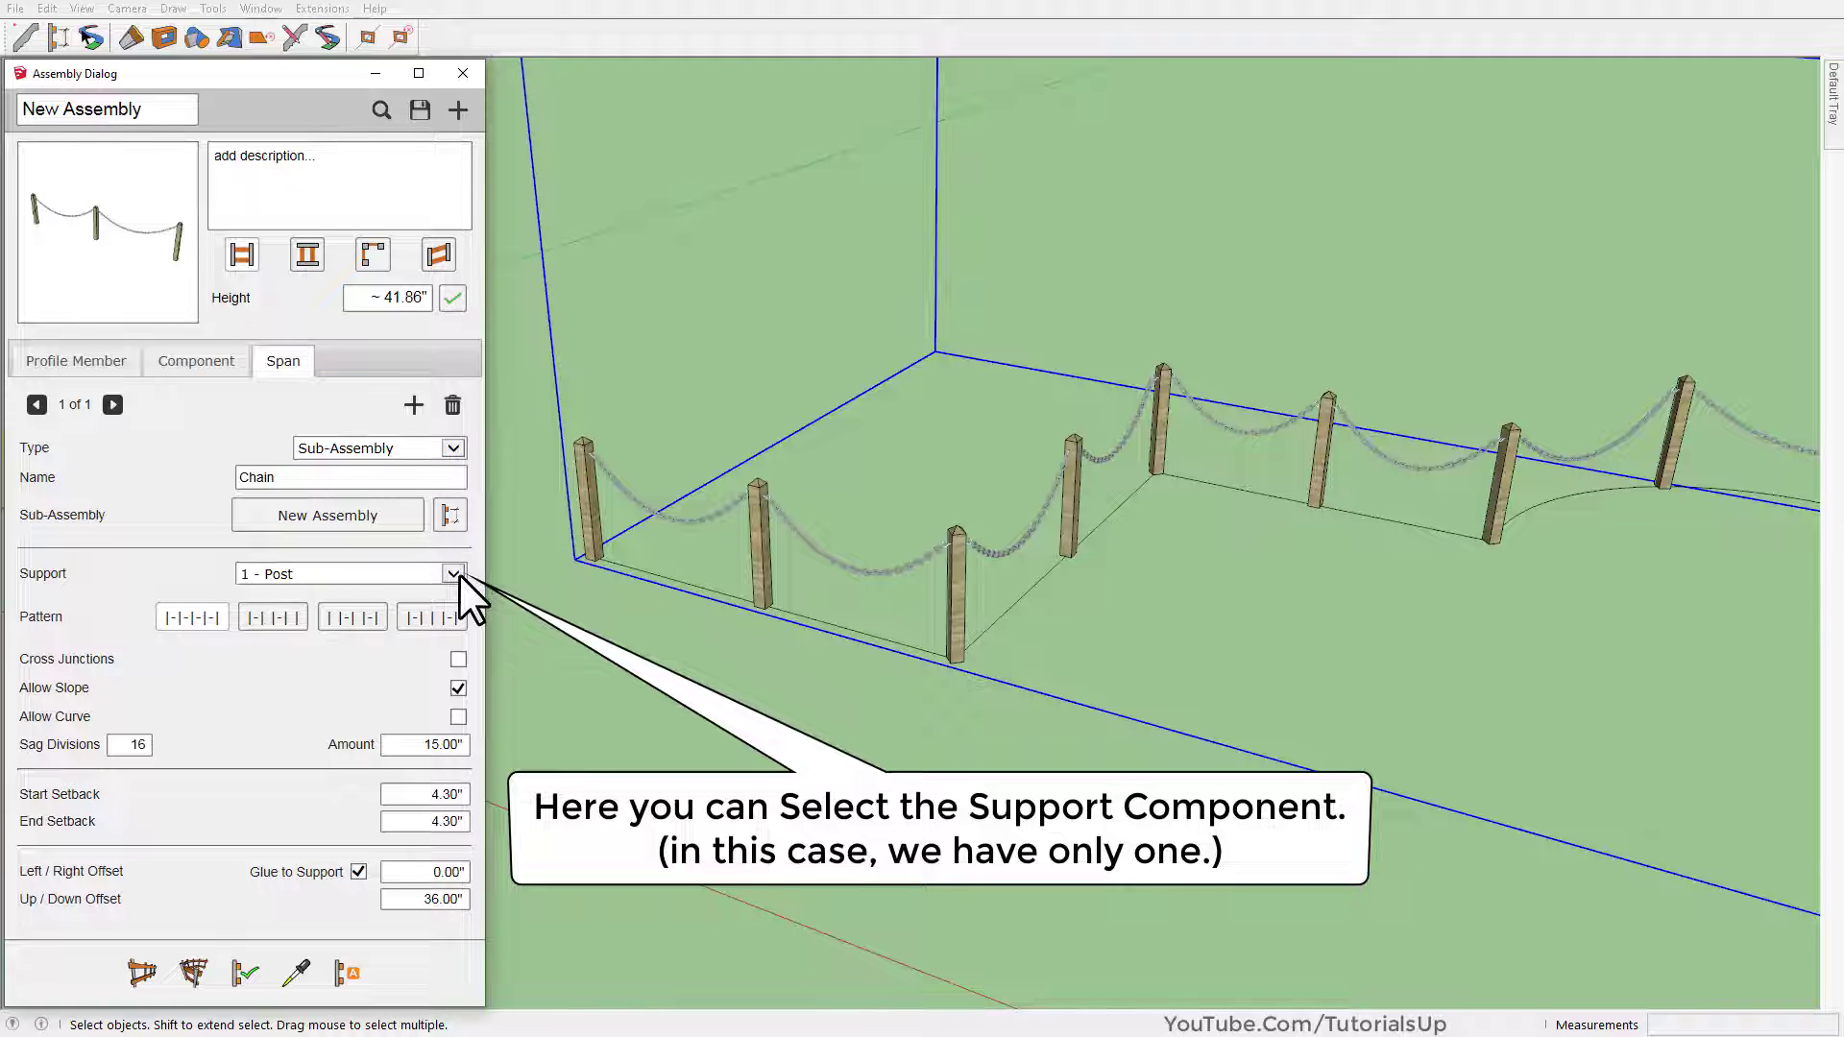
pyautogui.click(459, 574)
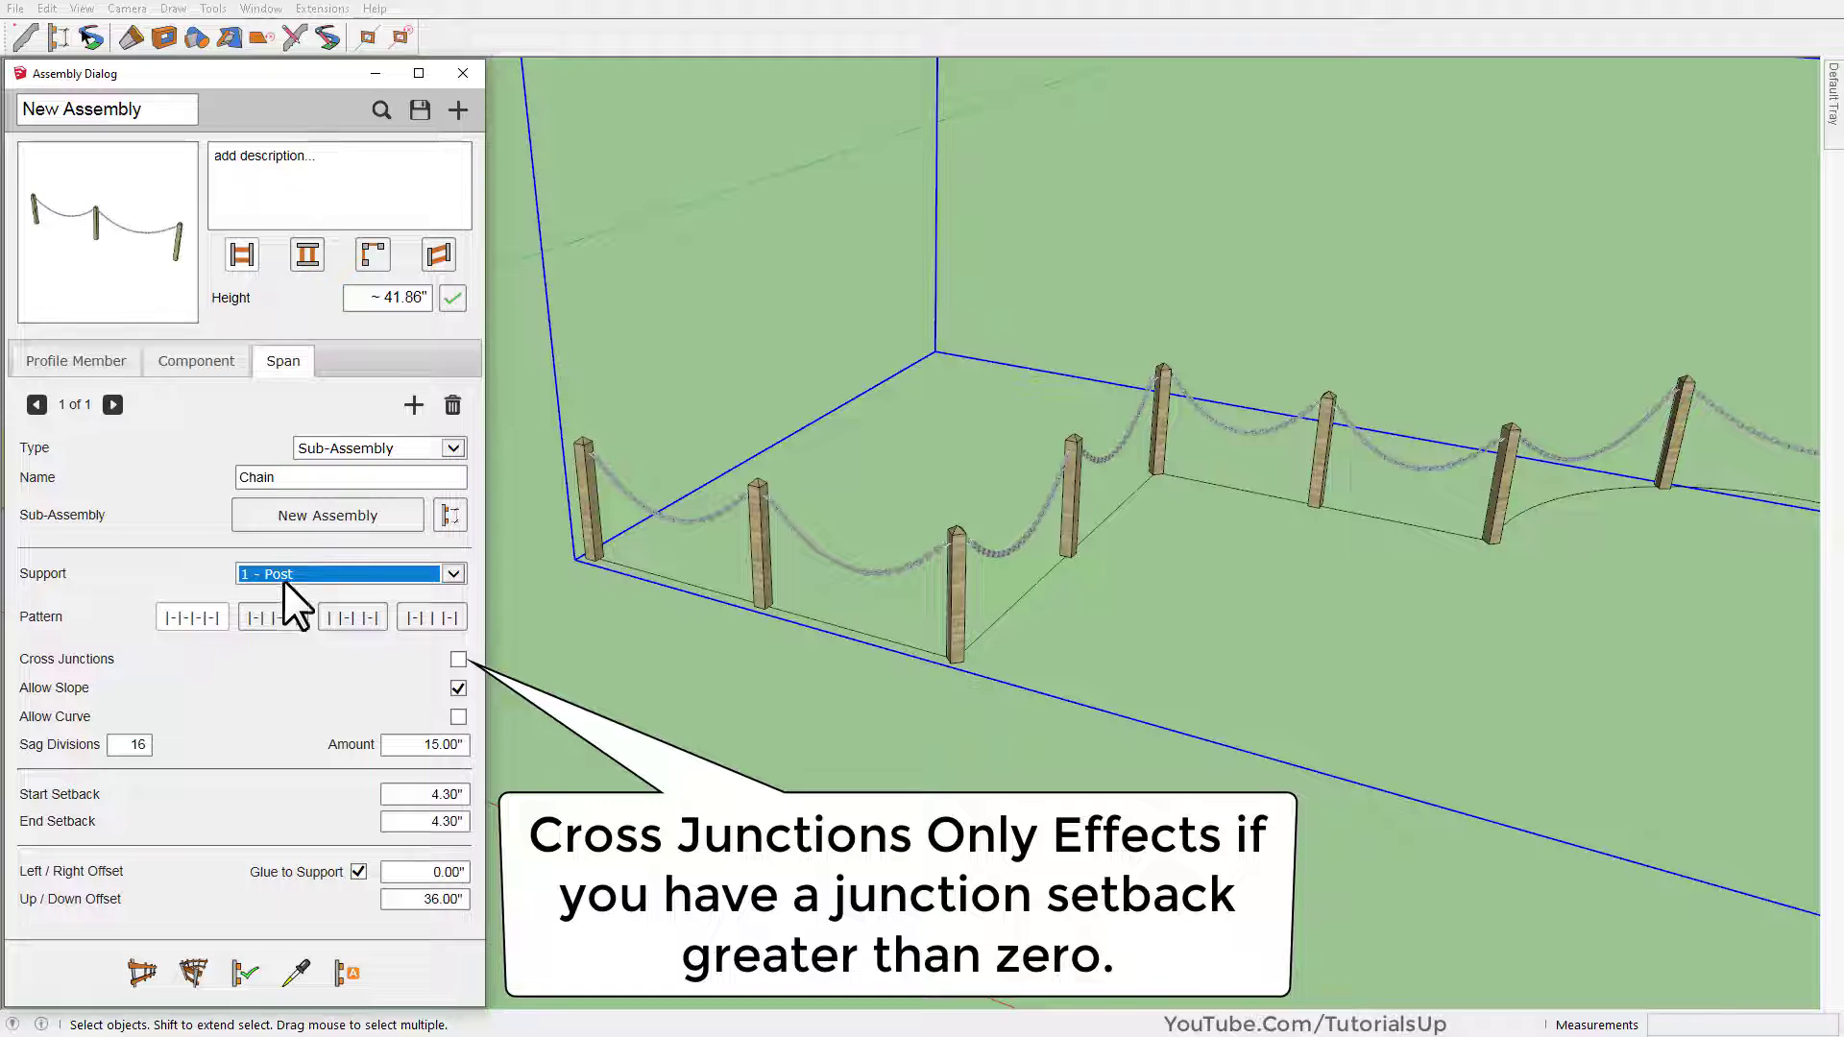
# Set the post Junction Setback to 25" and apply it
pyautogui.click(194, 369)
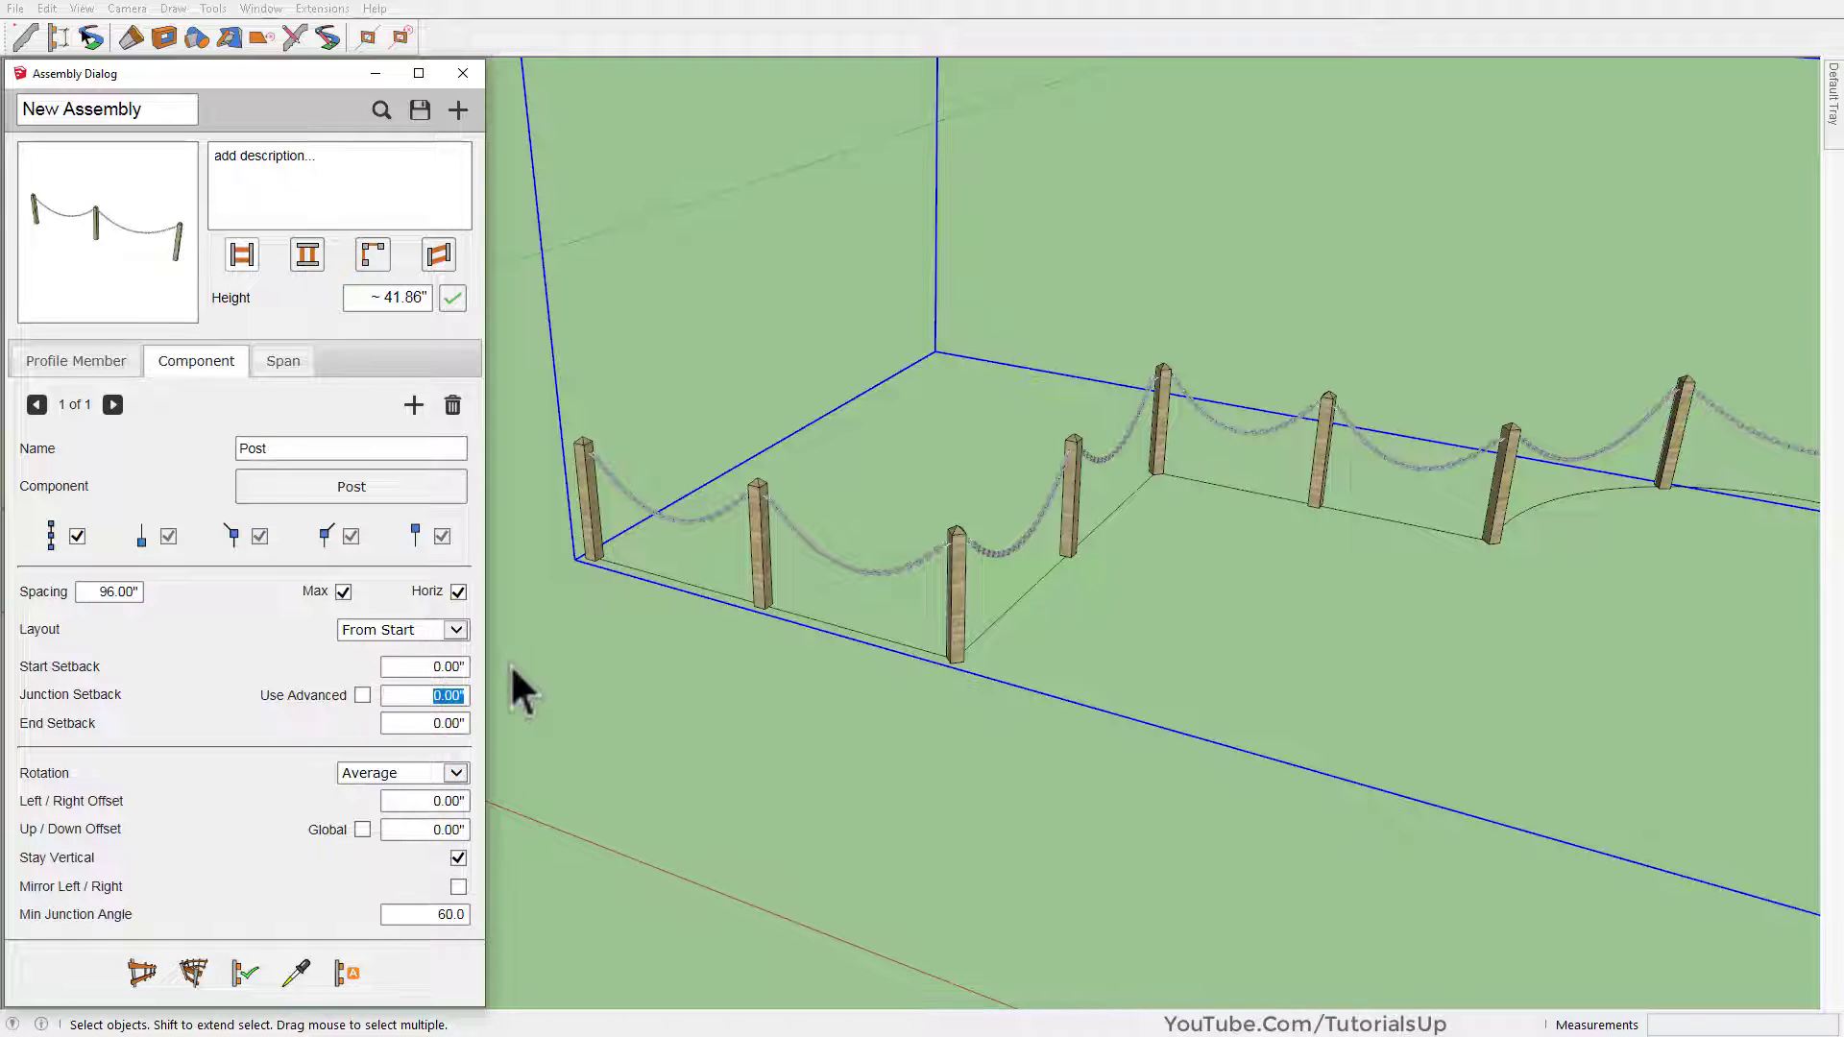
pyautogui.write('25')
pyautogui.click(246, 972)
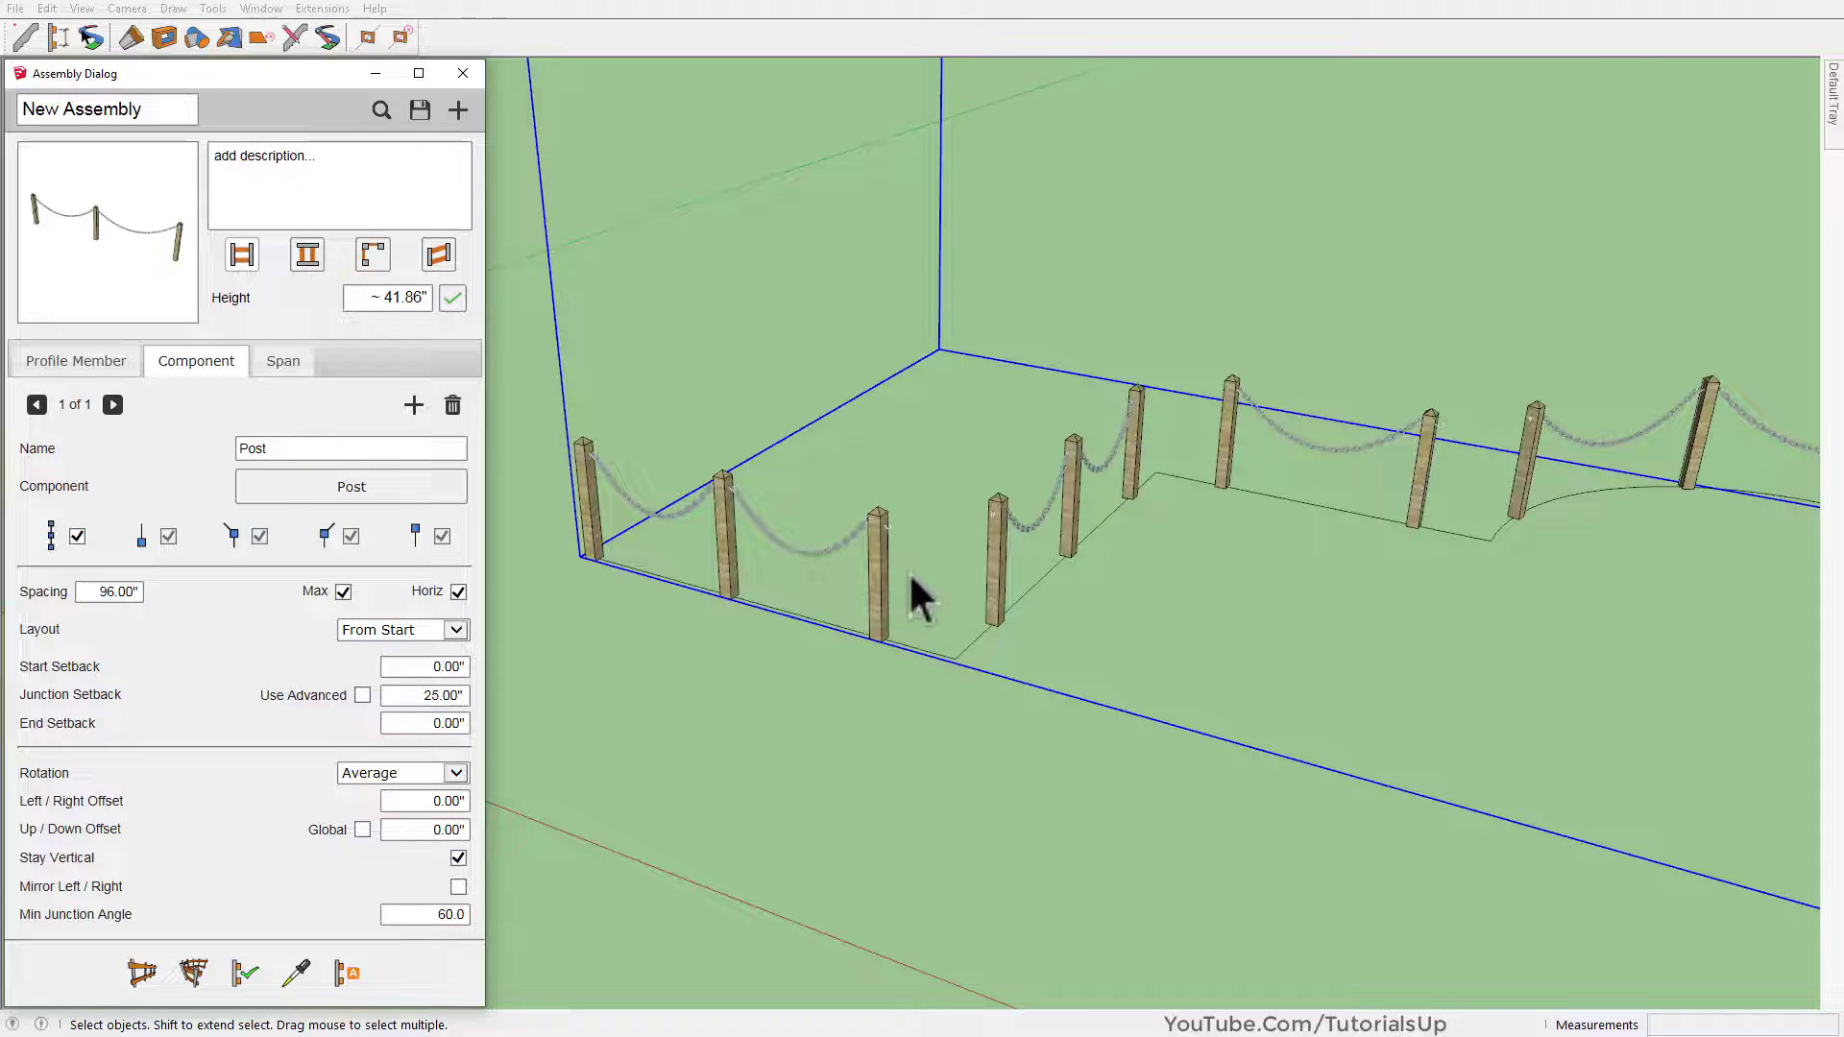
pyautogui.moveTo(908, 574)
pyautogui.mouseDown(button='middle')
pyautogui.moveTo(886, 684)
pyautogui.moveTo(843, 666)
pyautogui.mouseUp(button='middle')
pyautogui.scroll(3, 889, 706)
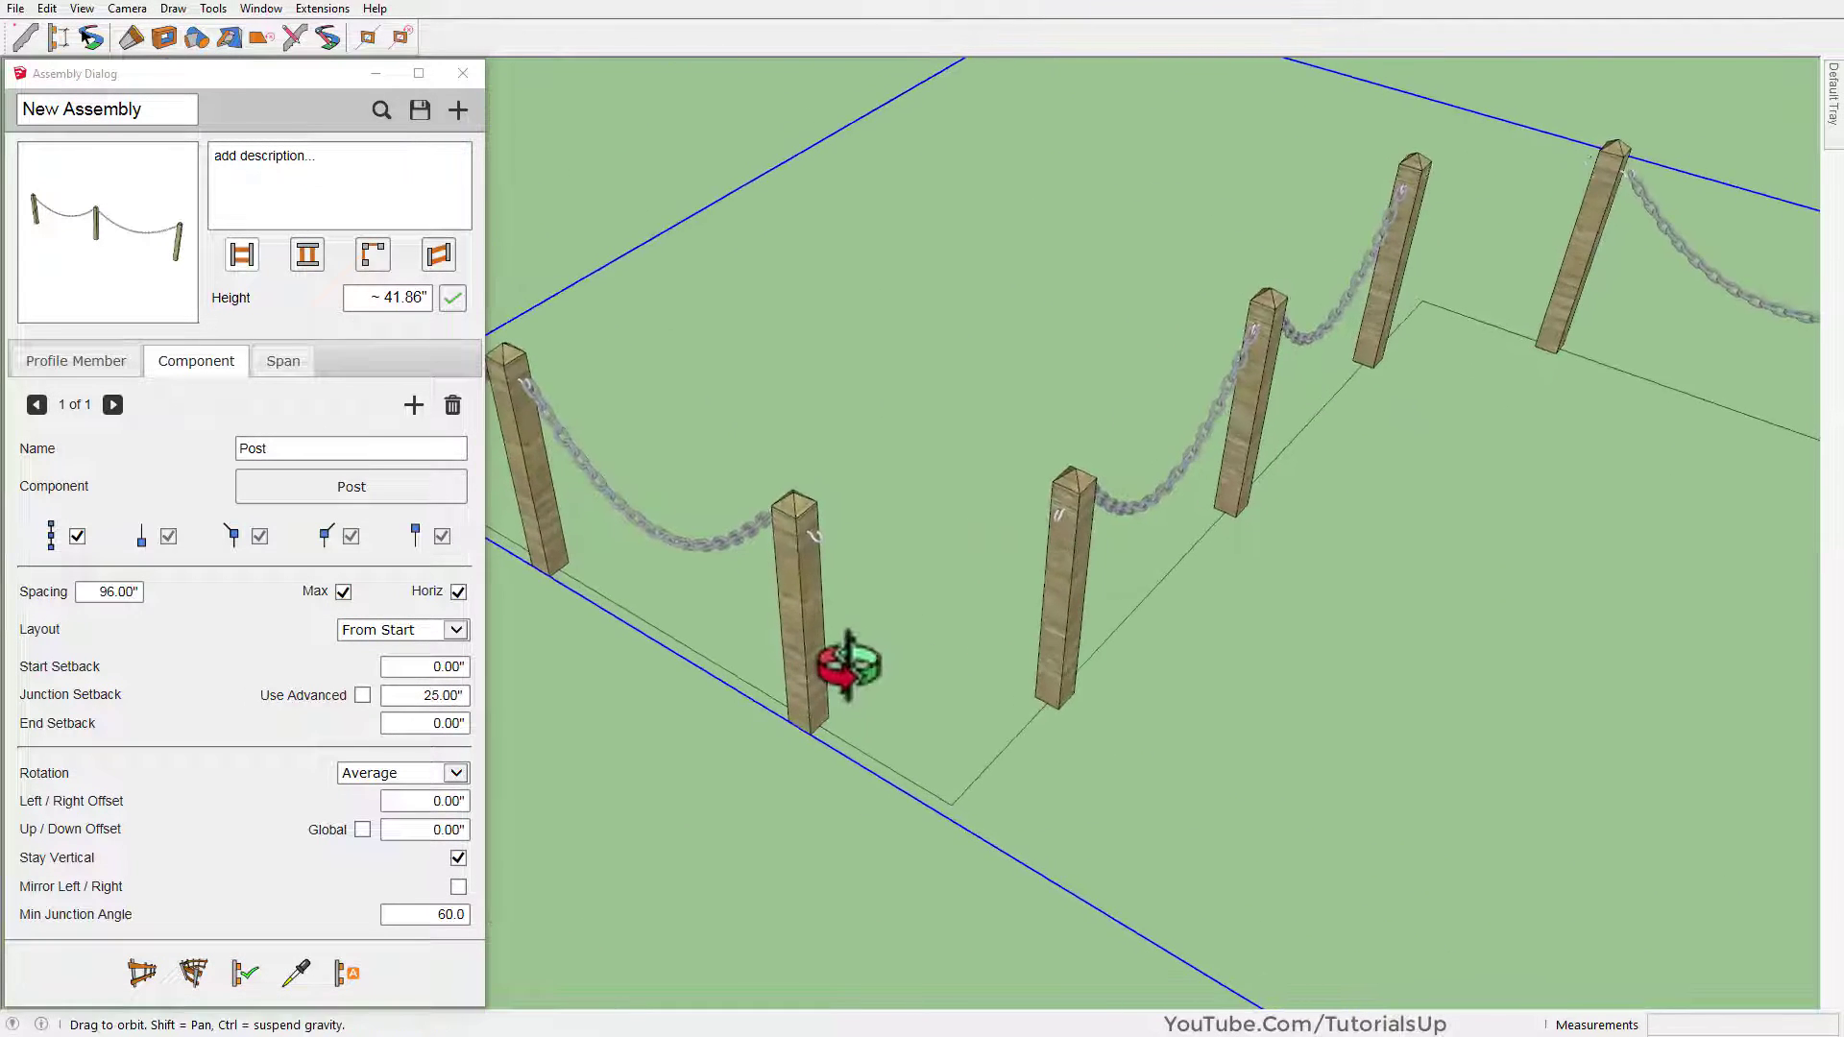
# Enable Cross Junctions on the Chain span and apply it
pyautogui.click(269, 354)
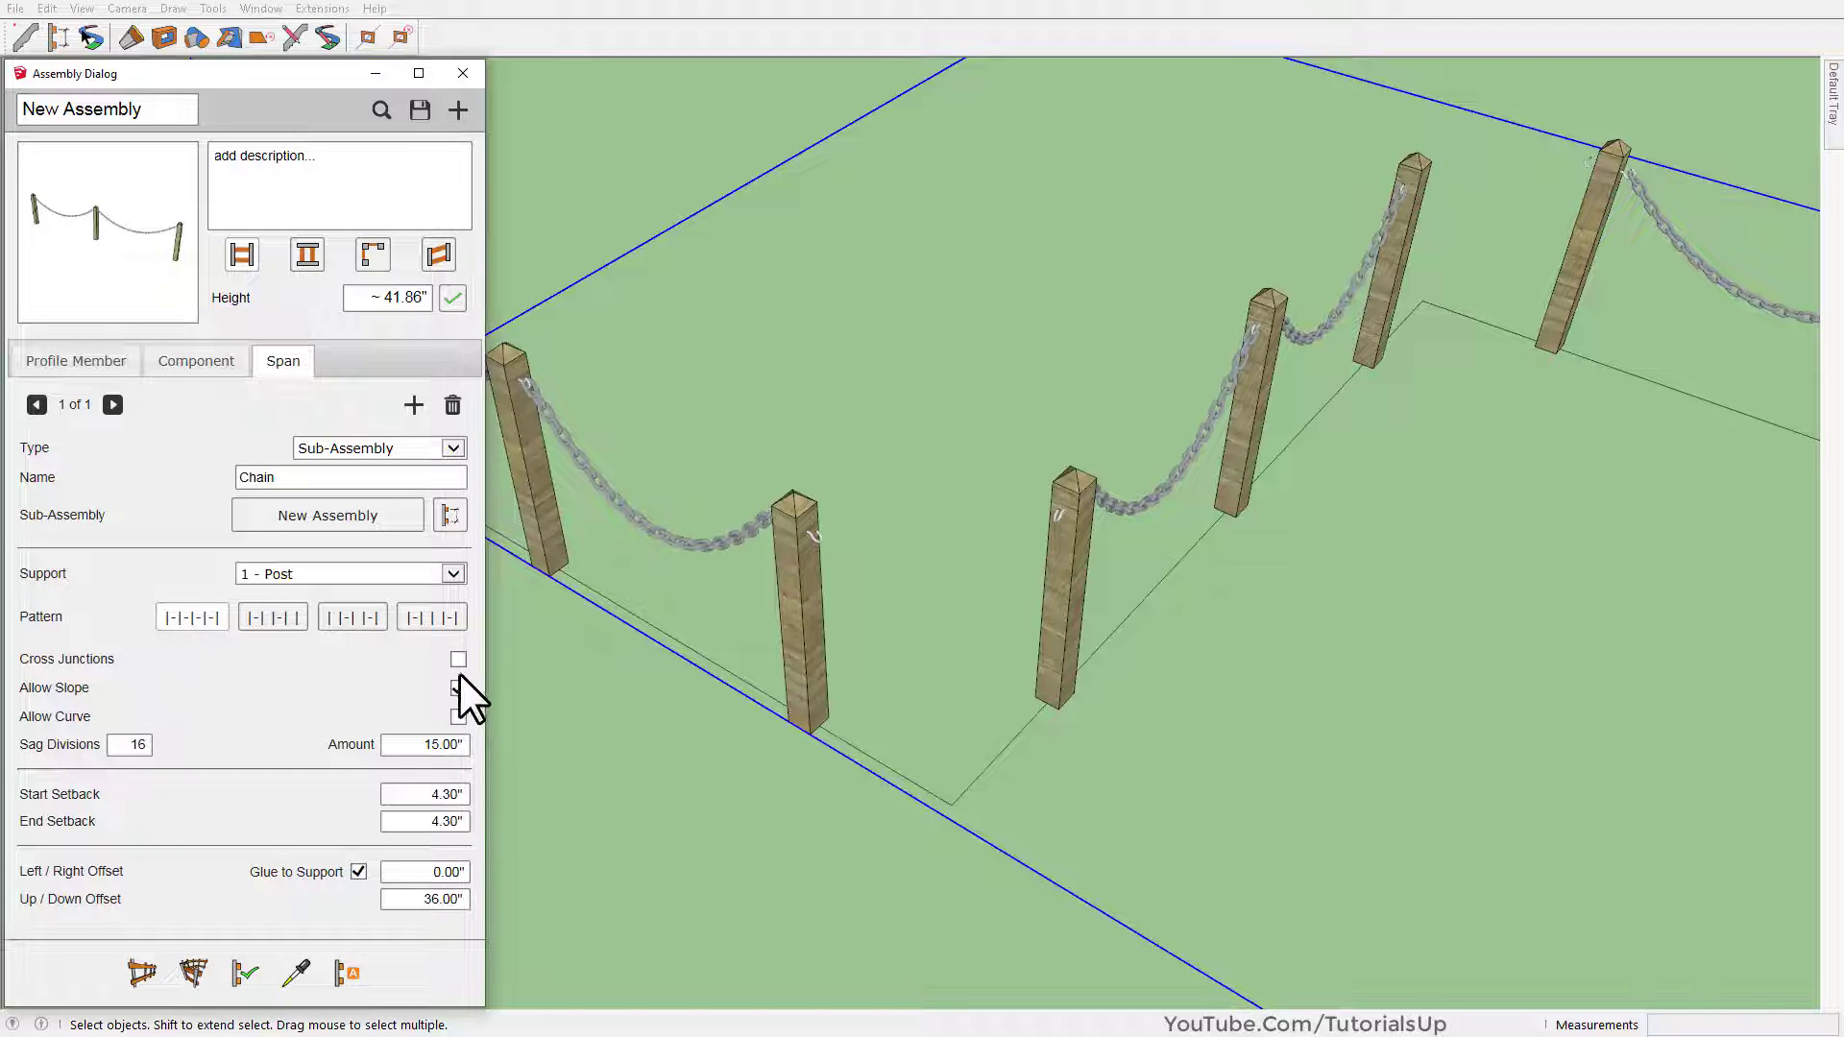
pyautogui.click(458, 660)
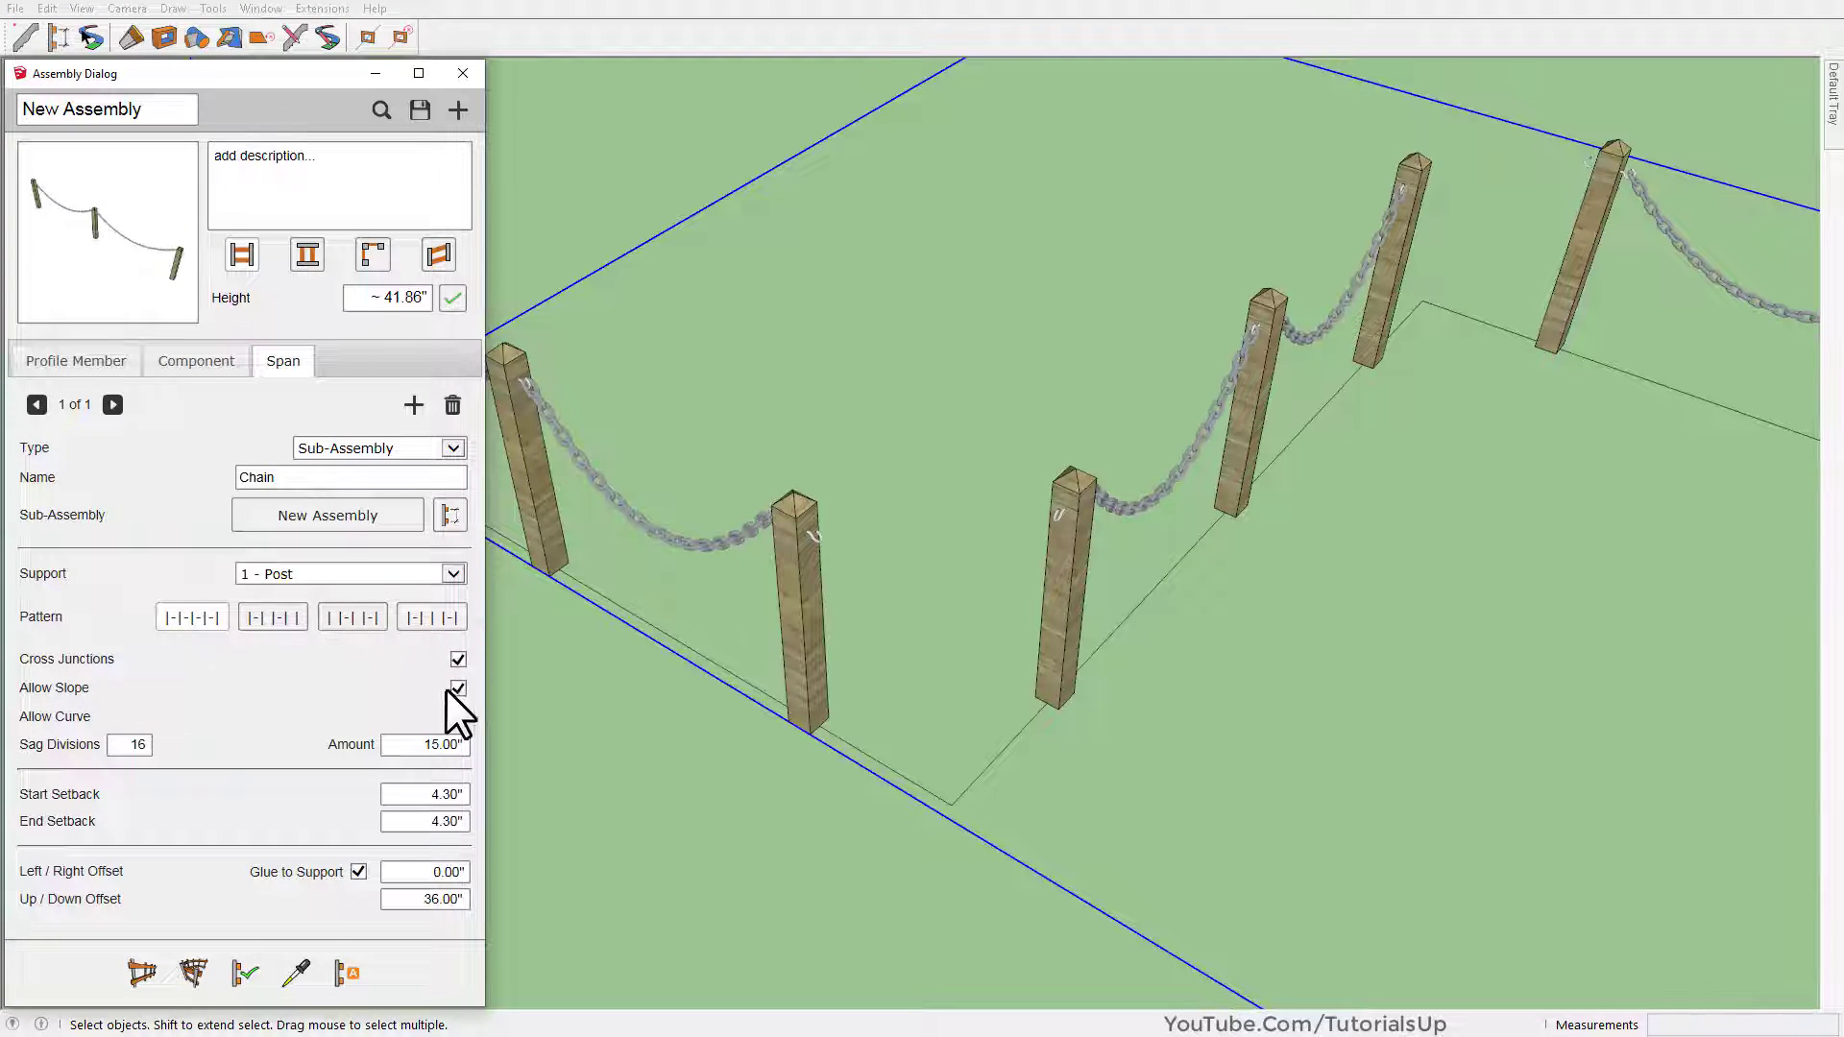
pyautogui.click(245, 972)
pyautogui.moveTo(930, 632)
pyautogui.mouseDown(button='middle')
pyautogui.moveTo(830, 415)
pyautogui.moveTo(1008, 452)
pyautogui.mouseUp(button='middle')
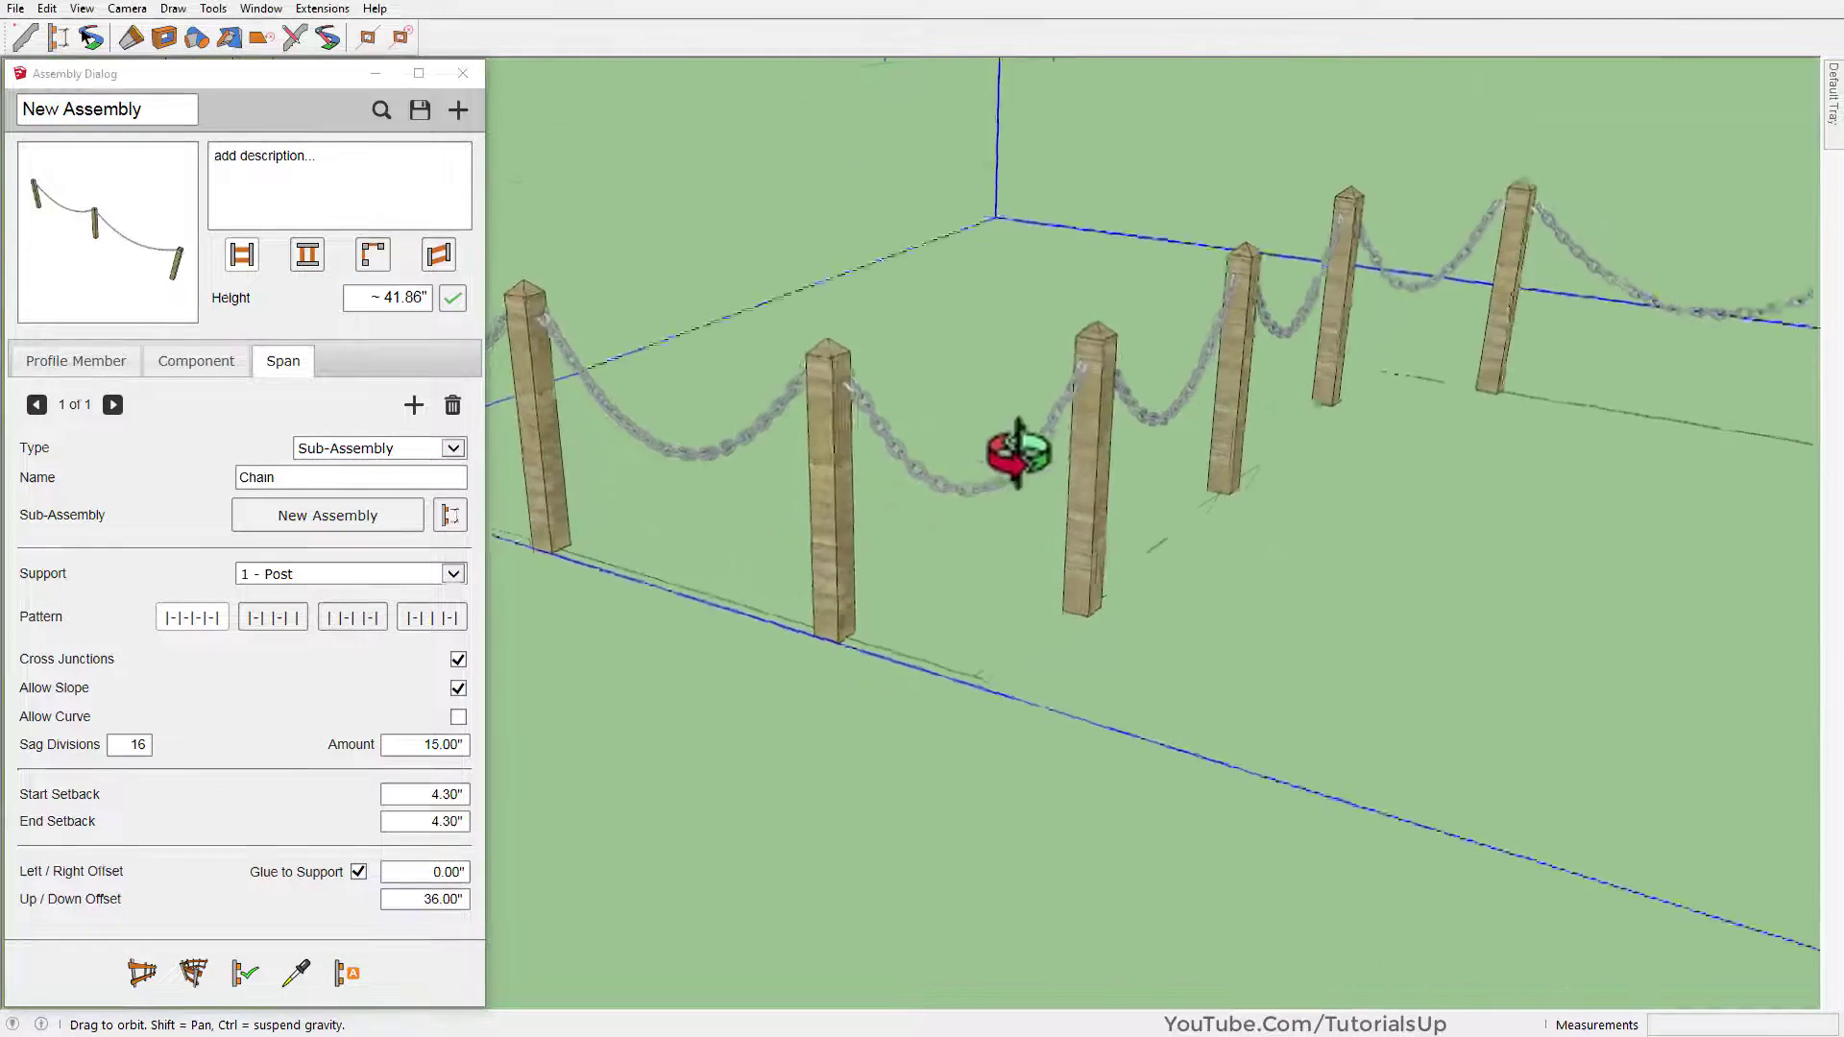
pyautogui.moveTo(535, 707)
pyautogui.mouseDown(button='middle')
pyautogui.moveTo(611, 573)
pyautogui.moveTo(474, 522)
pyautogui.moveTo(1214, 596)
pyautogui.moveTo(1057, 493)
pyautogui.moveTo(1114, 477)
pyautogui.moveTo(1777, 556)
pyautogui.moveTo(897, 605)
pyautogui.moveTo(1075, 620)
pyautogui.mouseUp(button='middle')
pyautogui.scroll(3, 812, 576)
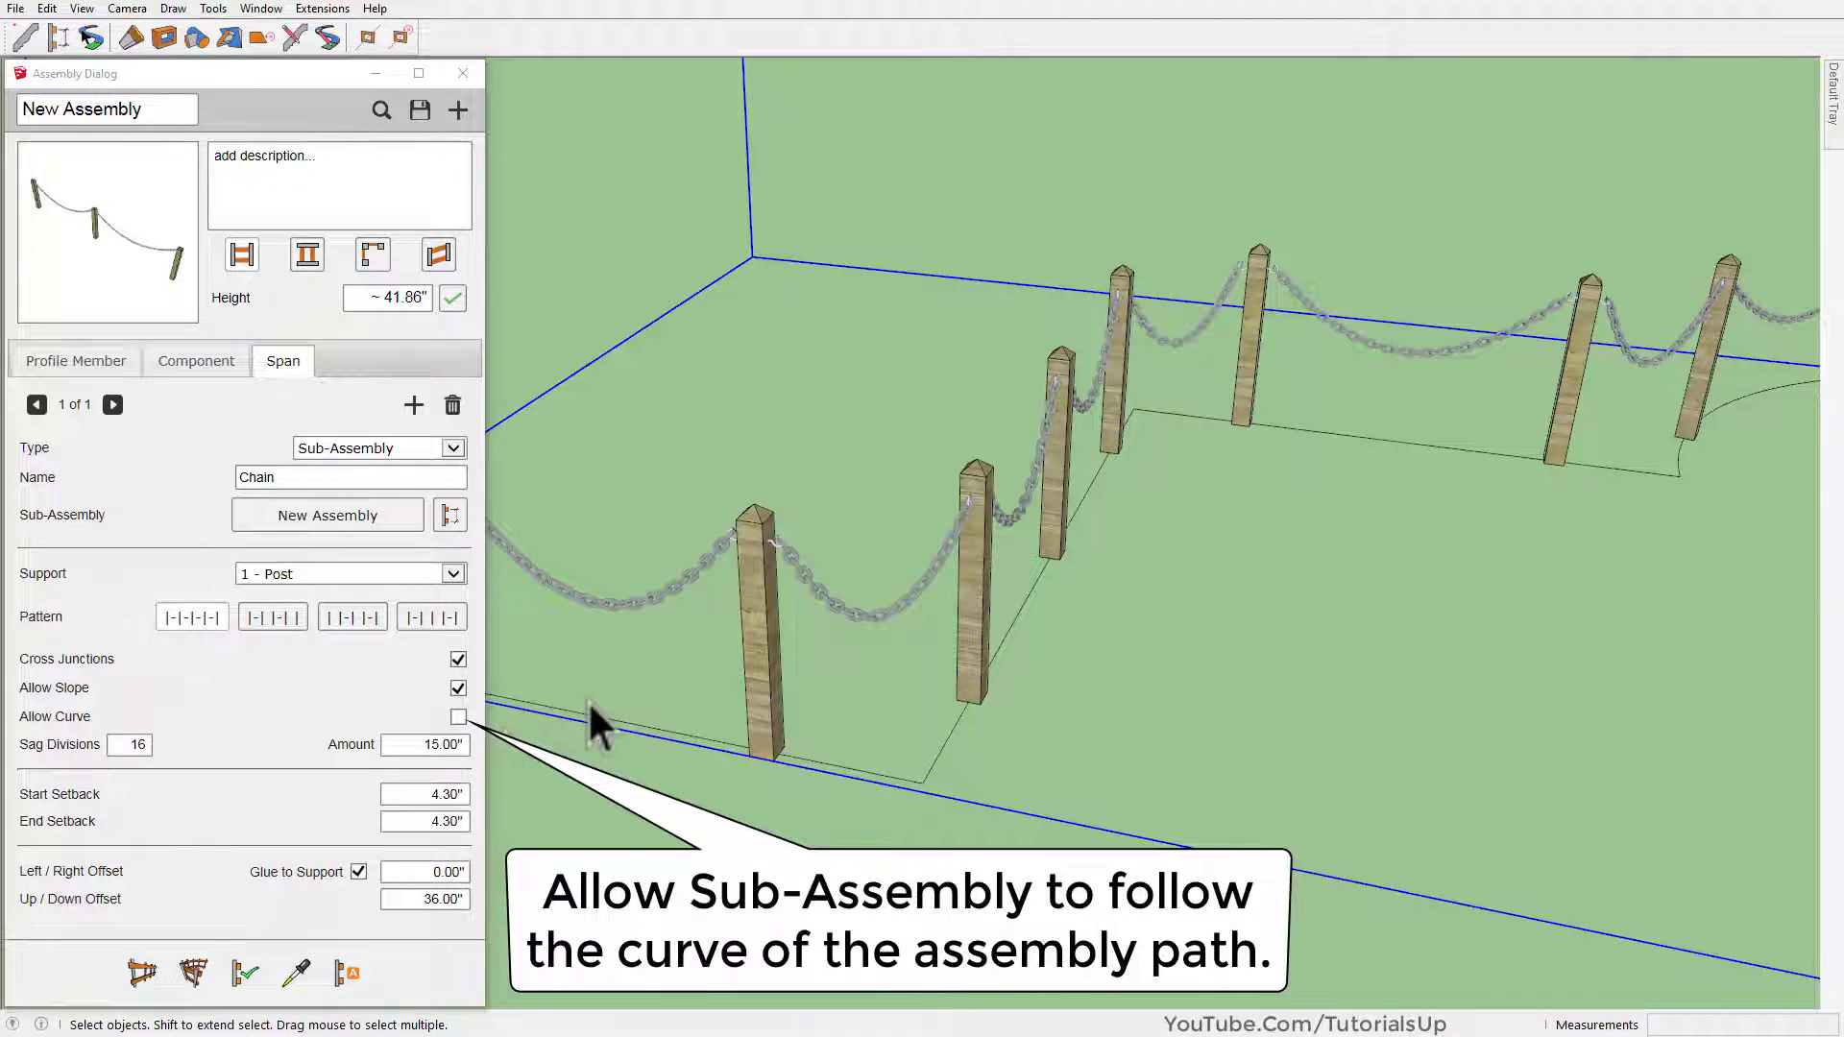
# Turn on Allow Curve so the chain follows the curved path, and apply it
pyautogui.click(457, 717)
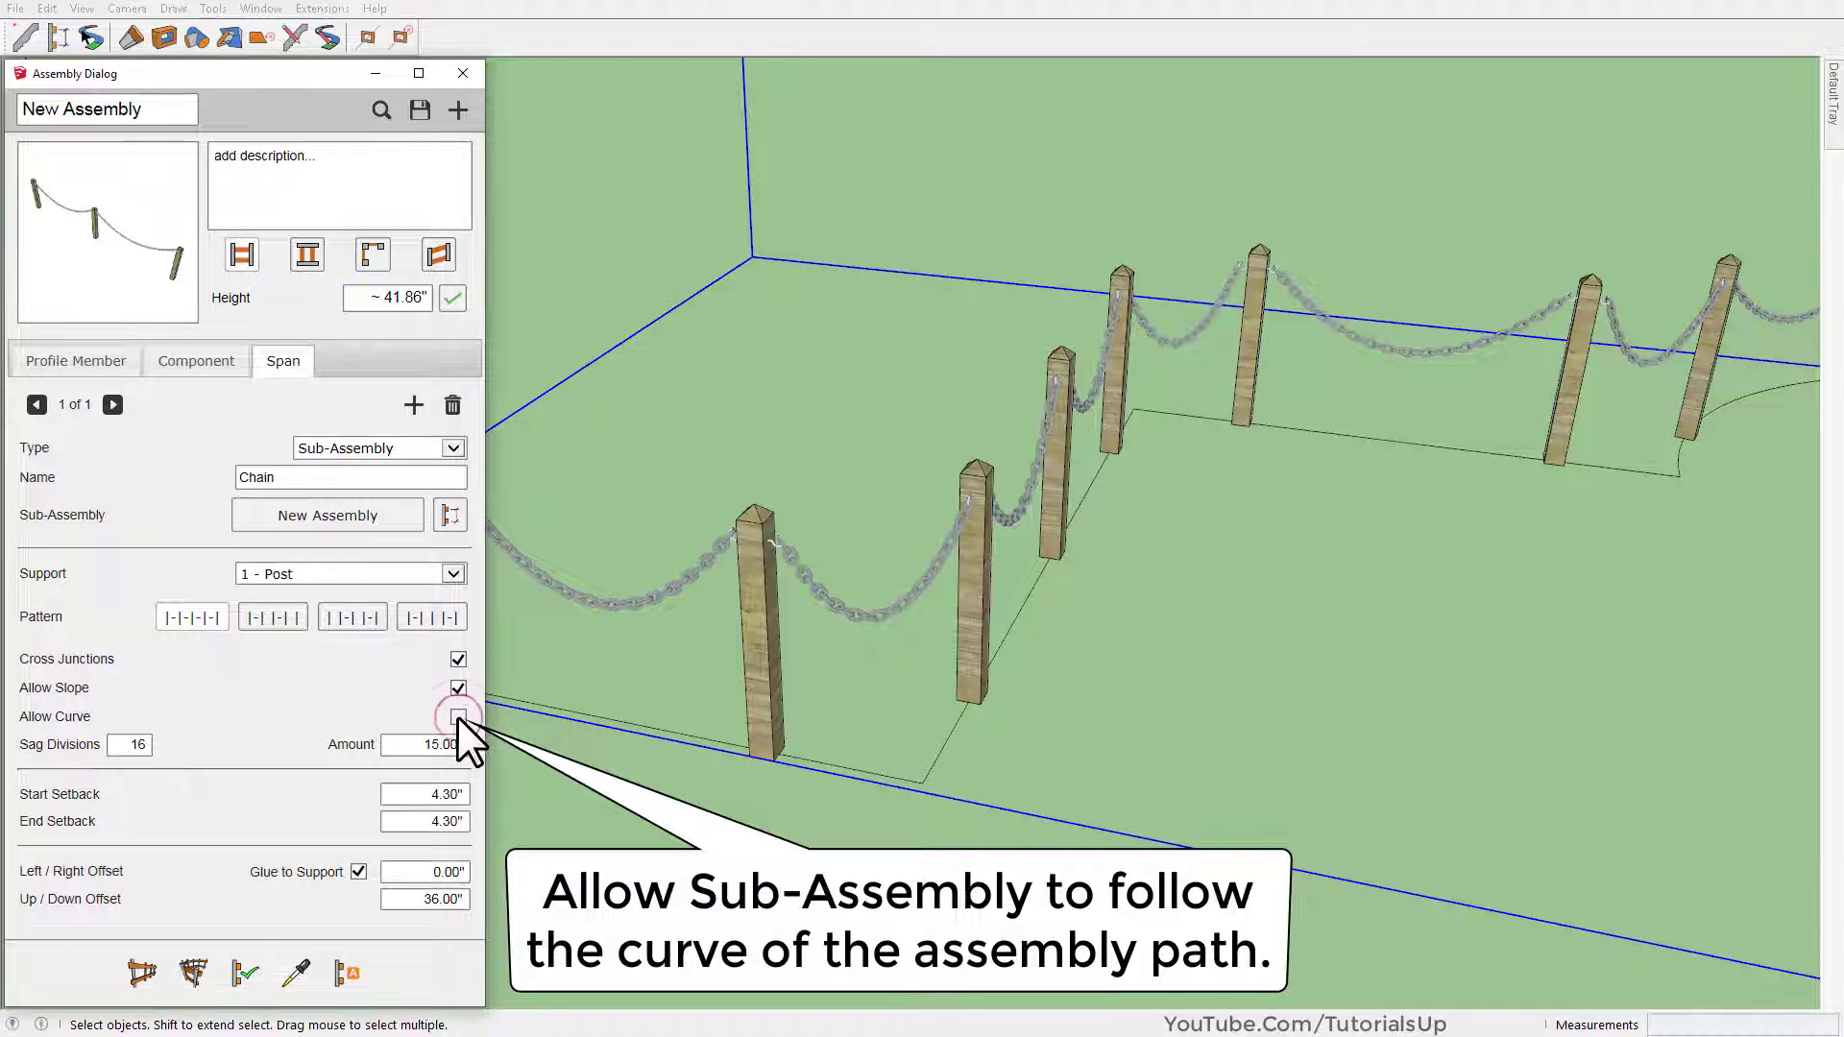
pyautogui.scroll(-3, 566, 361)
pyautogui.moveTo(567, 361)
pyautogui.mouseDown(button='middle')
pyautogui.moveTo(651, 341)
pyautogui.moveTo(638, 502)
pyautogui.mouseUp(button='middle')
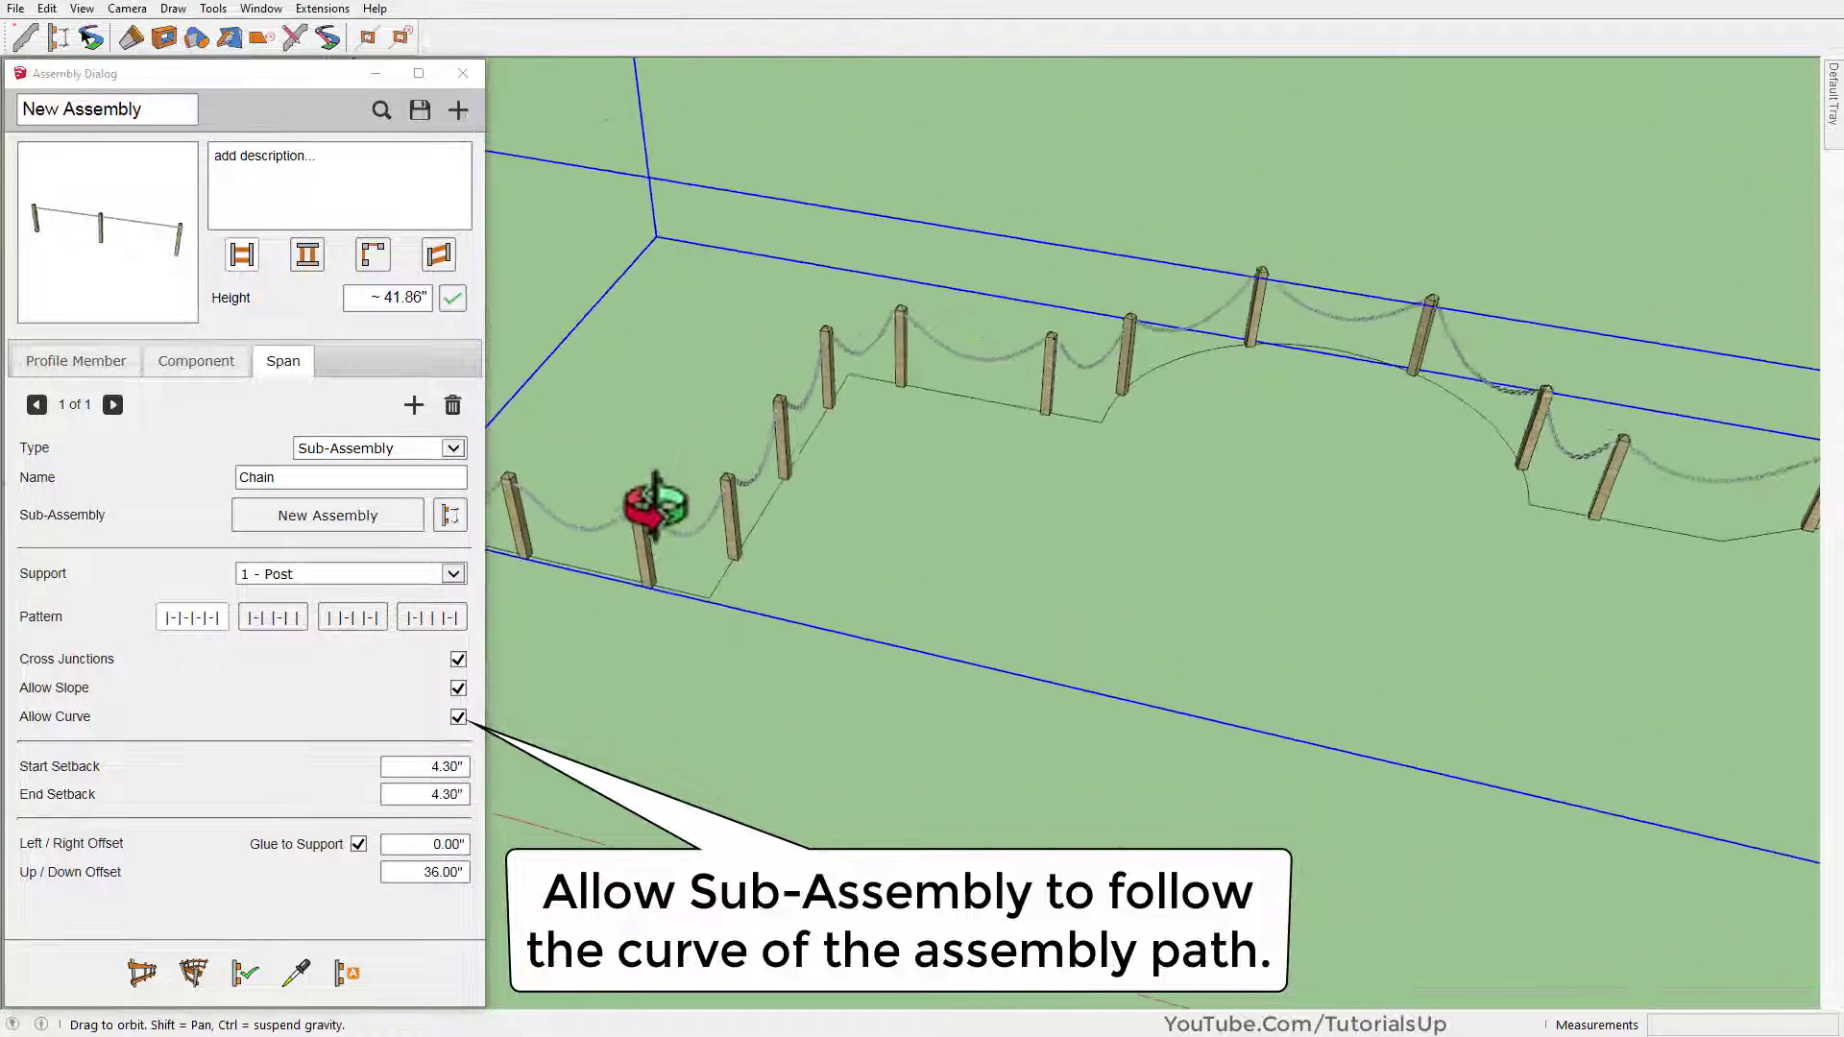
pyautogui.moveTo(1104, 362)
pyautogui.mouseDown(button='middle')
pyautogui.moveTo(988, 707)
pyautogui.moveTo(1235, 454)
pyautogui.mouseUp(button='middle')
pyautogui.scroll(5, 1100, 494)
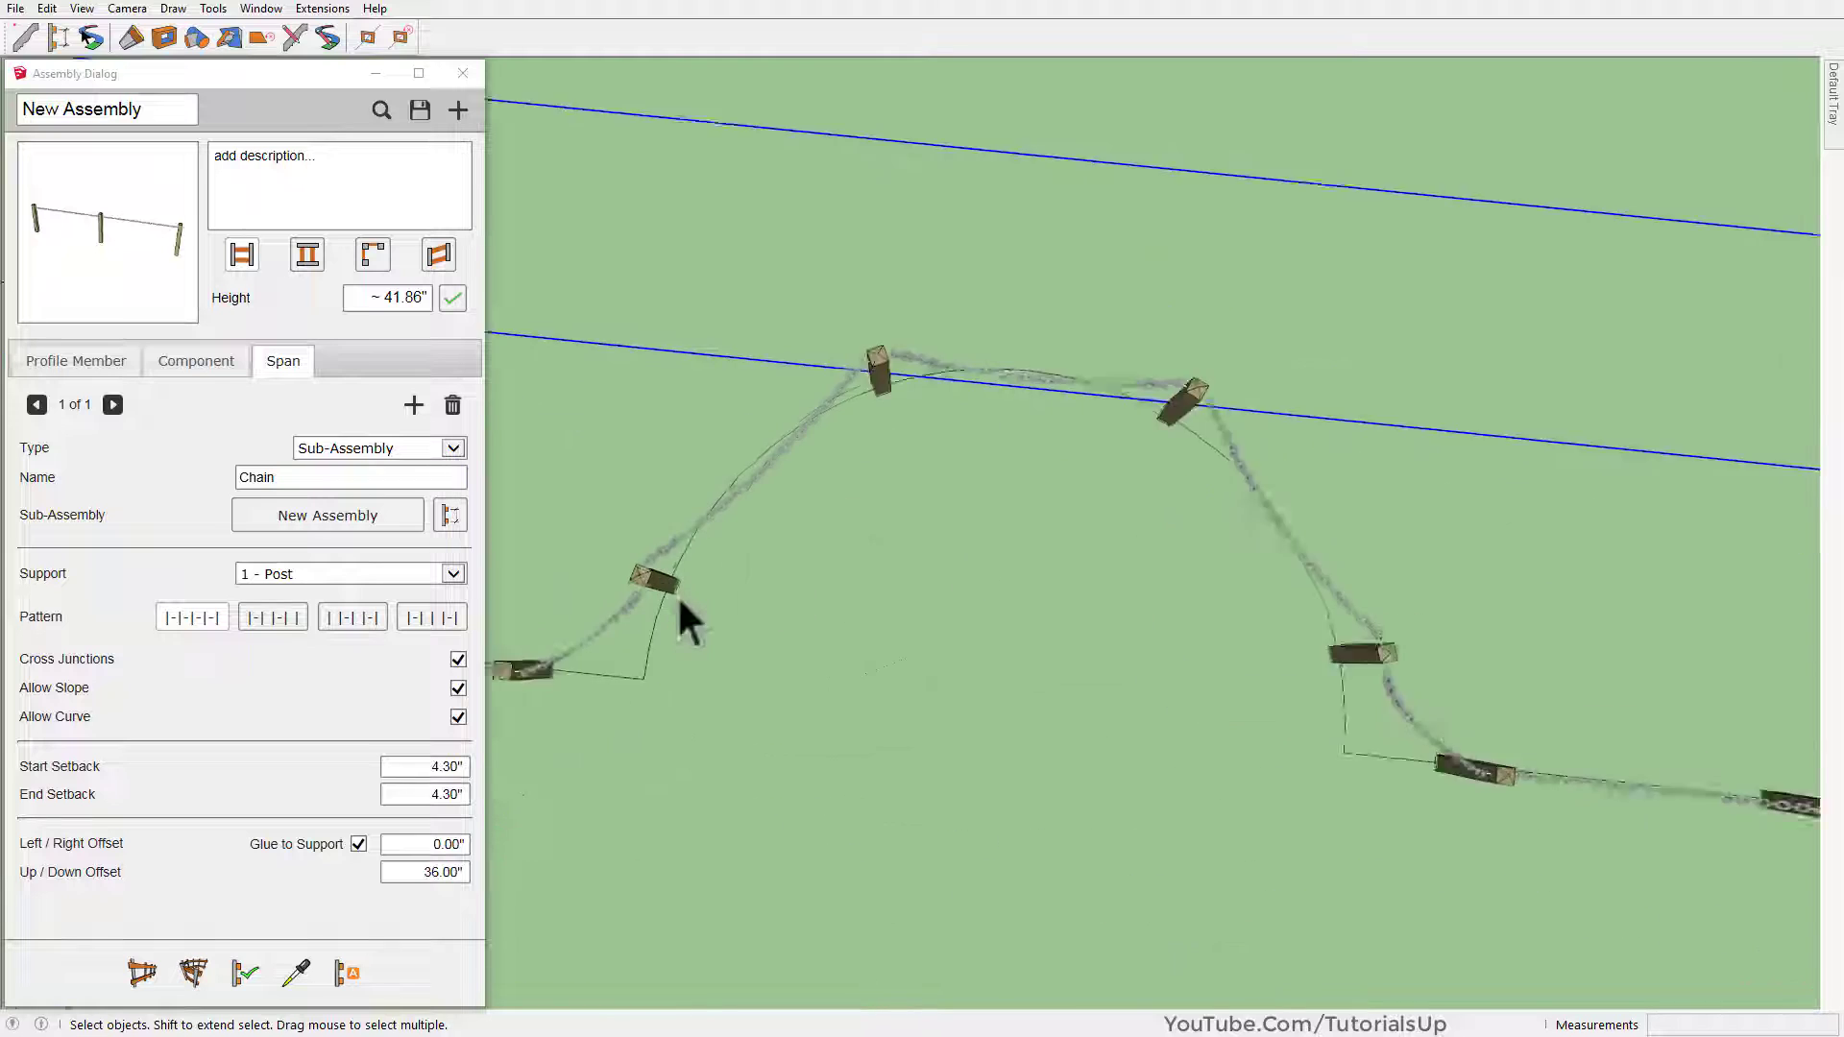
pyautogui.moveTo(677, 596)
pyautogui.mouseDown(button='middle')
pyautogui.moveTo(955, 474)
pyautogui.moveTo(972, 445)
pyautogui.moveTo(889, 486)
pyautogui.moveTo(926, 493)
pyautogui.mouseUp(button='middle')
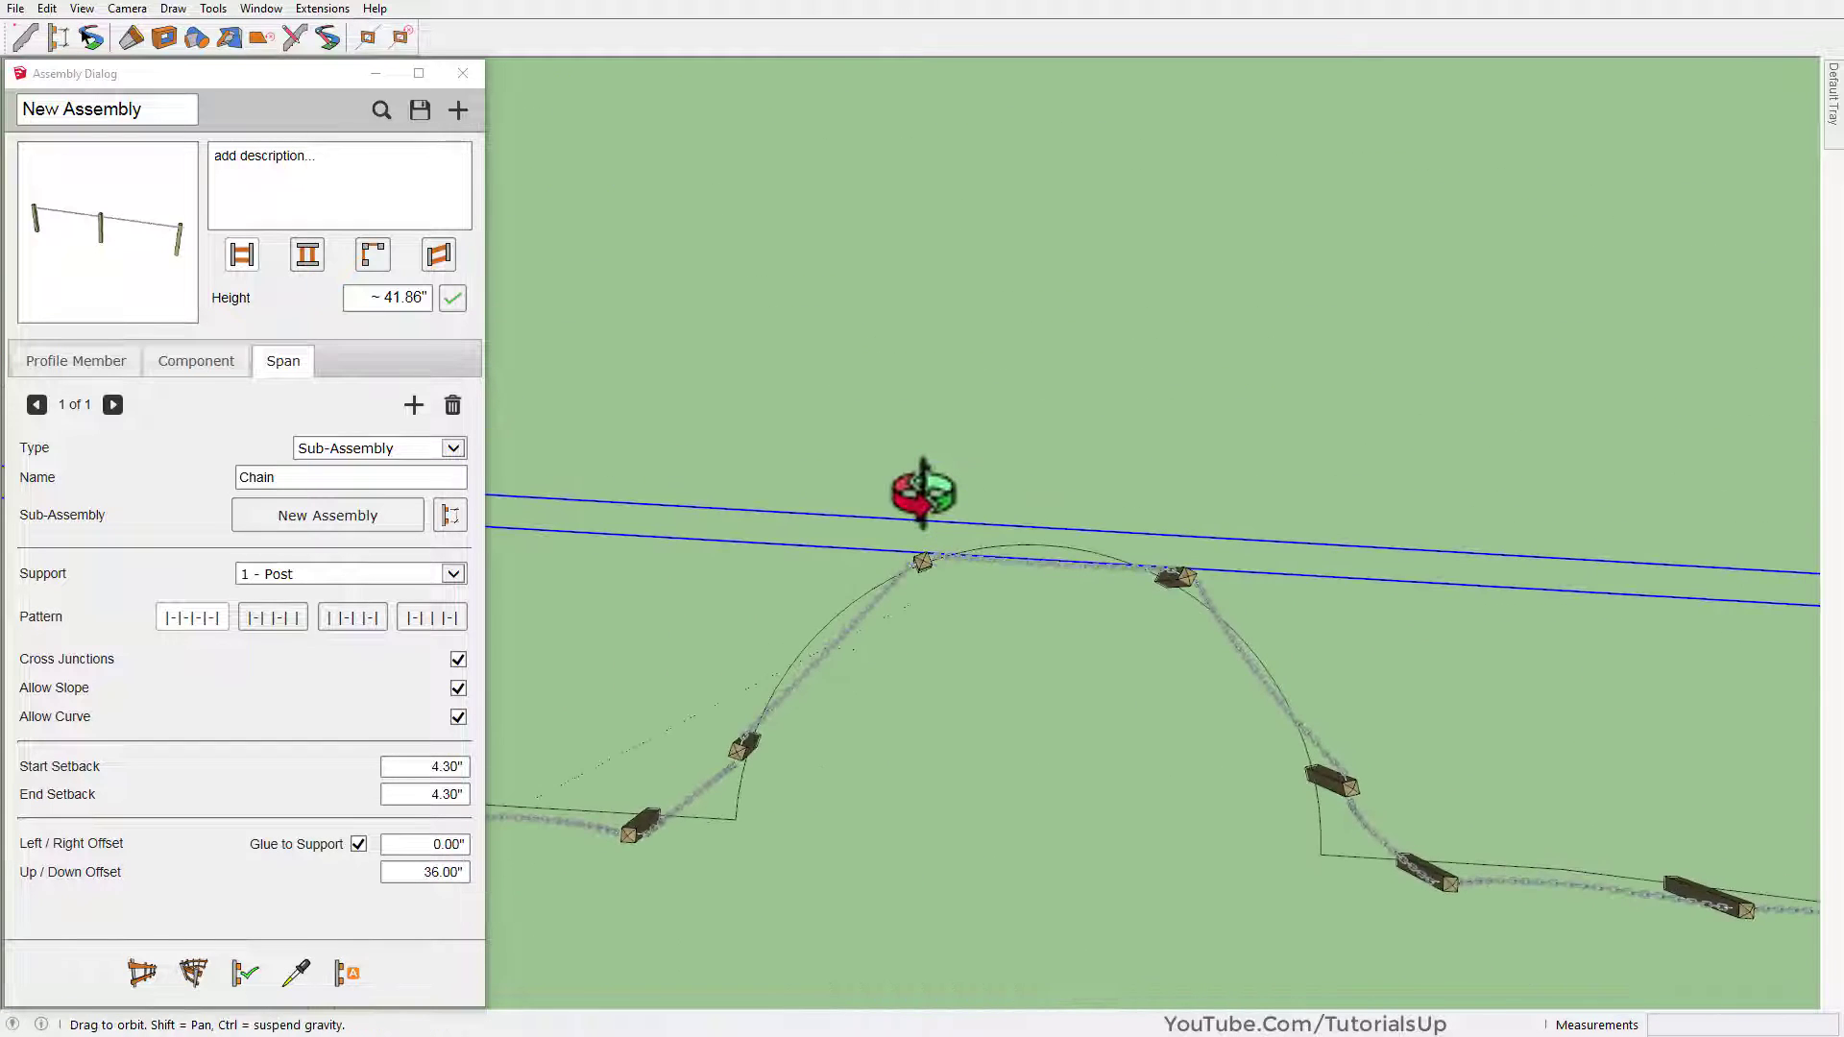
pyautogui.press('t')
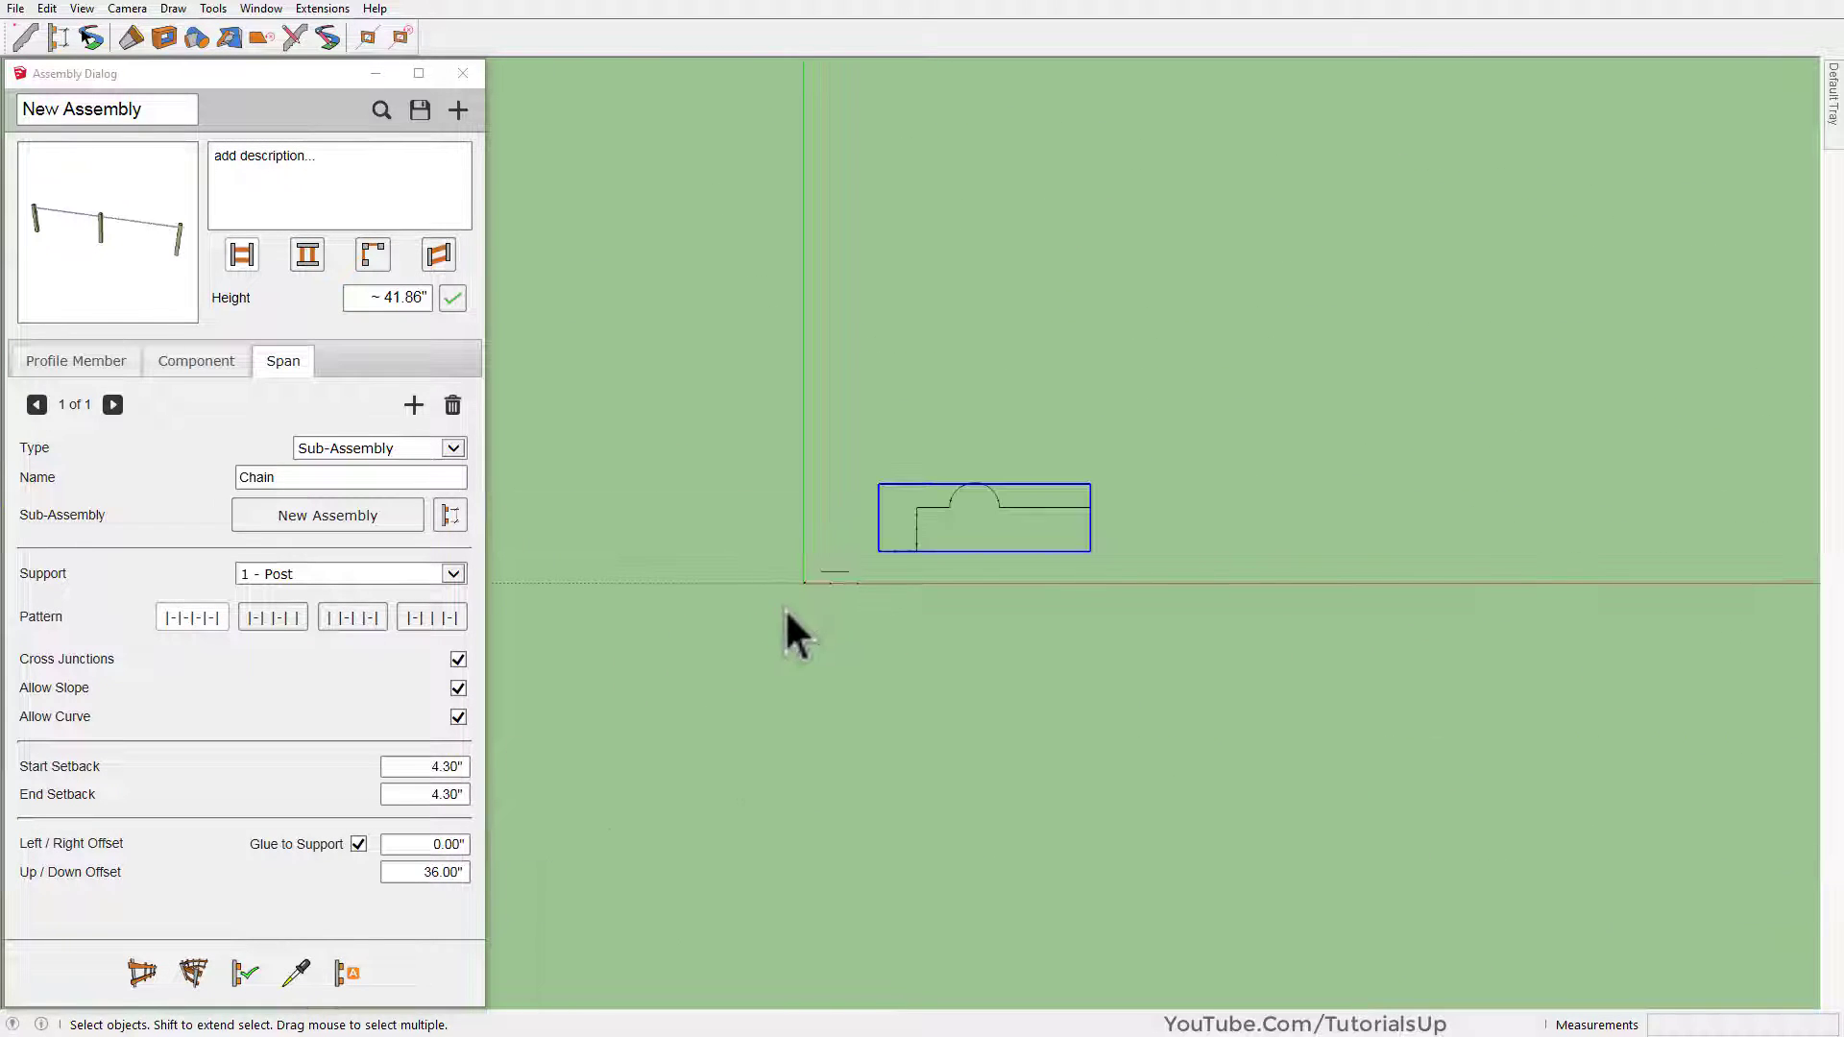
pyautogui.scroll(4, 945, 513)
pyautogui.scroll(4, 1033, 533)
pyautogui.scroll(4, 1035, 541)
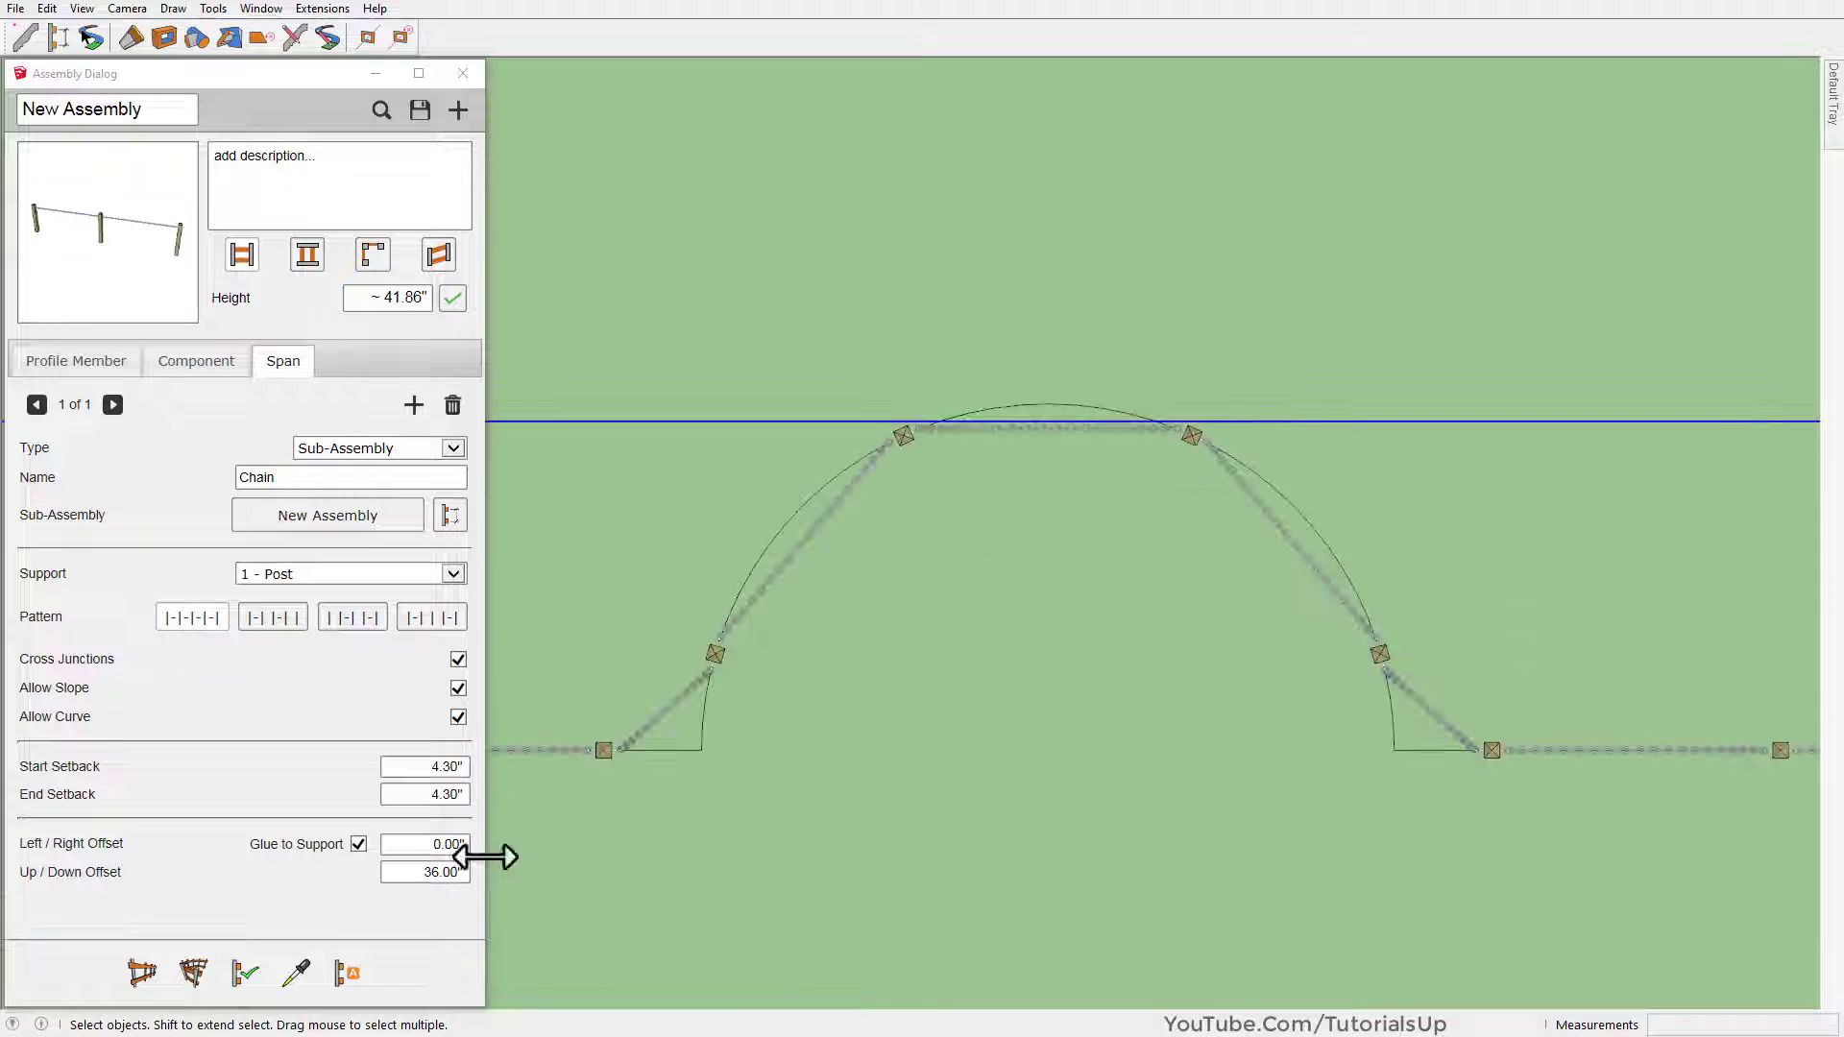
pyautogui.click(244, 973)
pyautogui.click(741, 641)
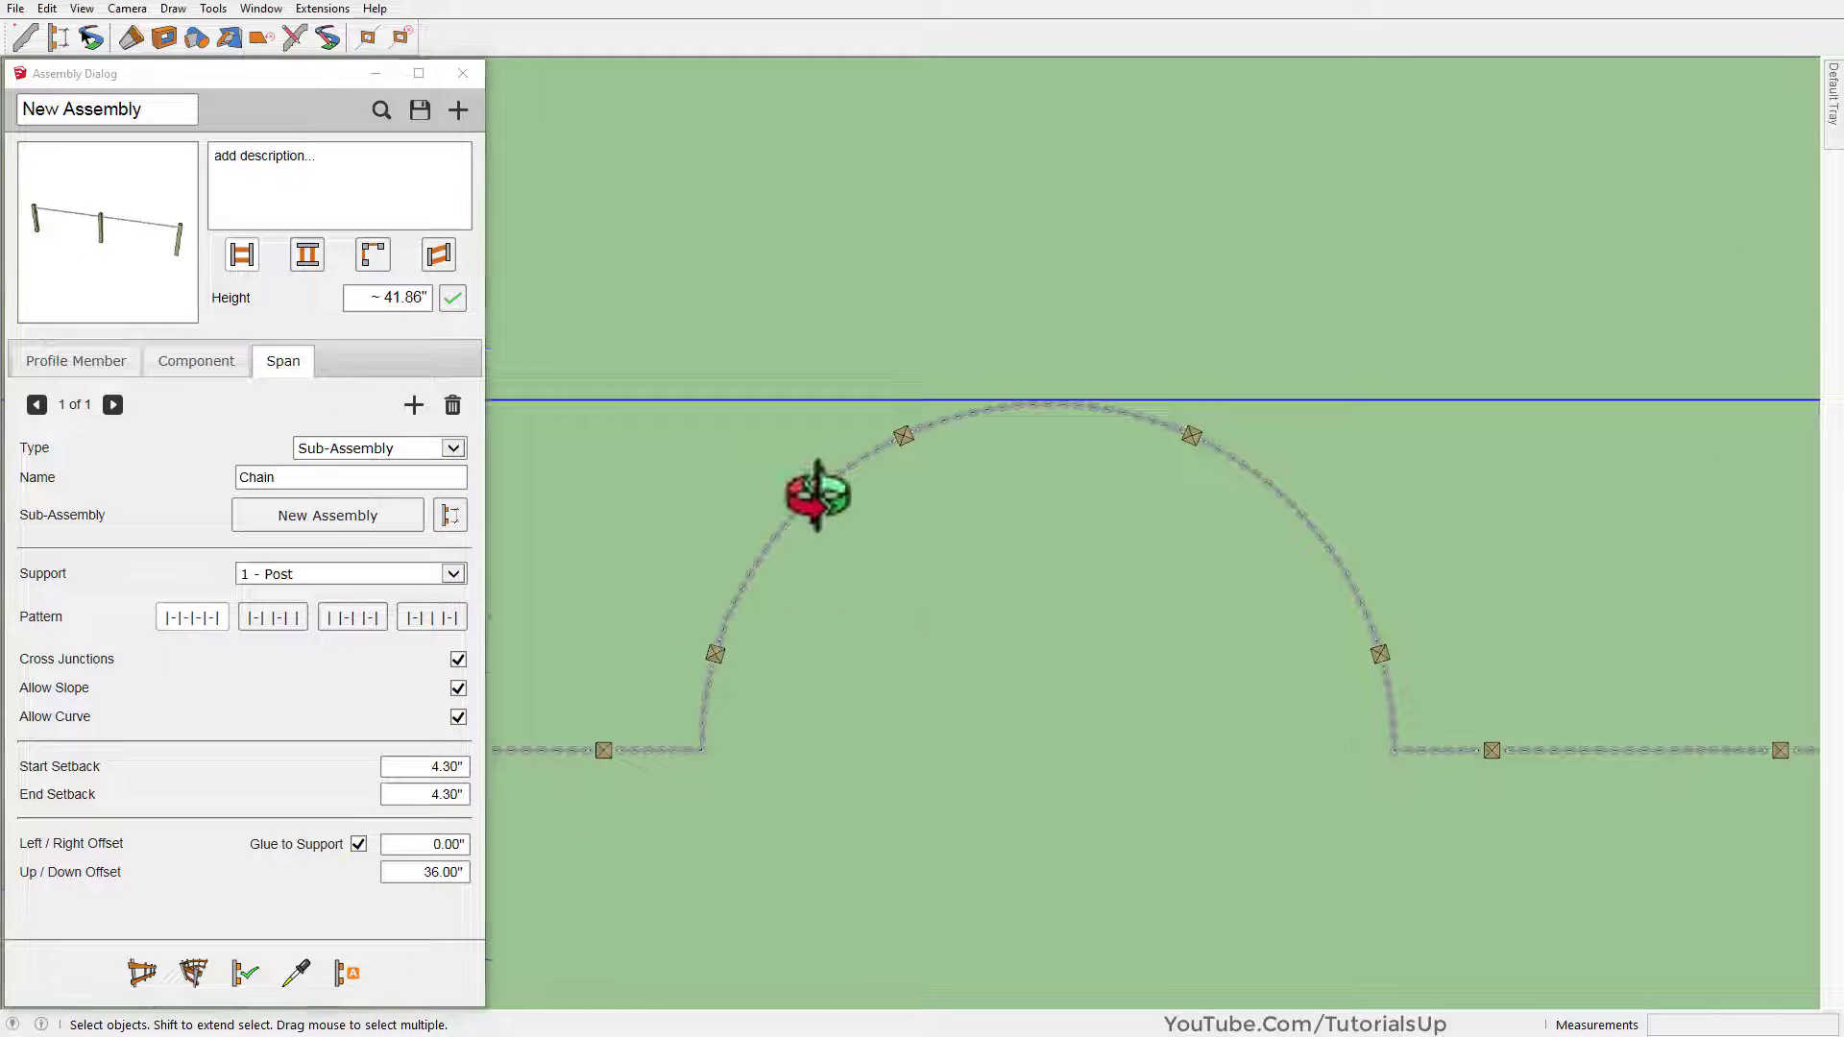
# Uncheck Allow Curve and reapply so chains droop with the 15.00" sag
pyautogui.moveTo(815, 493); pyautogui.dragTo(688, 255, button='middle')
pyautogui.scroll(3, 590, 547)
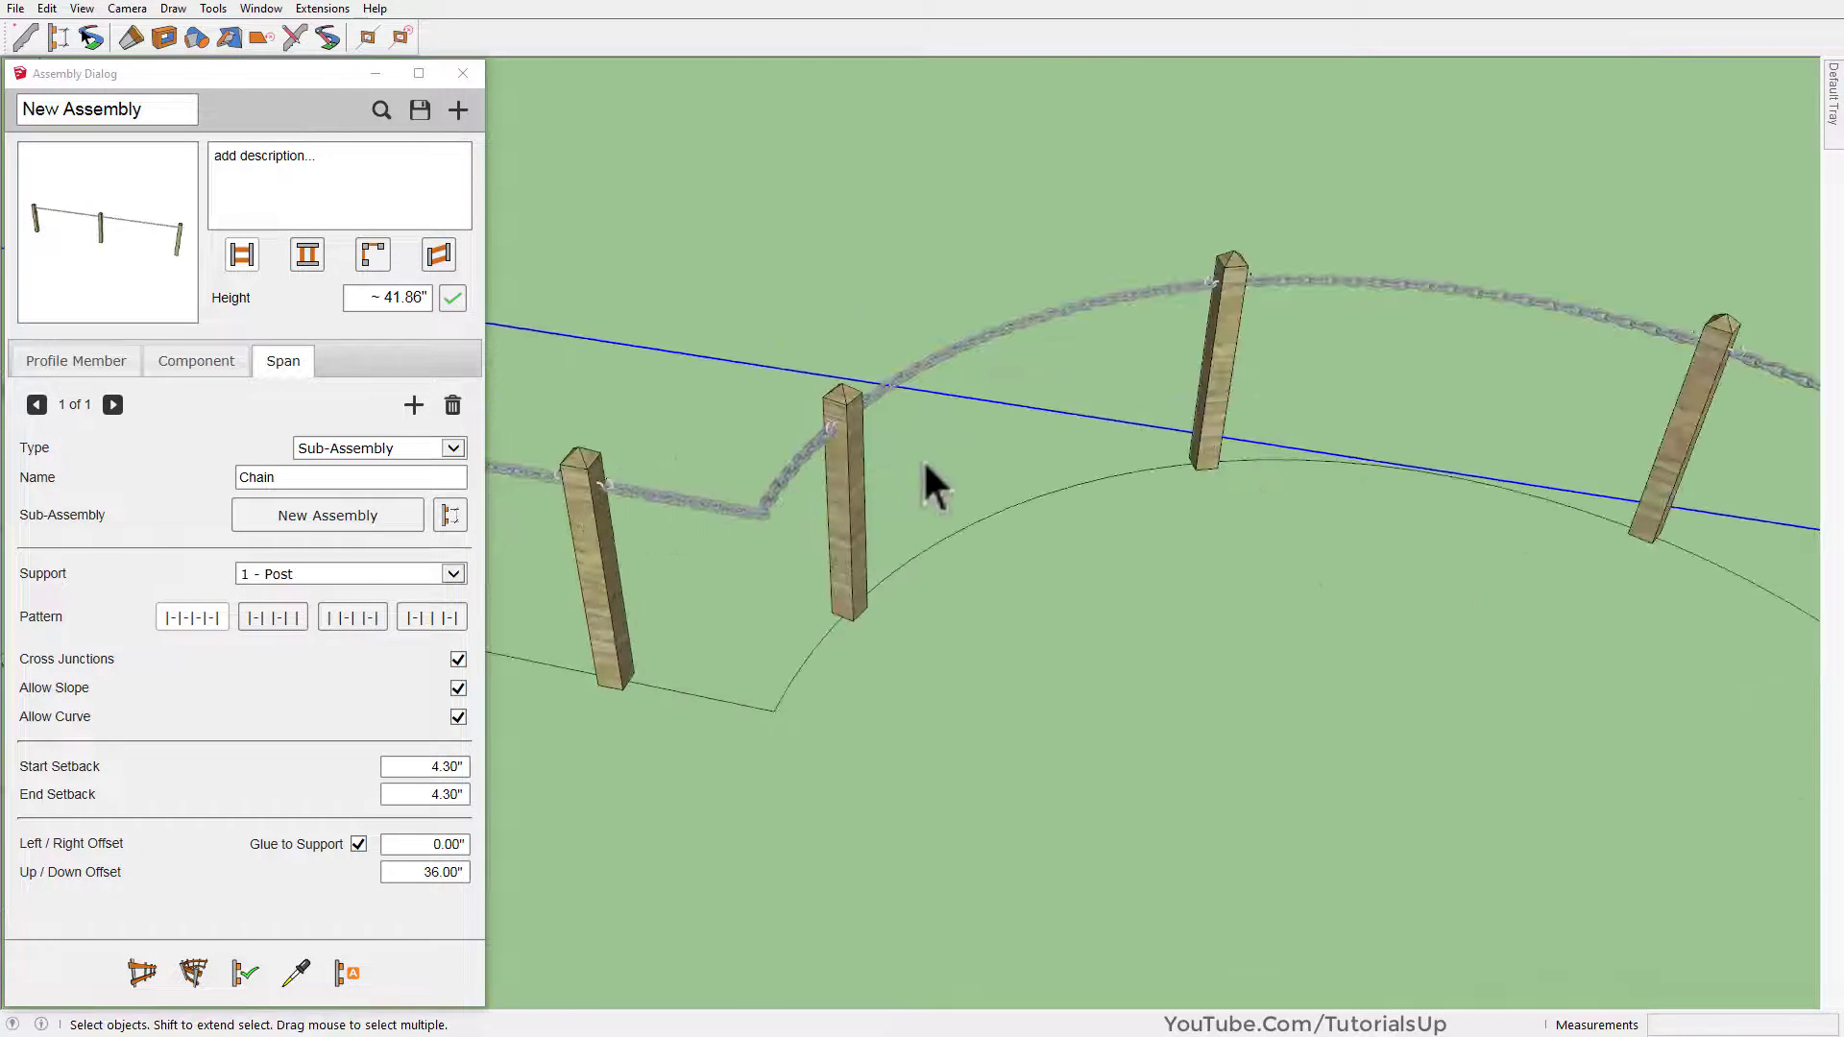
pyautogui.scroll(-3, 1427, 252)
pyautogui.moveTo(1427, 251)
pyautogui.mouseDown(button='middle')
pyautogui.moveTo(1255, 329)
pyautogui.moveTo(1399, 301)
pyautogui.mouseUp(button='middle')
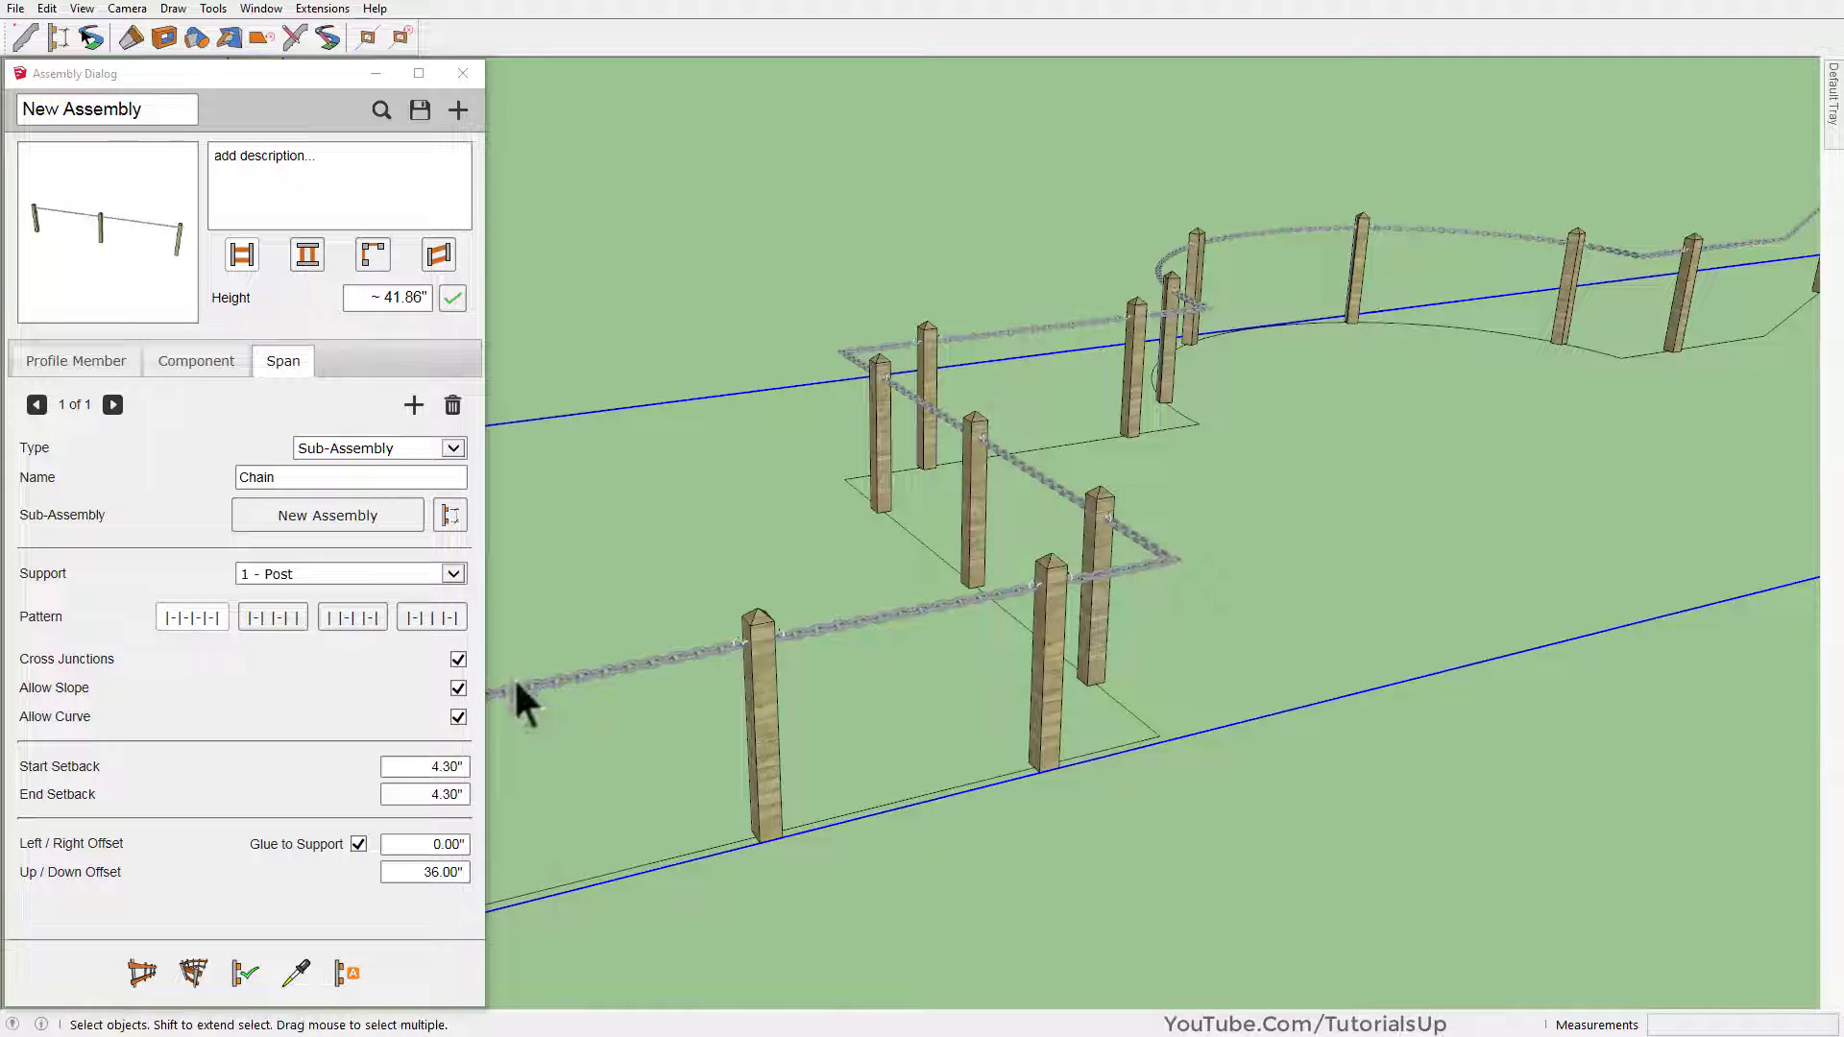
pyautogui.click(458, 716)
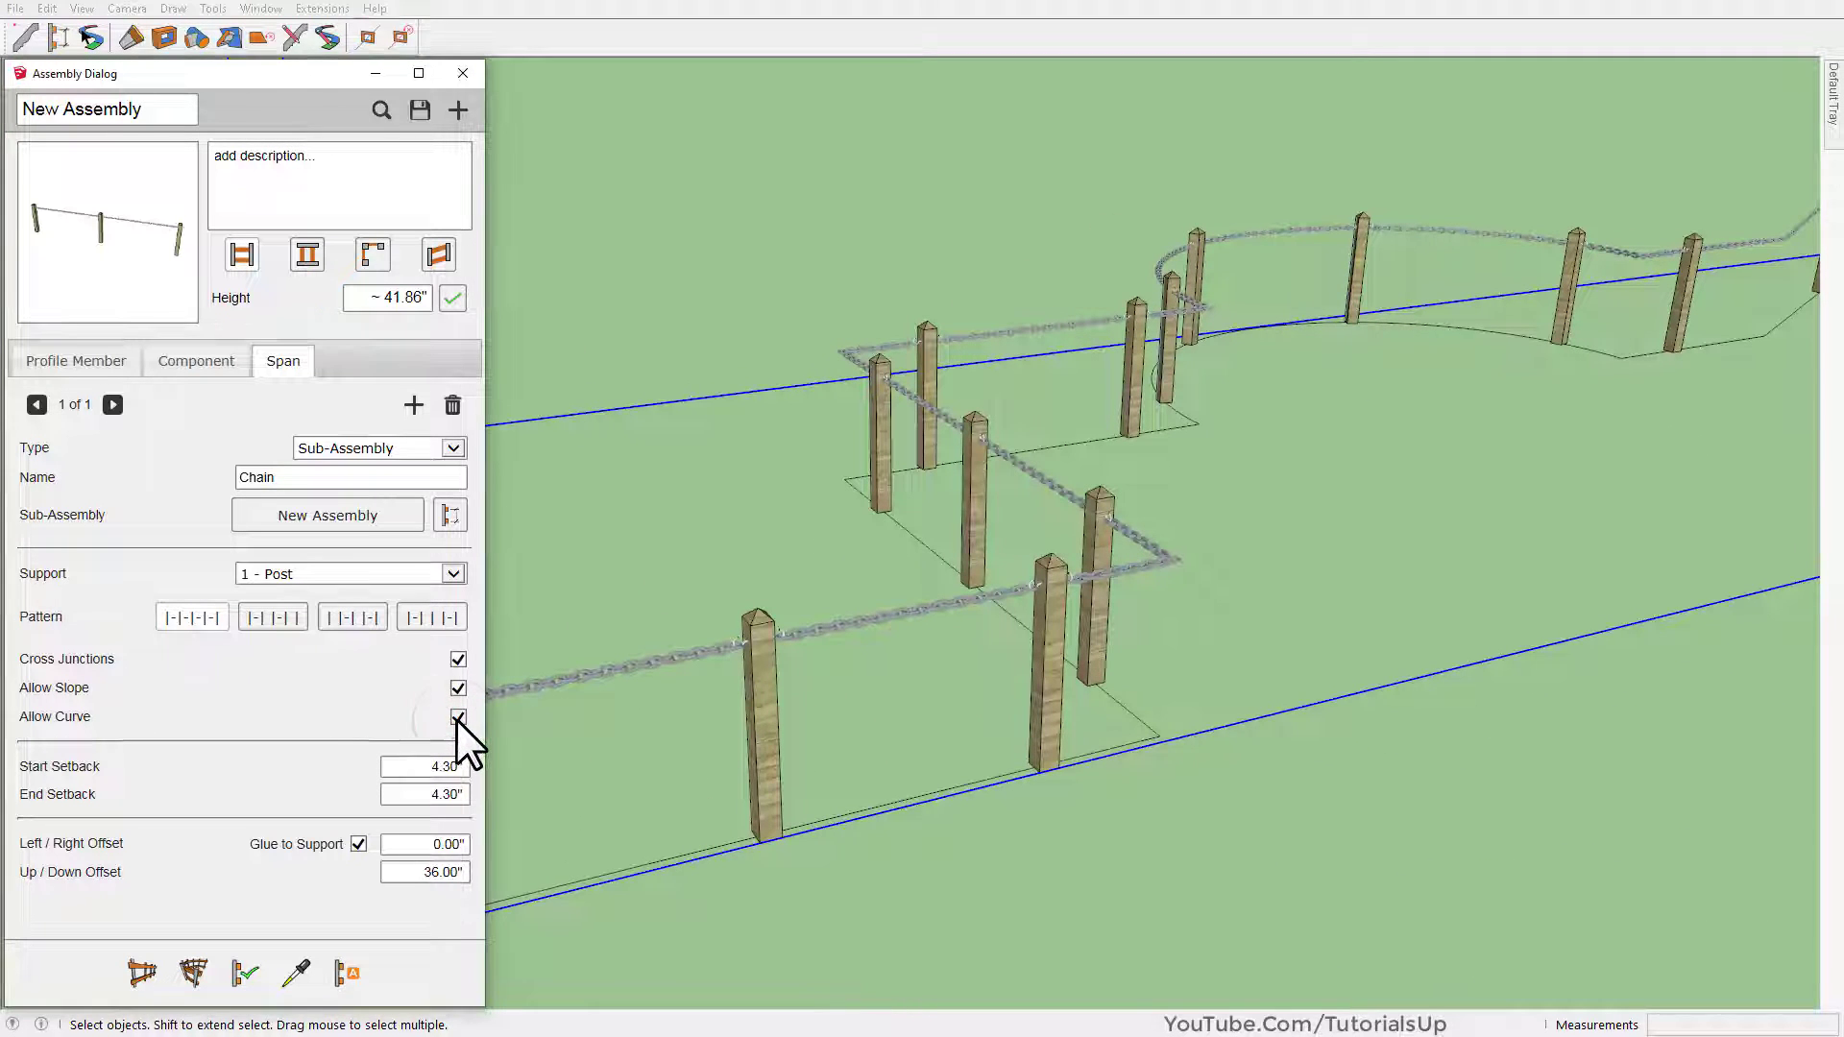
pyautogui.click(247, 972)
pyautogui.moveTo(1139, 579)
pyautogui.mouseDown(button='middle')
pyautogui.moveTo(864, 639)
pyautogui.moveTo(595, 659)
pyautogui.mouseUp(button='middle')
pyautogui.scroll(3, 672, 595)
pyautogui.moveTo(713, 534)
pyautogui.keyDown('shift'); pyautogui.mouseDown(button='middle')
pyautogui.moveTo(576, 610)
pyautogui.moveTo(1301, 617)
pyautogui.moveTo(1104, 617)
pyautogui.moveTo(1003, 759)
pyautogui.moveTo(1193, 609)
pyautogui.moveTo(1091, 691)
pyautogui.mouseUp(button='middle'); pyautogui.keyUp('shift')
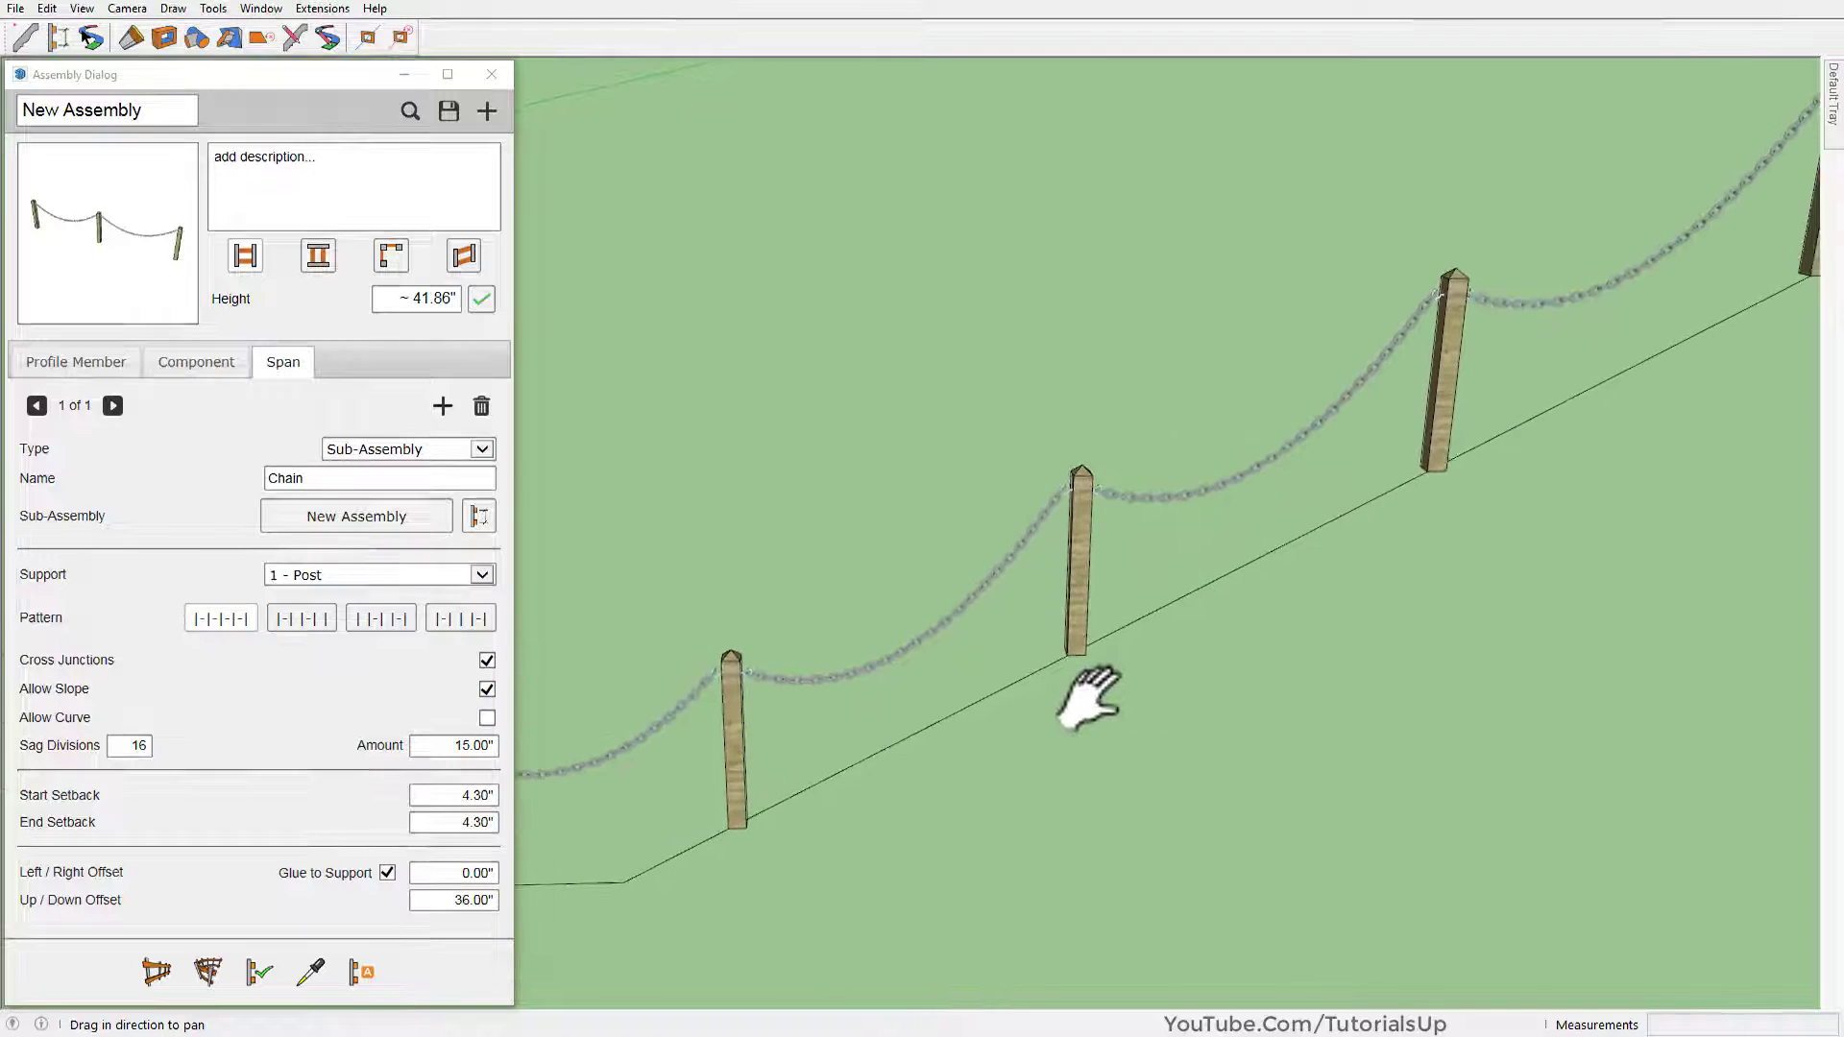
pyautogui.click(486, 689)
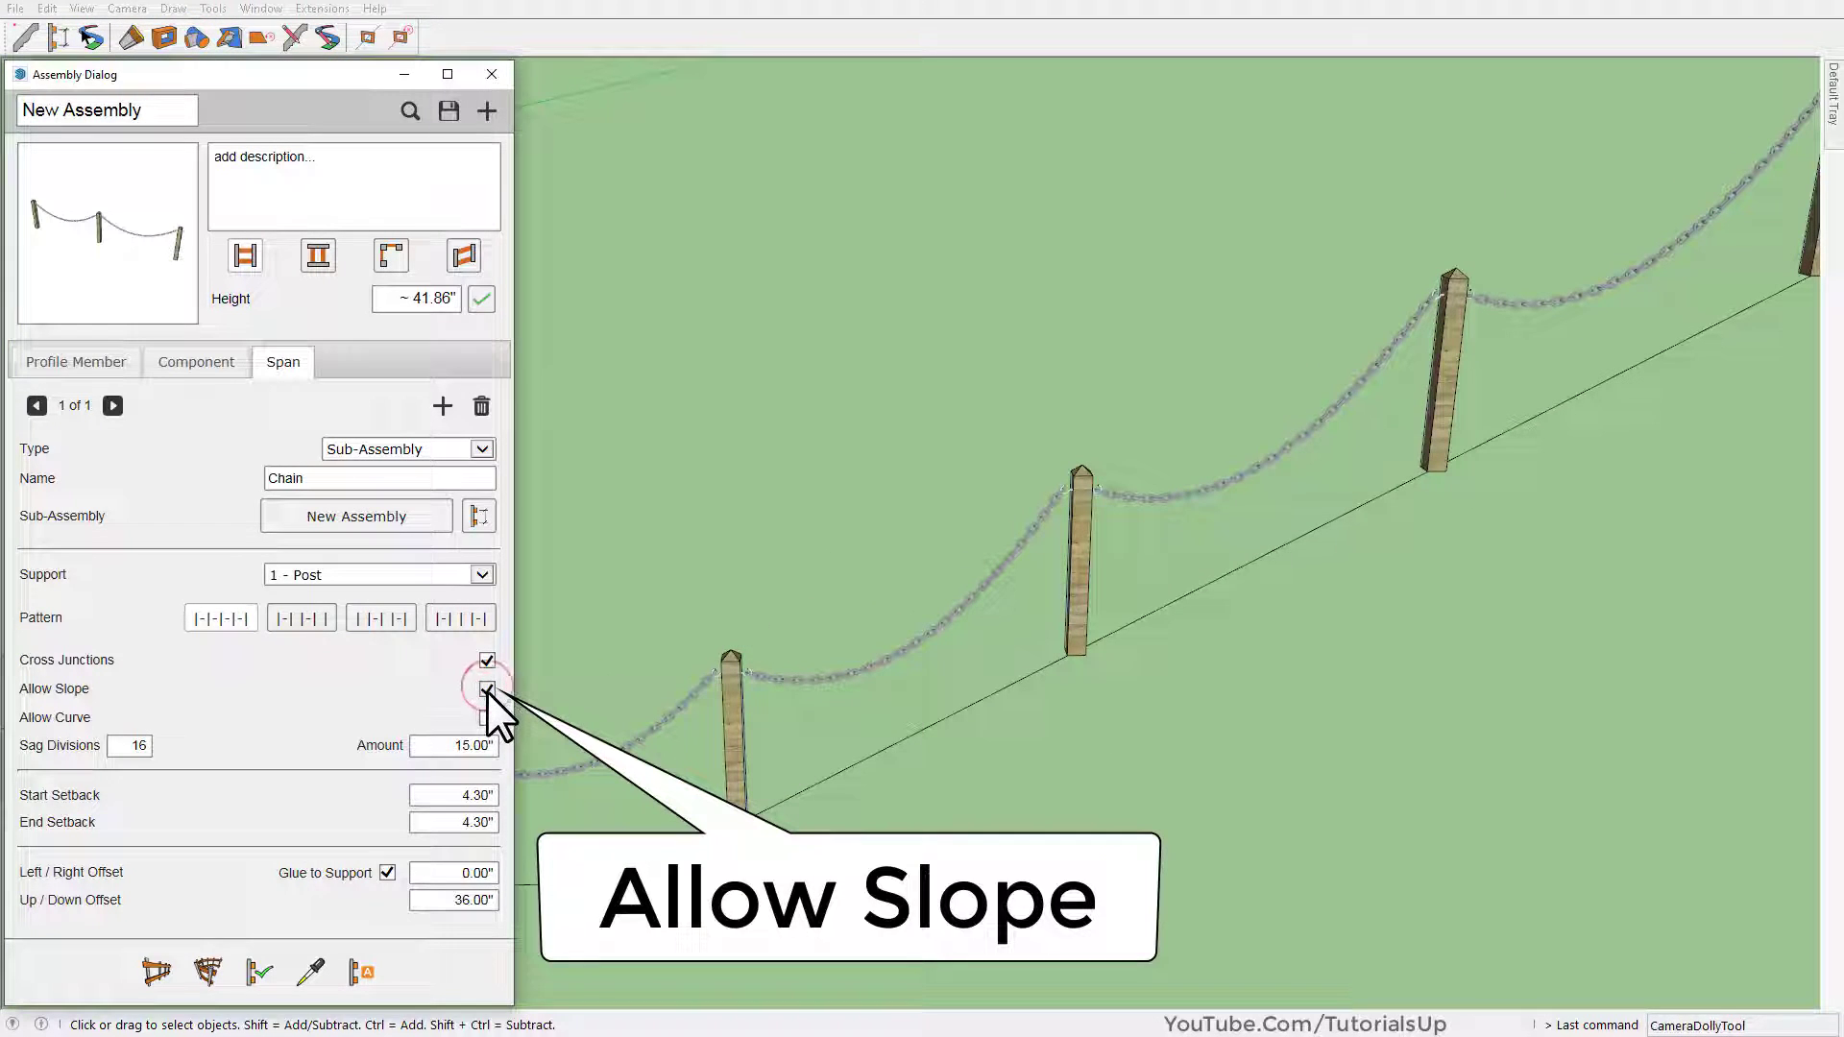
pyautogui.click(720, 689)
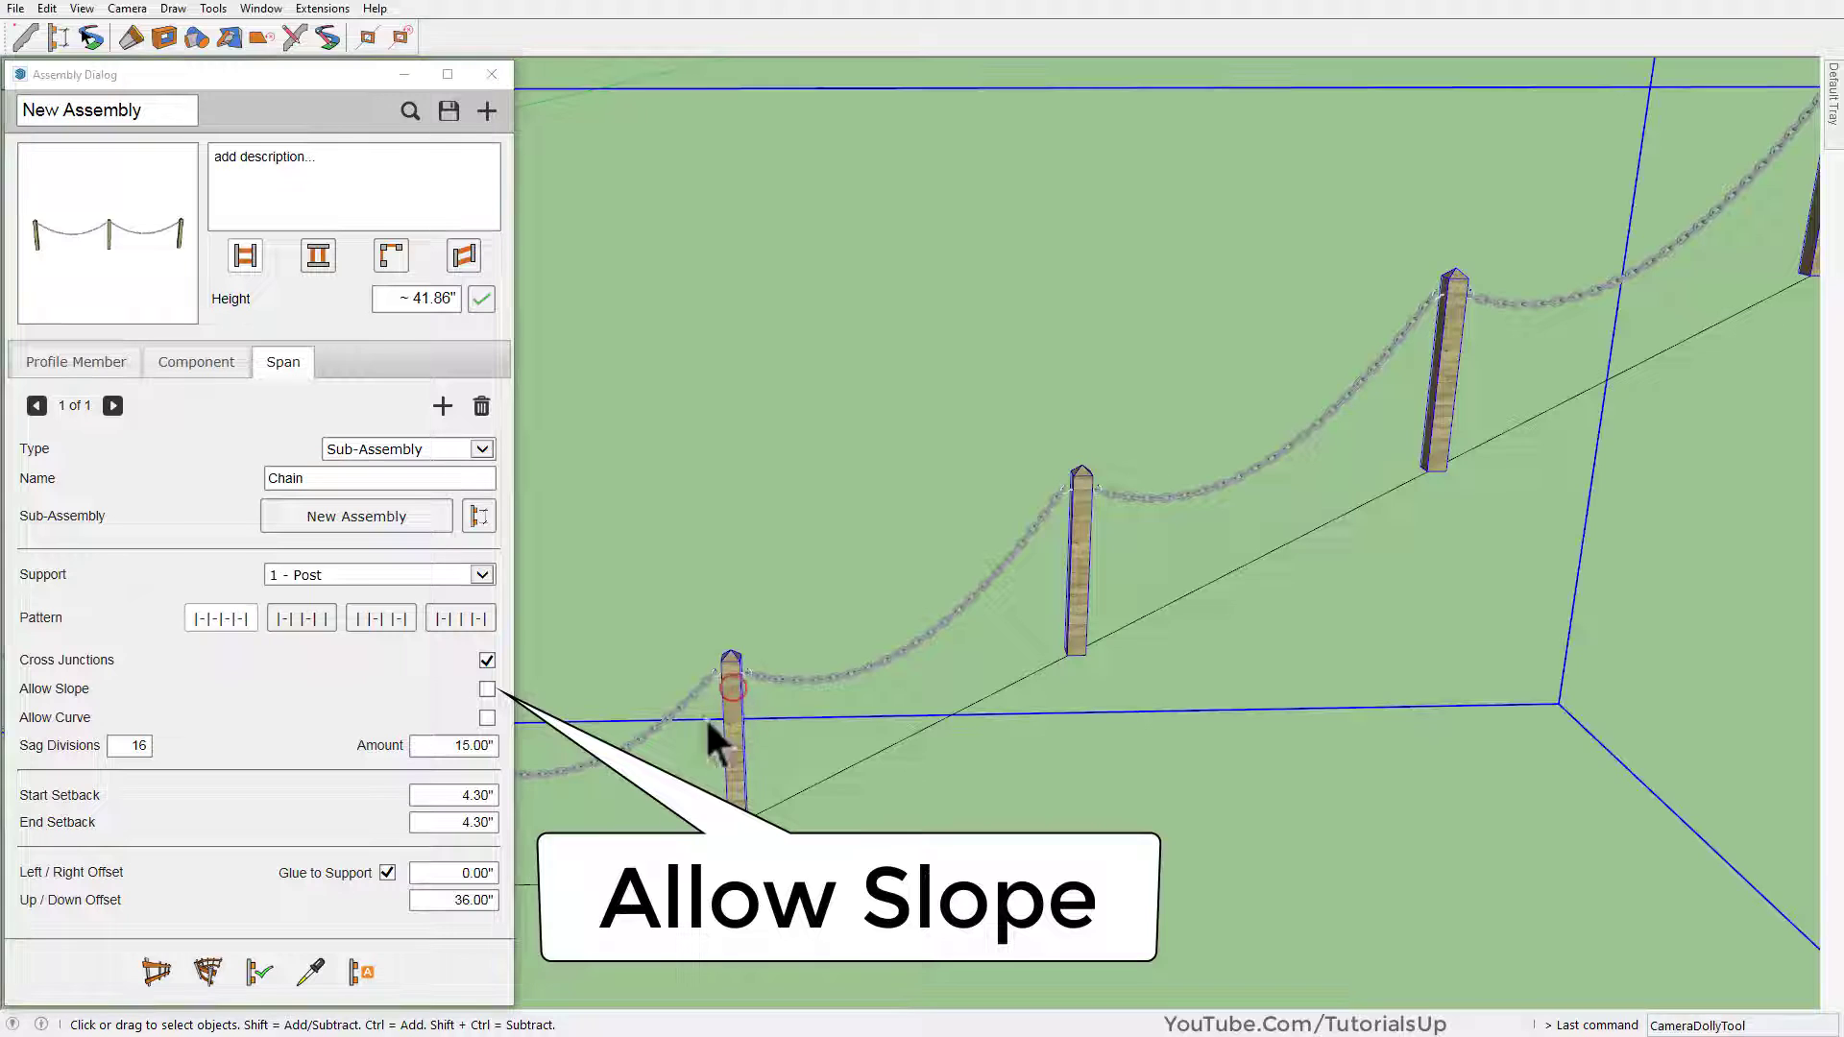
pyautogui.click(255, 974)
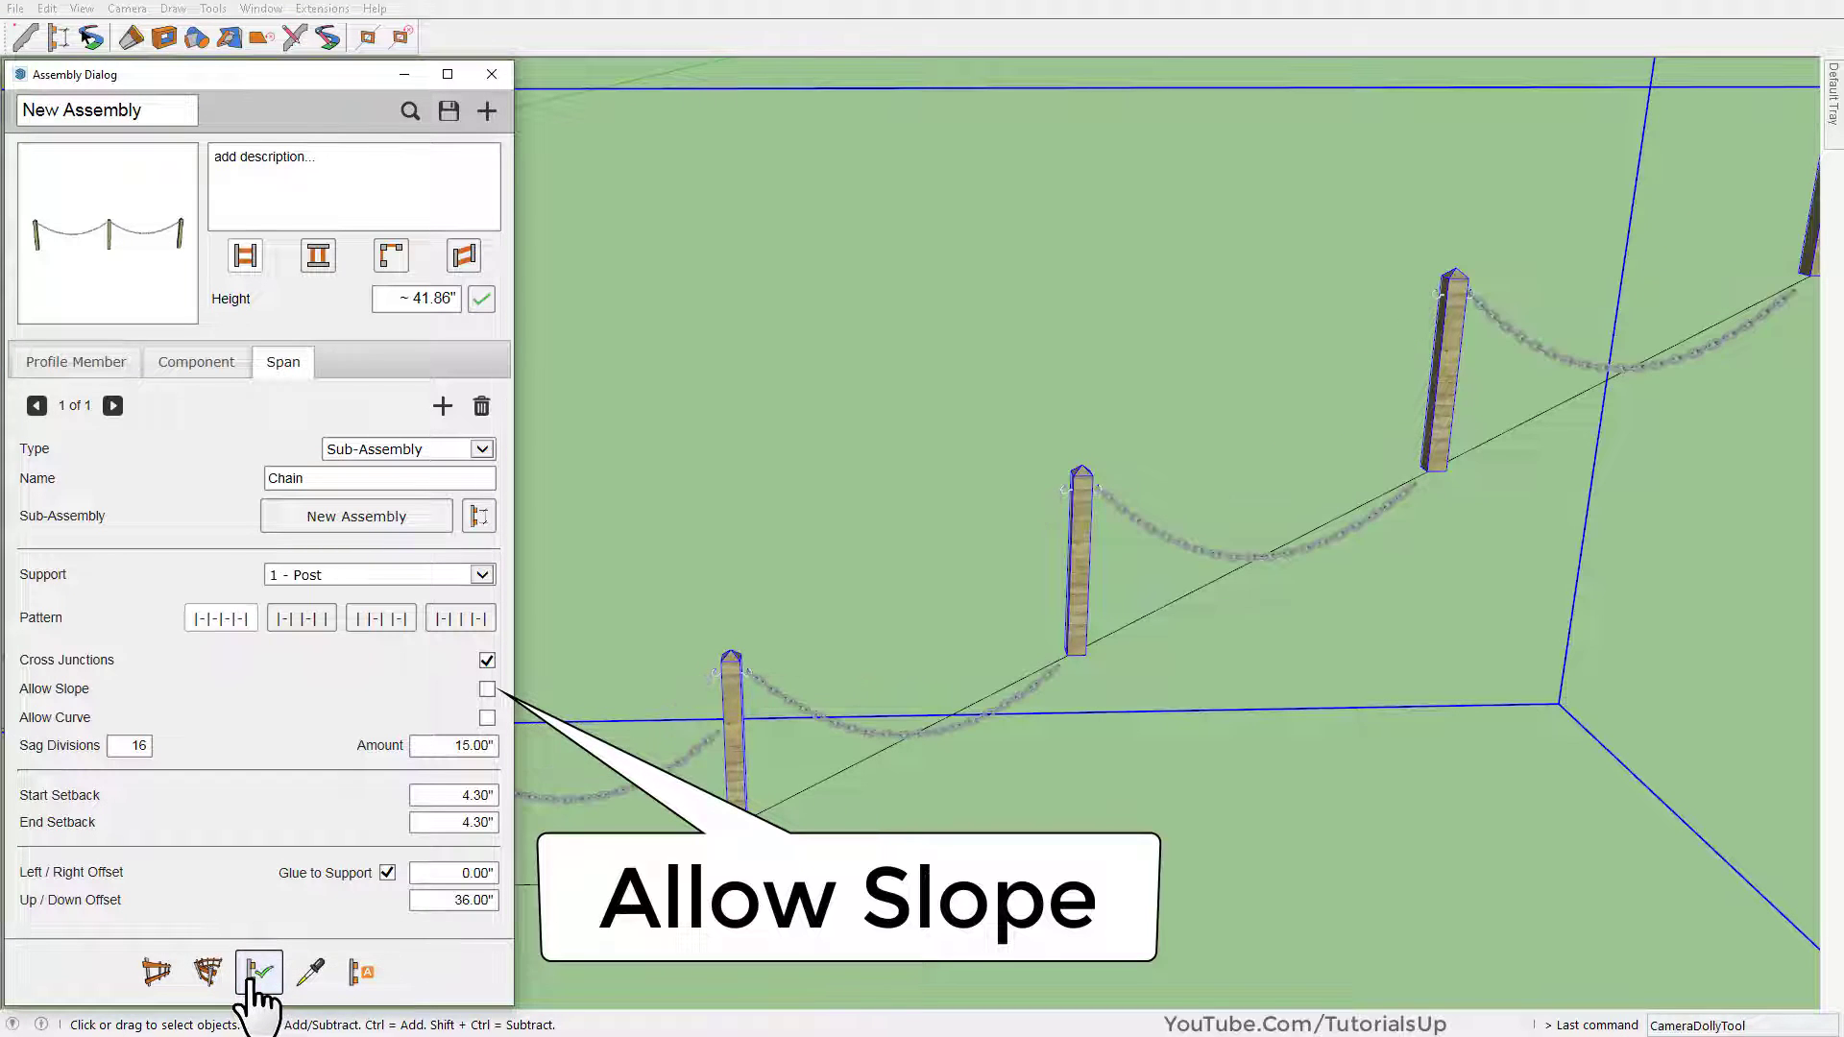
pyautogui.scroll(3, 753, 901)
pyautogui.scroll(3, 1079, 639)
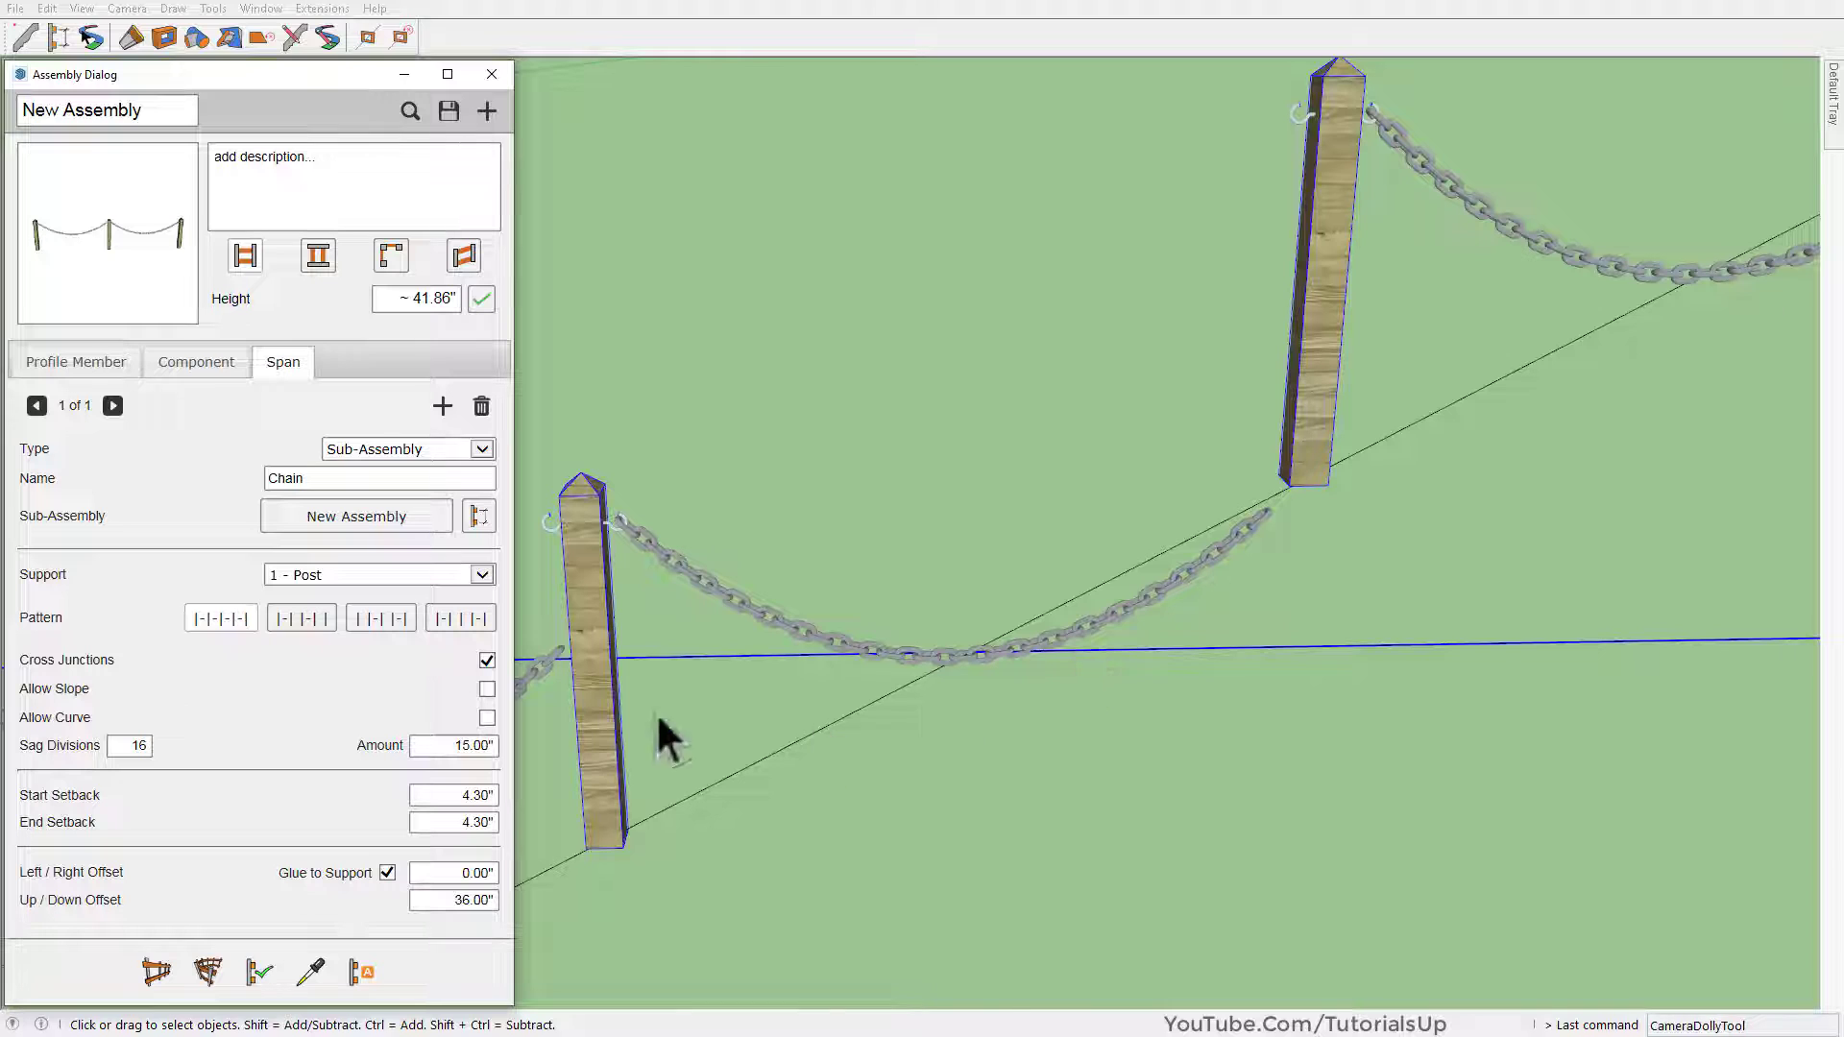
pyautogui.click(485, 690)
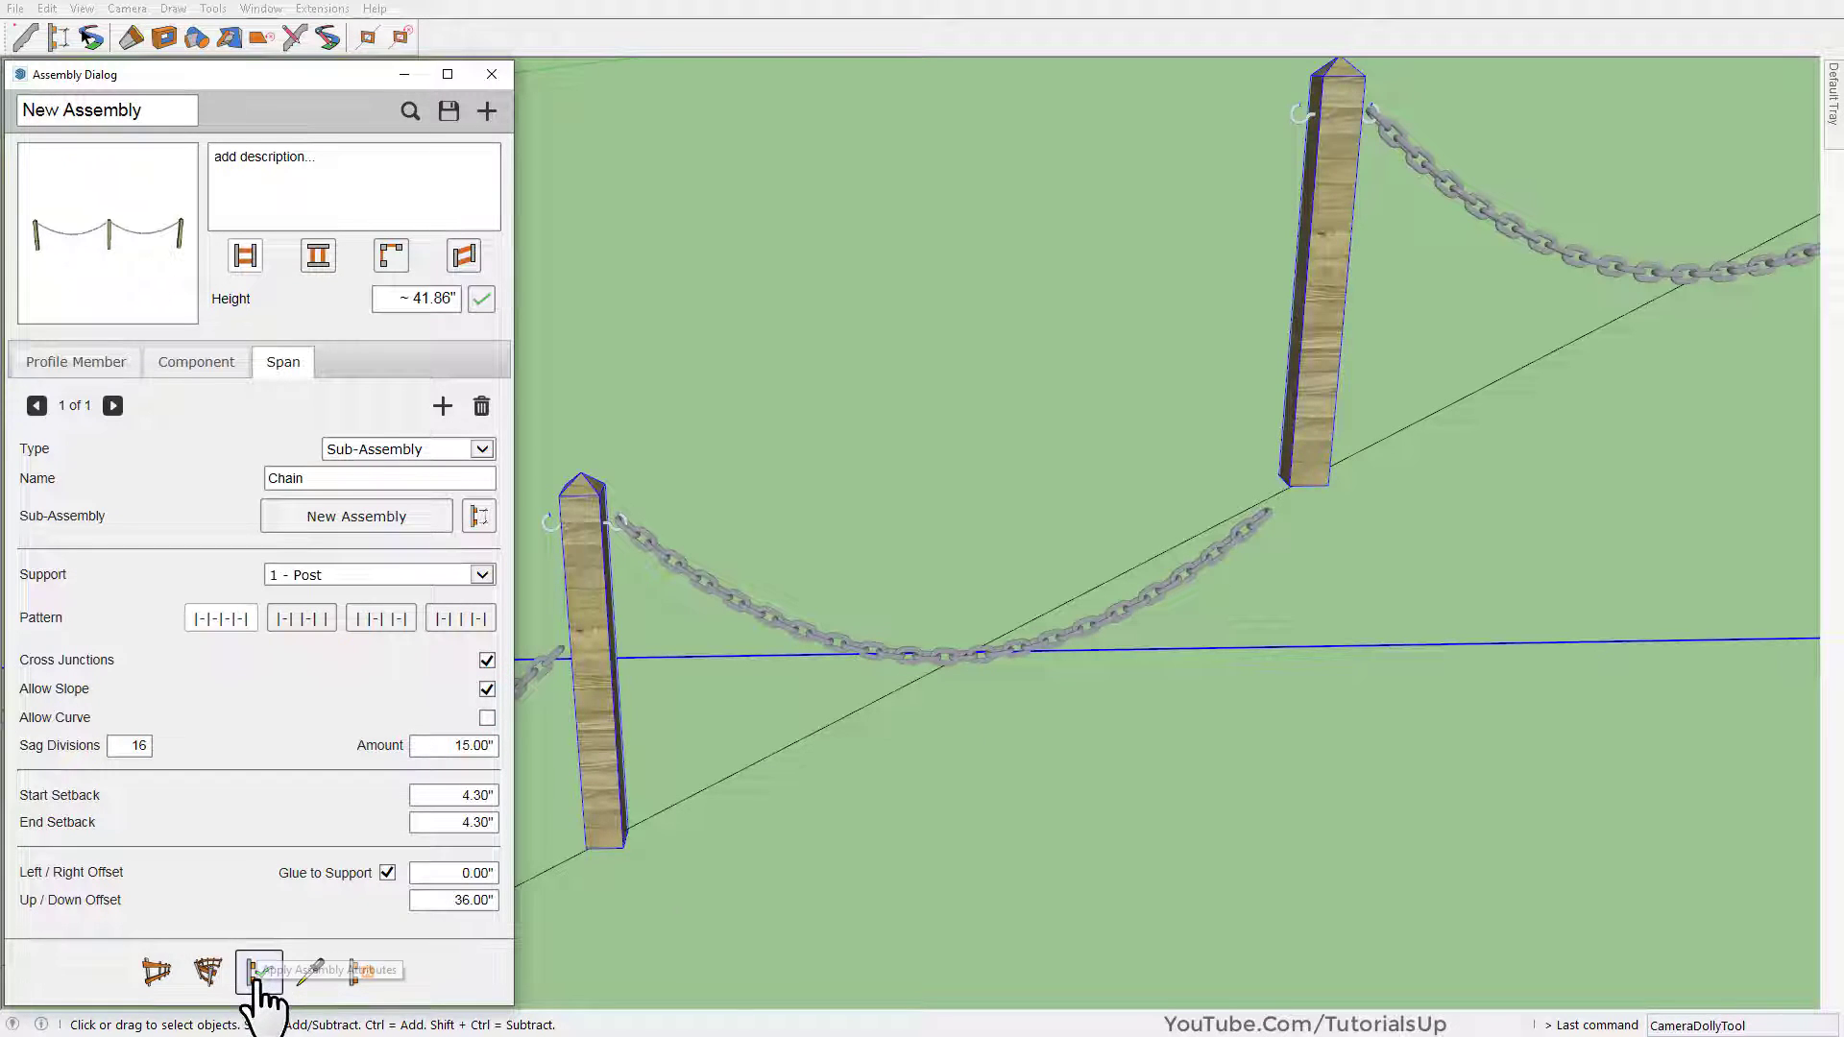
pyautogui.scroll(-3, 1276, 638)
pyautogui.scroll(-4, 1283, 630)
pyautogui.moveTo(1284, 630)
pyautogui.mouseDown(button='middle')
pyautogui.moveTo(1243, 727)
pyautogui.moveTo(1309, 626)
pyautogui.mouseUp(button='middle')
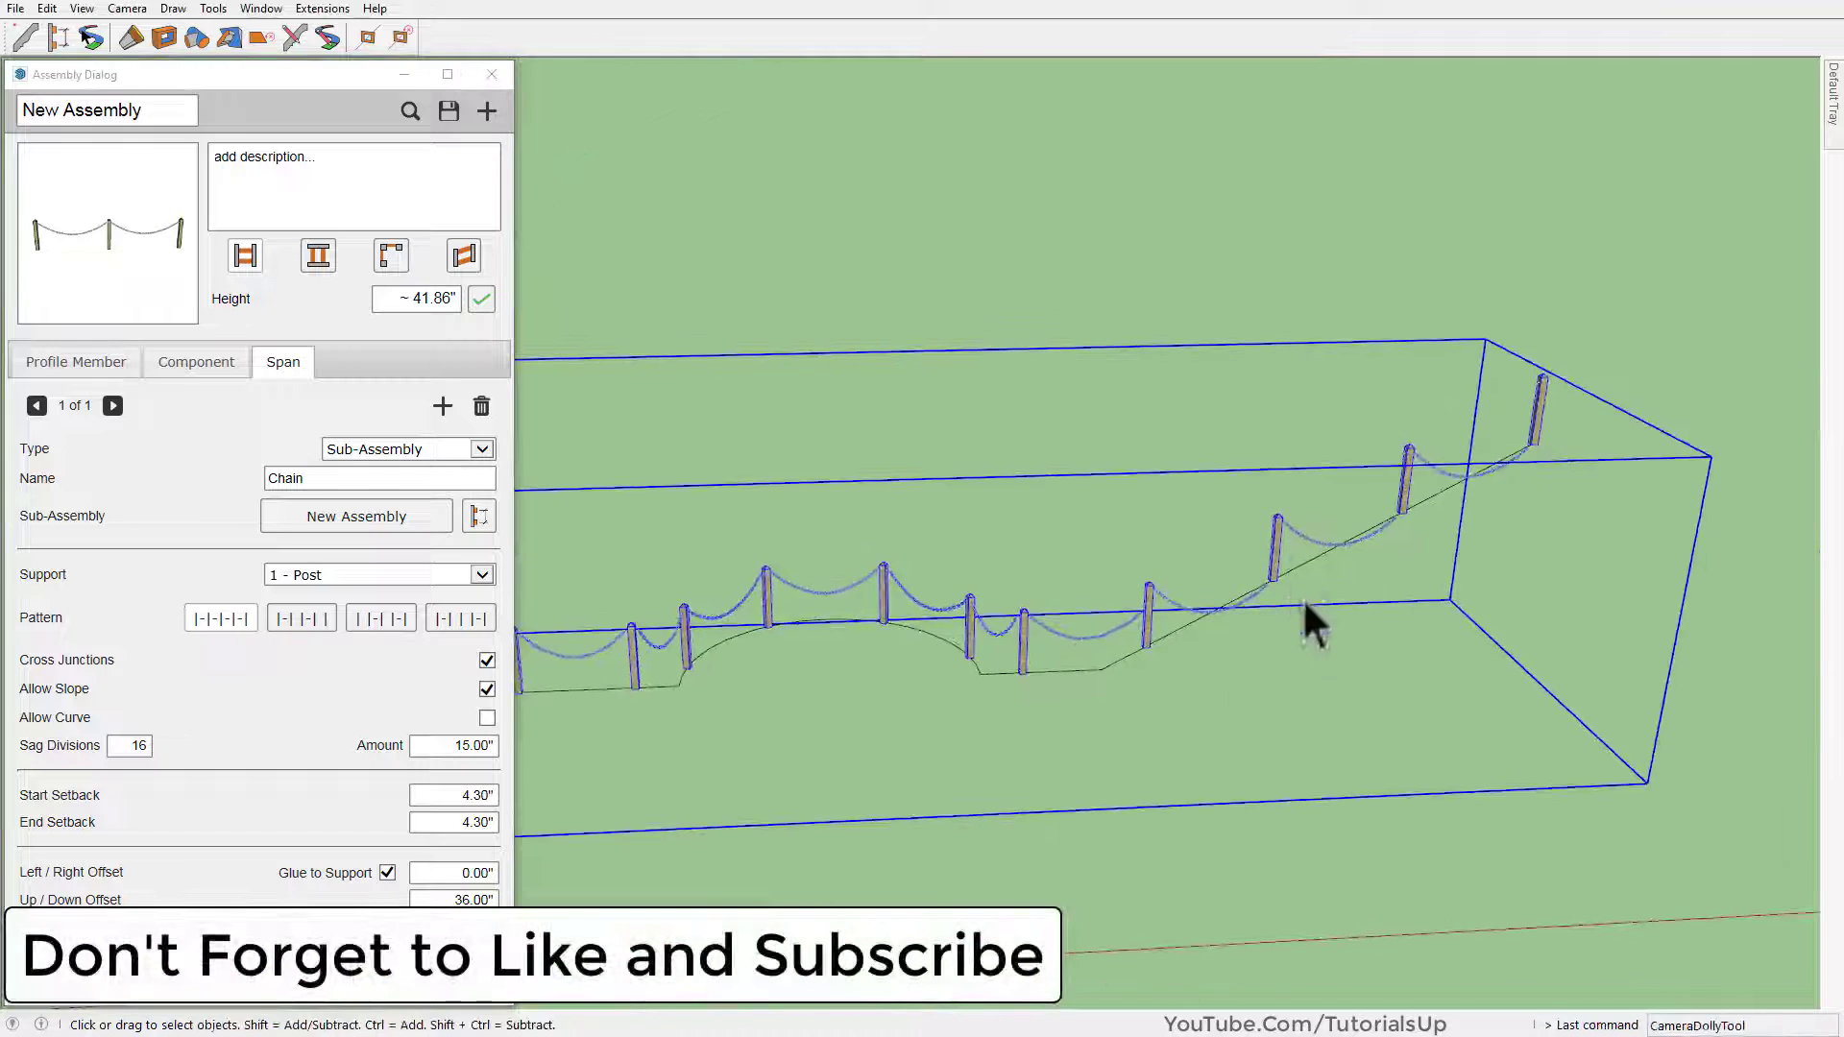
pyautogui.scroll(3, 1300, 588)
pyautogui.scroll(2, 1300, 589)
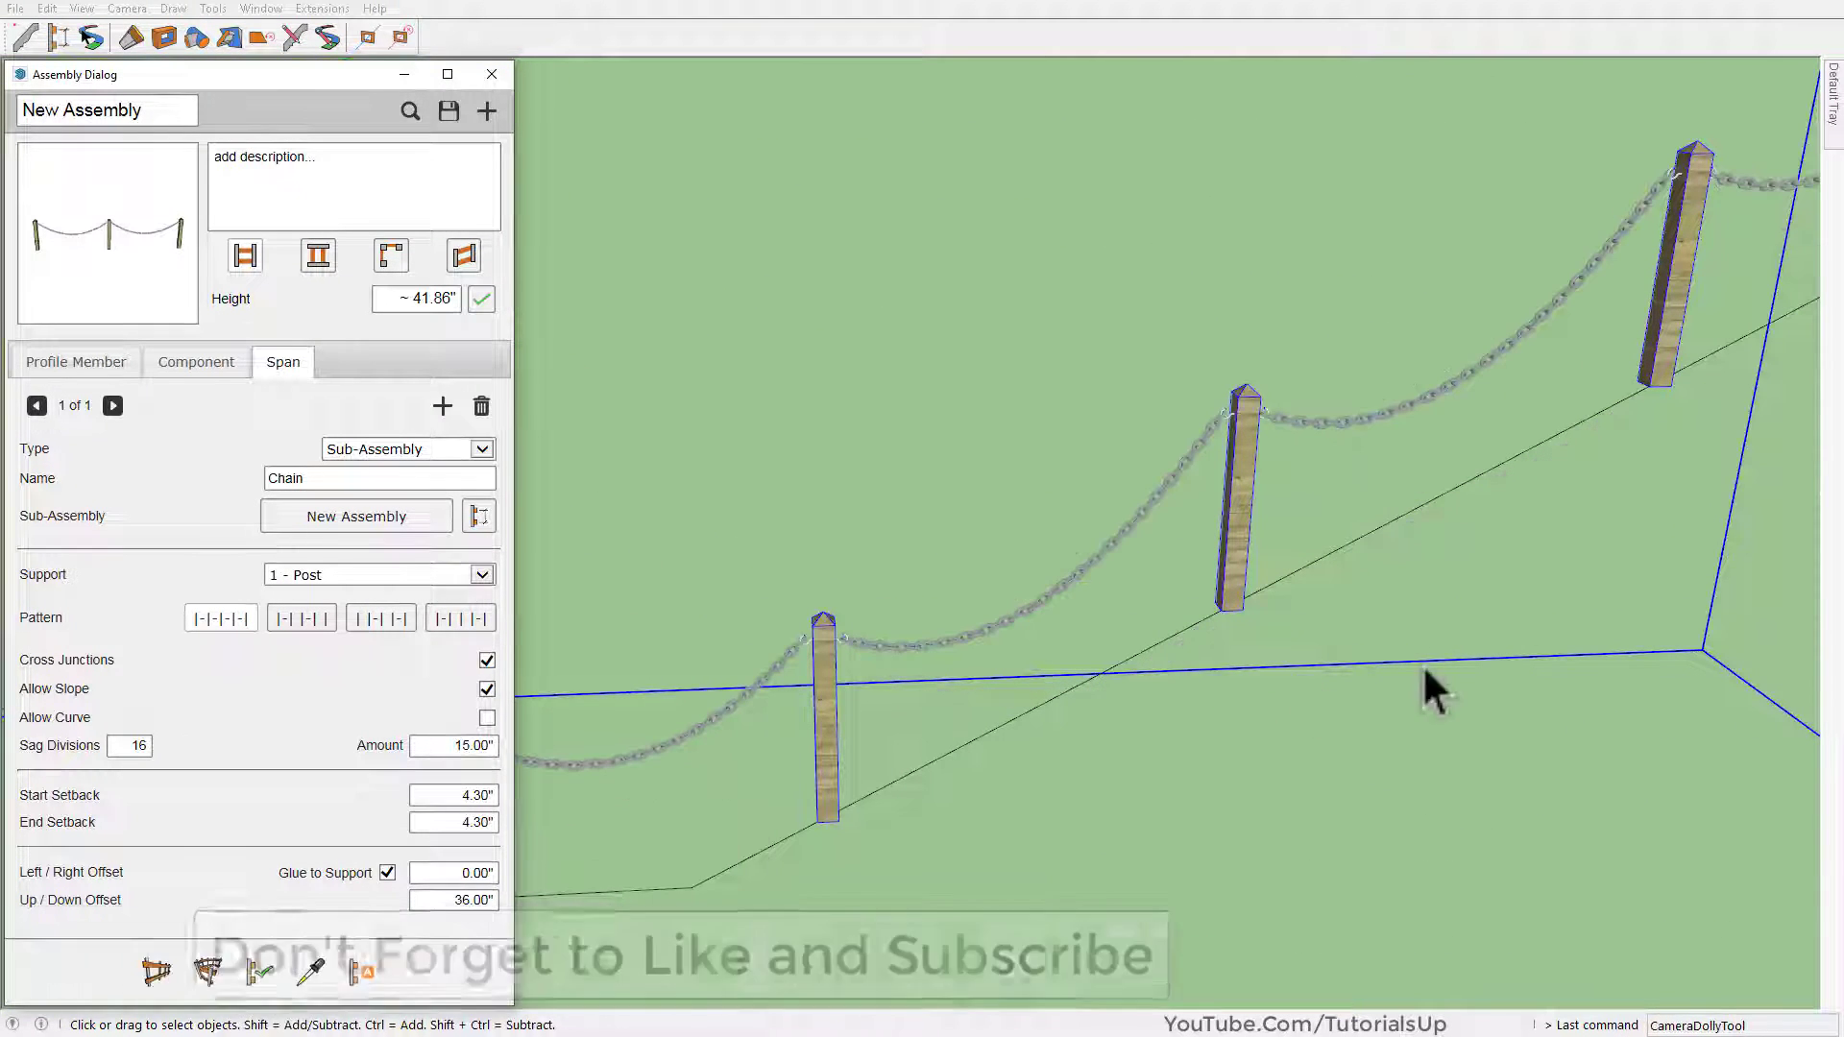
pyautogui.click(1457, 691)
pyautogui.scroll(-10, 1383, 596)
pyautogui.scroll(2, 701, 547)
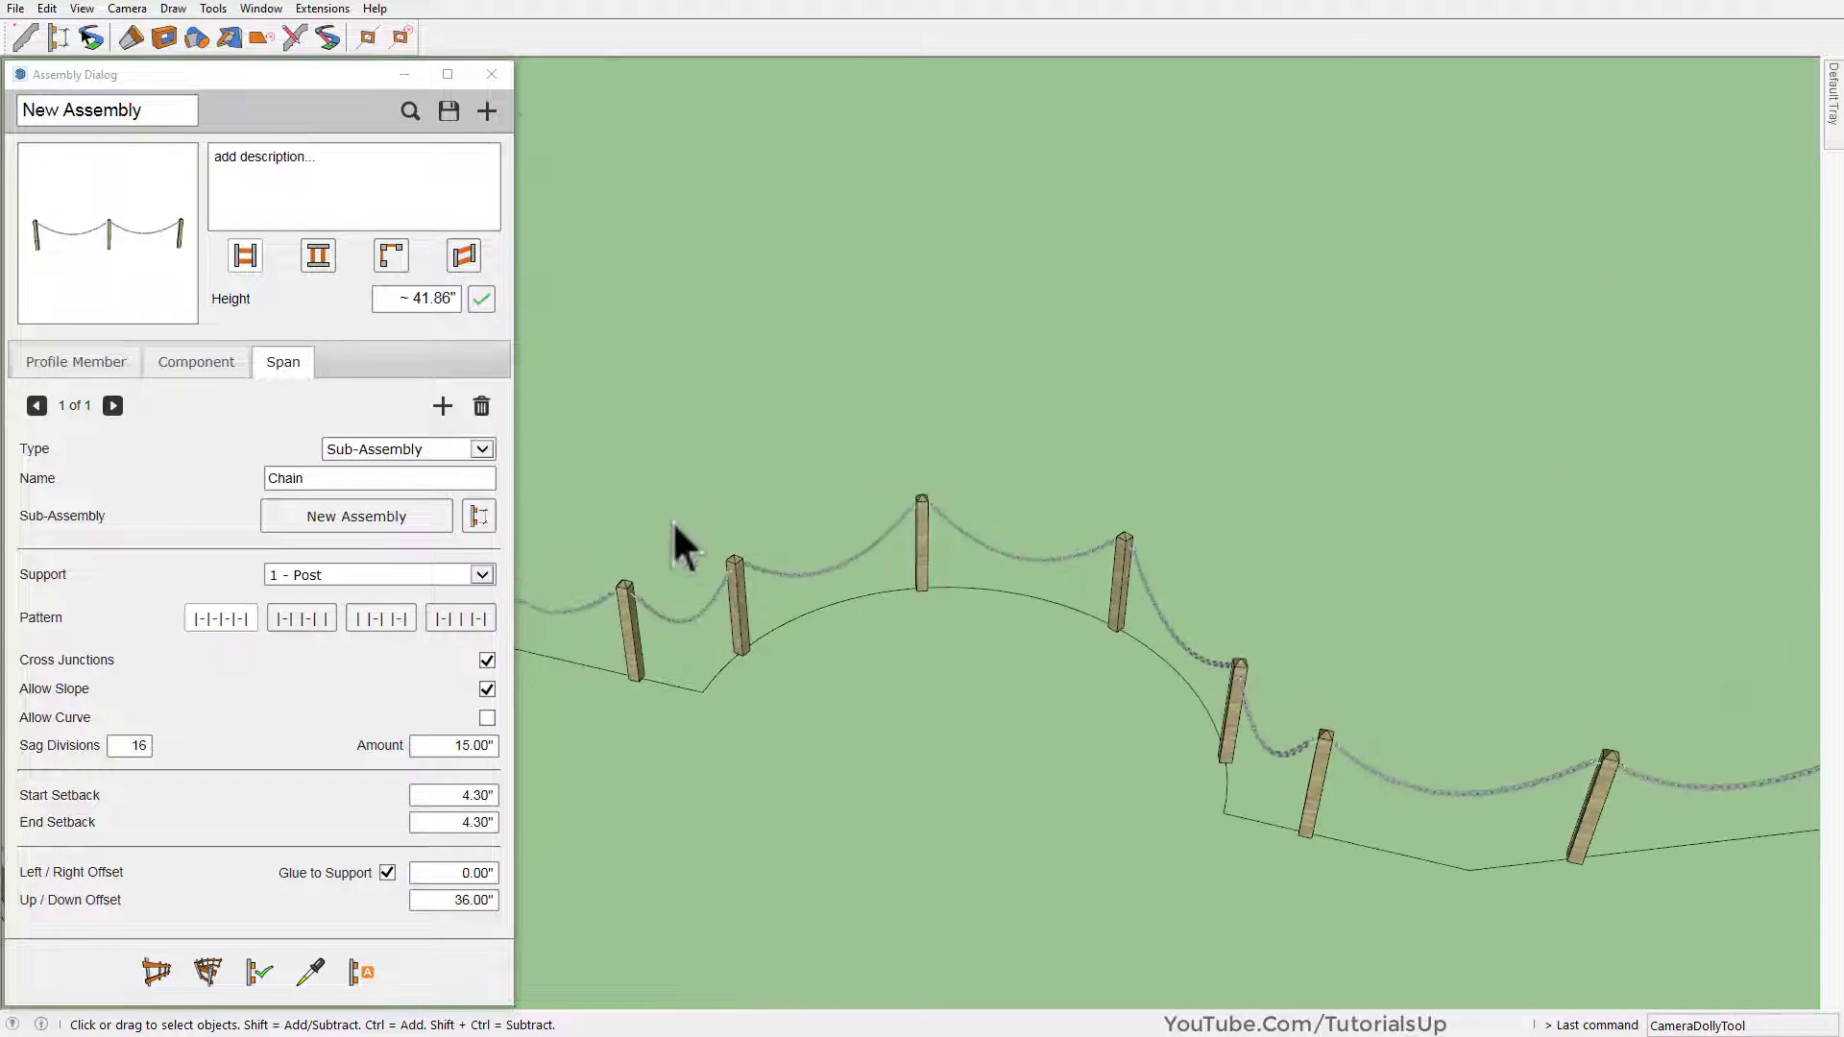
pyautogui.scroll(5, 576, 566)
pyautogui.scroll(-2, 1057, 466)
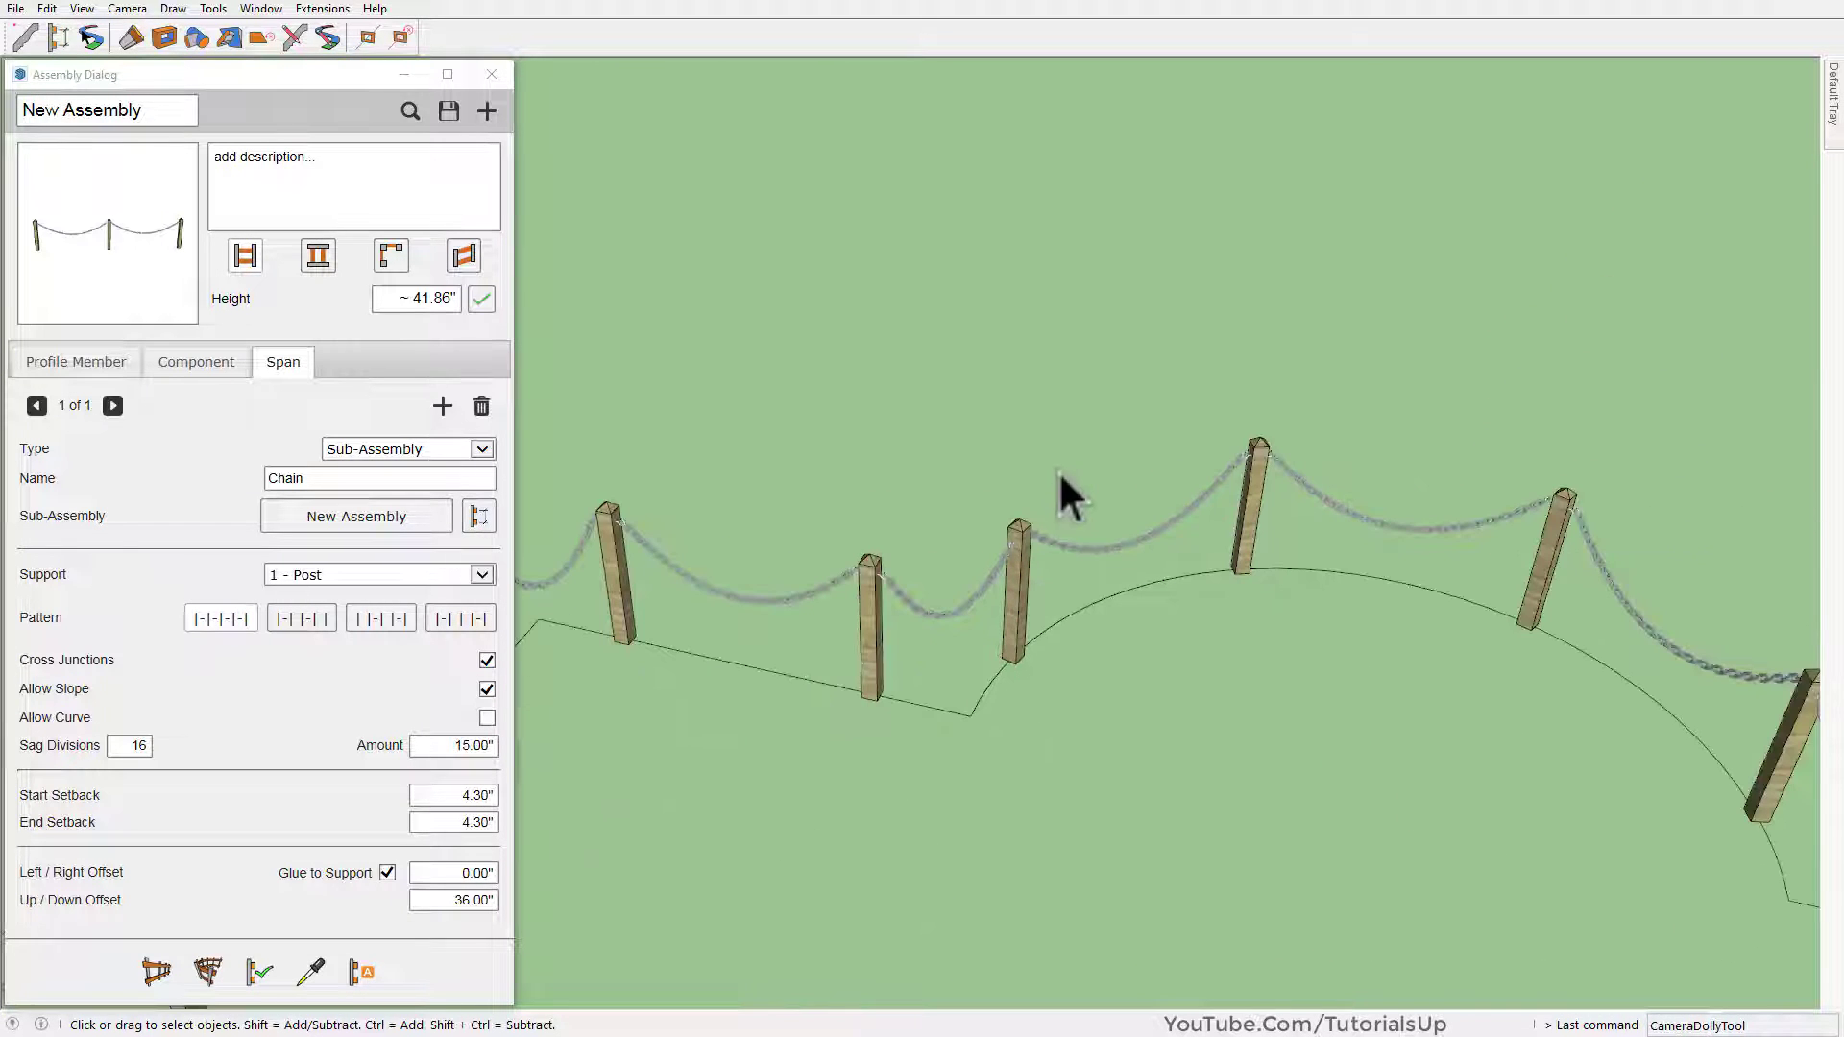
pyautogui.click(490, 510)
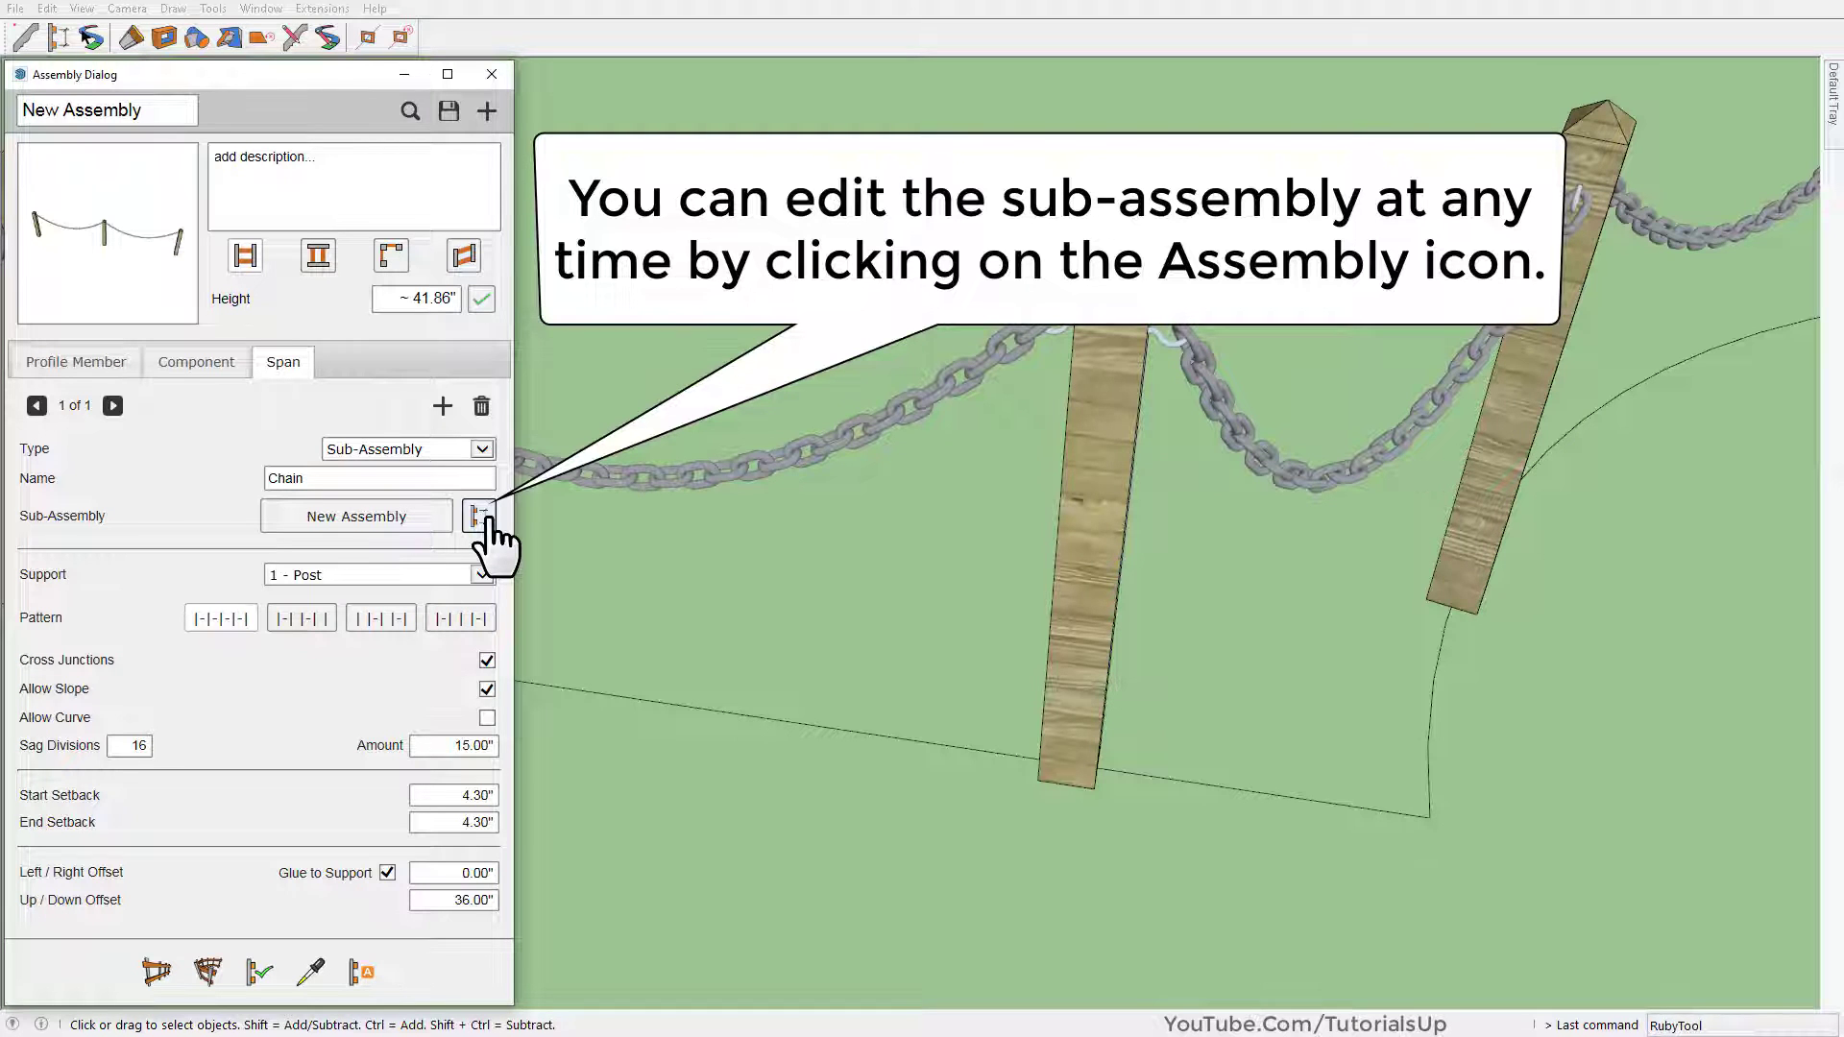
# Open the Chain sub-assembly for editing and set the Rotate 90 link spacing to 3.50"
pyautogui.click(483, 516)
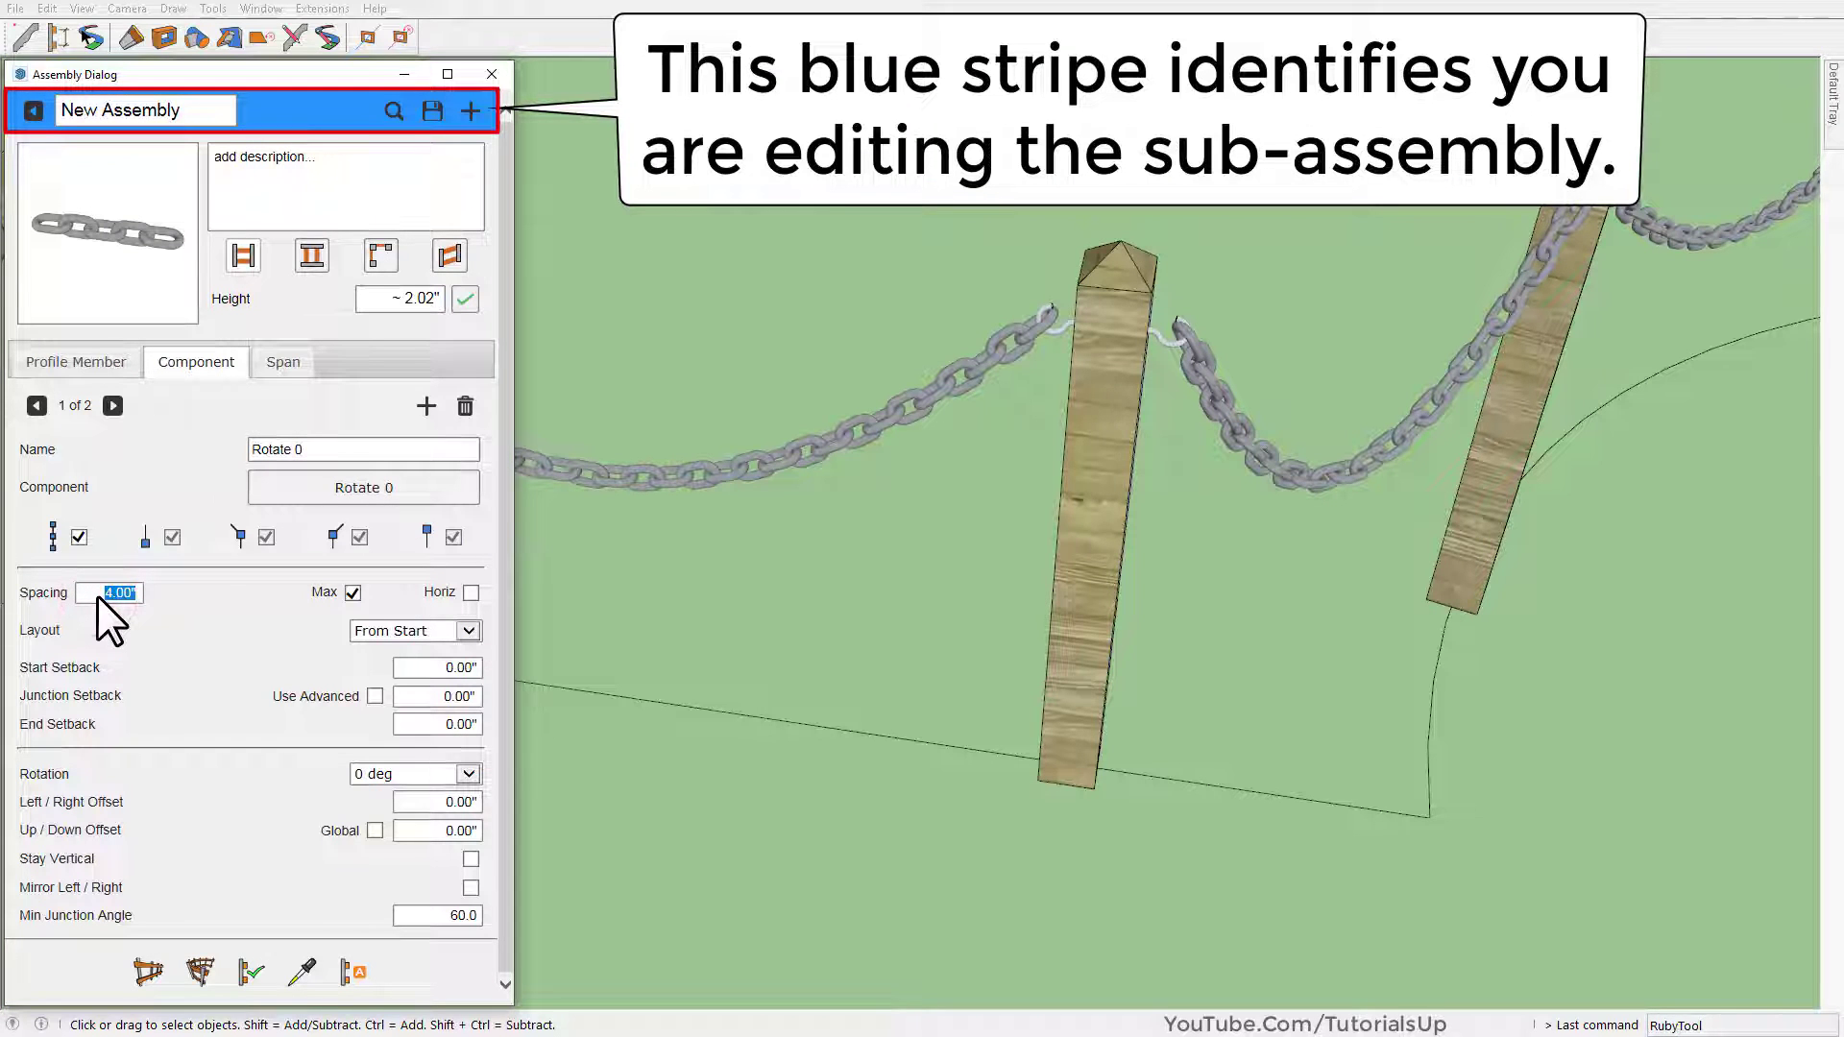
pyautogui.write('.5')
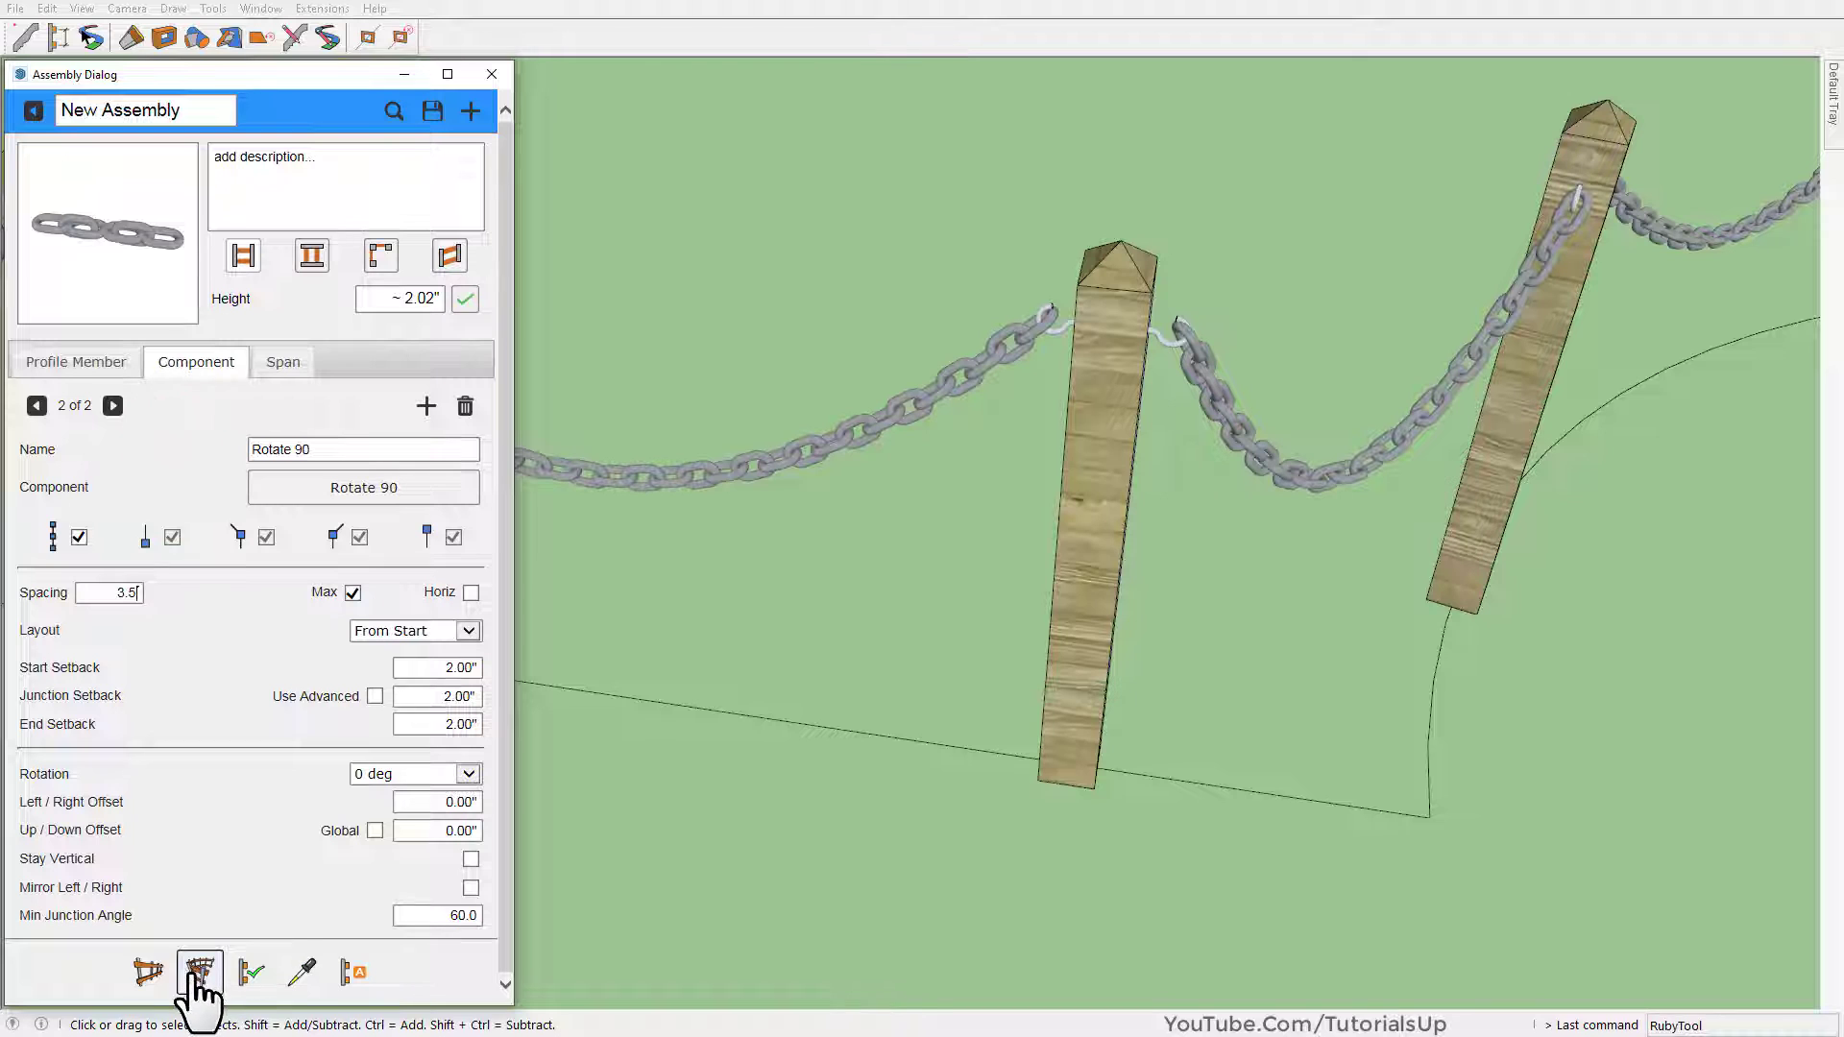
pyautogui.scroll(-3, 822, 507)
# Draw a short straight test chain on the ground and inspect its links
pyautogui.click(693, 764)
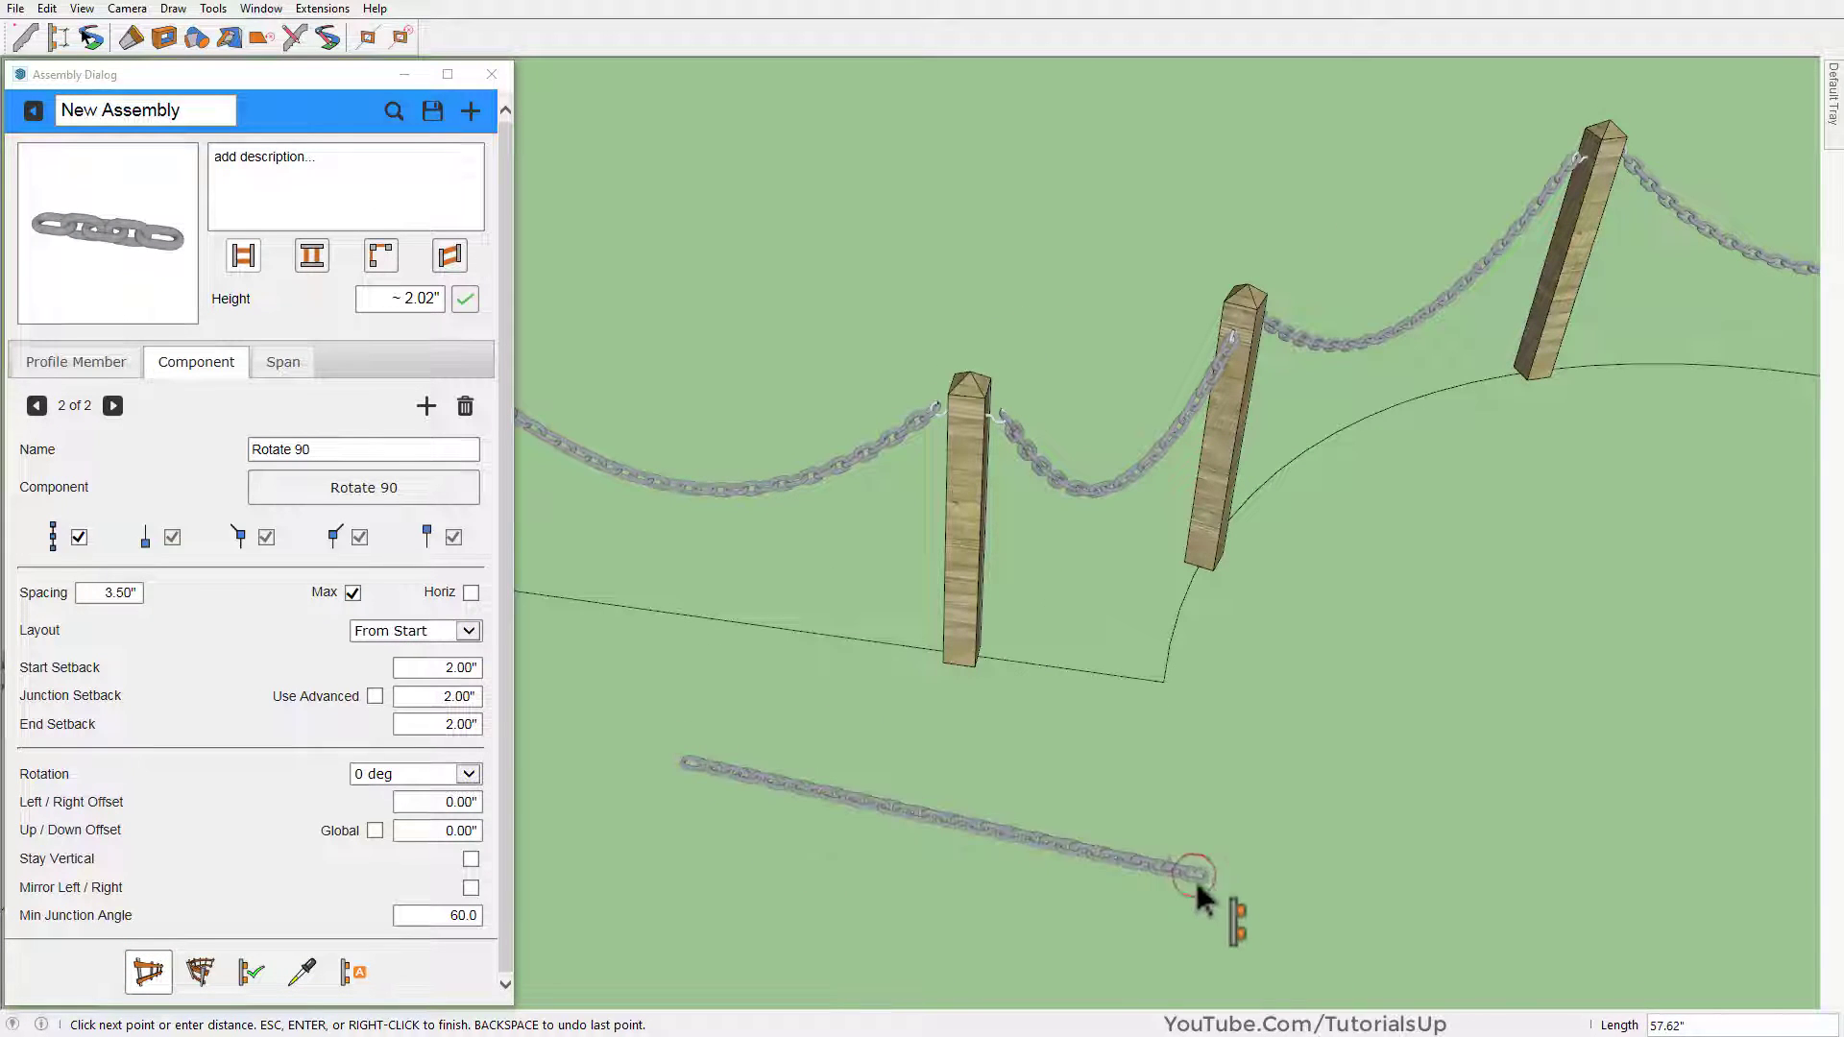
pyautogui.scroll(2, 900, 862)
pyautogui.scroll(2, 901, 863)
pyautogui.scroll(2, 835, 755)
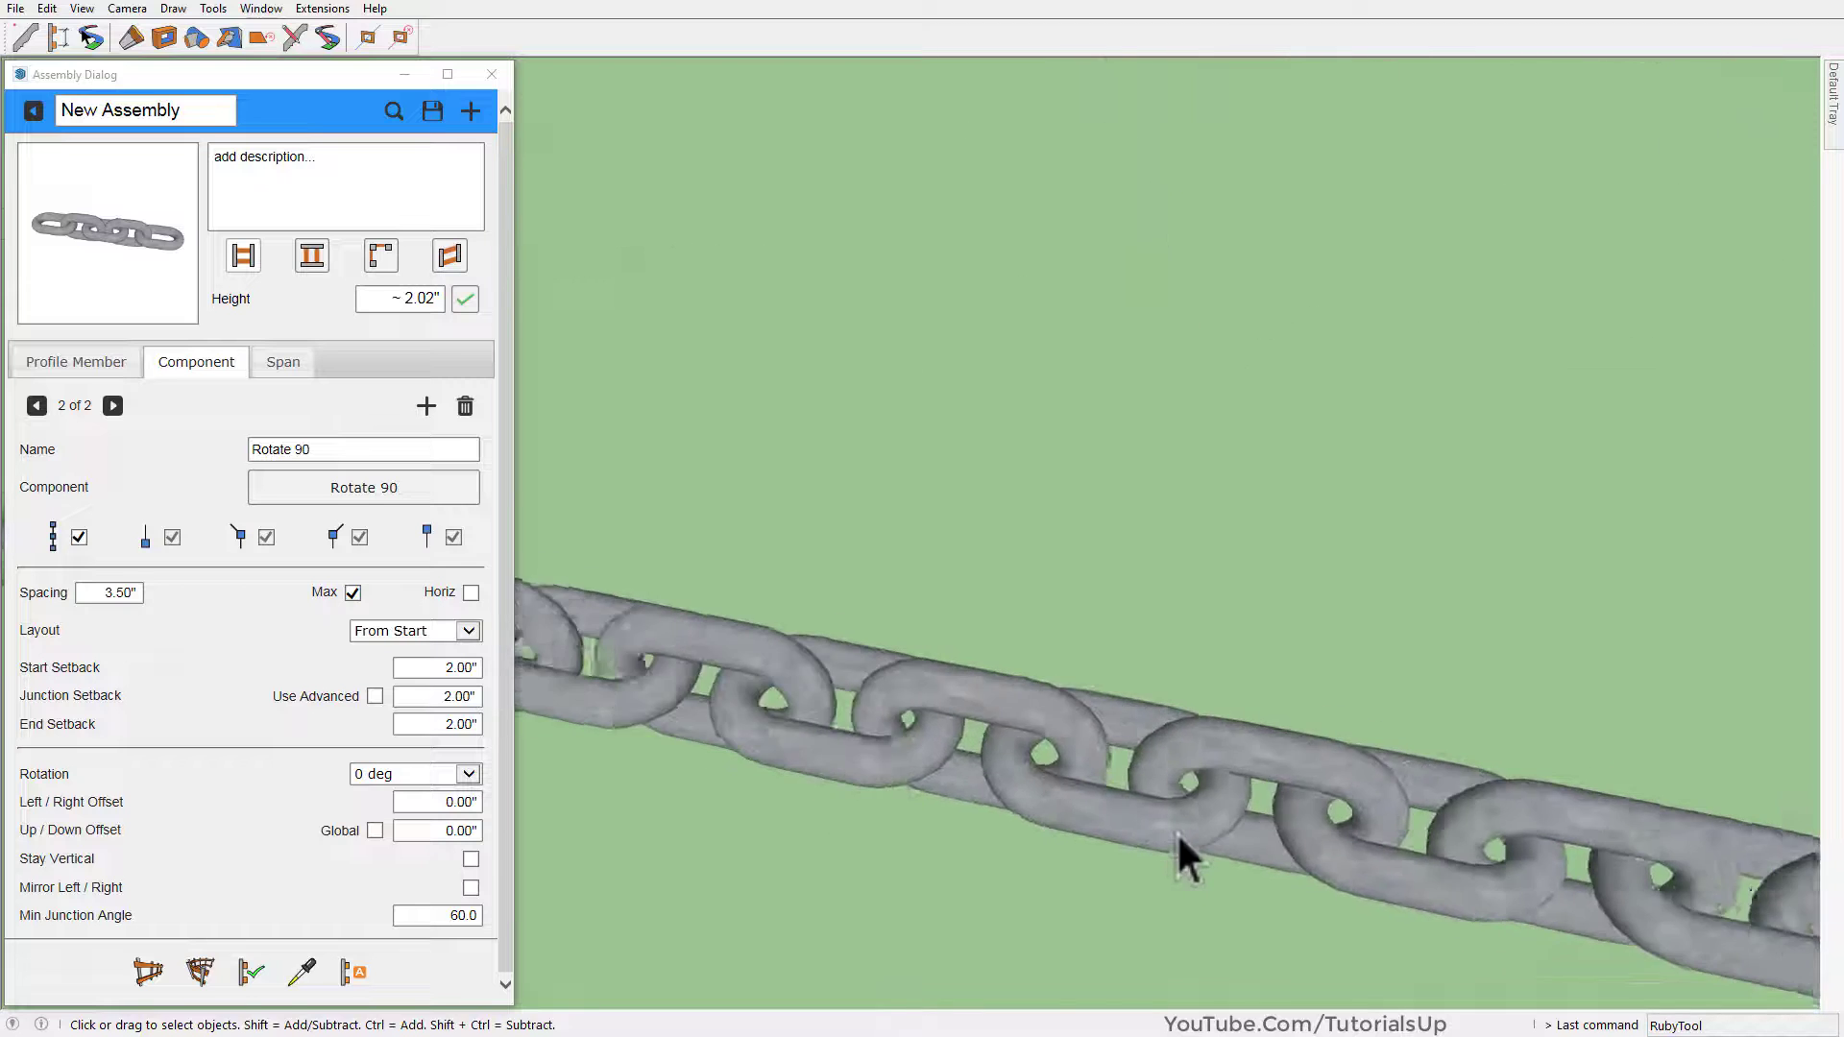
pyautogui.keyDown('shift'); pyautogui.moveTo(1177, 831); pyautogui.dragTo(1066, 261, button='middle'); pyautogui.keyUp('shift')
pyautogui.scroll(-3, 1066, 262)
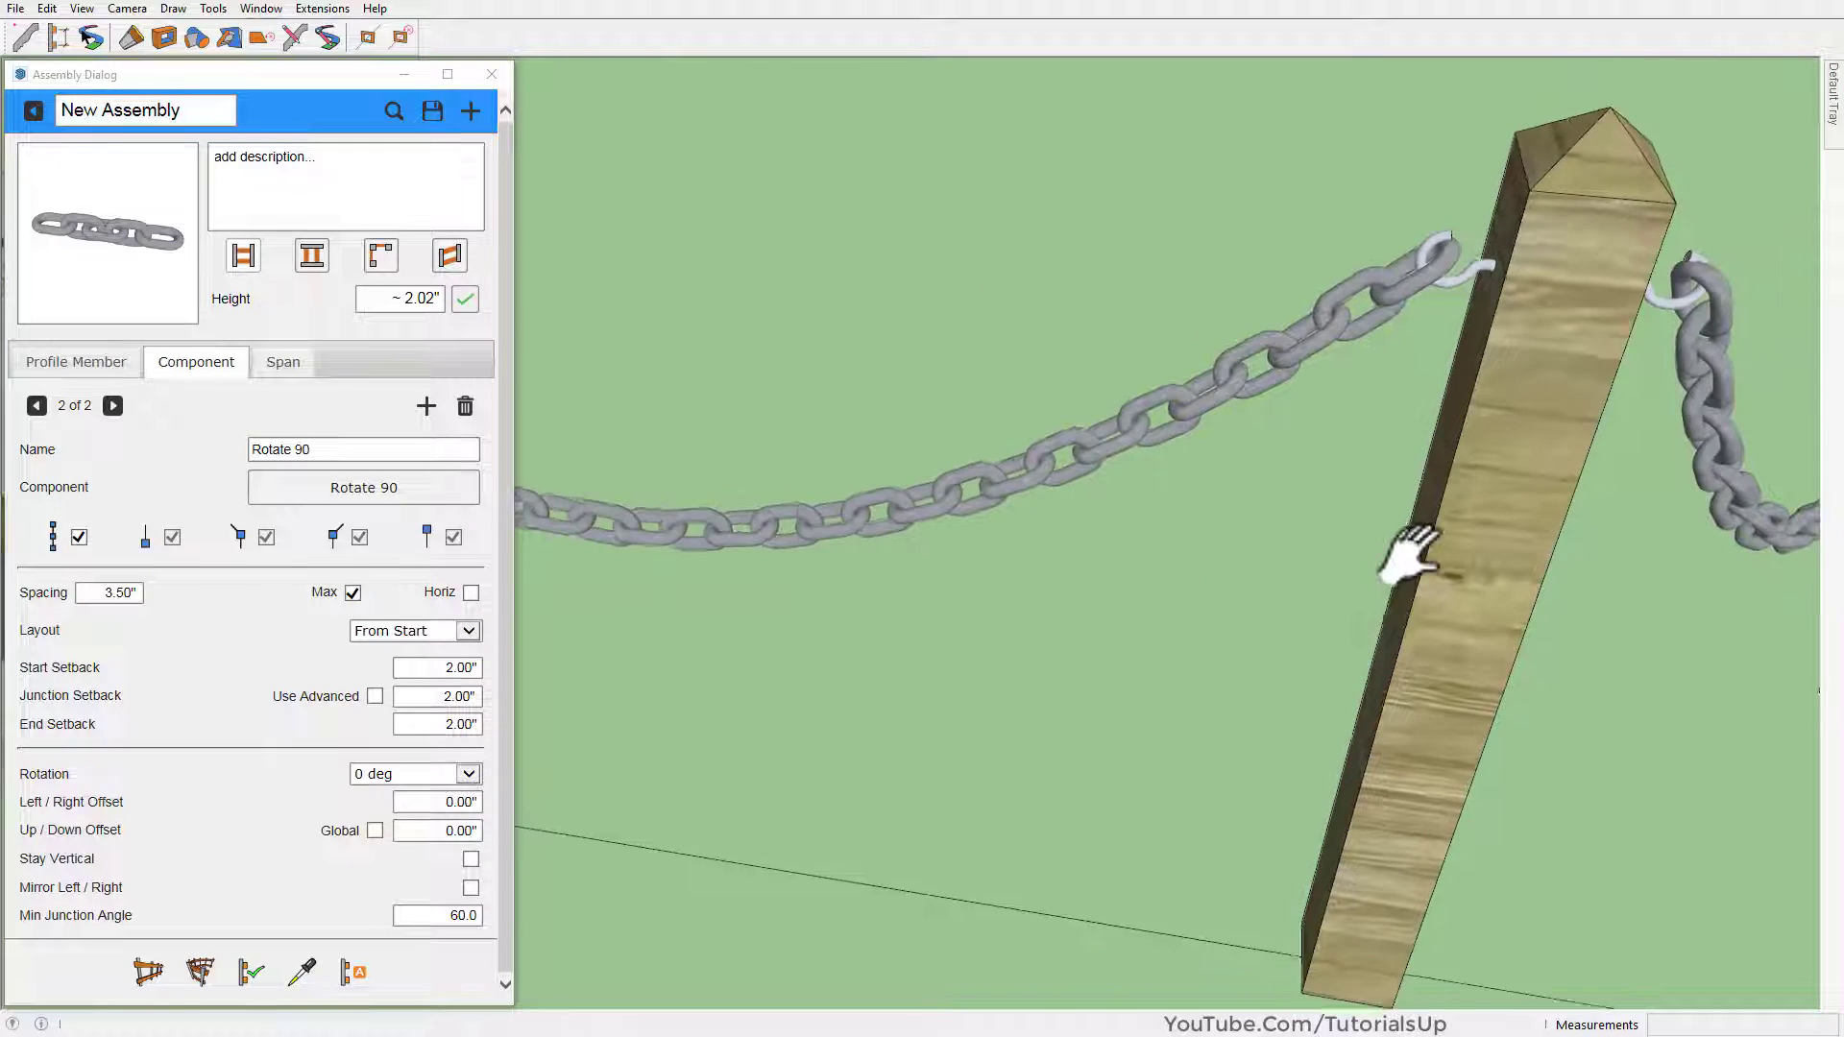
pyautogui.keyDown('shift'); pyautogui.moveTo(1408, 547); pyautogui.dragTo(1426, 604, button='middle'); pyautogui.keyUp('shift')
pyautogui.scroll(-1, 1426, 605)
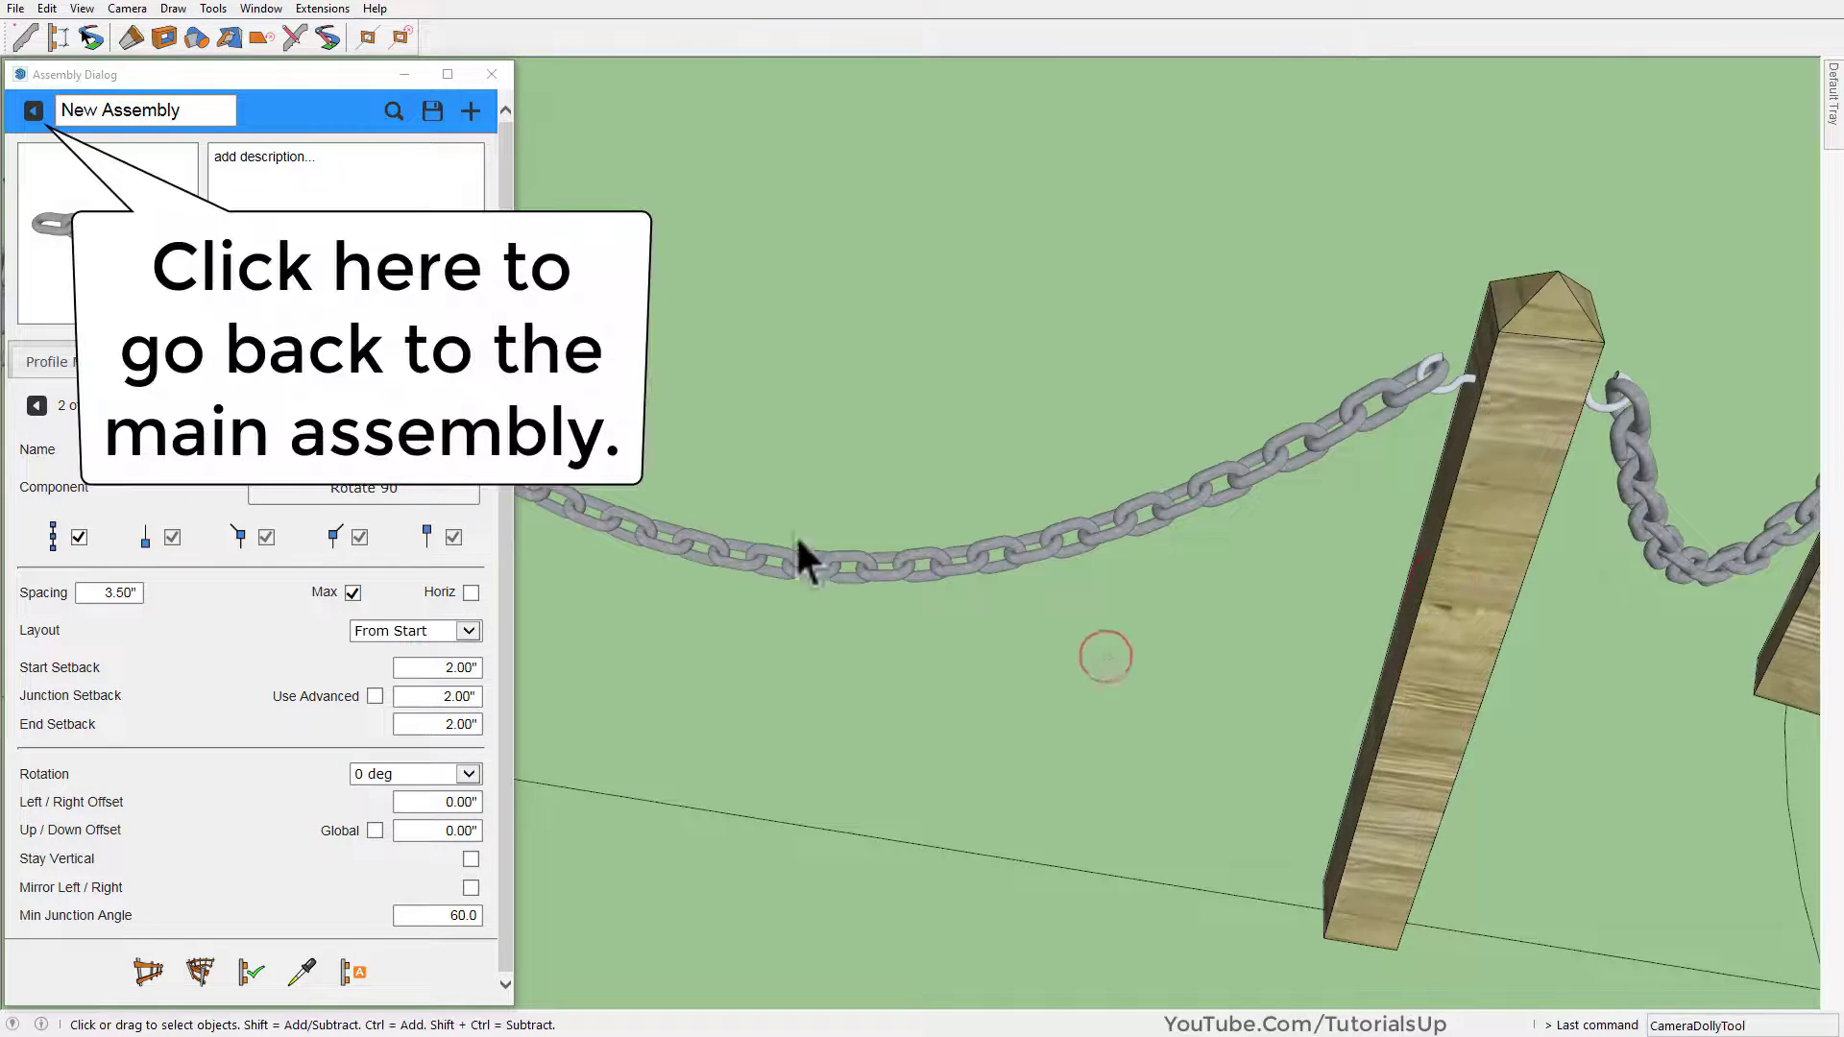
# Return to the main fence assembly and apply the revised chain to all spans
pyautogui.click(31, 110)
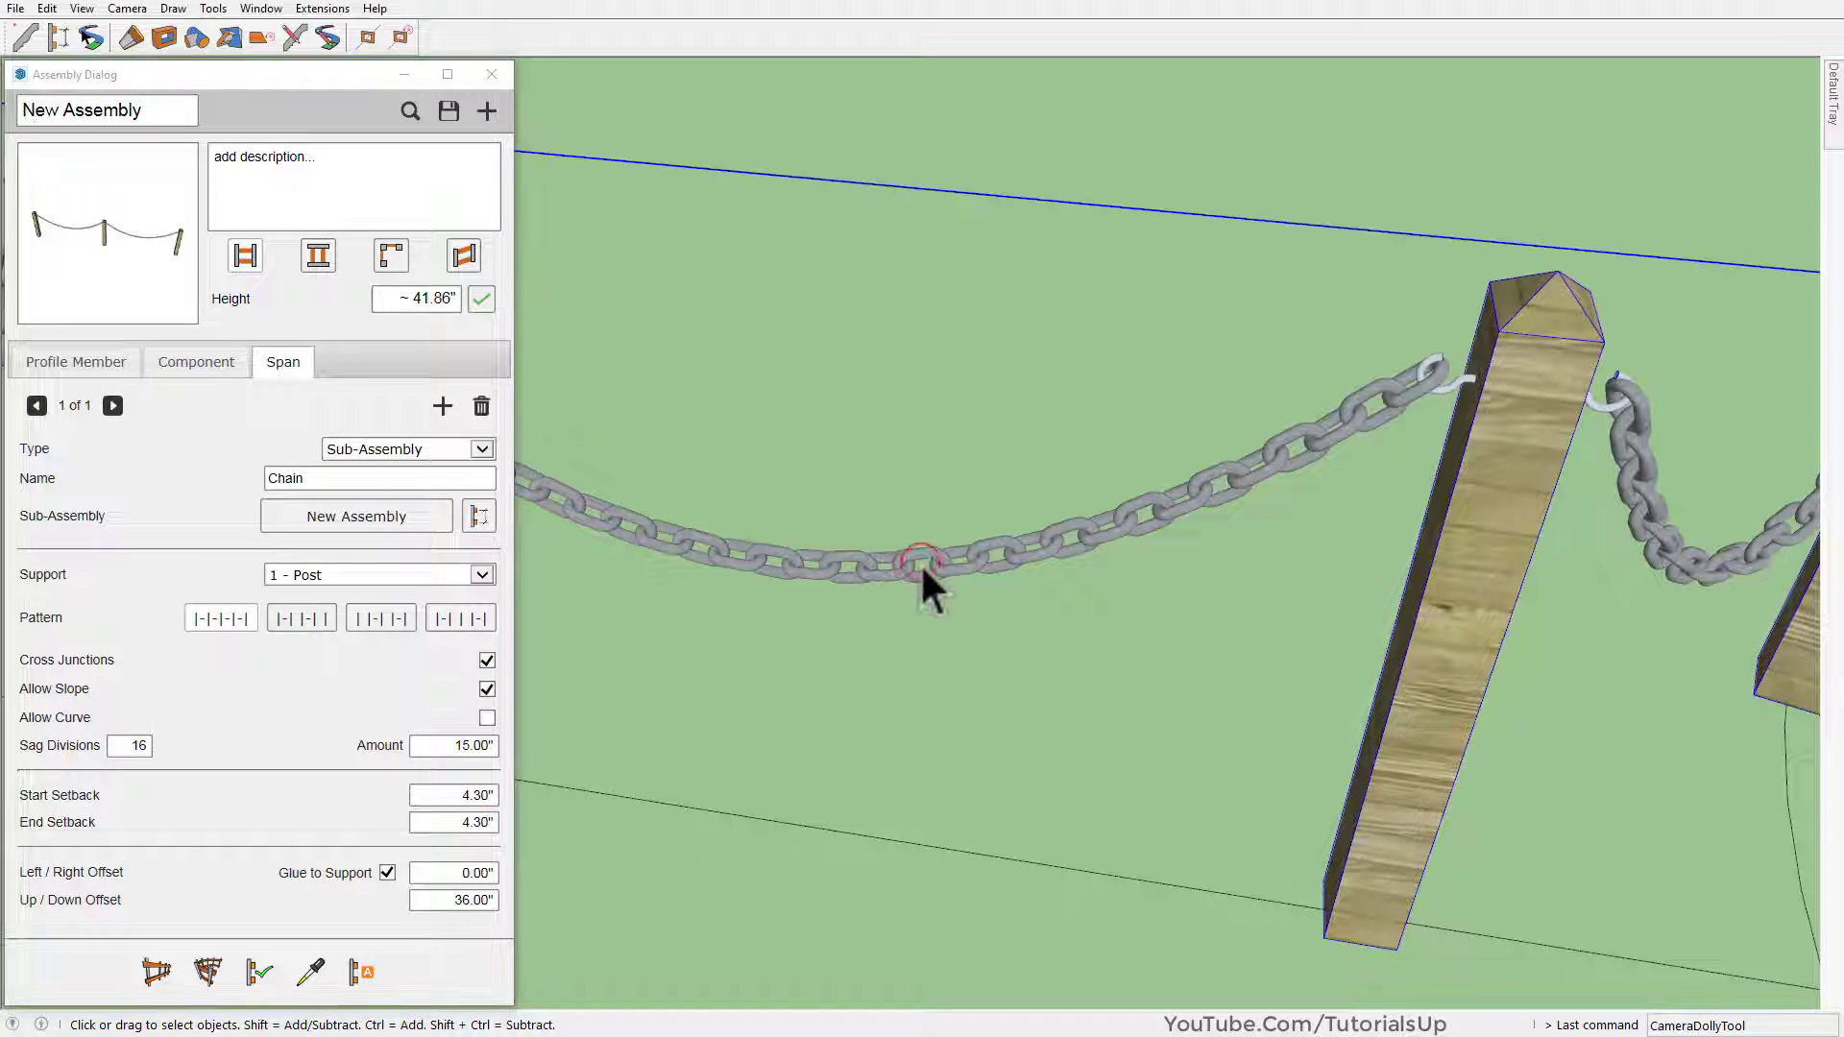
pyautogui.scroll(2, 1327, 444)
pyautogui.scroll(3, 1305, 447)
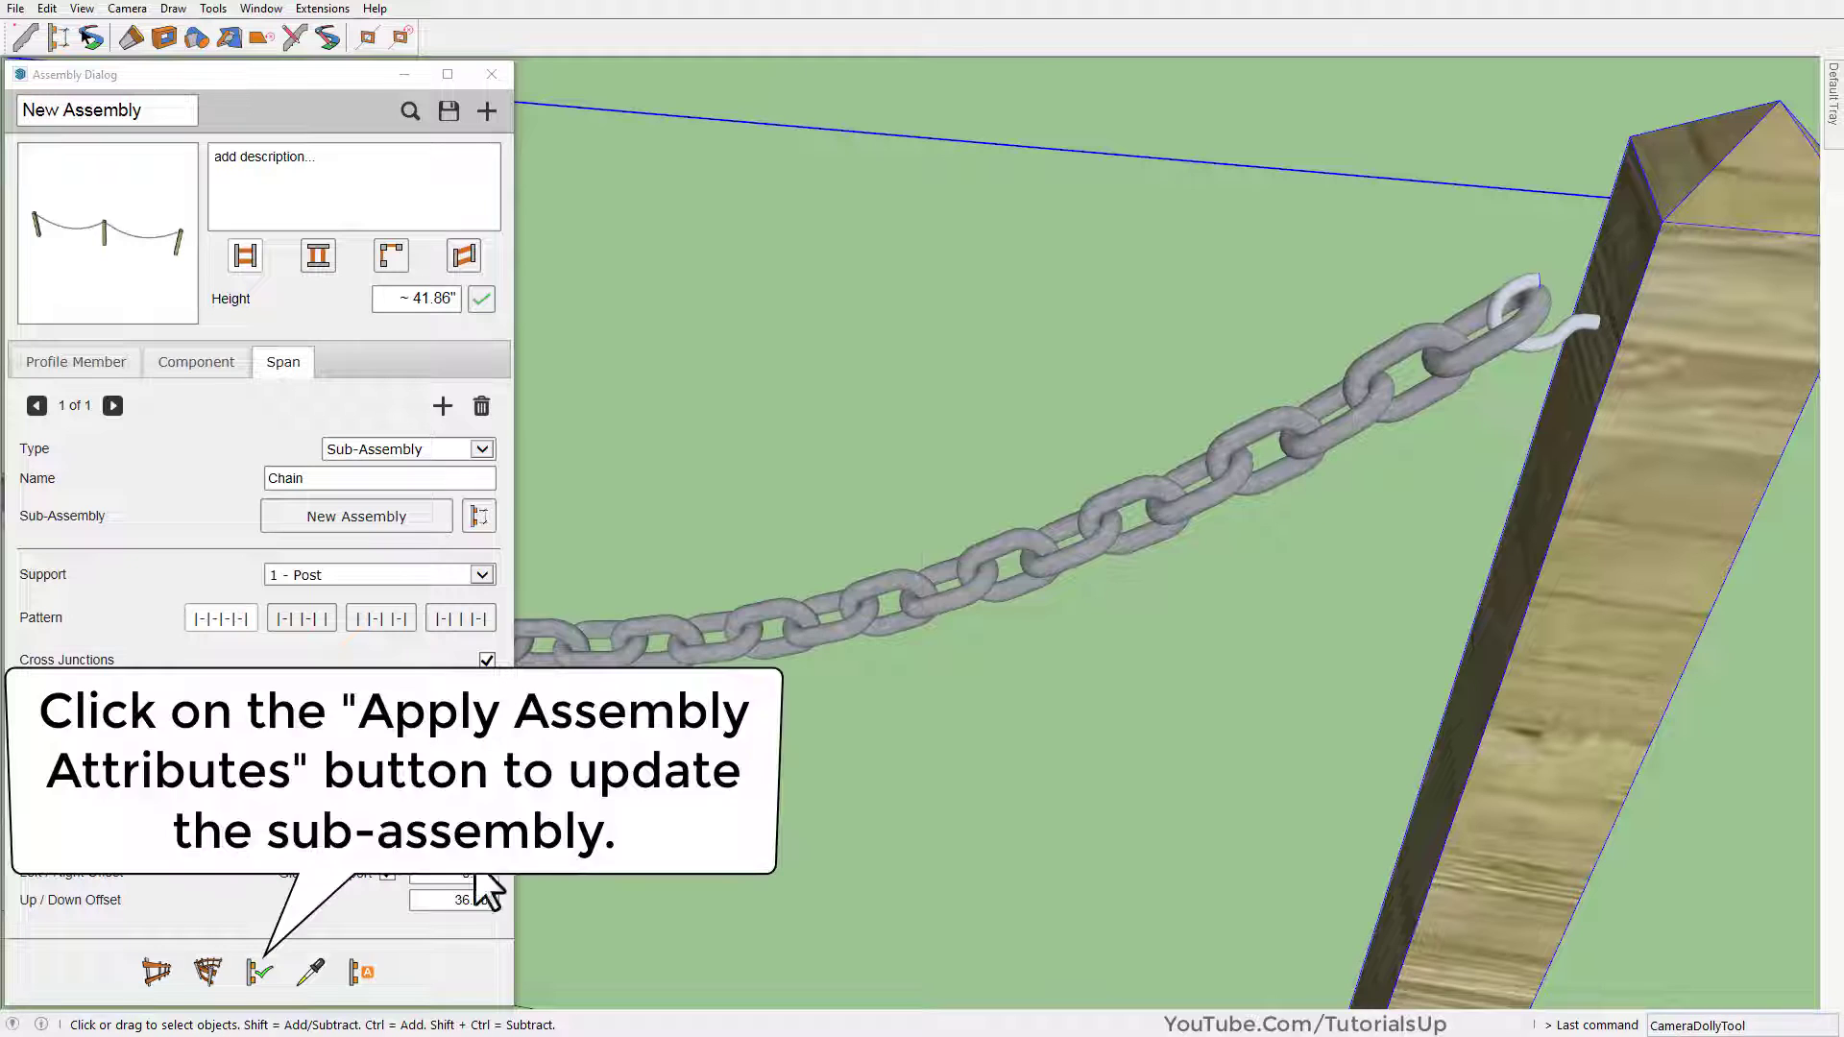
pyautogui.click(255, 975)
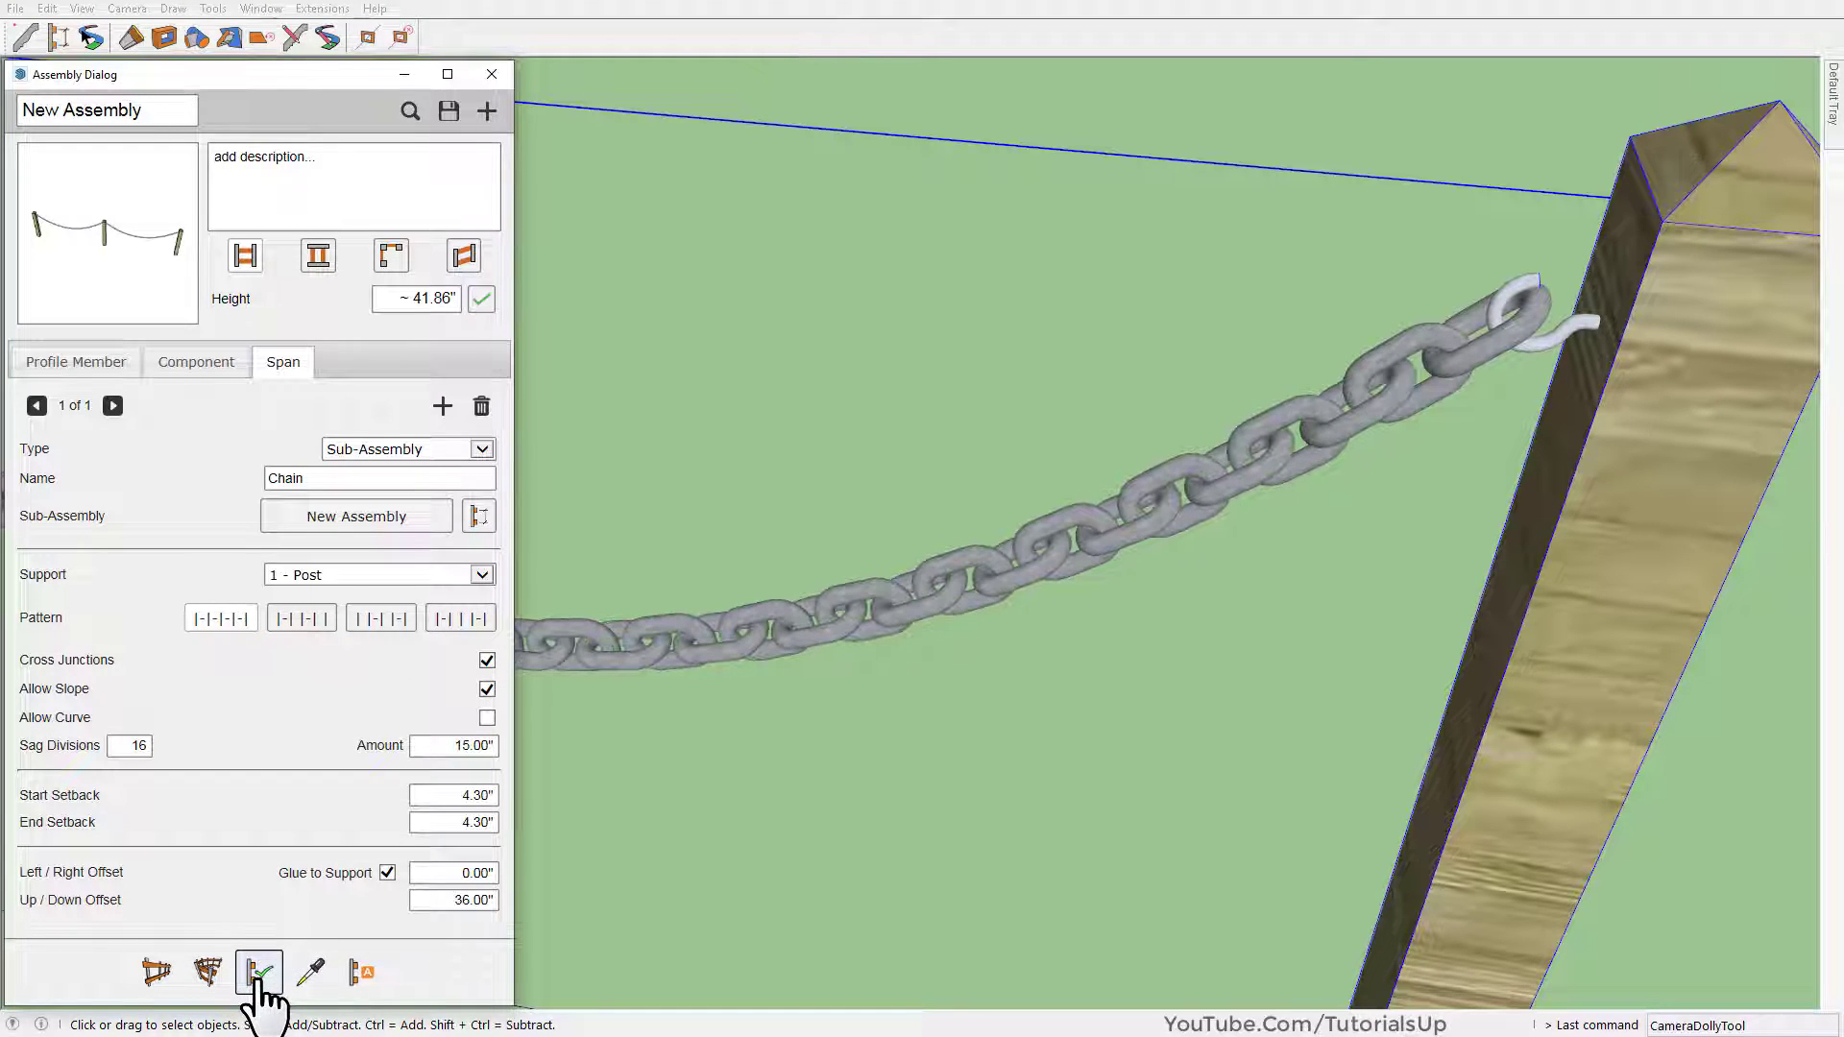
# Orbit and zoom out to review the rebuilt chain spans along the fence
pyautogui.moveTo(989, 587); pyautogui.dragTo(1035, 560, button='middle')
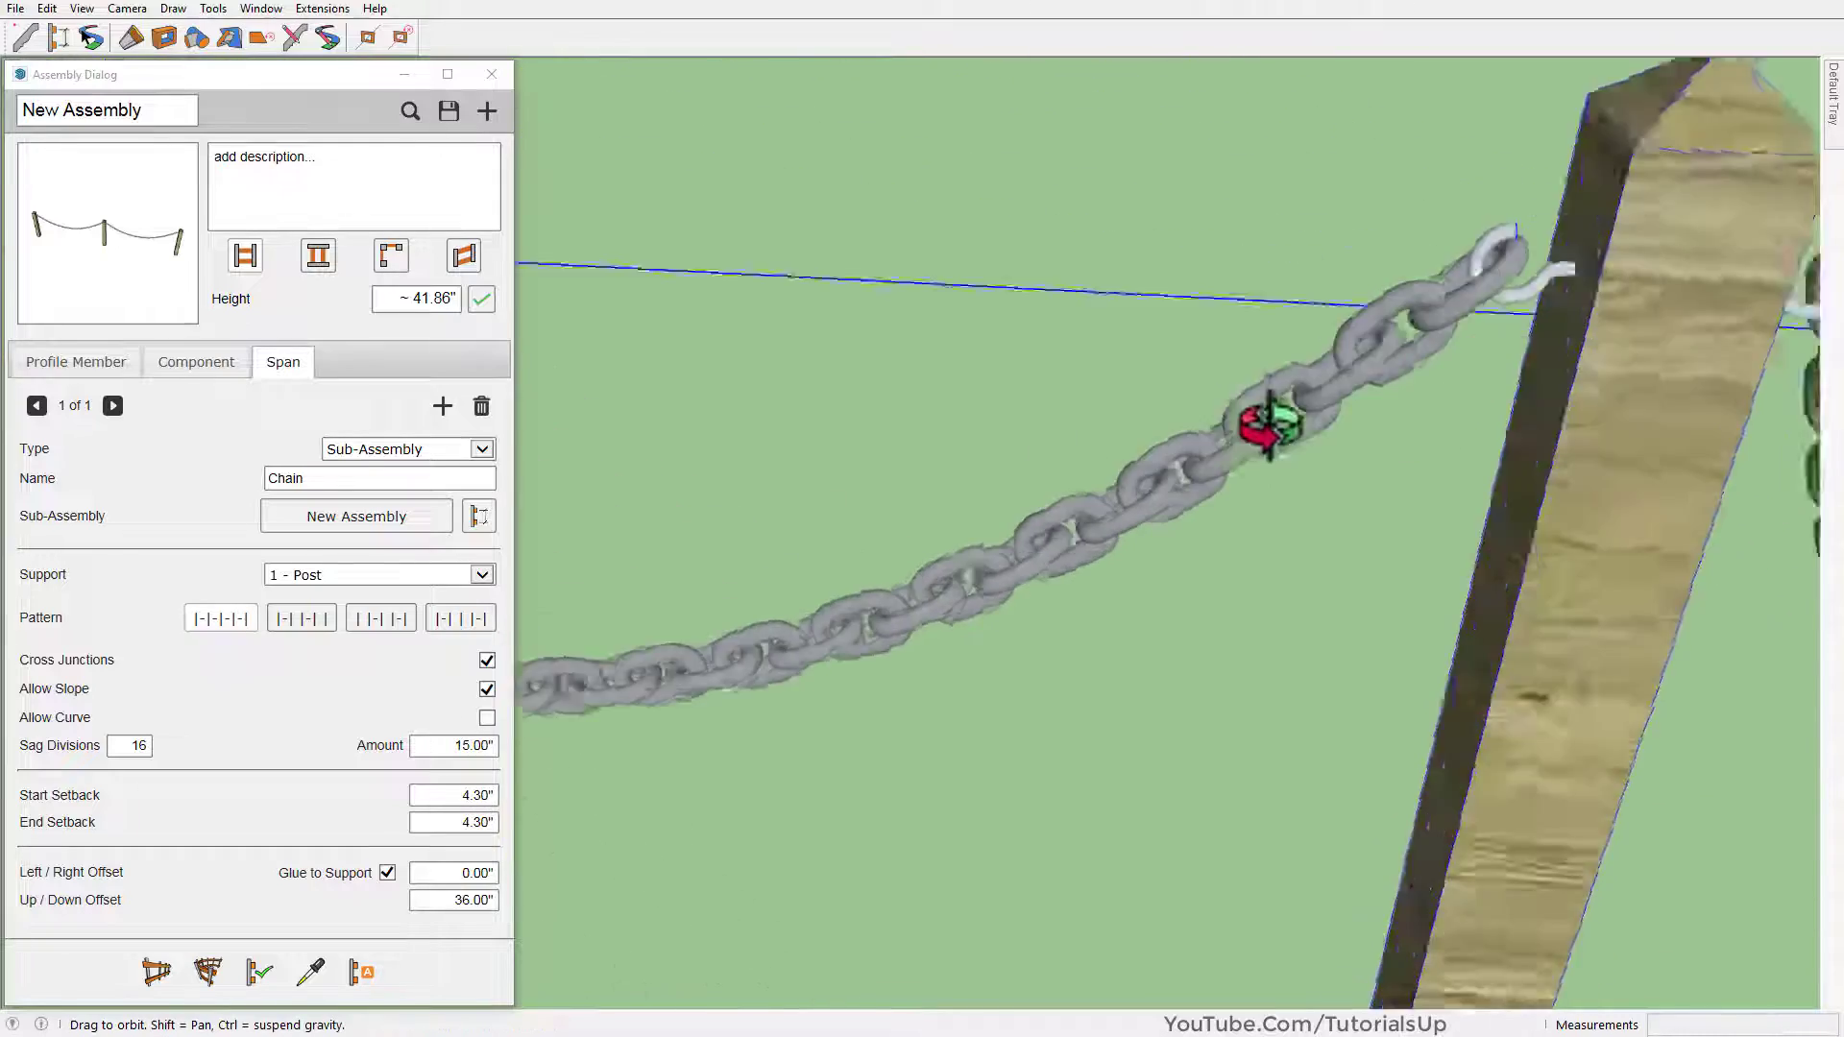
pyautogui.scroll(-3, 1034, 556)
pyautogui.scroll(-3, 1034, 556)
pyautogui.scroll(-3, 1034, 556)
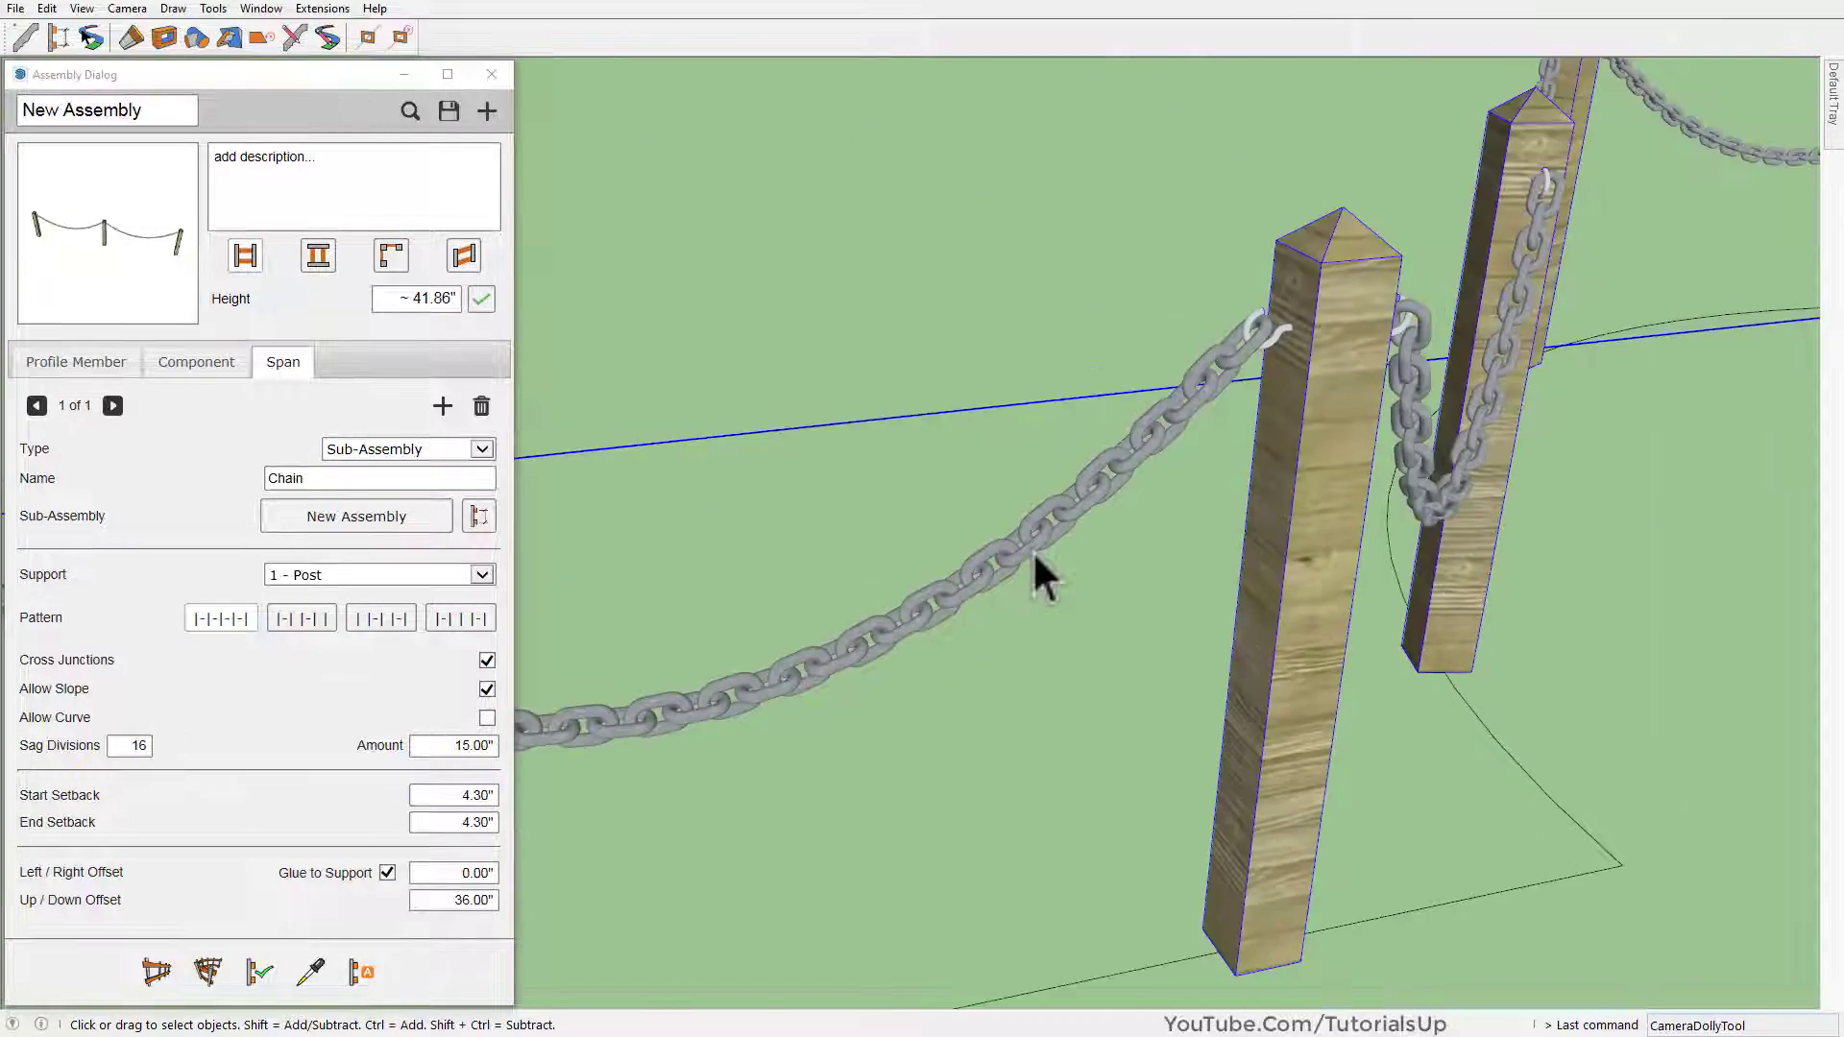
pyautogui.moveTo(1037, 576)
pyautogui.mouseDown(button='middle')
pyautogui.moveTo(1139, 531)
pyautogui.moveTo(1085, 509)
pyautogui.mouseUp(button='middle')
pyautogui.scroll(-3, 1148, 527)
pyautogui.scroll(-3, 1144, 546)
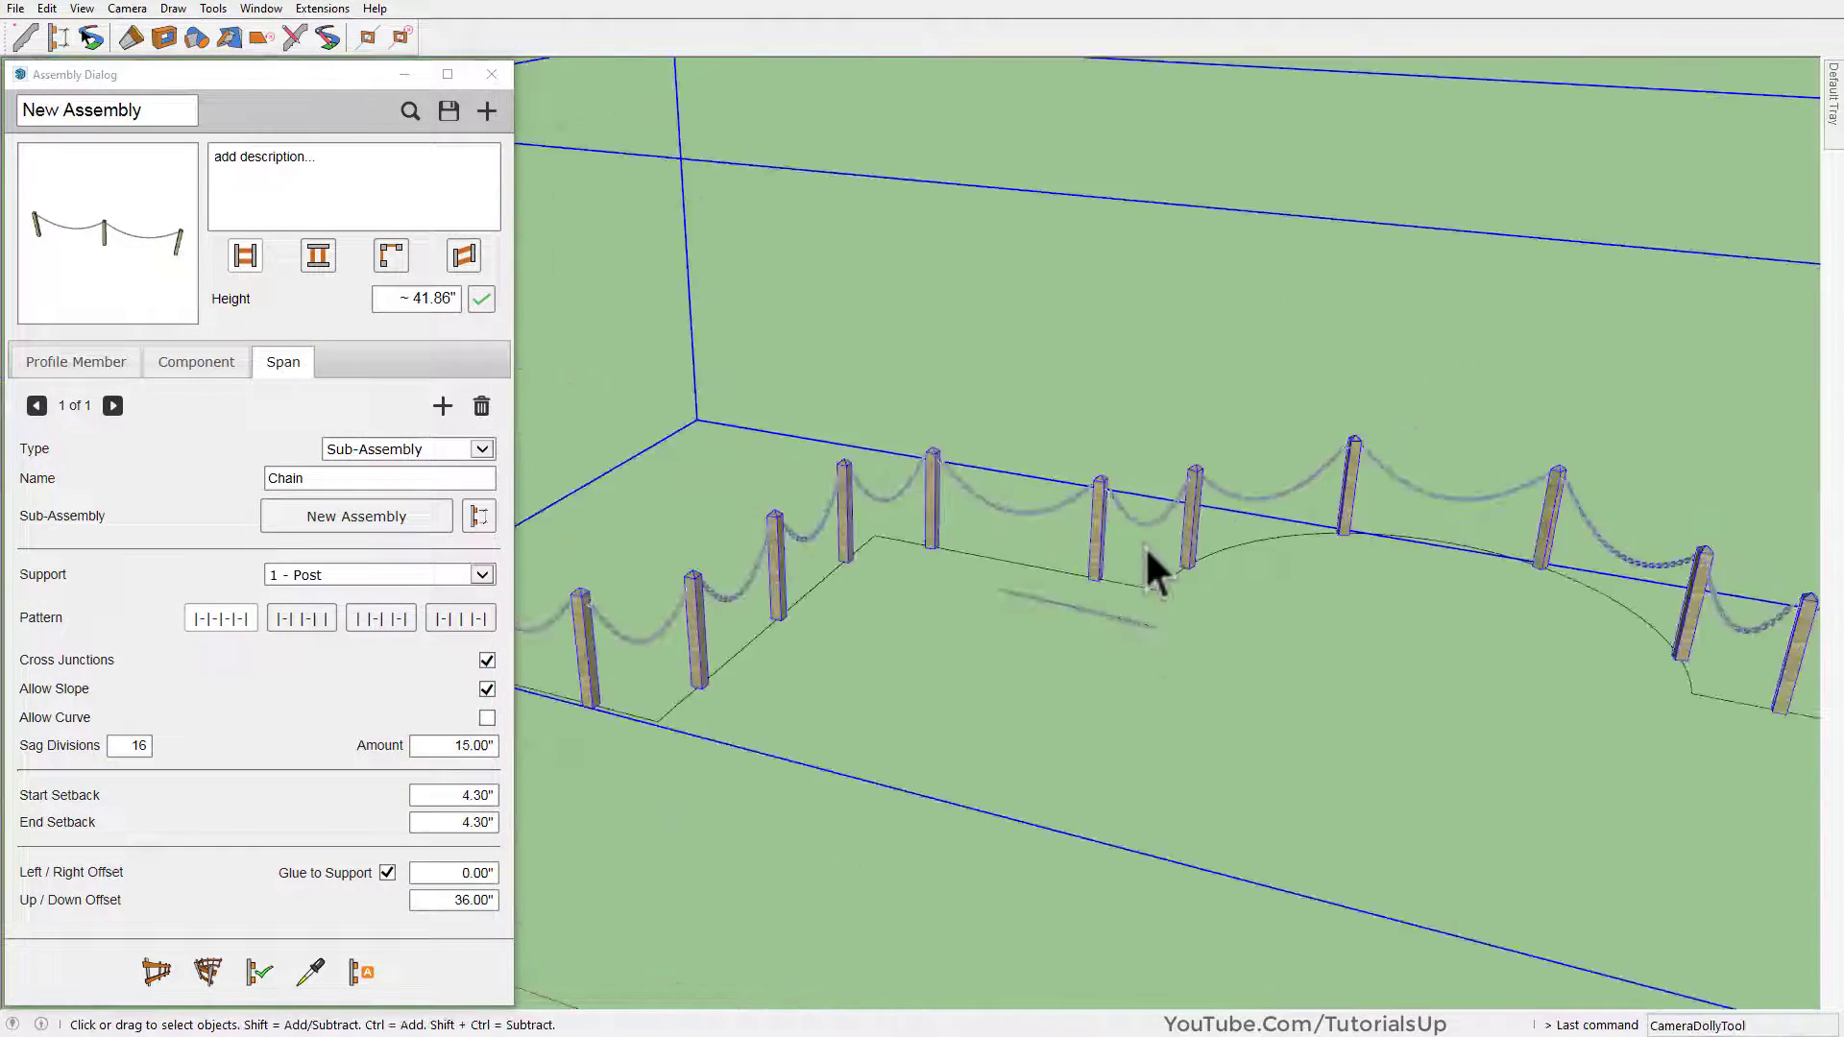
pyautogui.scroll(-3, 989, 586)
pyautogui.scroll(-2, 985, 580)
pyautogui.scroll(-2, 1102, 646)
pyautogui.scroll(3, 1102, 646)
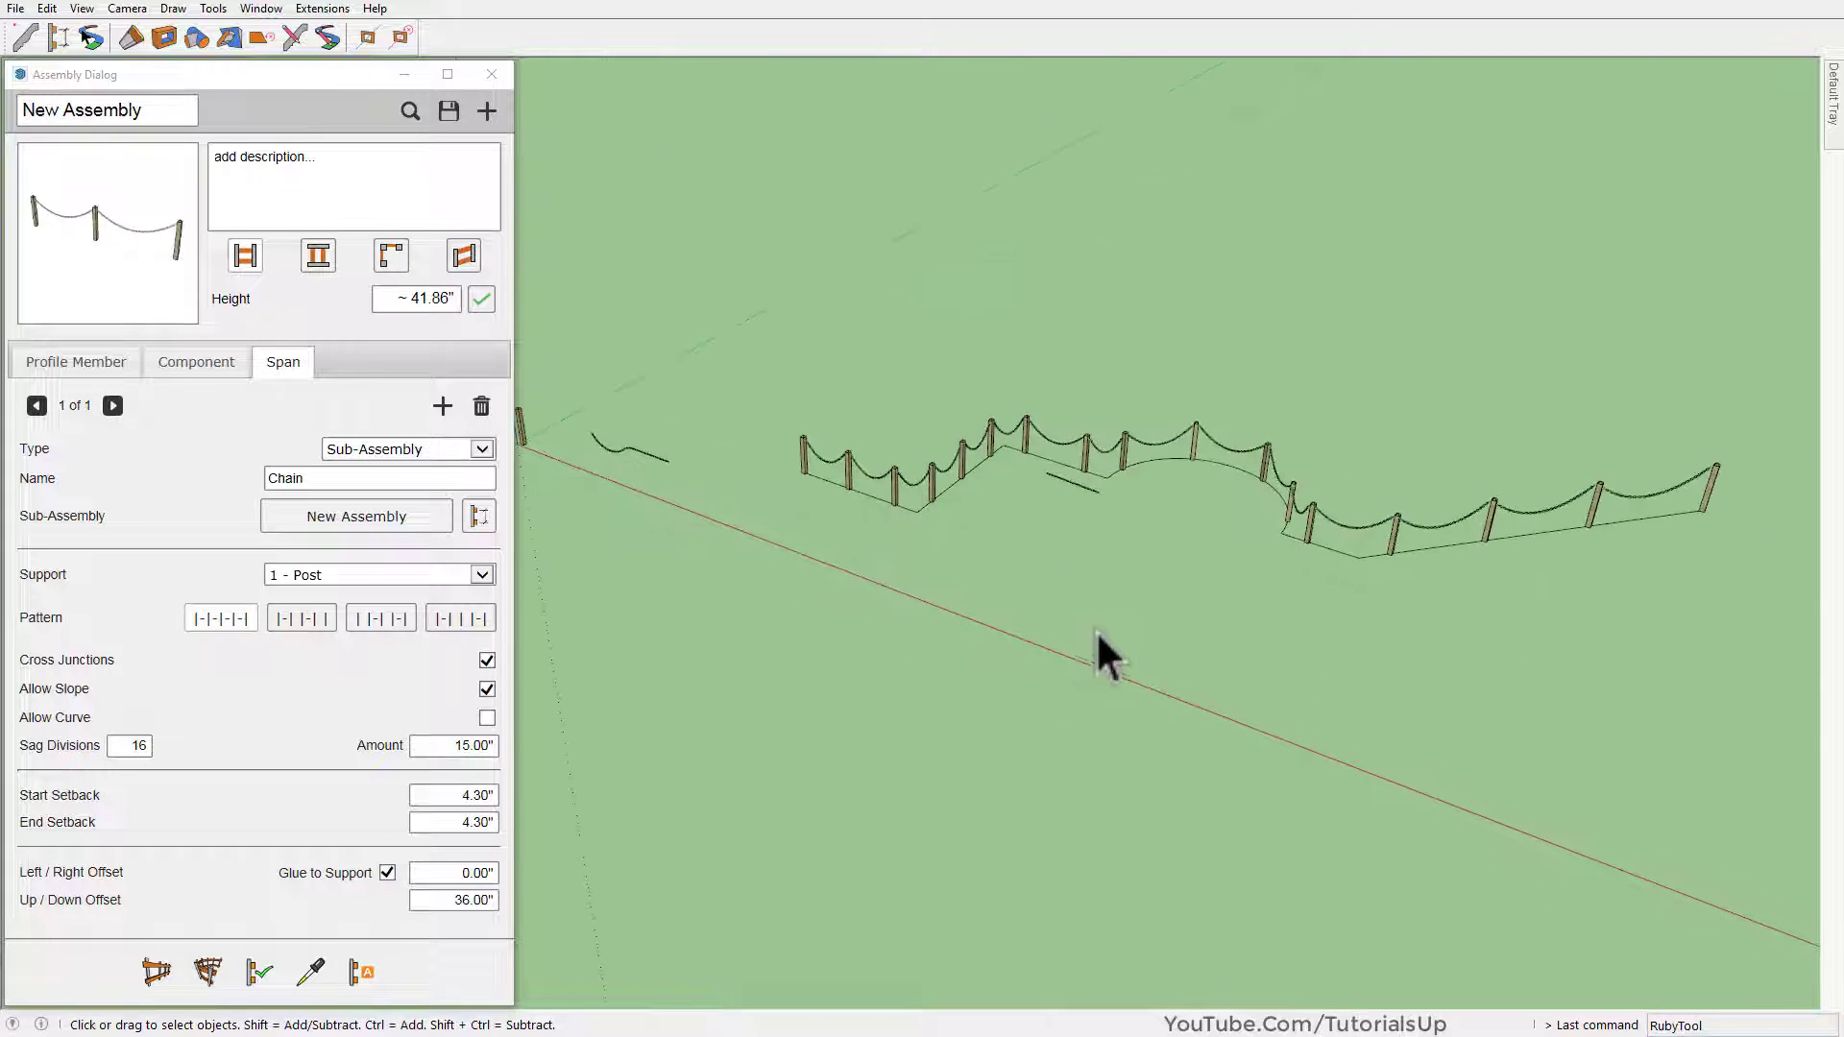
pyautogui.scroll(2, 1102, 646)
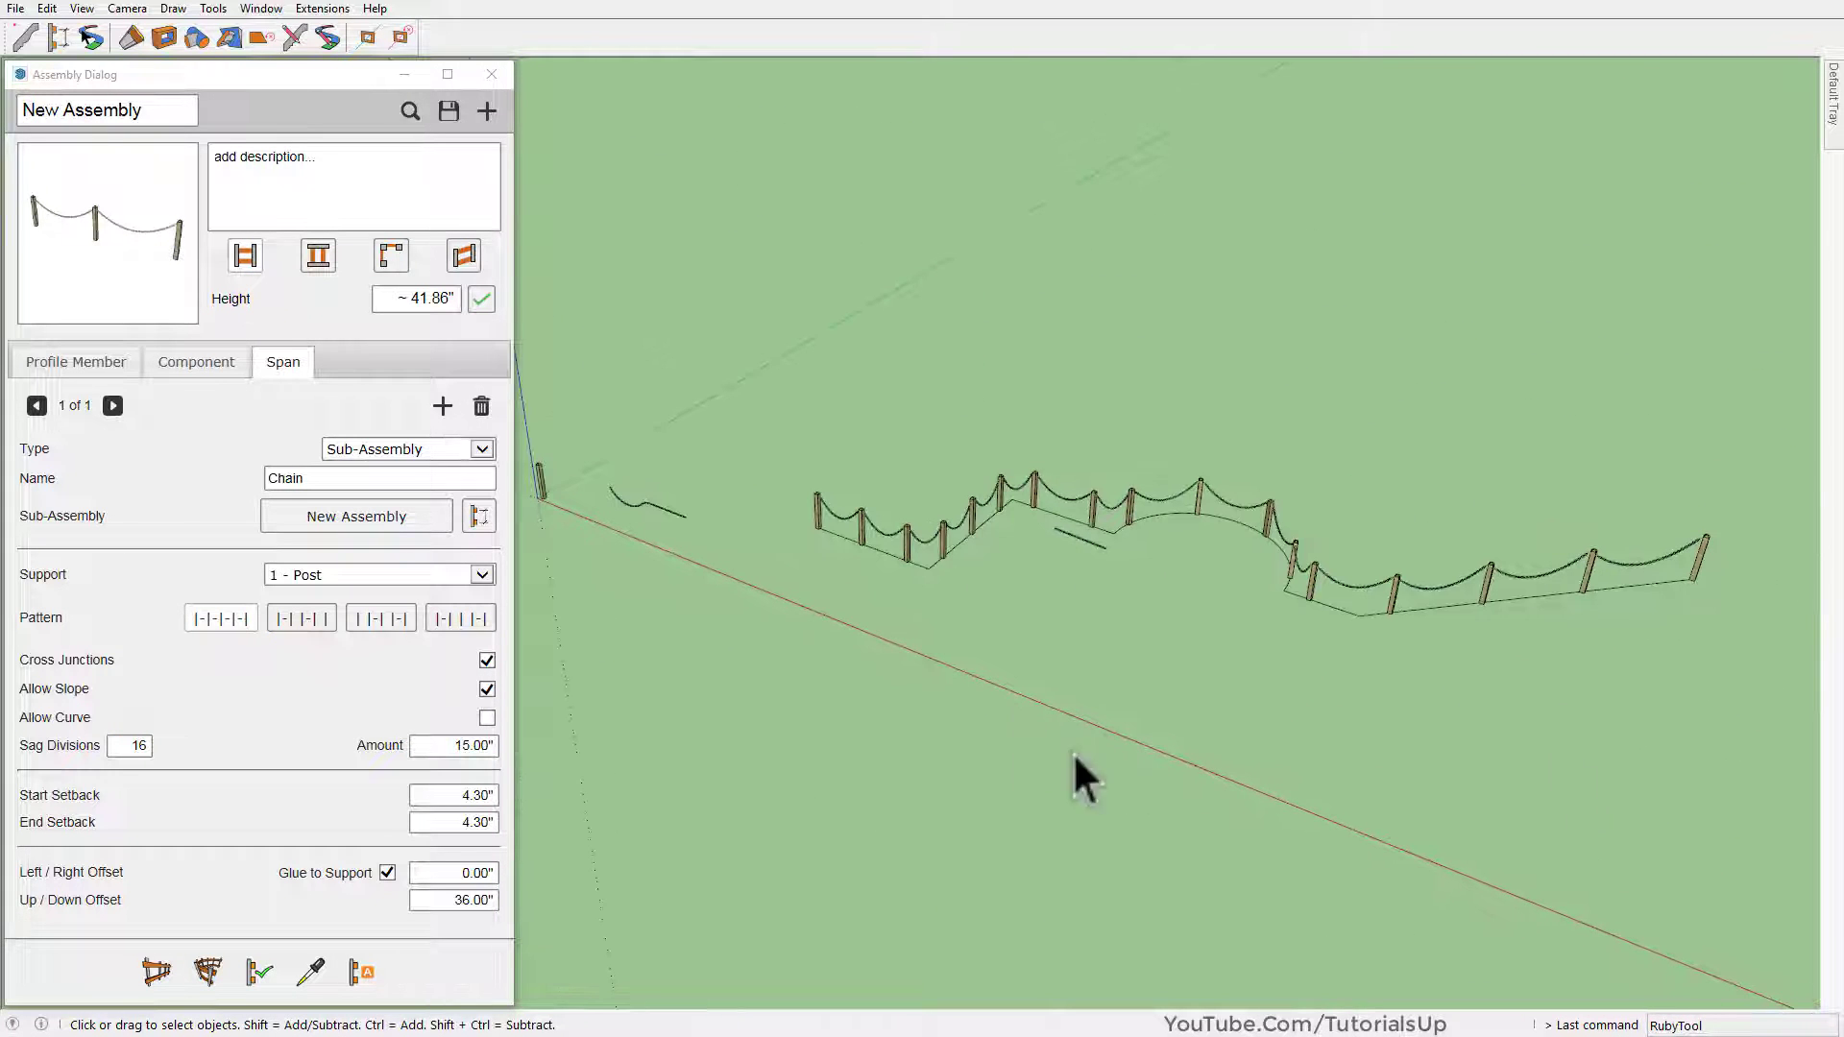
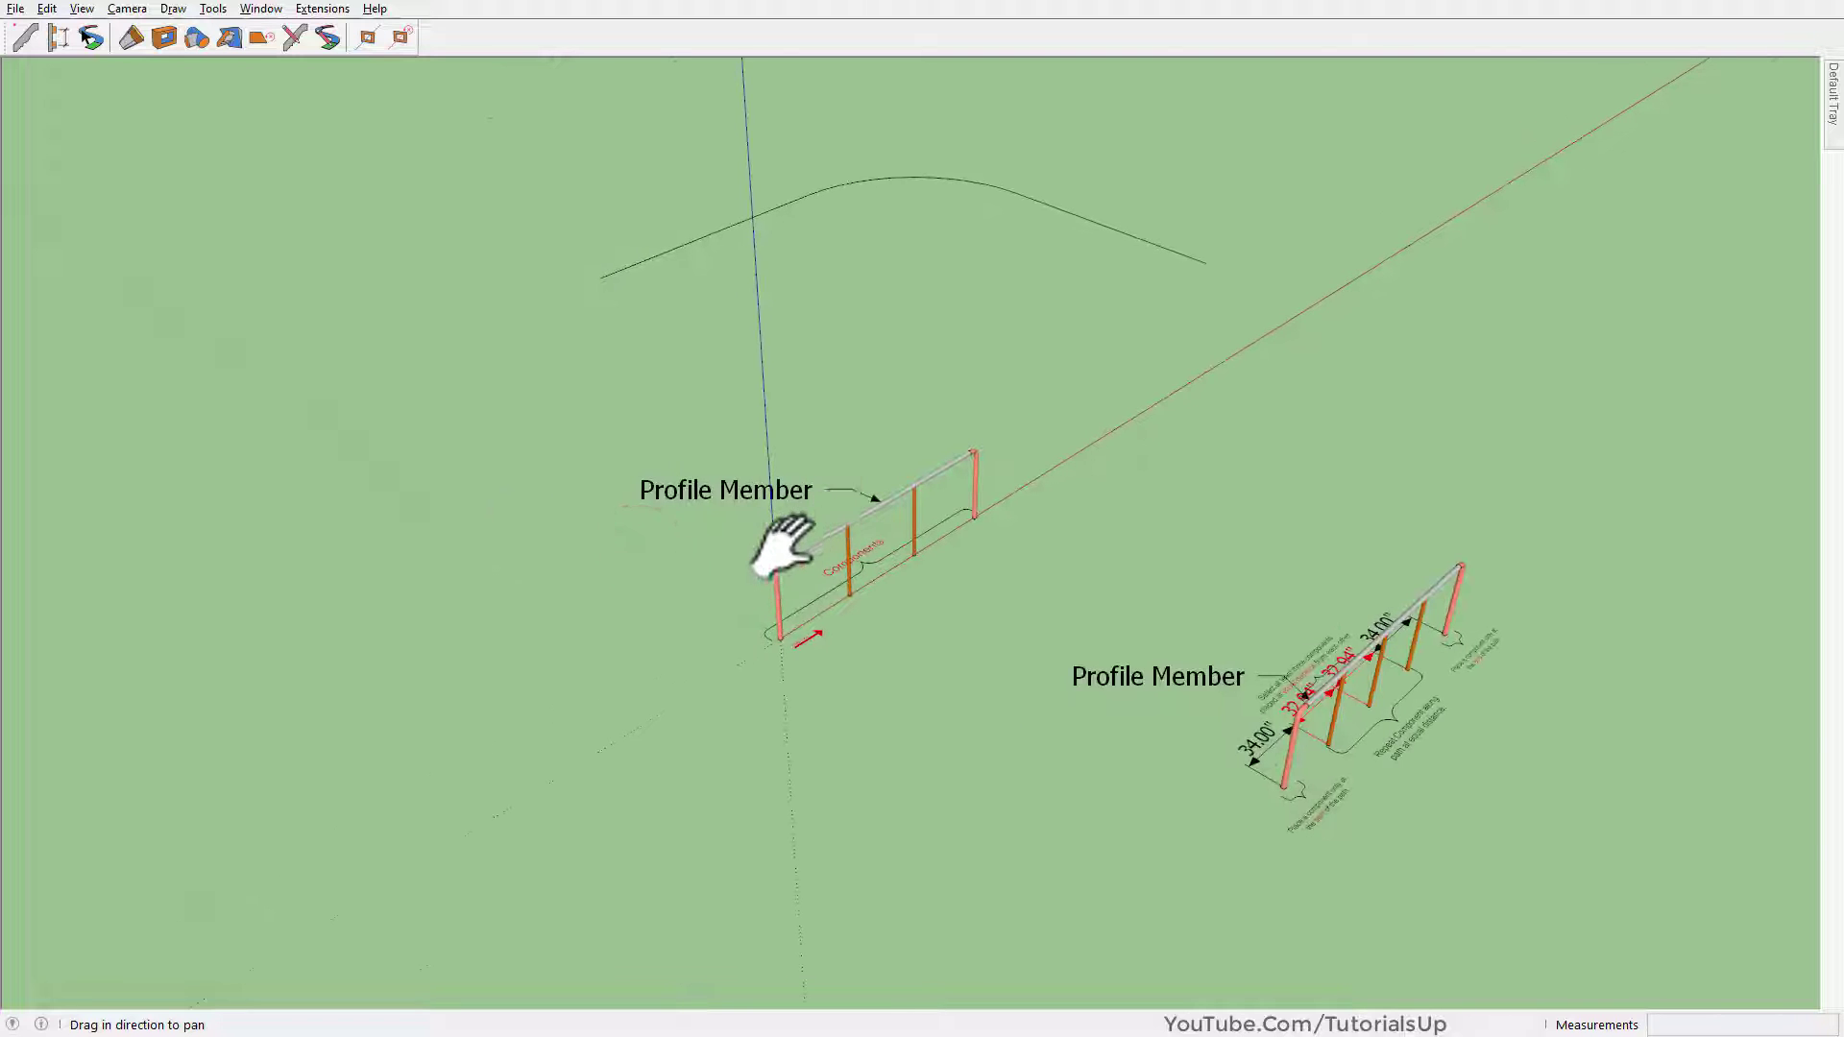
# Inspect the sample frame by selecting its grey rail, bent left post and a middle post
pyautogui.scroll(3, 823, 864)
pyautogui.scroll(3, 869, 856)
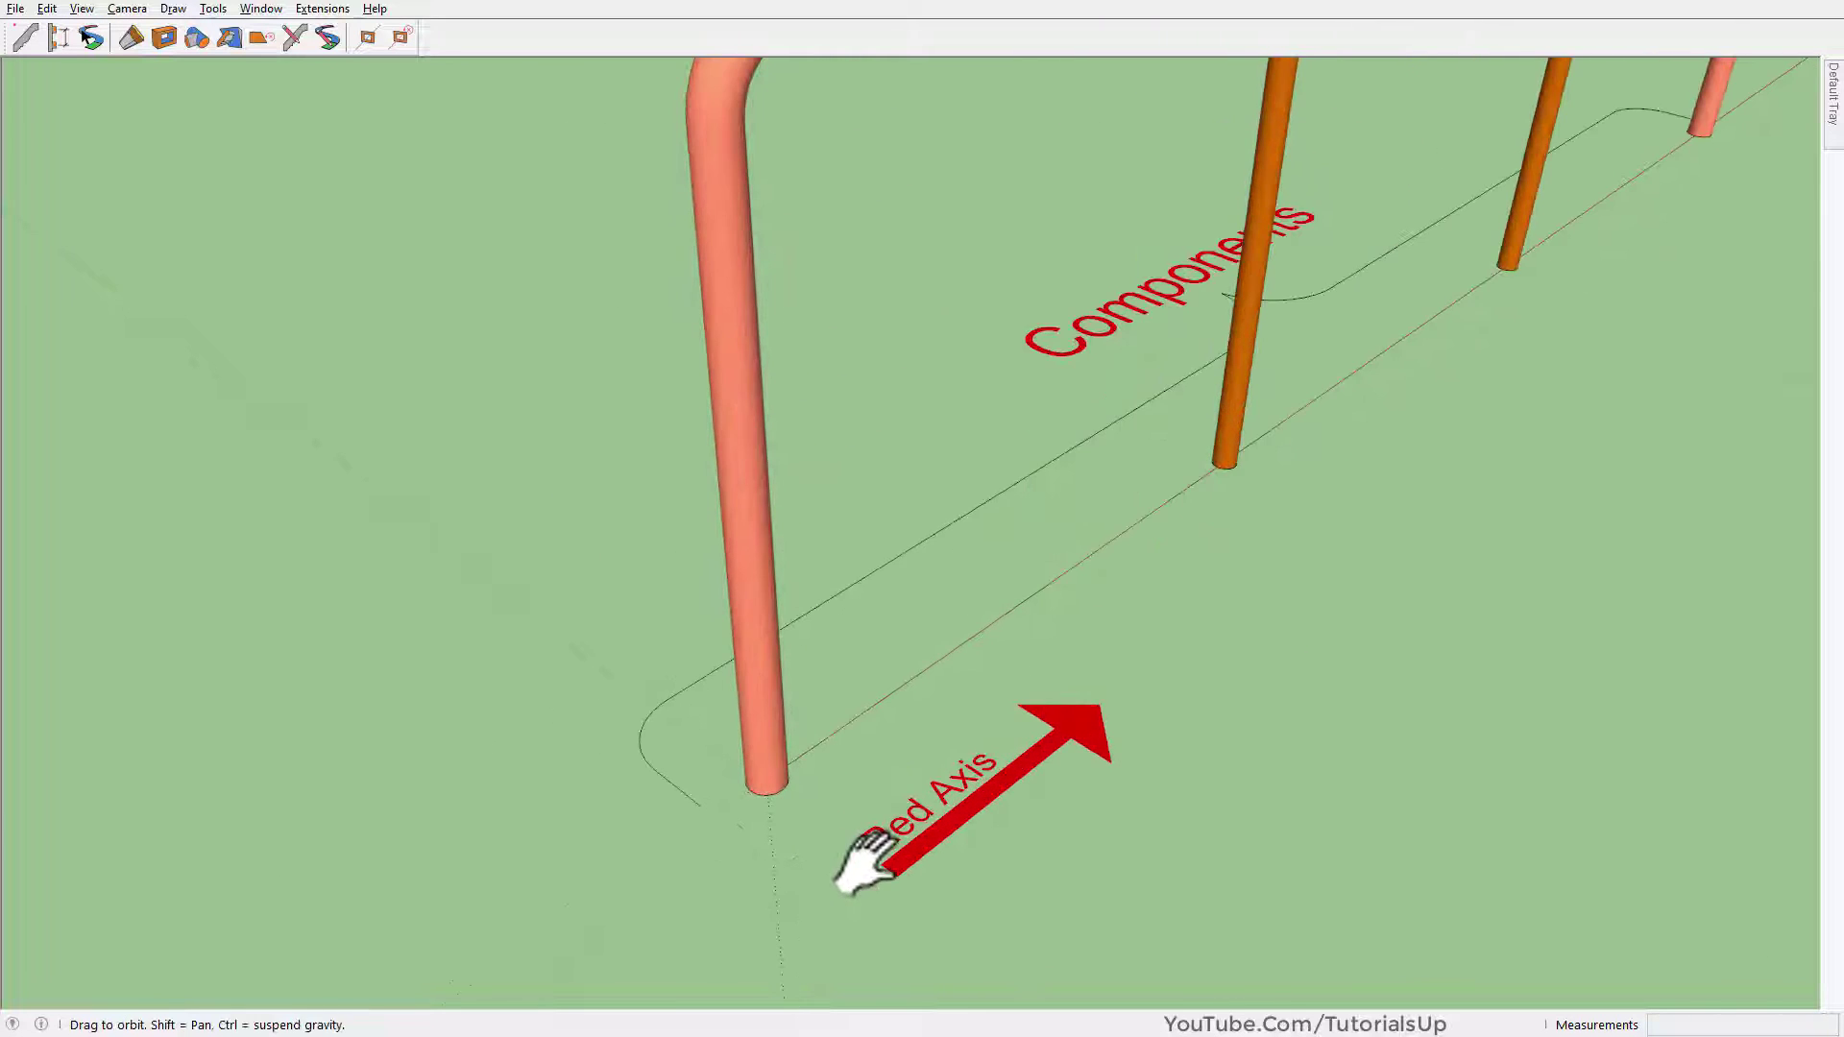
pyautogui.scroll(3, 637, 856)
pyautogui.scroll(2, 638, 855)
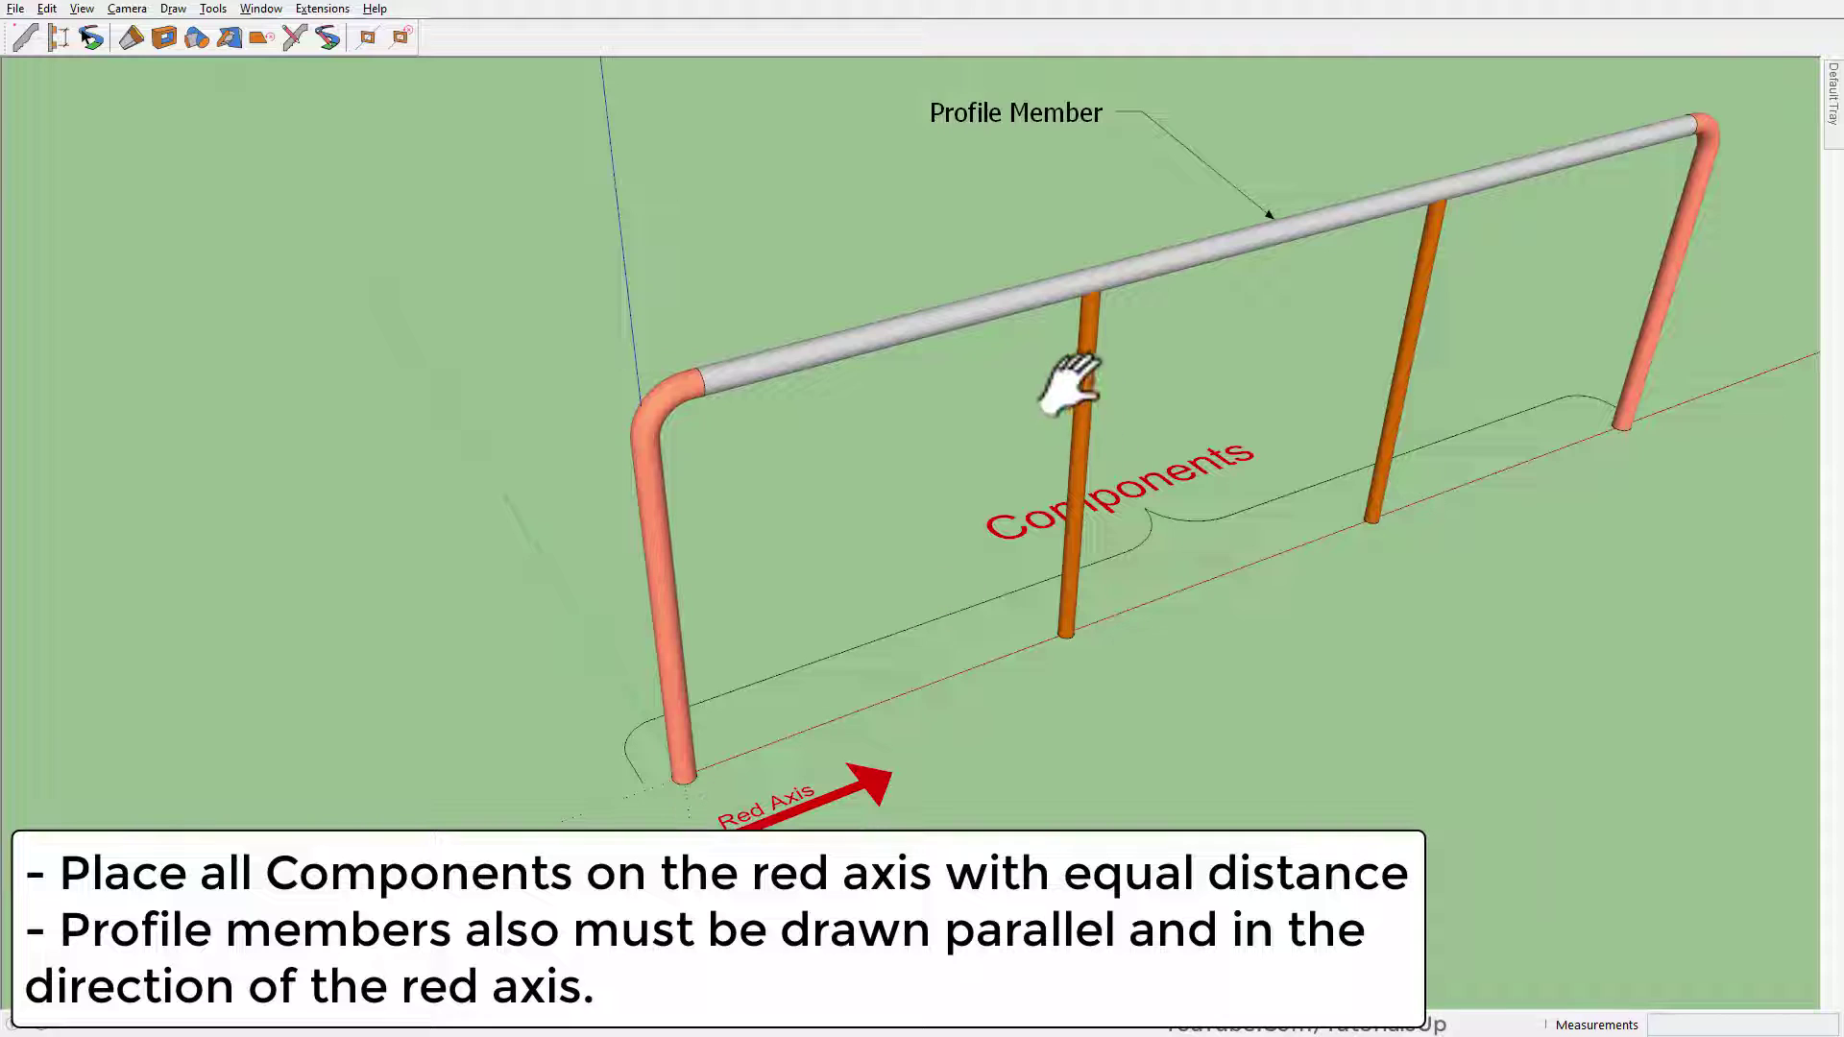
pyautogui.click(926, 372)
pyautogui.click(573, 518)
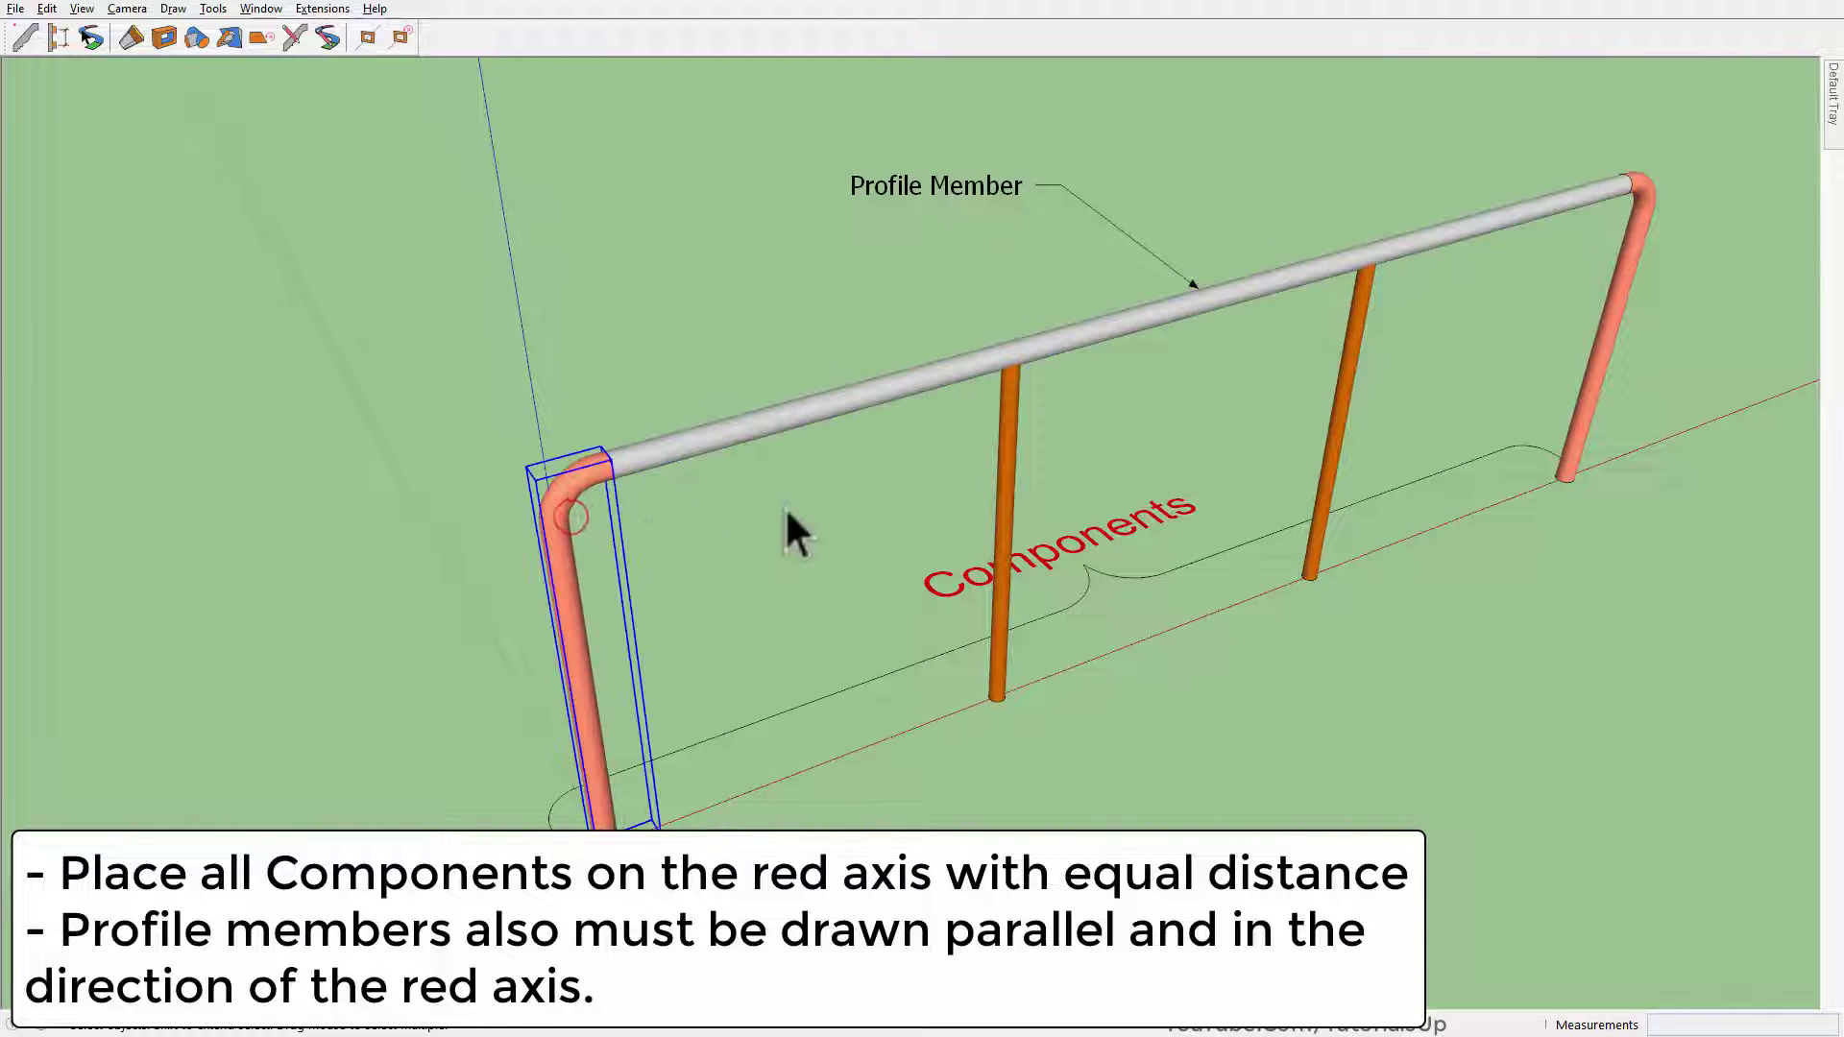
pyautogui.click(1006, 495)
pyautogui.click(1293, 728)
pyautogui.moveTo(1293, 728)
pyautogui.mouseDown(button='middle')
pyautogui.moveTo(1078, 630)
pyautogui.moveTo(744, 727)
pyautogui.moveTo(601, 502)
pyautogui.mouseUp(button='middle')
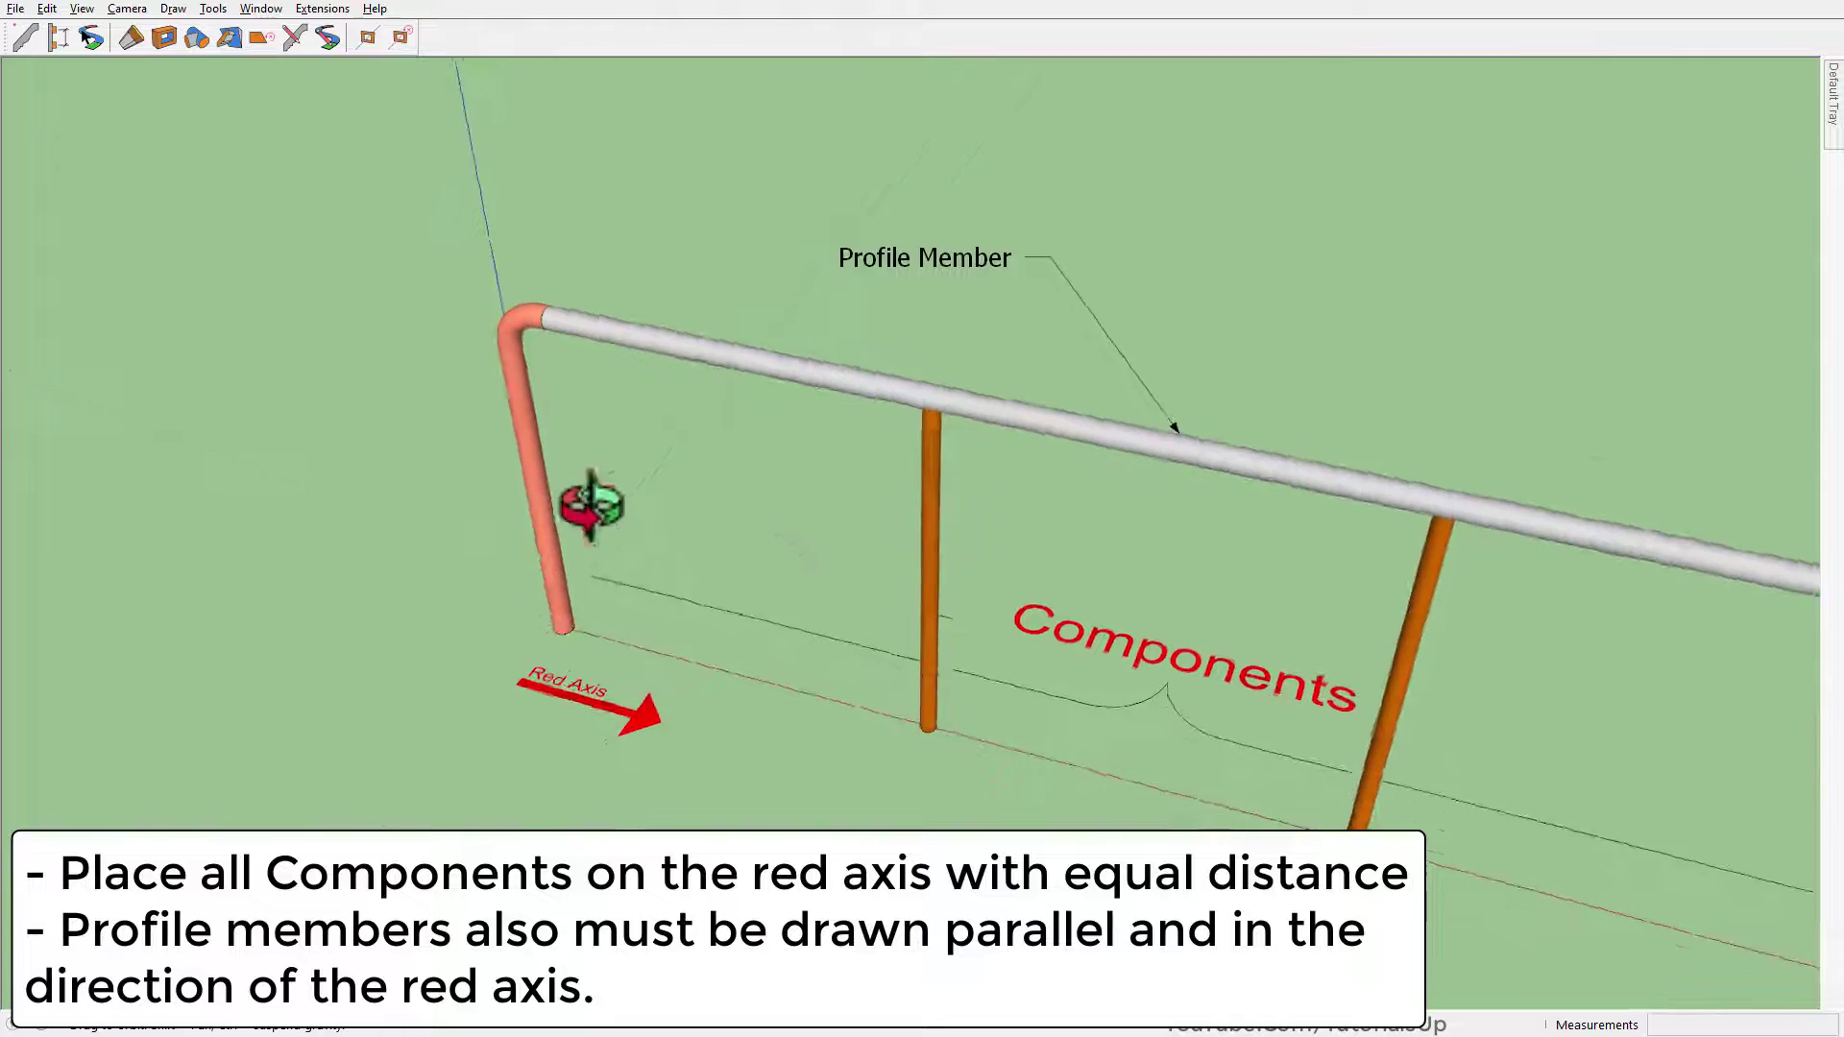
# Select the middle orange post and view the whole frame from a new angle
pyautogui.click(938, 726)
pyautogui.scroll(2, 937, 726)
pyautogui.scroll(2, 937, 726)
pyautogui.moveTo(942, 749)
pyautogui.mouseDown(button='middle')
pyautogui.moveTo(922, 724)
pyautogui.moveTo(880, 58)
pyautogui.moveTo(903, 807)
pyautogui.mouseUp(button='middle')
pyautogui.scroll(-5, 803, 613)
pyautogui.moveTo(797, 563)
pyautogui.mouseDown(button='middle')
pyautogui.moveTo(795, 527)
pyautogui.moveTo(1008, 509)
pyautogui.mouseUp(button='middle')
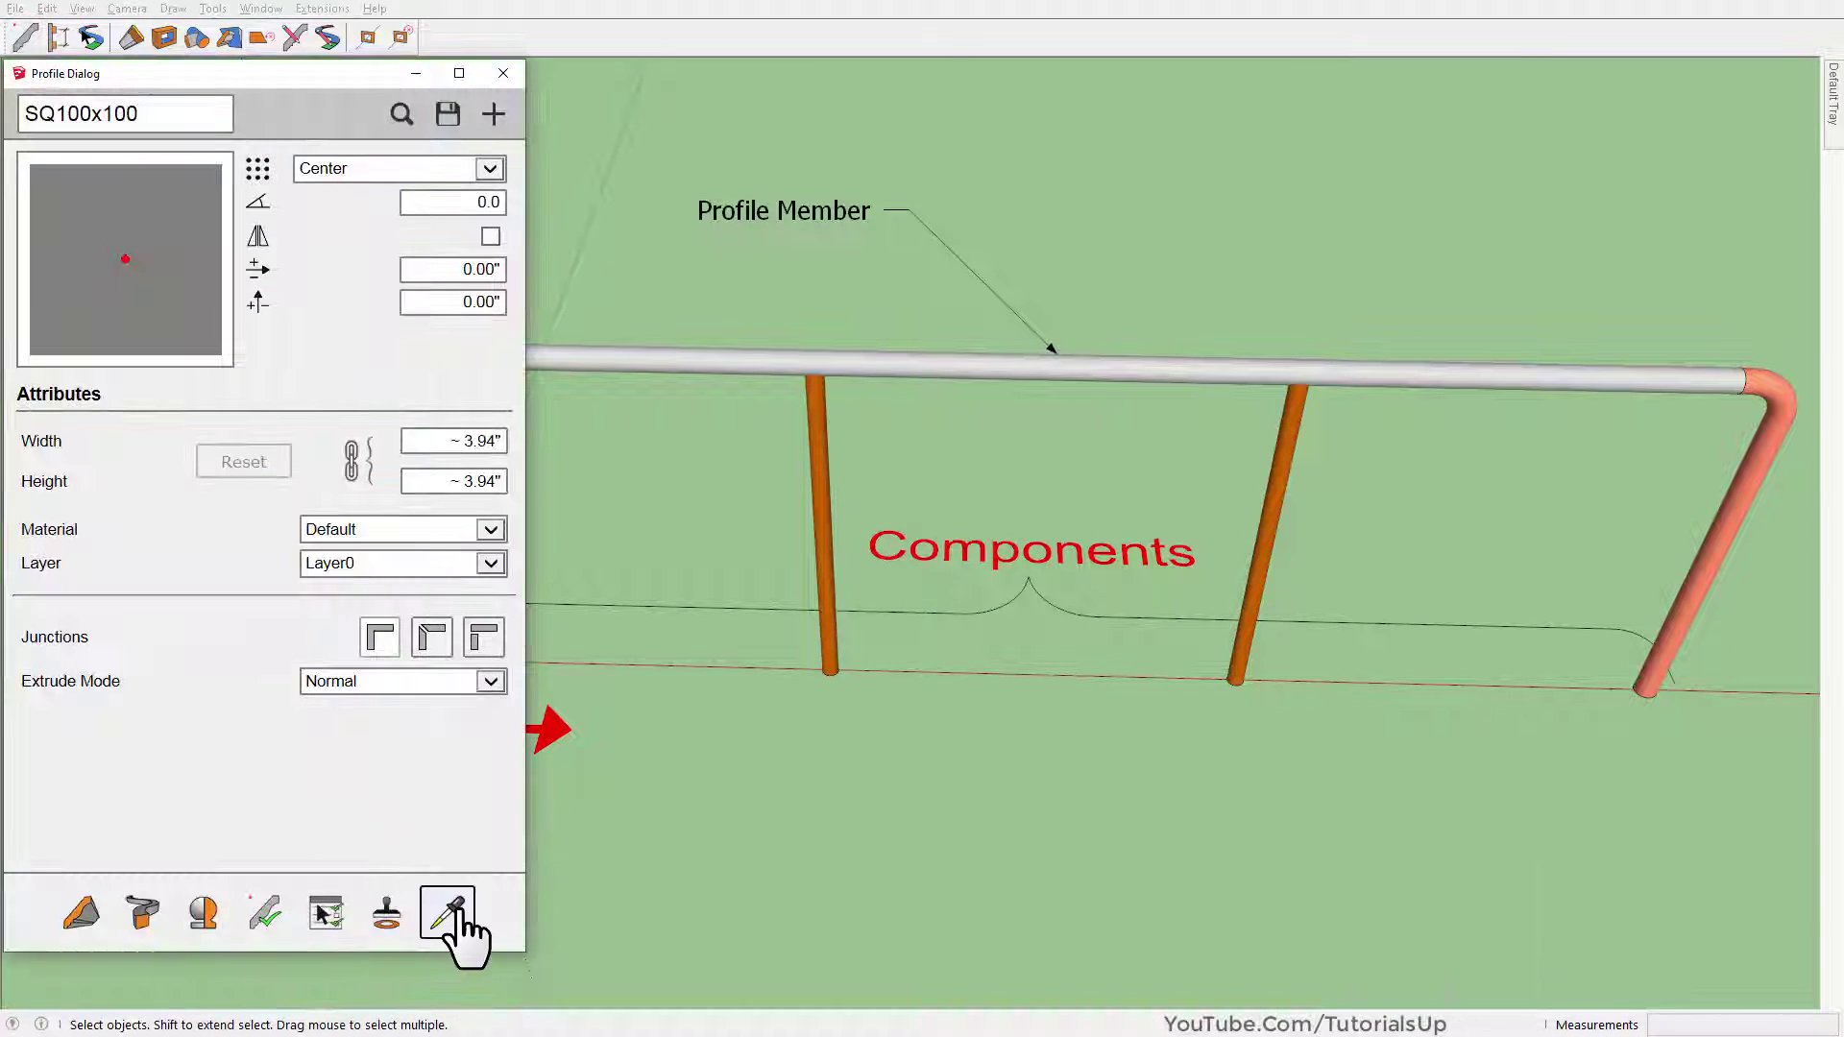
# Pick up the rail's round silver profile in the profile settings
pyautogui.click(457, 907)
pyautogui.click(997, 372)
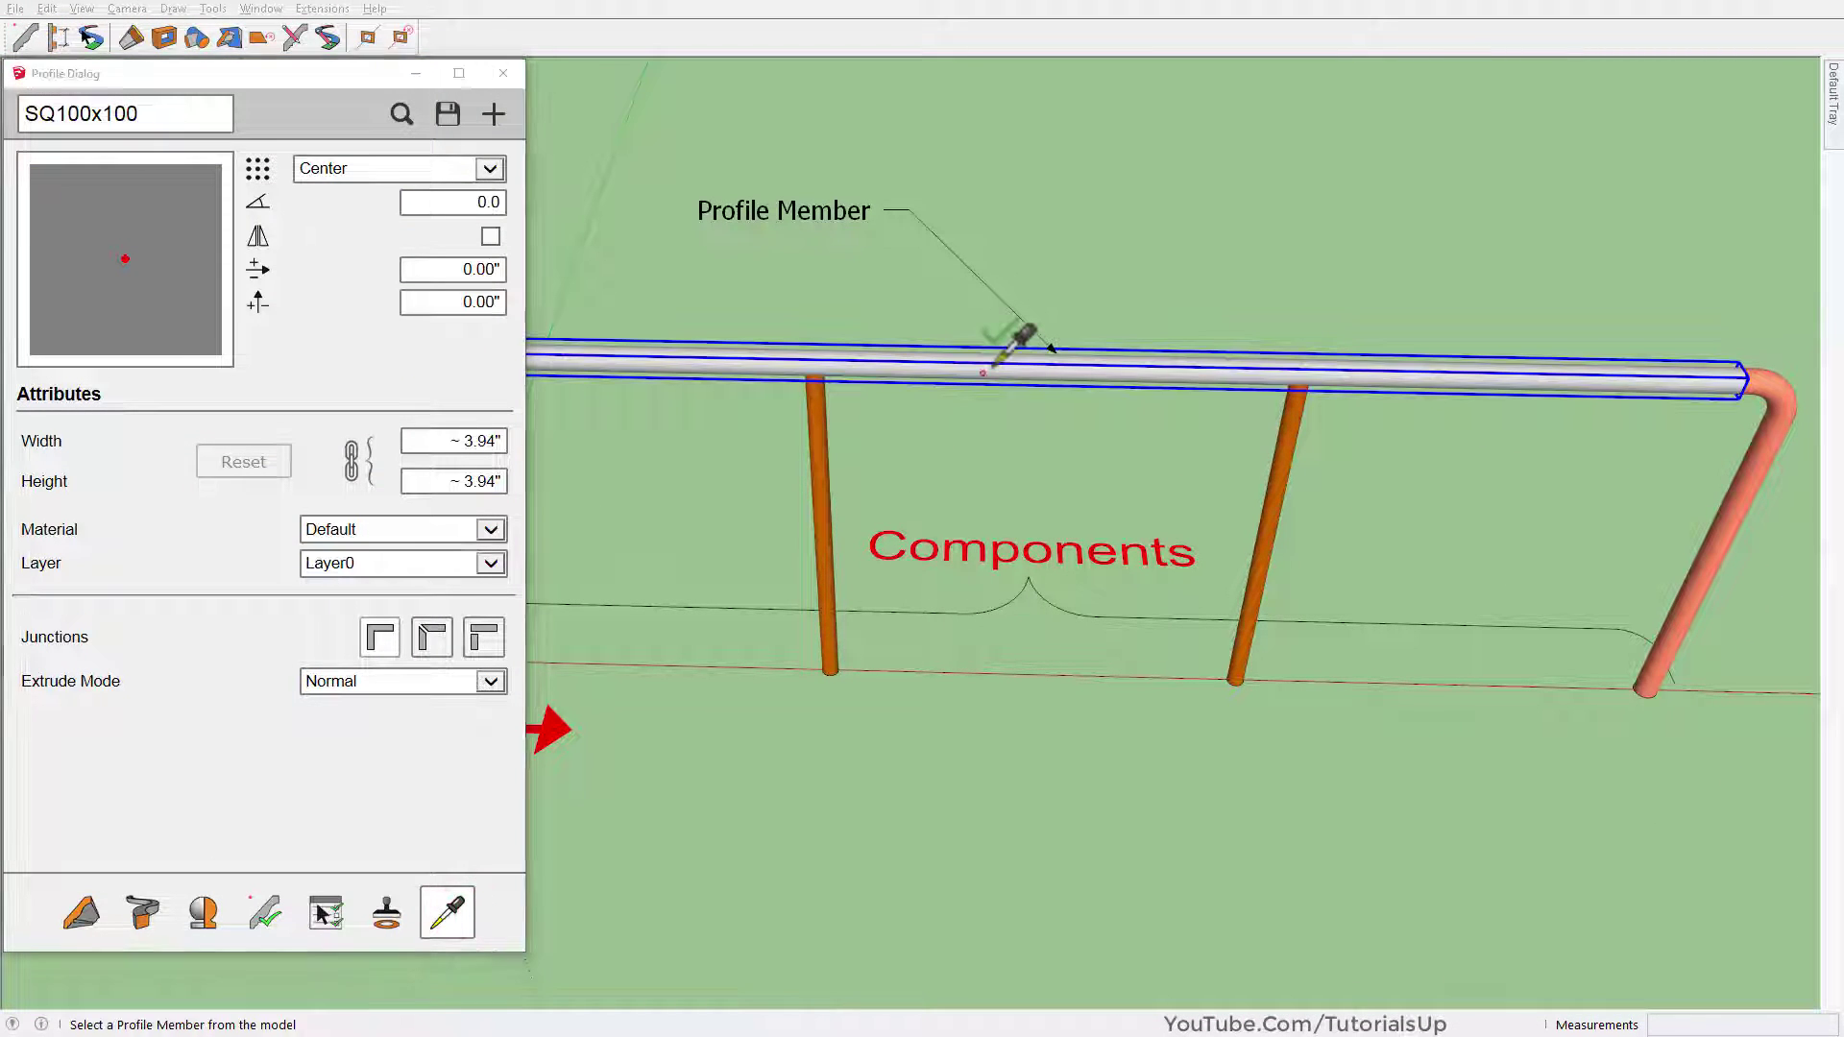
pyautogui.scroll(-1, 1275, 522)
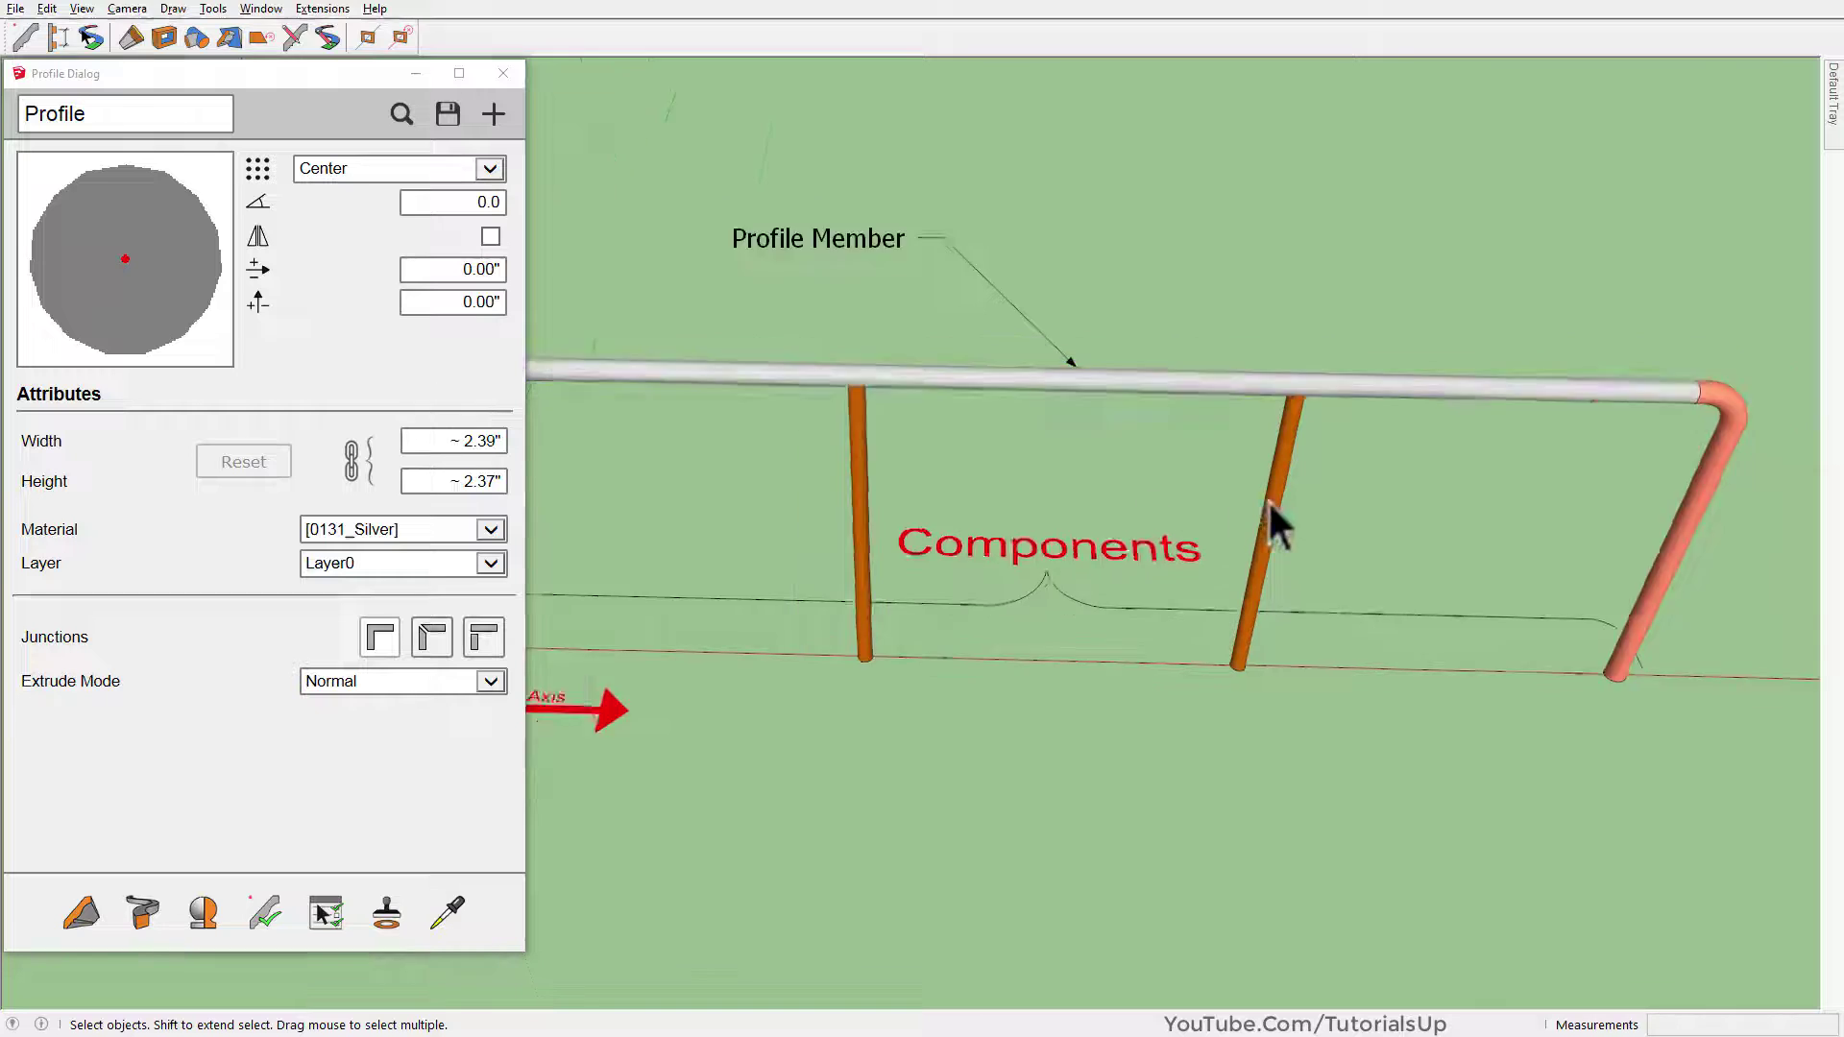
pyautogui.scroll(-2, 1275, 522)
# Draw a bent test pipe with that profile, delete it, and close the profile settings
pyautogui.click(81, 912)
pyautogui.click(720, 924)
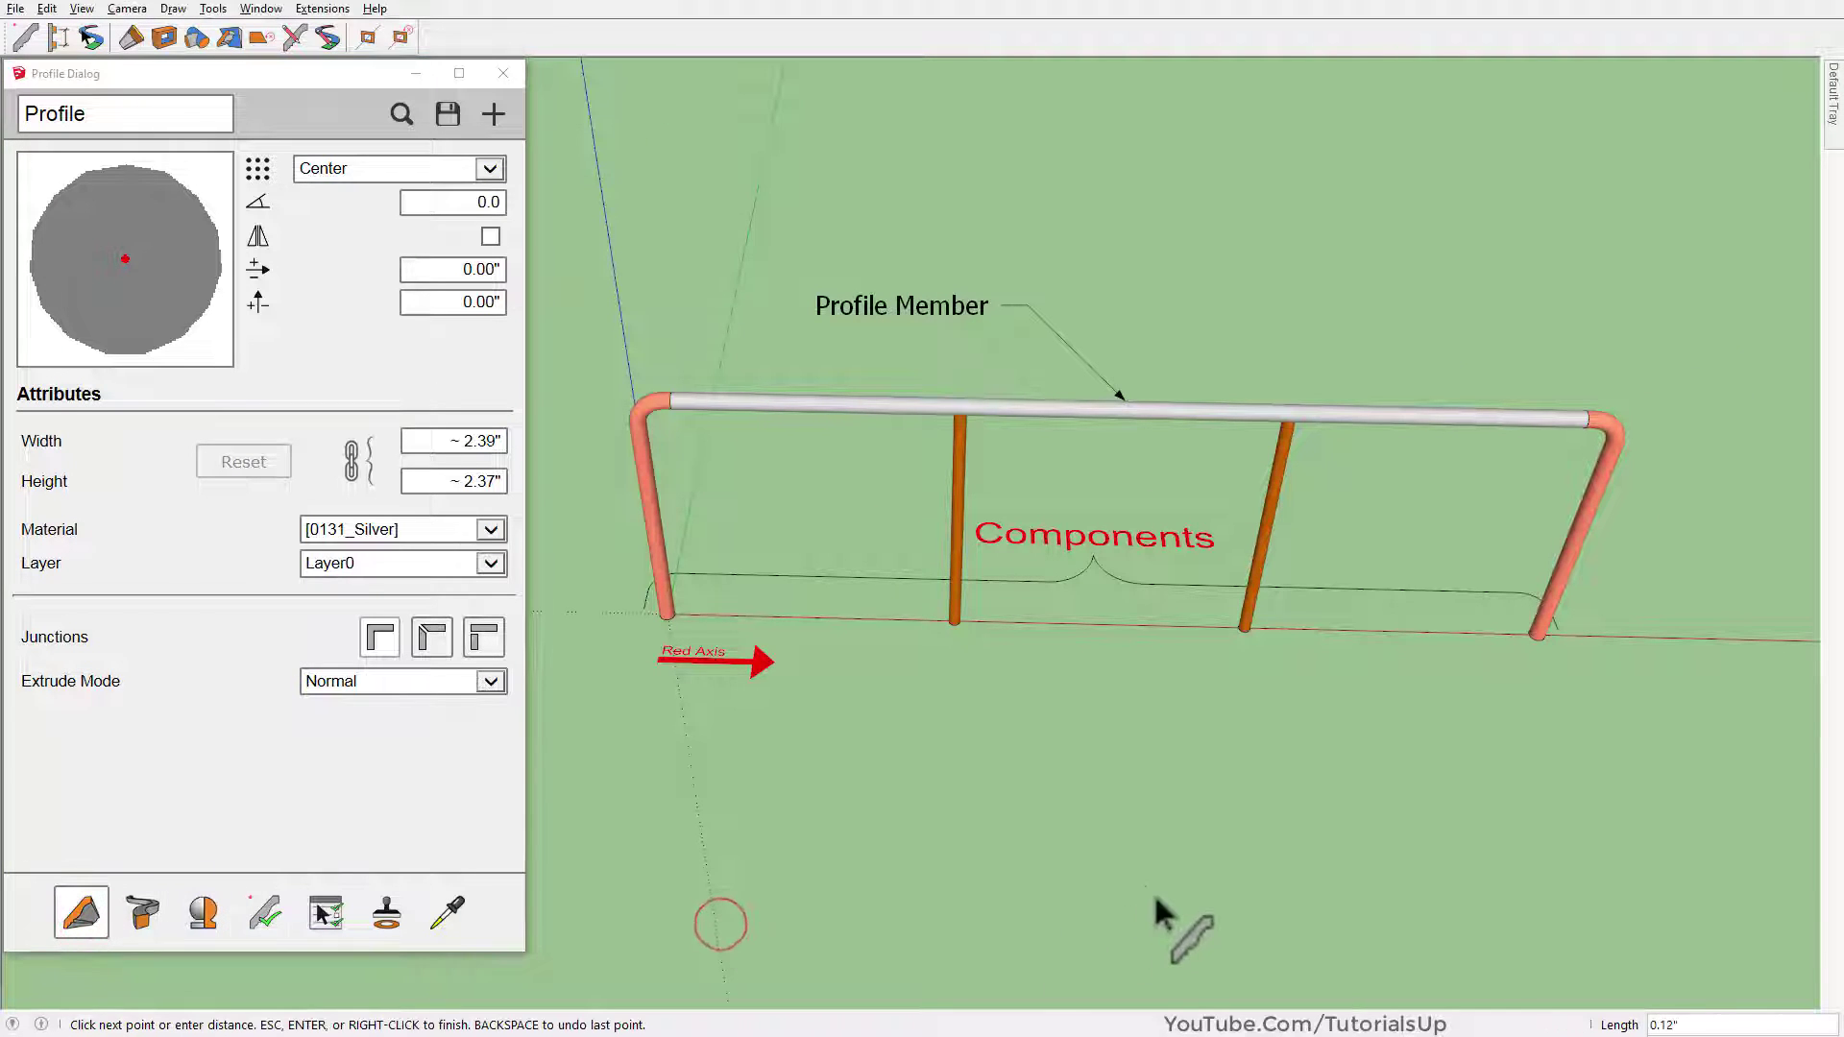
pyautogui.click(1479, 674)
pyautogui.doubleClick(1606, 729)
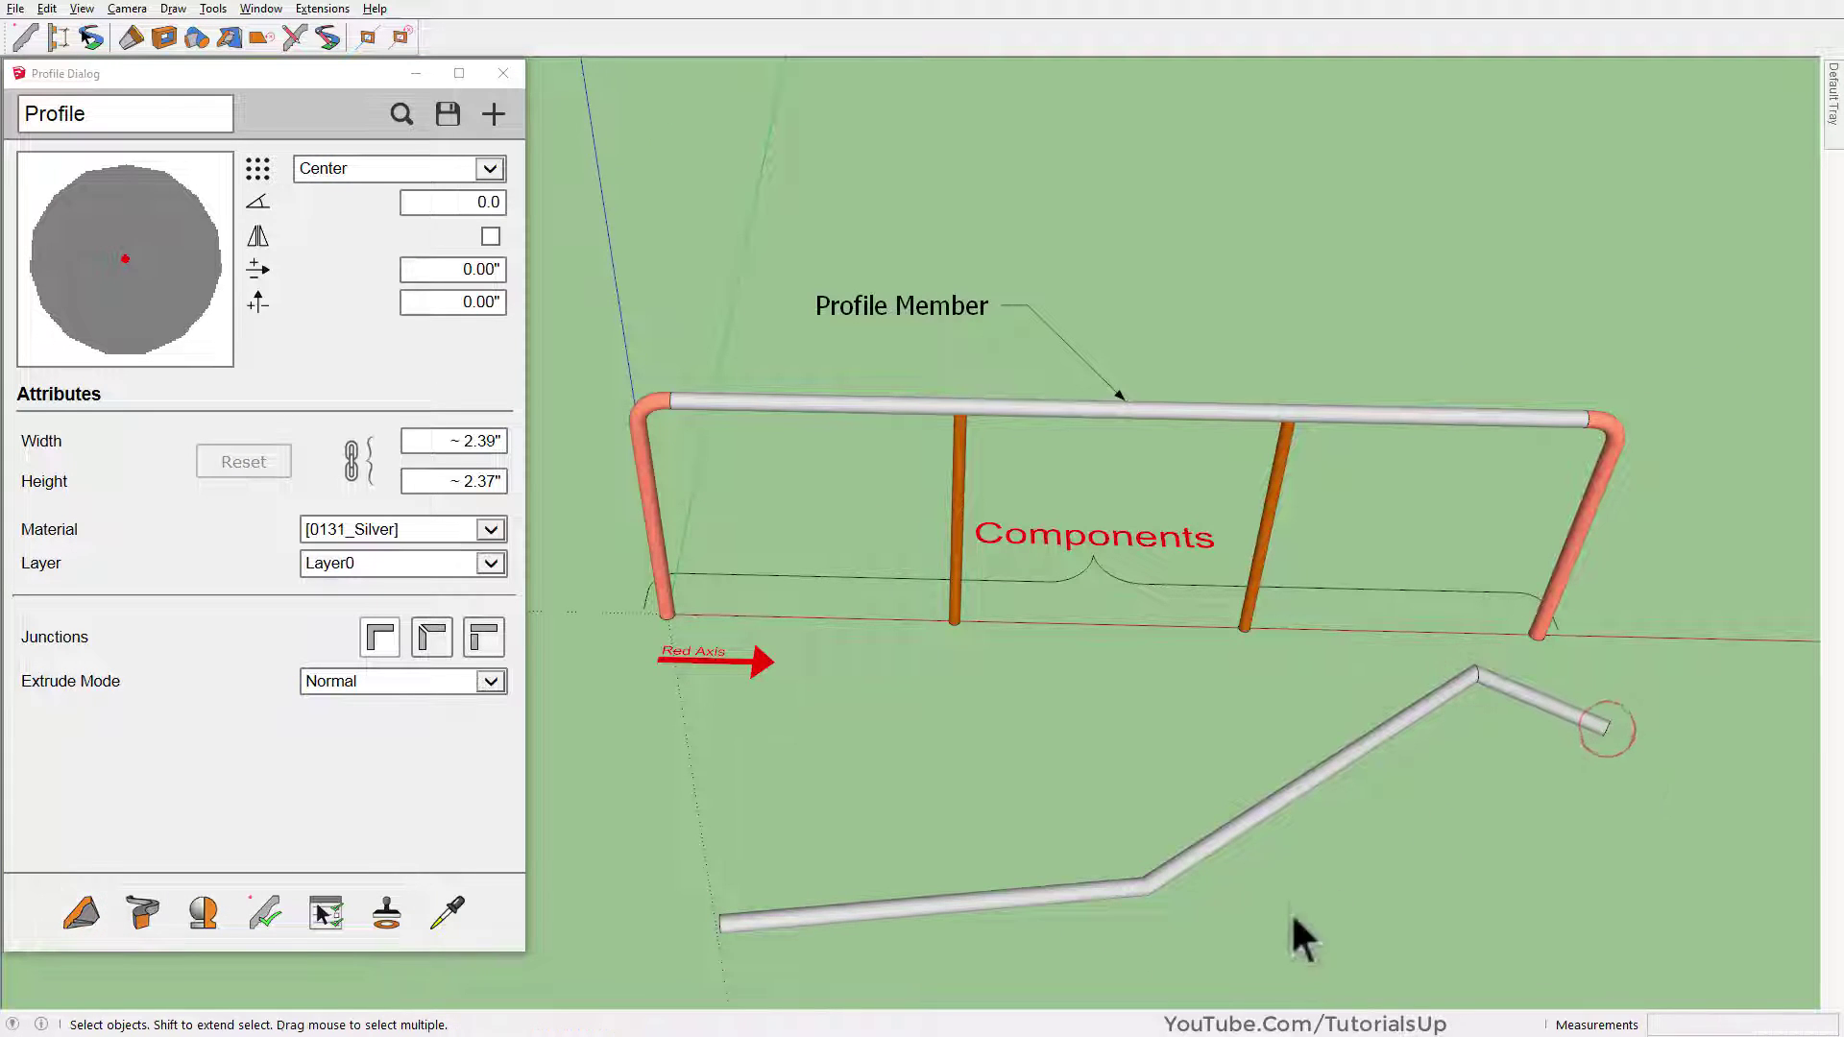
pyautogui.click(1283, 907)
pyautogui.press('Delete')
pyautogui.moveTo(876, 864)
pyautogui.mouseDown(button='middle')
pyautogui.moveTo(1085, 859)
pyautogui.moveTo(1268, 778)
pyautogui.mouseUp(button='middle')
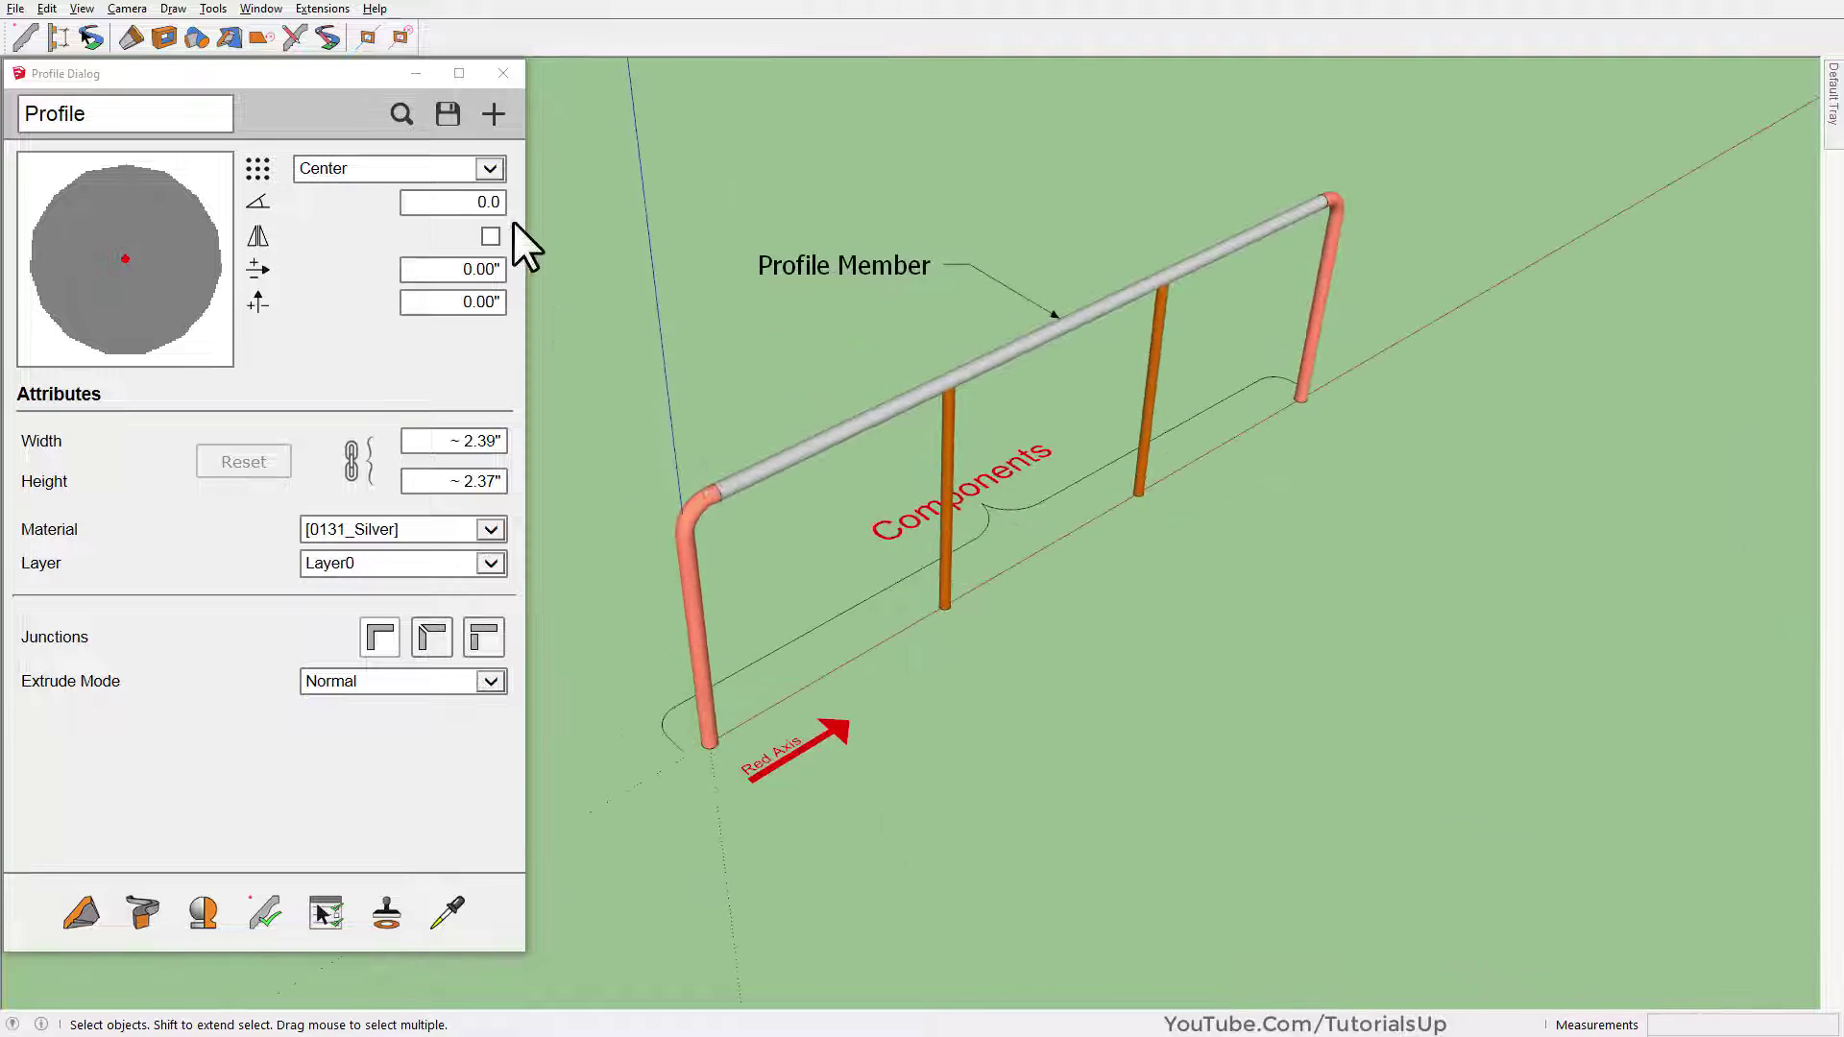
pyautogui.click(501, 73)
# In the assembly settings, select all the frame's posts and its rail
pyautogui.moveTo(576, 437)
pyautogui.mouseDown(button='middle')
pyautogui.moveTo(598, 416)
pyautogui.moveTo(575, 188)
pyautogui.mouseUp(button='middle')
pyautogui.scroll(2, 517, 158)
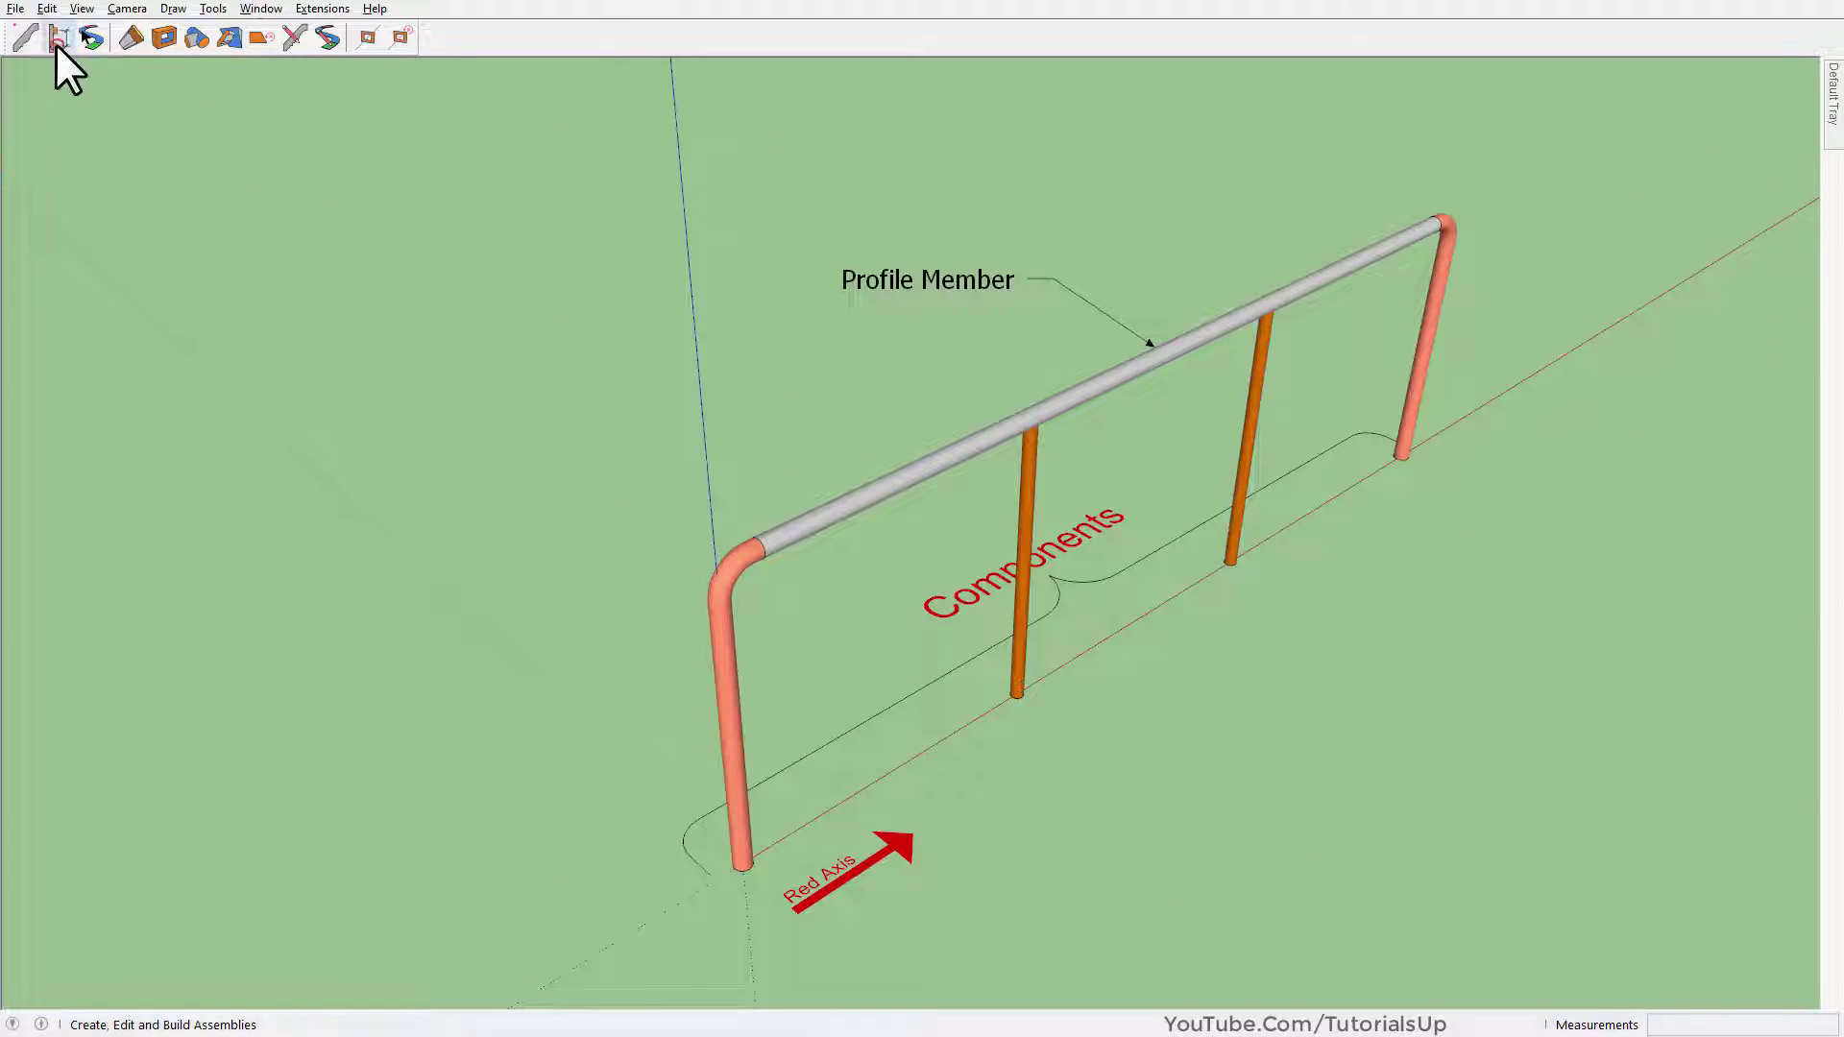
pyautogui.click(56, 42)
pyautogui.moveTo(867, 505)
pyautogui.mouseDown(button='middle')
pyautogui.moveTo(1402, 476)
pyautogui.moveTo(1009, 362)
pyautogui.moveTo(922, 362)
pyautogui.mouseUp(button='middle')
pyautogui.moveTo(1184, 355); pyautogui.dragTo(647, 388)
pyautogui.keyDown('shift'); pyautogui.click(798, 459); pyautogui.keyUp('shift')
pyautogui.moveTo(798, 459)
pyautogui.mouseDown(button='middle')
pyautogui.moveTo(432, 514)
pyautogui.moveTo(580, 329)
pyautogui.moveTo(446, 612)
pyautogui.mouseUp(button='middle')
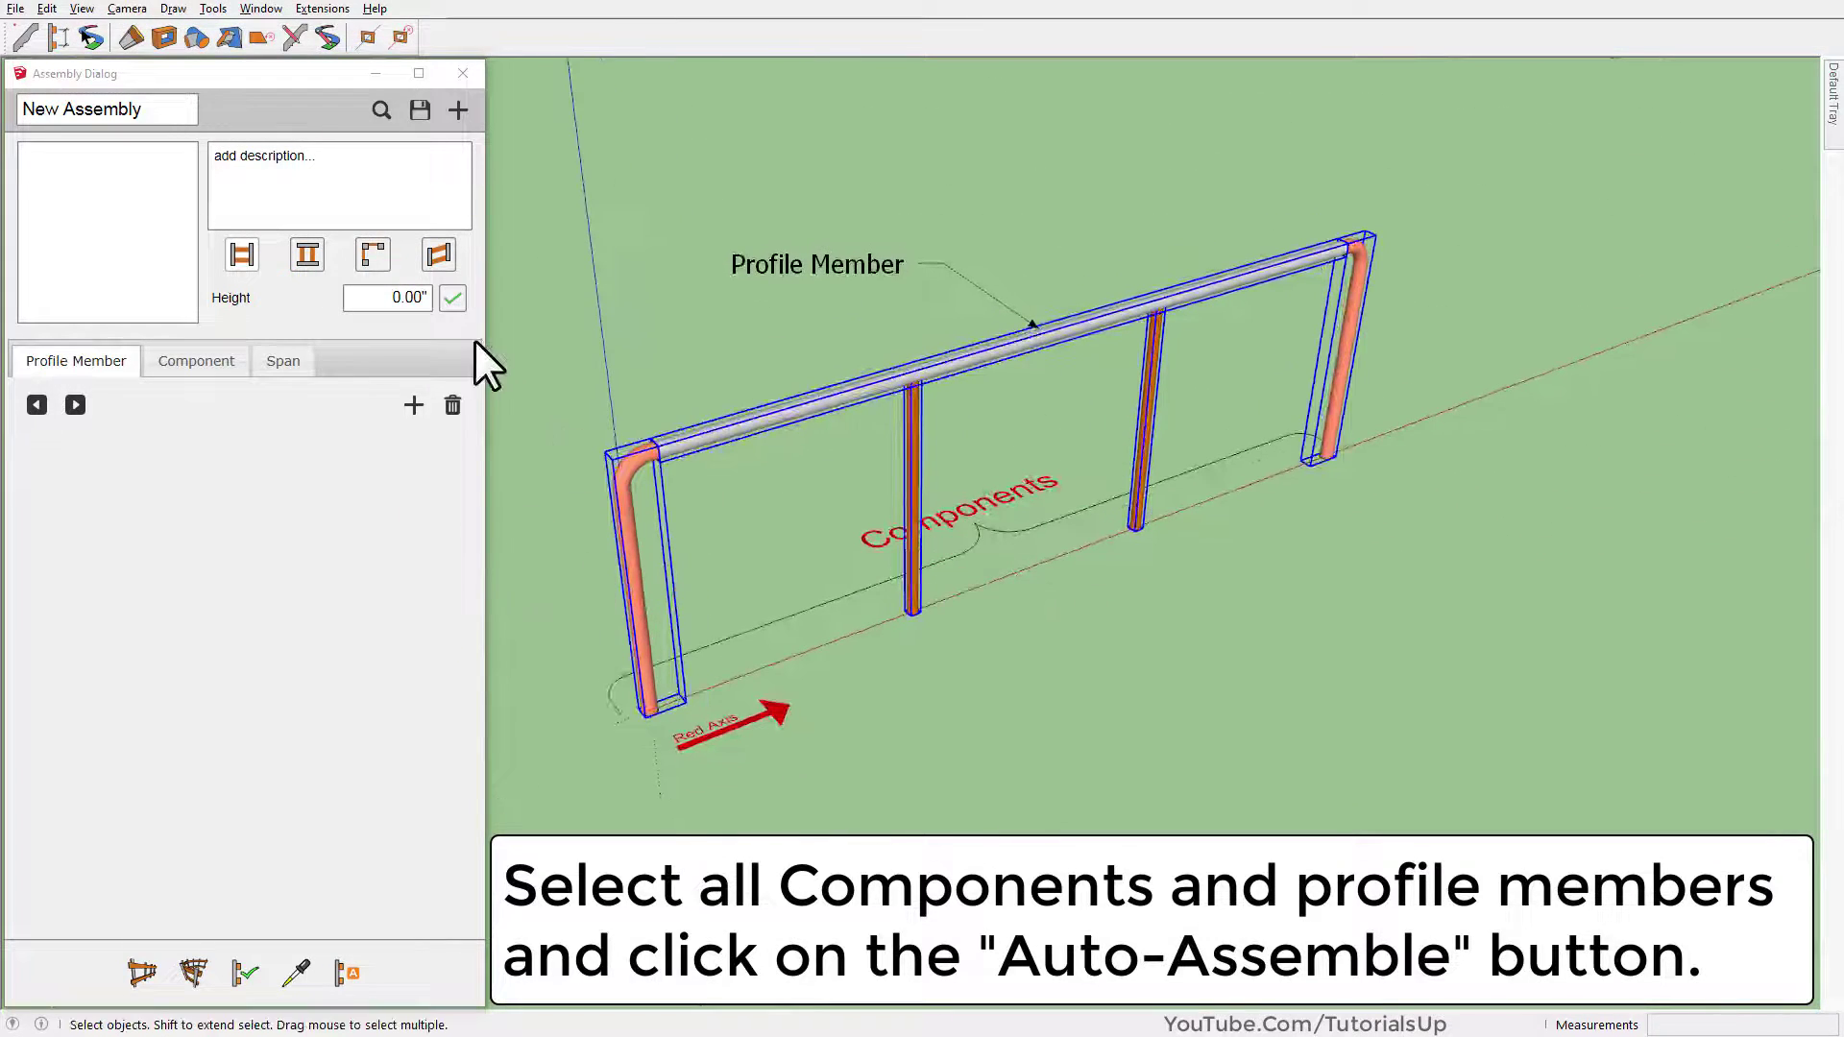
# Auto-assemble them into one profile member and three post components, then show component settings
pyautogui.scroll(2, 625, 415)
pyautogui.scroll(1, 615, 413)
pyautogui.moveTo(606, 394)
pyautogui.mouseDown(button='middle')
pyautogui.moveTo(794, 416)
pyautogui.moveTo(749, 465)
pyautogui.mouseUp(button='middle')
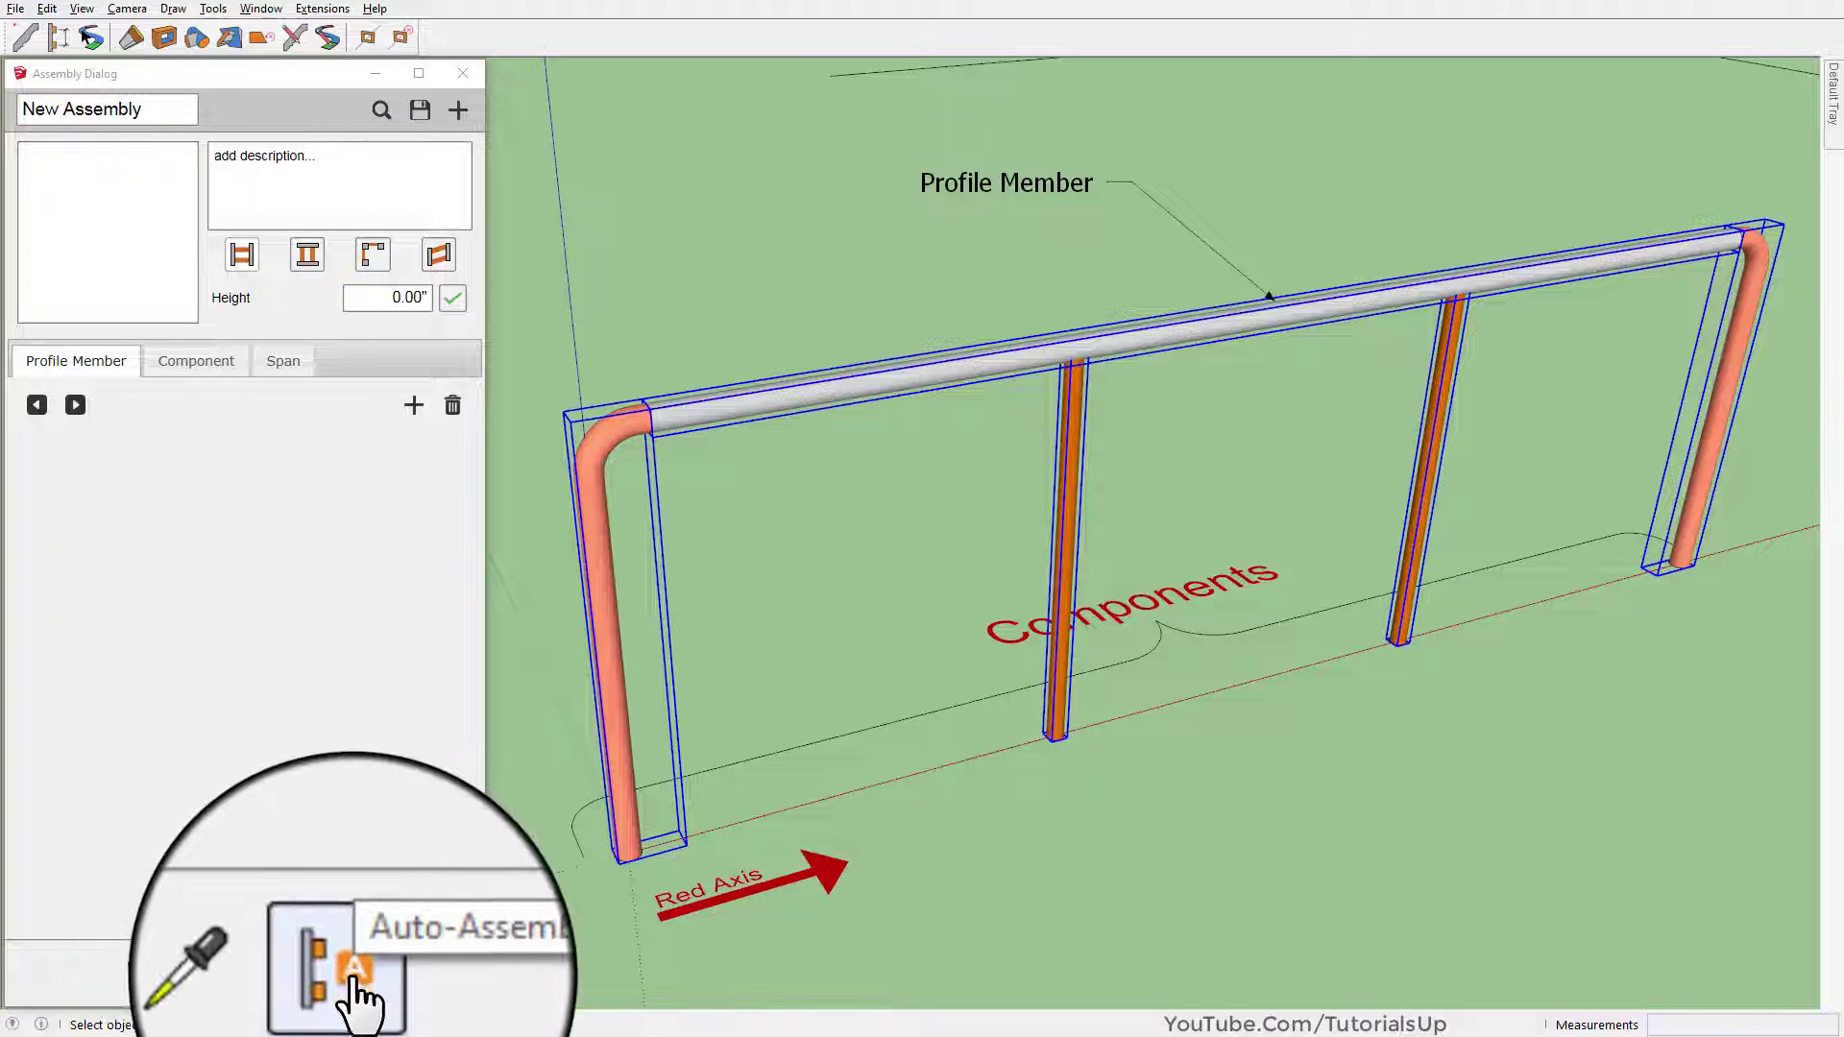
pyautogui.click(357, 994)
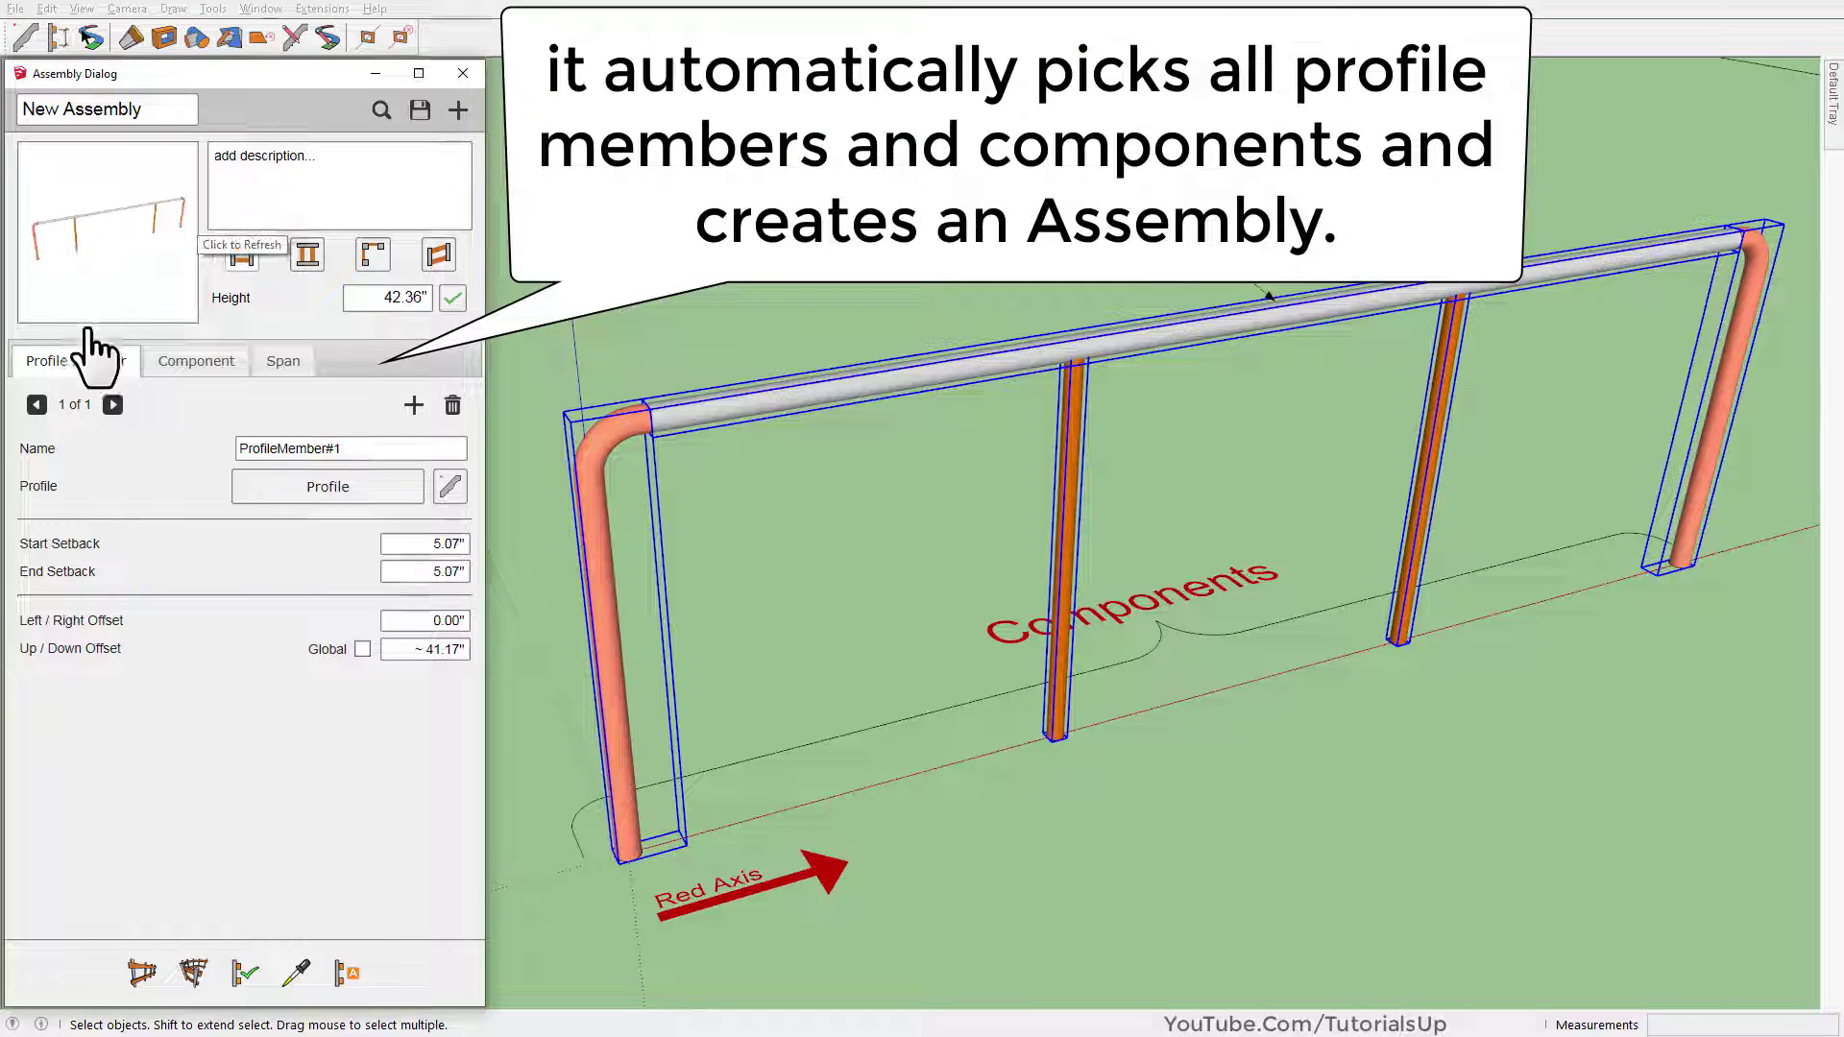
pyautogui.click(158, 367)
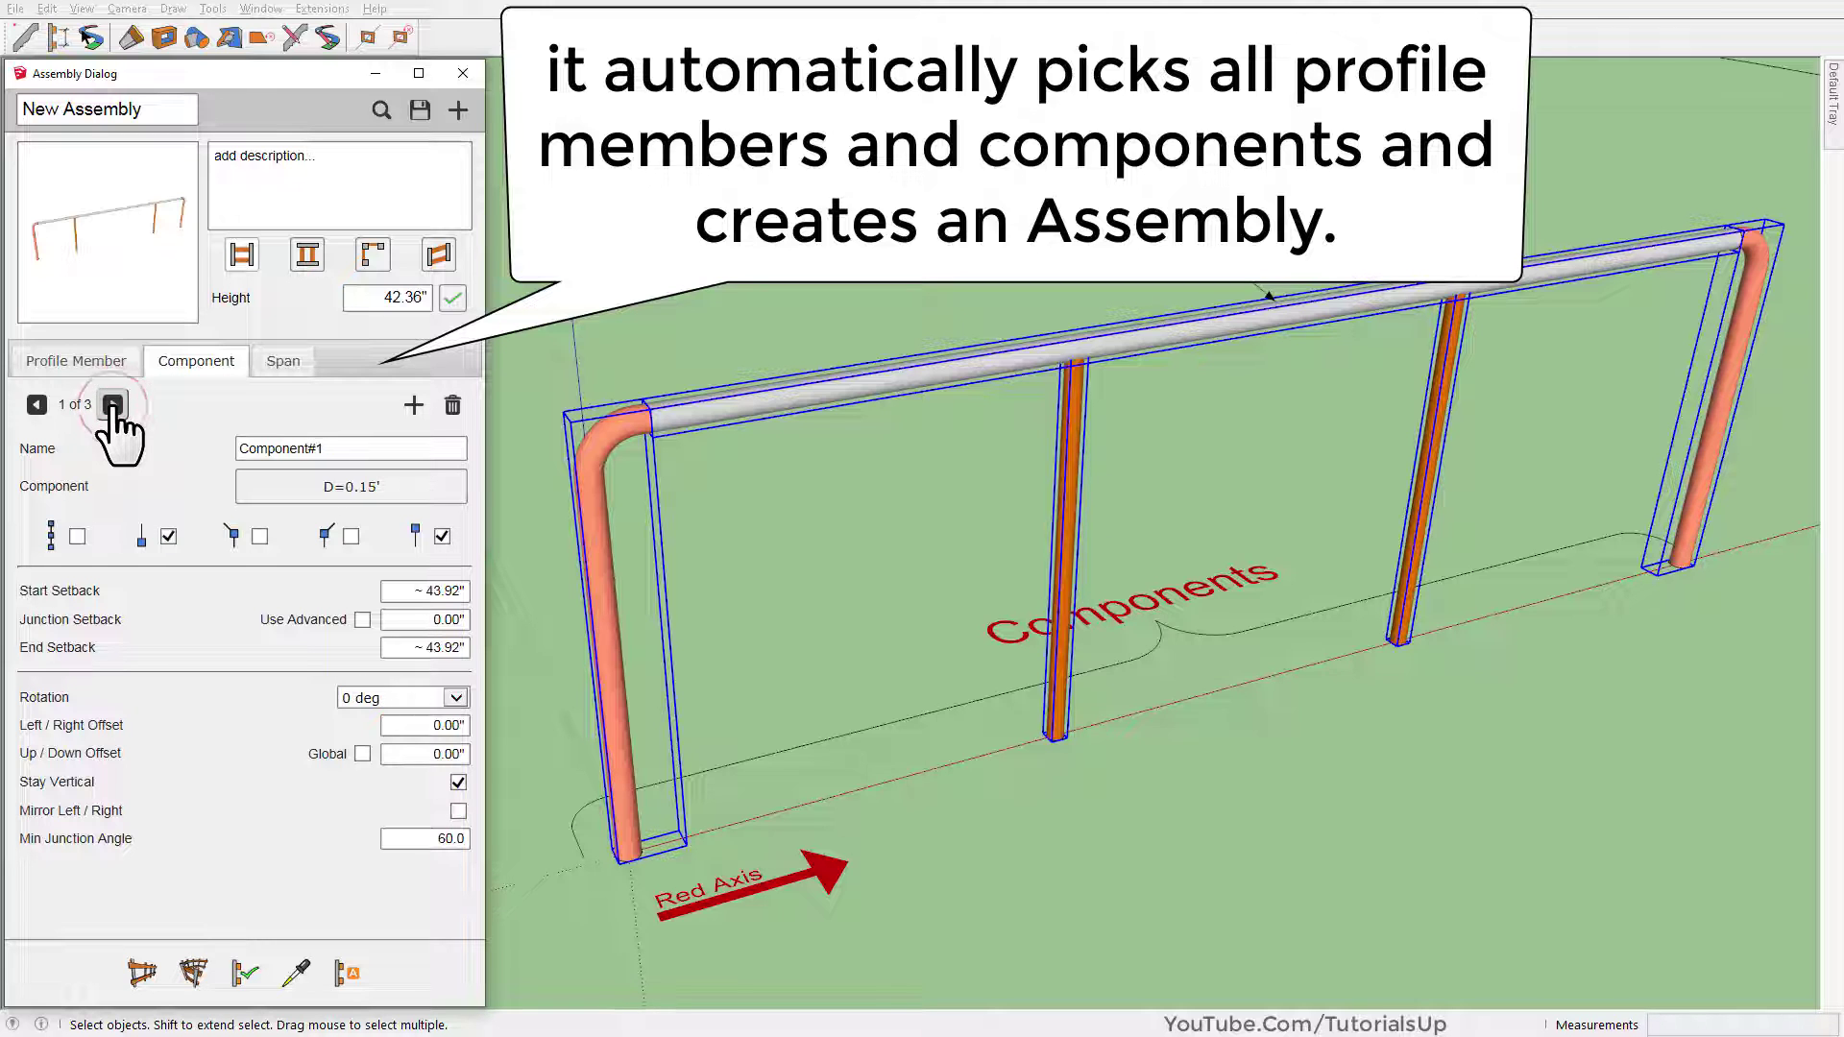
pyautogui.scroll(-3, 596, 647)
pyautogui.scroll(-3, 1073, 860)
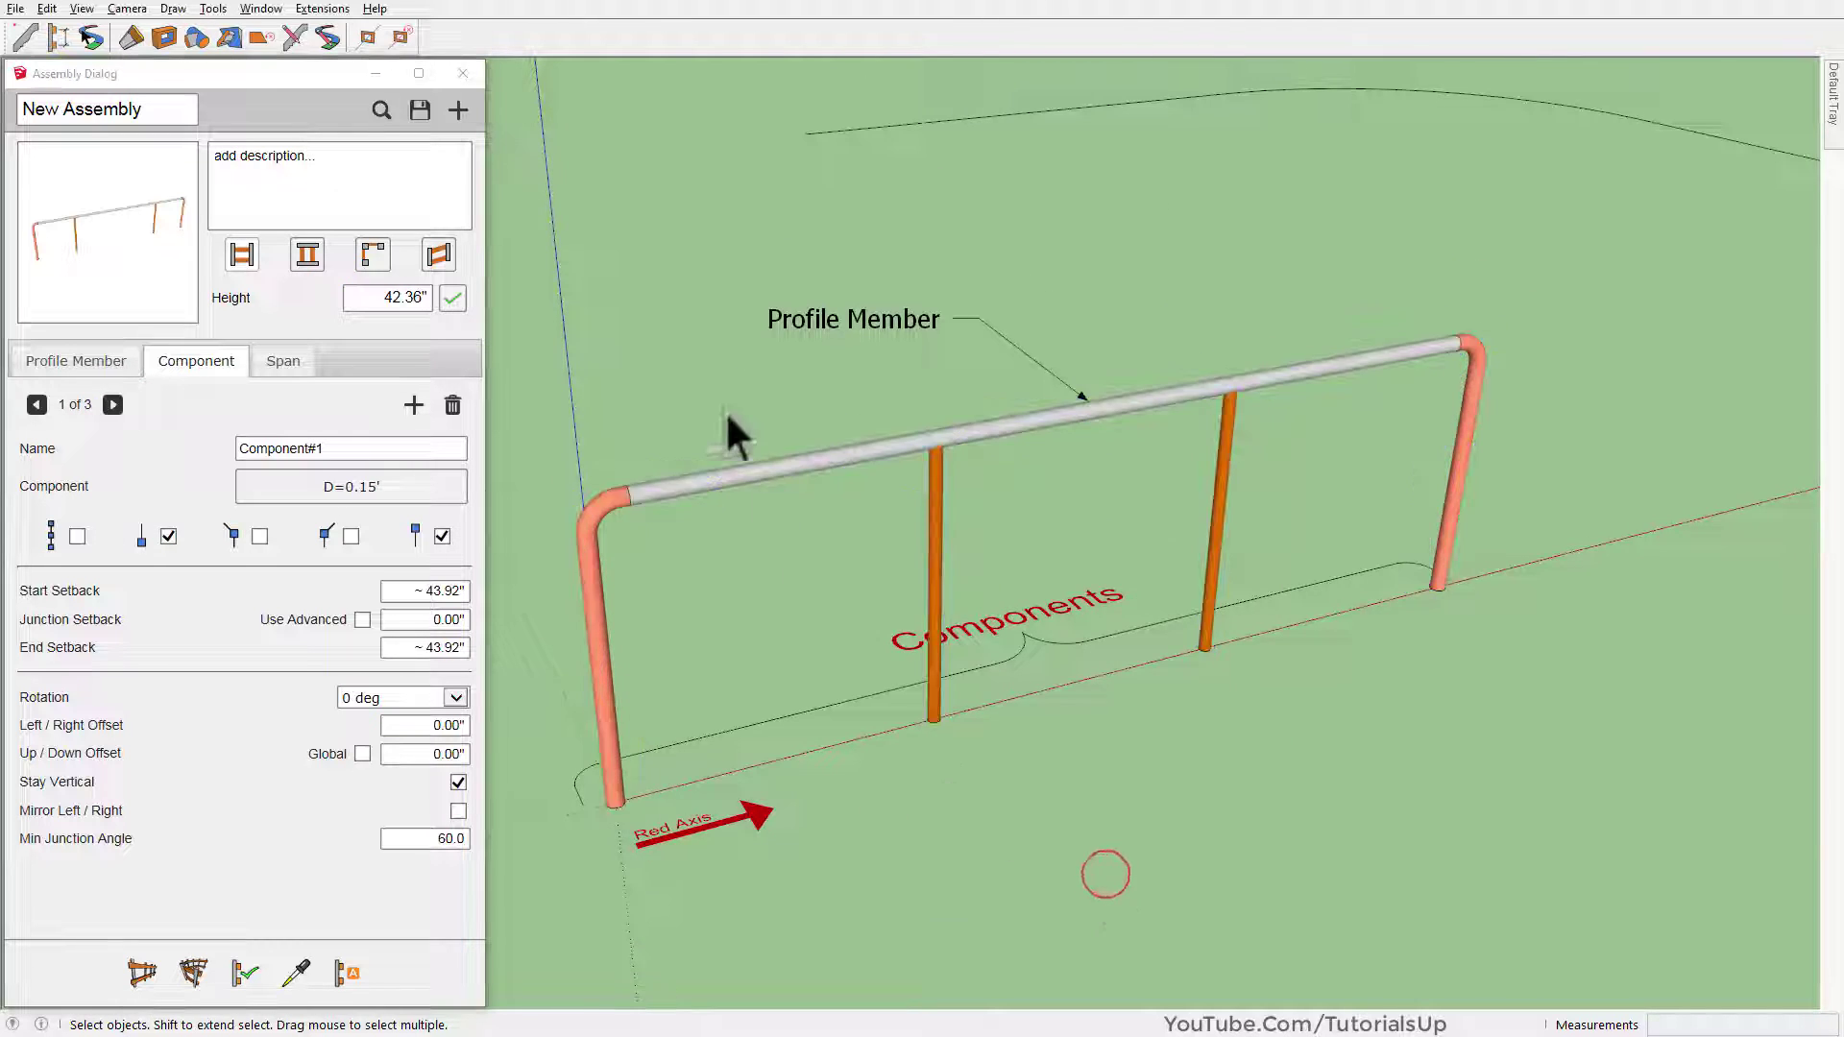
# Draw a straight test fence with the assembly tool, then exit it
pyautogui.moveTo(724, 411); pyautogui.dragTo(739, 552, button='middle')
pyautogui.click(136, 973)
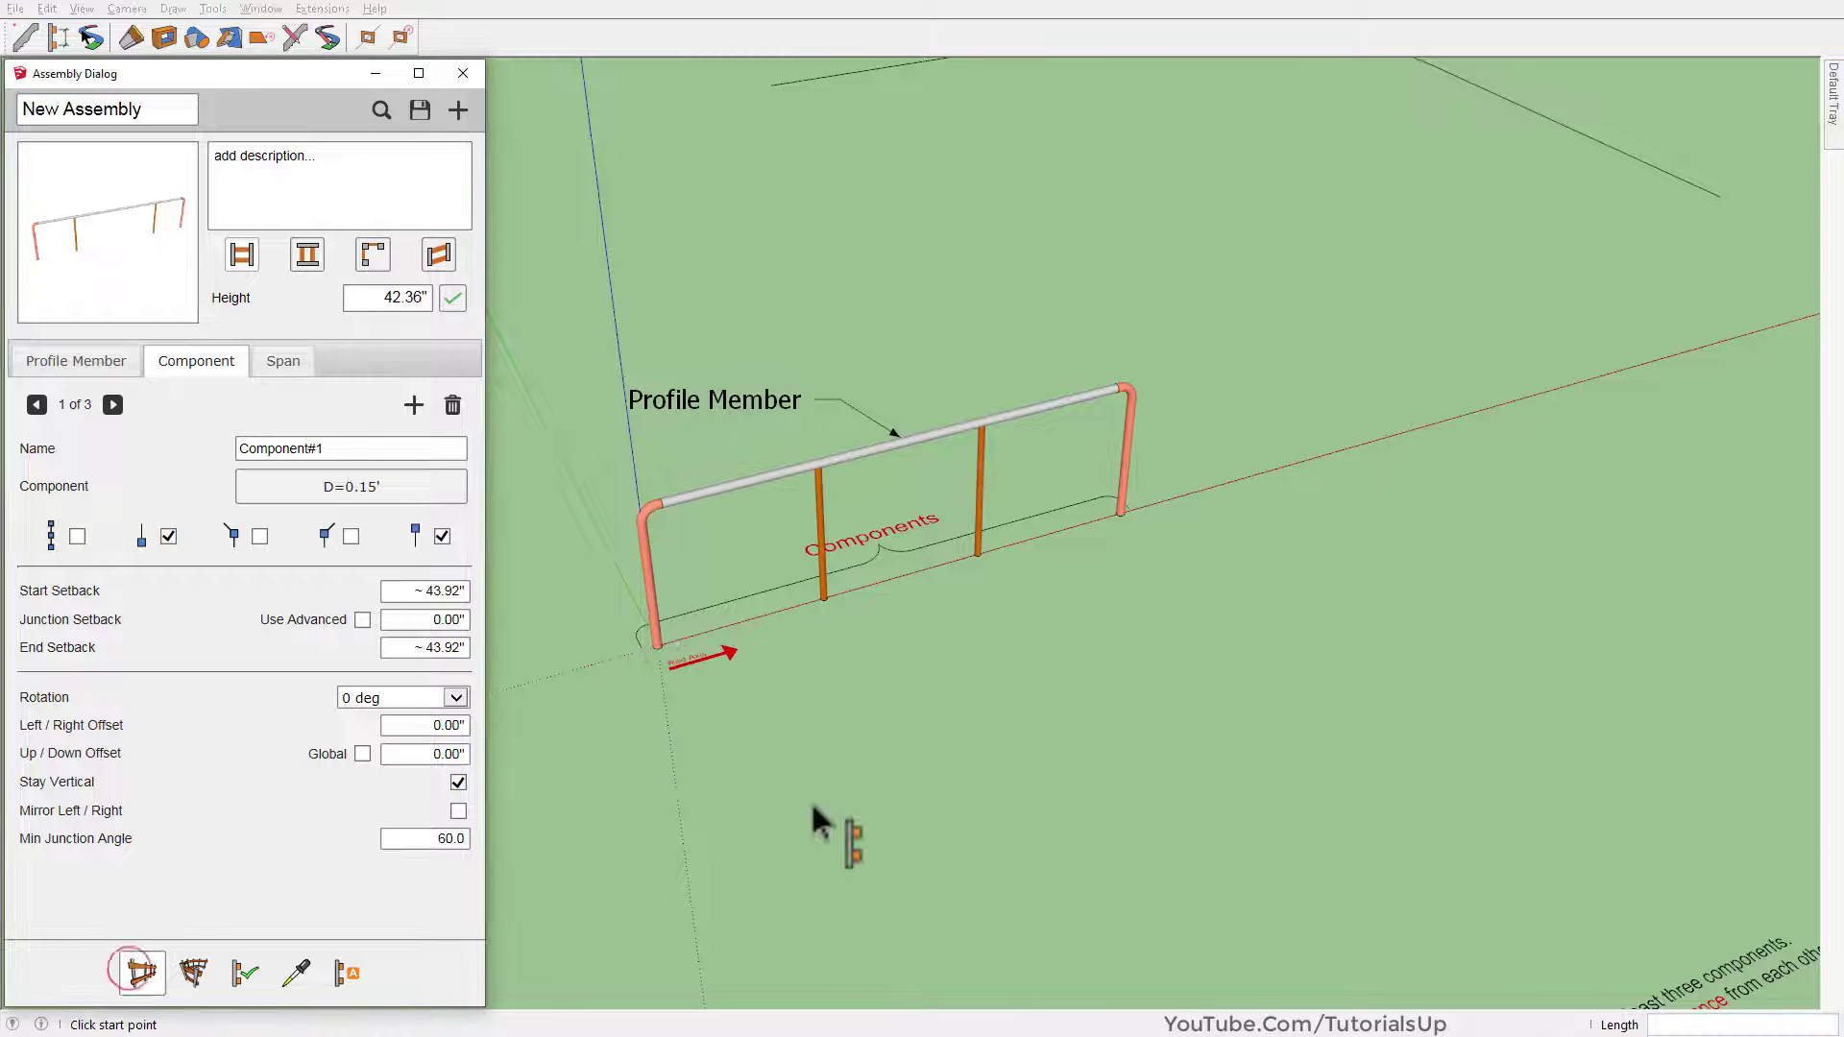
pyautogui.click(713, 788)
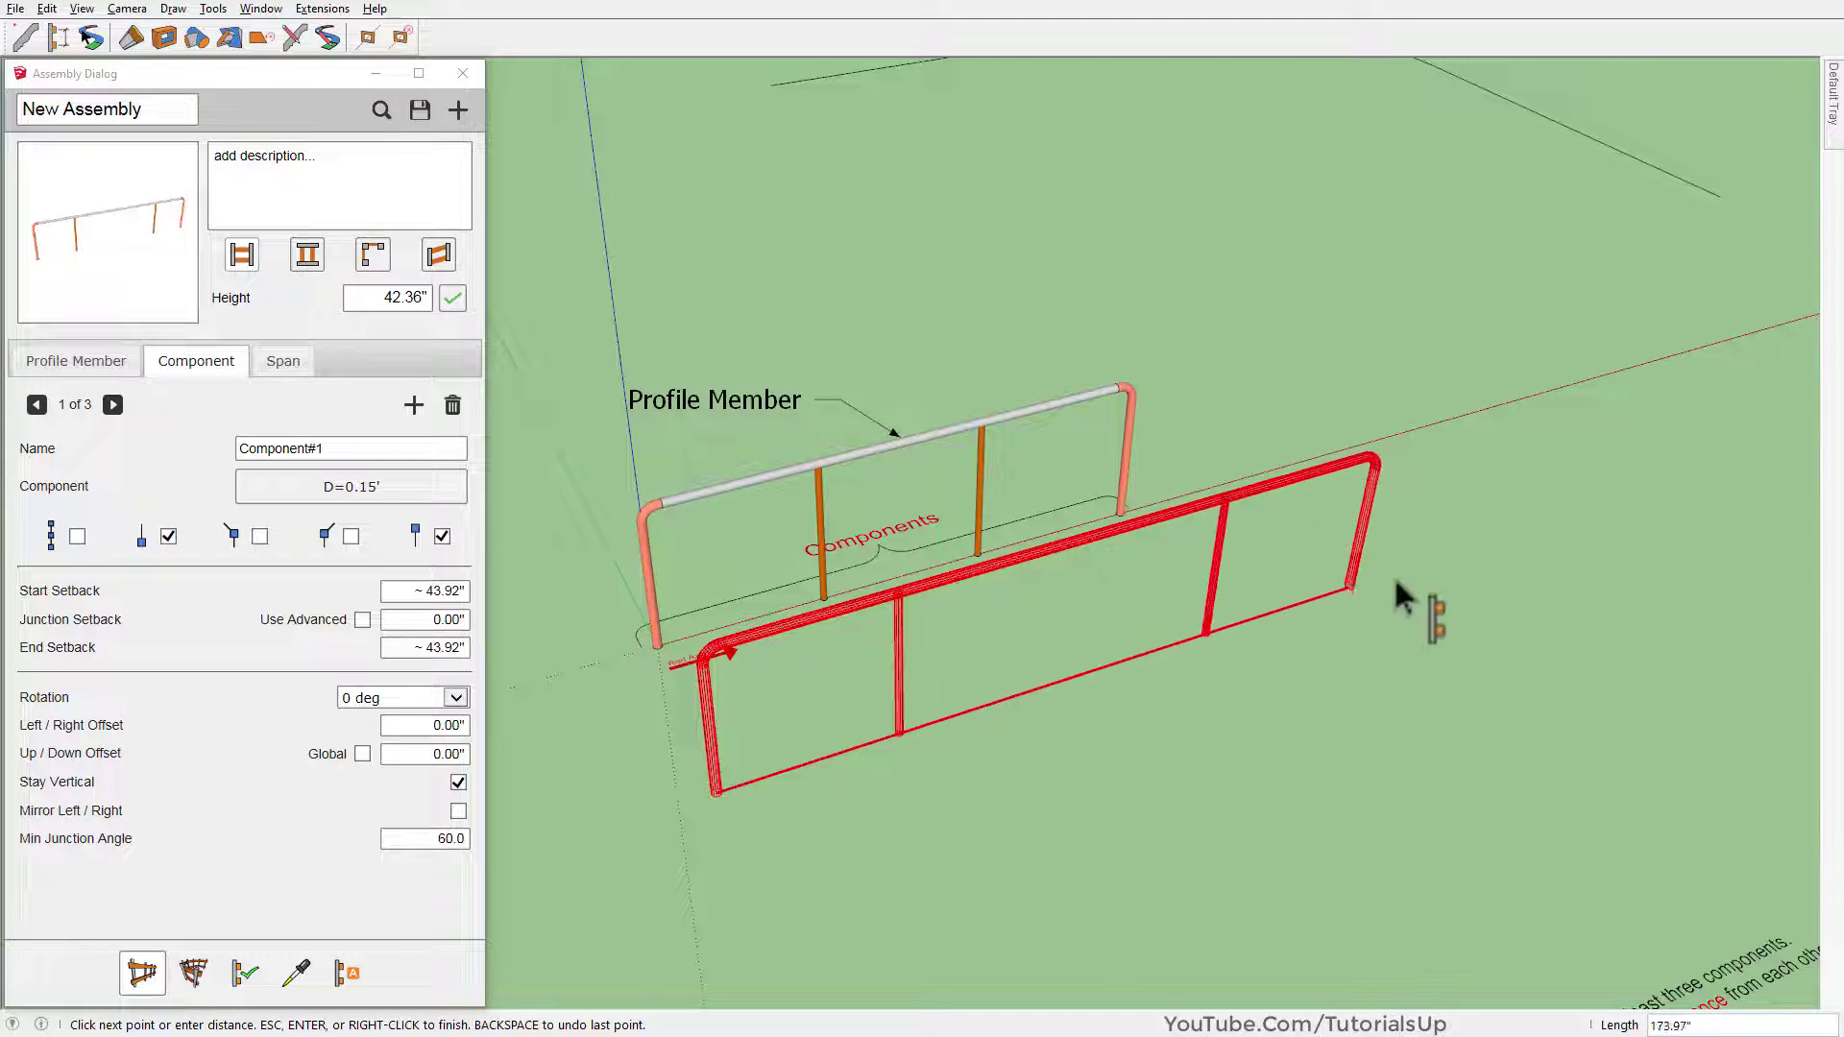
pyautogui.click(1549, 522)
pyautogui.press('Return')
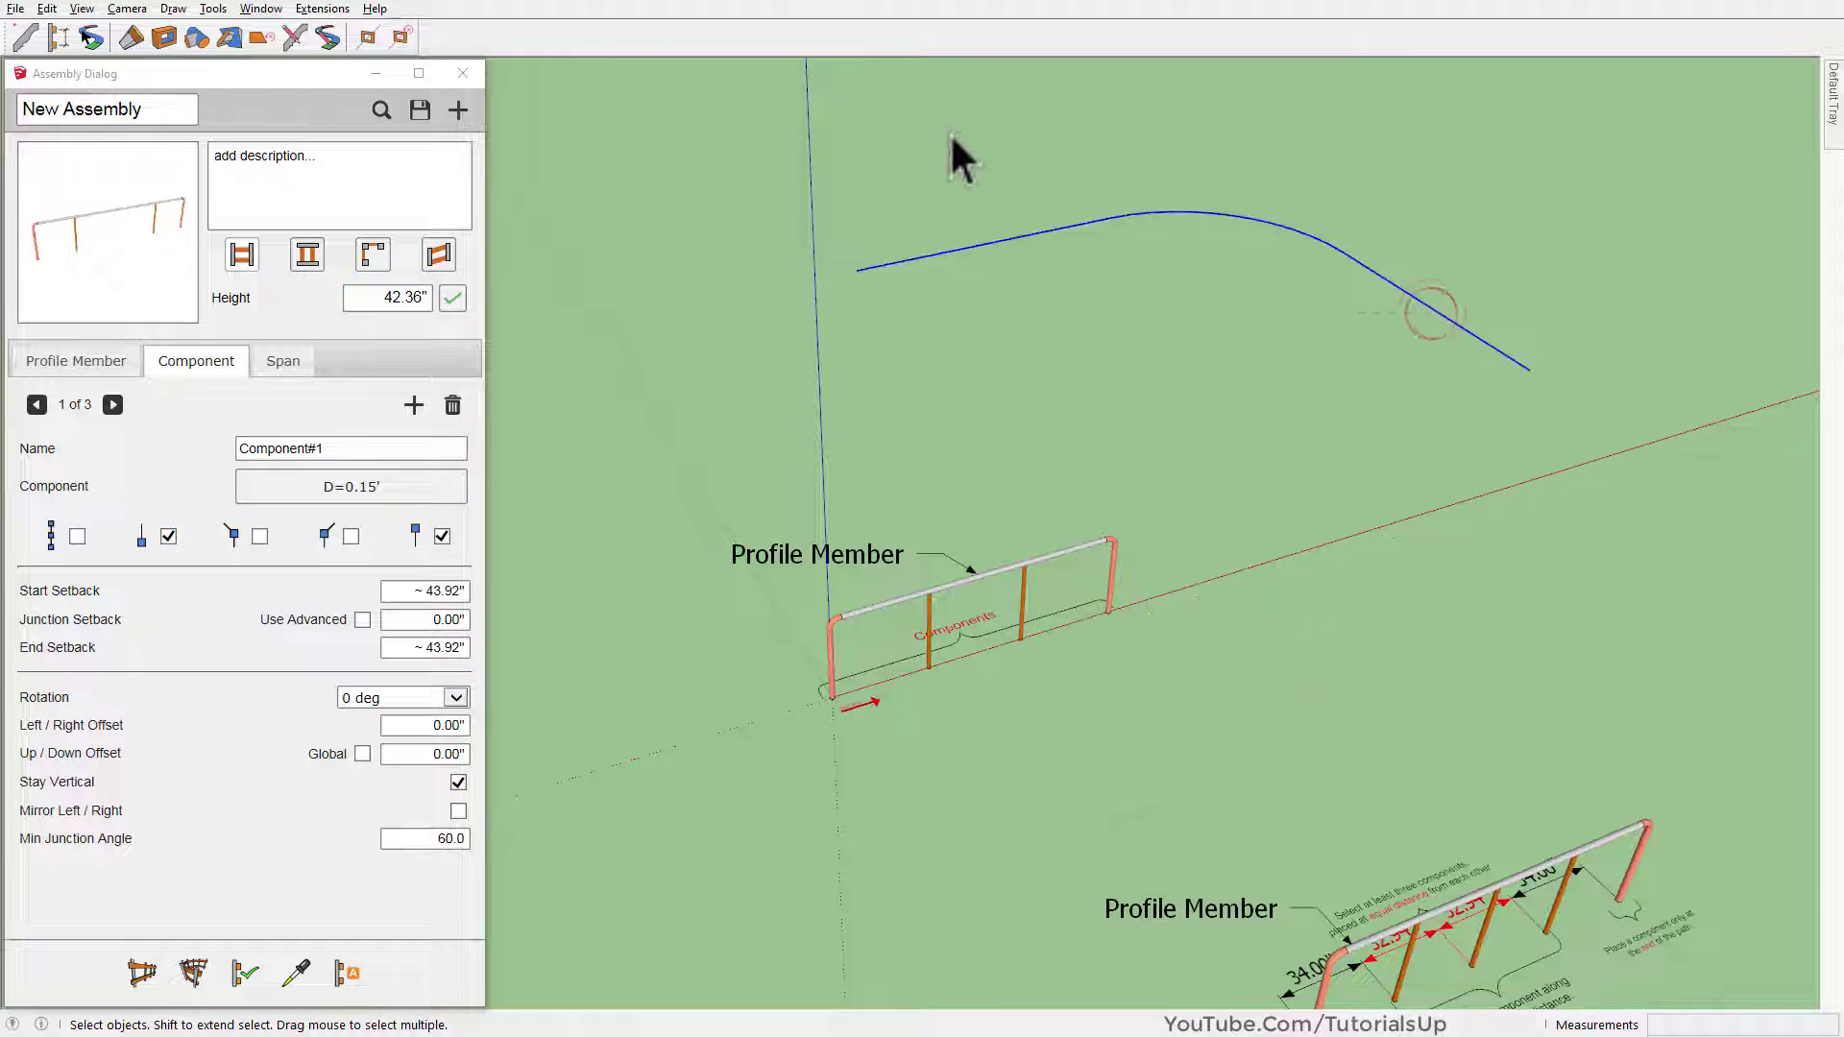
# Build the assembly along the curved blue path with rail, end posts and orange posts
pyautogui.scroll(3, 1169, 124)
pyautogui.scroll(1, 1242, 138)
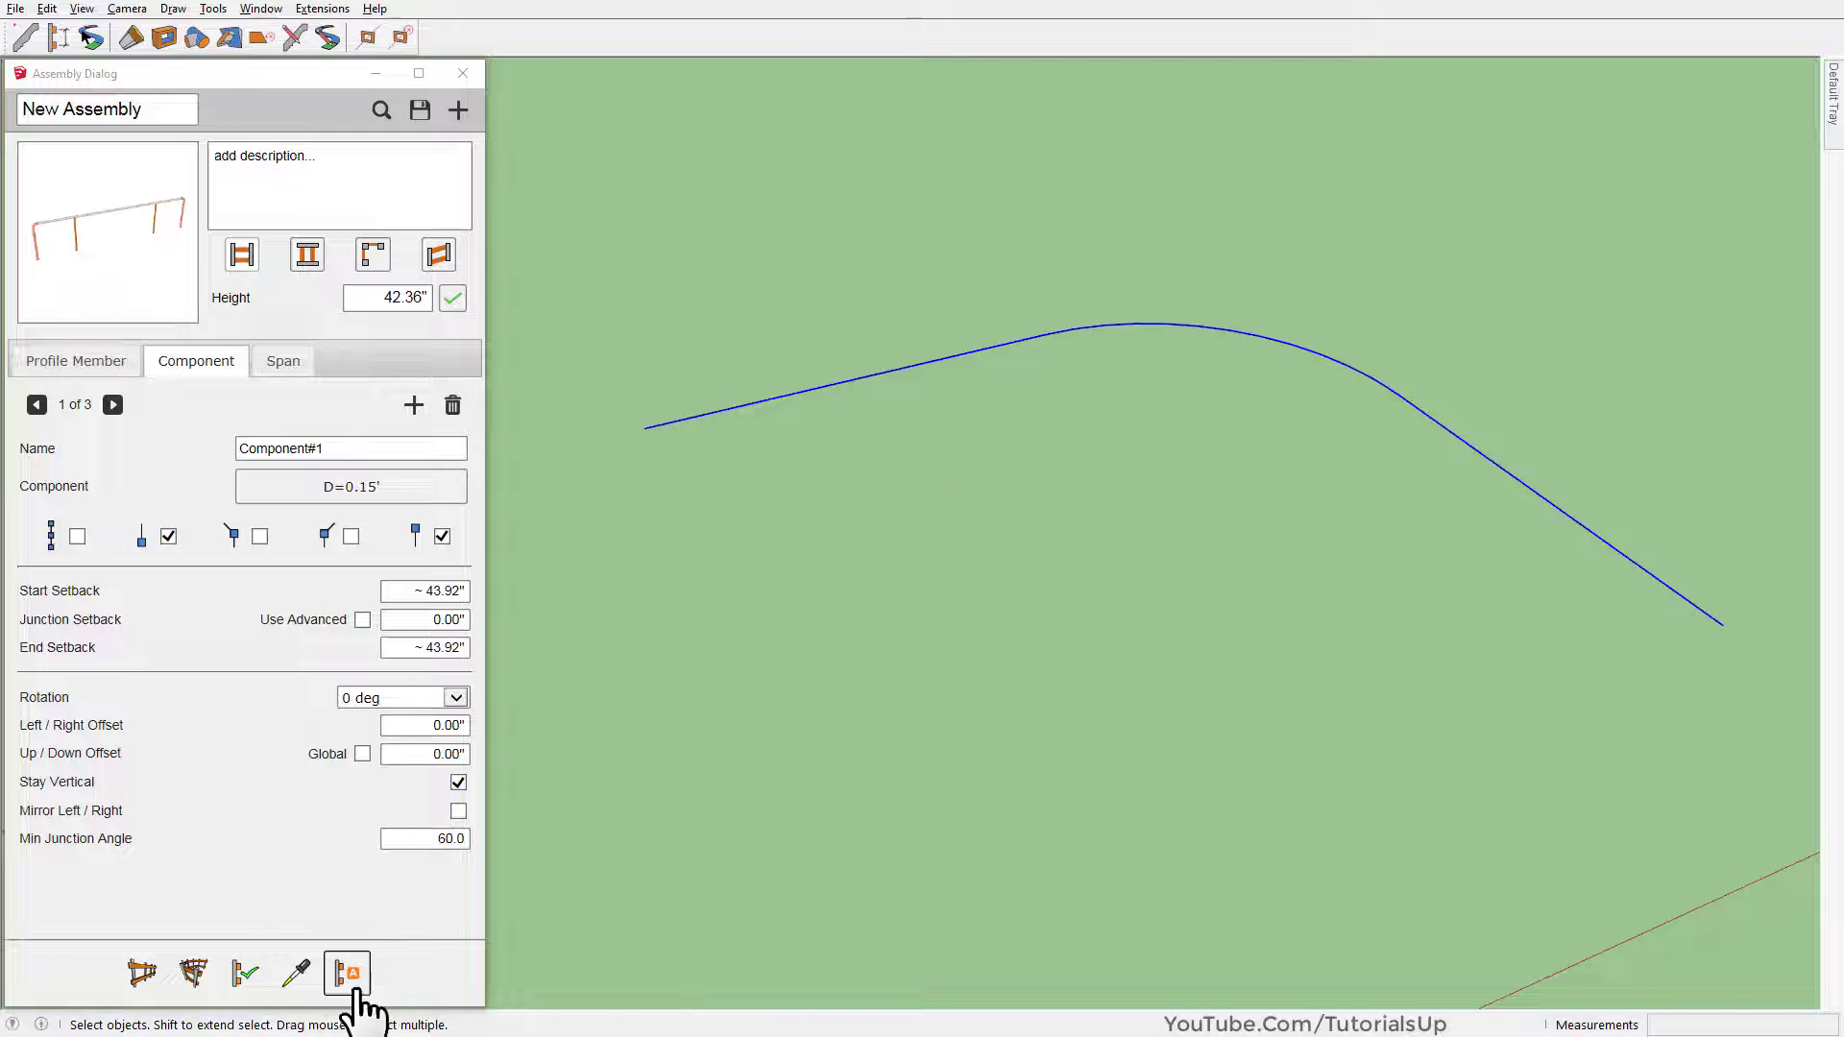
pyautogui.click(189, 974)
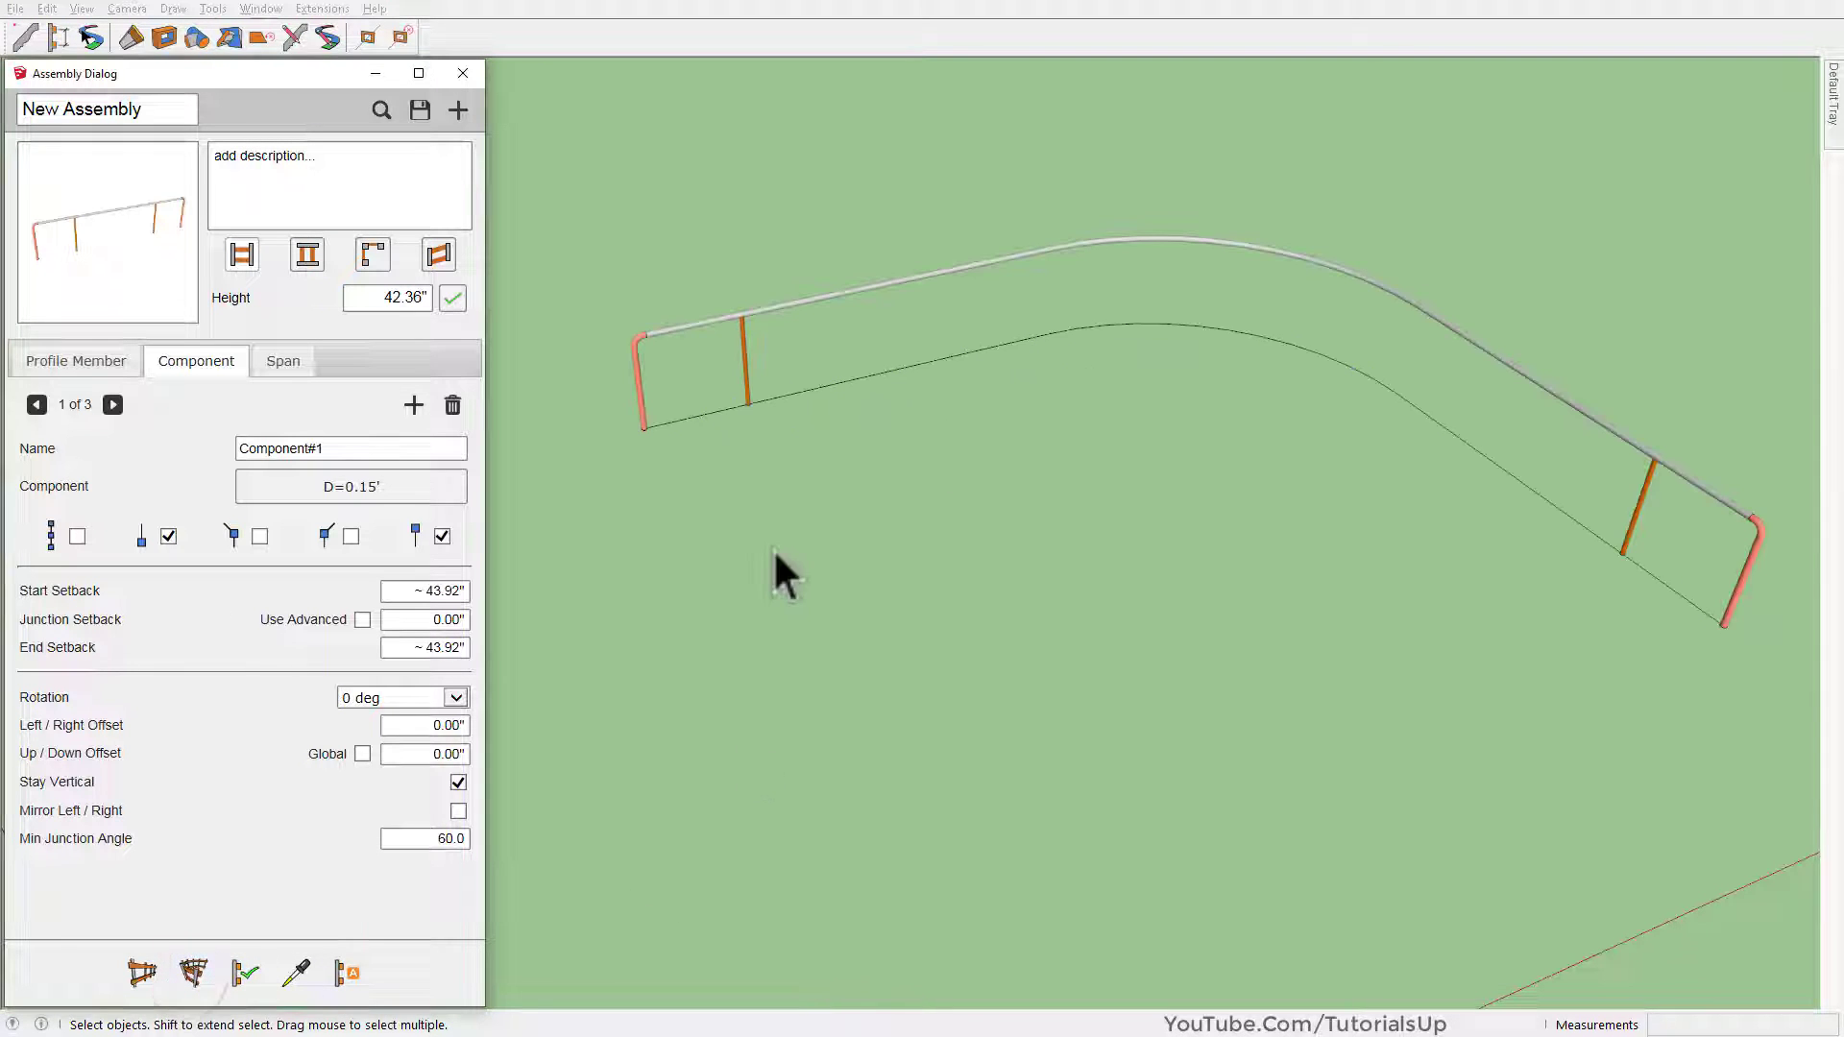
pyautogui.moveTo(773, 564)
pyautogui.mouseDown(button='middle')
pyautogui.moveTo(1028, 548)
pyautogui.moveTo(900, 432)
pyautogui.moveTo(1266, 883)
pyautogui.moveTo(881, 669)
pyautogui.mouseUp(button='middle')
pyautogui.scroll(-3, 893, 430)
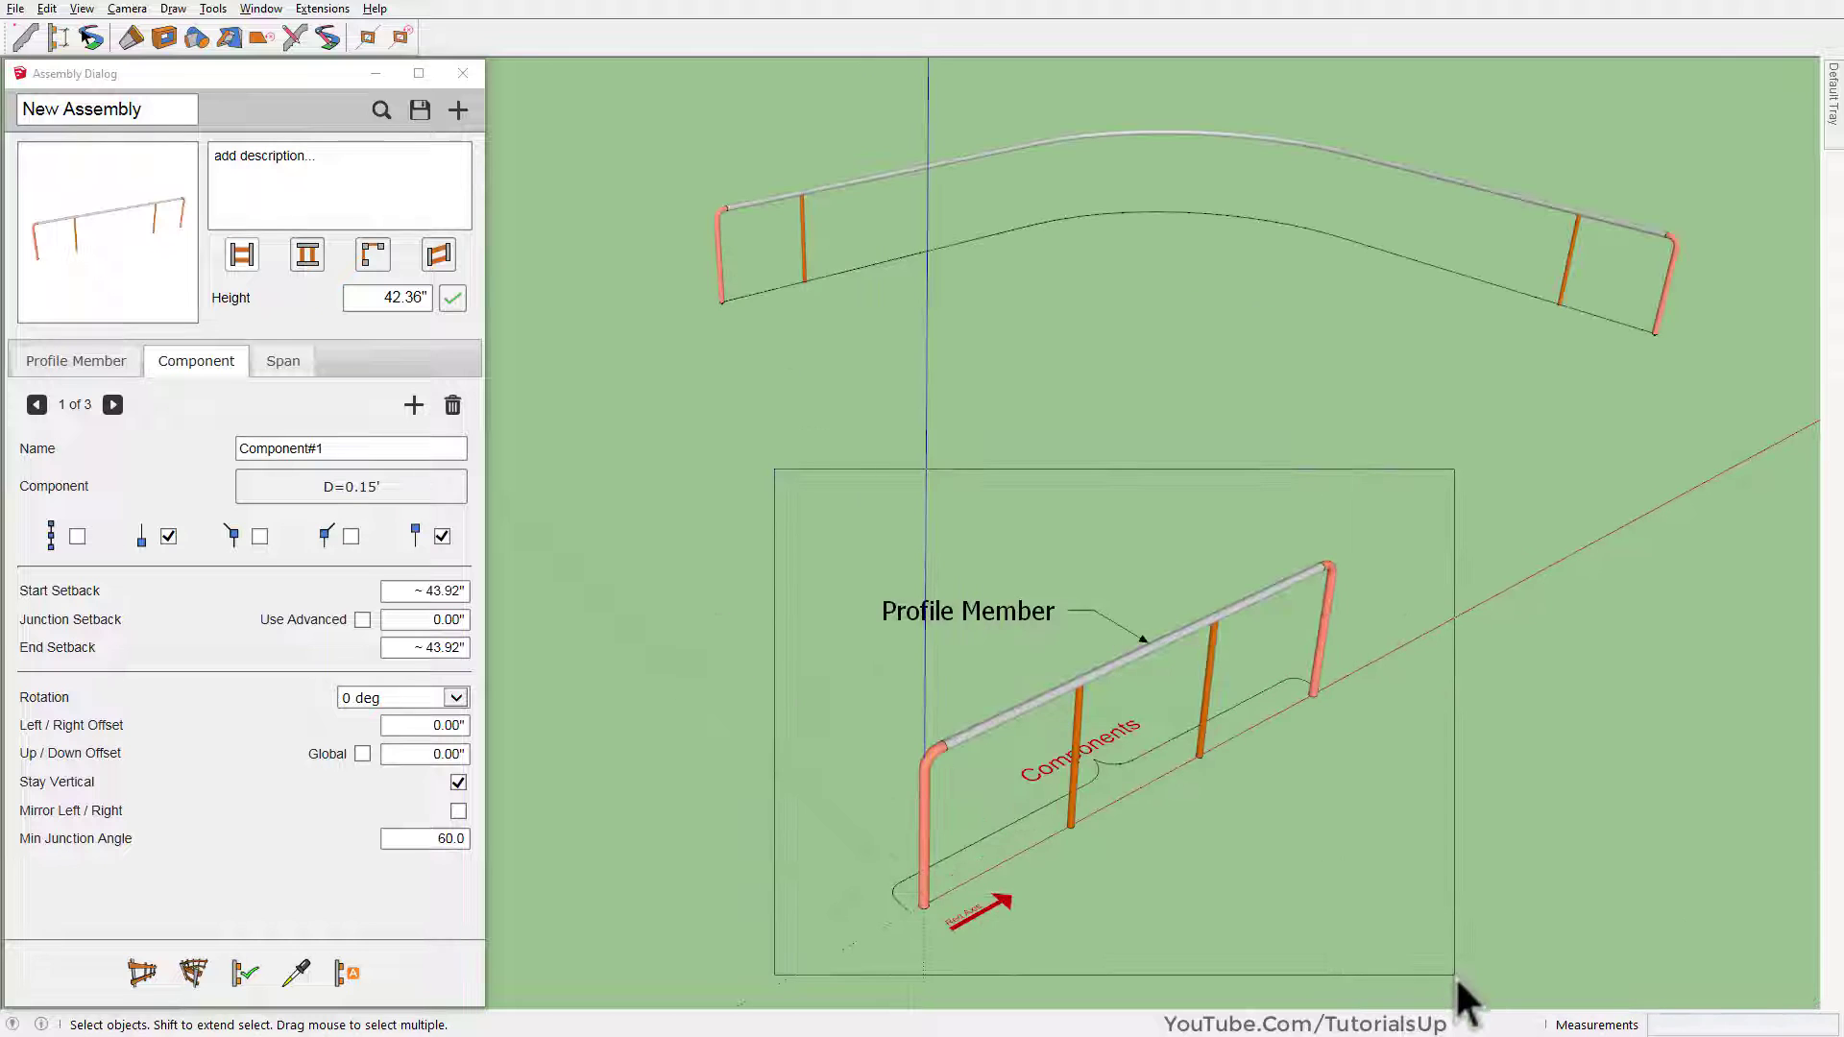
# Move the small sample fence to a new spot
pyautogui.moveTo(774, 467); pyautogui.dragTo(1391, 860)
pyautogui.scroll(2, 1008, 988)
pyautogui.moveTo(1008, 988)
pyautogui.mouseDown(button='middle')
pyautogui.moveTo(771, 926)
pyautogui.moveTo(1119, 913)
pyautogui.mouseUp(button='middle')
pyautogui.press('m')
pyautogui.moveTo(1120, 913); pyautogui.dragTo(1069, 887)
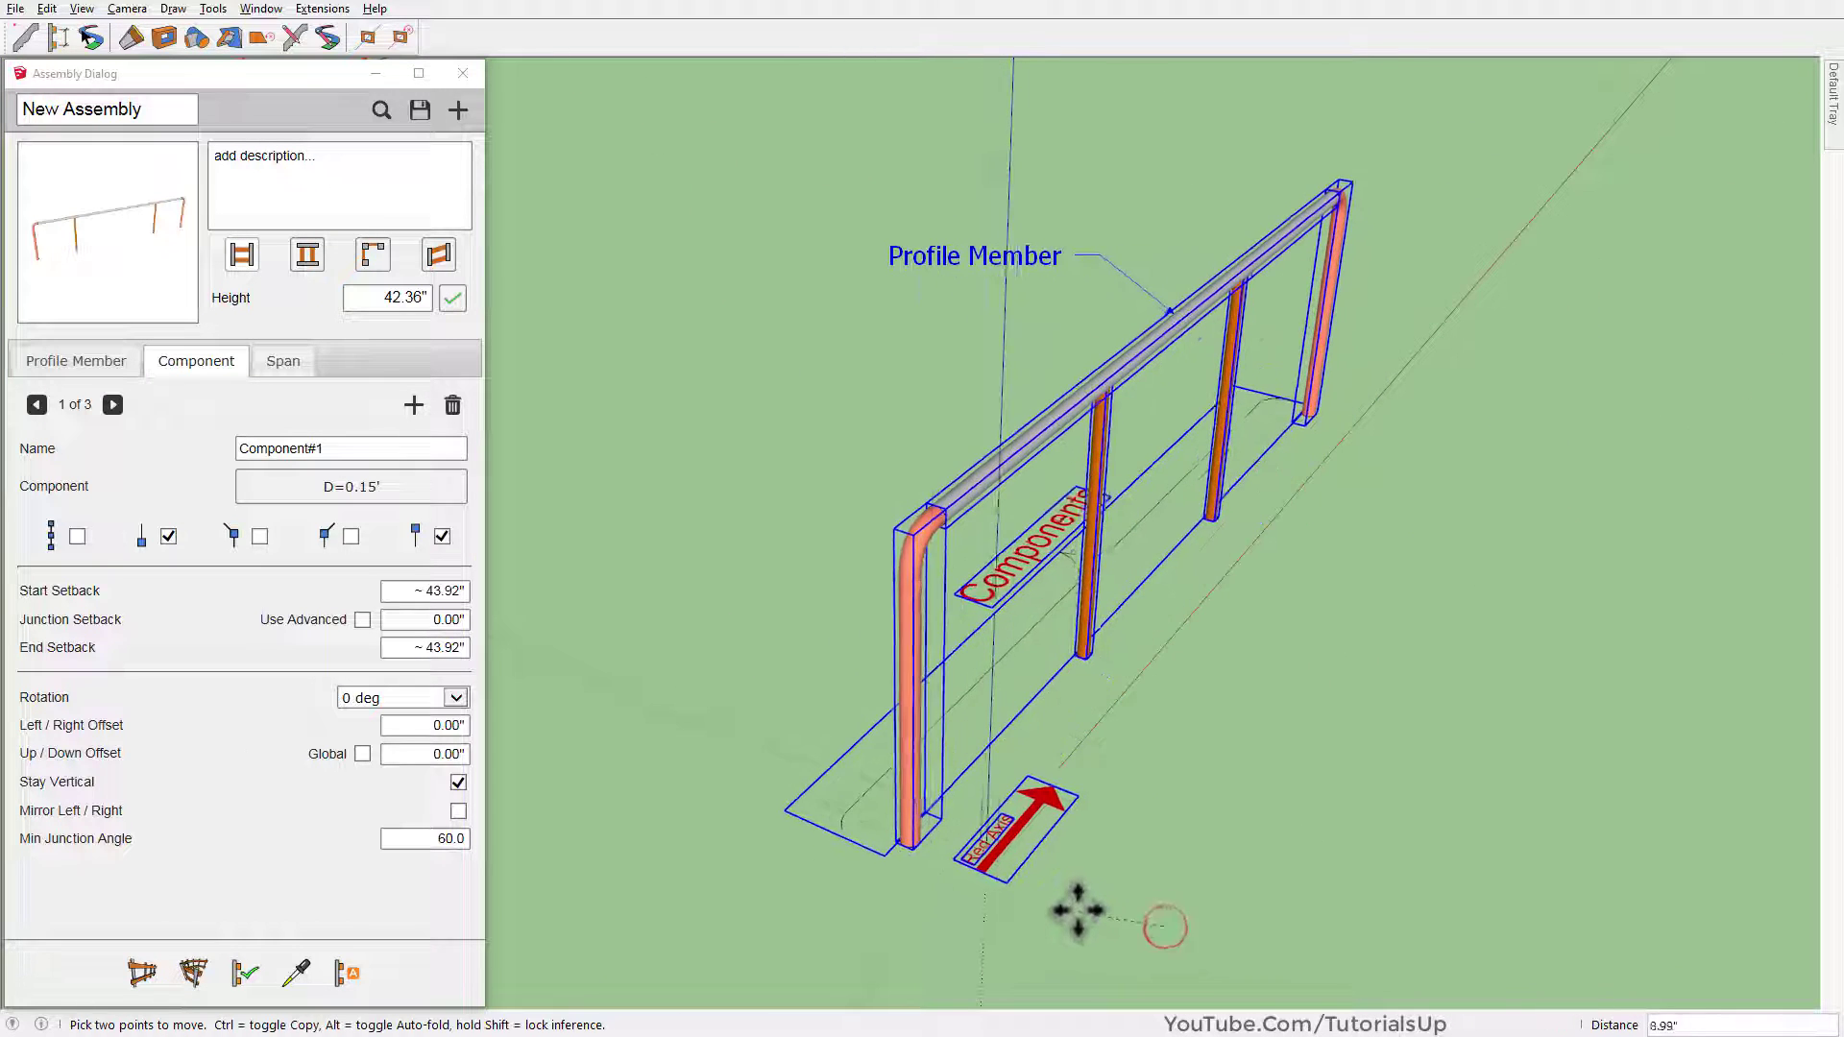
pyautogui.click(1069, 887)
pyautogui.press('space')
pyautogui.click(1193, 873)
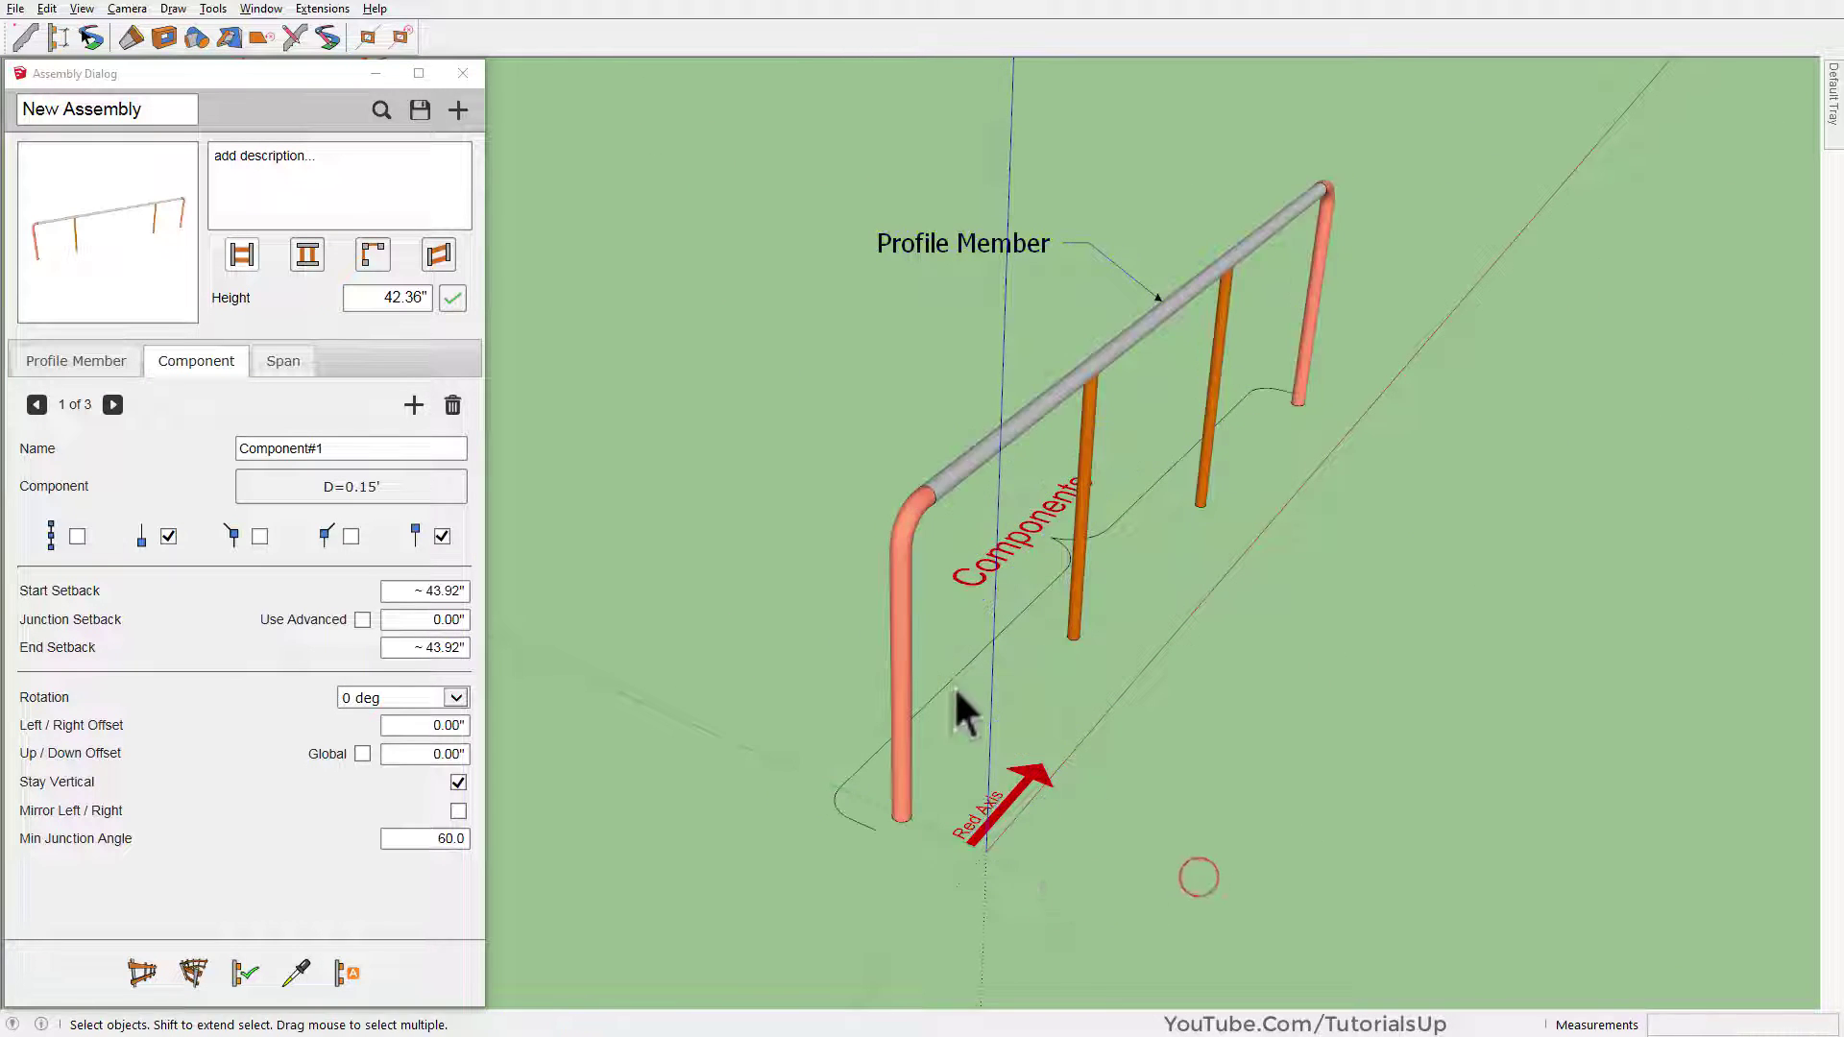
# Select the whole straight sample fence and build an assembly from it
pyautogui.moveTo(959, 708)
pyautogui.mouseDown(button='middle')
pyautogui.moveTo(794, 535)
pyautogui.moveTo(577, 443)
pyautogui.moveTo(1493, 499)
pyautogui.mouseUp(button='middle')
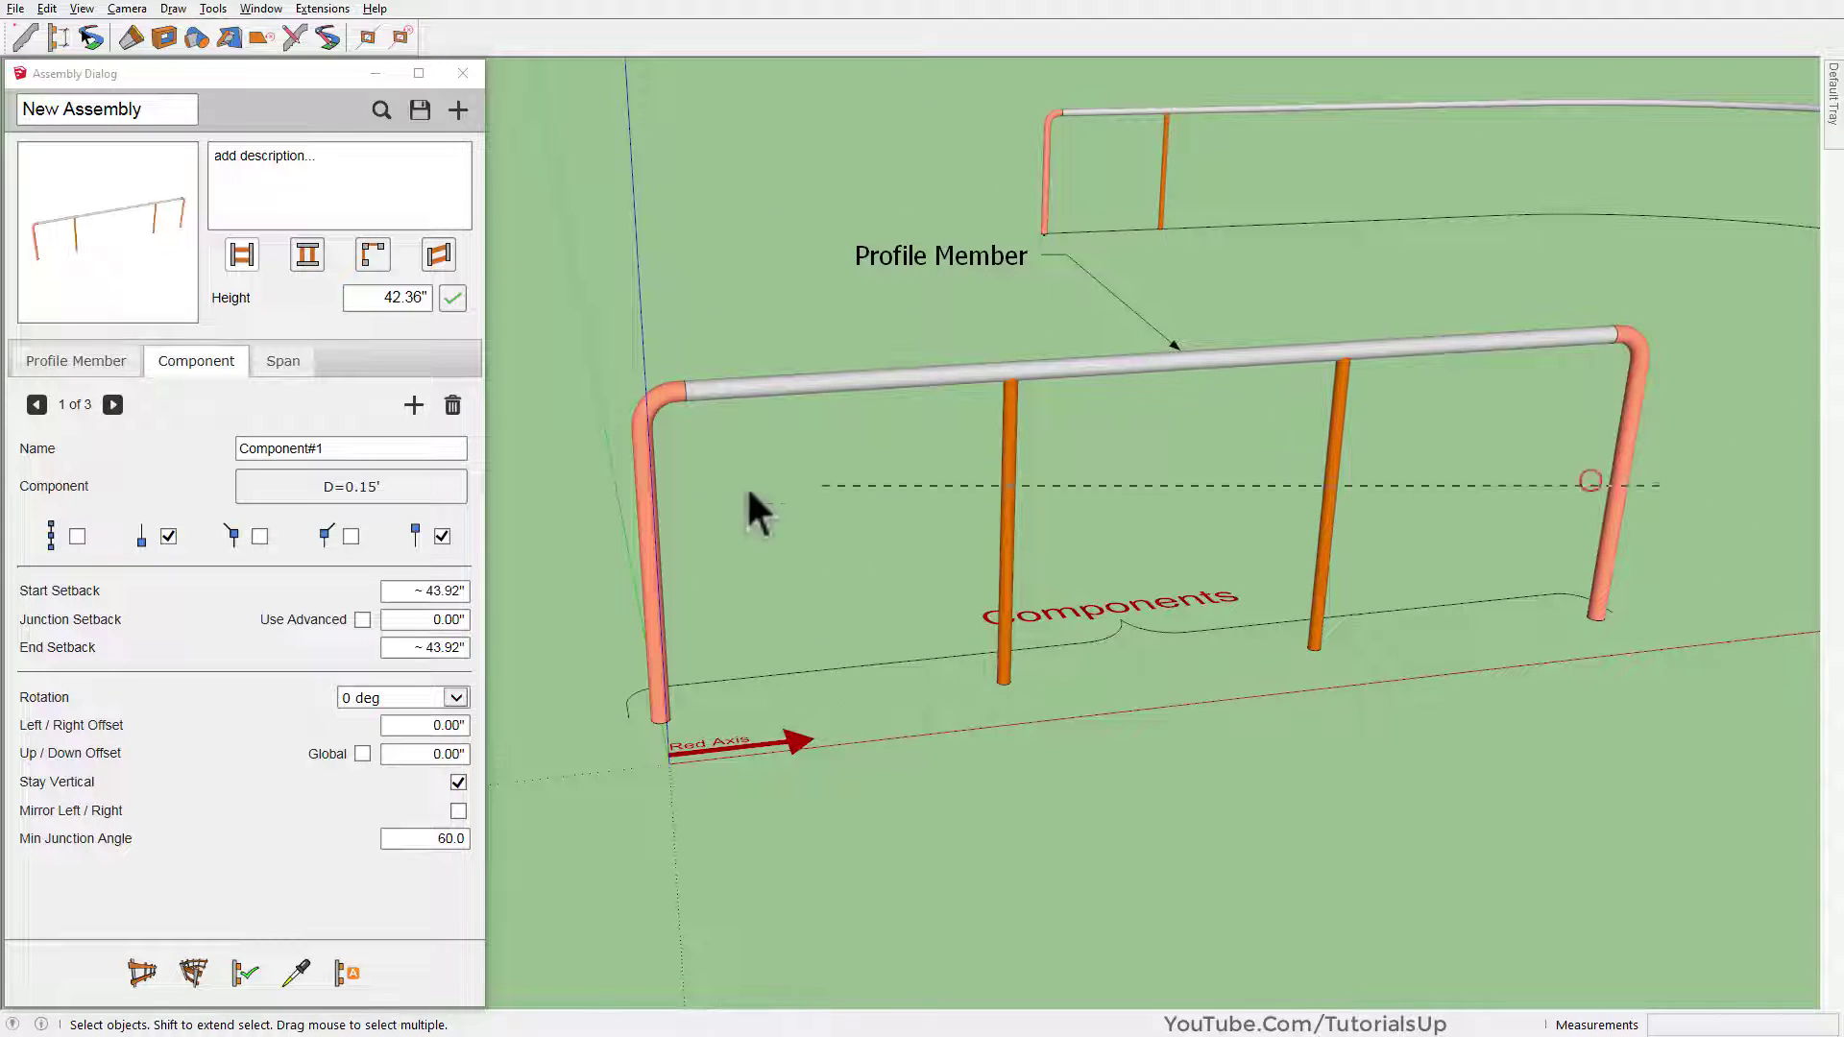
pyautogui.moveTo(568, 447); pyautogui.dragTo(570, 449)
pyautogui.moveTo(765, 384)
pyautogui.mouseDown(button='middle')
pyautogui.moveTo(885, 535)
pyautogui.moveTo(705, 766)
pyautogui.mouseUp(button='middle')
pyautogui.scroll(-3, 705, 766)
pyautogui.moveTo(796, 711)
pyautogui.mouseDown(button='middle')
pyautogui.moveTo(1234, 342)
pyautogui.moveTo(573, 766)
pyautogui.mouseUp(button='middle')
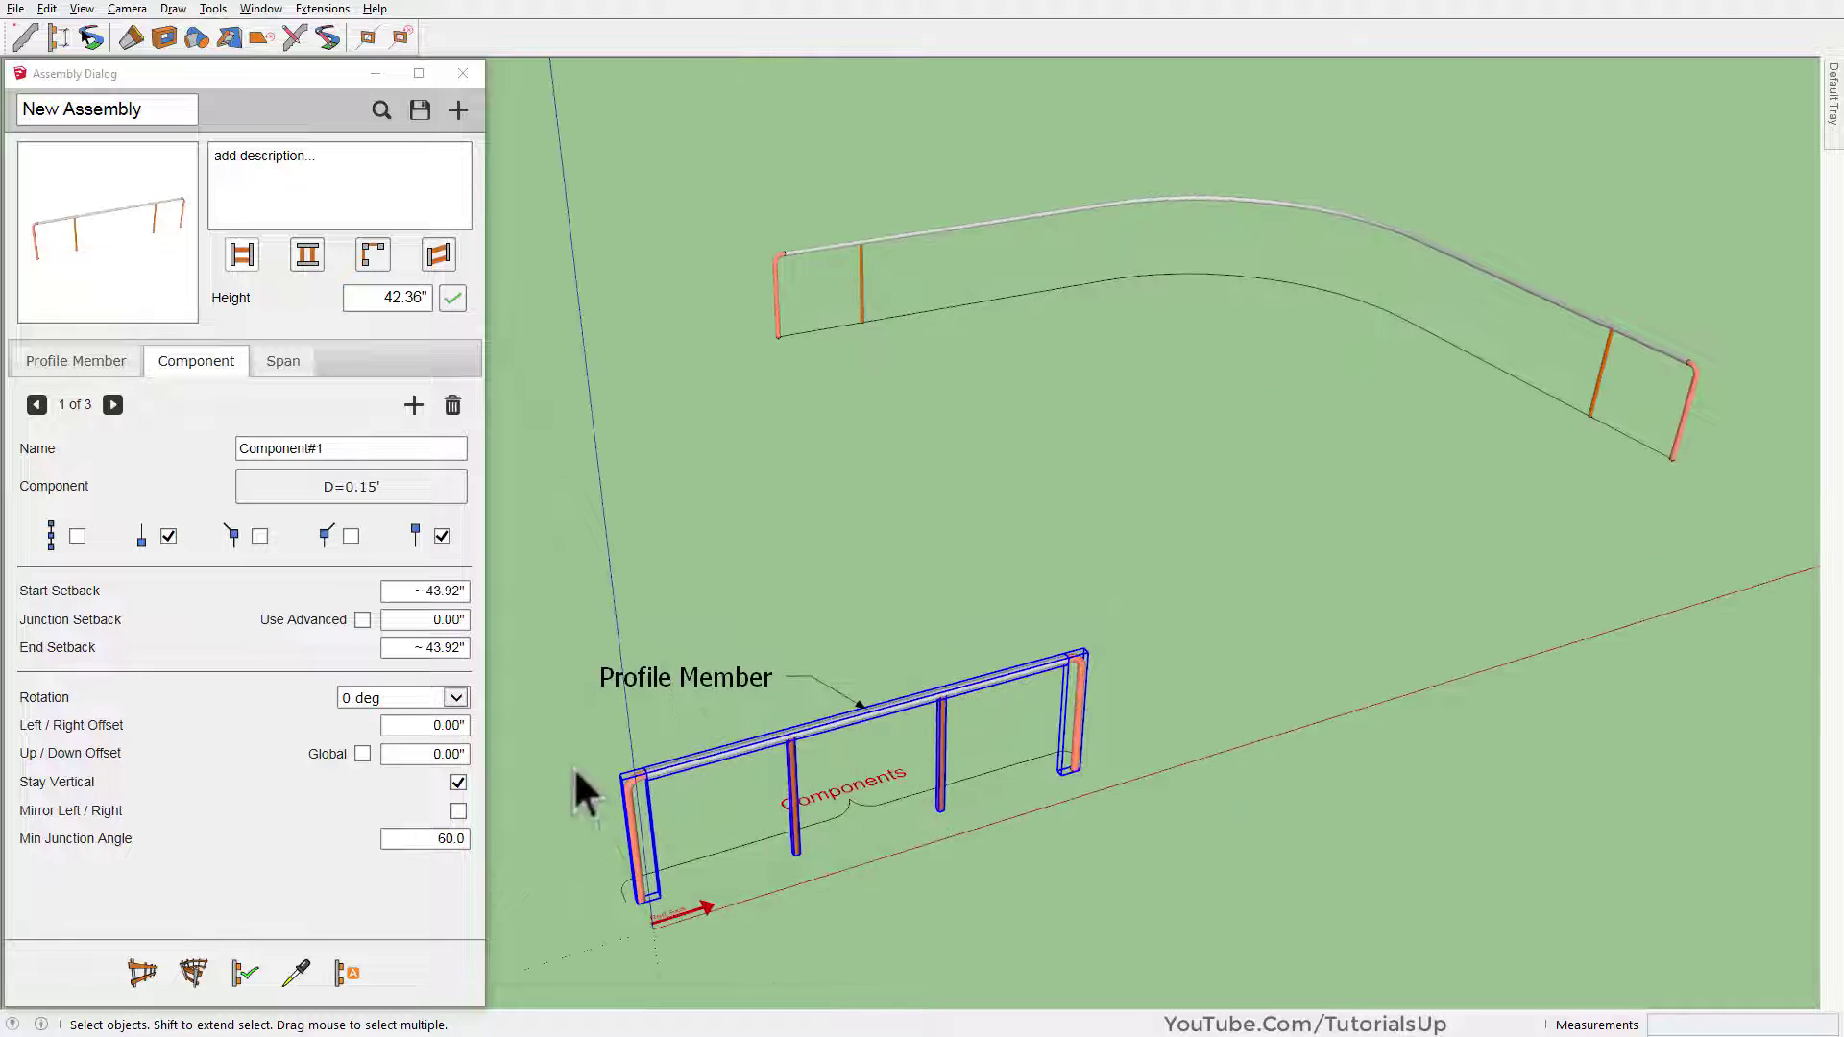
pyautogui.click(352, 965)
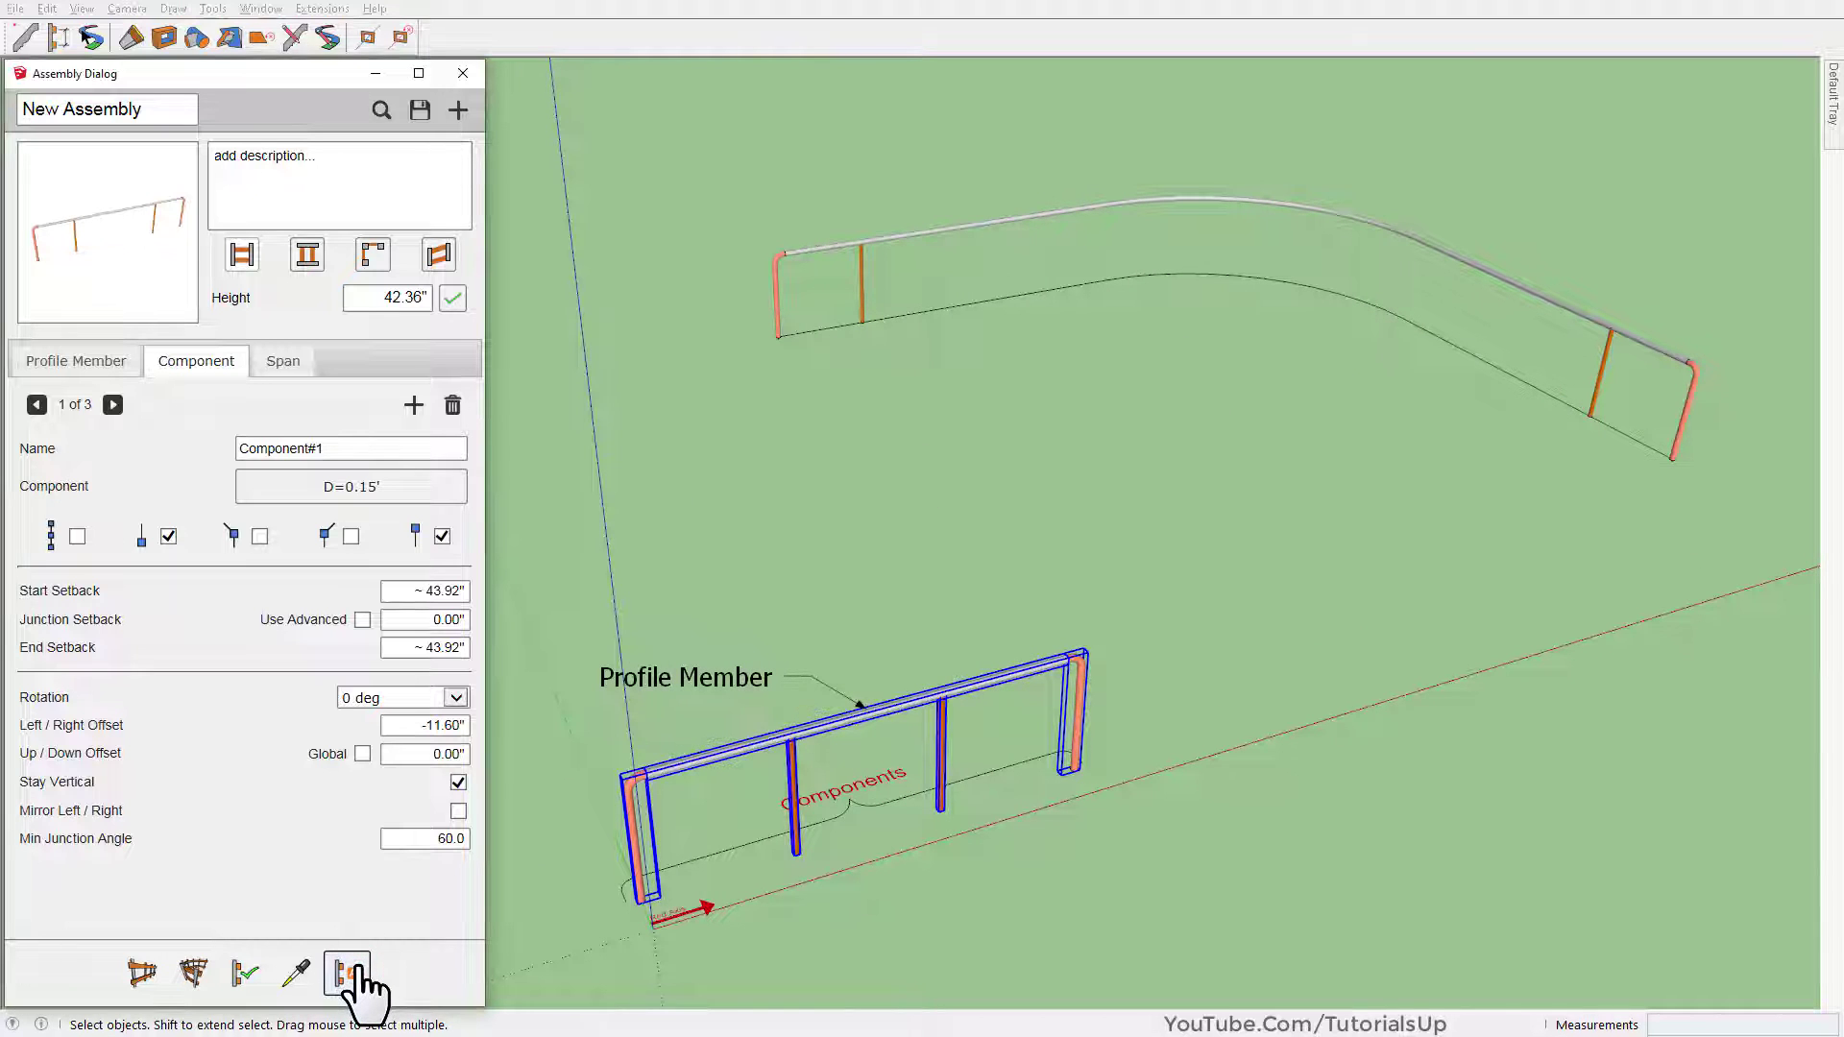
# Apply the assembly to the distant curved fence, then reselect the example fence
pyautogui.click(864, 240)
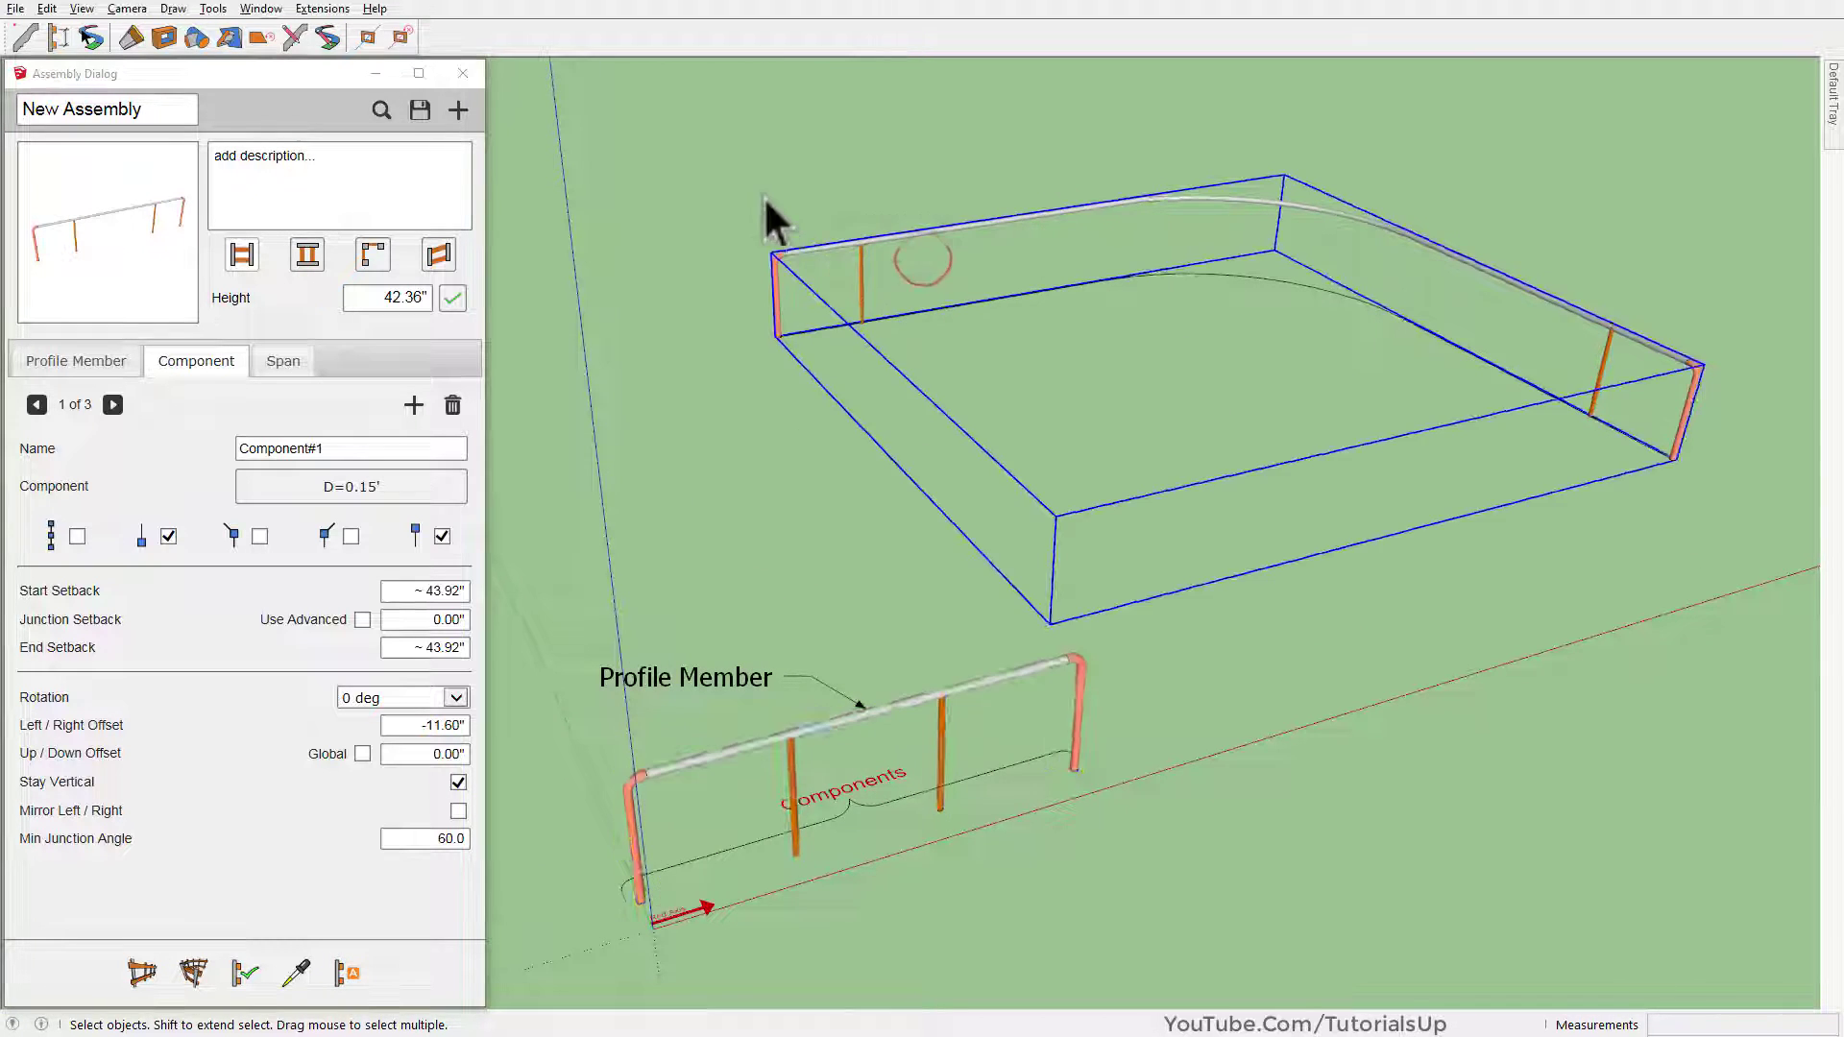
pyautogui.scroll(4, 816, 226)
pyautogui.moveTo(864, 239)
pyautogui.mouseDown(button='middle')
pyautogui.moveTo(774, 440)
pyautogui.moveTo(836, 487)
pyautogui.mouseUp(button='middle')
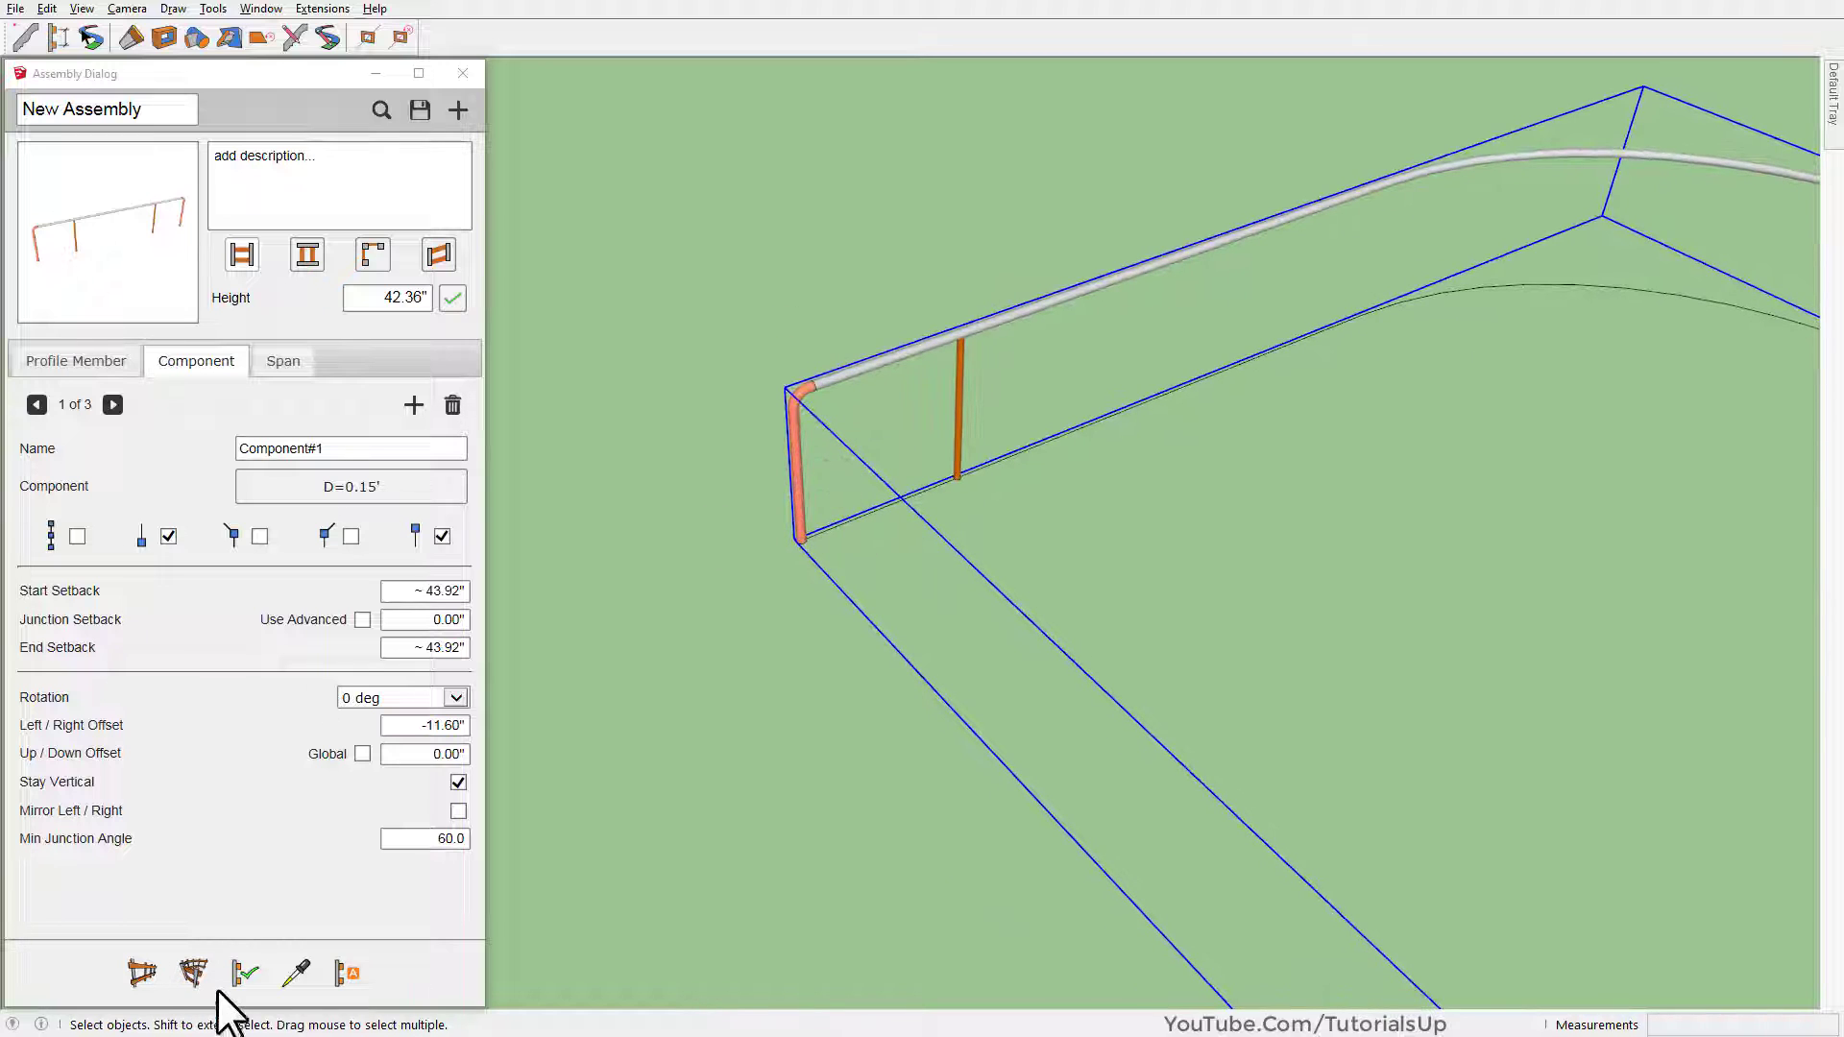
pyautogui.click(245, 973)
pyautogui.click(958, 785)
pyautogui.moveTo(849, 366)
pyautogui.mouseDown(button='middle')
pyautogui.moveTo(903, 555)
pyautogui.moveTo(862, 377)
pyautogui.mouseUp(button='middle')
pyautogui.scroll(-2, 863, 377)
pyautogui.click(862, 377)
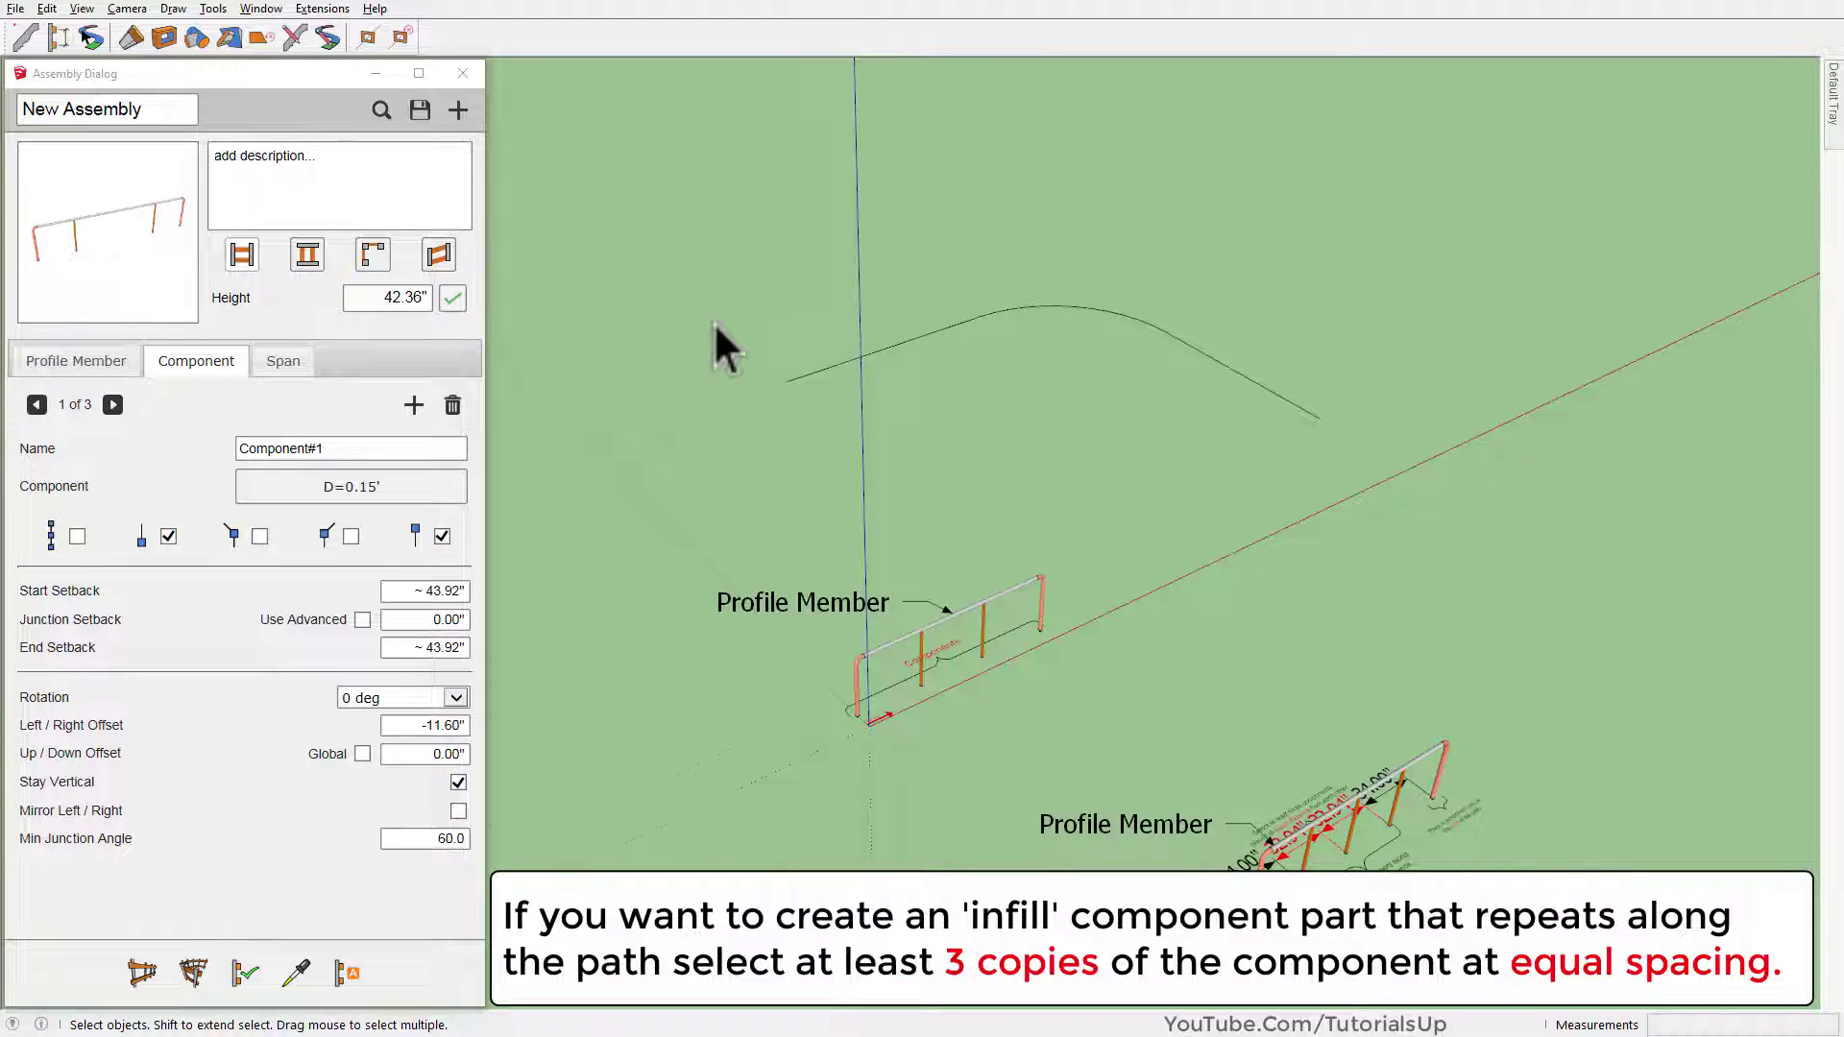
pyautogui.moveTo(671, 477); pyautogui.dragTo(807, 555, button='middle')
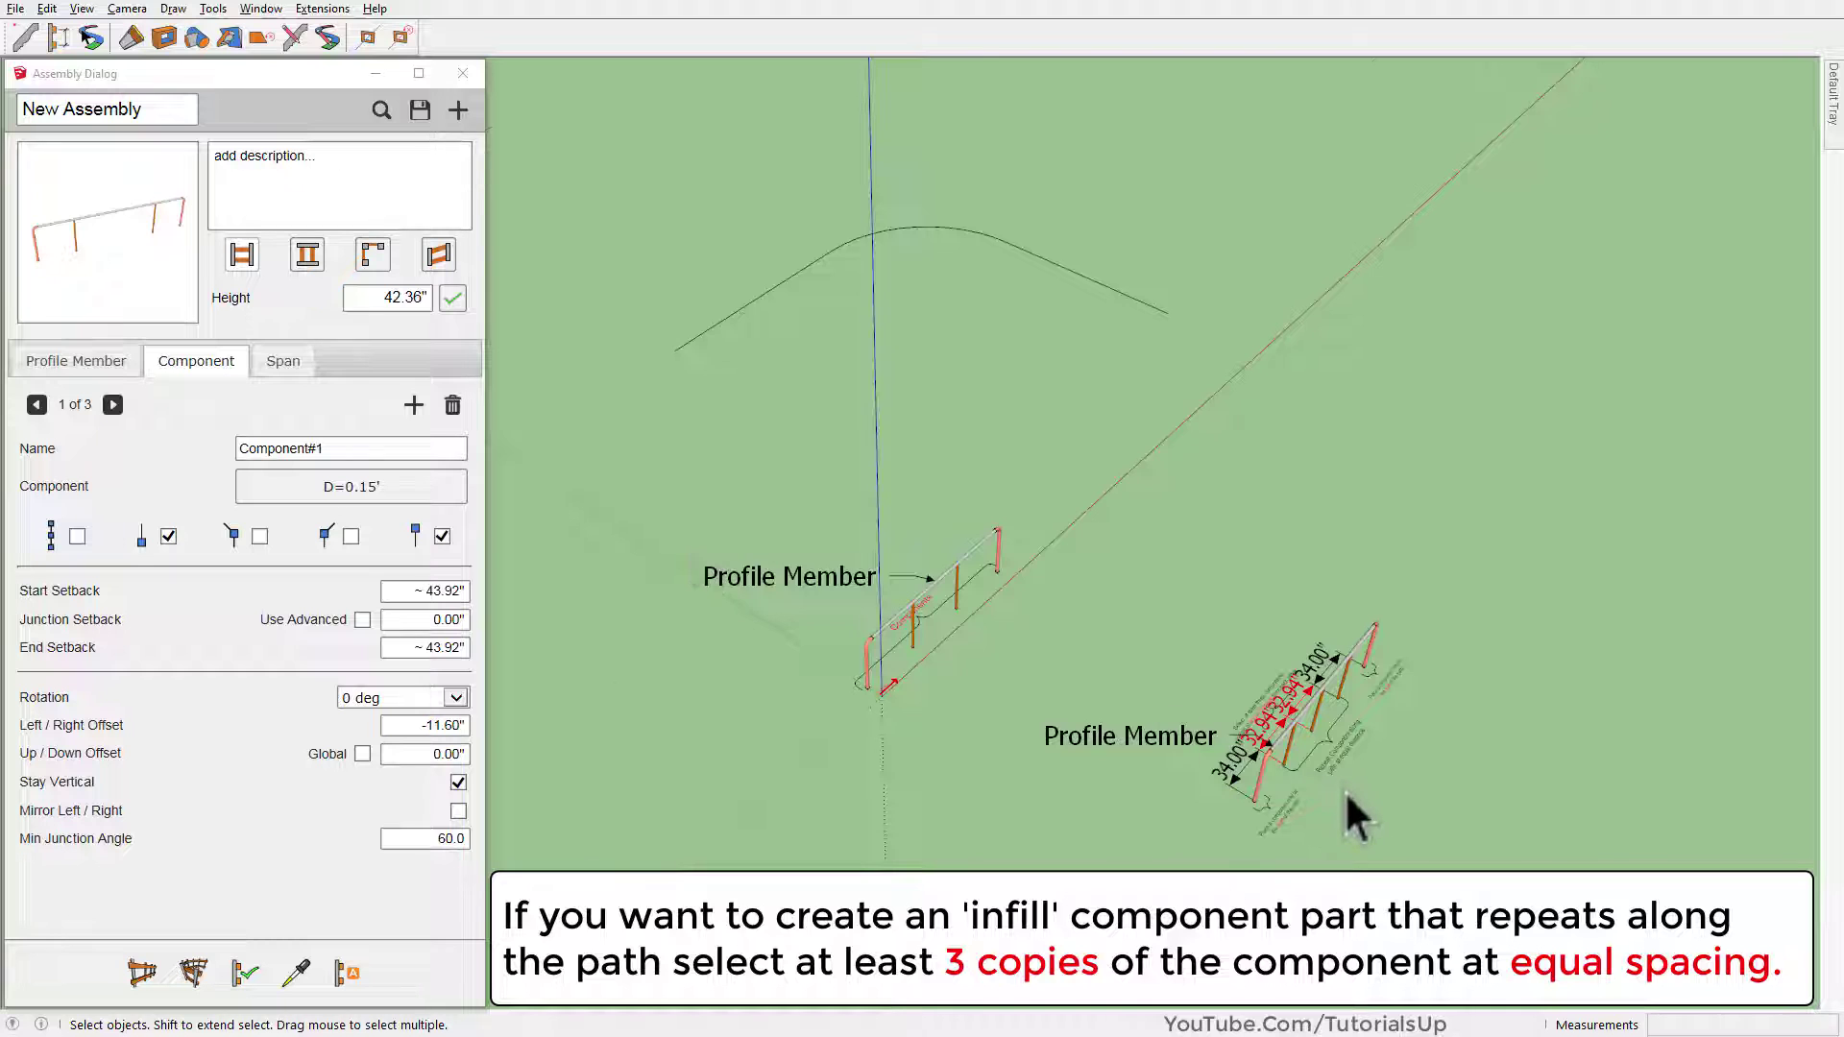
pyautogui.scroll(3, 1344, 791)
pyautogui.scroll(4, 1357, 805)
pyautogui.moveTo(1347, 814); pyautogui.dragTo(1008, 806, button='middle')
pyautogui.scroll(2, 920, 665)
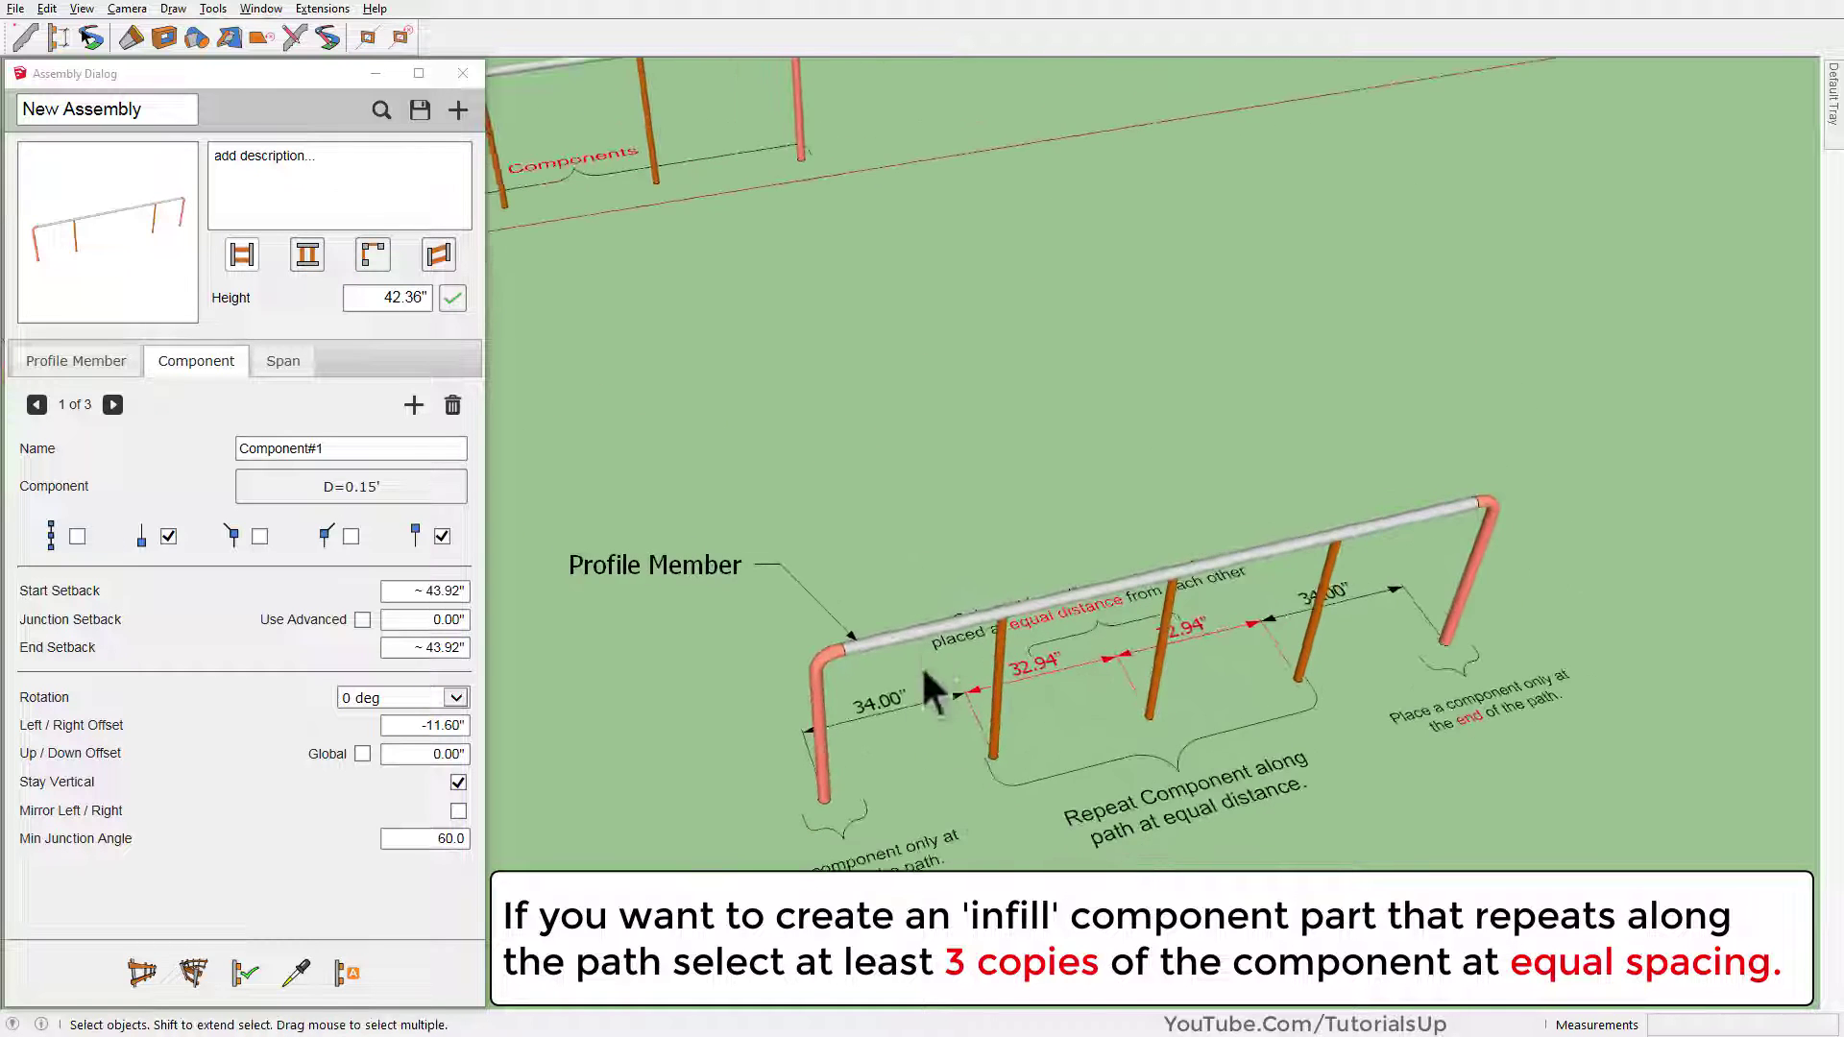
pyautogui.moveTo(920, 664); pyautogui.dragTo(1001, 547, button='middle')
pyautogui.click(968, 480)
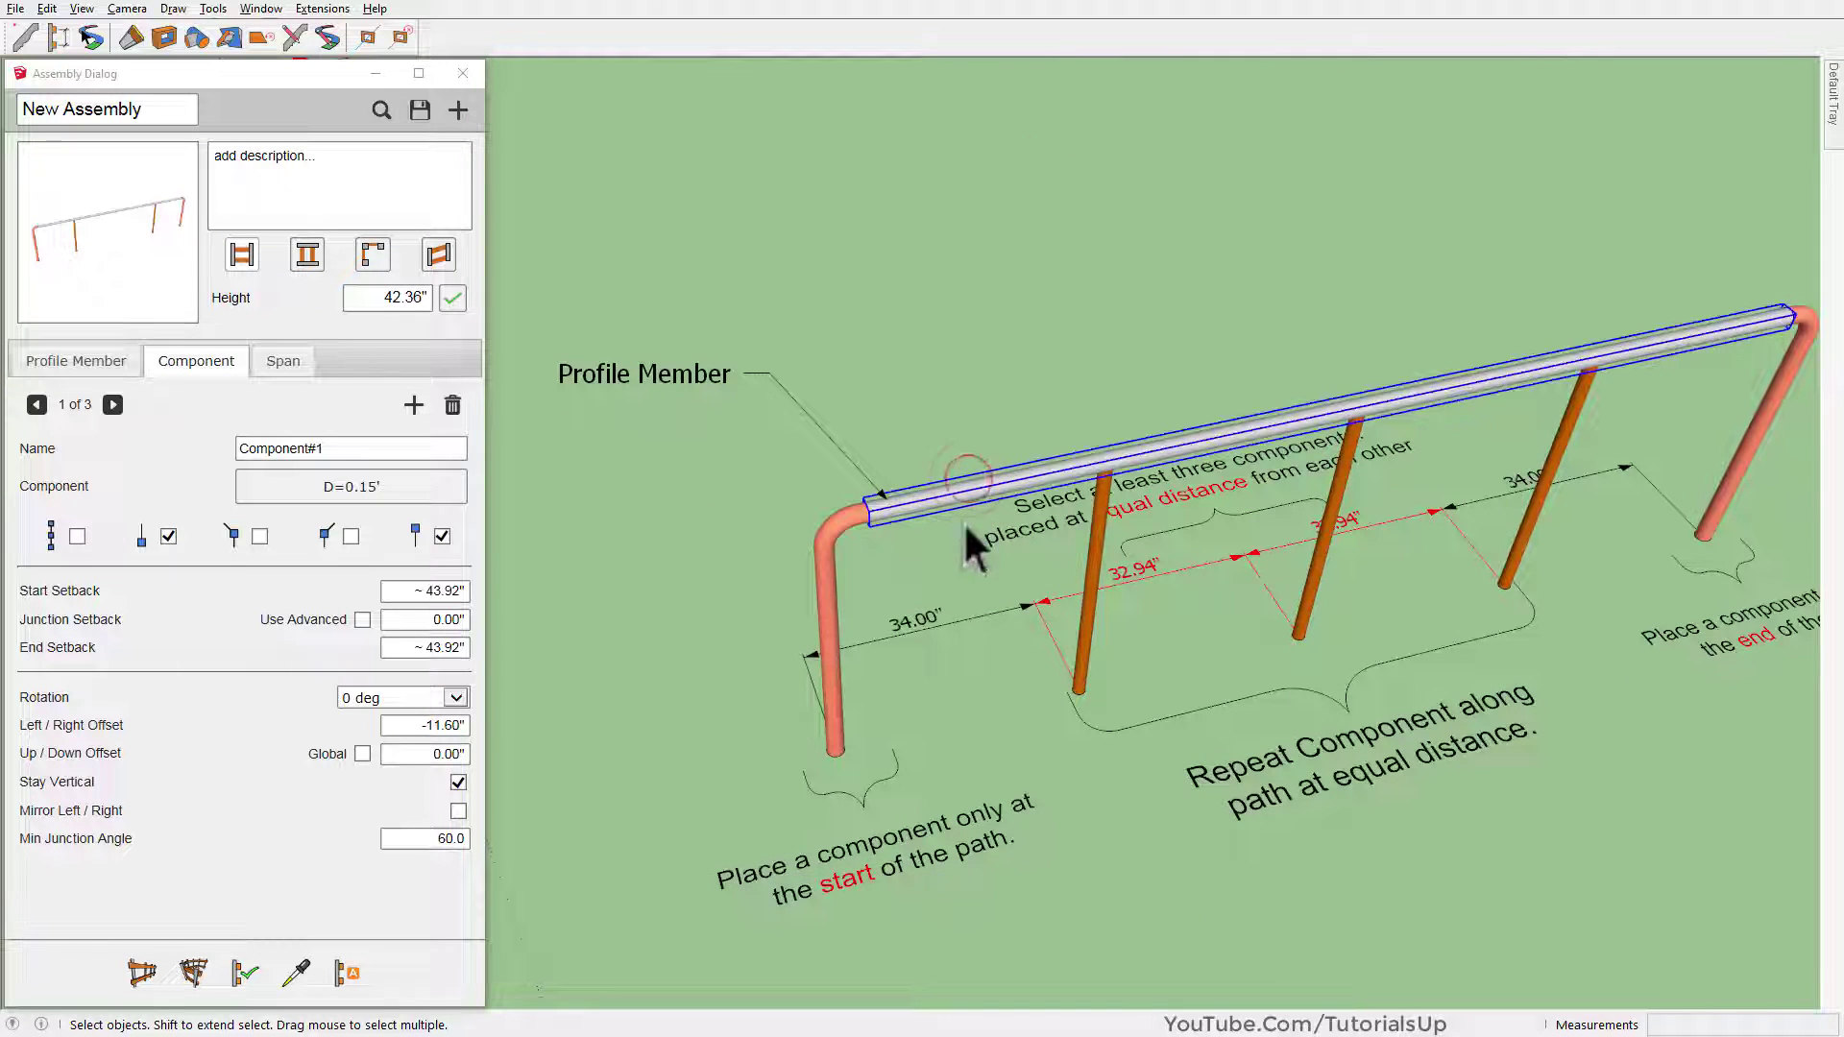
pyautogui.click(649, 563)
pyautogui.scroll(1, 1045, 779)
pyautogui.scroll(1, 816, 768)
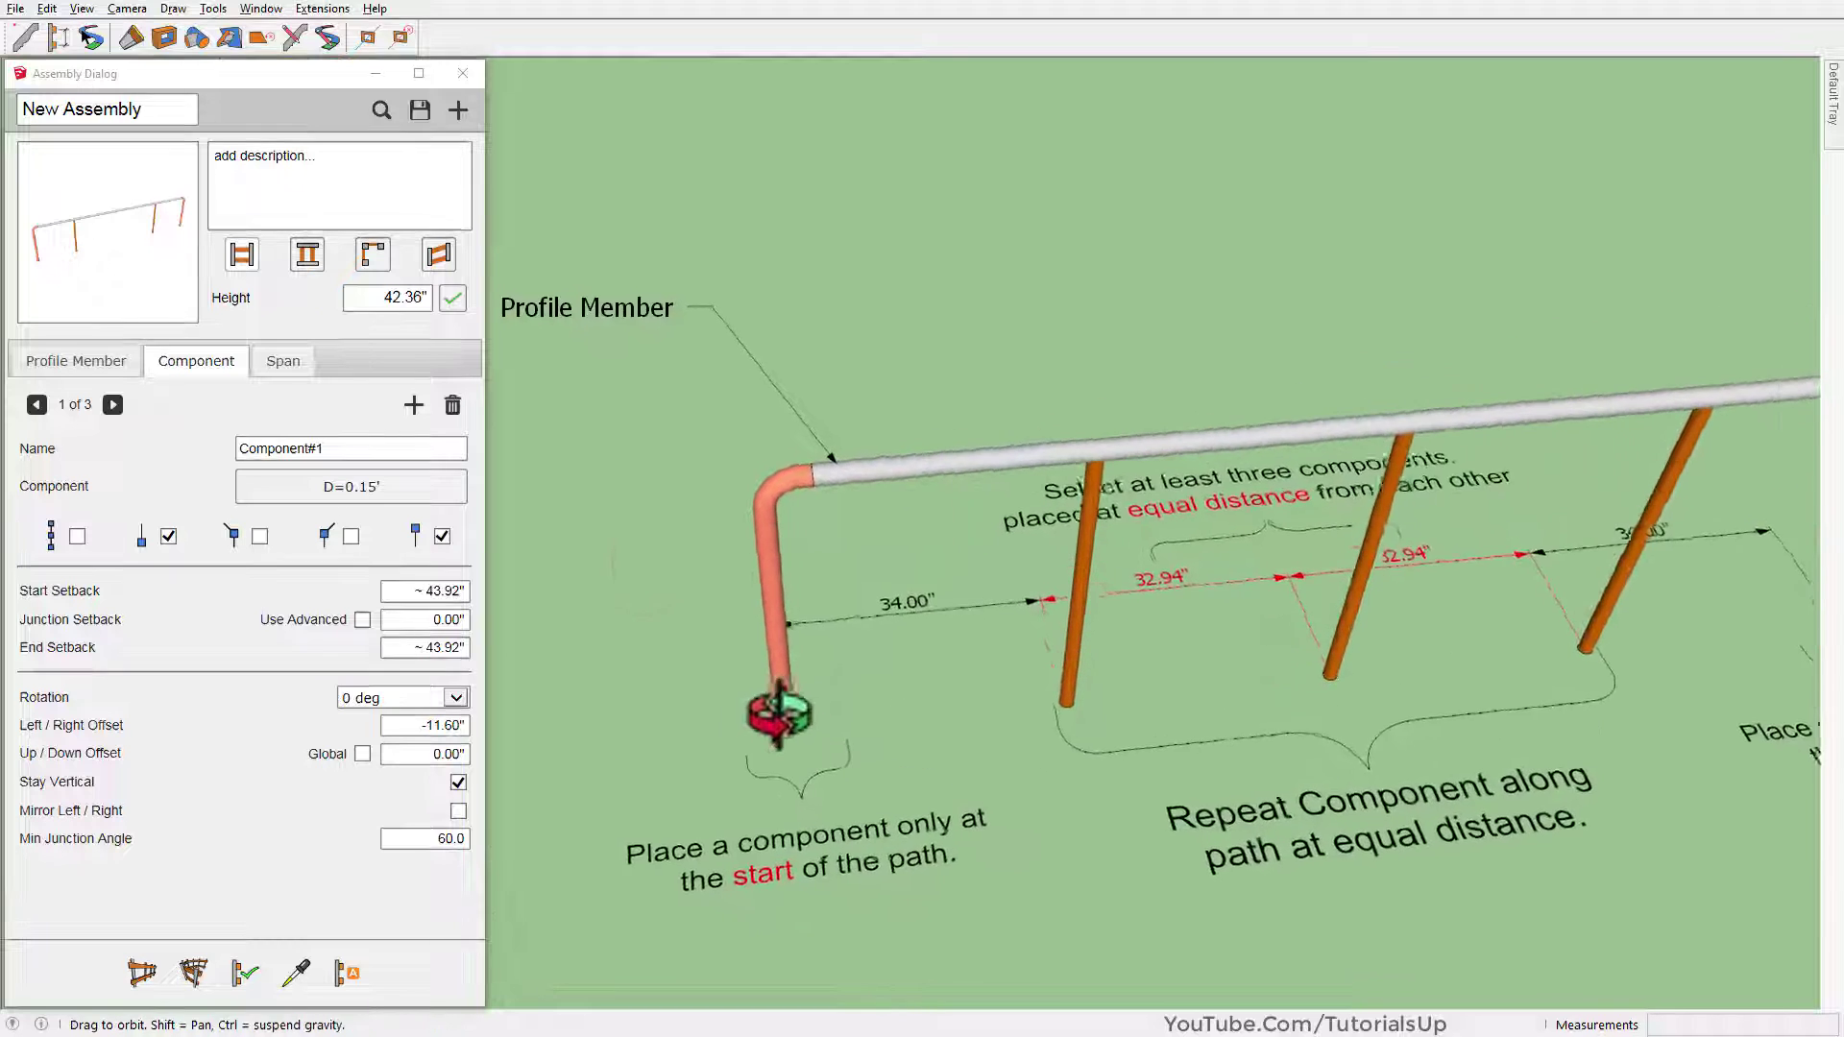
pyautogui.scroll(1, 720, 845)
pyautogui.scroll(1, 716, 850)
pyautogui.scroll(2, 728, 876)
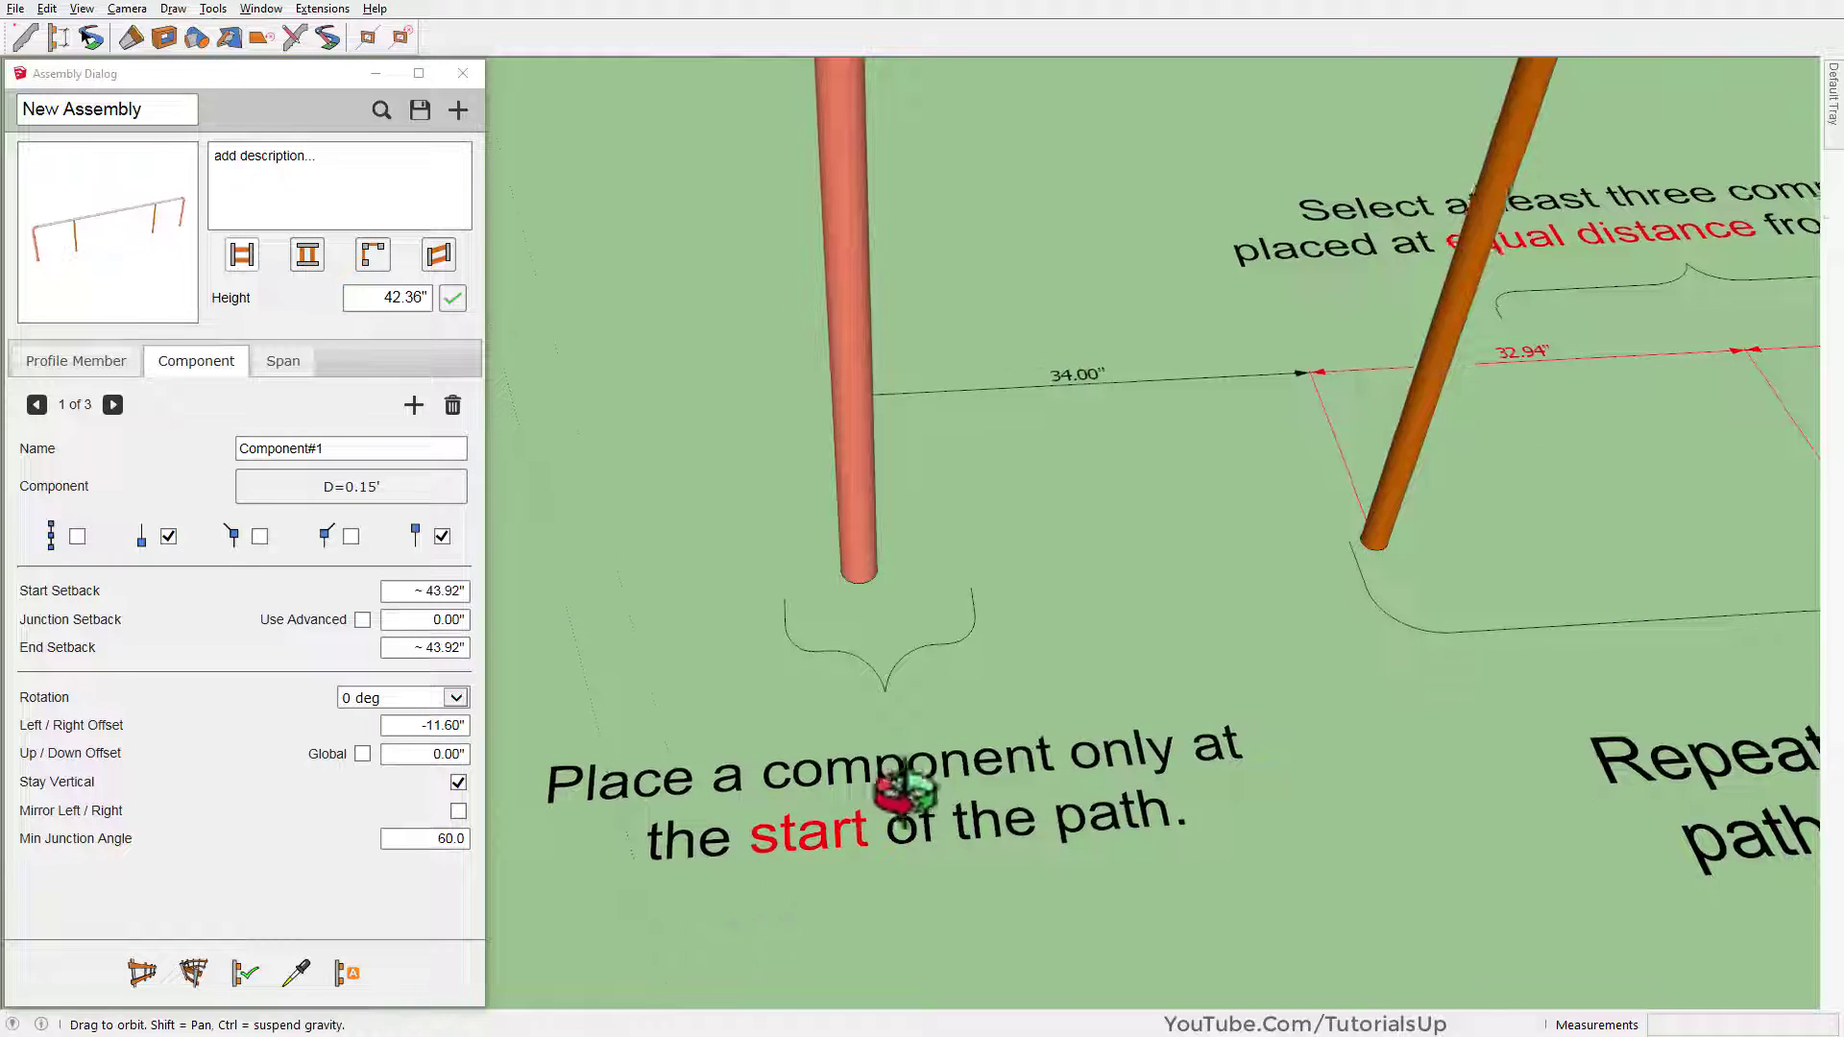
pyautogui.moveTo(897, 782)
pyautogui.mouseDown(button='middle')
pyautogui.moveTo(939, 625)
pyautogui.moveTo(992, 608)
pyautogui.mouseUp(button='middle')
pyautogui.scroll(1, 938, 625)
pyautogui.scroll(-1, 1005, 608)
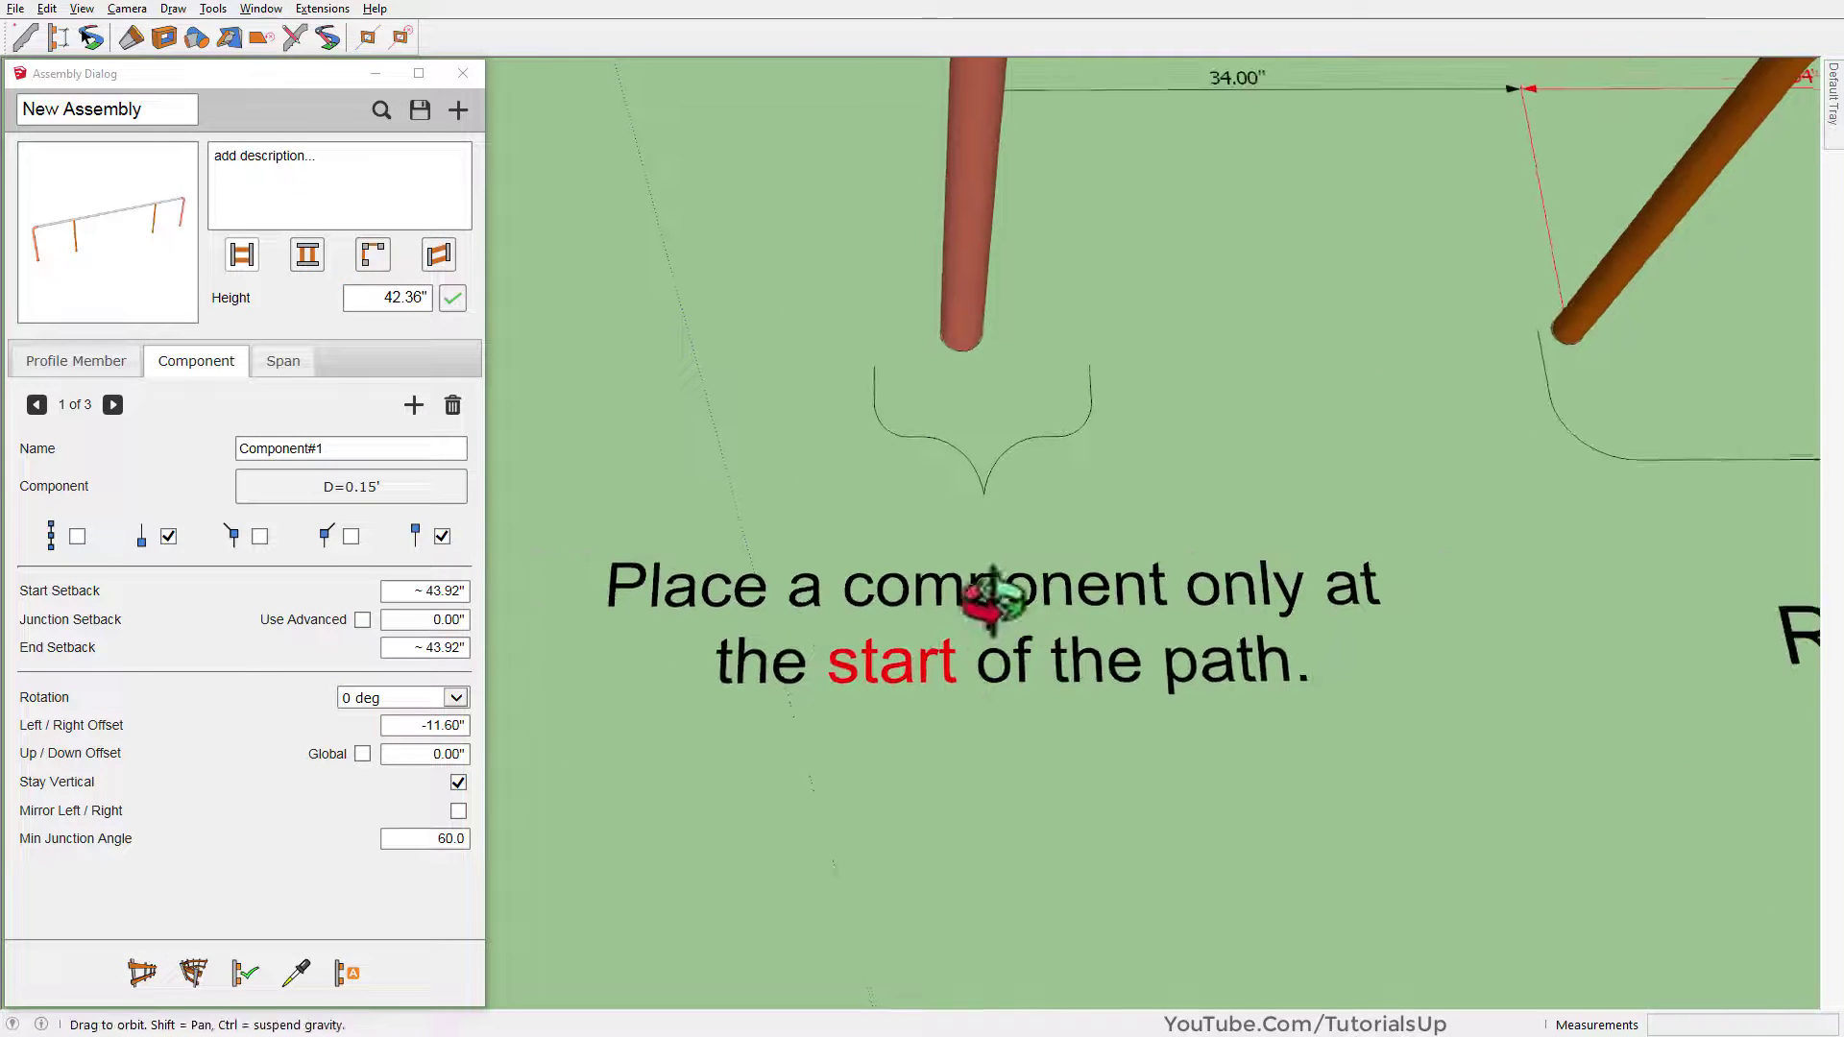
pyautogui.scroll(-3, 839, 694)
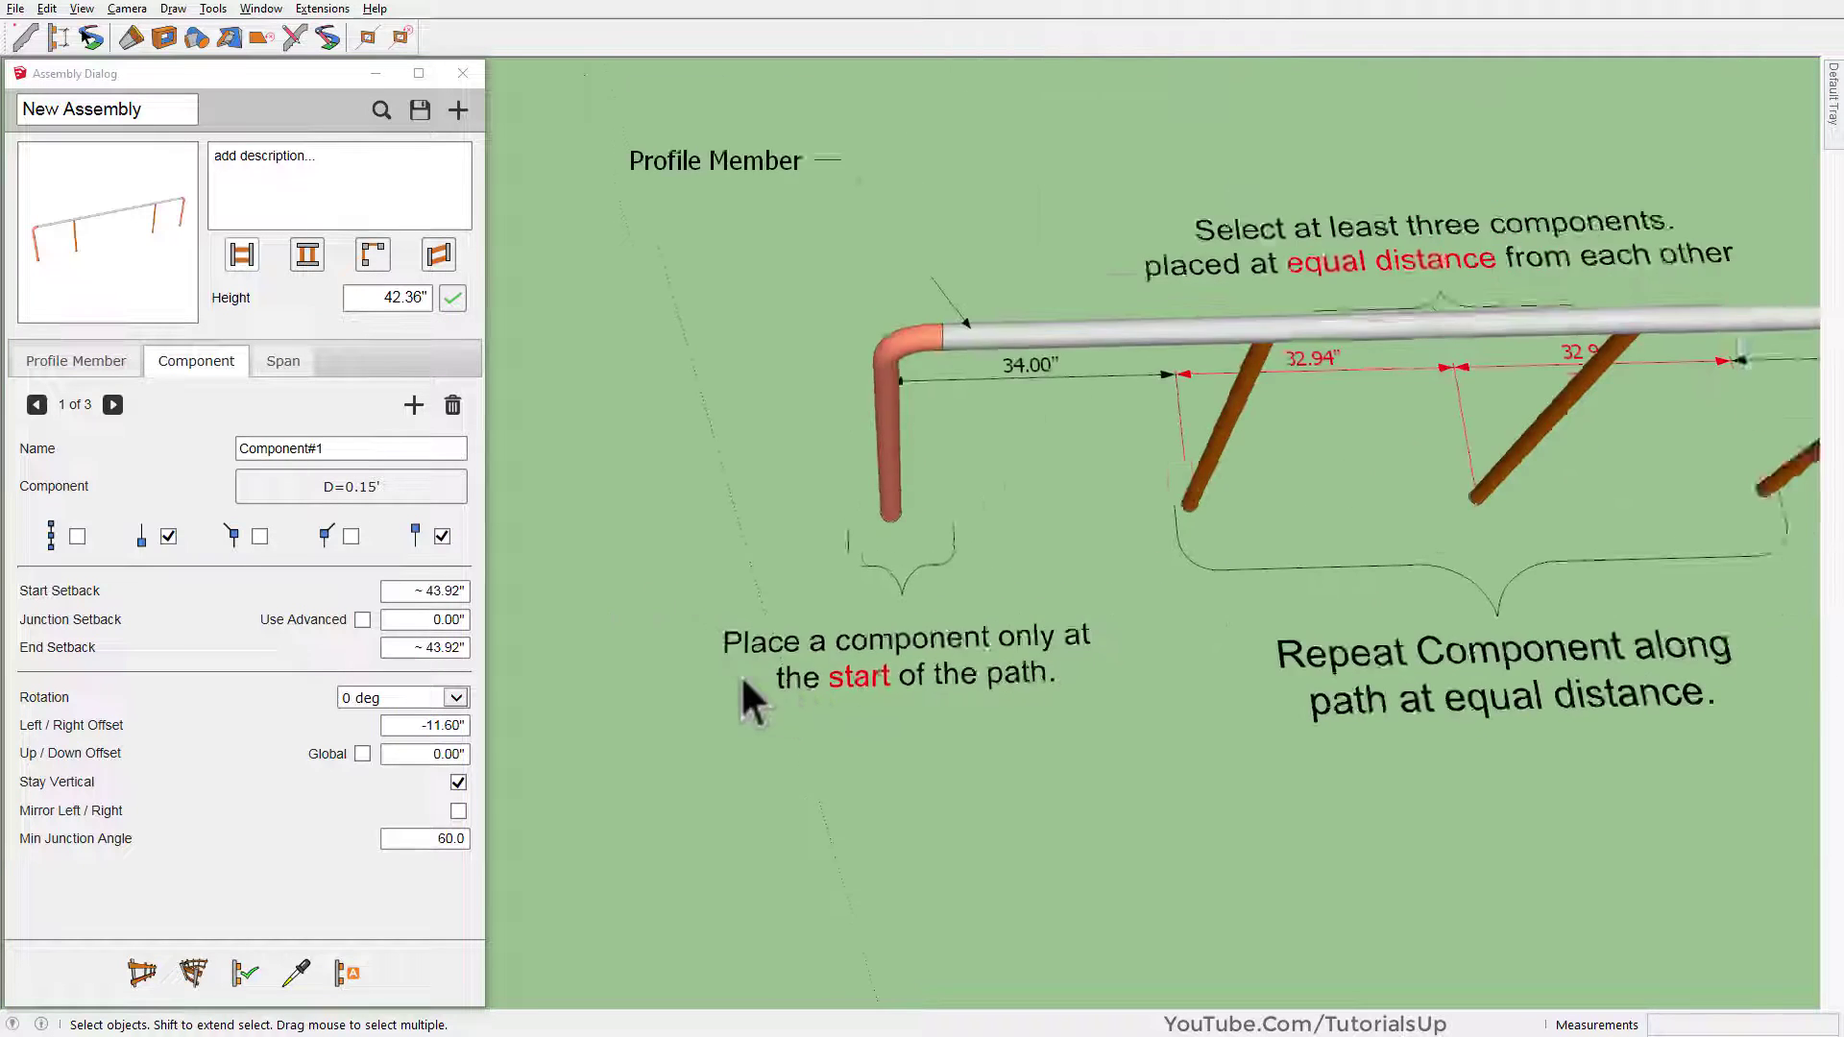
pyautogui.scroll(-2, 1102, 712)
pyautogui.scroll(3, 1103, 711)
pyautogui.scroll(2, 1173, 670)
pyautogui.scroll(-2, 1193, 774)
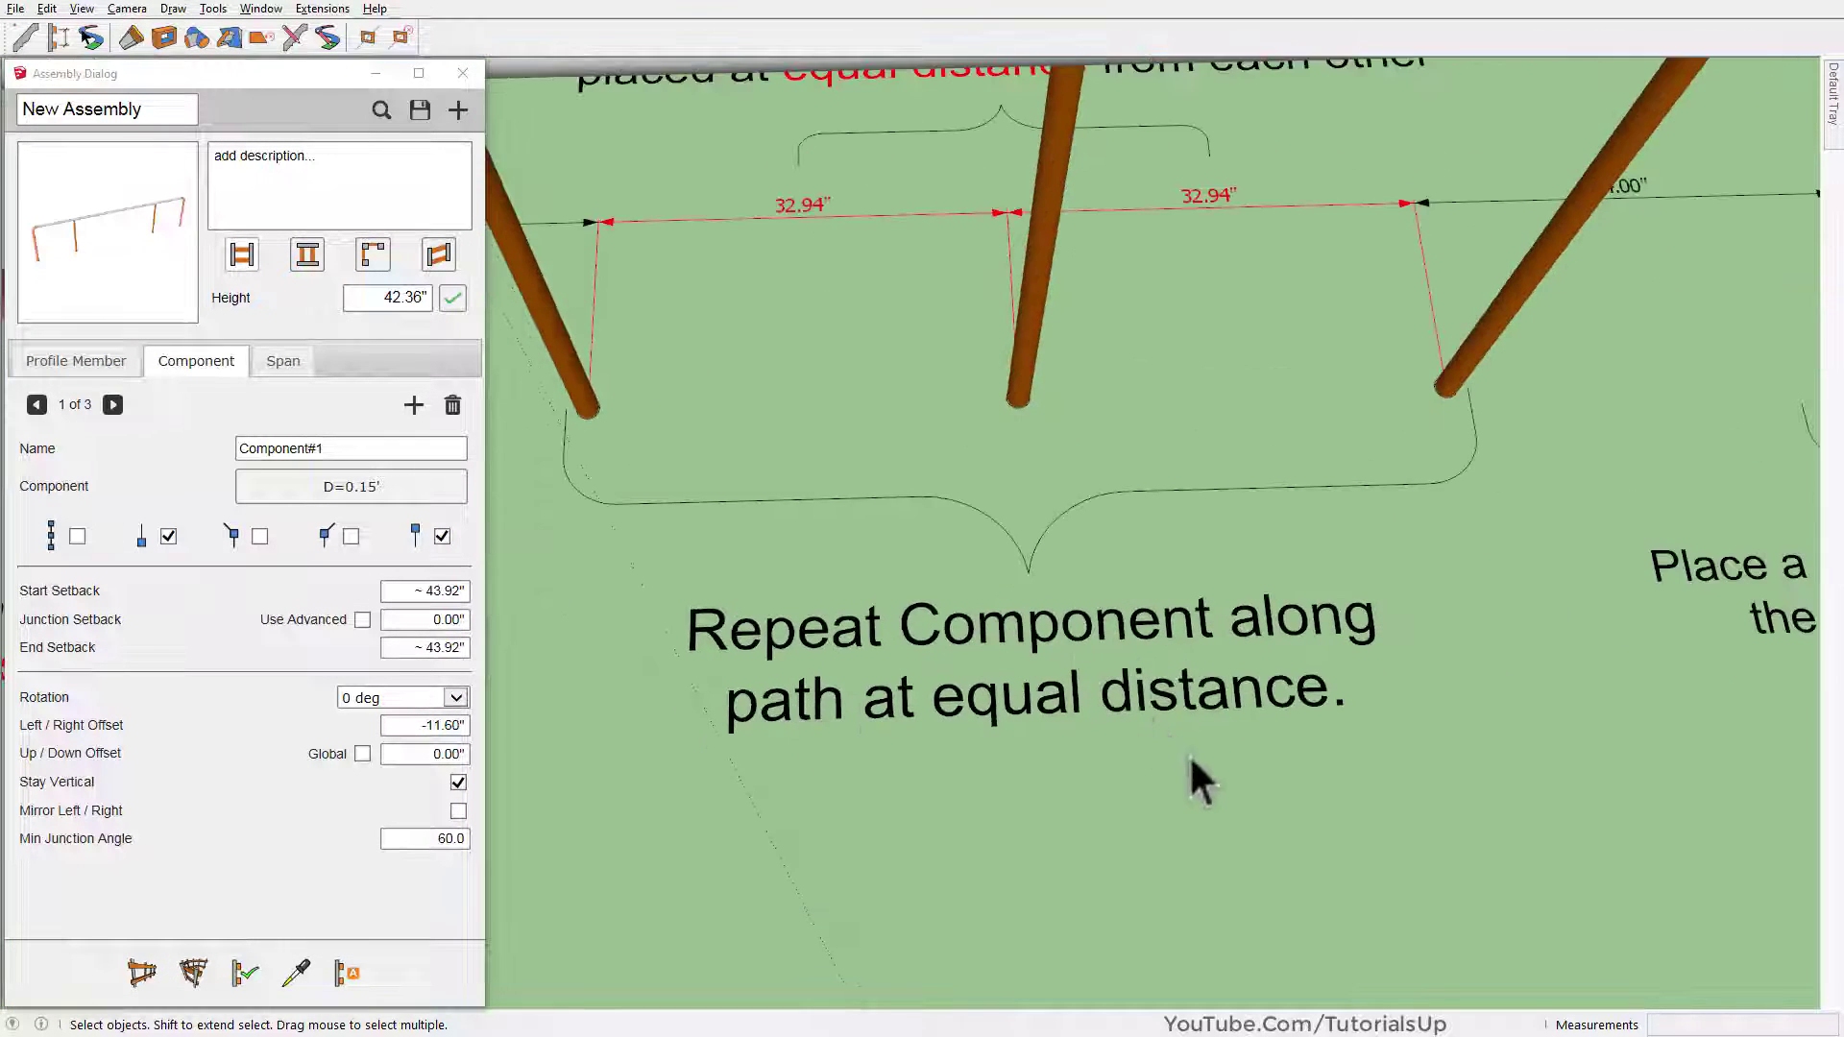
pyautogui.moveTo(1193, 774)
pyautogui.mouseDown(button='middle')
pyautogui.moveTo(1062, 362)
pyautogui.moveTo(1096, 523)
pyautogui.mouseUp(button='middle')
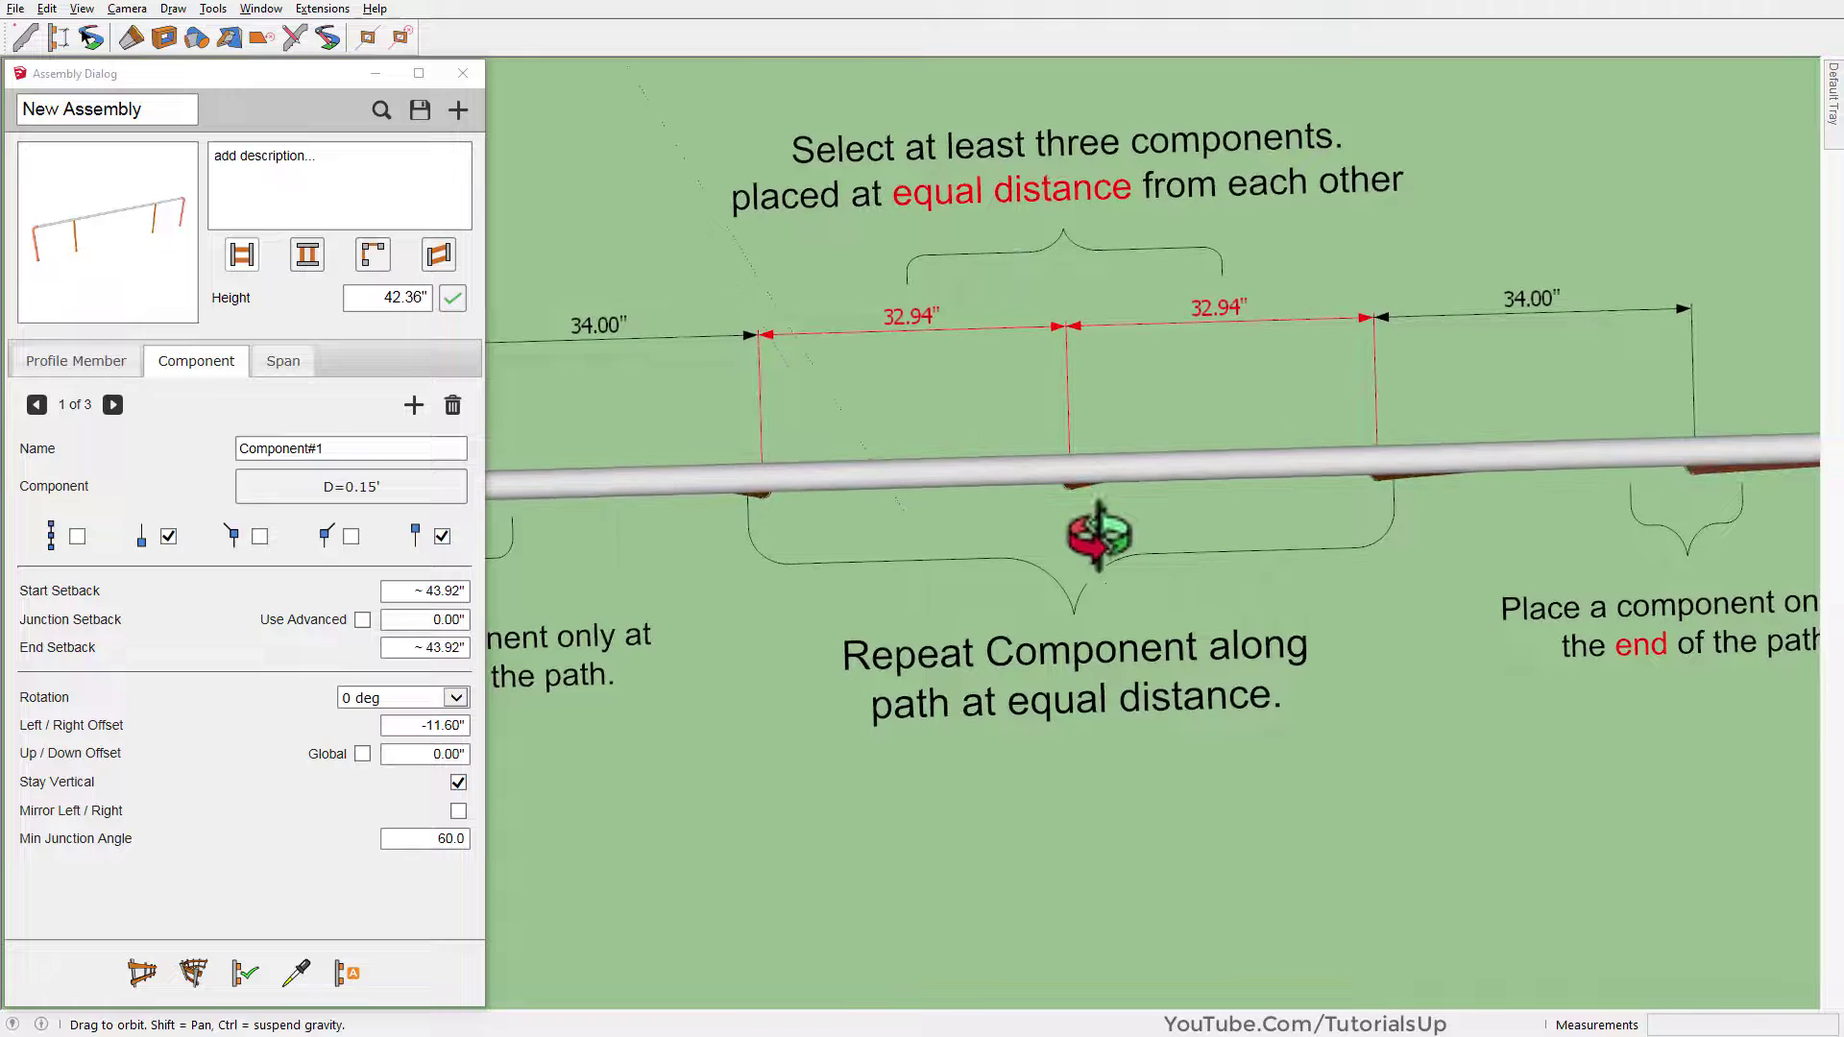
pyautogui.moveTo(1009, 380); pyautogui.dragTo(1016, 446, button='middle')
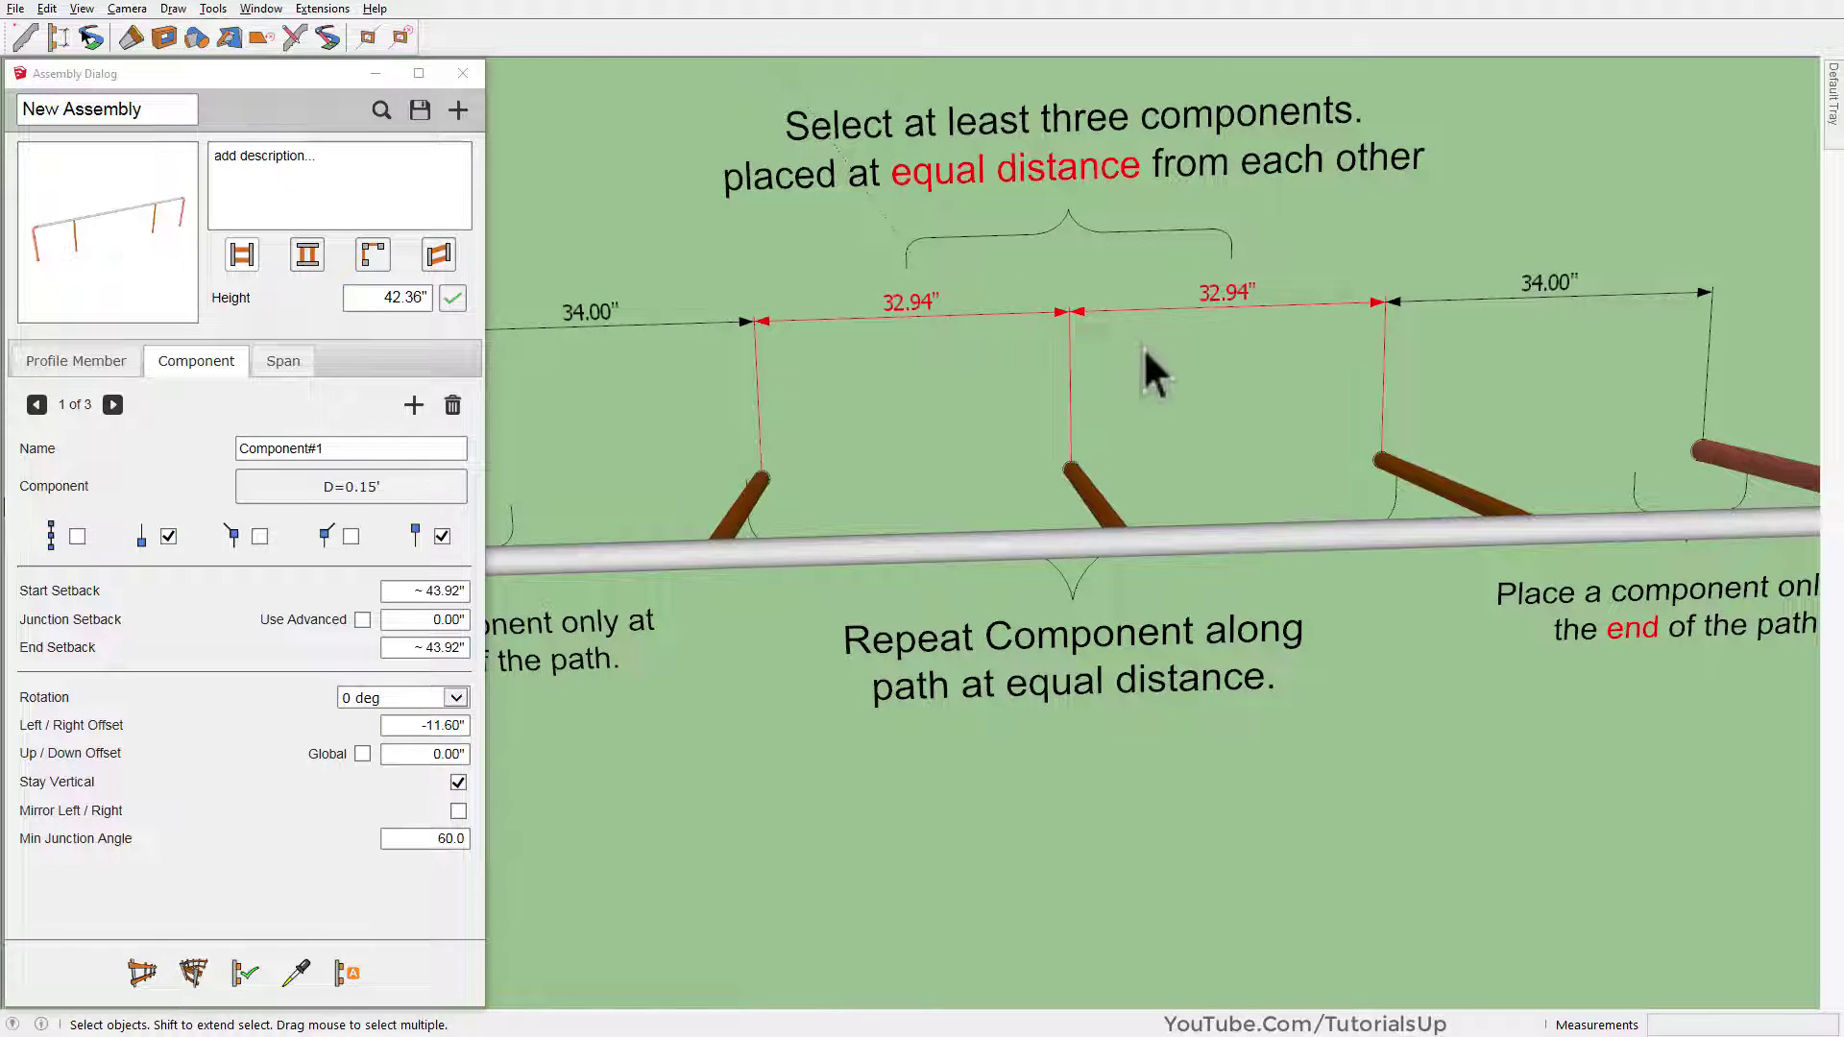
pyautogui.moveTo(1177, 399)
pyautogui.mouseDown(button='middle')
pyautogui.moveTo(1103, 329)
pyautogui.moveTo(1264, 400)
pyautogui.moveTo(1526, 451)
pyautogui.moveTo(889, 527)
pyautogui.mouseUp(button='middle')
pyautogui.scroll(2, 959, 634)
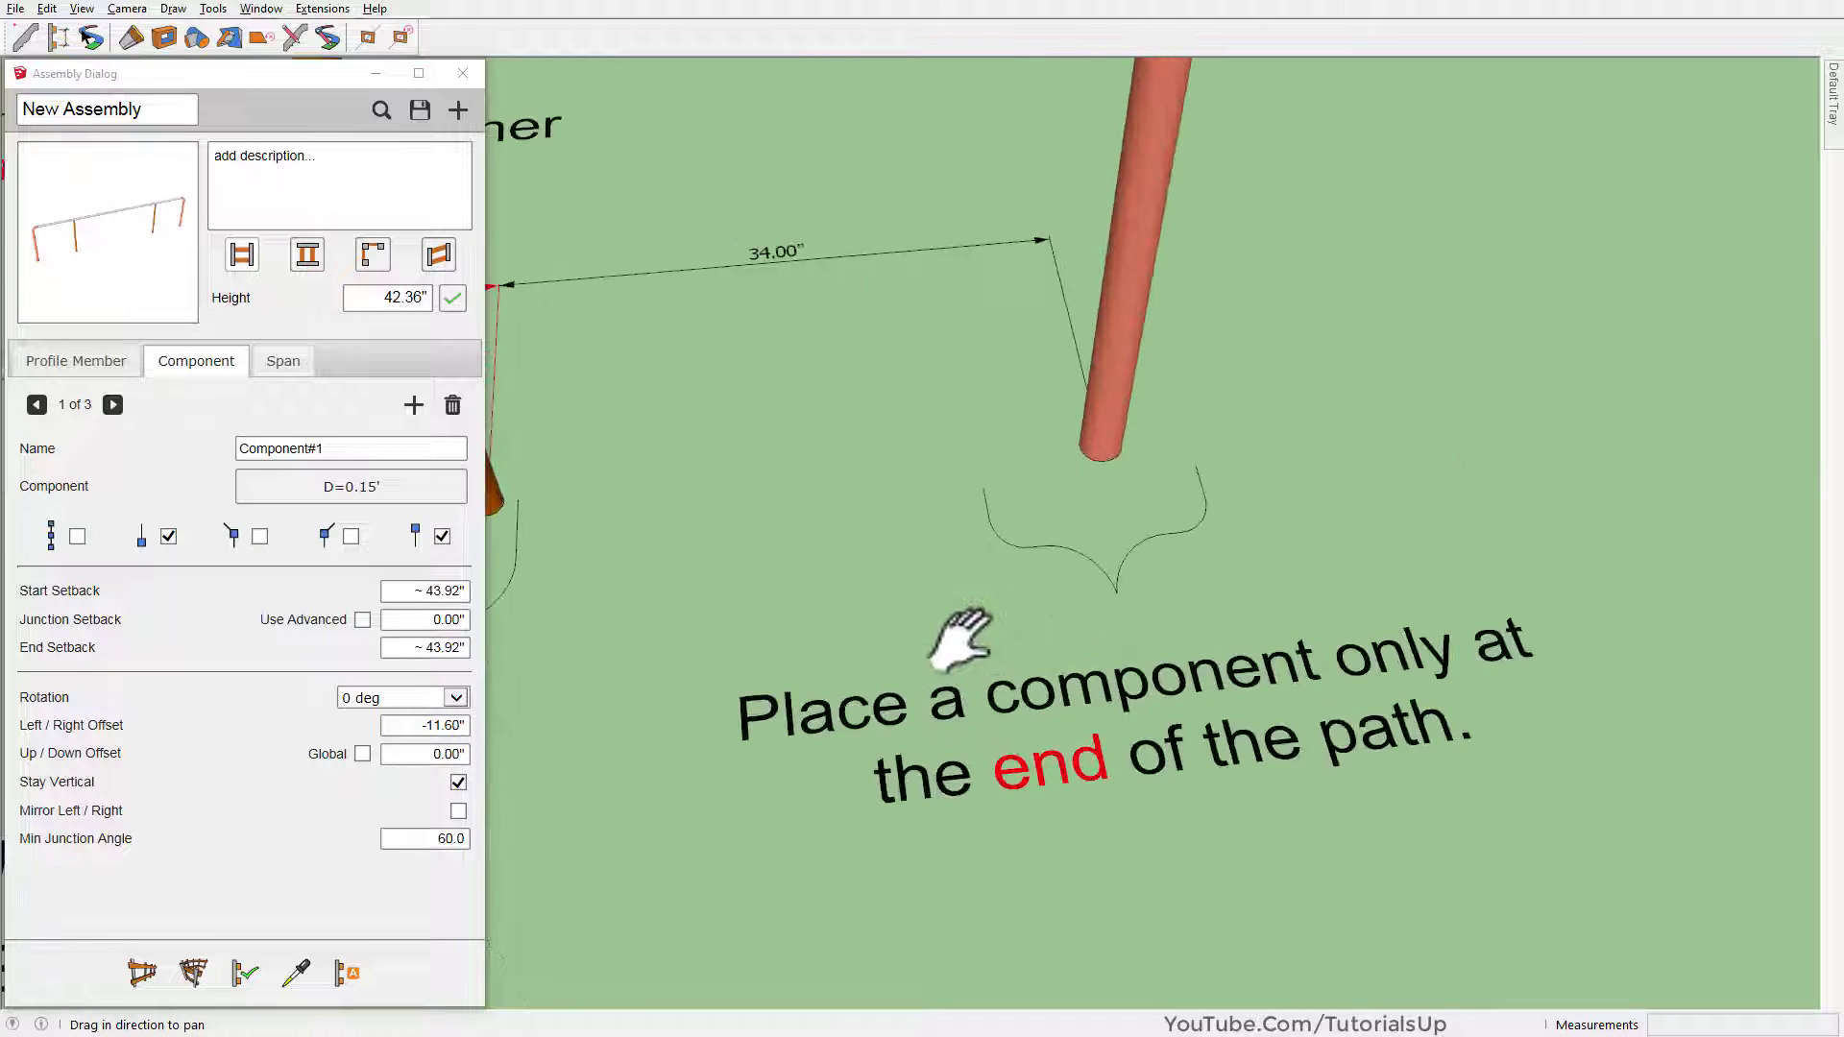
pyautogui.moveTo(959, 692); pyautogui.dragTo(1238, 701, button='middle')
pyautogui.scroll(-5, 1428, 522)
pyautogui.scroll(-2, 1091, 563)
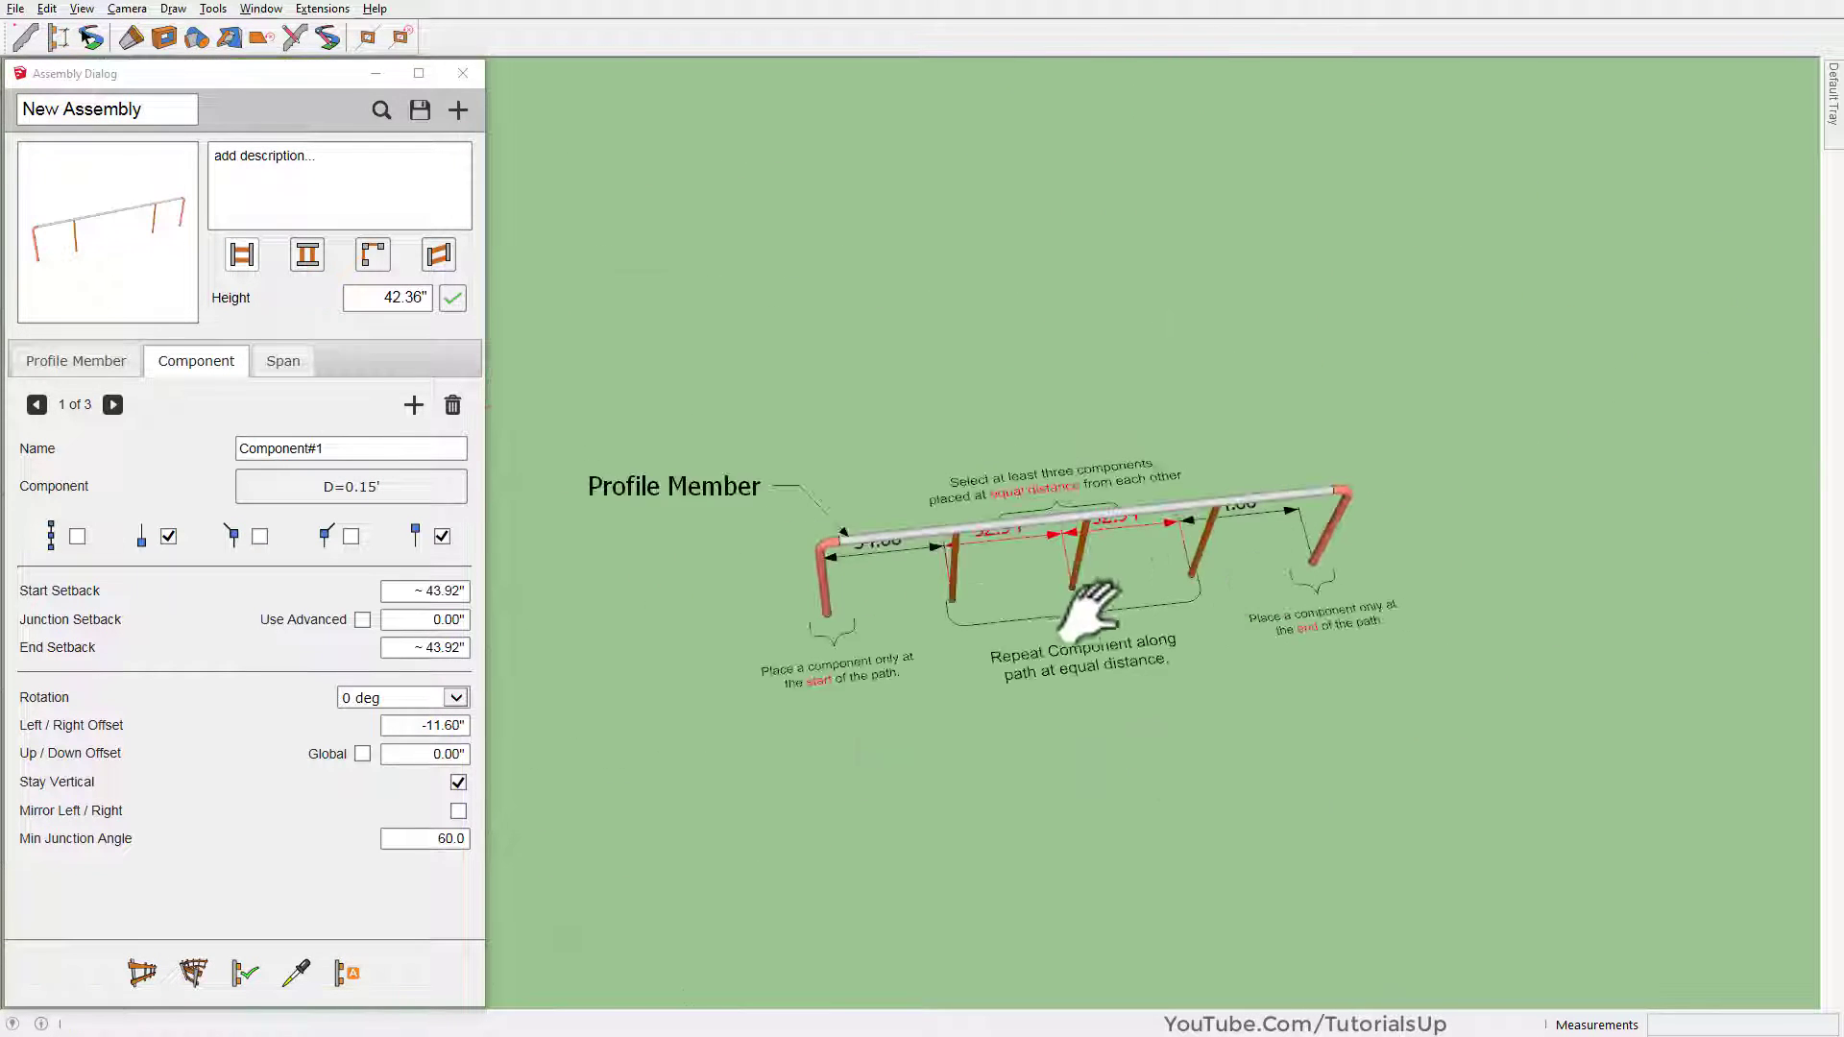
pyautogui.moveTo(1091, 564); pyautogui.dragTo(1420, 399, button='middle')
pyautogui.scroll(-2, 1344, 475)
pyautogui.moveTo(1345, 475); pyautogui.dragTo(1350, 534, button='middle')
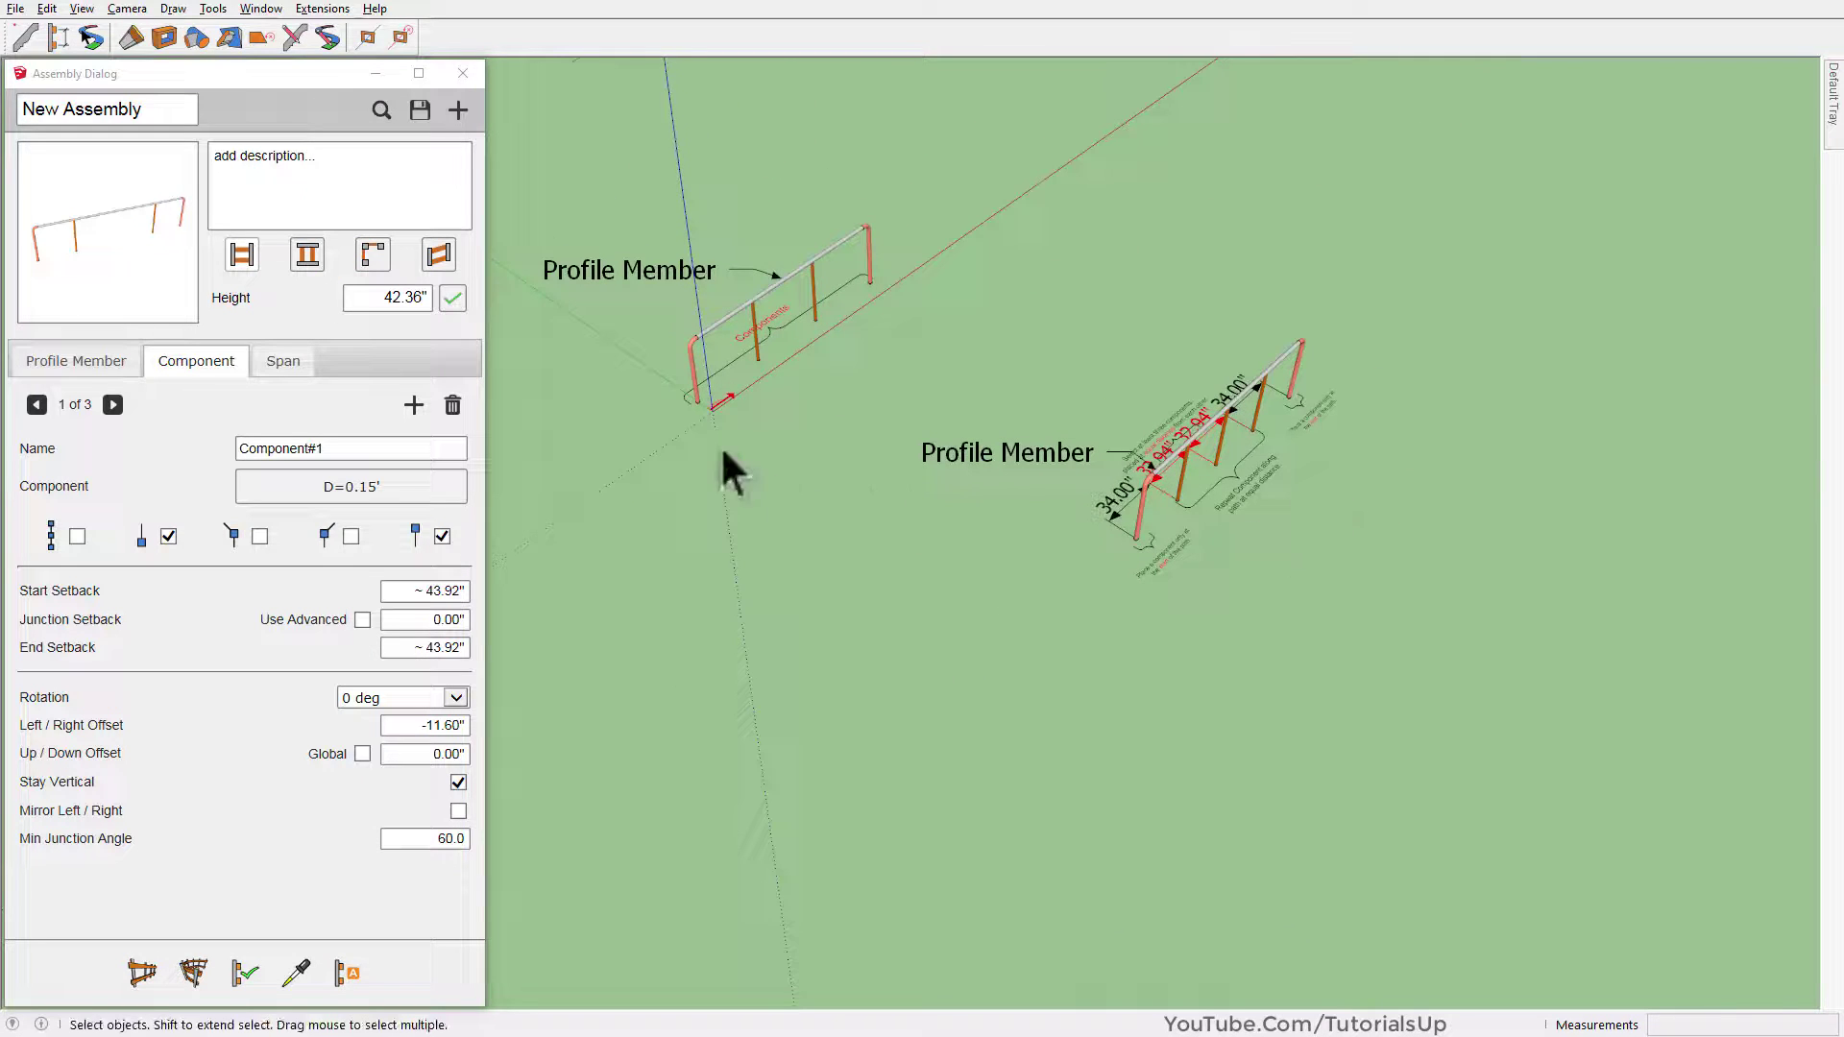
# Window-select both example fences and zoom in to the post base
pyautogui.moveTo(724, 465); pyautogui.dragTo(527, 239, button='middle')
pyautogui.moveTo(521, 209); pyautogui.dragTo(1356, 682)
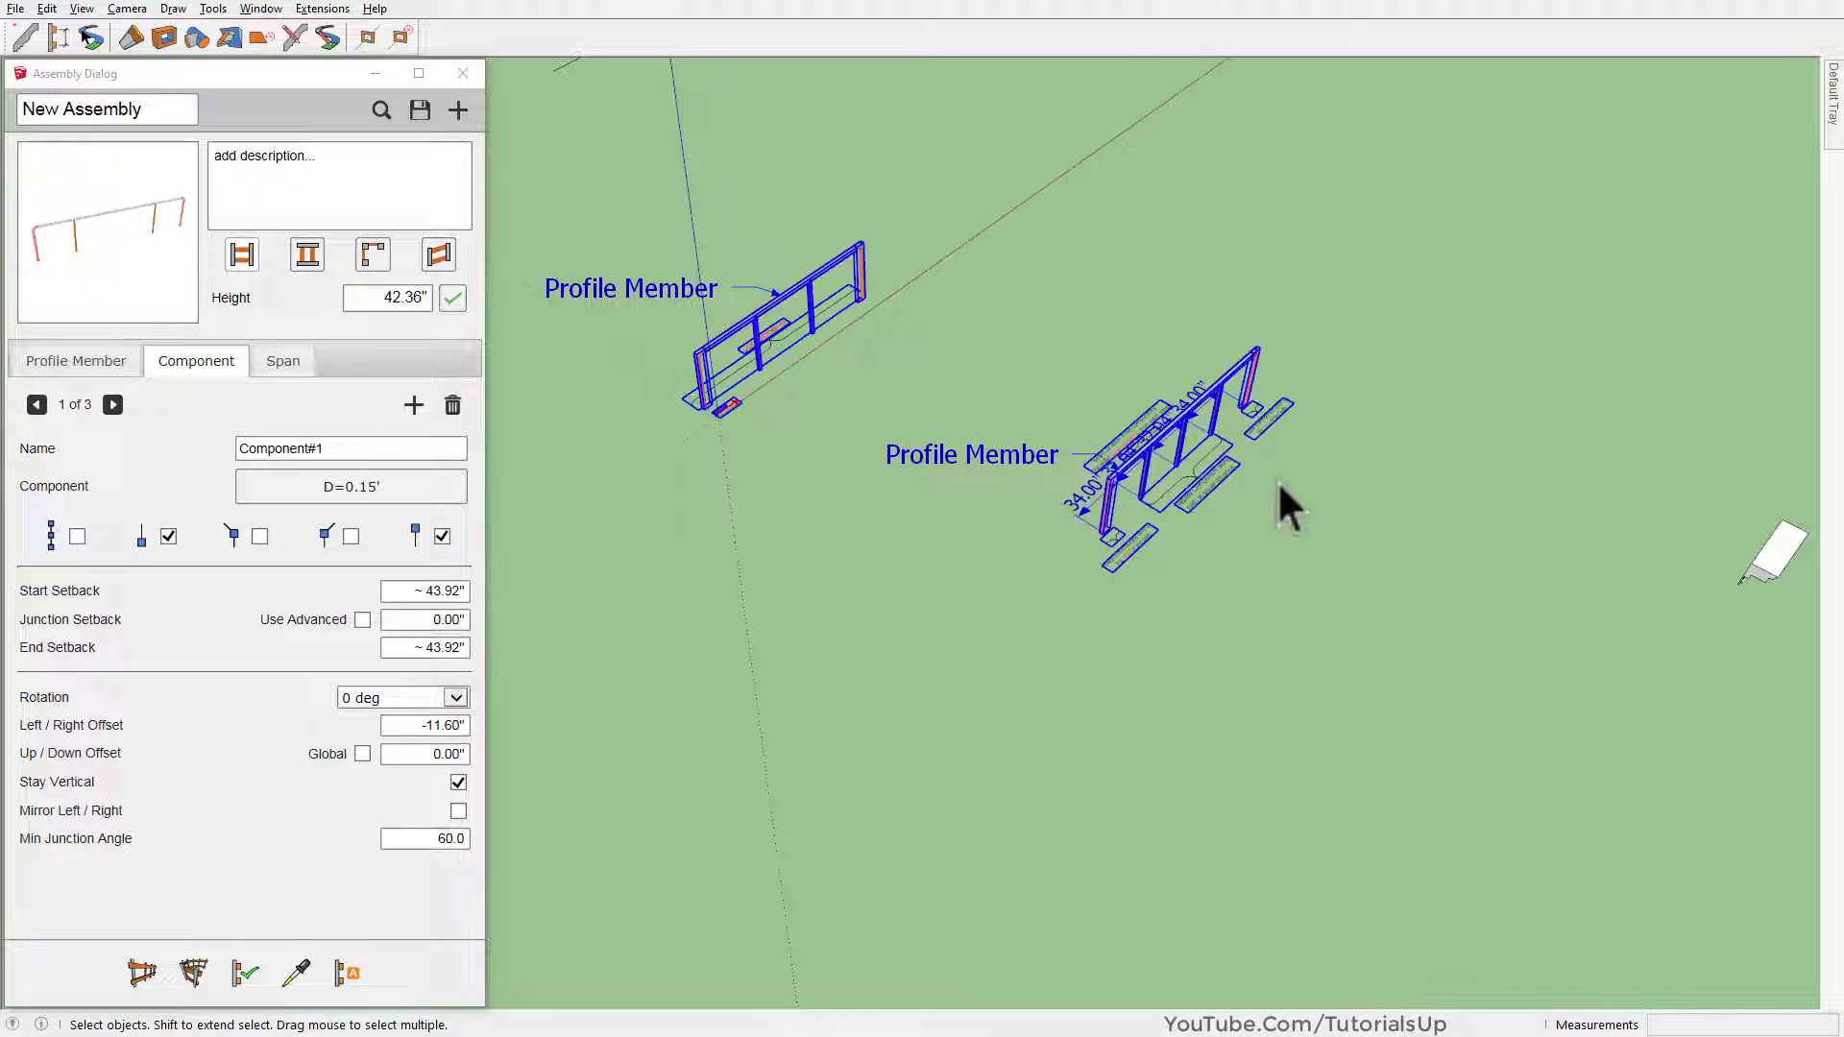
pyautogui.scroll(3, 1092, 617)
pyautogui.scroll(3, 1078, 600)
pyautogui.scroll(3, 1069, 544)
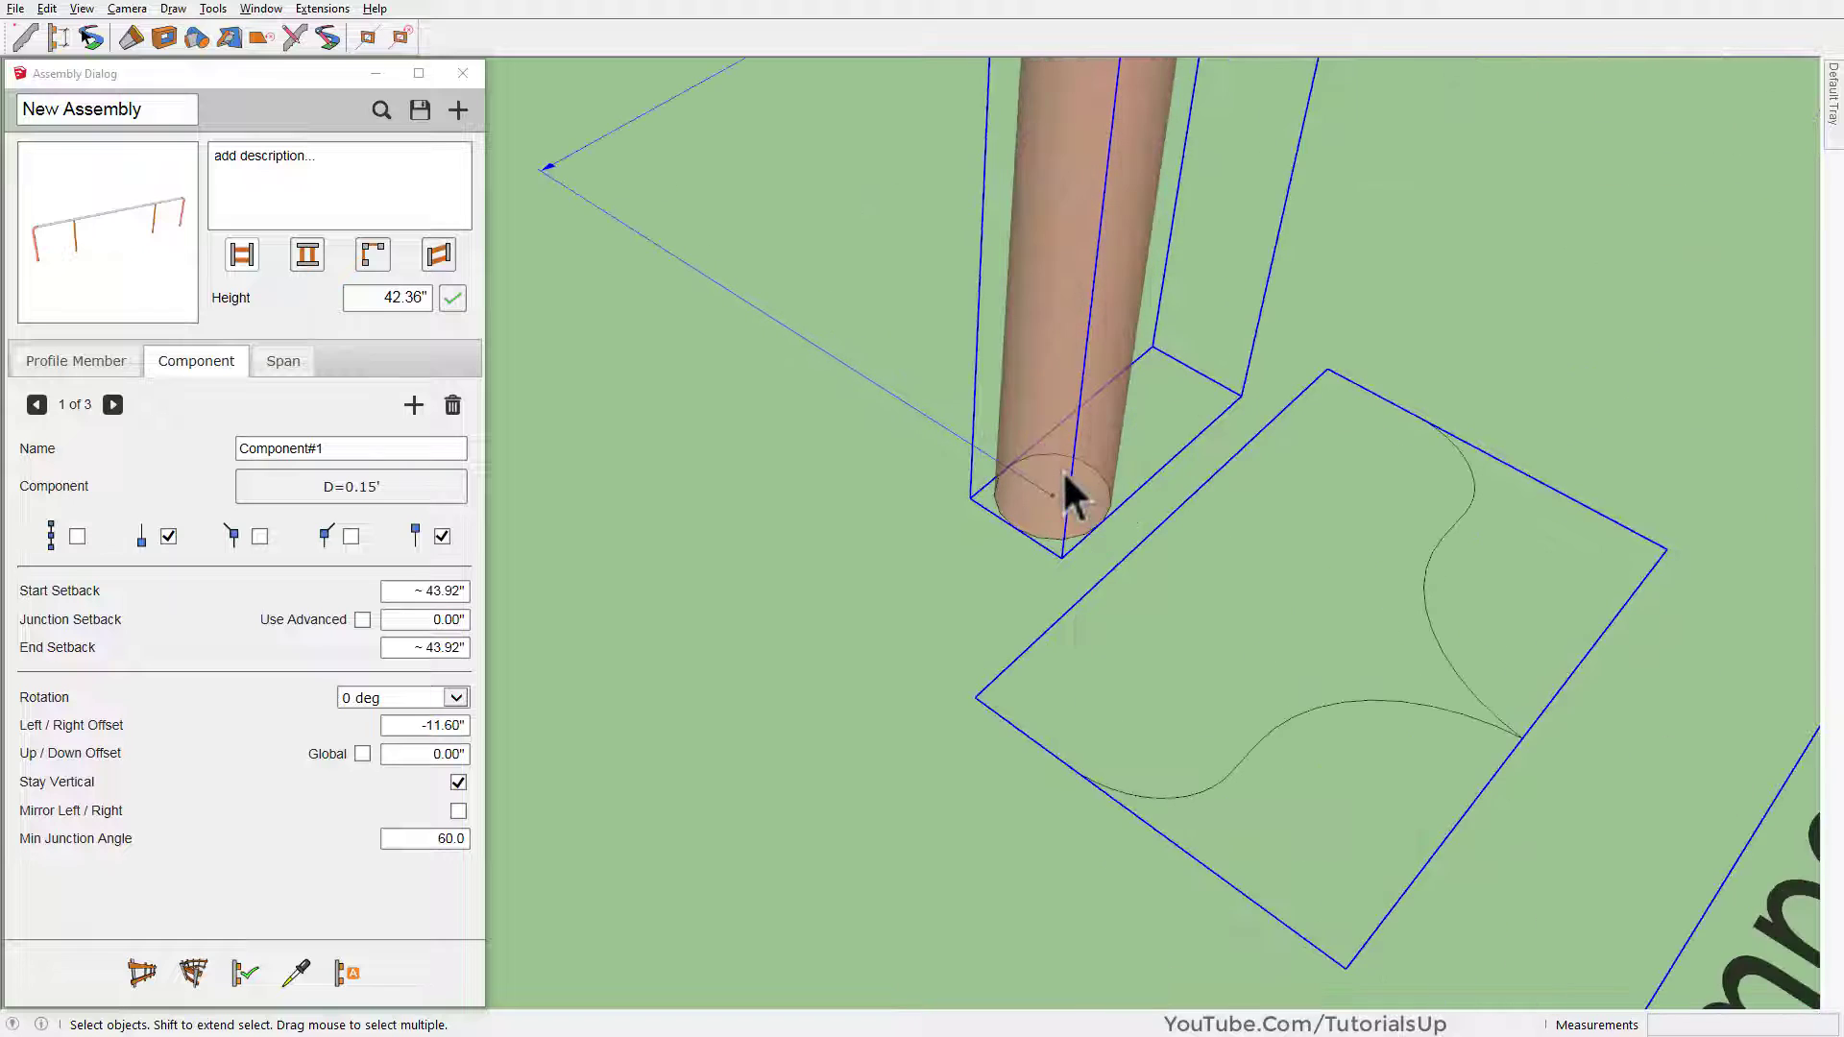
pyautogui.moveTo(1049, 514); pyautogui.dragTo(1094, 560, button='middle')
# Move both fences by their post base so they start at the axes origin
pyautogui.press('m')
pyautogui.scroll(-2, 1289, 522)
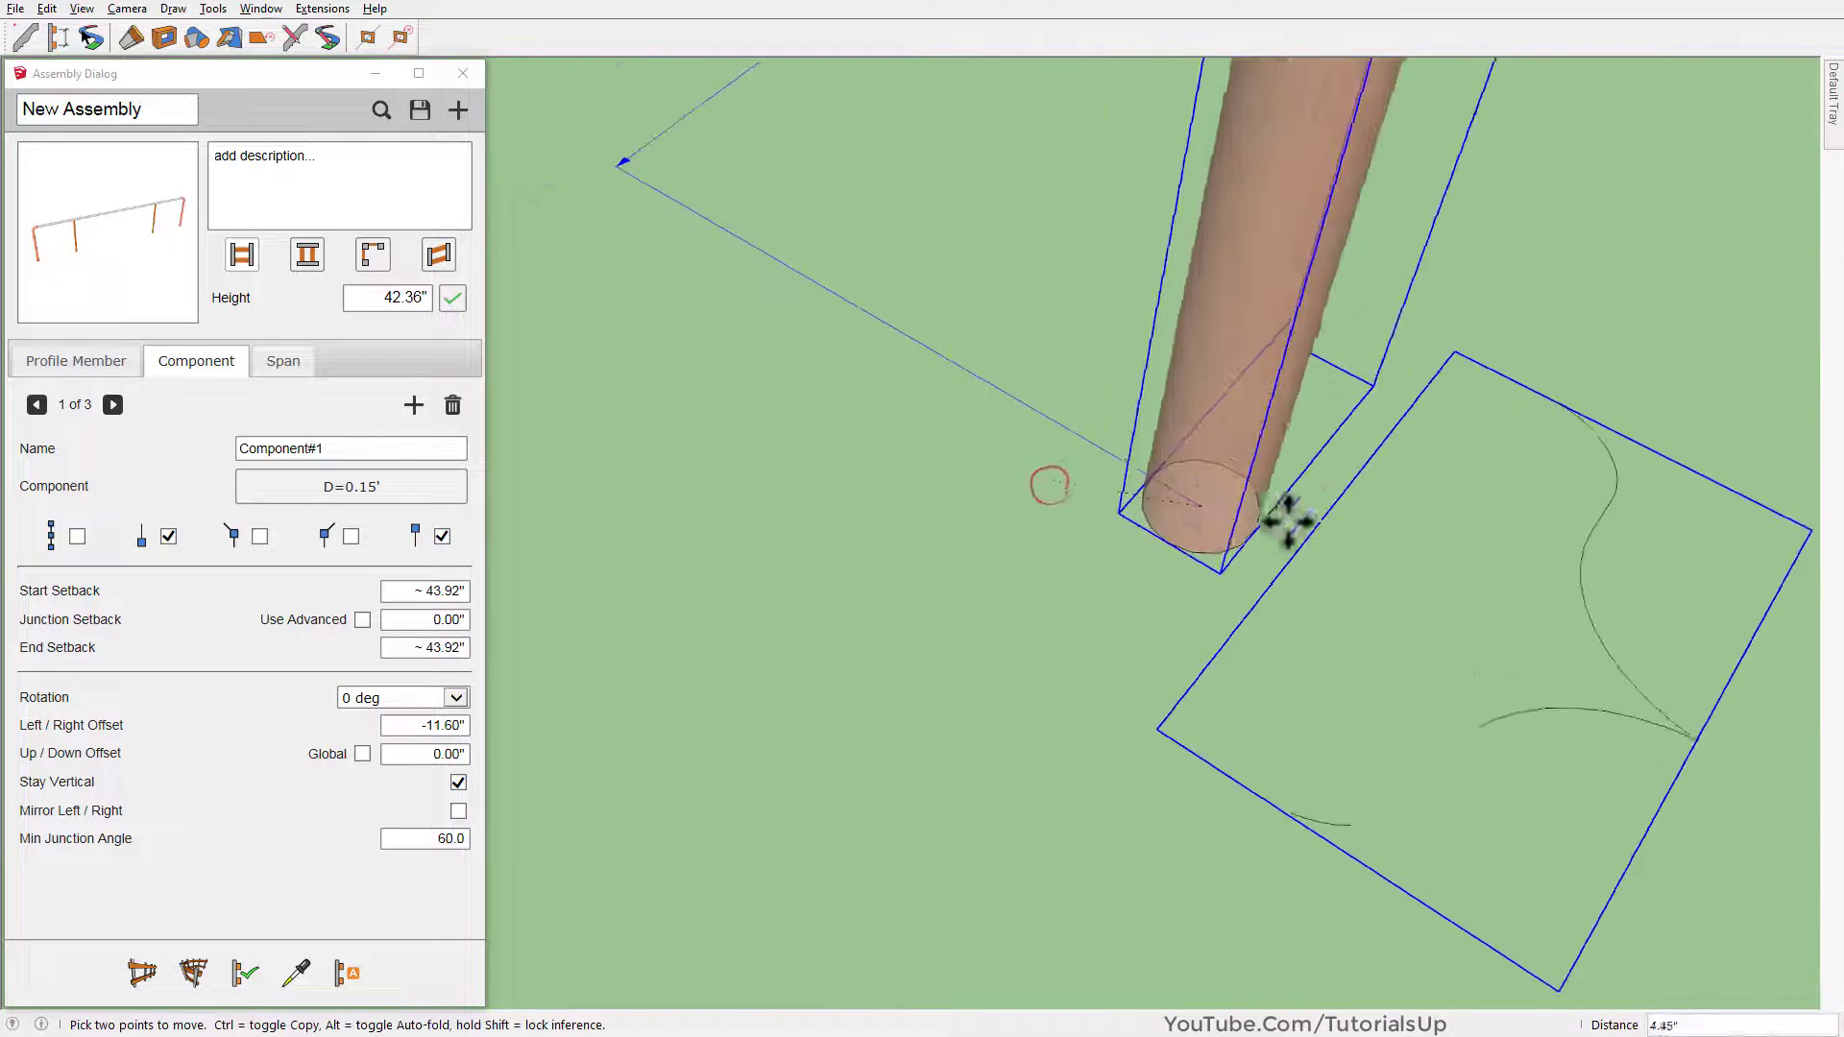
pyautogui.scroll(-2, 1378, 502)
pyautogui.scroll(-2, 1437, 473)
pyautogui.scroll(-1, 1440, 470)
pyautogui.keyDown('shift'); pyautogui.moveTo(1441, 471); pyautogui.dragTo(960, 308, button='middle'); pyautogui.keyUp('shift')
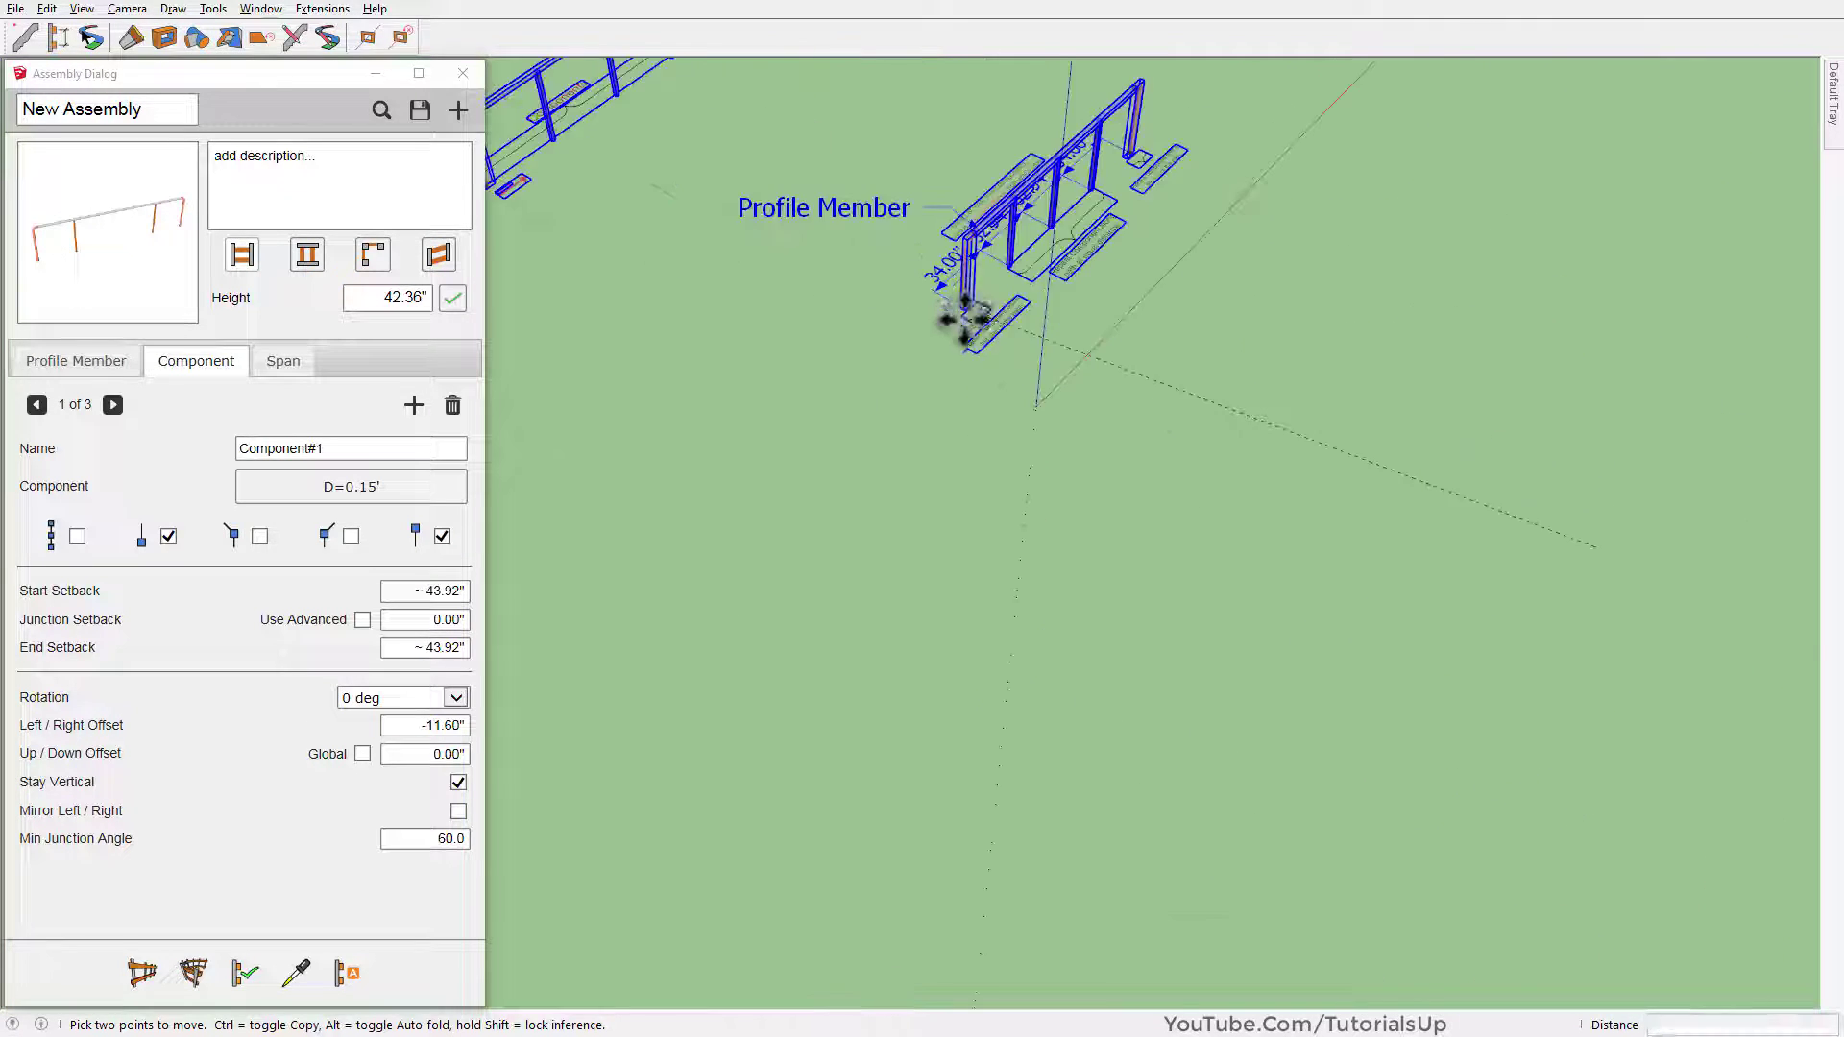
pyautogui.scroll(3, 1078, 424)
pyautogui.scroll(3, 1098, 494)
pyautogui.scroll(2, 1075, 545)
pyautogui.keyDown('shift'); pyautogui.moveTo(1077, 545); pyautogui.dragTo(1072, 562, button='middle'); pyautogui.keyUp('shift')
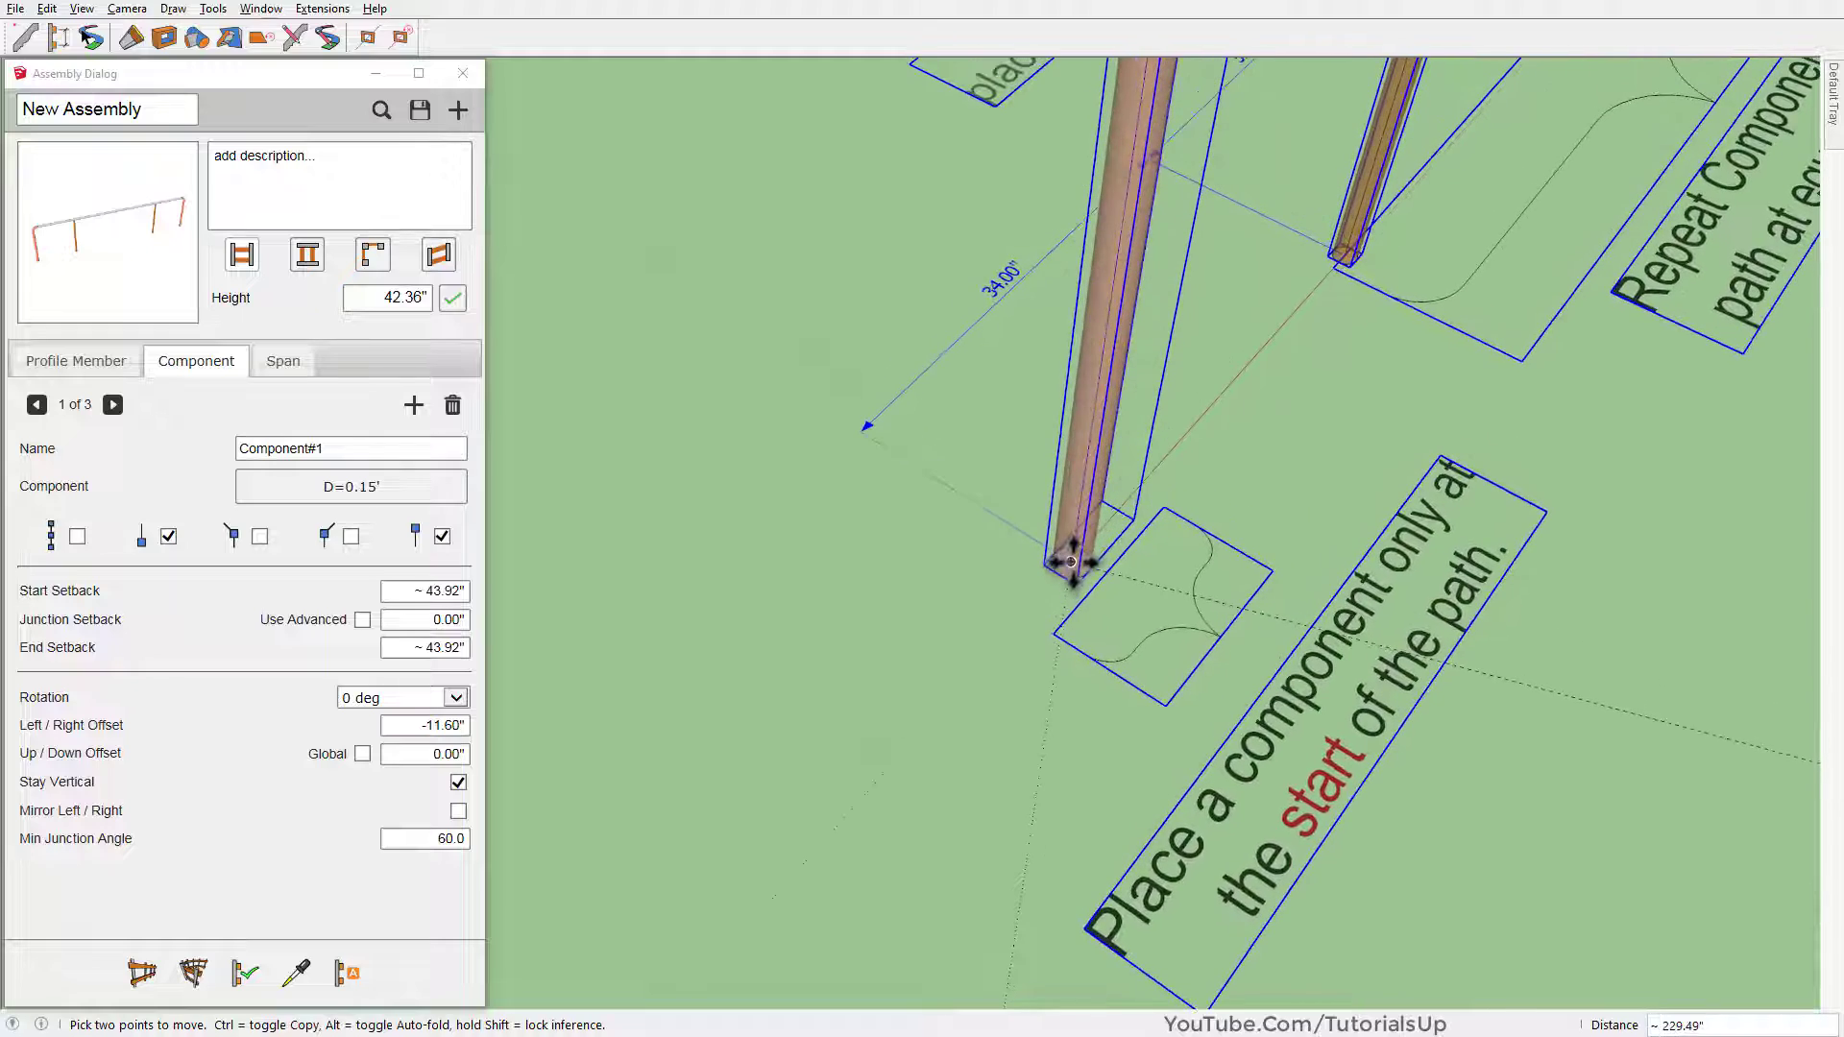
pyautogui.press('space')
# Orbit around the moved fences to check their new position
pyautogui.scroll(-3, 1070, 562)
pyautogui.moveTo(1006, 712); pyautogui.dragTo(841, 722, button='middle')
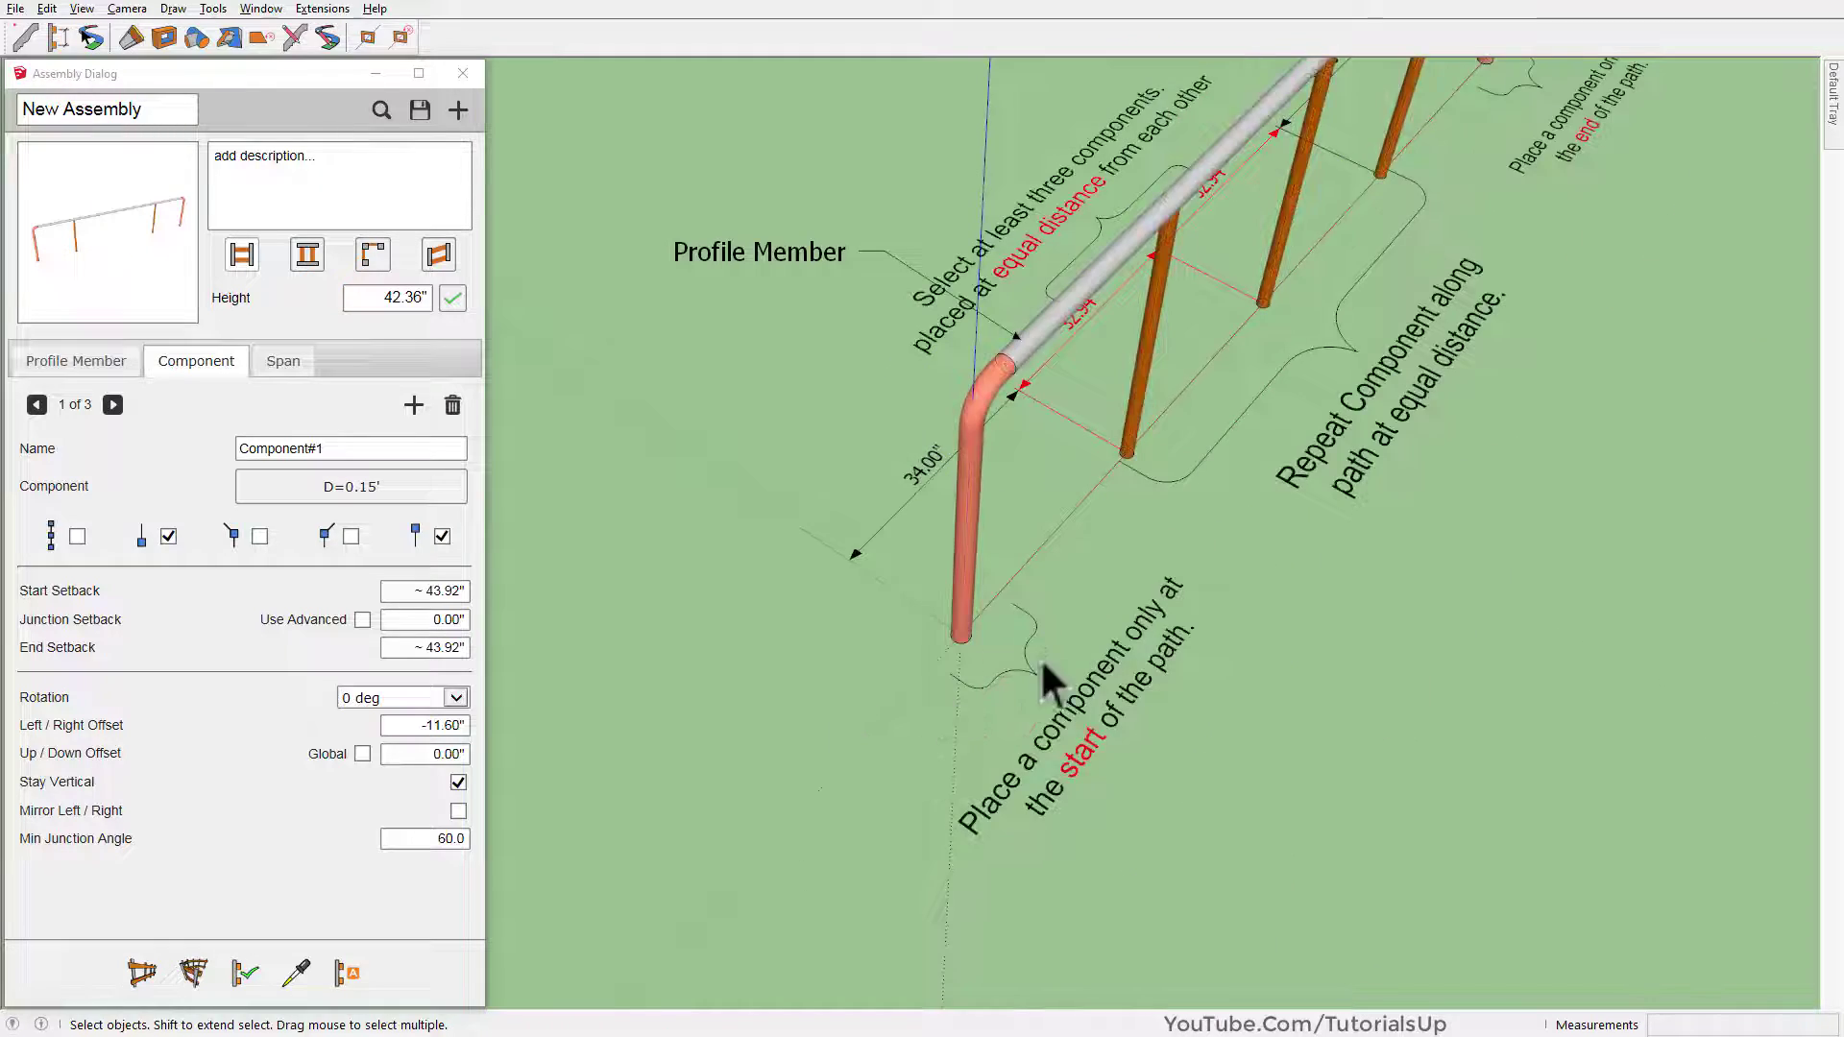
pyautogui.scroll(3, 1040, 656)
pyautogui.moveTo(1040, 656); pyautogui.dragTo(350, 561, button='middle')
pyautogui.scroll(-3, 1006, 608)
pyautogui.scroll(-3, 1259, 625)
pyautogui.moveTo(1259, 625); pyautogui.dragTo(526, 192, button='middle')
pyautogui.scroll(-3, 795, 370)
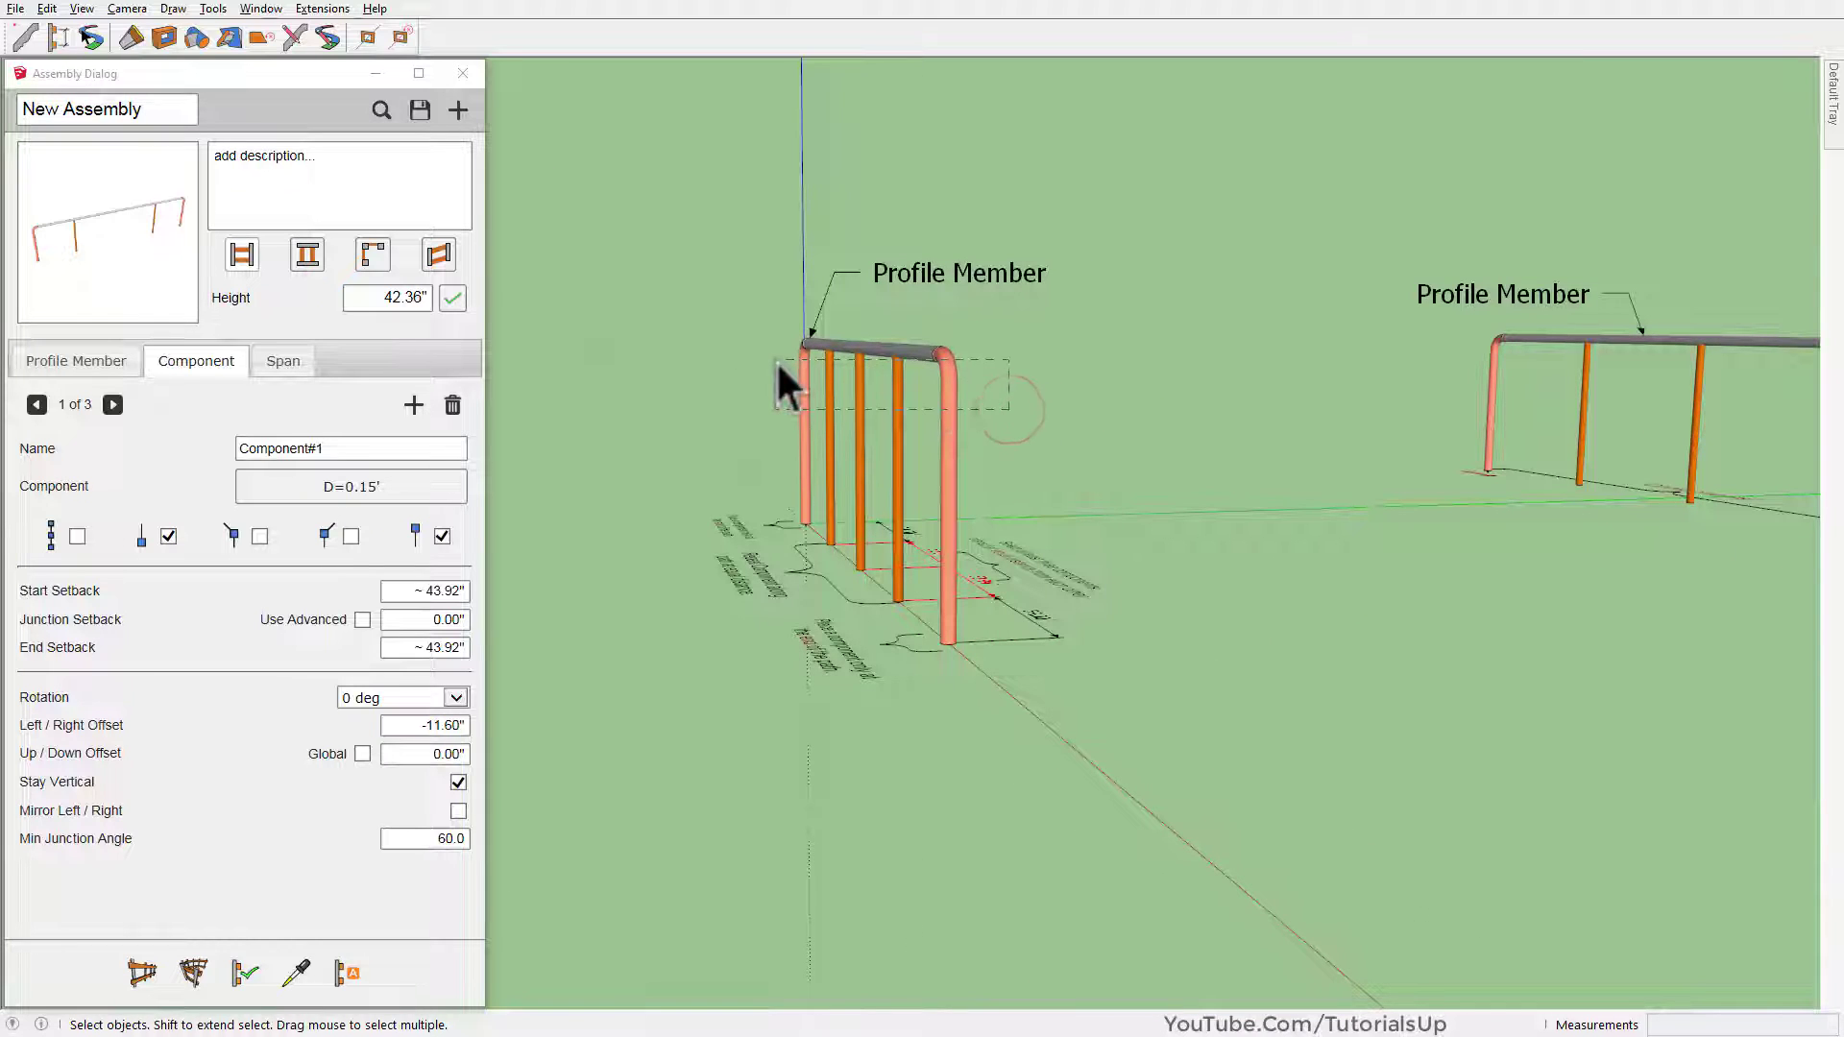
# Select the annotated railing and orbit around it
pyautogui.click(803, 378)
pyautogui.moveTo(803, 379)
pyautogui.mouseDown(button='middle')
pyautogui.moveTo(1642, 653)
pyautogui.moveTo(943, 703)
pyautogui.mouseUp(button='middle')
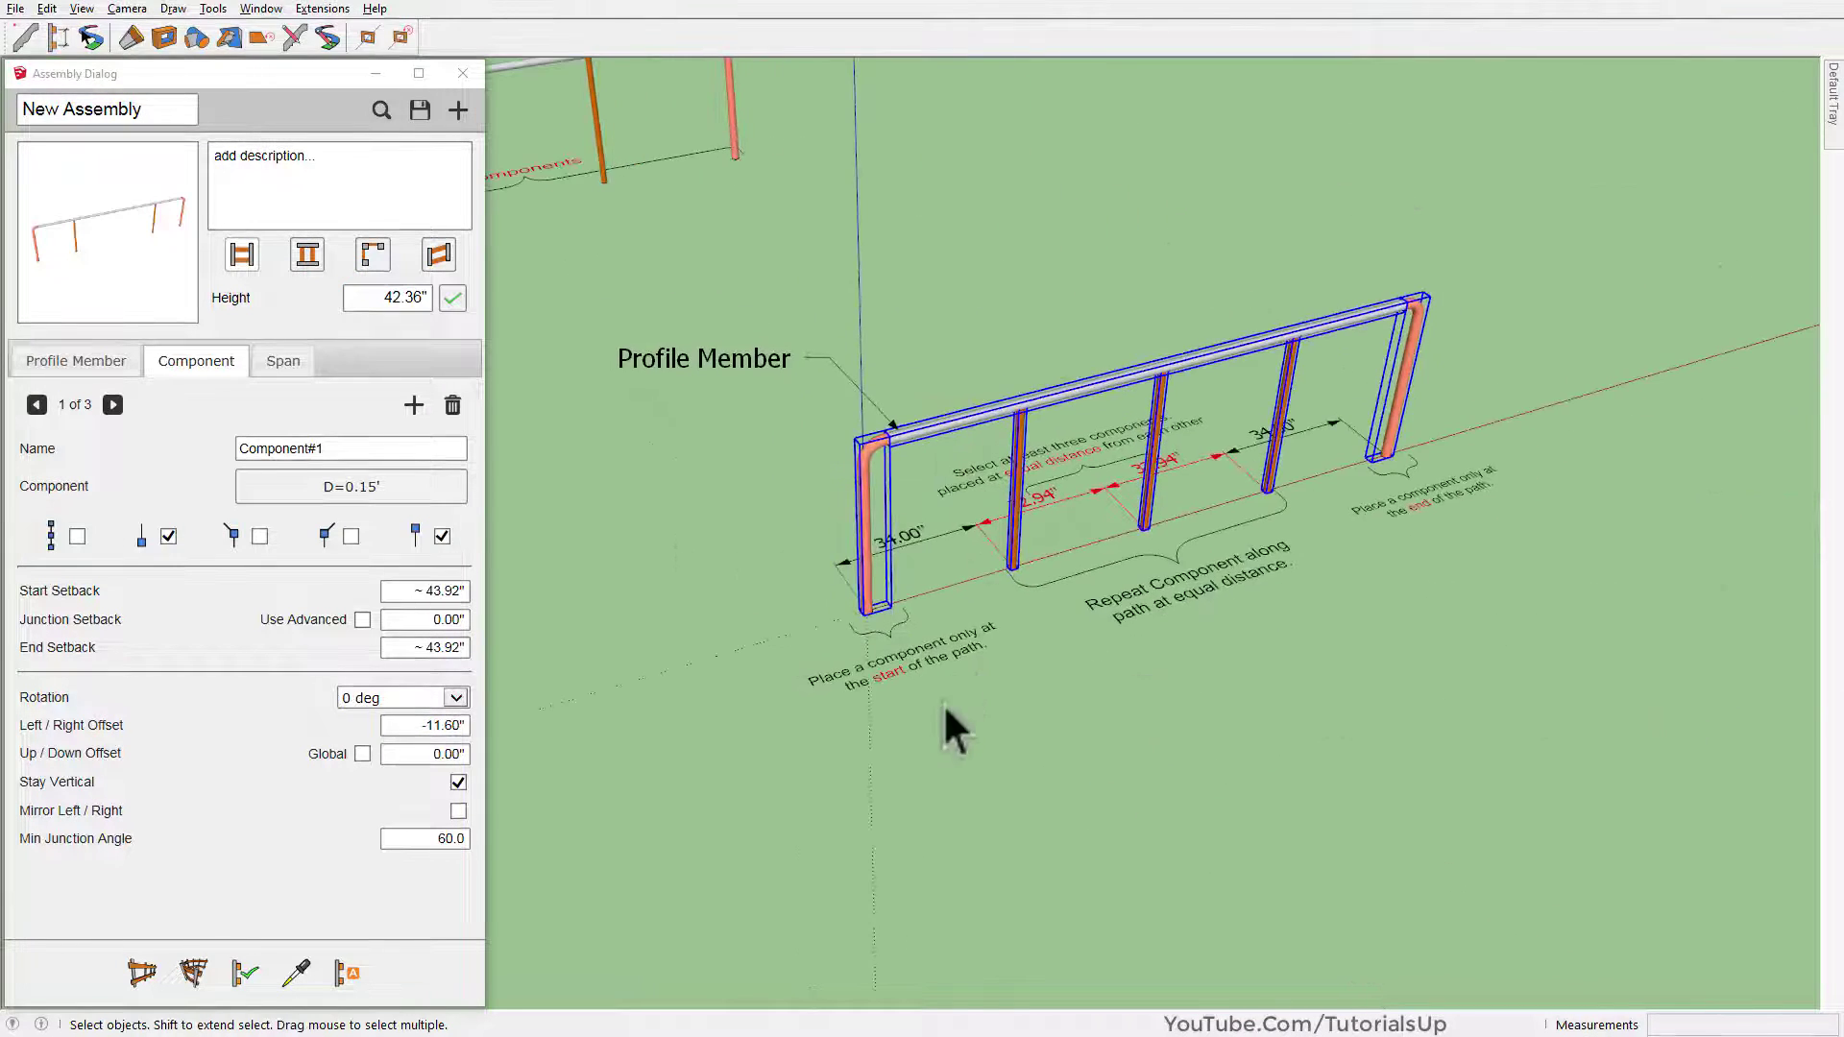
pyautogui.scroll(-2, 955, 502)
pyautogui.scroll(2, 1248, 818)
pyautogui.scroll(2, 1194, 798)
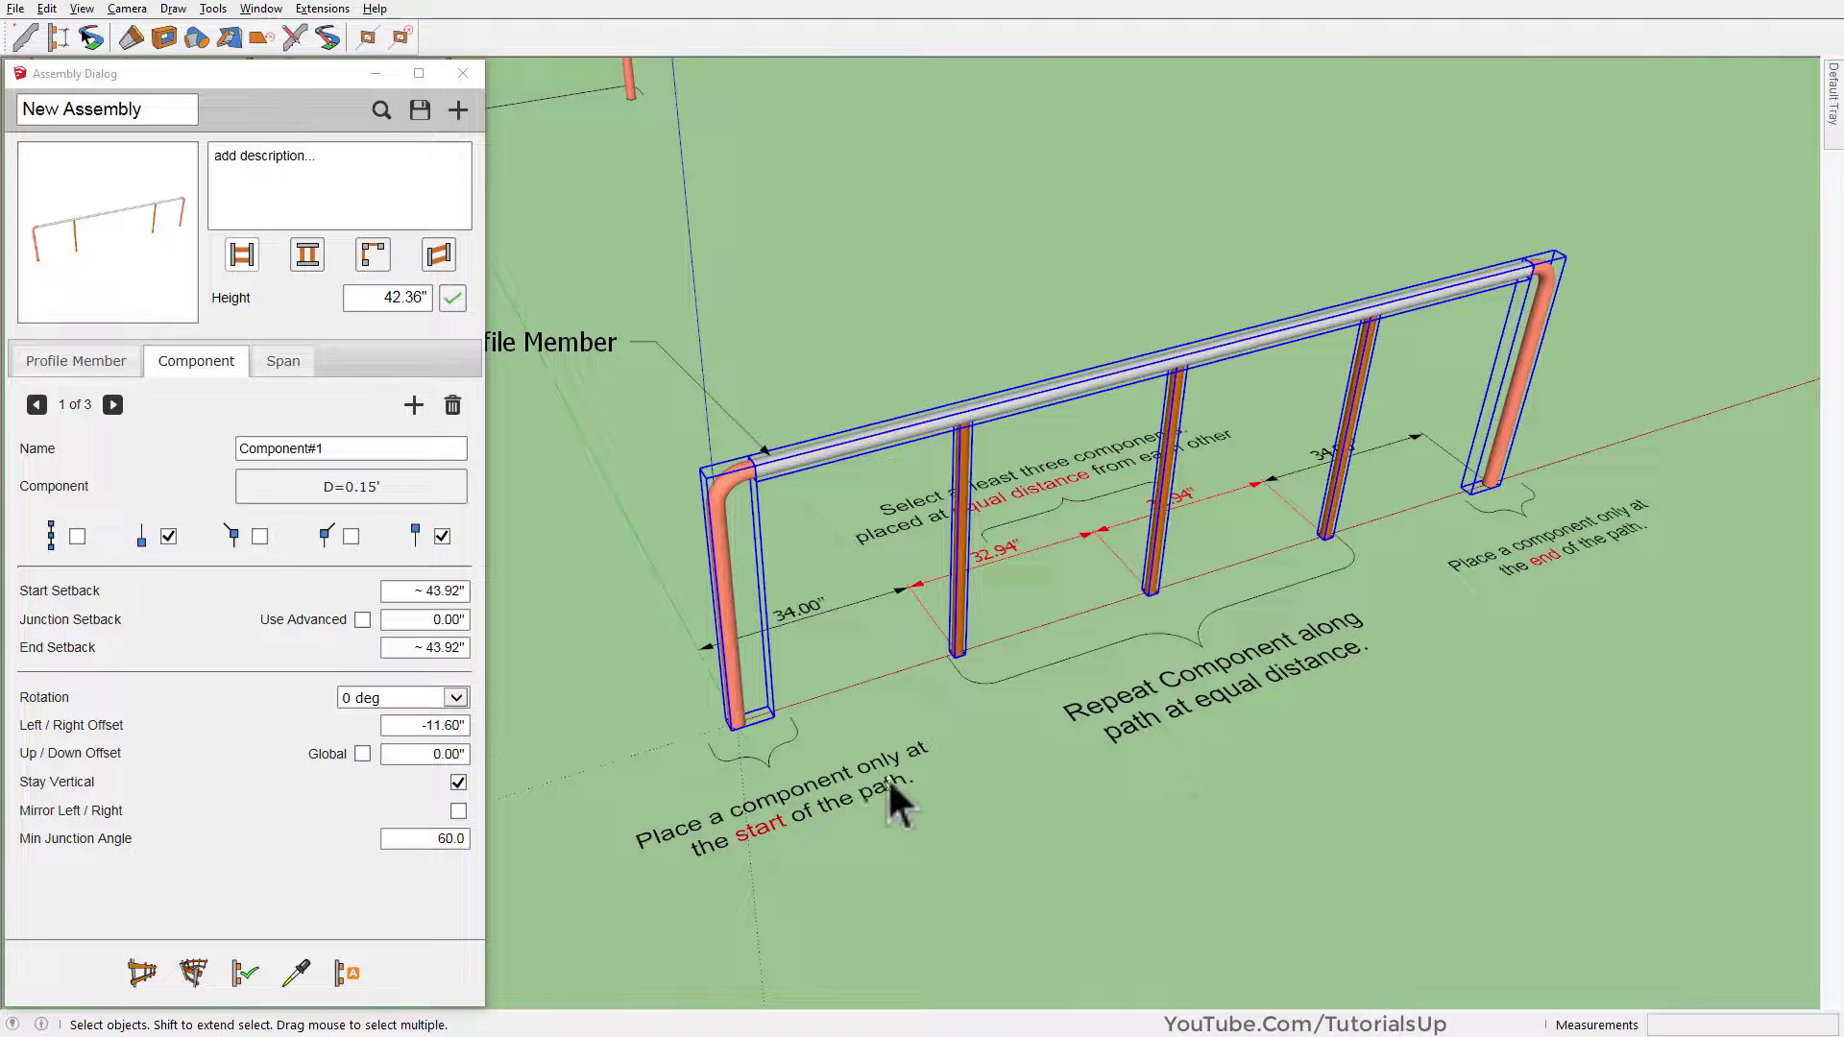
pyautogui.moveTo(889, 787); pyautogui.dragTo(908, 782, button='middle')
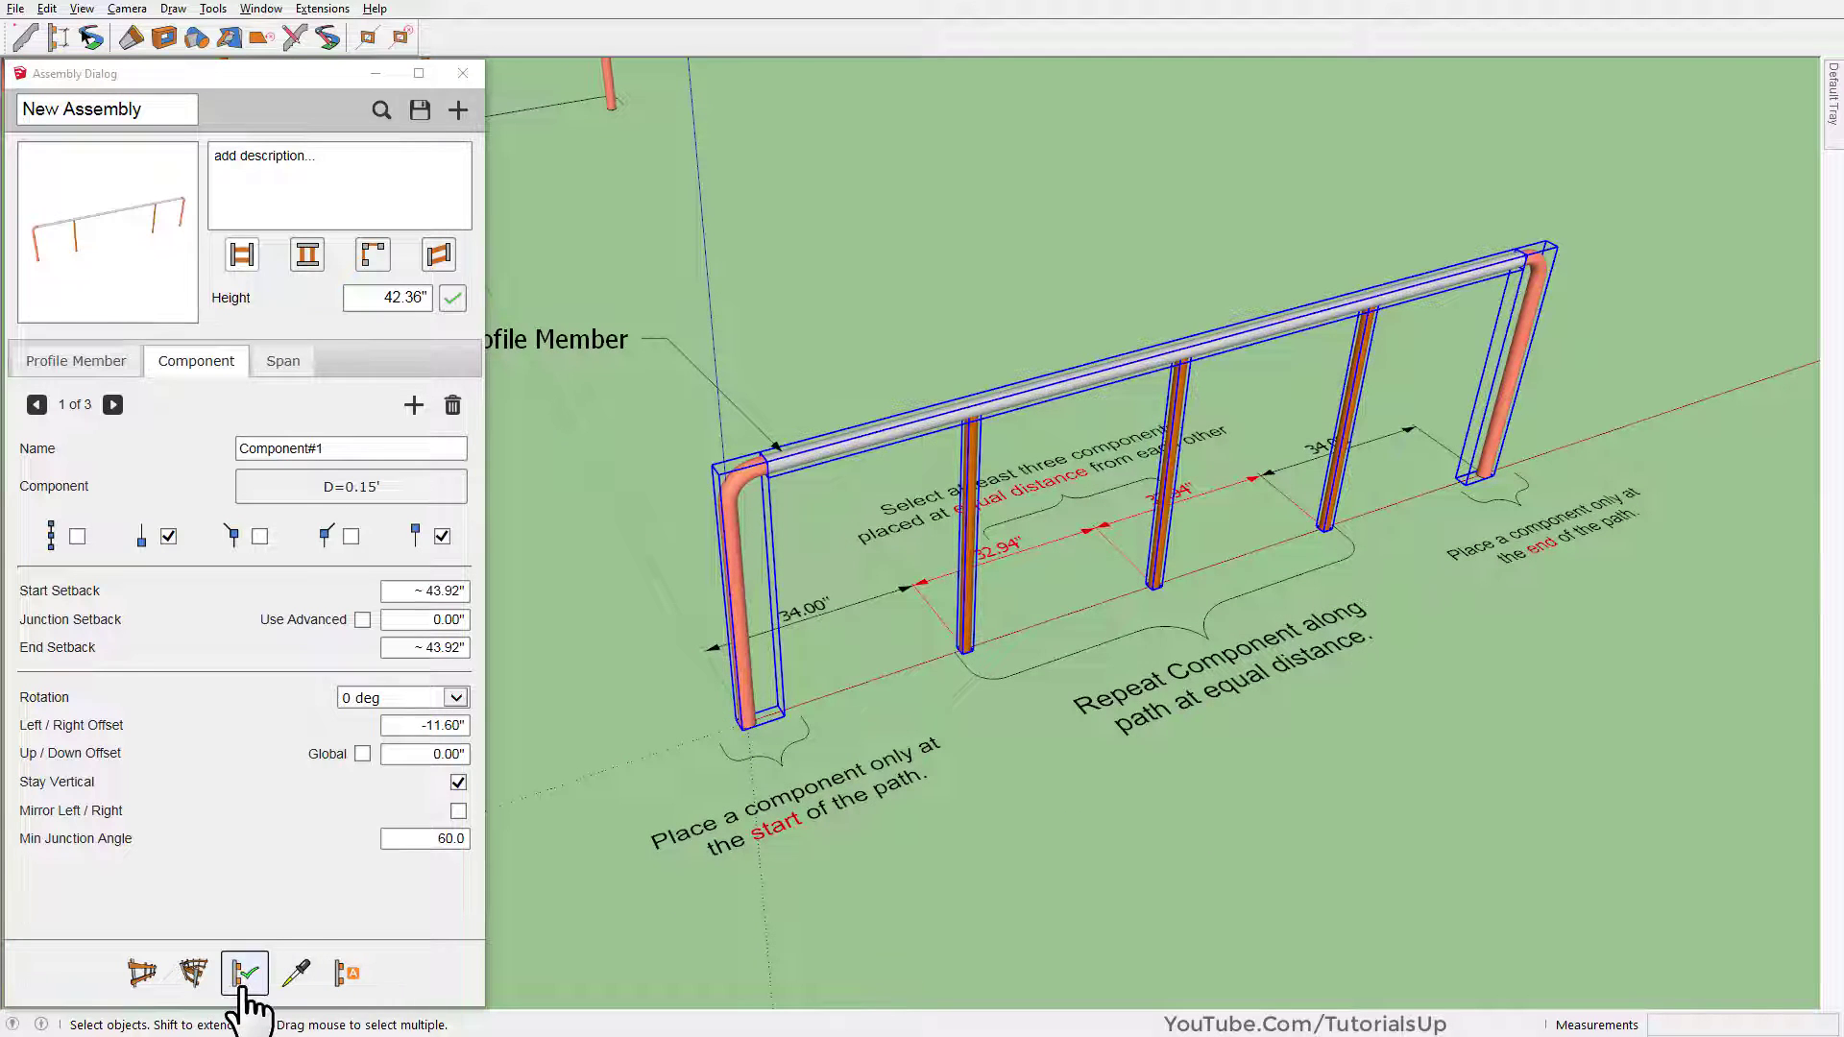
# Apply the assembly to the selected annotated railing
pyautogui.click(343, 976)
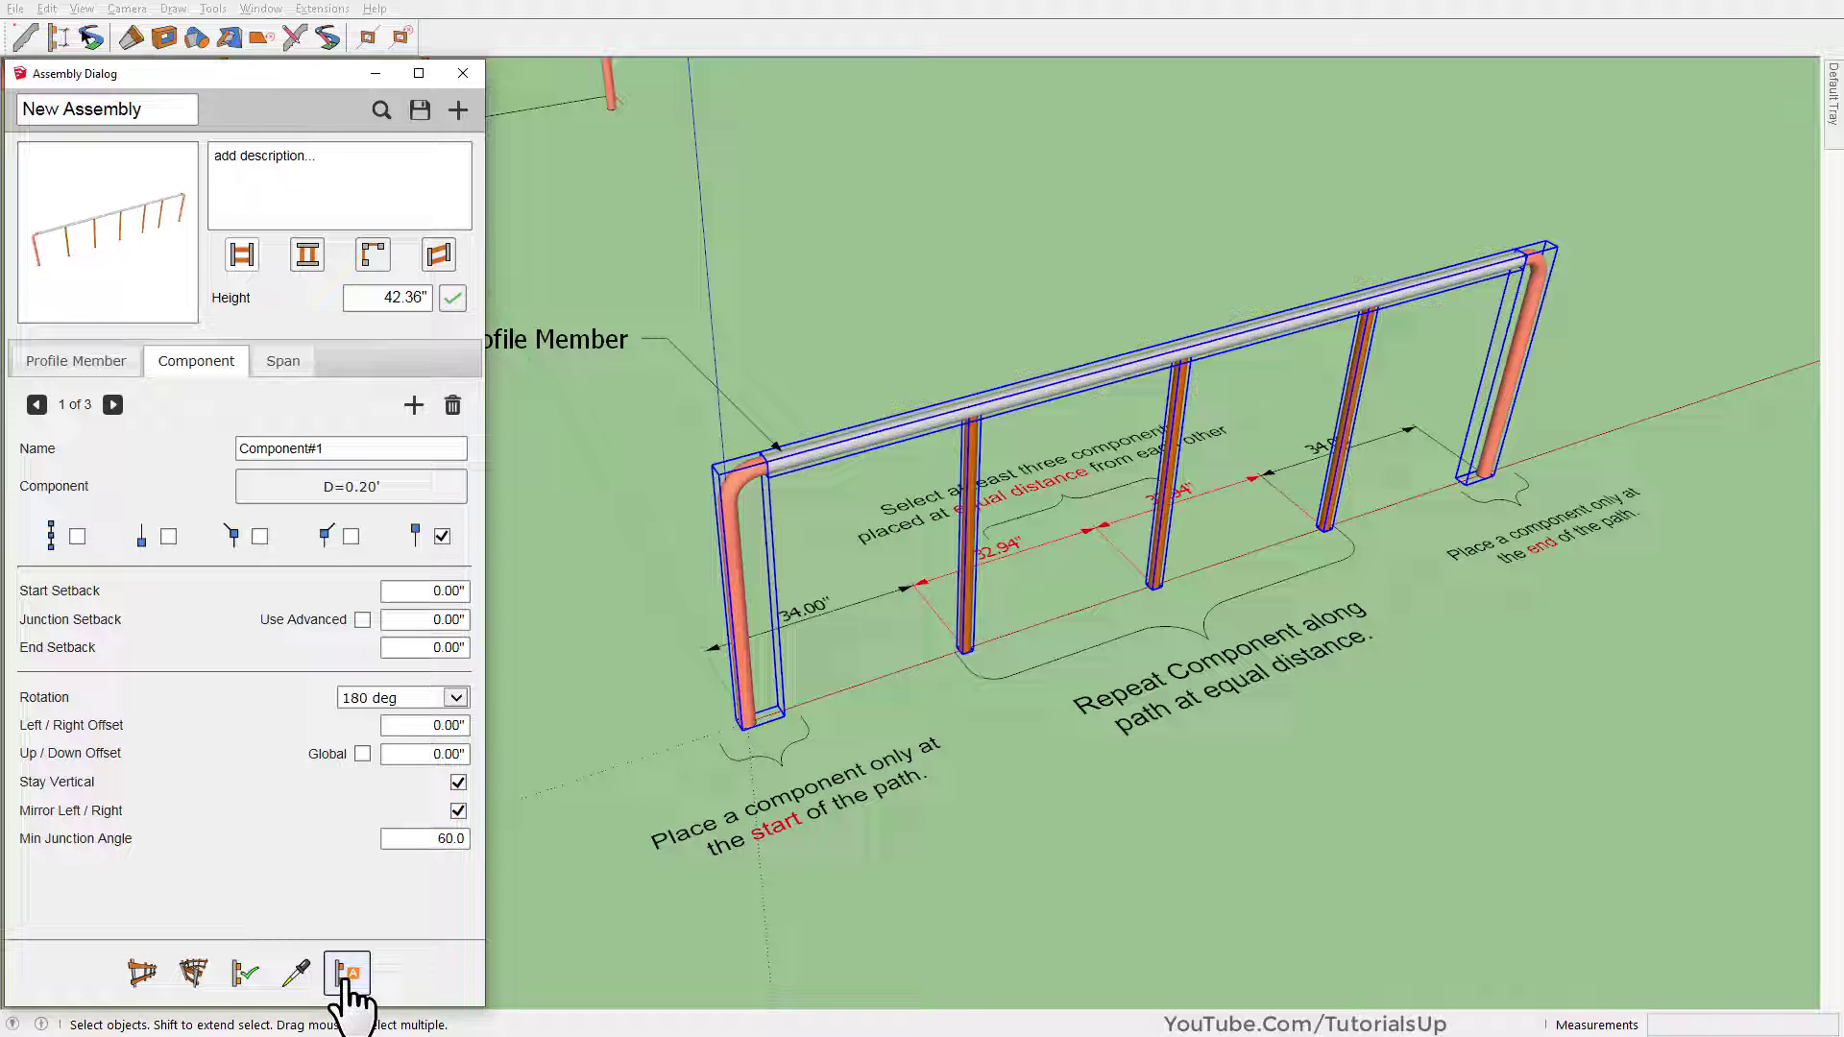
pyautogui.scroll(-3, 958, 903)
pyautogui.scroll(-2, 815, 781)
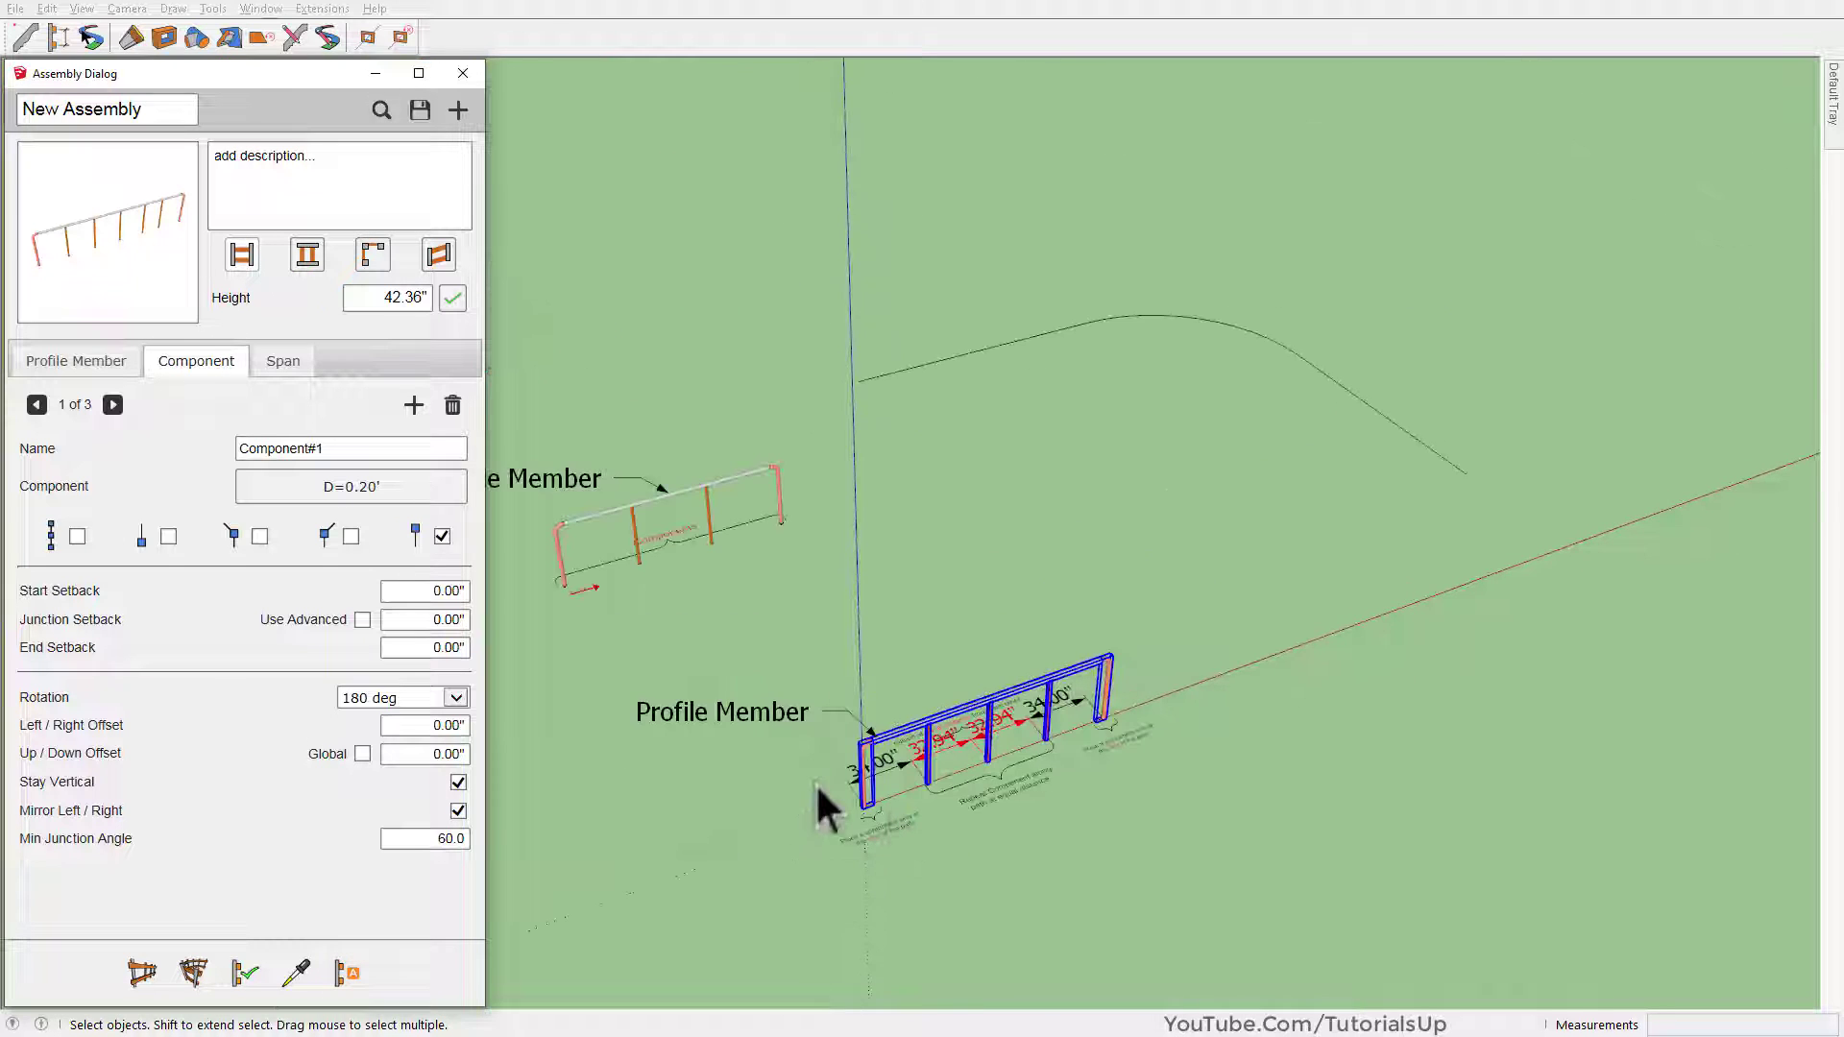
pyautogui.moveTo(870, 852); pyautogui.dragTo(1223, 378, button='middle')
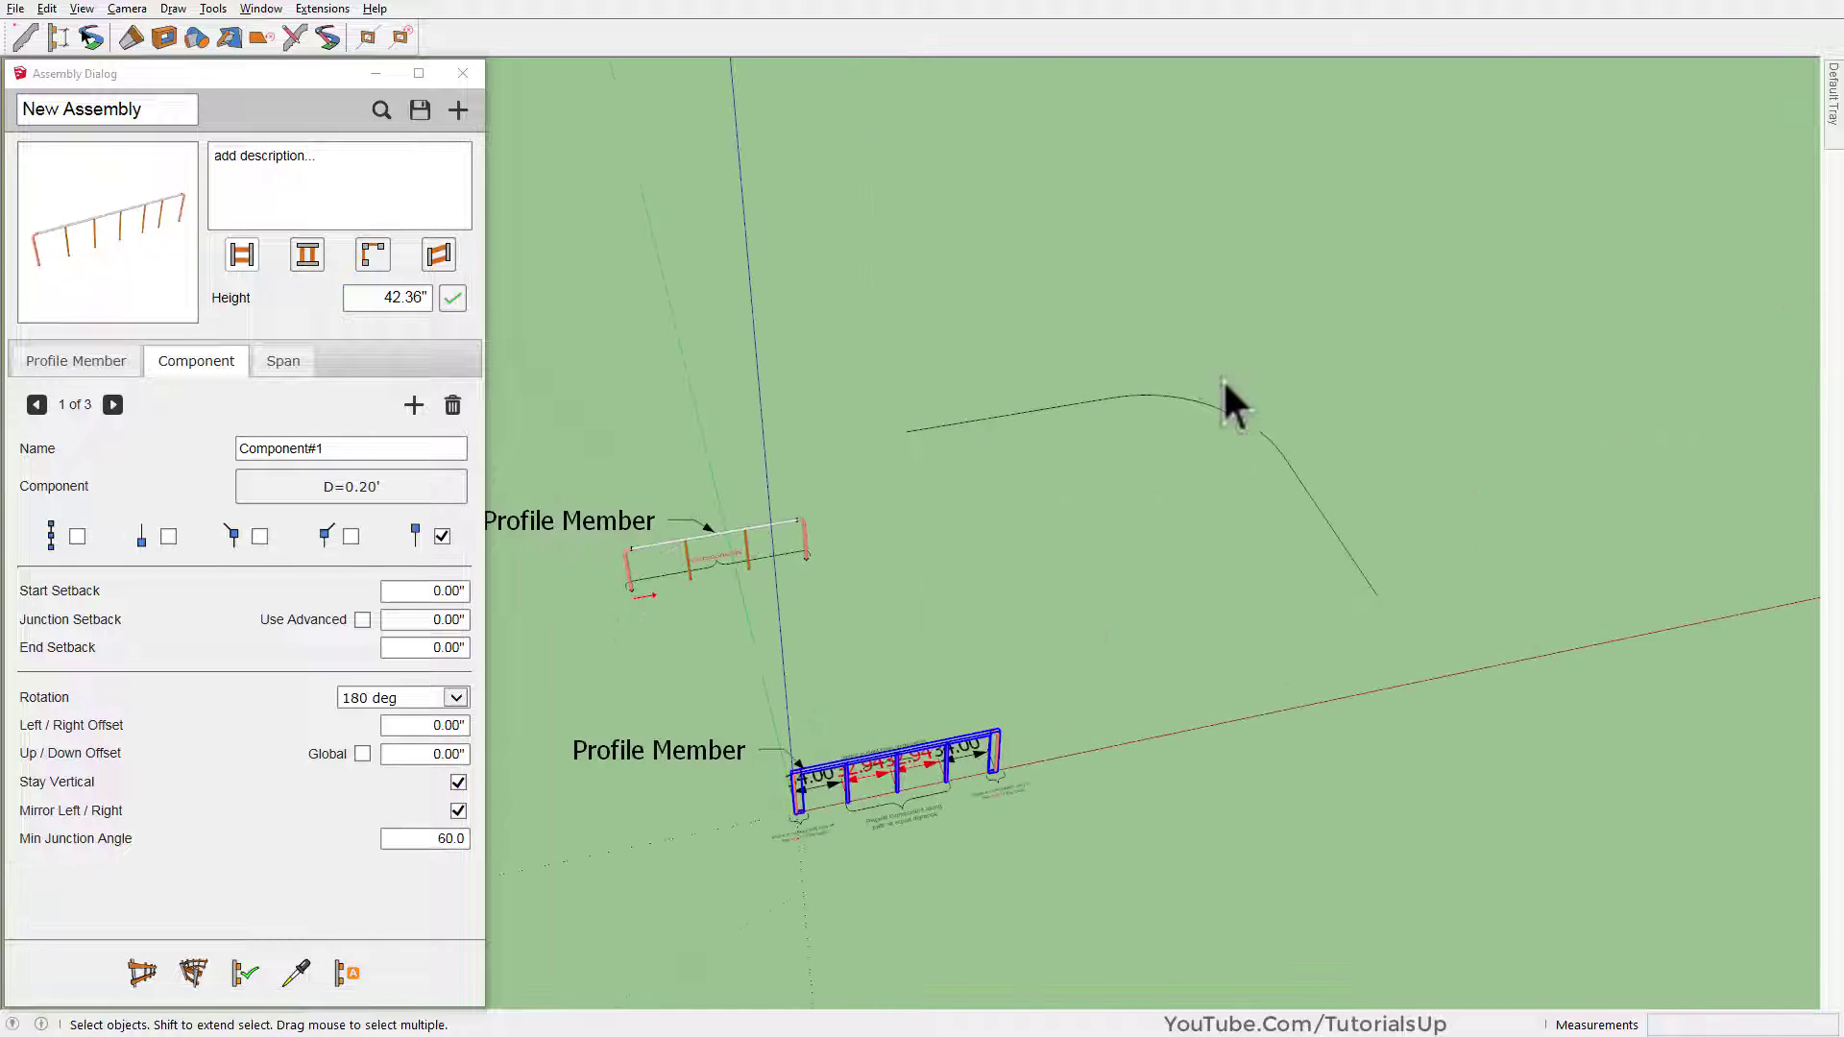
pyautogui.scroll(2, 1181, 467)
# Build the railing assembly along the selected curved path line
pyautogui.click(1390, 573)
pyautogui.moveTo(995, 362); pyautogui.dragTo(684, 641, button='middle')
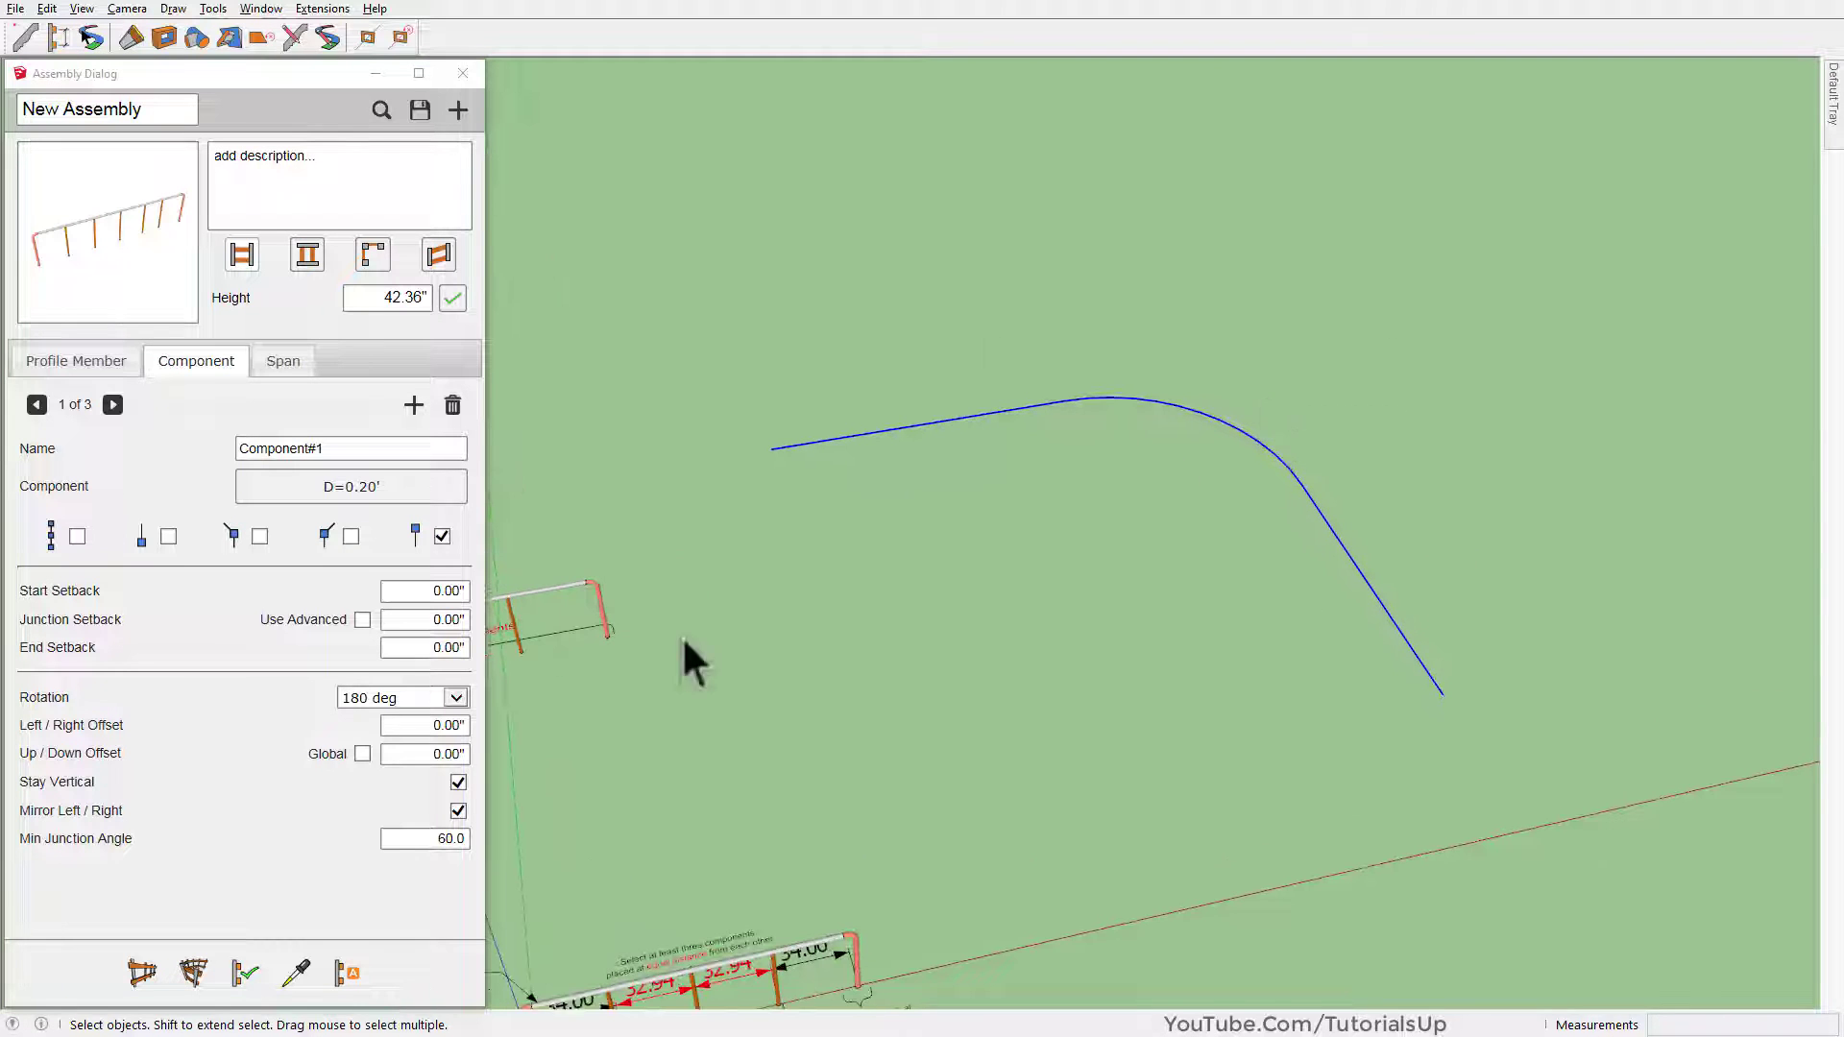
pyautogui.click(193, 980)
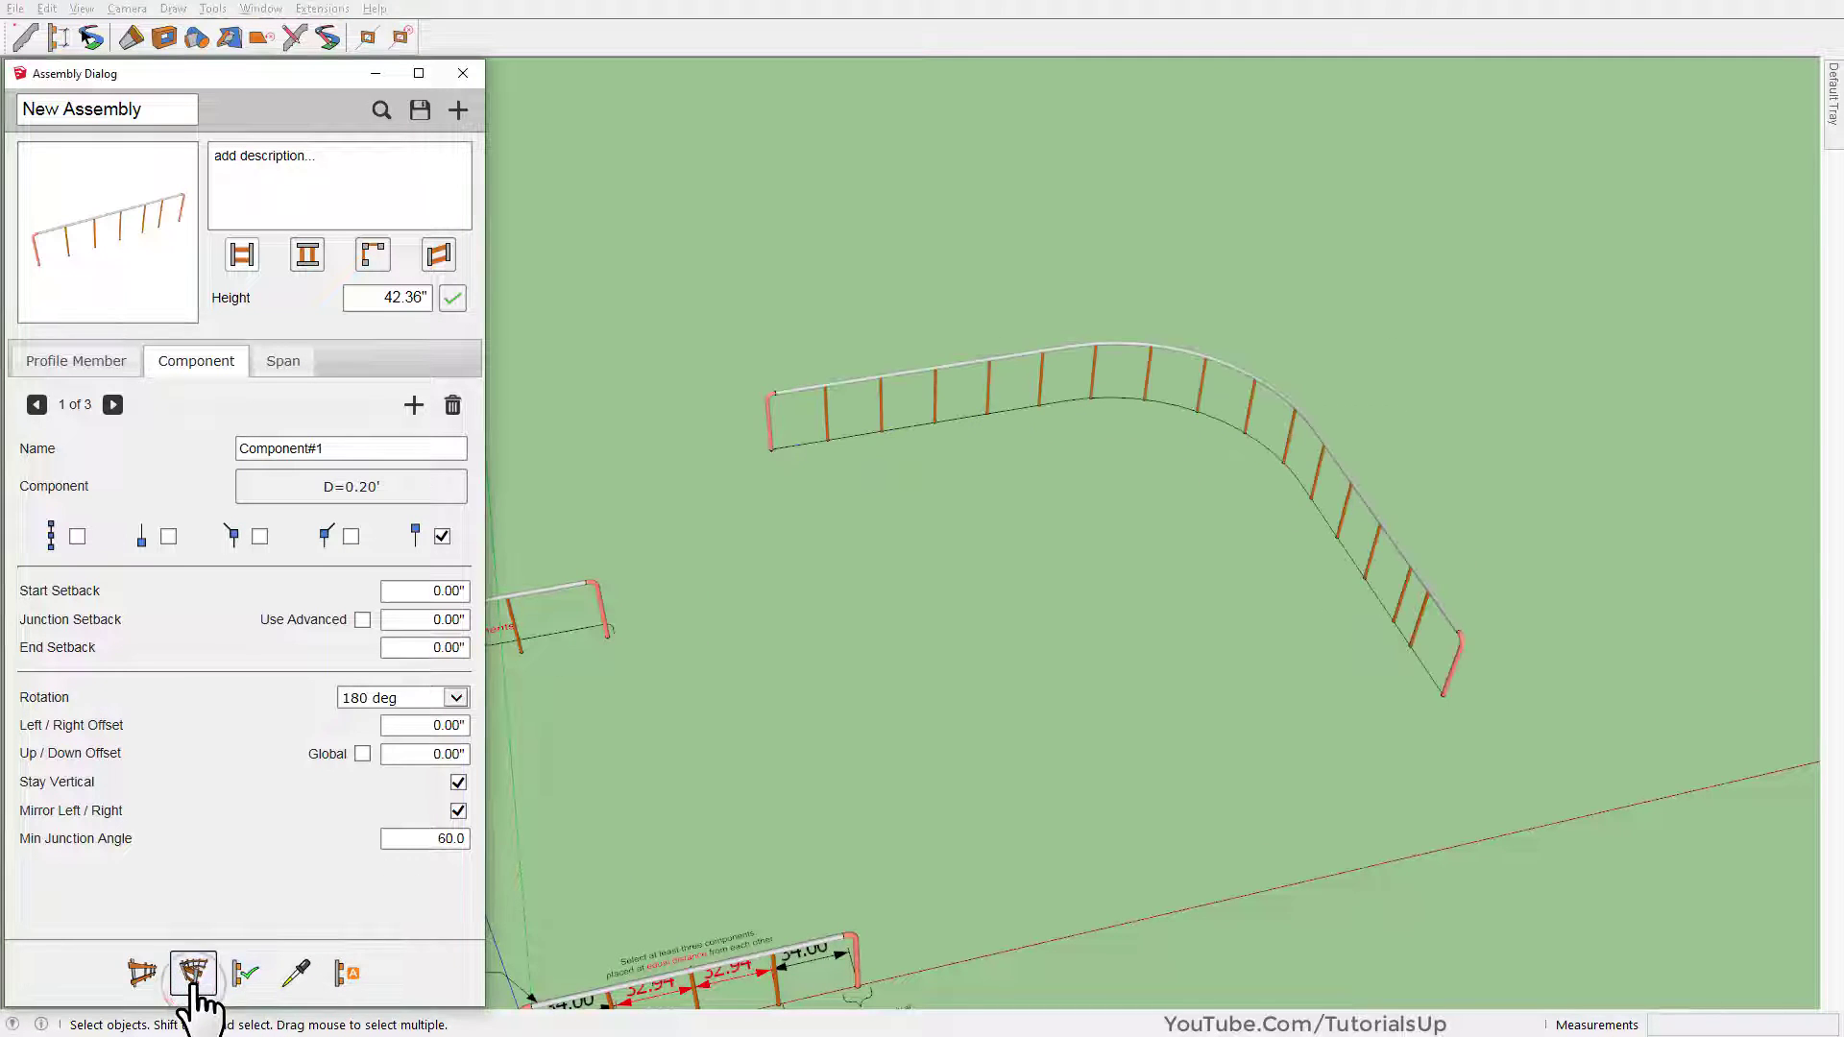
pyautogui.scroll(2, 1379, 638)
pyautogui.moveTo(1379, 638)
pyautogui.mouseDown(button='middle')
pyautogui.moveTo(1638, 589)
pyautogui.moveTo(1530, 453)
pyautogui.moveTo(1547, 257)
pyautogui.moveTo(1301, 506)
pyautogui.mouseUp(button='middle')
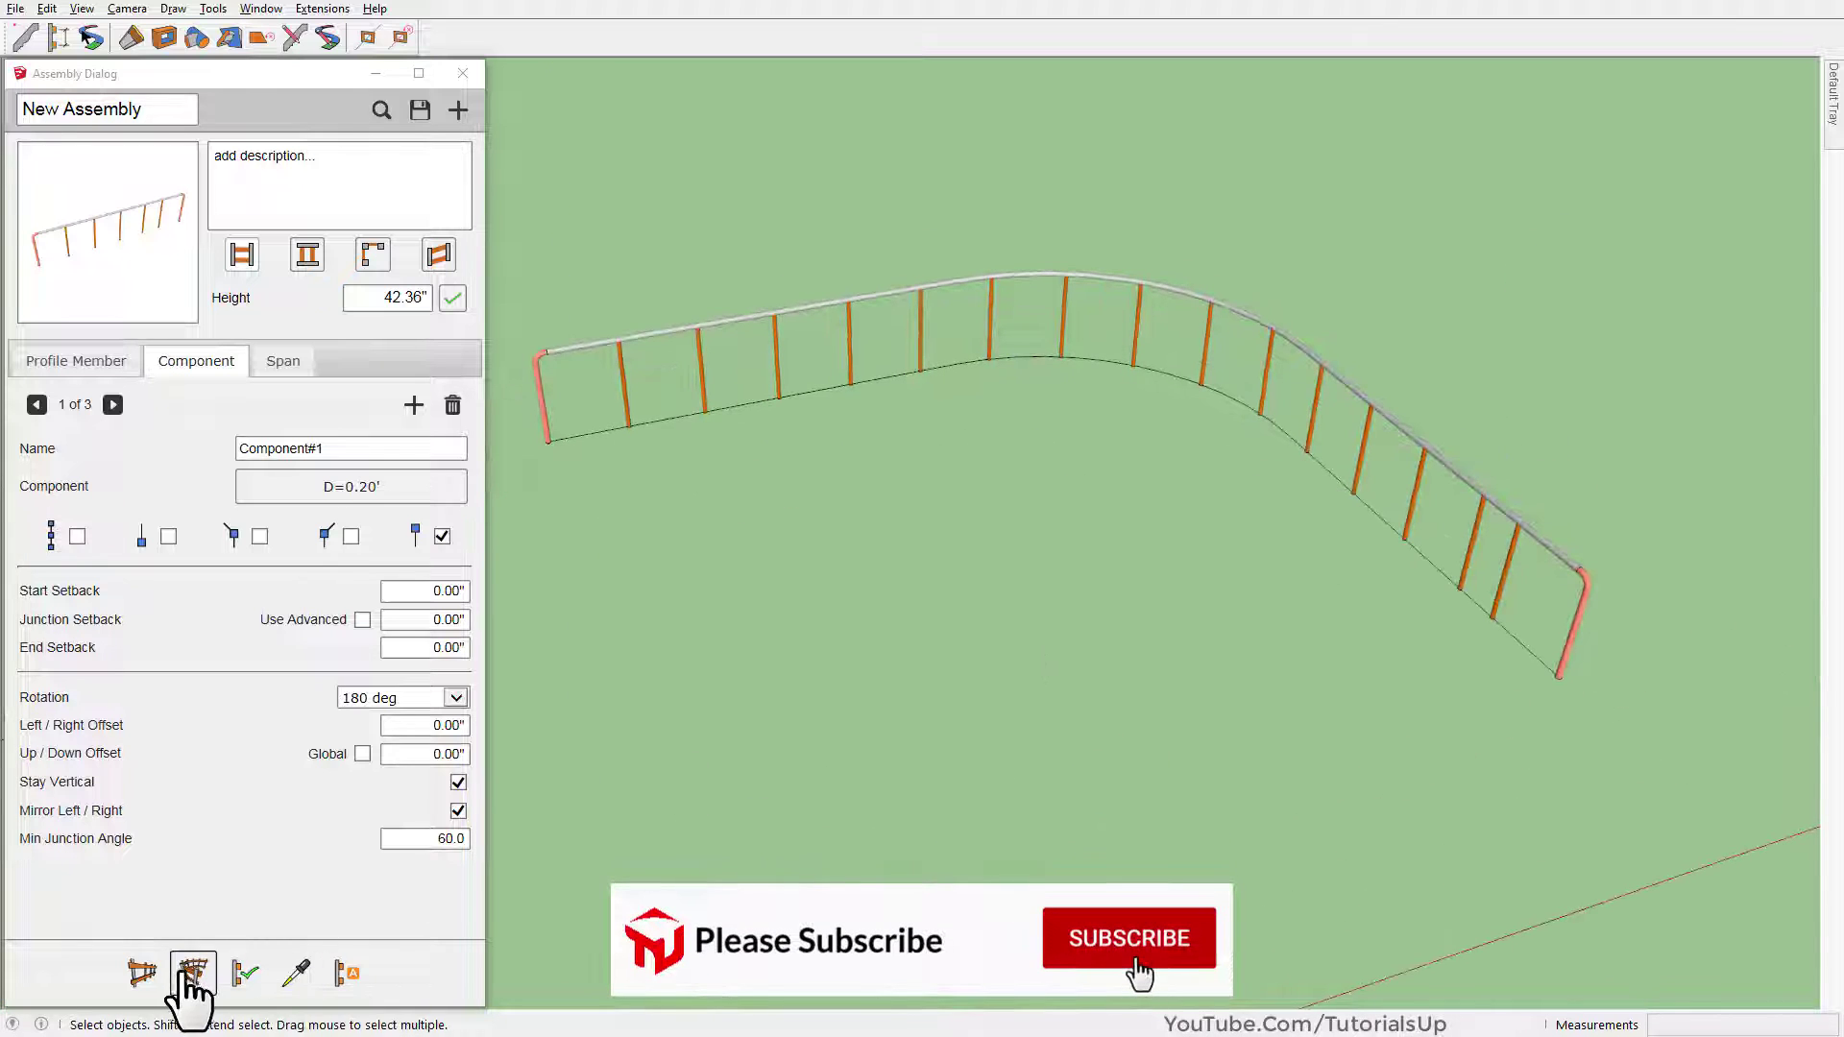
# Draw a straight test railing path, then select and delete it
pyautogui.click(149, 989)
pyautogui.click(622, 747)
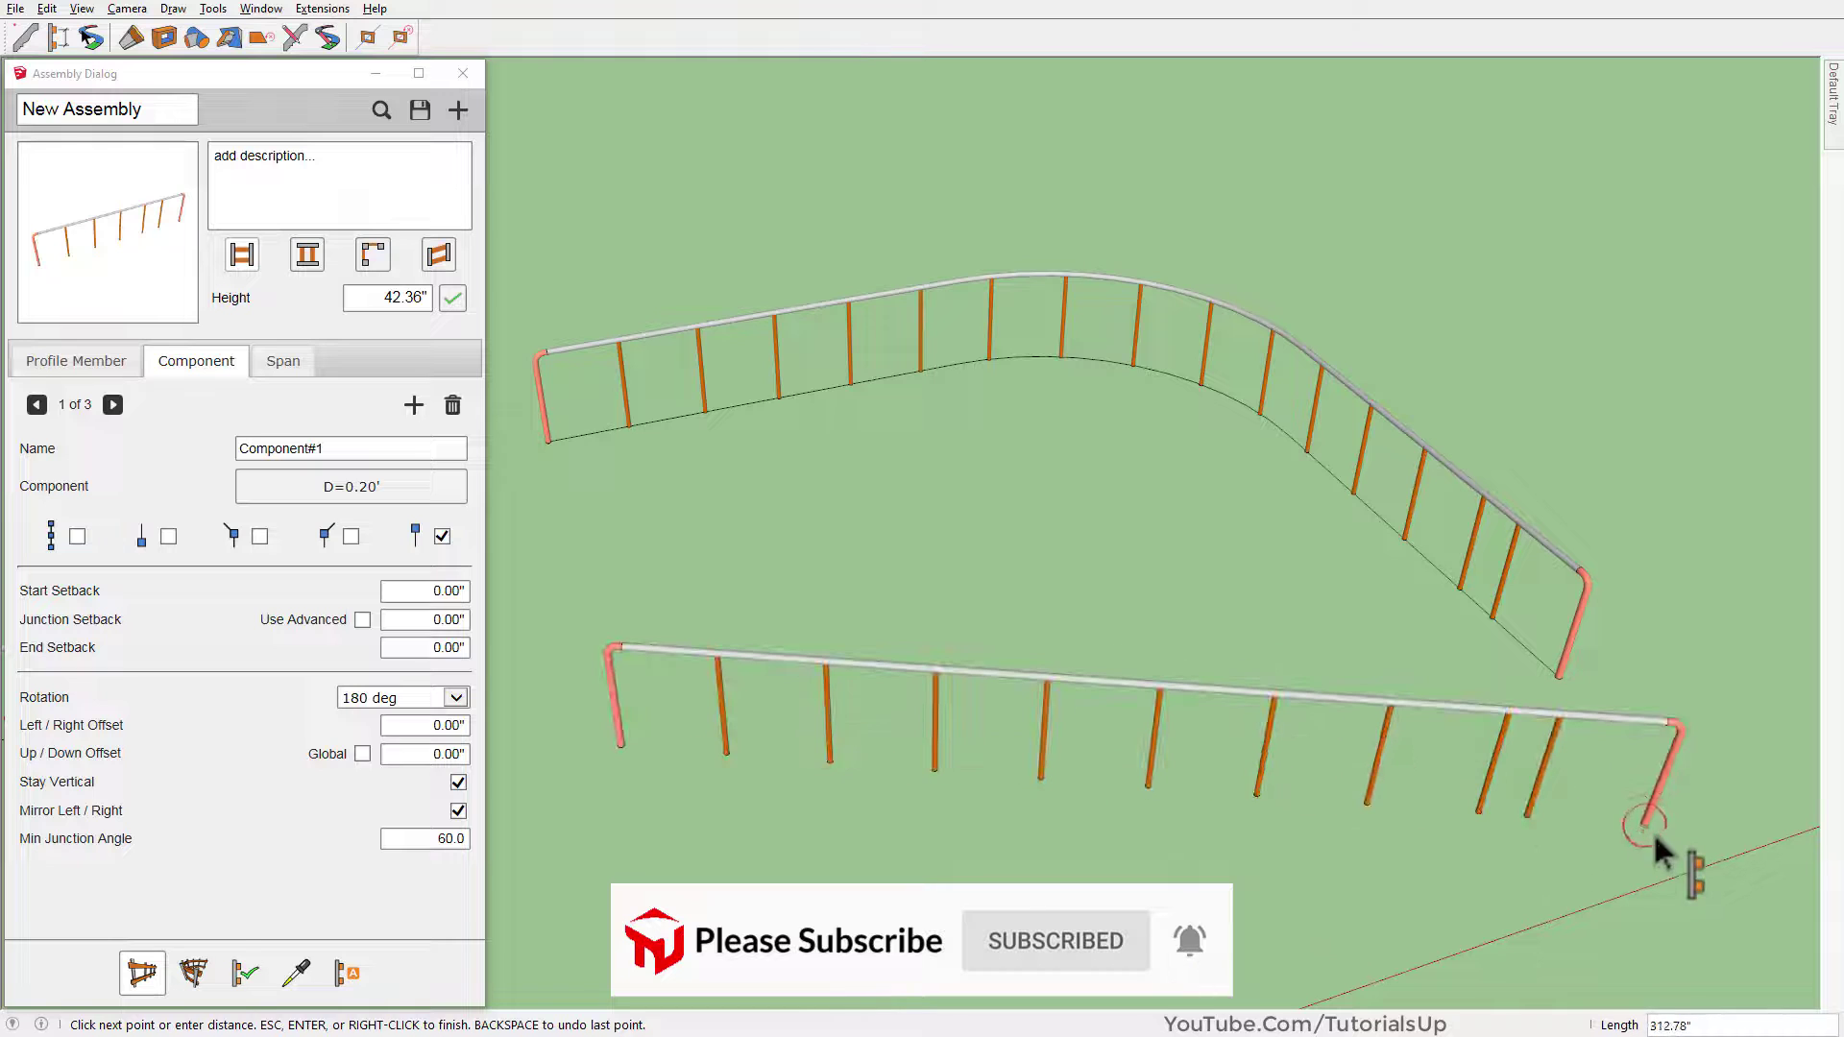
pyautogui.click(1651, 832)
pyautogui.press('Return')
pyautogui.click(1022, 781)
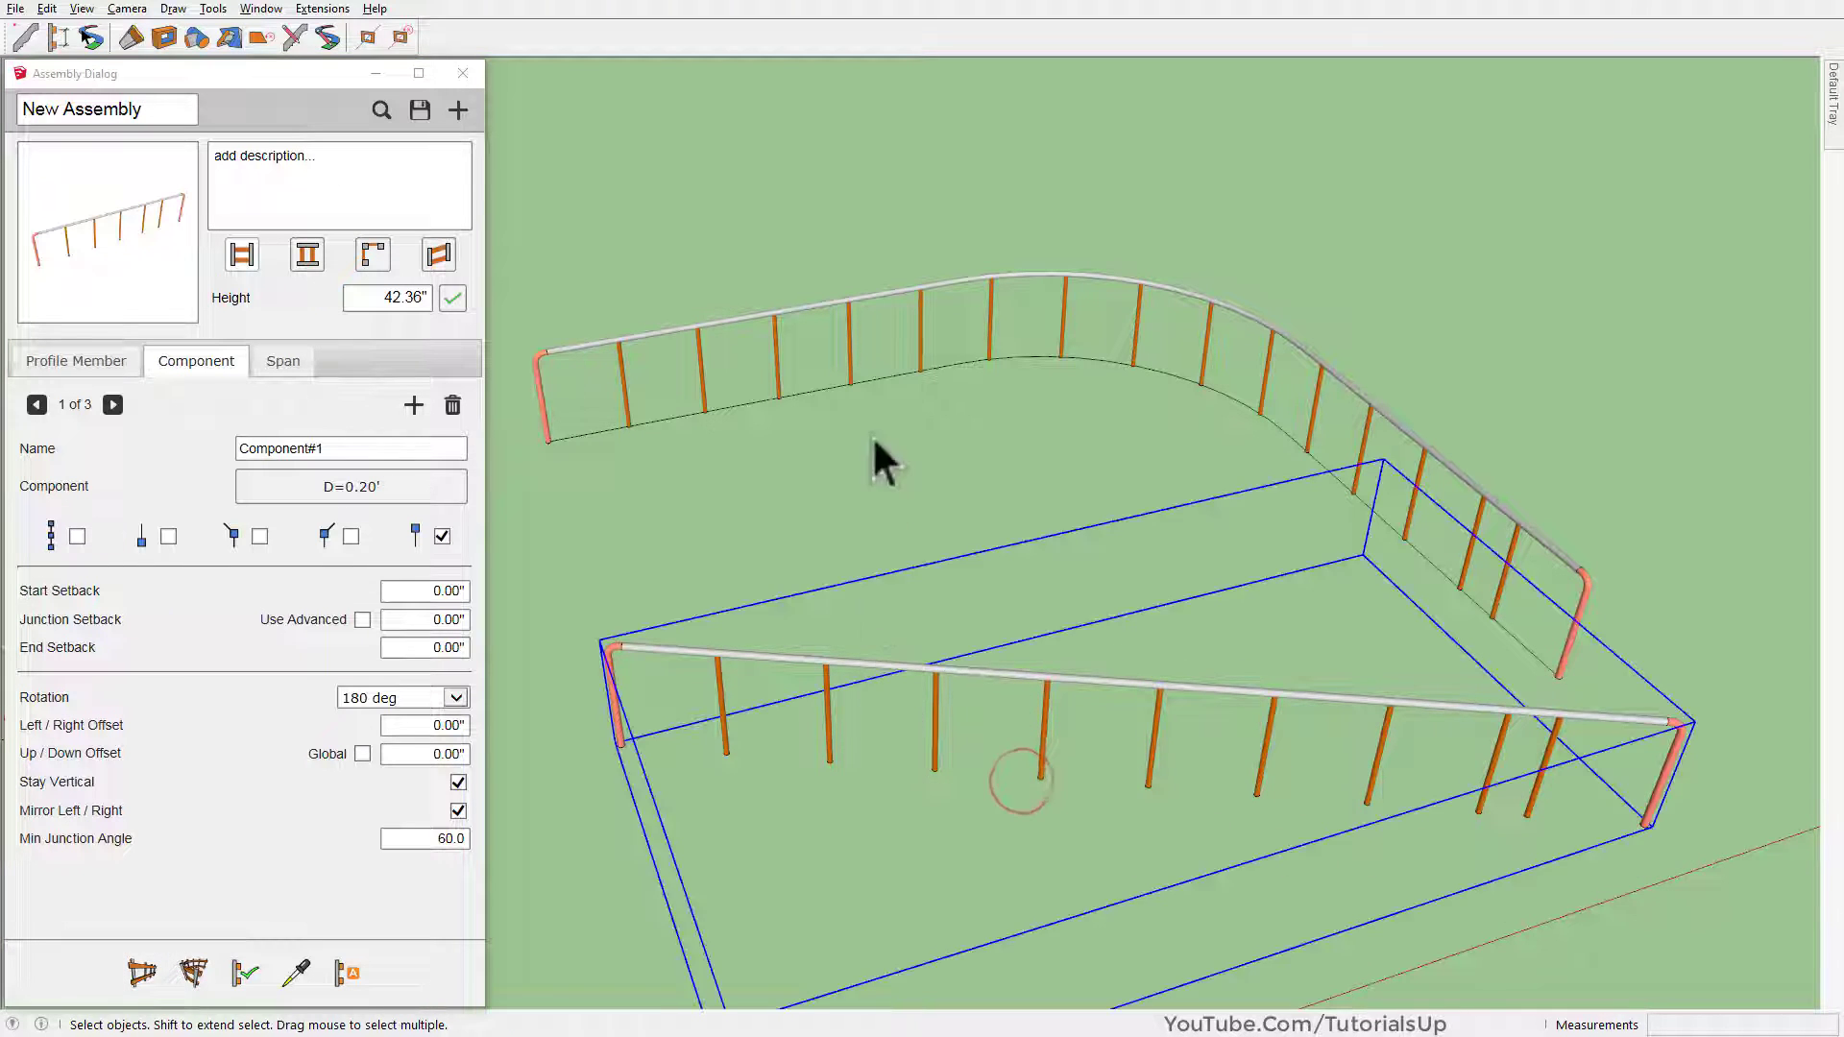
pyautogui.press('Delete')
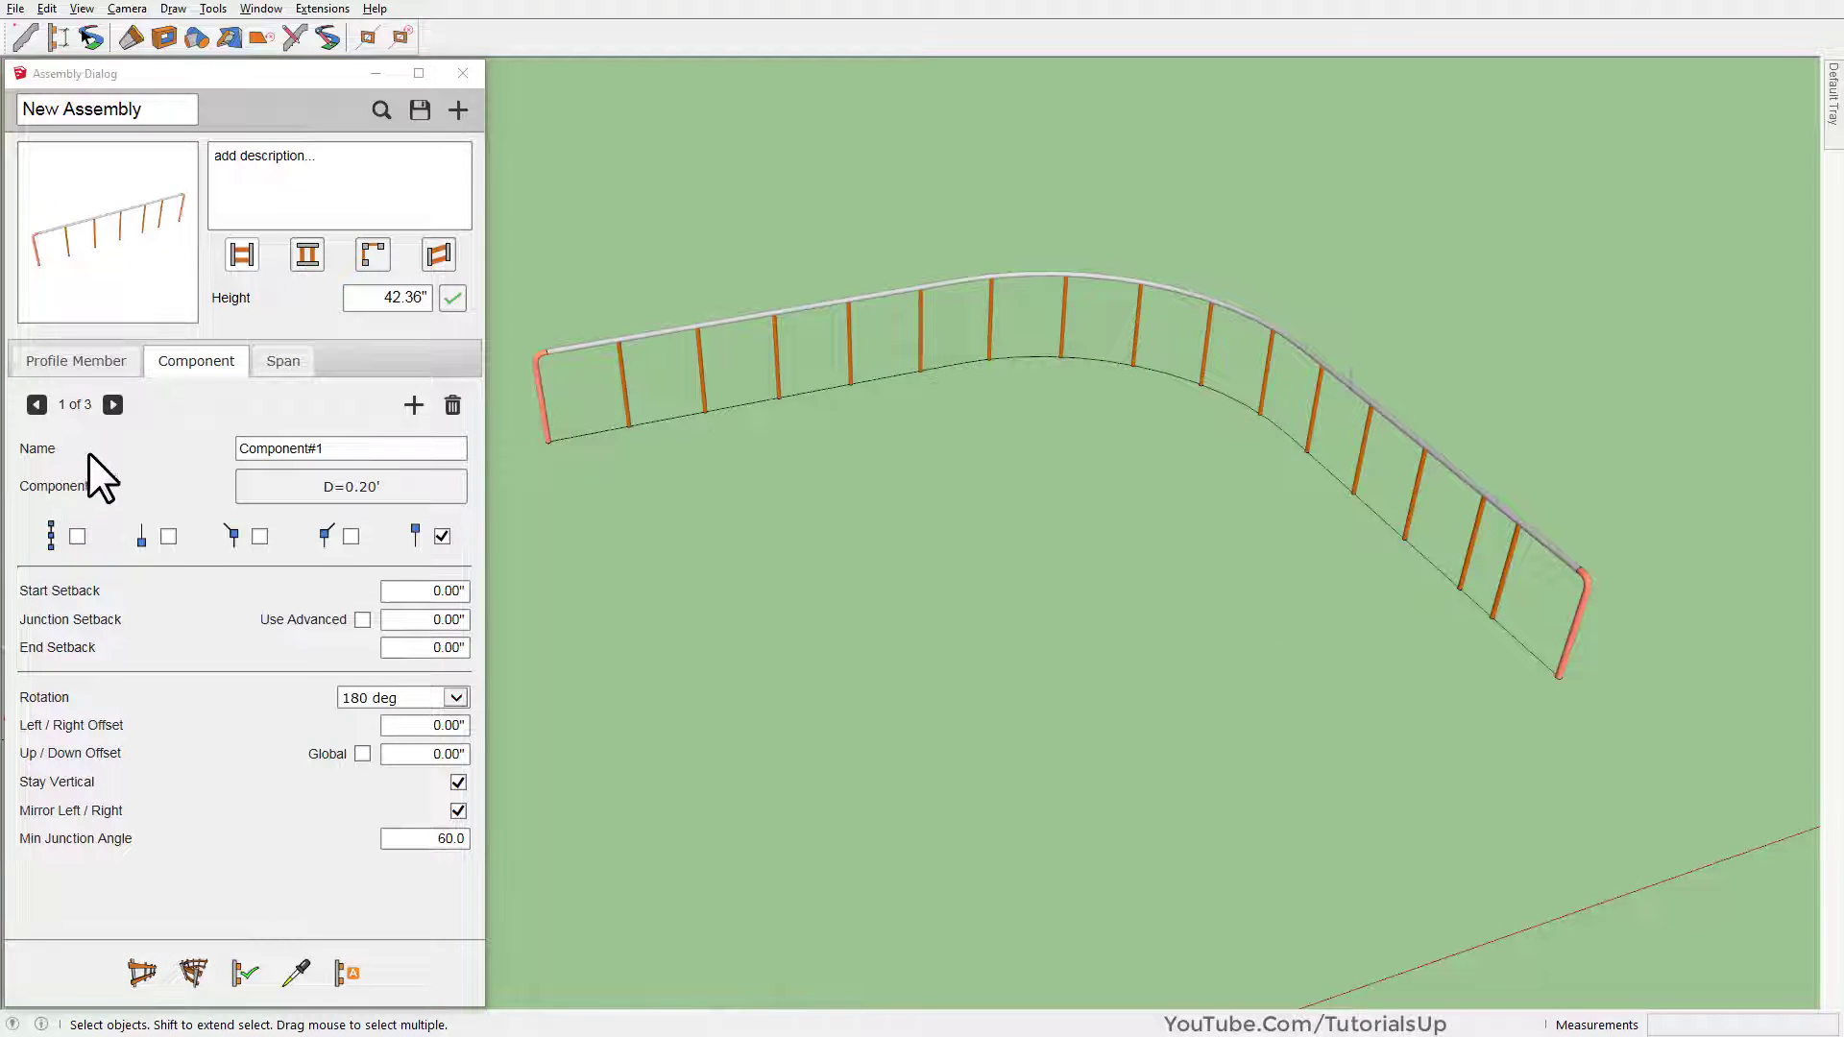
# Give Component#3 maximum spacing (about 32.94") and apply it to the curved railing
pyautogui.scroll(5, 1648, 613)
pyautogui.moveTo(1536, 578); pyautogui.dragTo(1657, 640, button='middle')
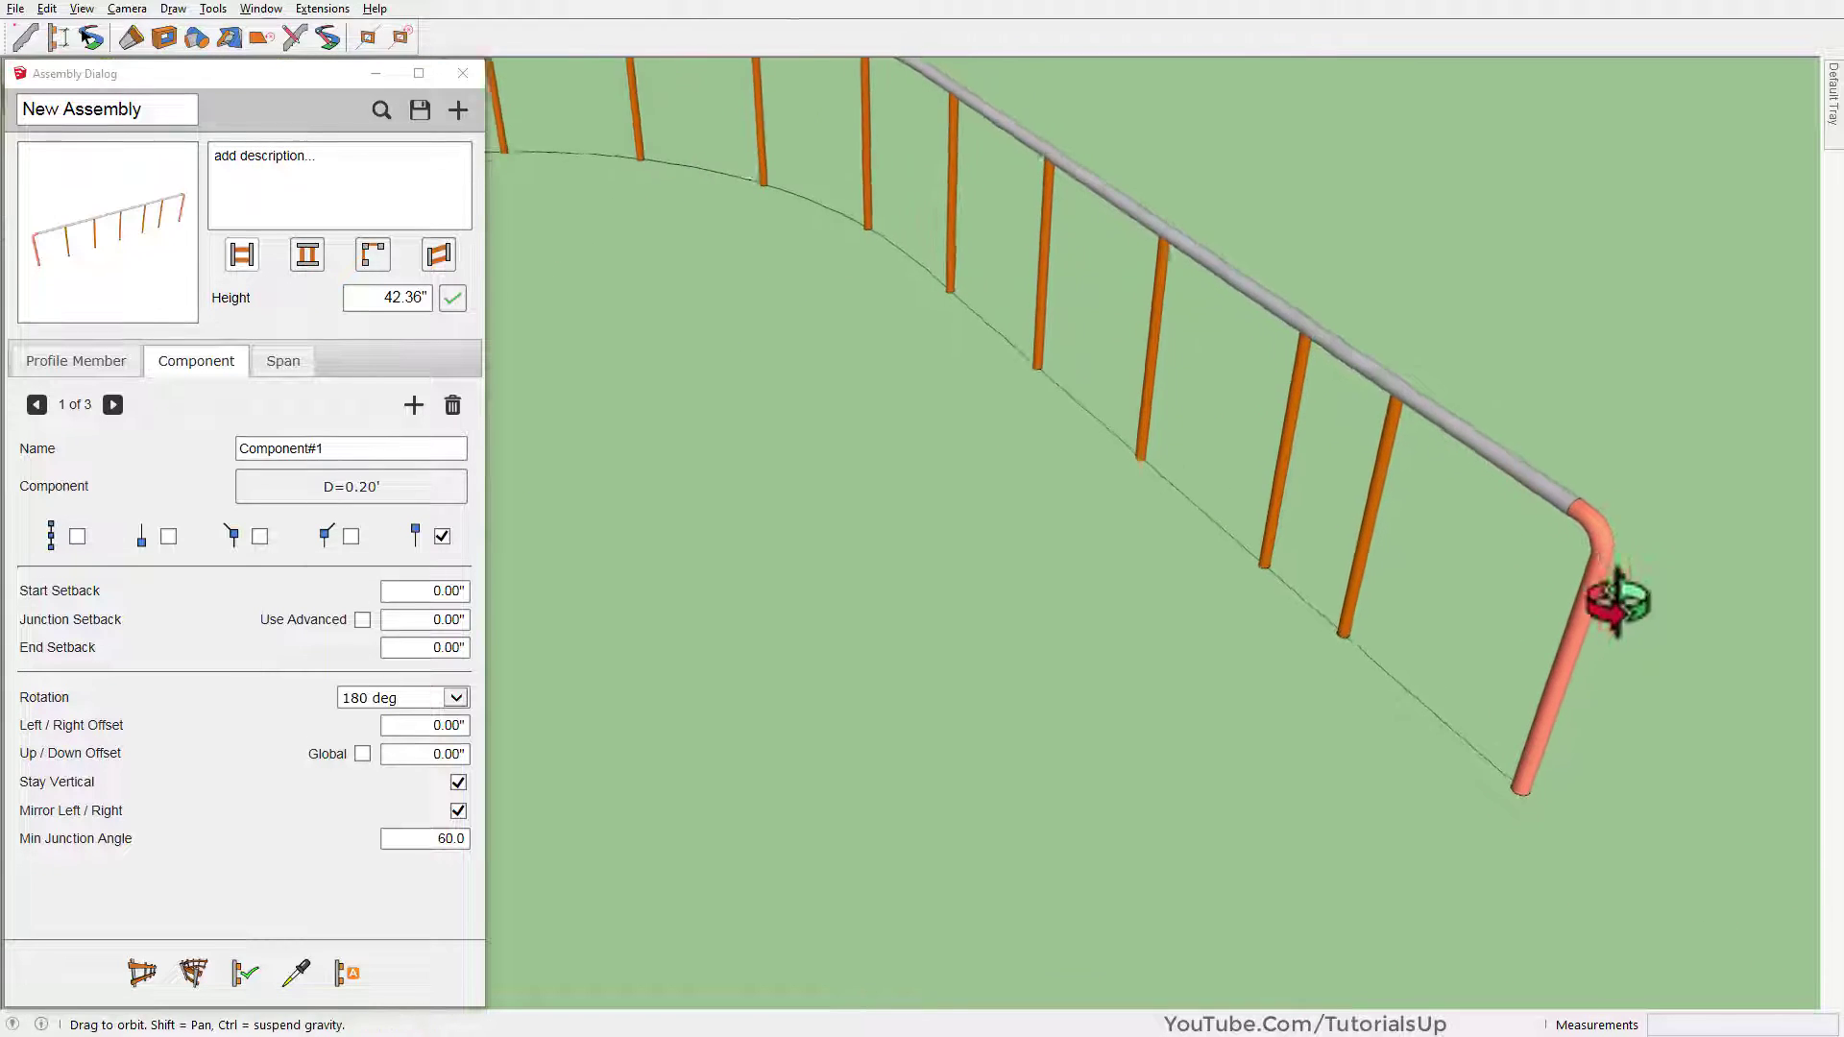
pyautogui.click(112, 405)
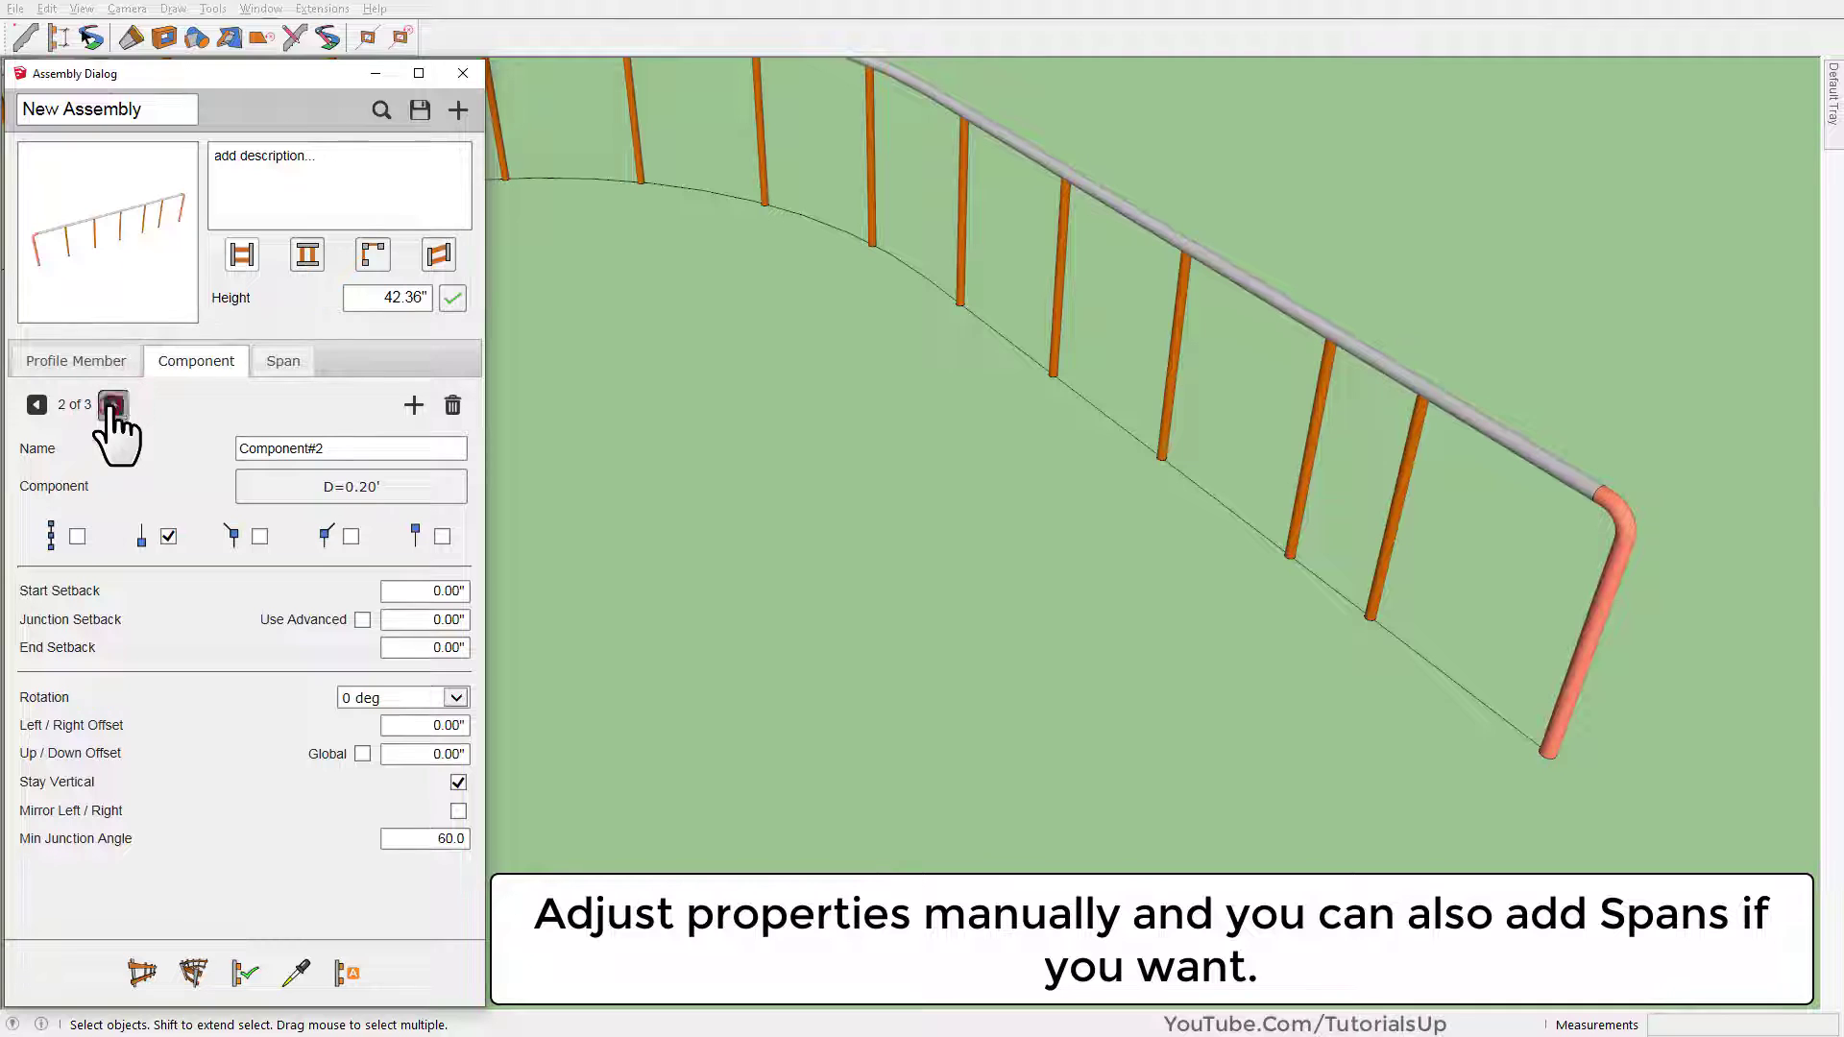
pyautogui.click(112, 405)
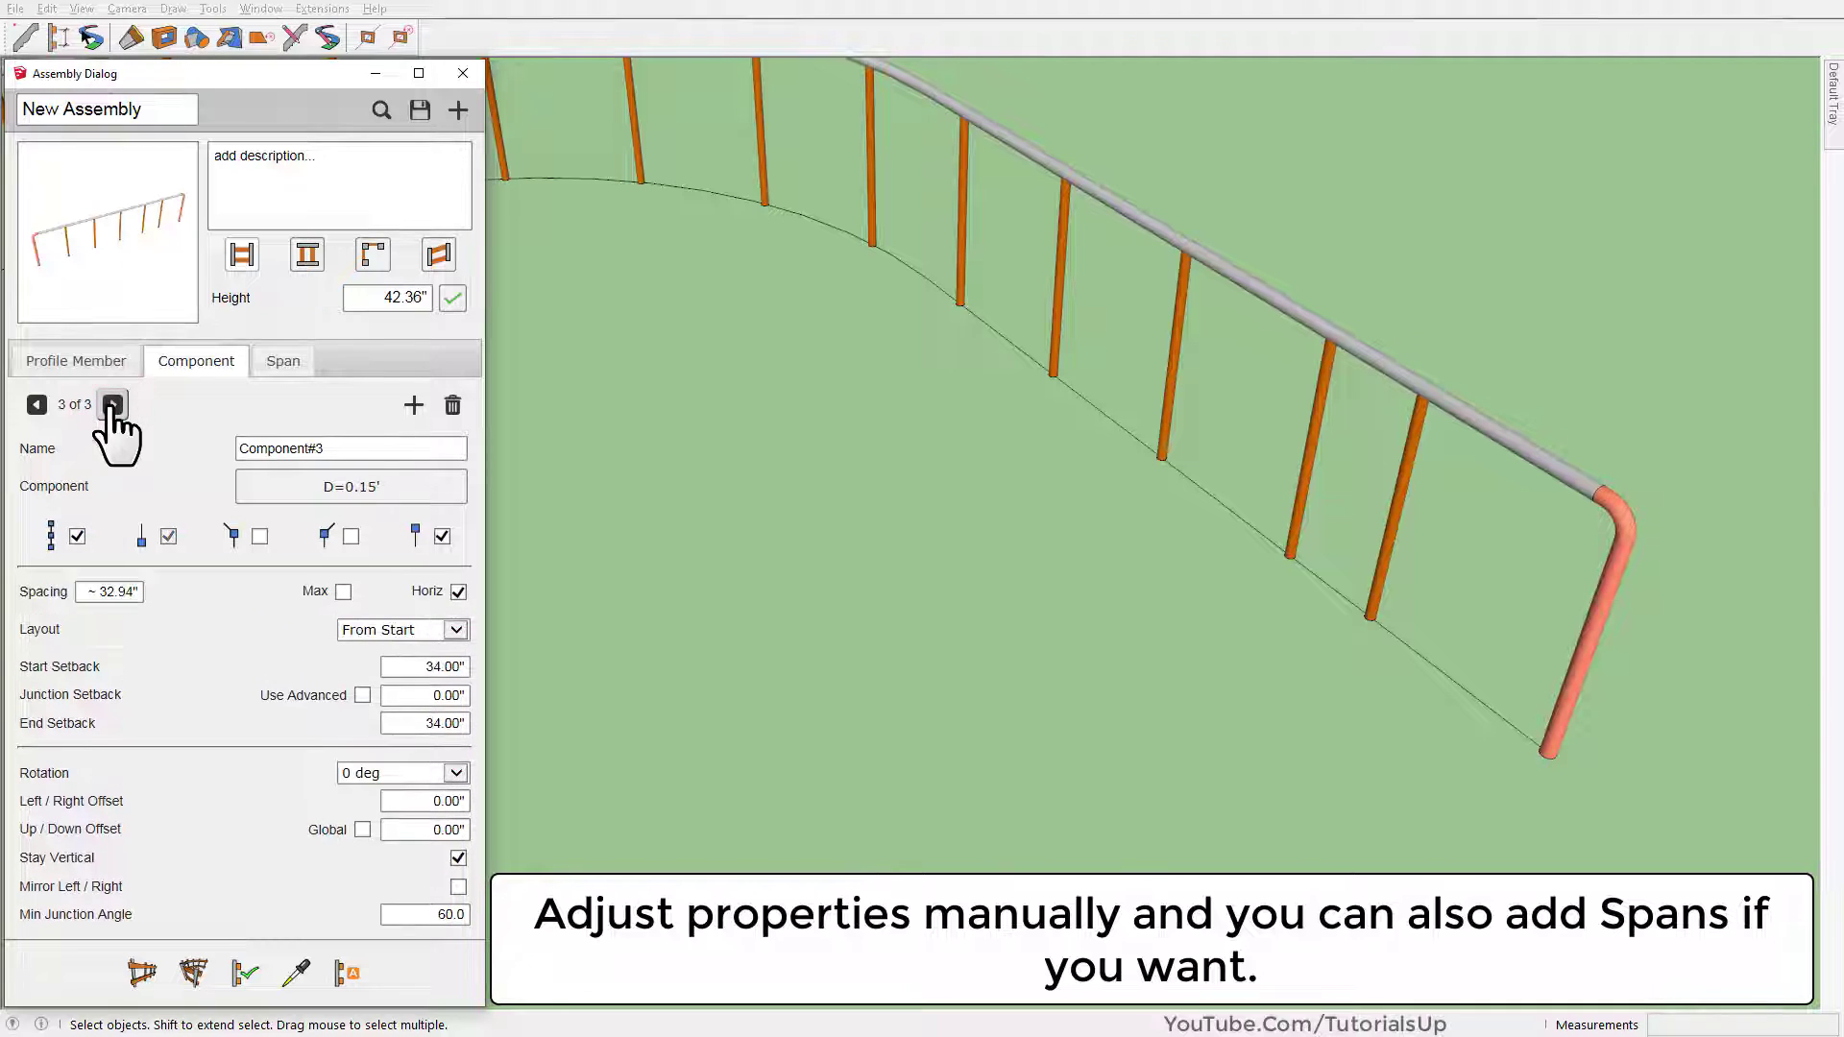
pyautogui.click(341, 591)
pyautogui.click(1508, 405)
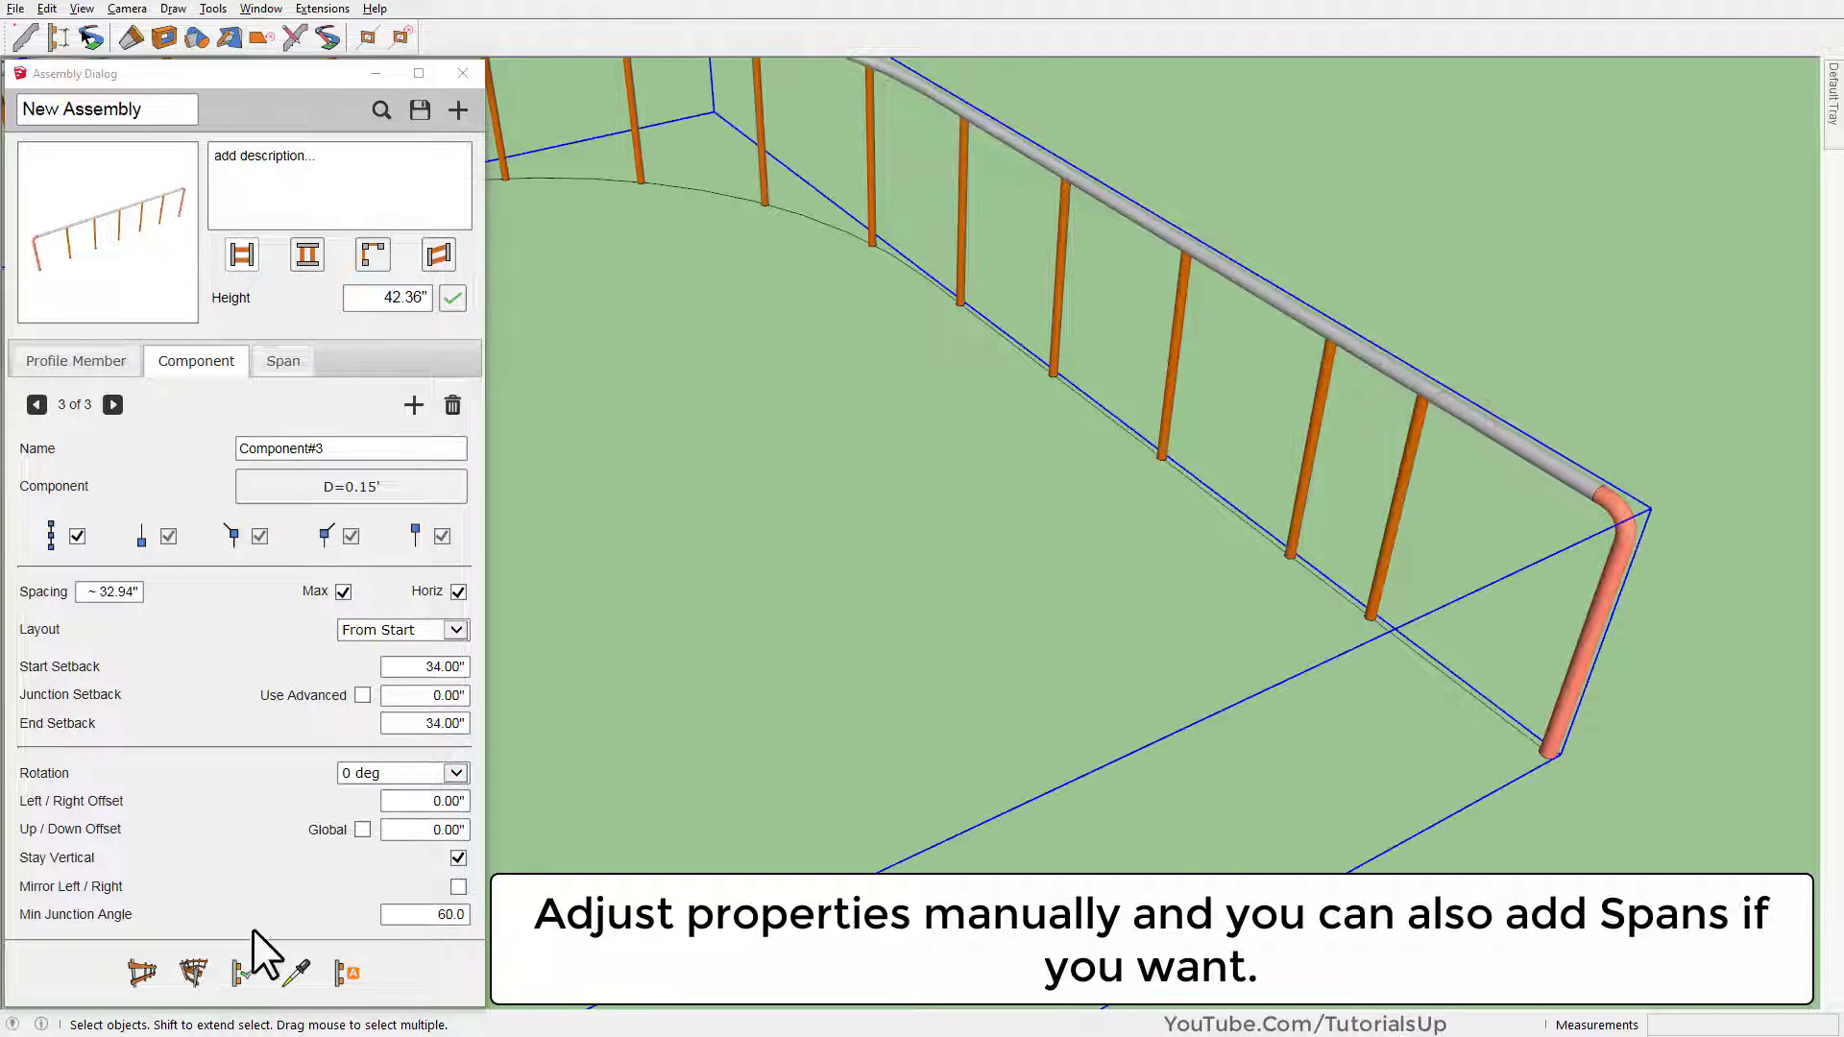
pyautogui.click(243, 972)
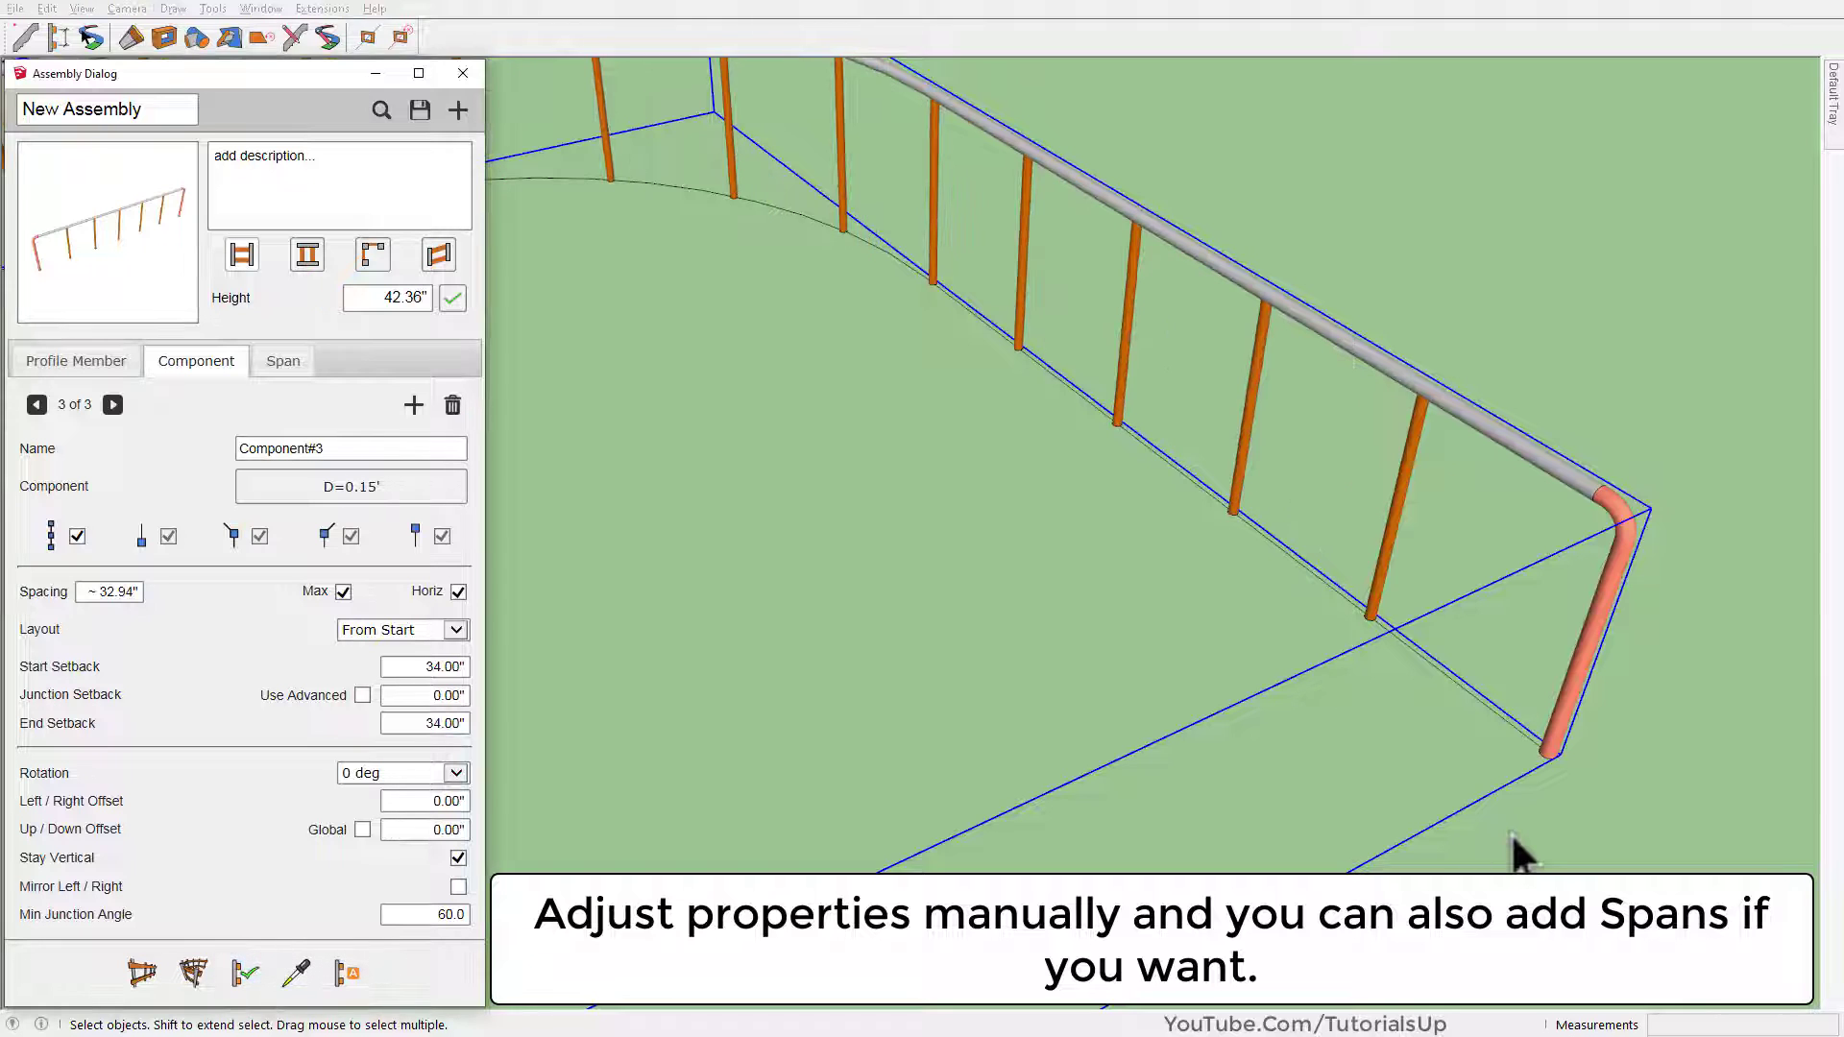
pyautogui.scroll(-3, 1680, 712)
pyautogui.scroll(-2, 1657, 718)
pyautogui.moveTo(1658, 718)
pyautogui.mouseDown(button='middle')
pyautogui.moveTo(1050, 617)
pyautogui.moveTo(987, 554)
pyautogui.moveTo(1469, 630)
pyautogui.mouseUp(button='middle')
pyautogui.scroll(-2, 970, 363)
# Move the sample railings near the origin further left, out of the way
pyautogui.scroll(-2, 970, 363)
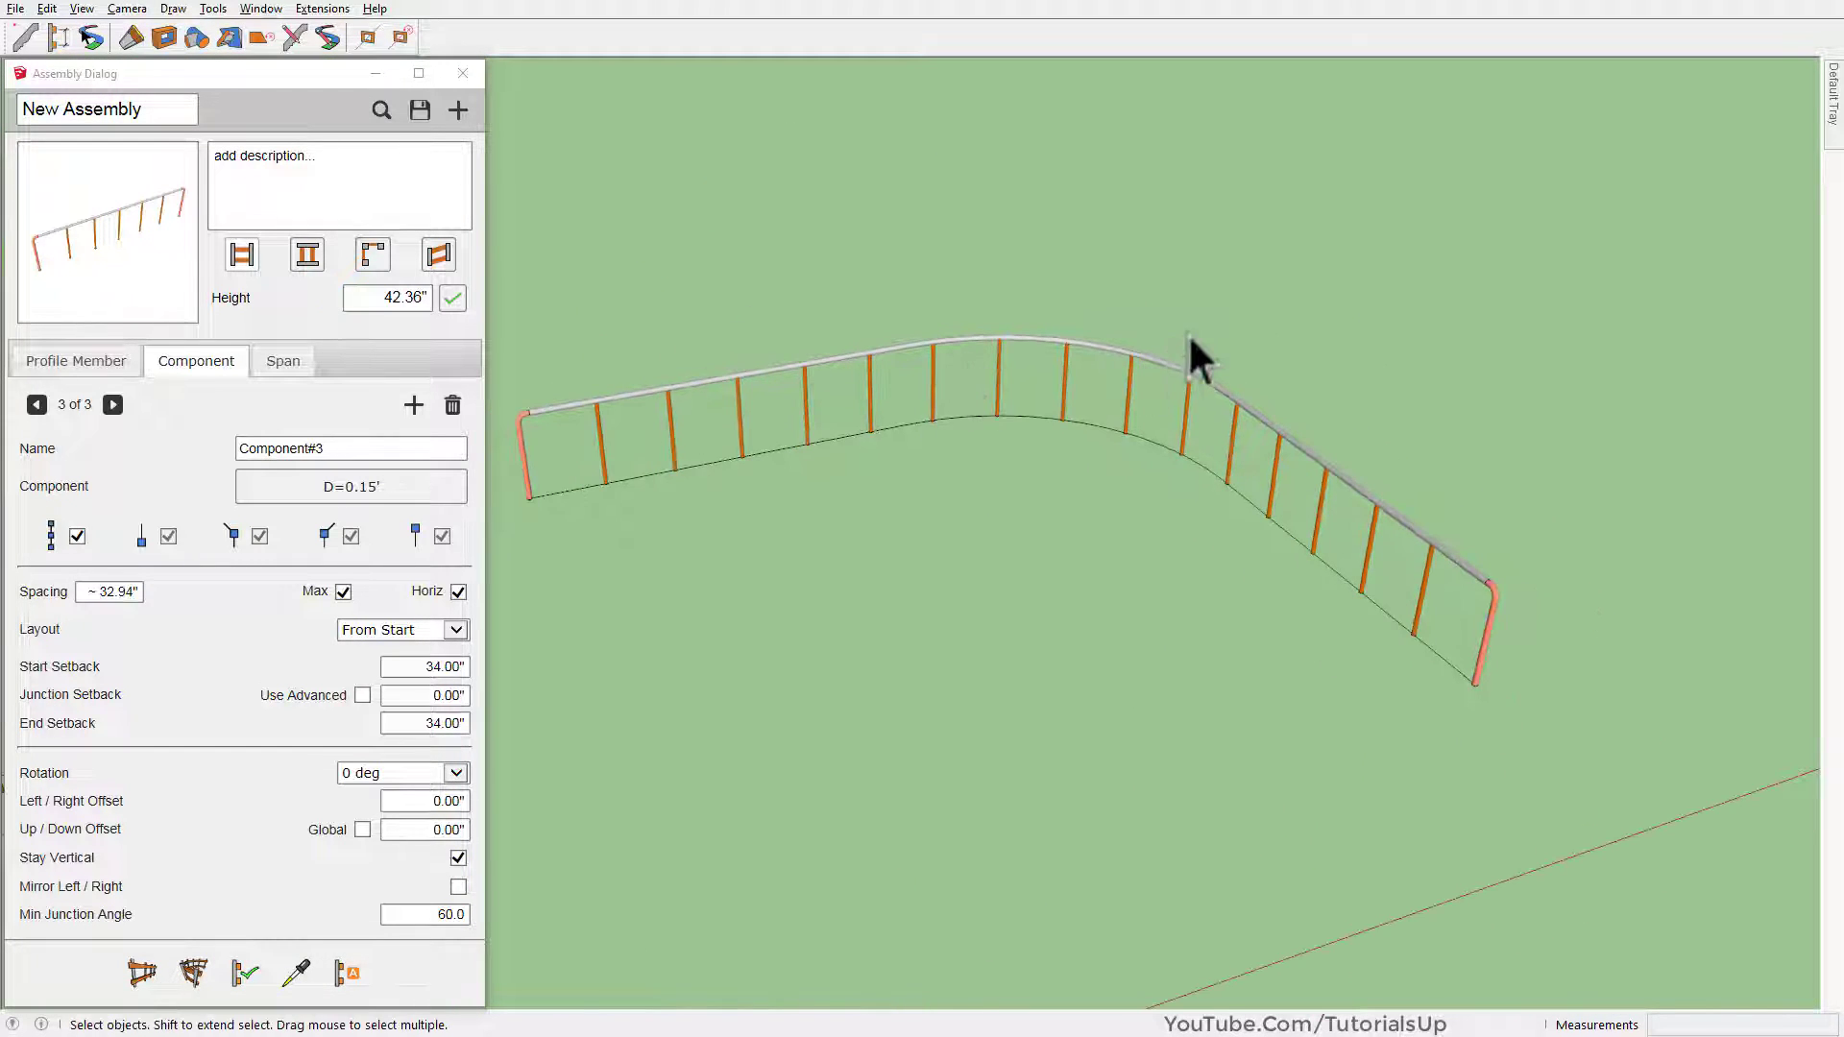
pyautogui.scroll(-2, 1190, 336)
pyautogui.scroll(-2, 1306, 362)
pyautogui.moveTo(1306, 362); pyautogui.dragTo(799, 526, button='middle')
pyautogui.moveTo(1217, 735); pyautogui.dragTo(614, 495)
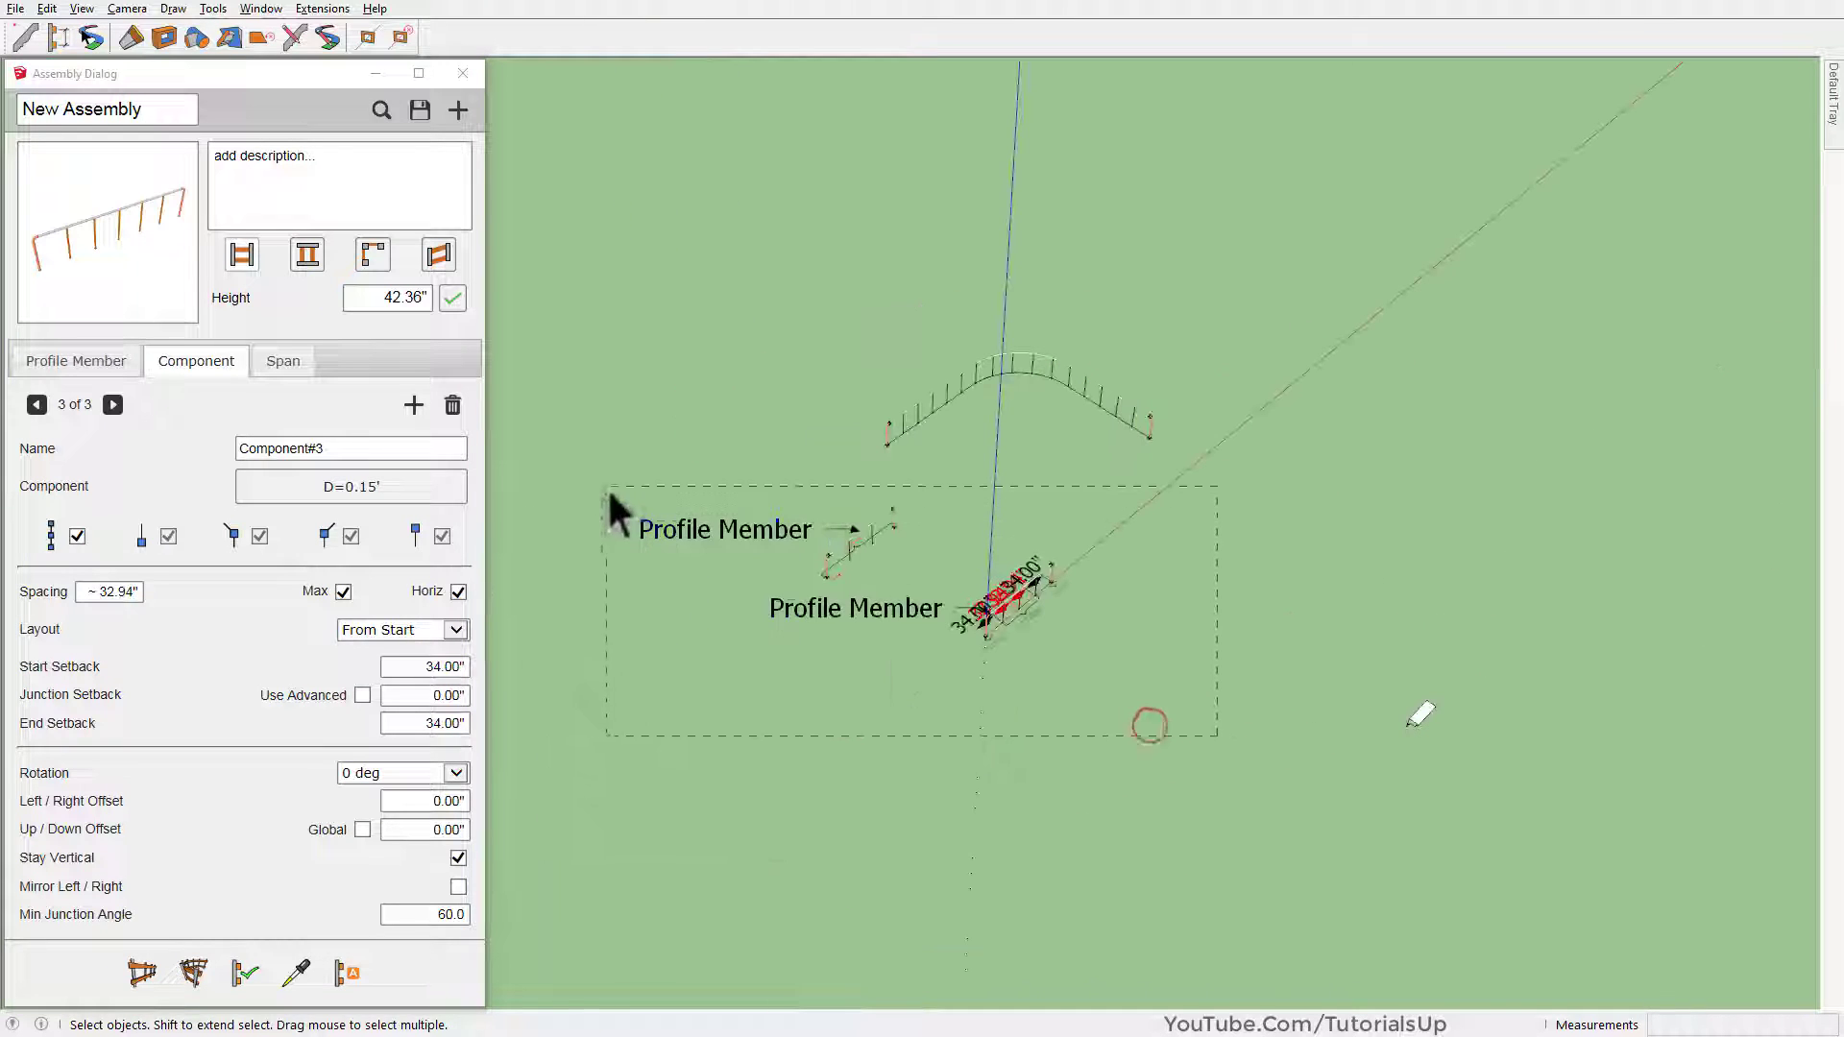
pyautogui.click(1151, 660)
pyautogui.click(848, 650)
pyautogui.press('space')
pyautogui.press('m')
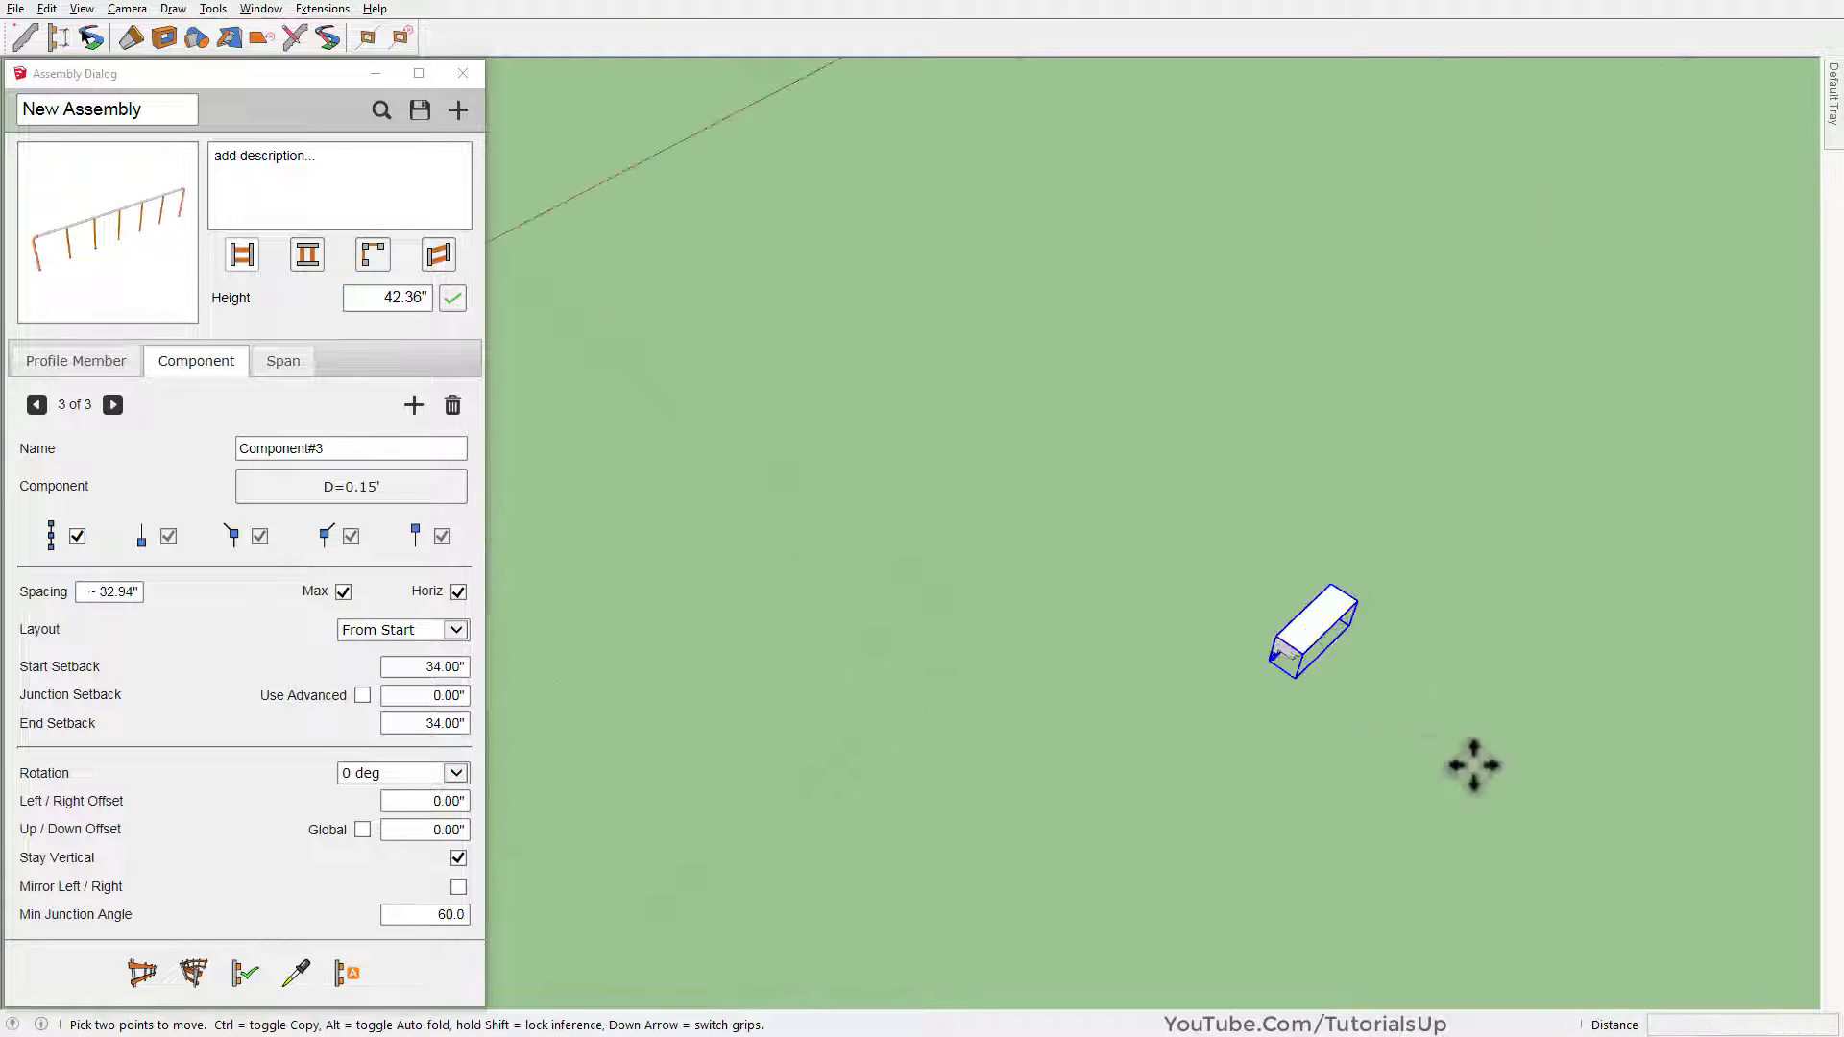
pyautogui.scroll(5, 1095, 579)
# Eyedrop the cornice profile and sweep it along a new two-point path
pyautogui.moveTo(998, 220)
pyautogui.mouseDown(button='middle')
pyautogui.moveTo(979, 172)
pyautogui.moveTo(905, 152)
pyautogui.mouseUp(button='middle')
pyautogui.press('space')
pyautogui.scroll(3, 926, 288)
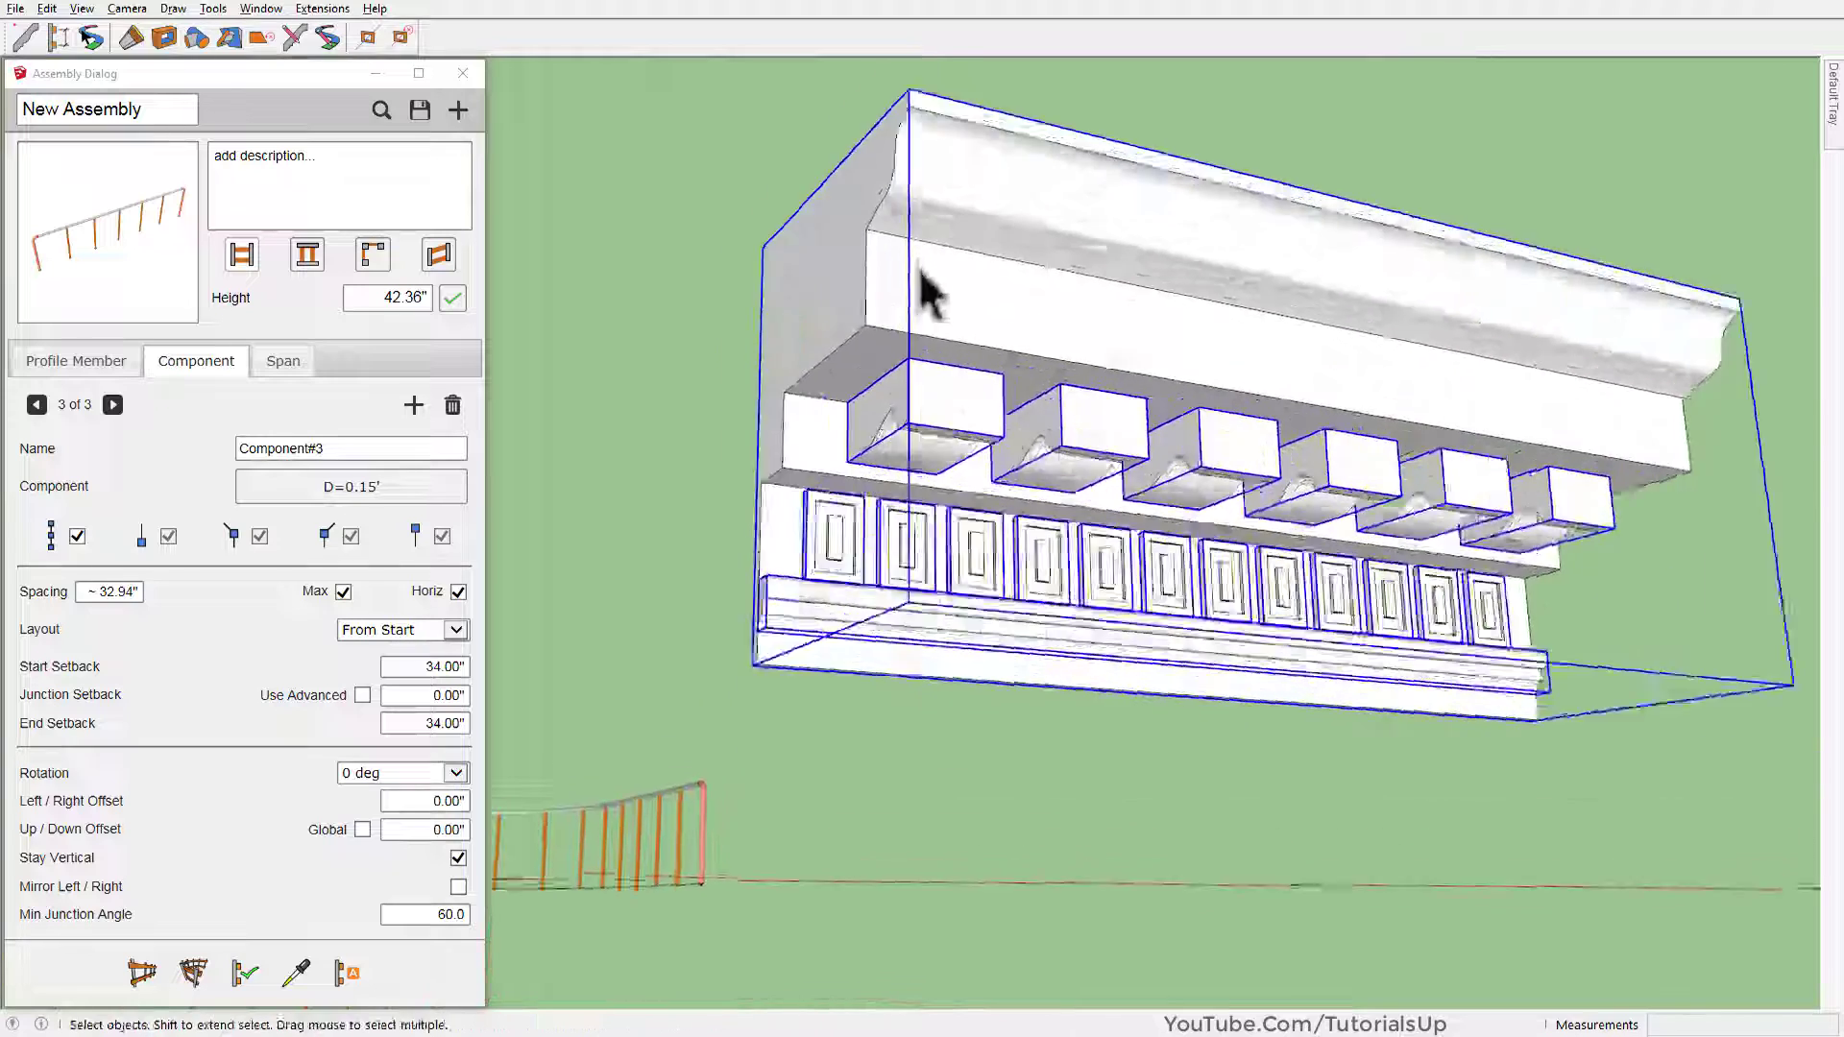
pyautogui.scroll(2, 939, 305)
pyautogui.click(37, 37)
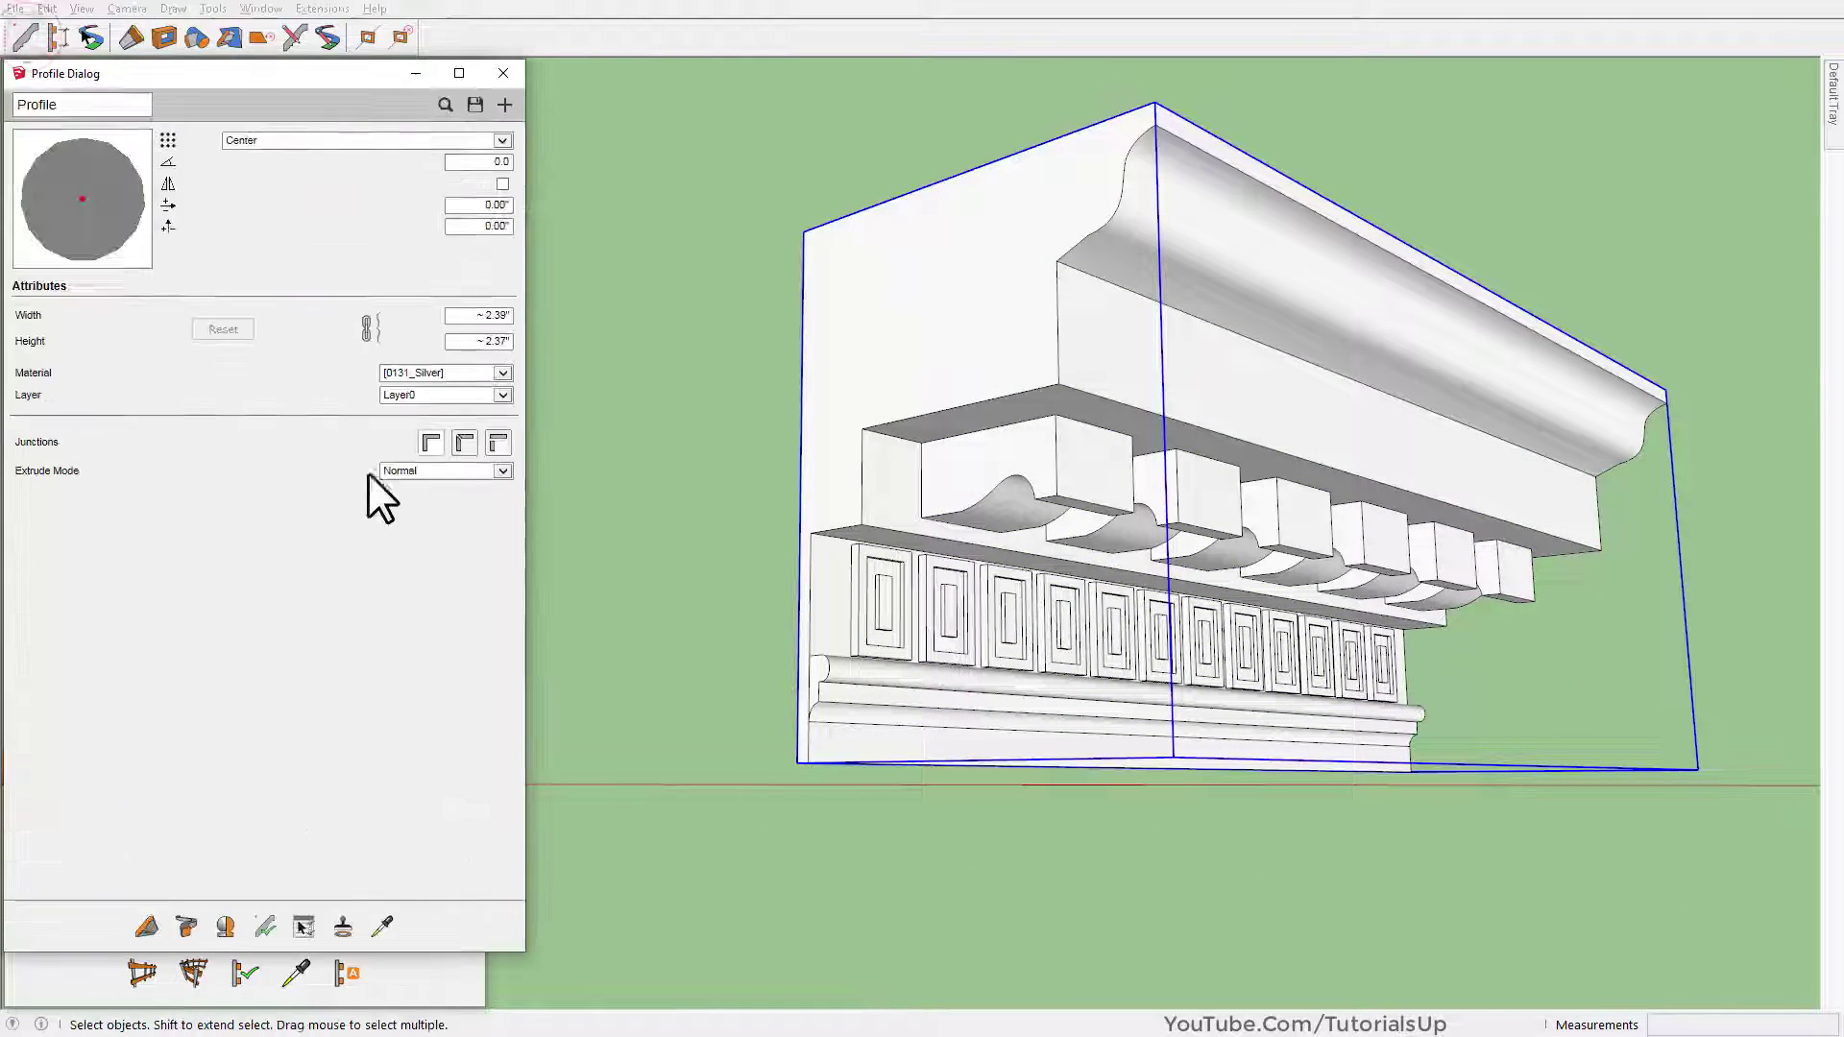
pyautogui.click(442, 914)
pyautogui.click(901, 329)
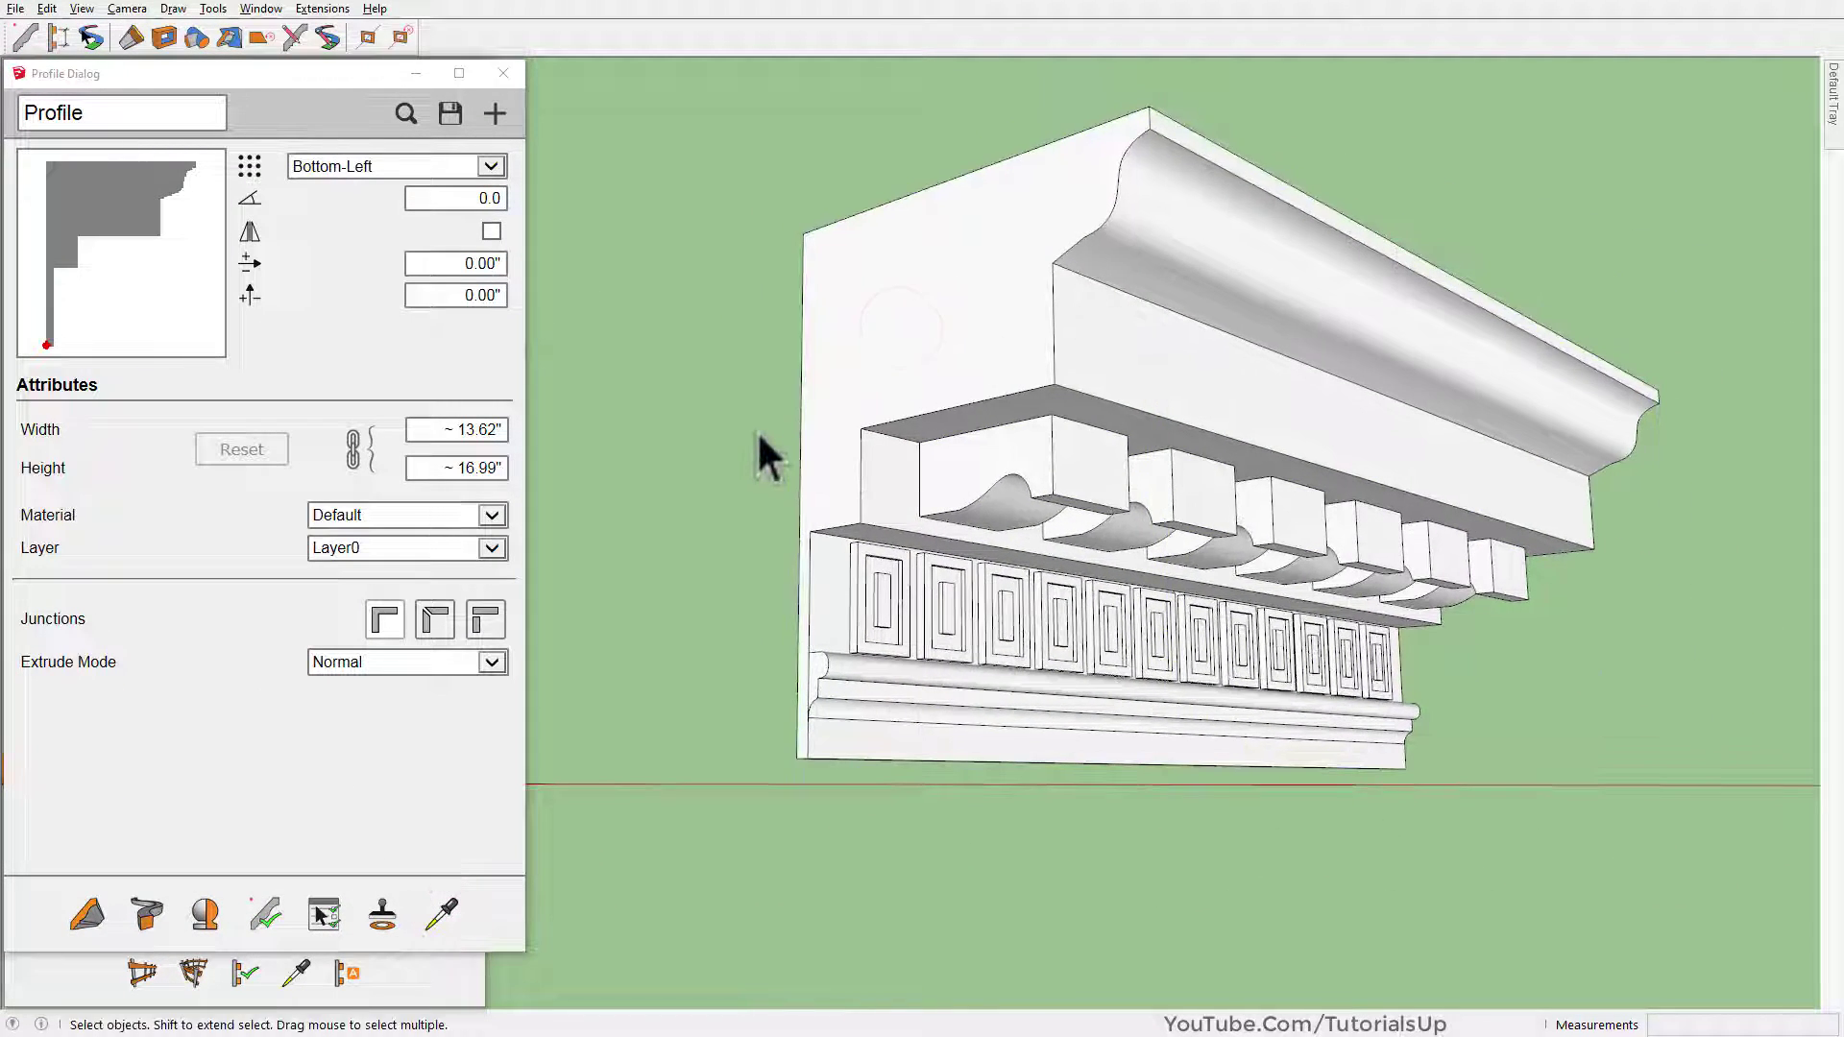
pyautogui.scroll(-2, 841, 659)
pyautogui.click(86, 914)
pyautogui.click(1090, 371)
pyautogui.doubleClick(1570, 684)
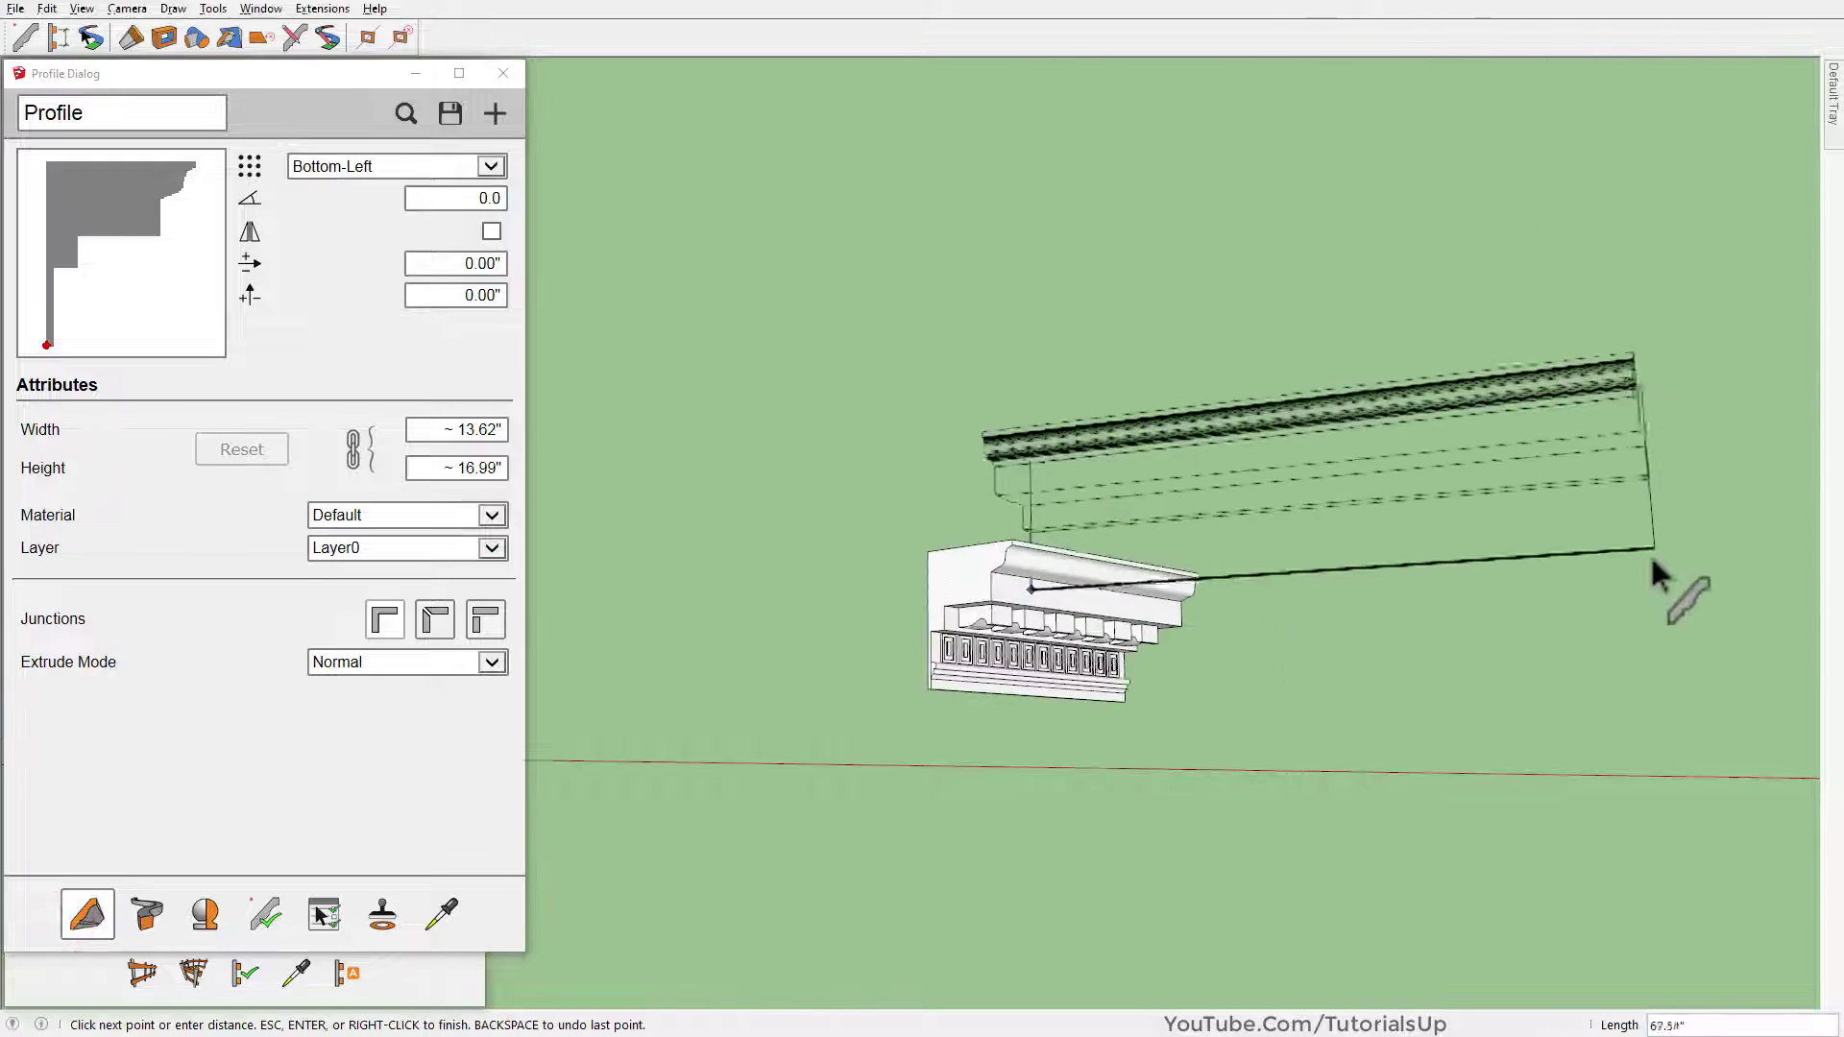
# Select the extruded cornice and eyedrop the lower molding's profile
pyautogui.moveTo(1666, 576); pyautogui.dragTo(976, 585, button='middle')
pyautogui.press('space')
pyautogui.click(1411, 473)
pyautogui.scroll(5, 1157, 509)
pyautogui.moveTo(1157, 508); pyautogui.dragTo(988, 522, button='middle')
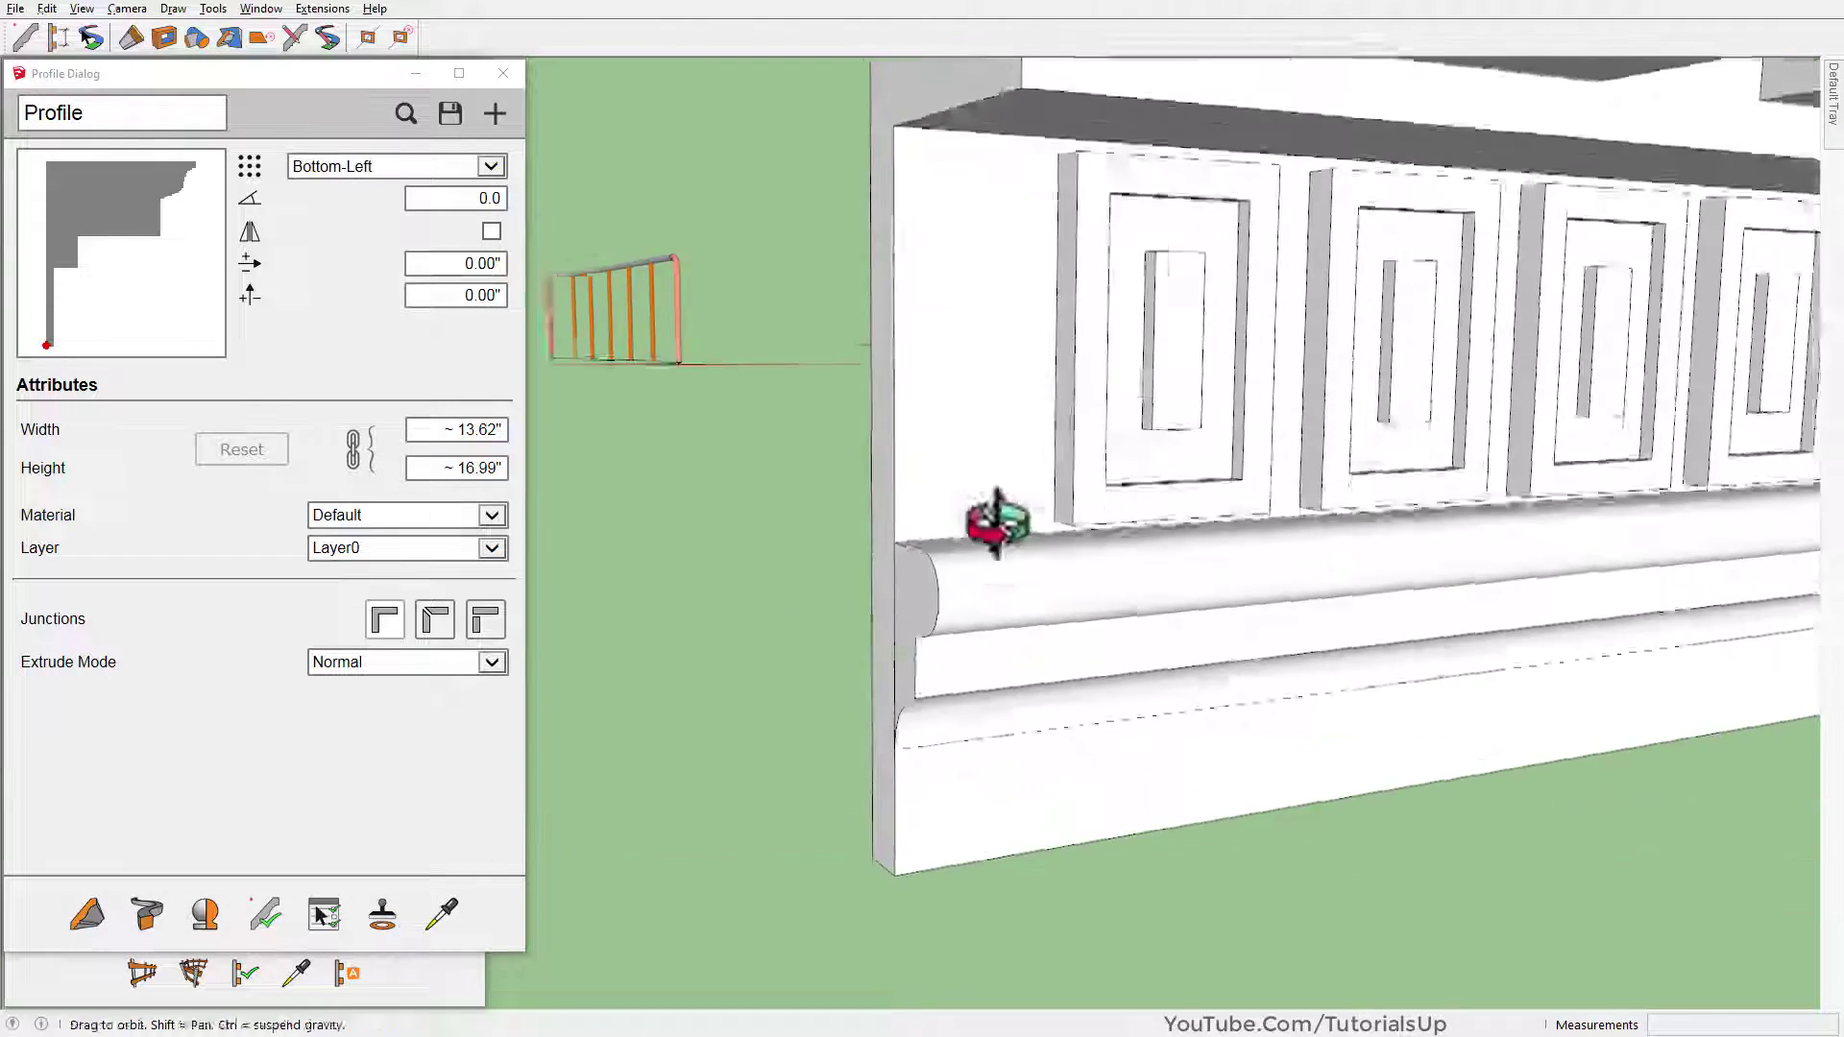
pyautogui.click(442, 914)
pyautogui.click(945, 615)
pyautogui.scroll(-3, 999, 759)
# Open the molding group and select the dentil blocks from underneath
pyautogui.doubleClick(1046, 588)
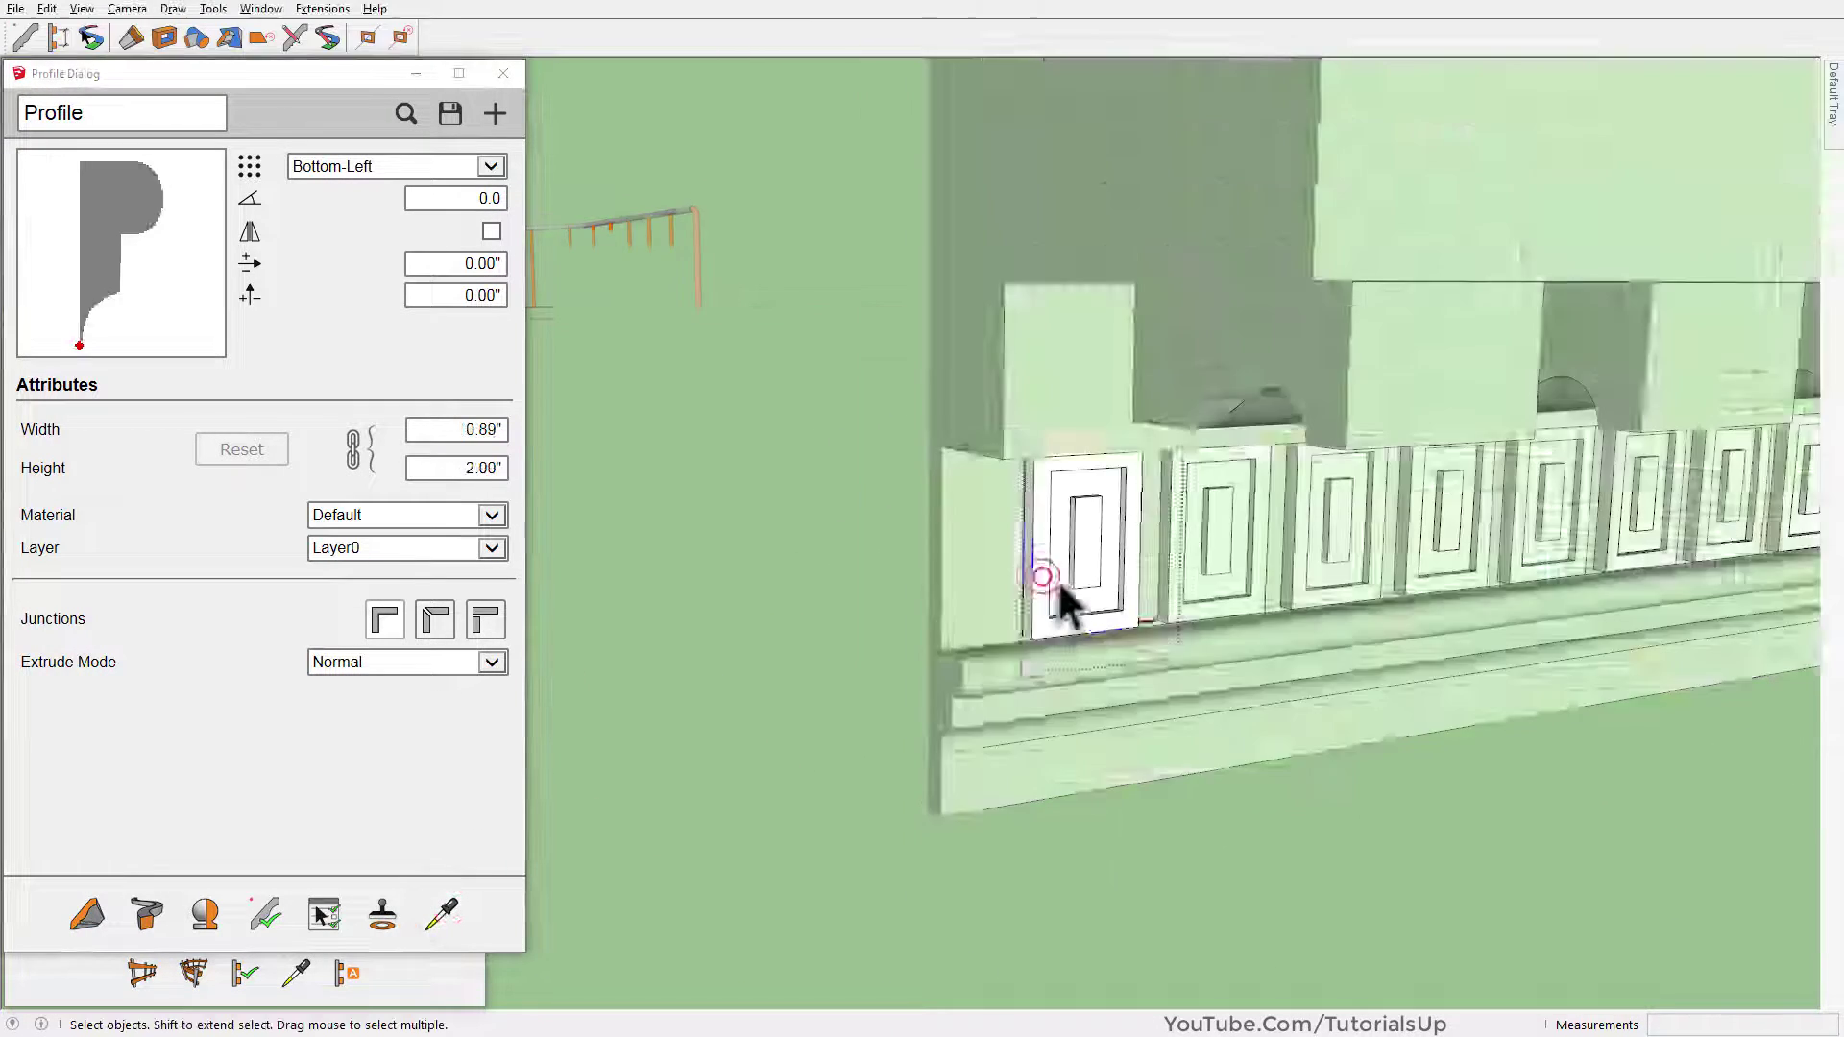
pyautogui.moveTo(1046, 587)
pyautogui.mouseDown(button='middle')
pyautogui.moveTo(1193, 226)
pyautogui.moveTo(864, 456)
pyautogui.mouseUp(button='middle')
pyautogui.click(1270, 229)
pyautogui.scroll(5, 1185, 323)
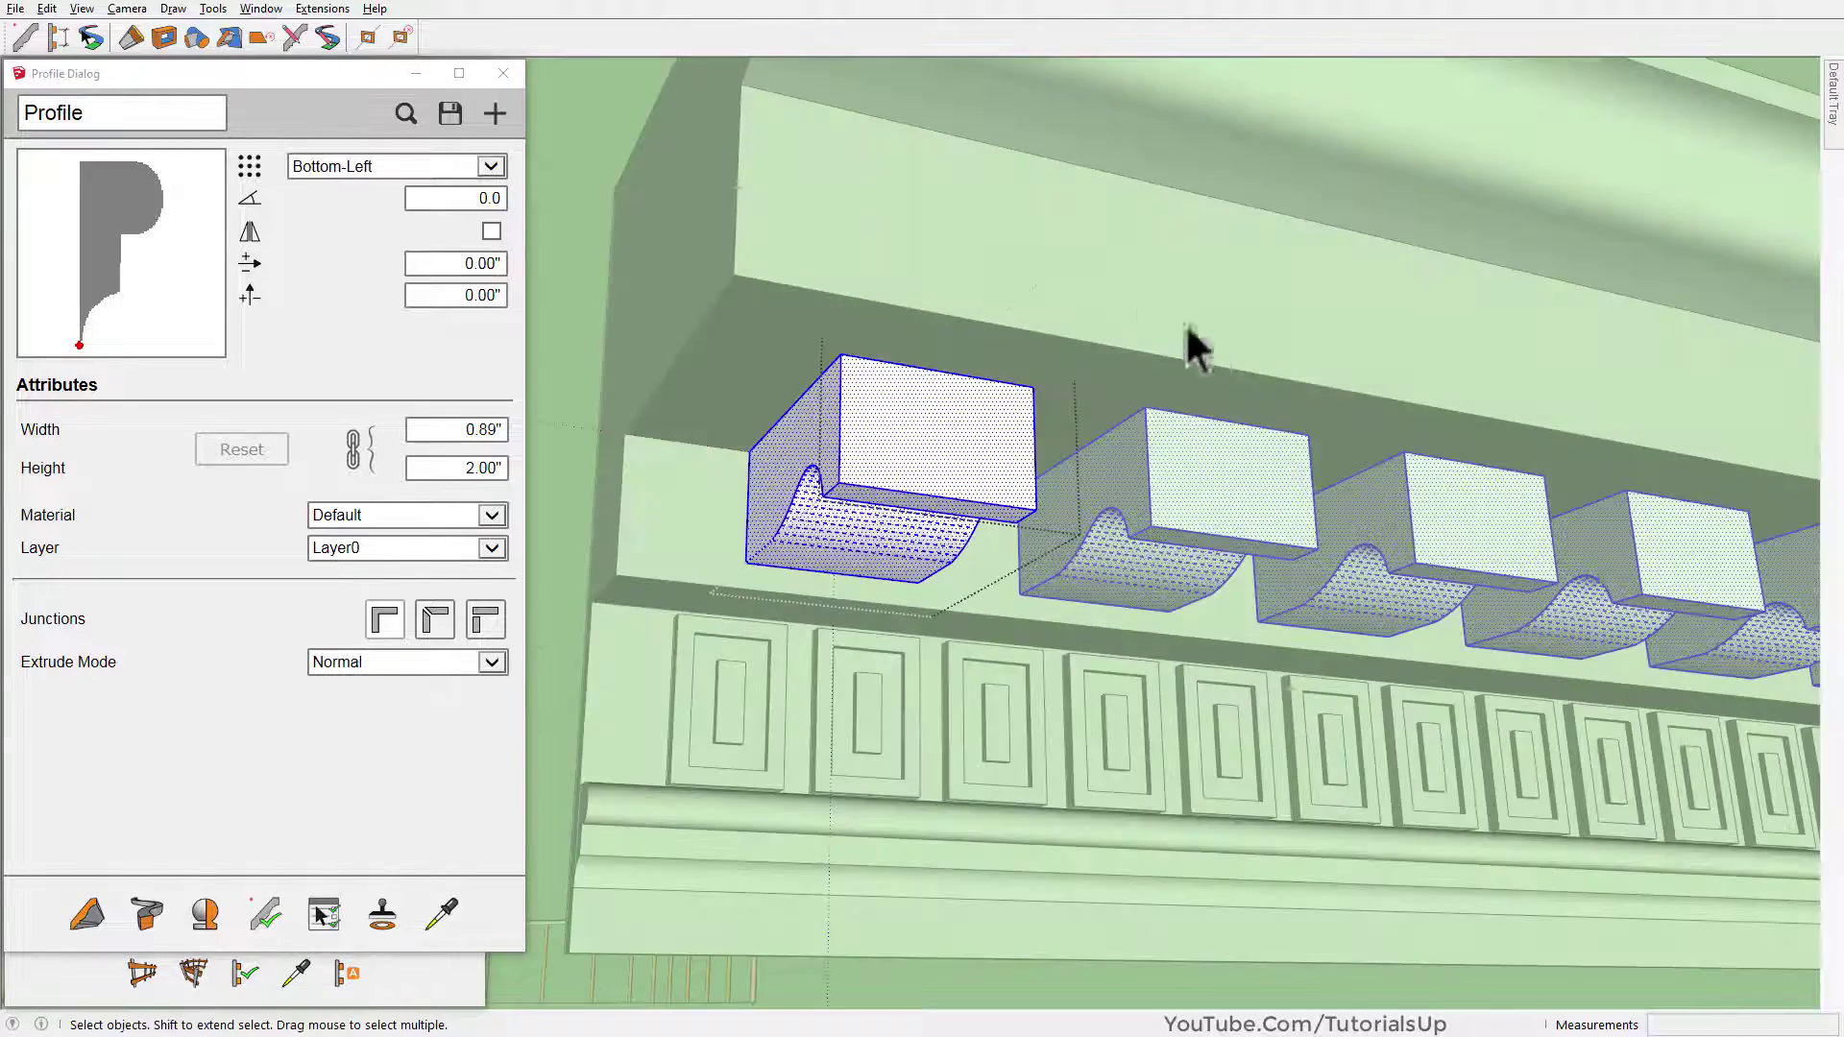
pyautogui.moveTo(1185, 322); pyautogui.dragTo(1029, 337, button='middle')
# Measure the 6.24" spacing between dentil blocks, then undo the temporary dimension
pyautogui.press('d')
pyautogui.click(1230, 372)
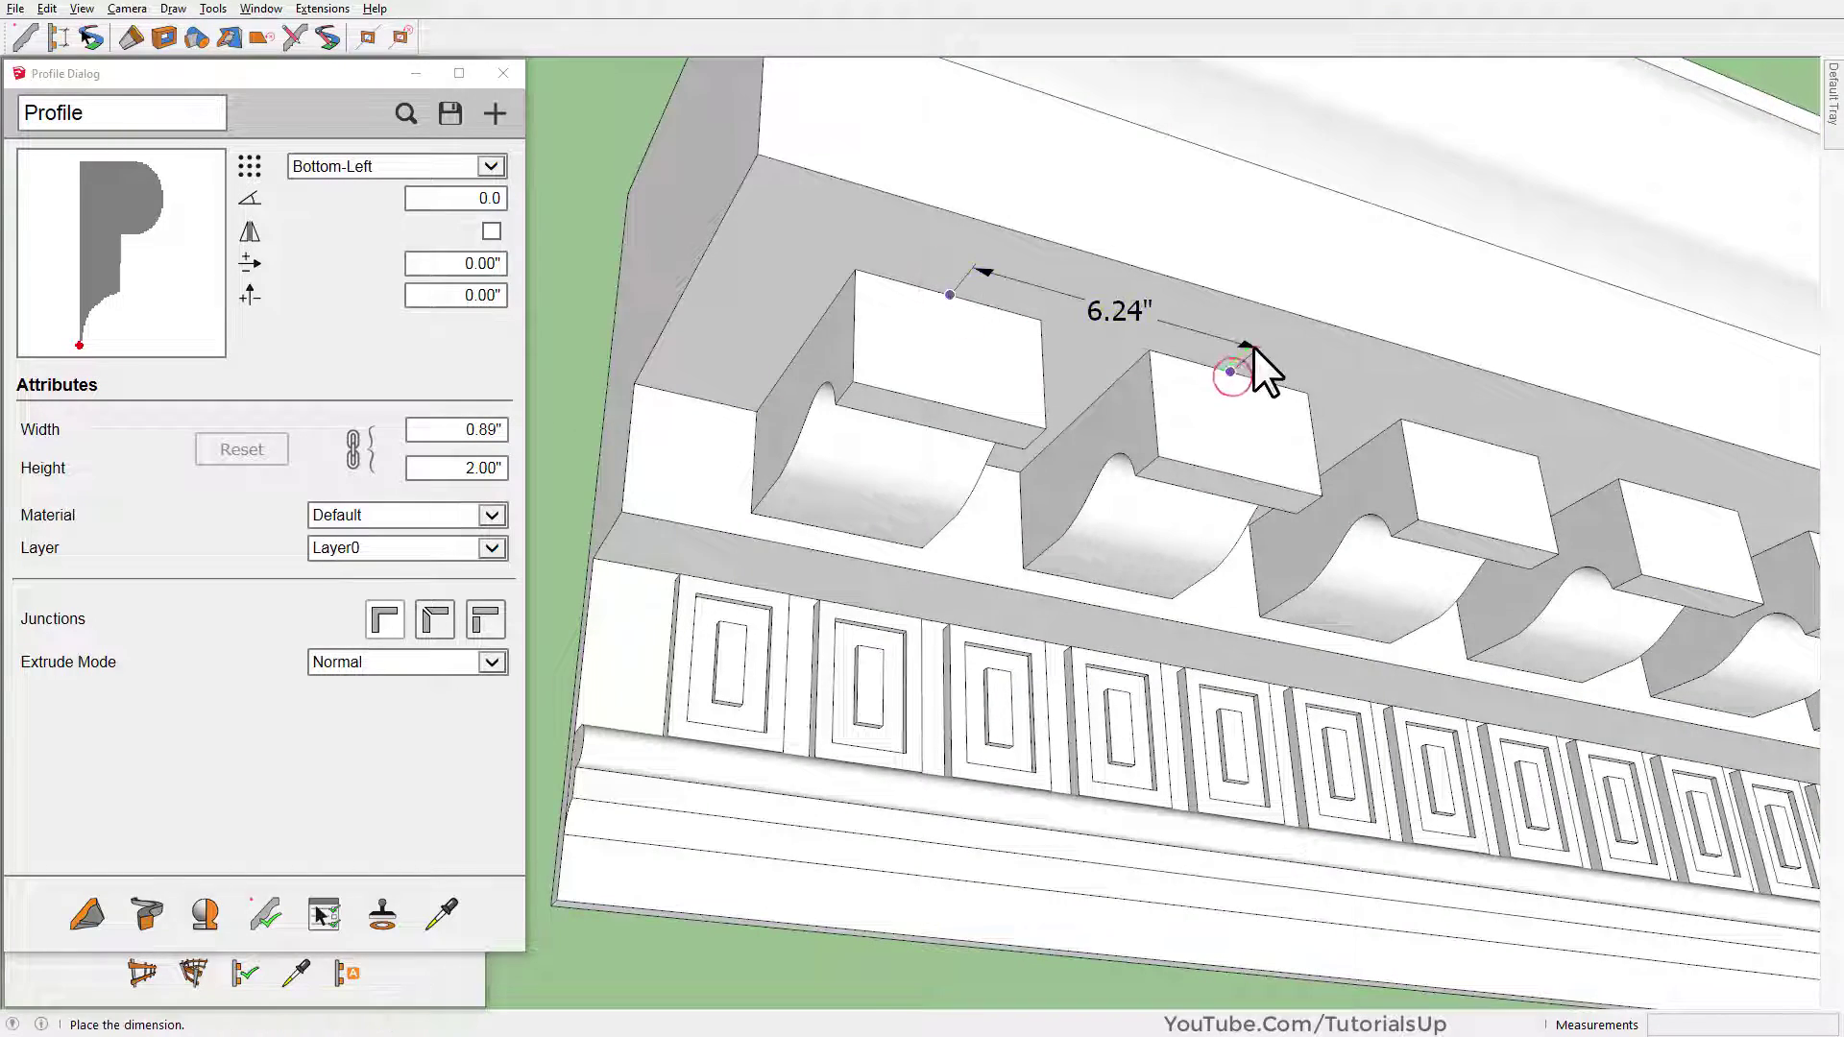
pyautogui.click(1230, 371)
pyautogui.click(1471, 439)
pyautogui.click(1481, 407)
pyautogui.press('space')
pyautogui.hotkey('ctrl', 'z')
# Select the whole cornice and pick it up by its corner with Move
pyautogui.scroll(-5, 1124, 384)
pyautogui.scroll(-5, 1095, 624)
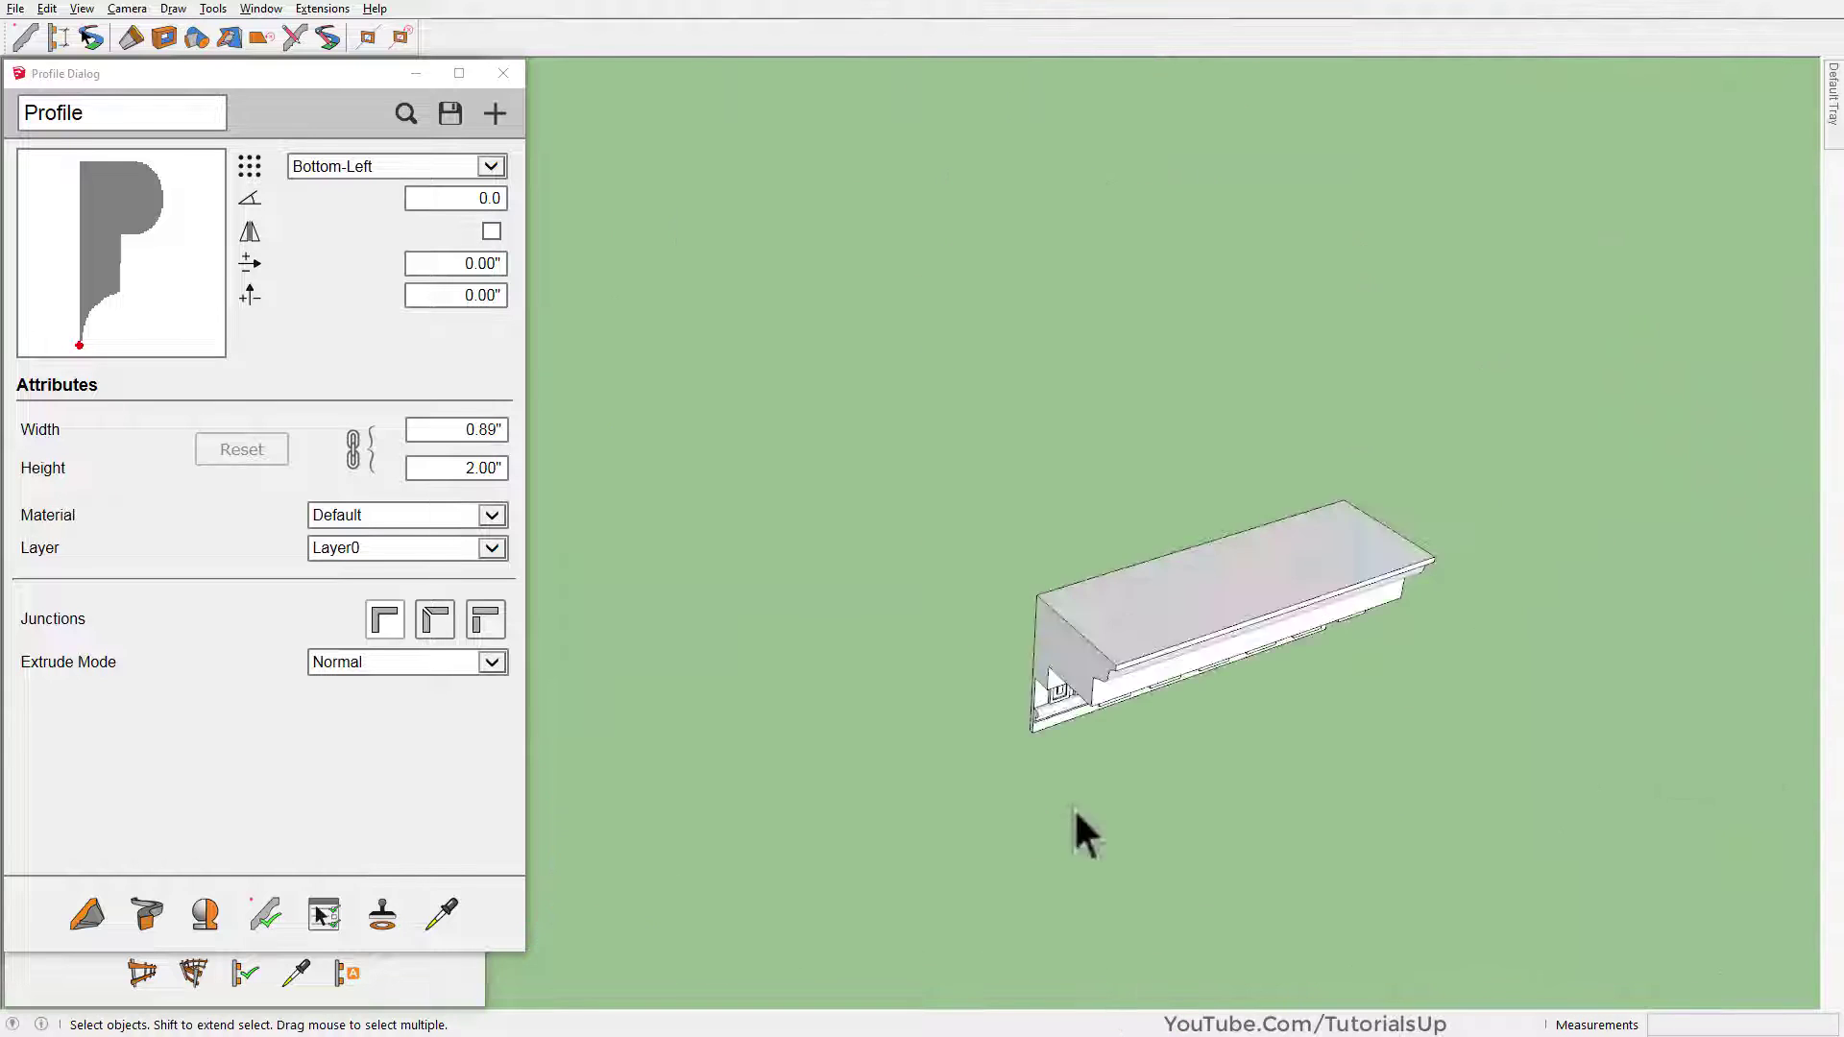
pyautogui.scroll(-3, 1185, 679)
pyautogui.click(1239, 722)
pyautogui.scroll(5, 1226, 768)
pyautogui.scroll(5, 1345, 730)
pyautogui.press('m')
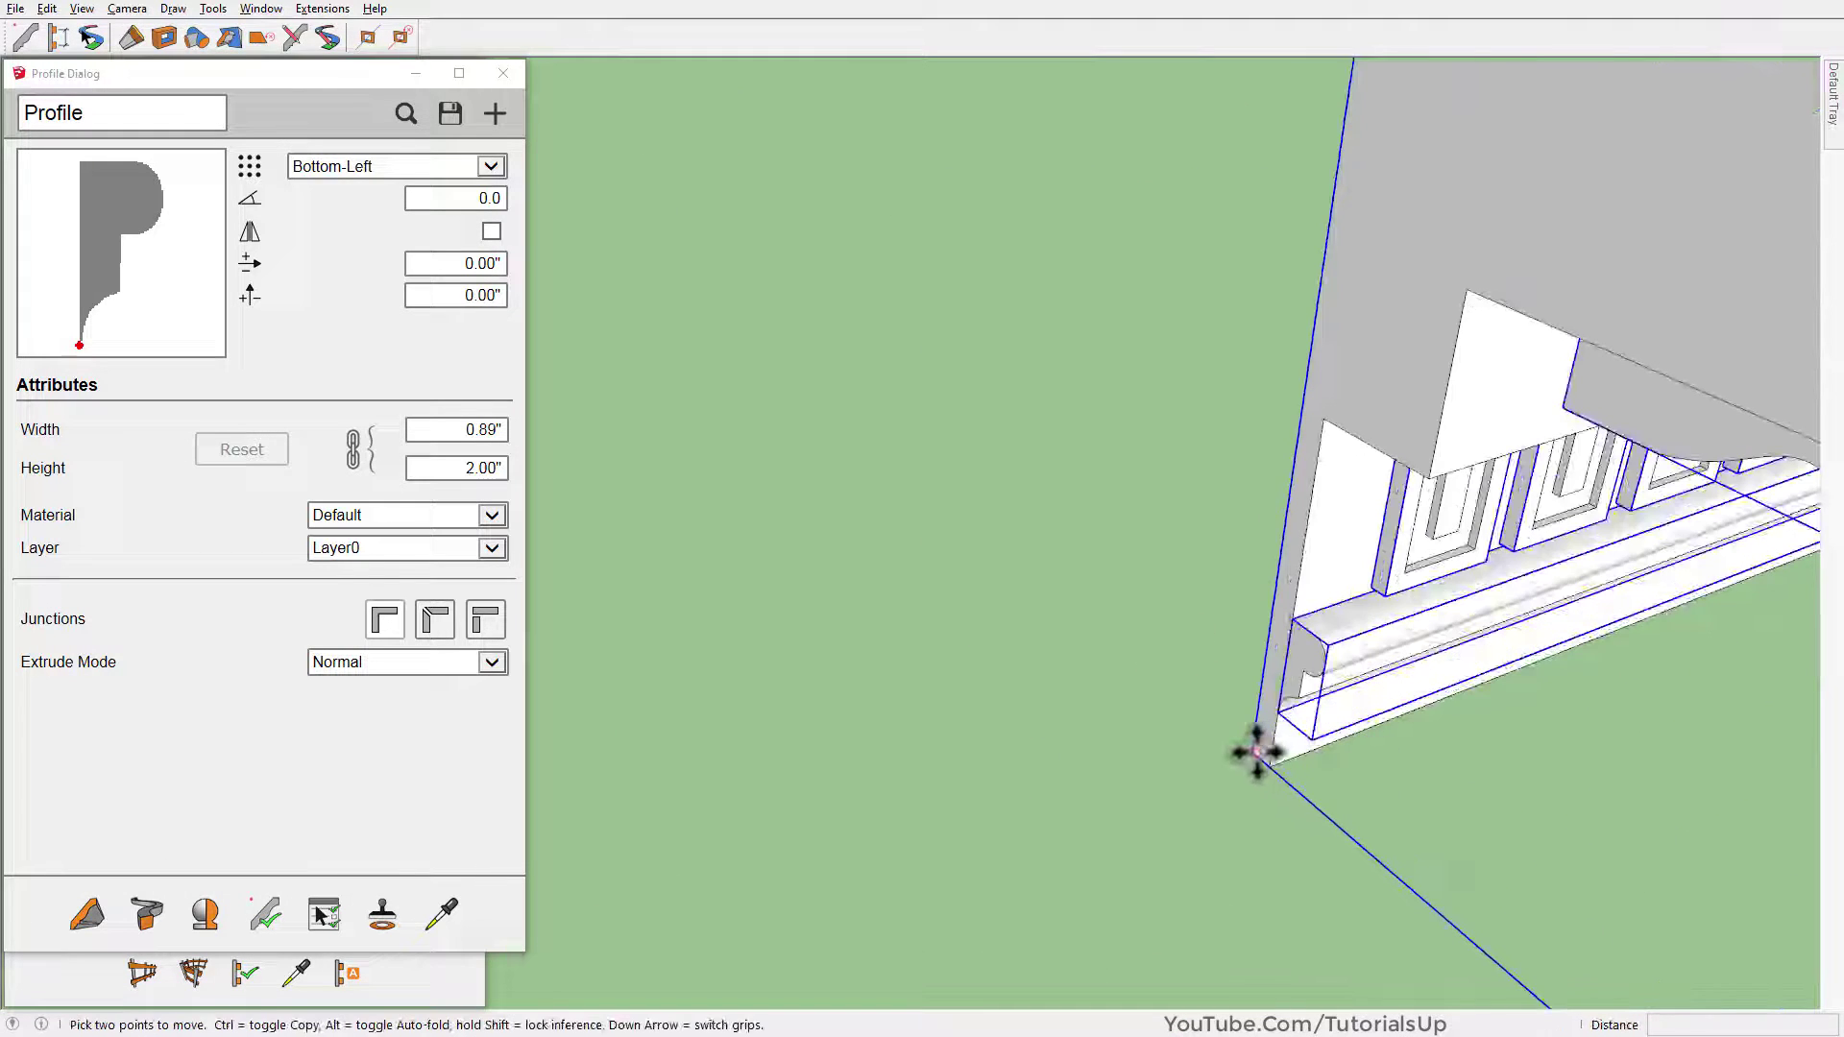
pyautogui.click(1255, 750)
# Drop the cornice at the model origin
pyautogui.scroll(-5, 1502, 761)
pyautogui.scroll(-3, 1344, 691)
pyautogui.scroll(5, 774, 527)
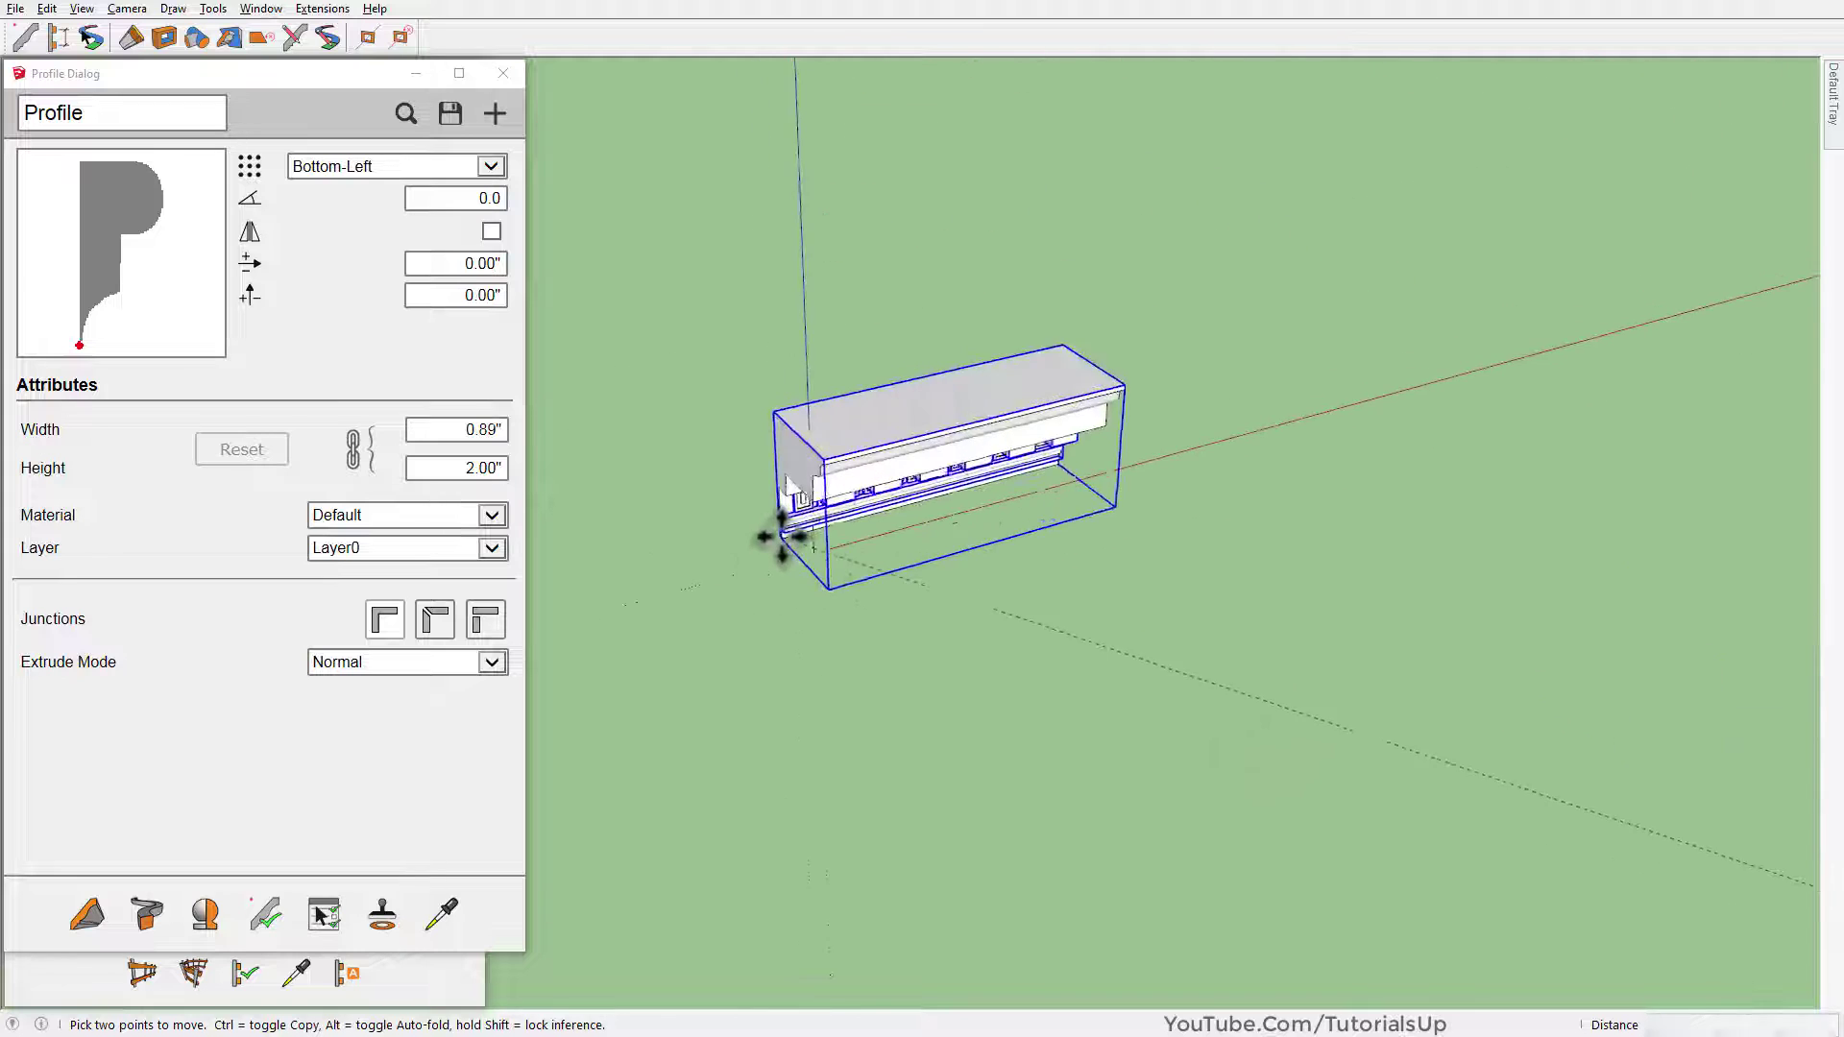
pyautogui.scroll(5, 877, 597)
pyautogui.moveTo(856, 604); pyautogui.dragTo(1194, 592, button='middle')
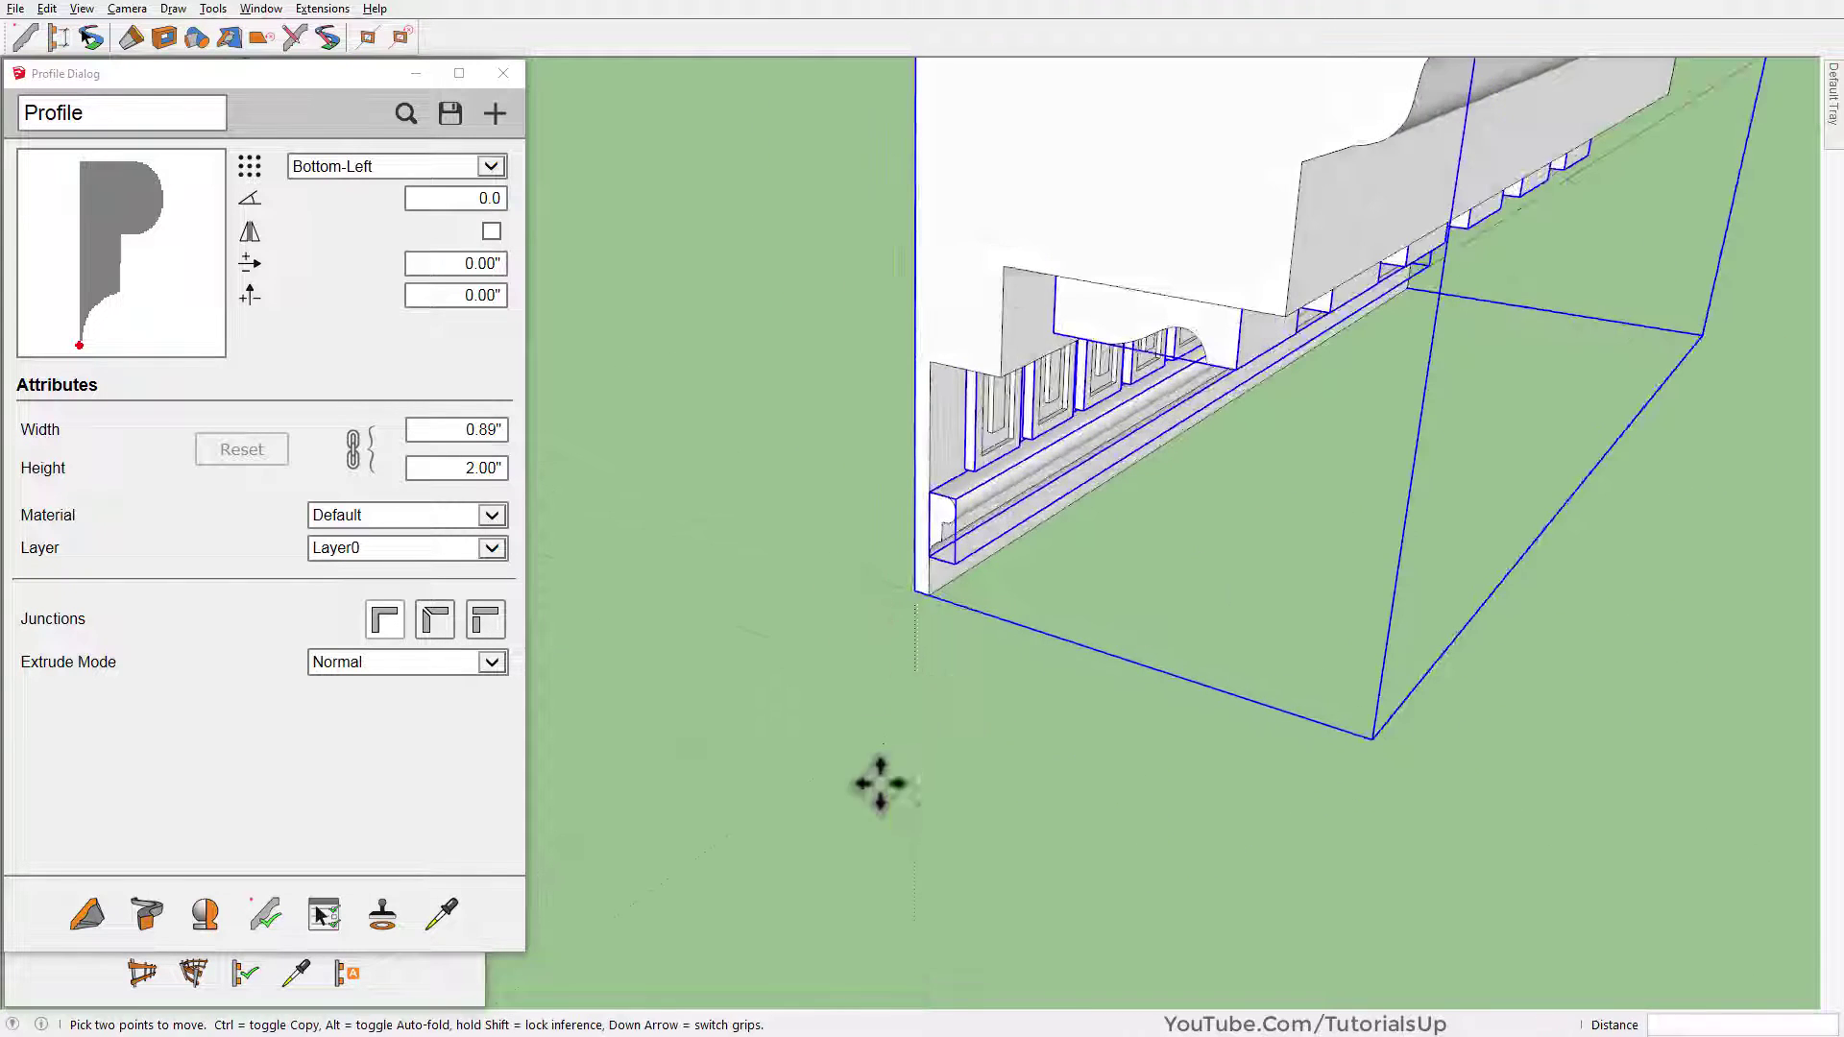
pyautogui.scroll(-5, 912, 672)
pyautogui.click(922, 699)
pyautogui.press('space')
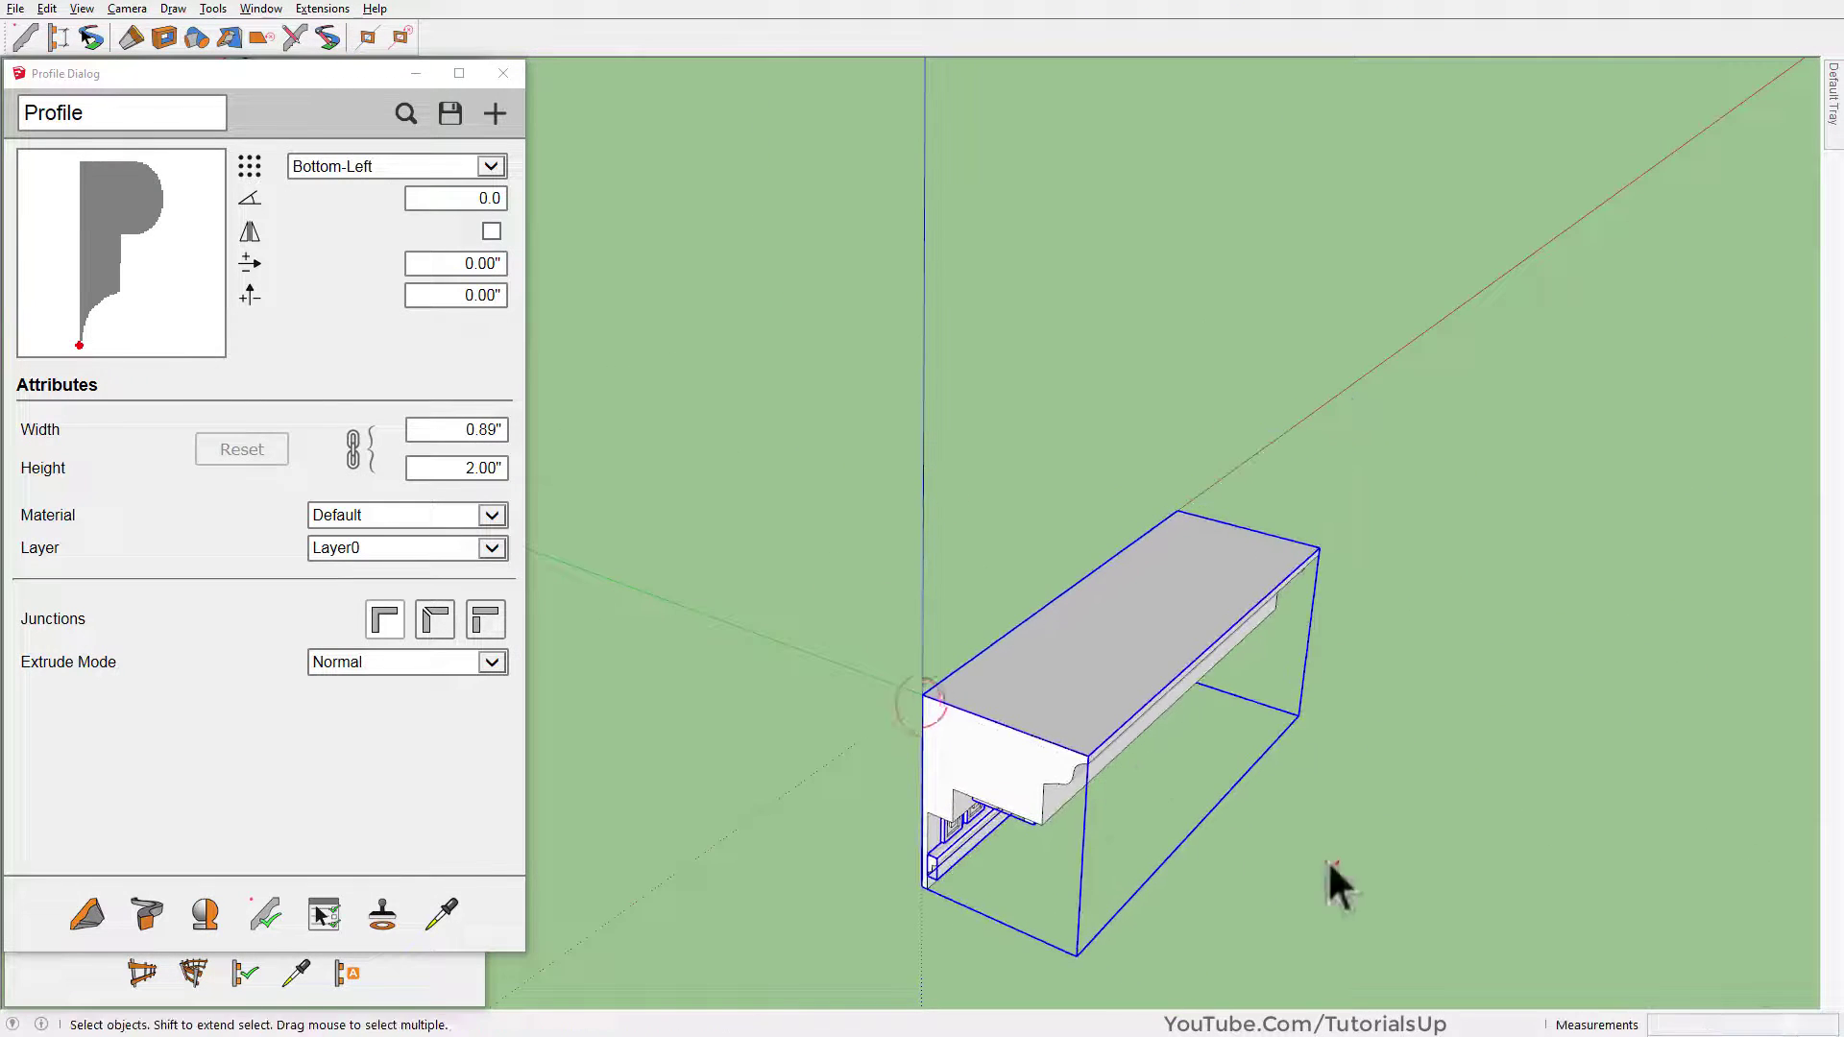
# Select the fence so its Profile Builder assembly settings load
pyautogui.click(1332, 880)
pyautogui.moveTo(1325, 857); pyautogui.dragTo(683, 501, button='middle')
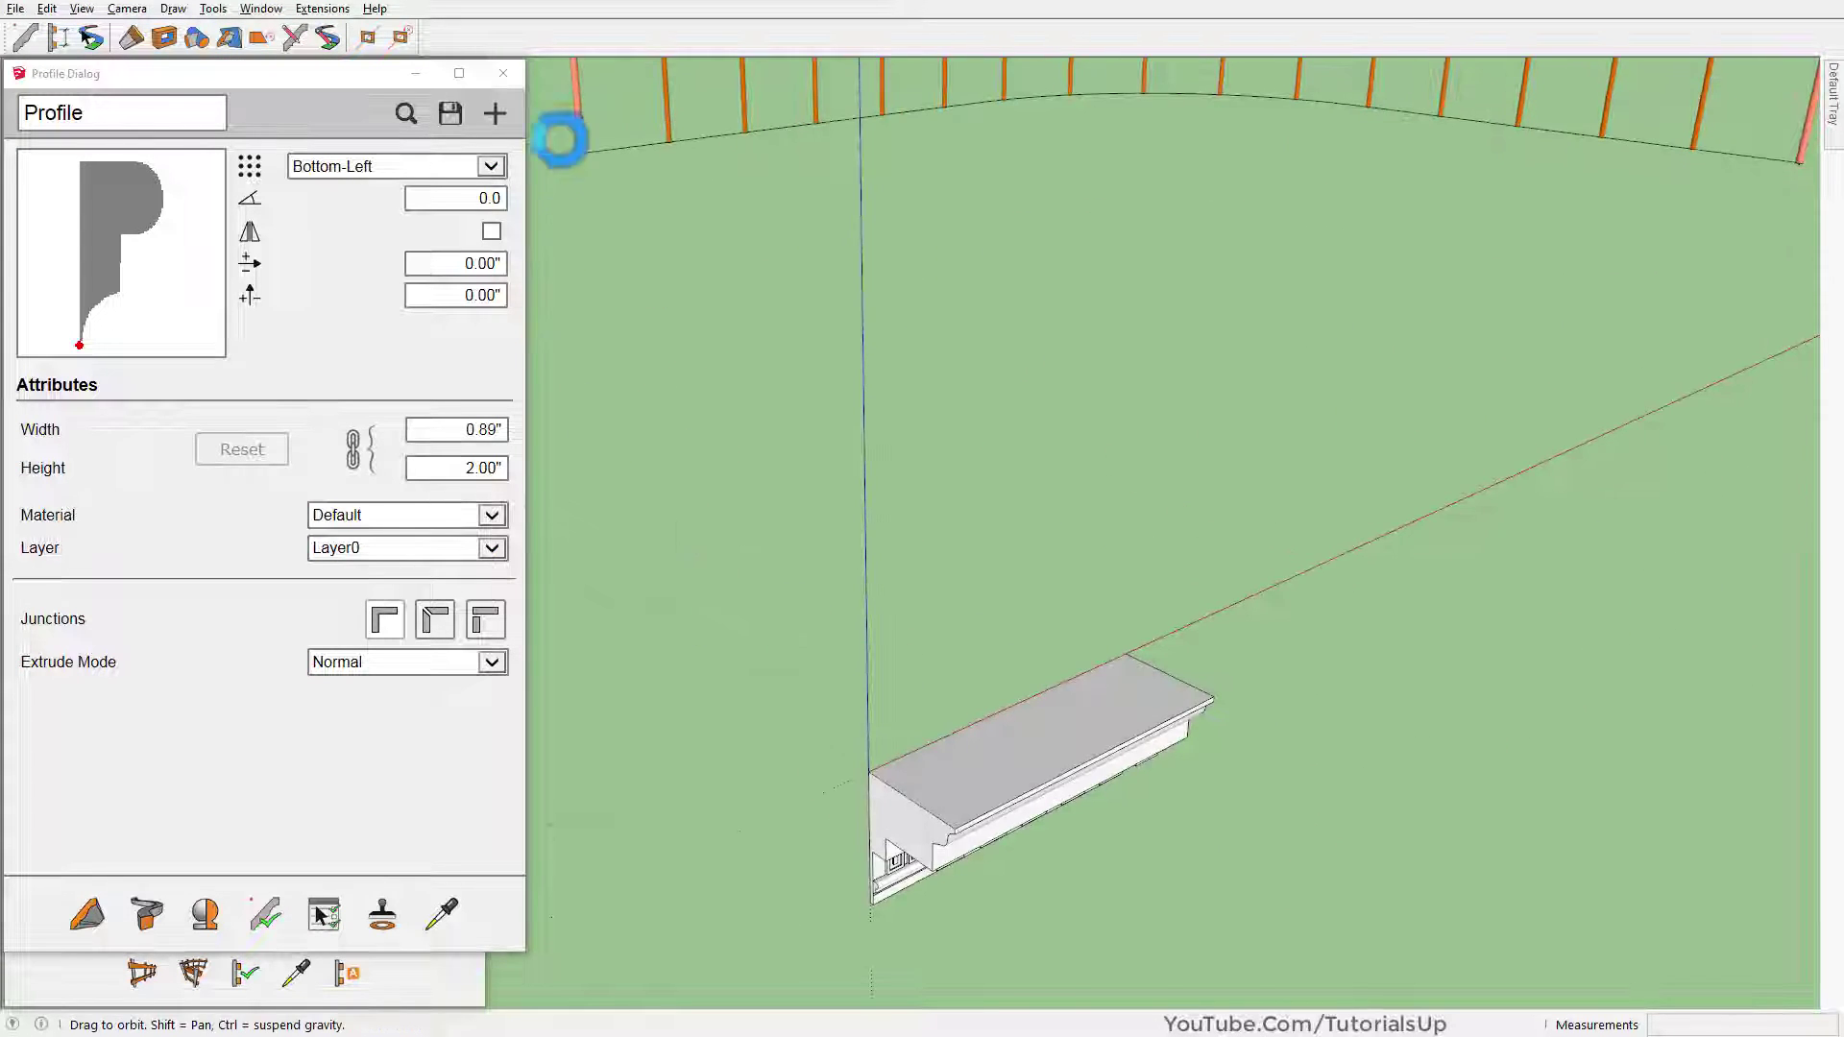
pyautogui.click(566, 192)
pyautogui.scroll(-3, 560, 238)
pyautogui.moveTo(865, 475); pyautogui.dragTo(709, 317, button='middle')
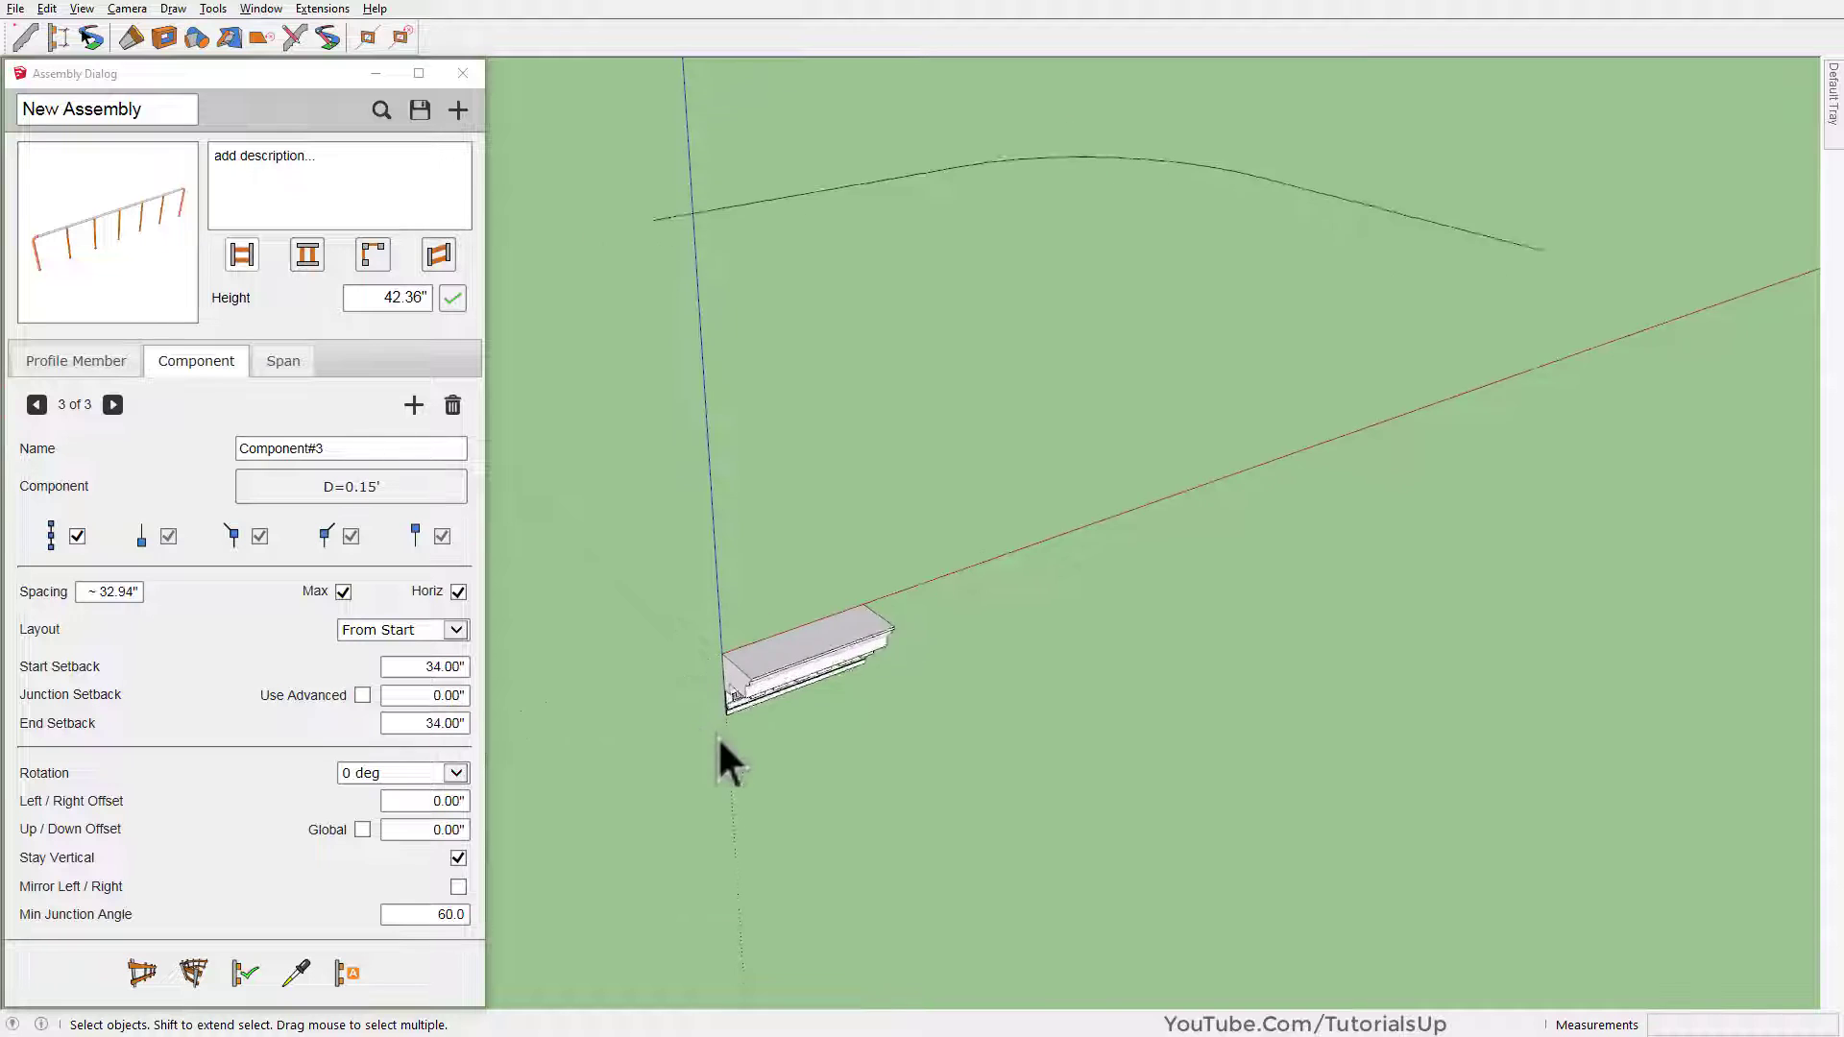
# Eyedrop the cornice's assembly settings, replacing the current assembly settings
pyautogui.scroll(5, 717, 735)
pyautogui.moveTo(811, 754)
pyautogui.mouseDown(button='middle')
pyautogui.moveTo(799, 245)
pyautogui.moveTo(637, 350)
pyautogui.mouseUp(button='middle')
pyautogui.moveTo(636, 331); pyautogui.dragTo(1586, 946)
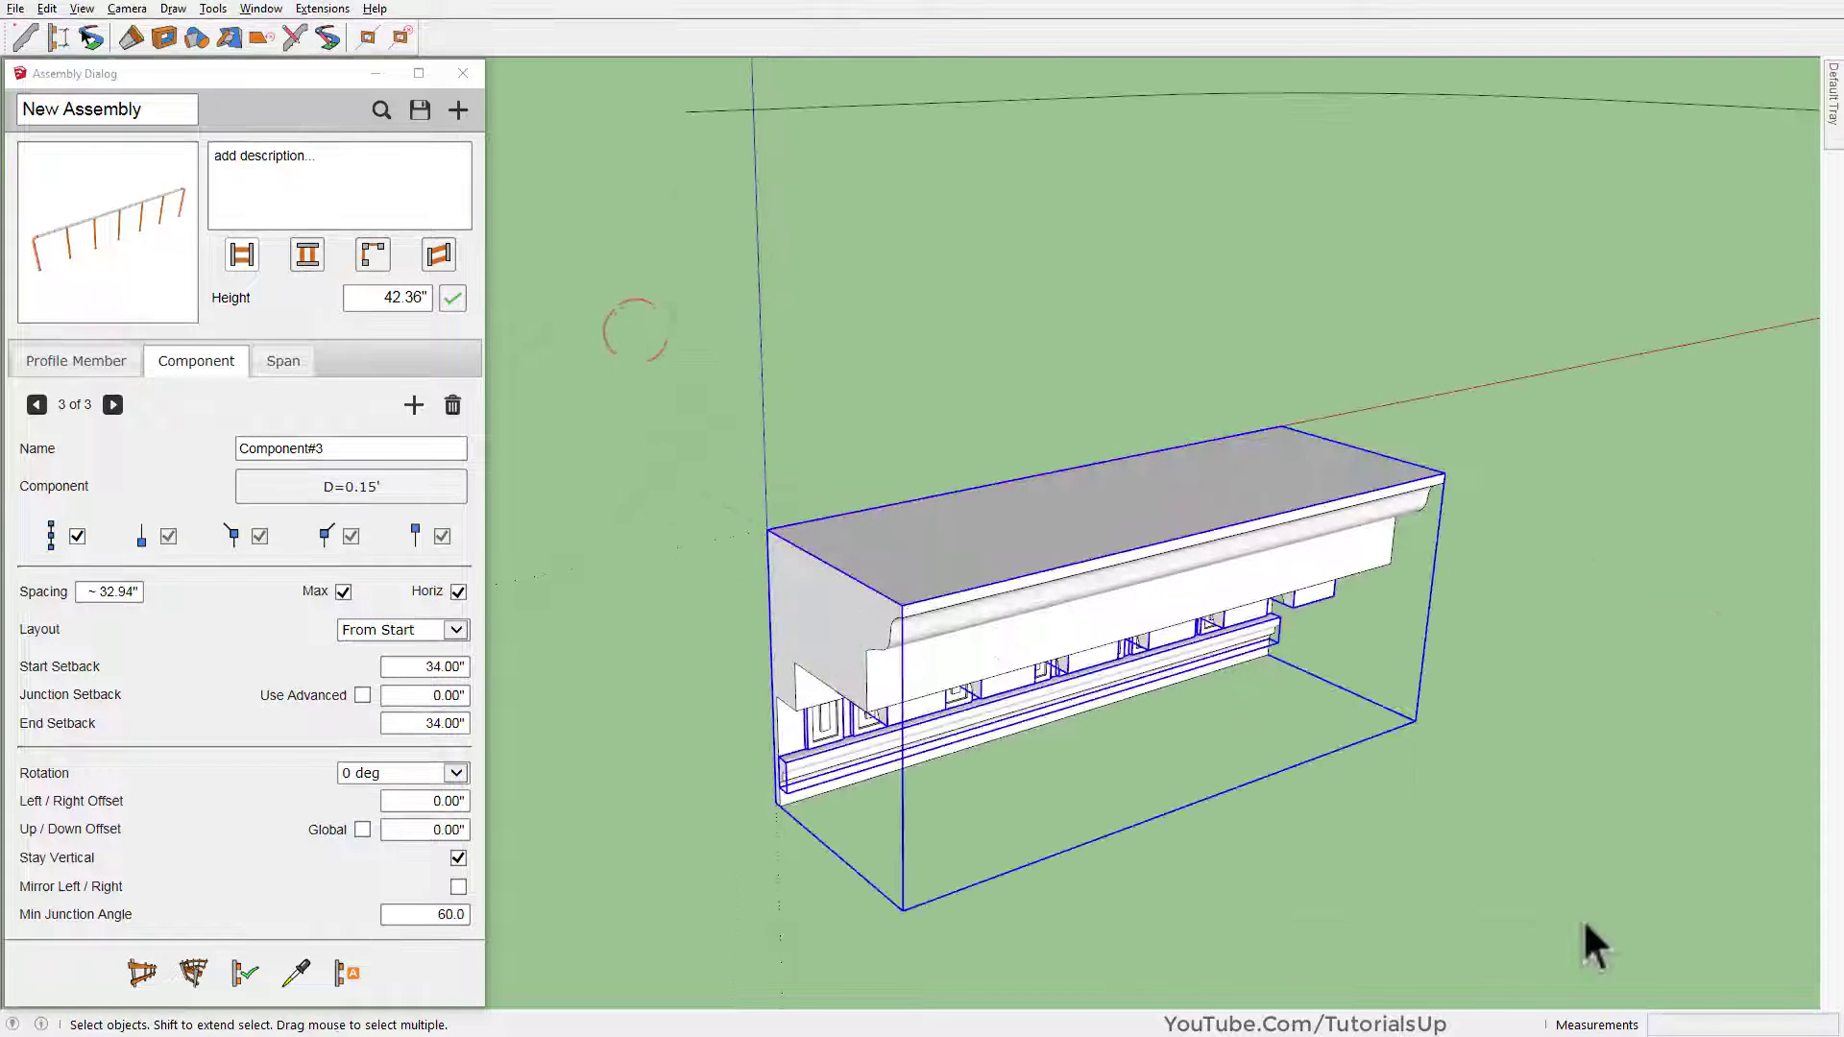
pyautogui.click(362, 987)
pyautogui.click(298, 585)
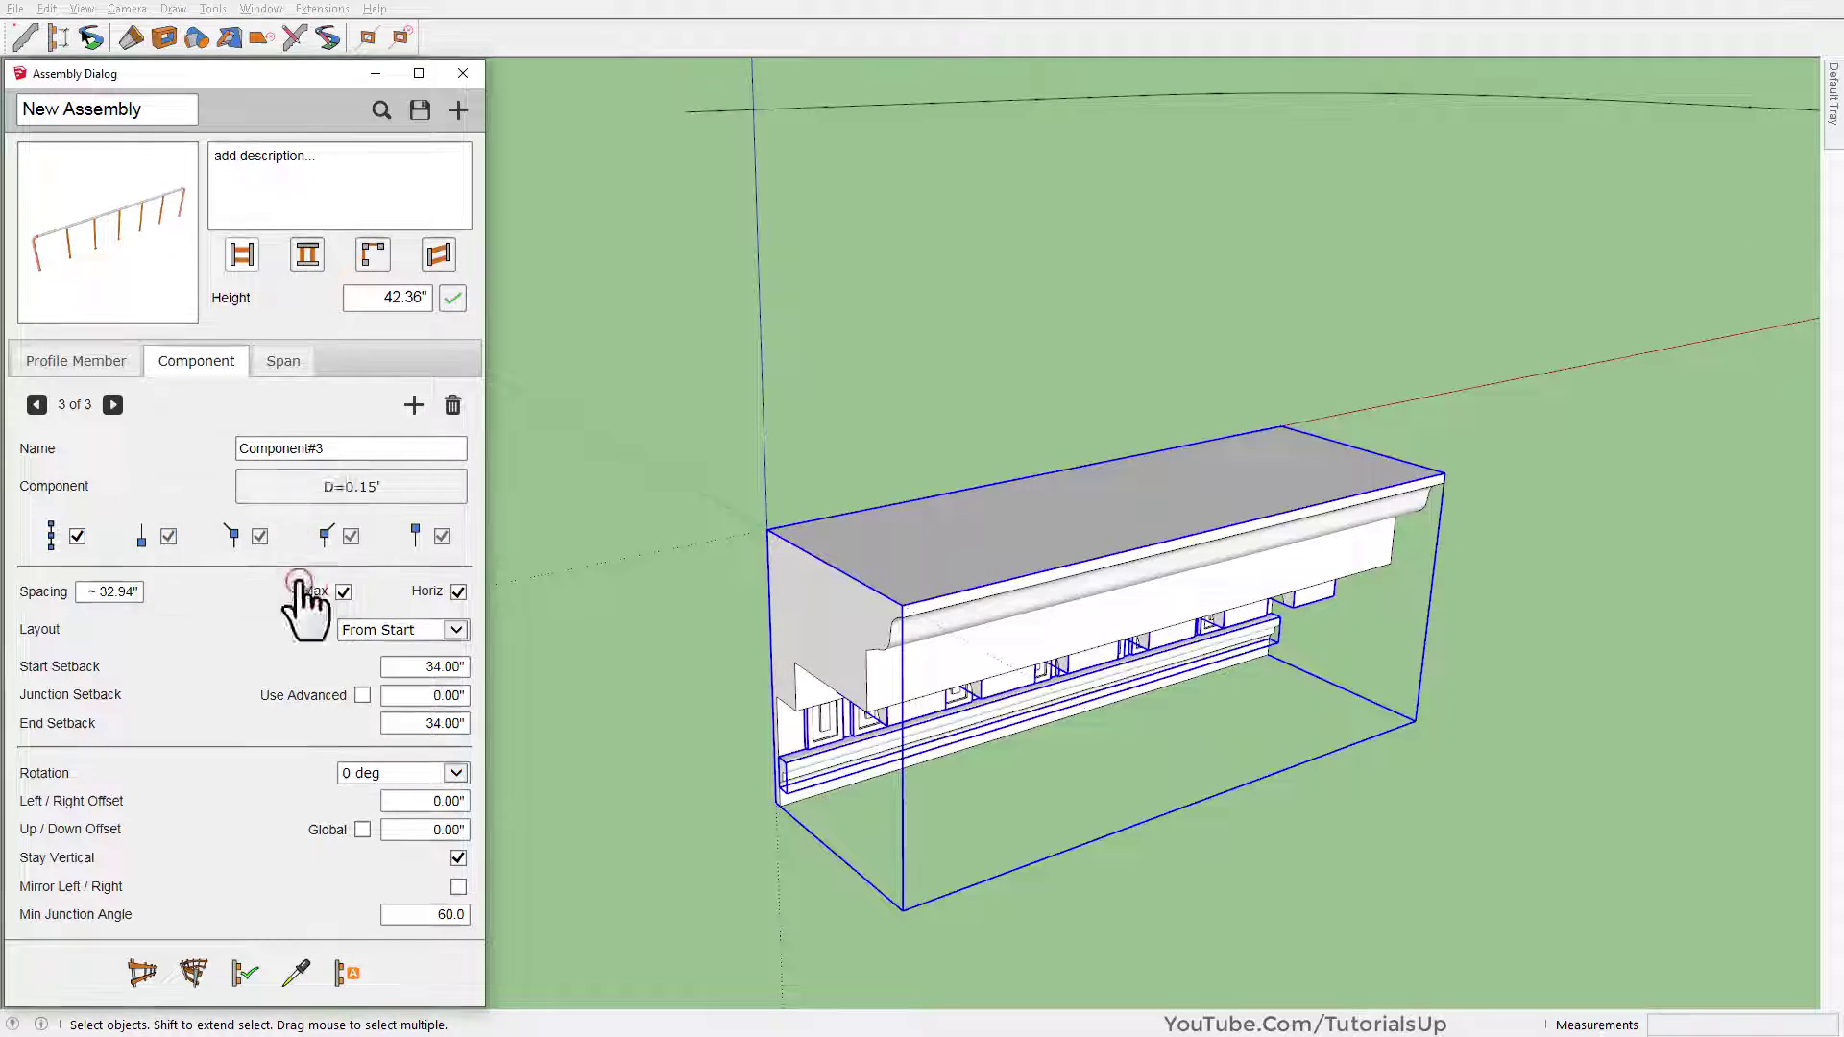
pyautogui.scroll(-4, 893, 768)
pyautogui.scroll(-3, 634, 836)
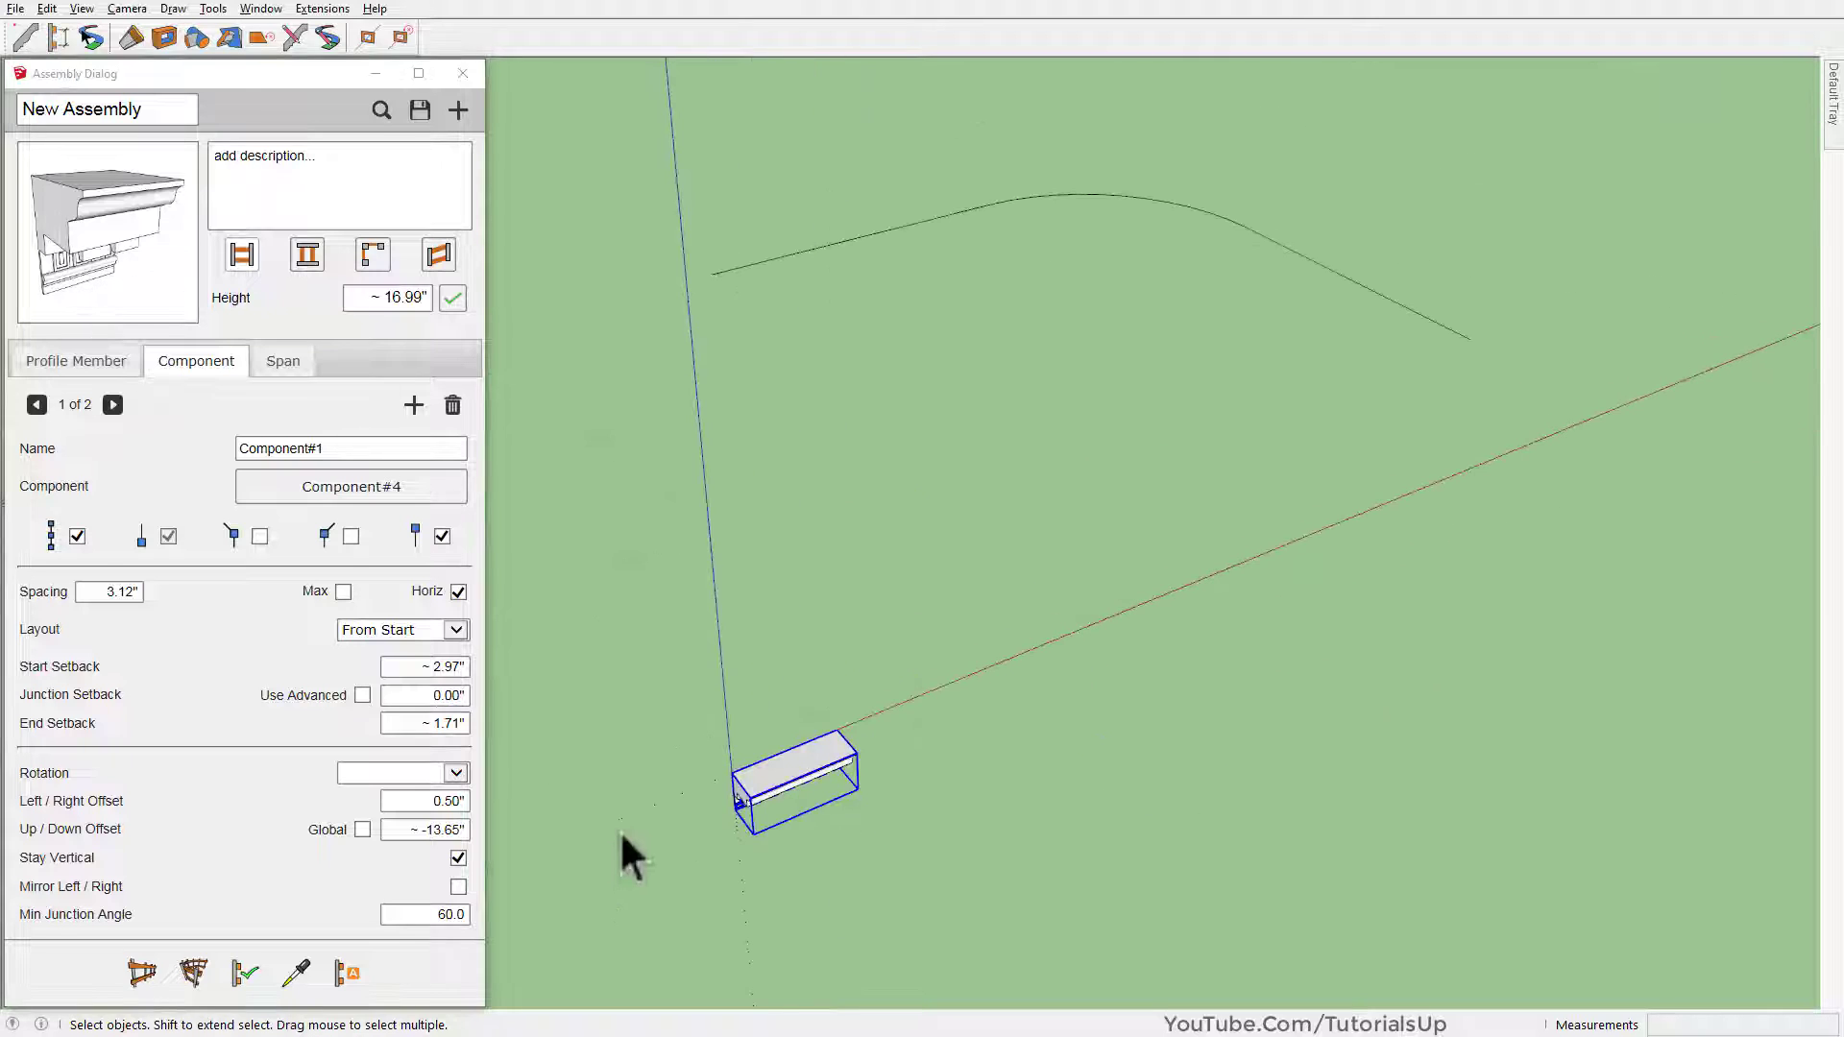
# Review the assembly's components and build the cornice along the curved path
pyautogui.click(114, 404)
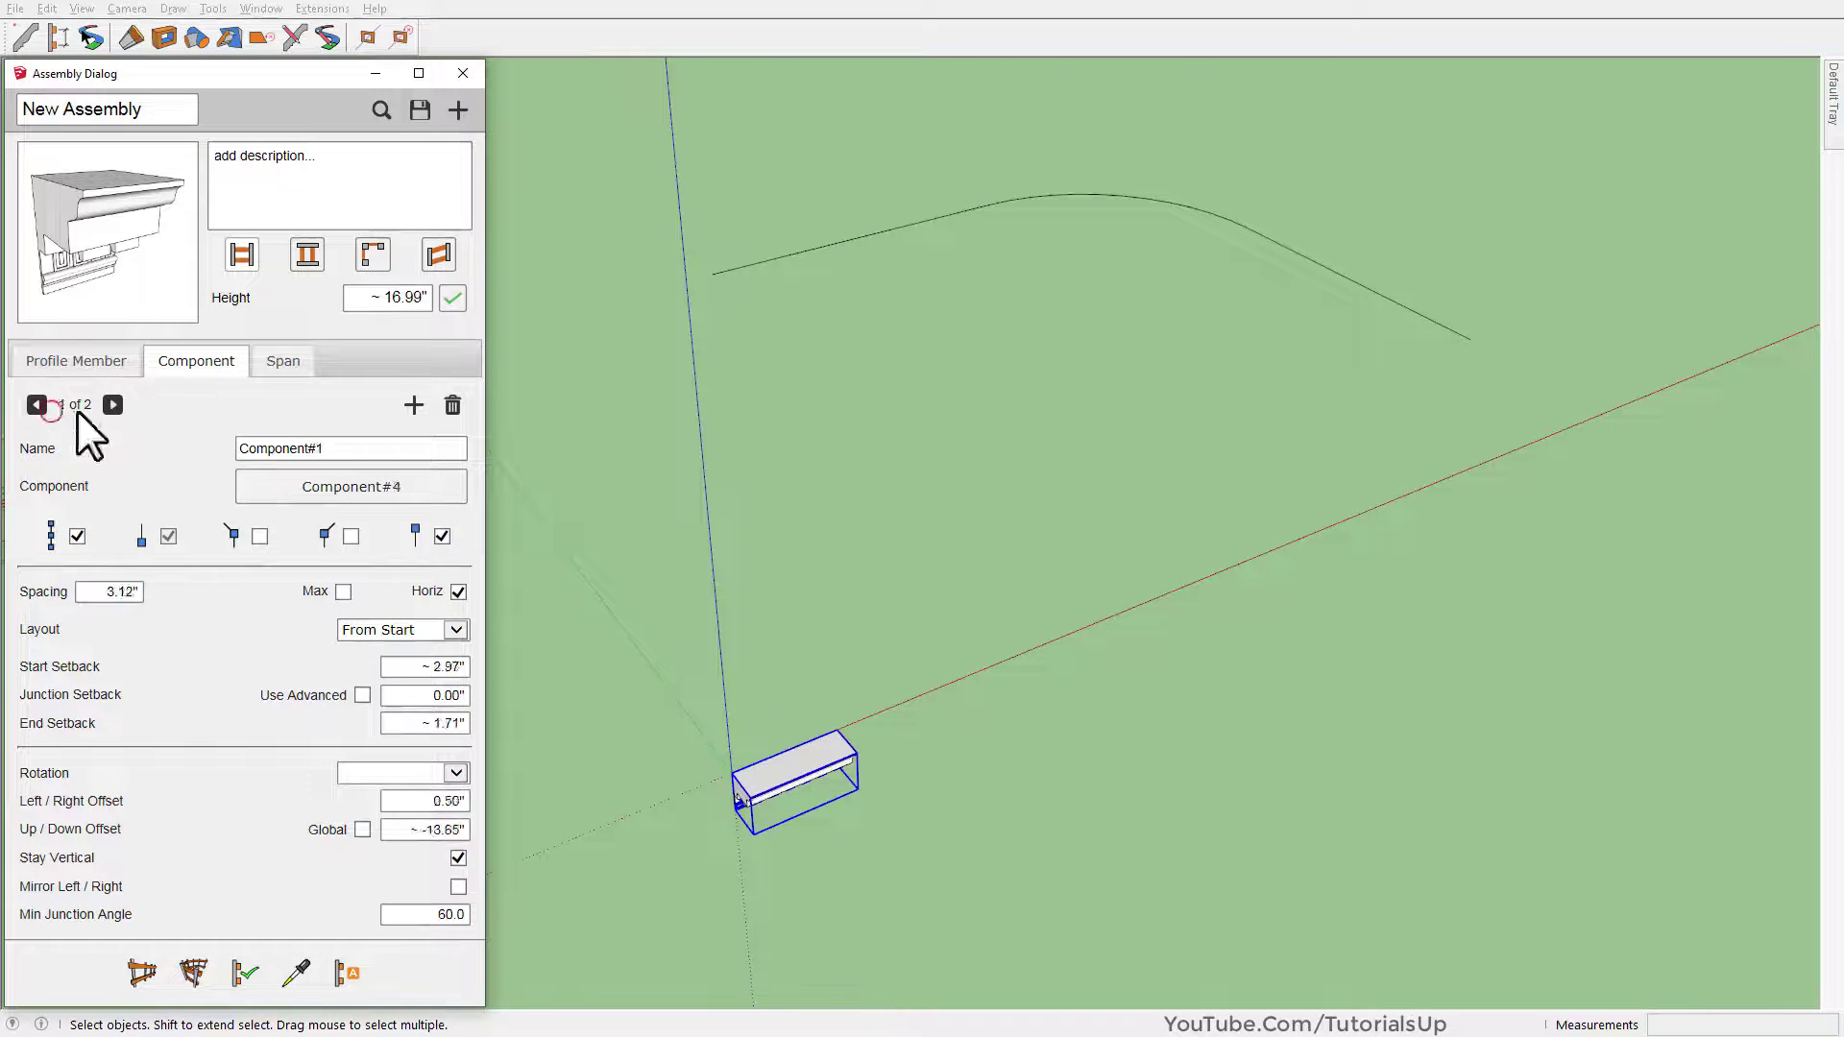
pyautogui.click(93, 373)
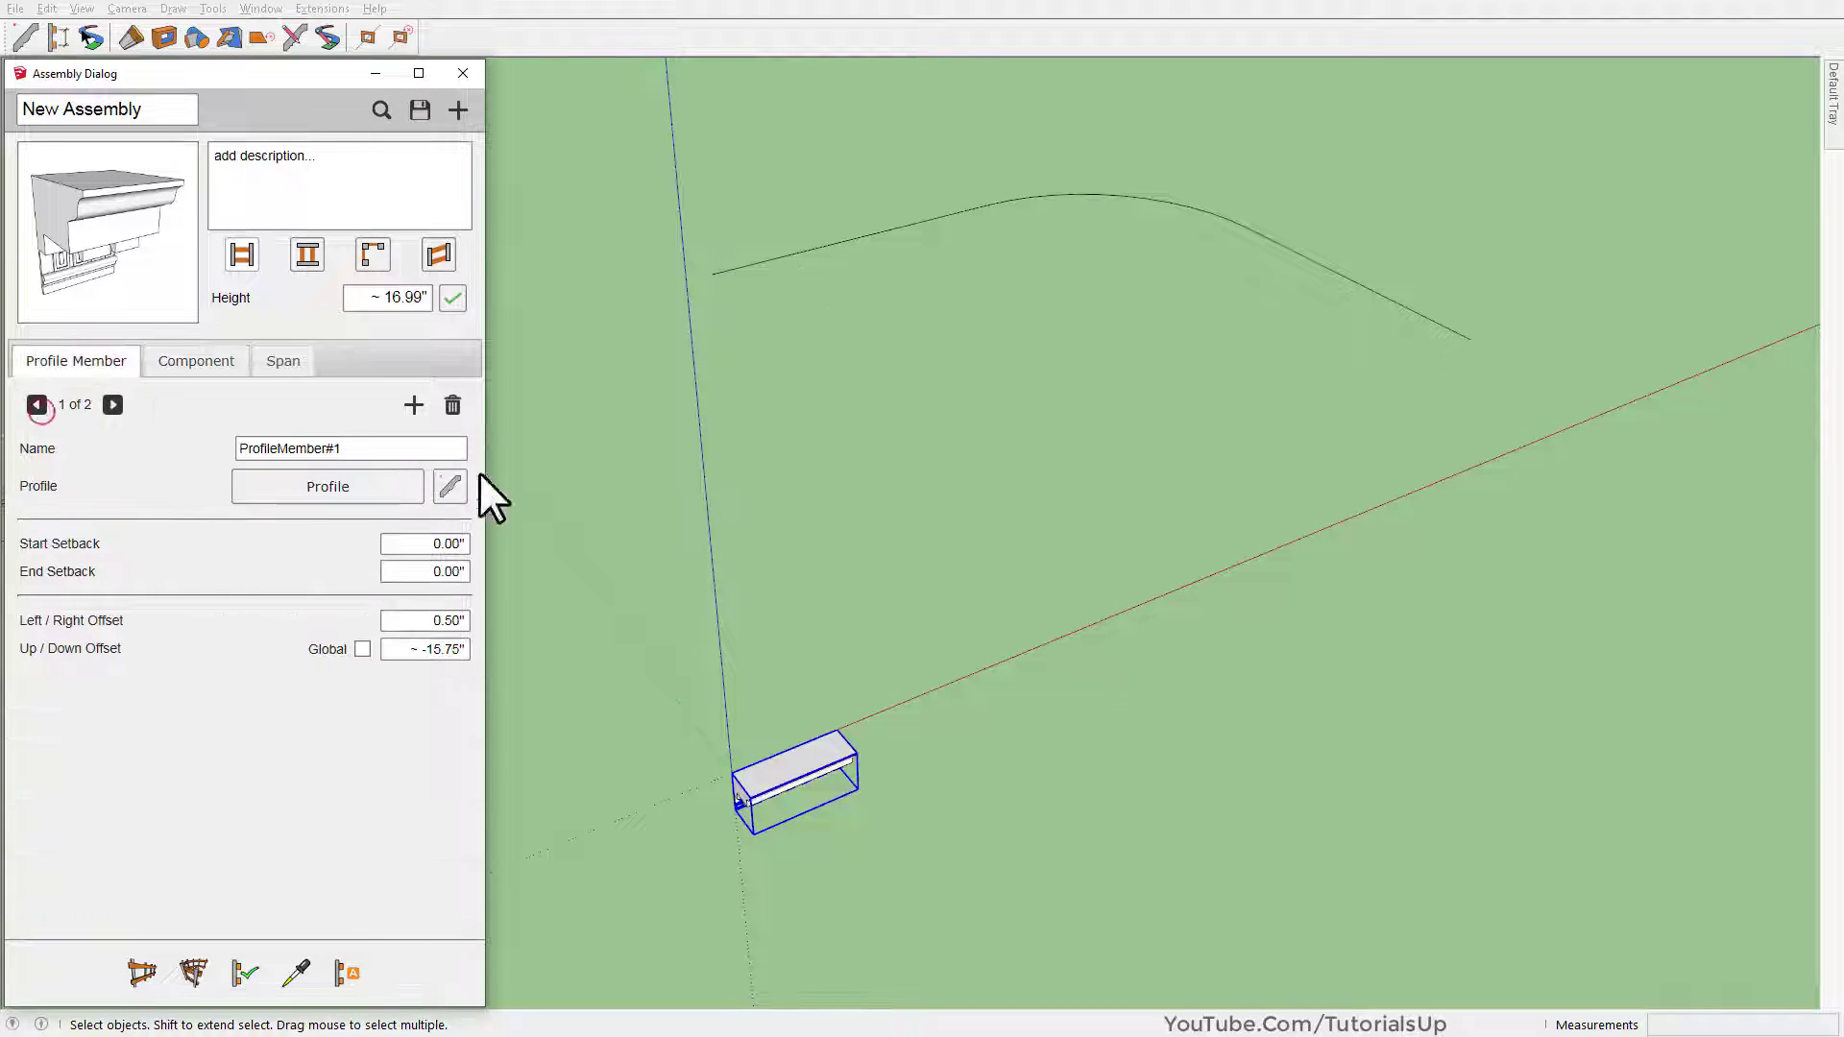
pyautogui.click(651, 530)
pyautogui.scroll(3, 1060, 60)
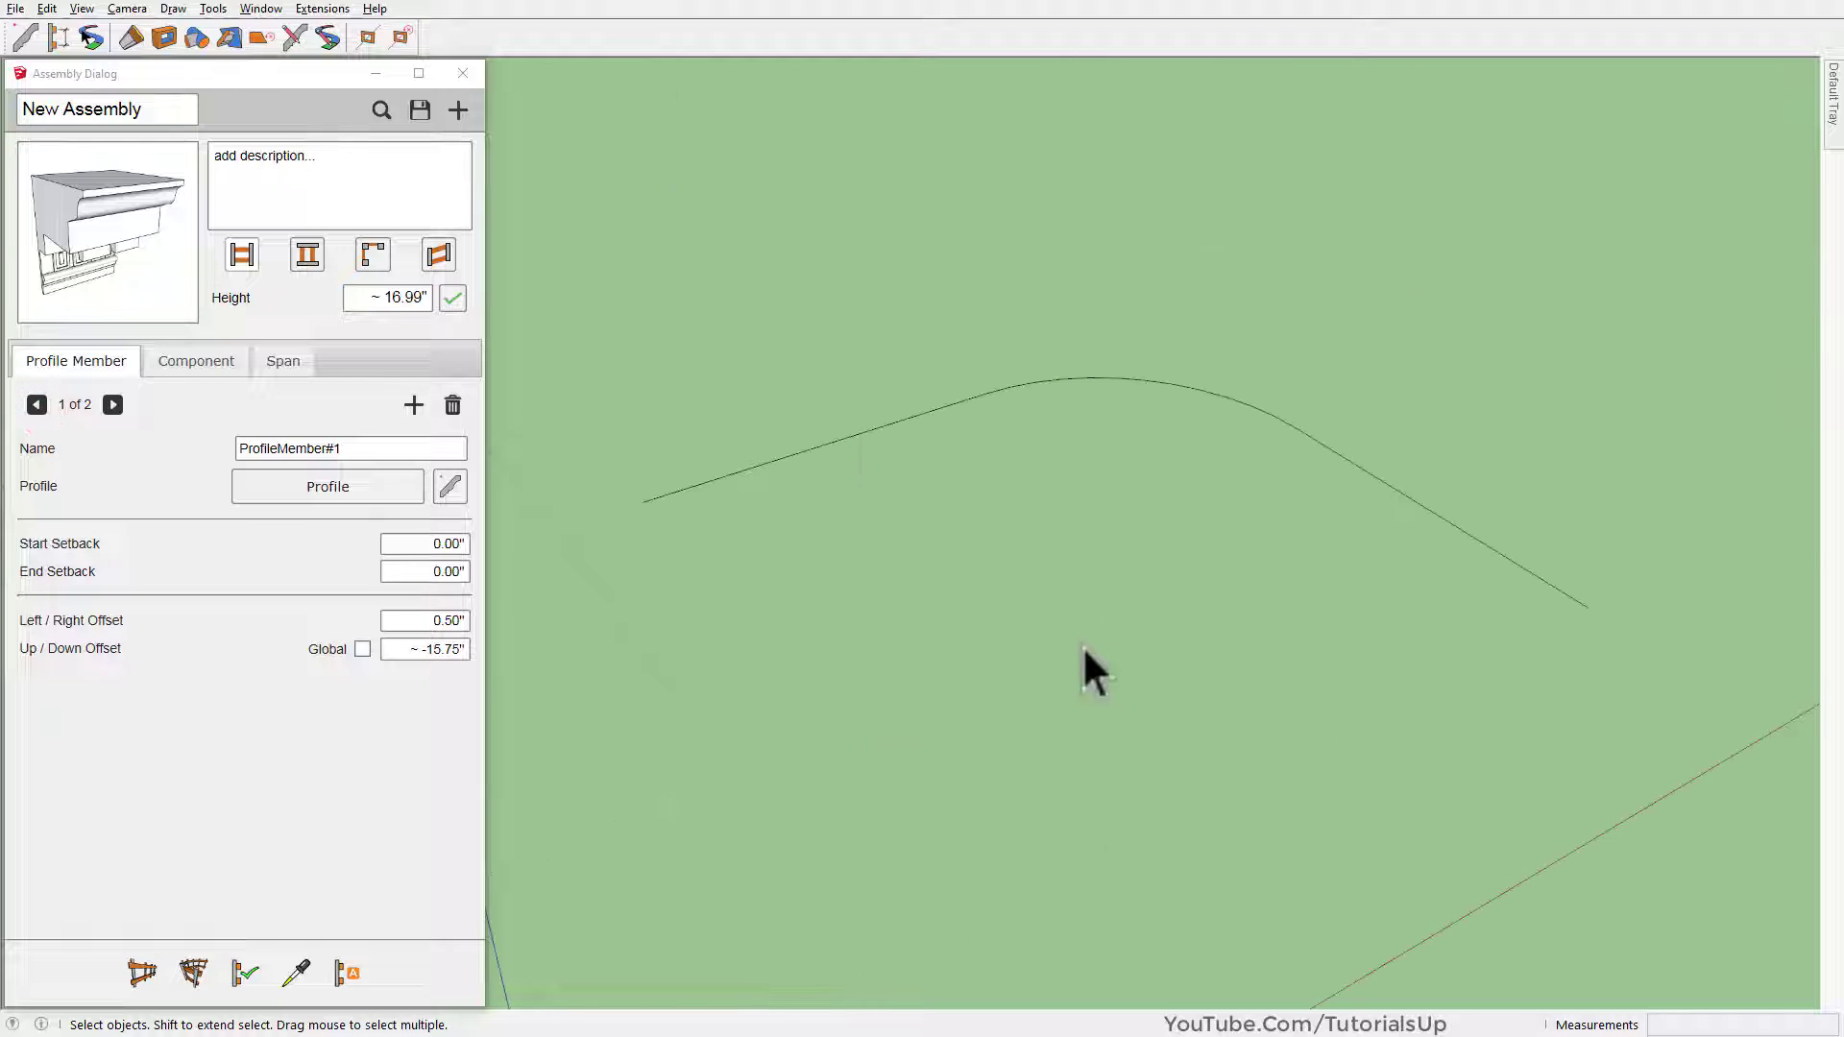
pyautogui.click(245, 972)
# Inspect the dentil blocks and panel frieze along the built cornice
pyautogui.moveTo(619, 540); pyautogui.dragTo(1063, 465, button='middle')
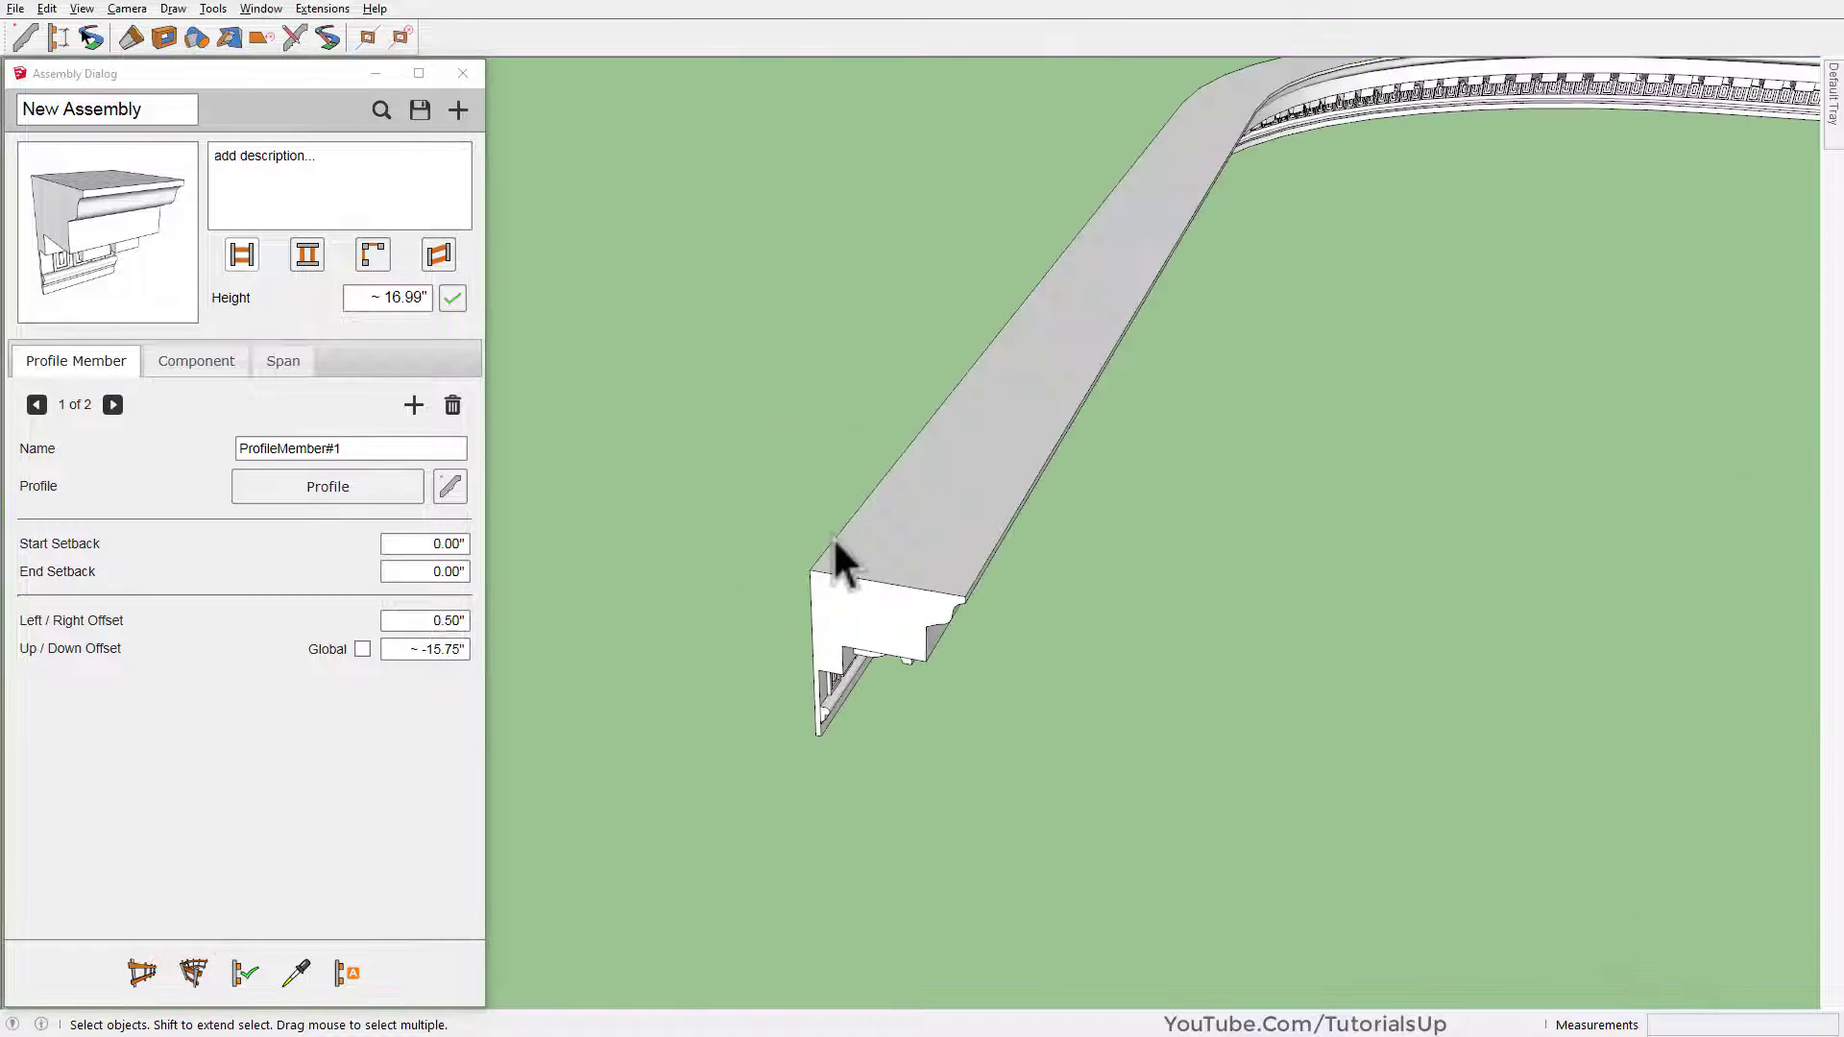
pyautogui.moveTo(832, 543); pyautogui.dragTo(699, 630, button='middle')
pyautogui.scroll(5, 595, 192)
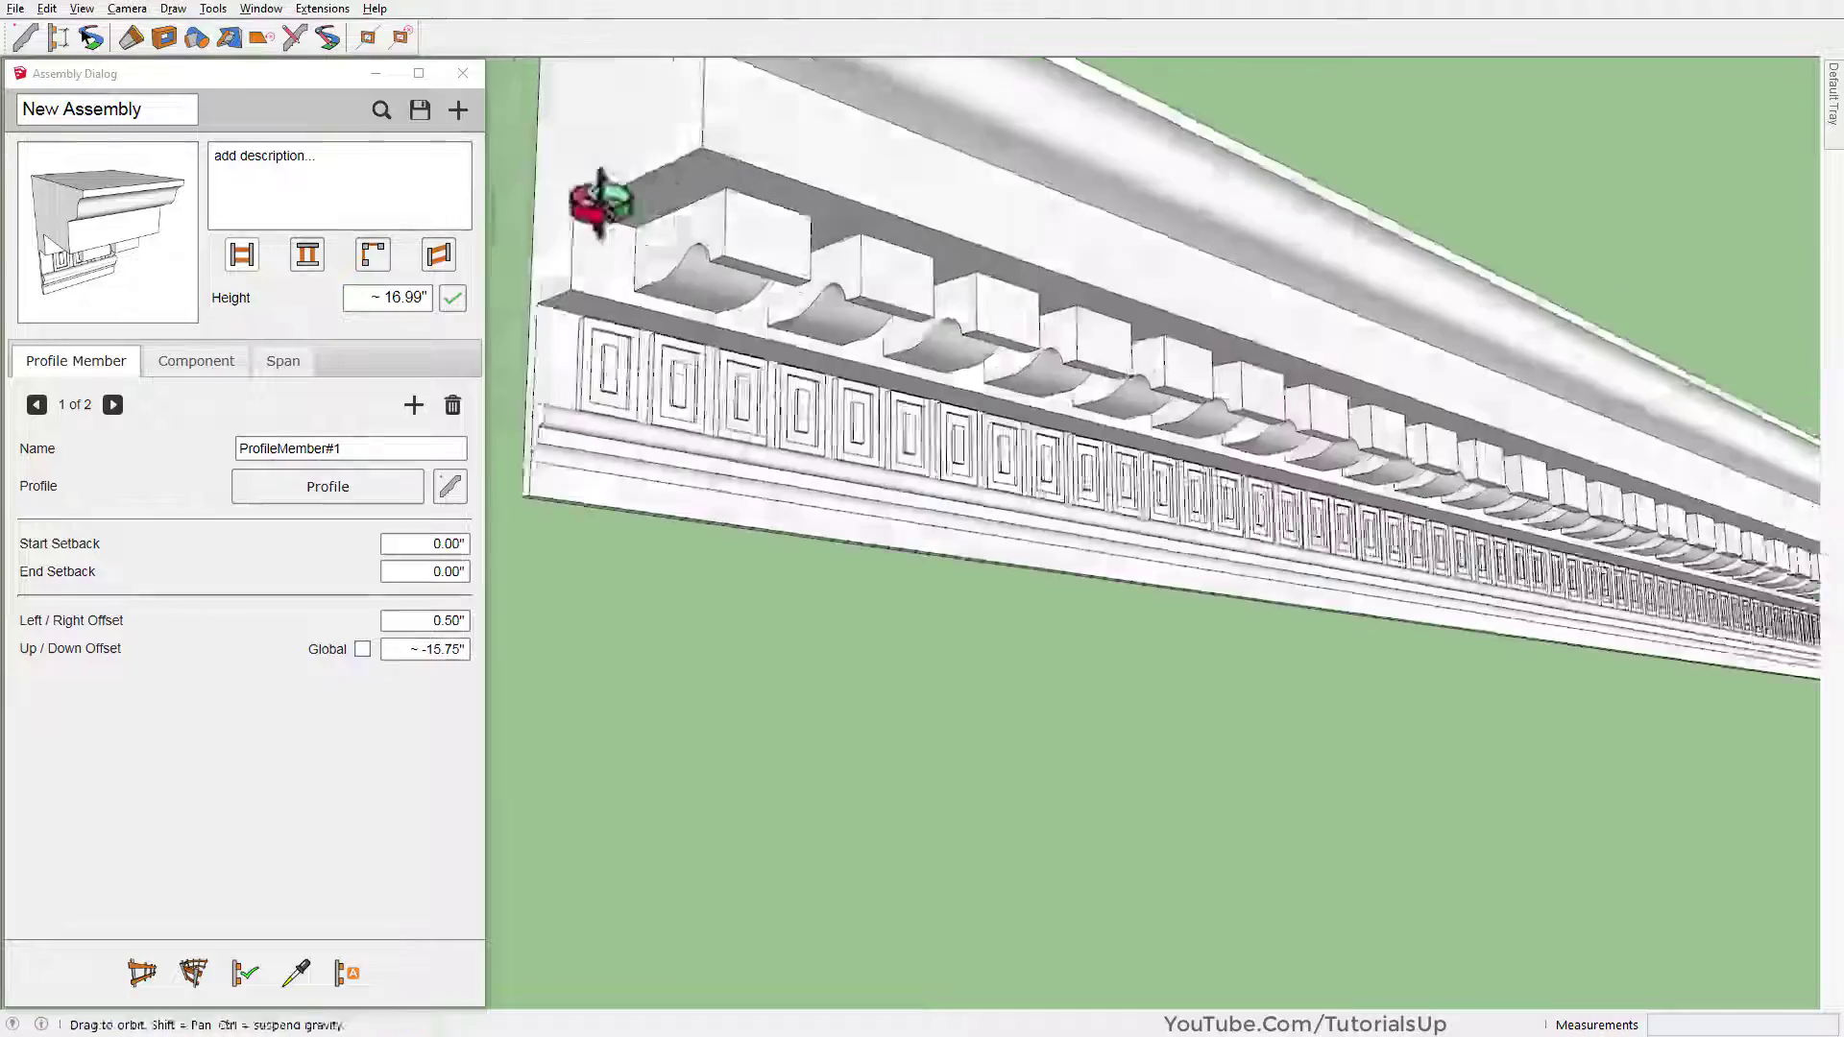
pyautogui.moveTo(1198, 346)
pyautogui.keyDown('shift'); pyautogui.mouseDown(button='middle')
pyautogui.moveTo(1373, 547)
pyautogui.moveTo(1102, 461)
pyautogui.mouseUp(button='middle'); pyautogui.keyUp('shift')
pyautogui.keyDown('shift'); pyautogui.moveTo(1461, 513); pyautogui.dragTo(1056, 456, button='middle'); pyautogui.keyUp('shift')
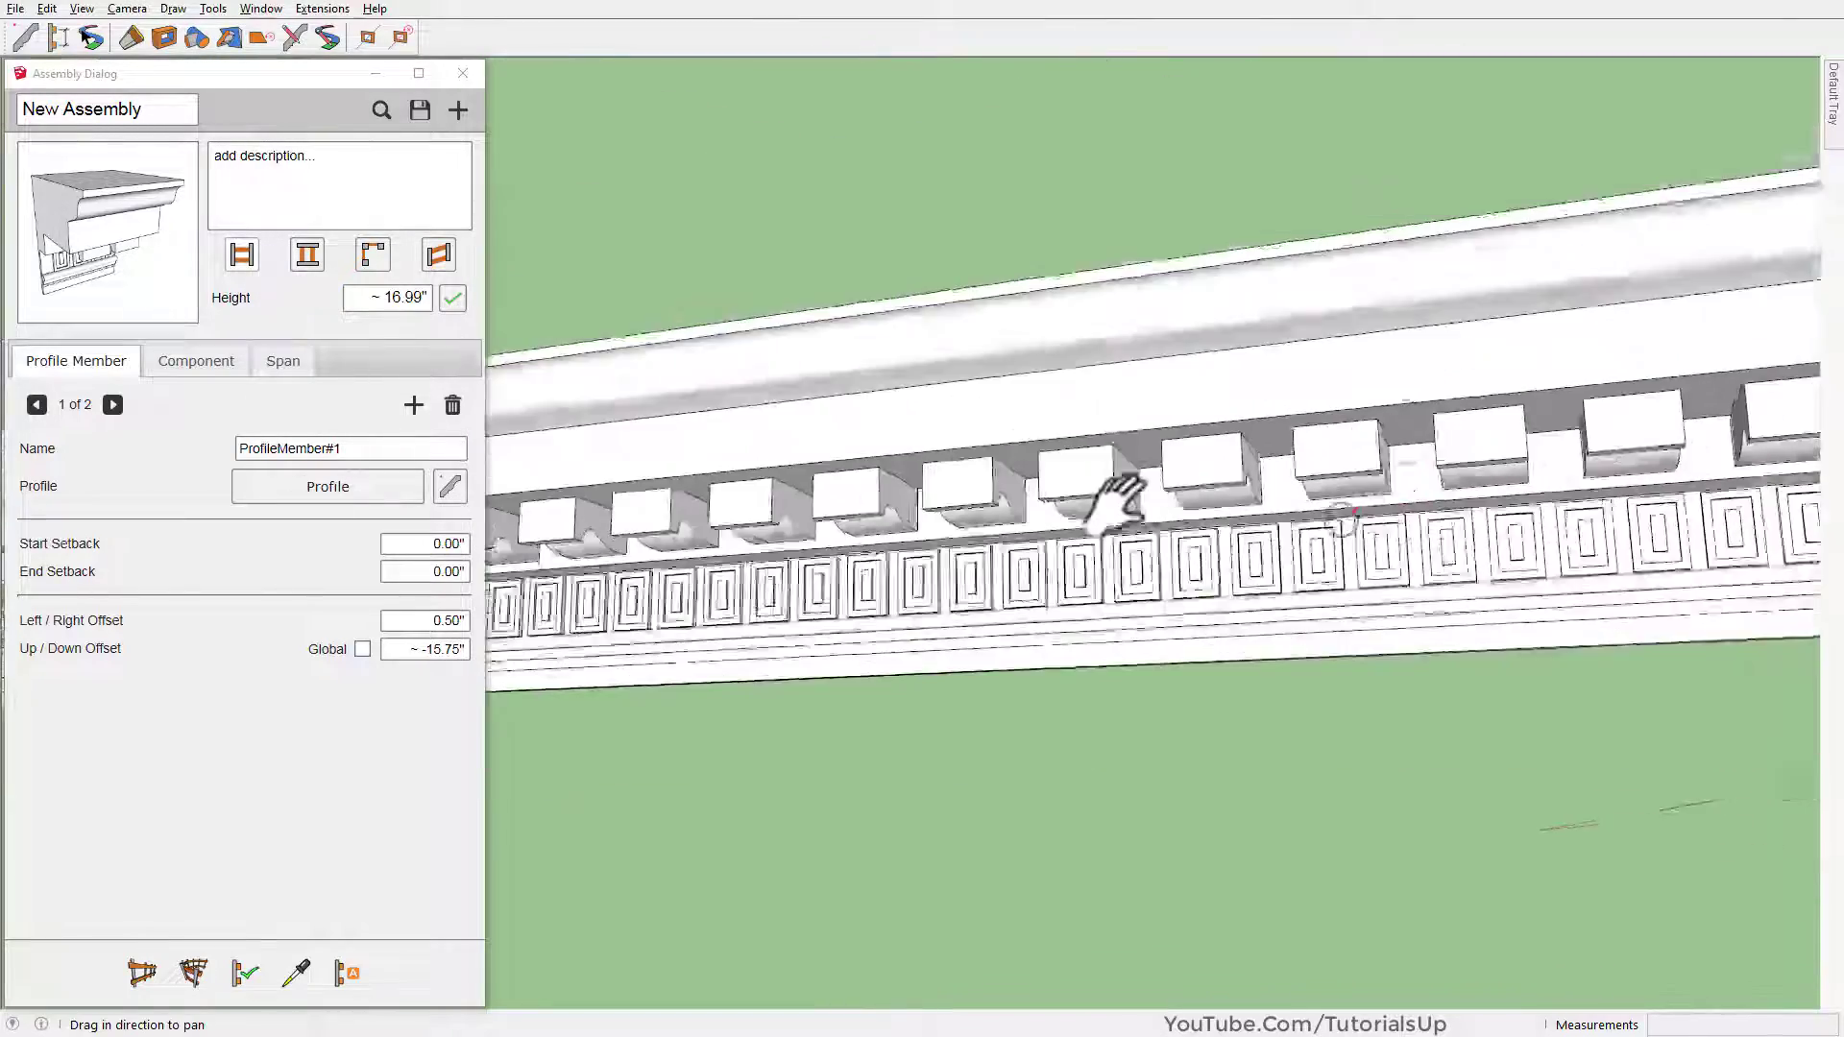
pyautogui.scroll(3, 960, 519)
# Set both repeated components' spacing to Max in the Component settings
pyautogui.click(192, 360)
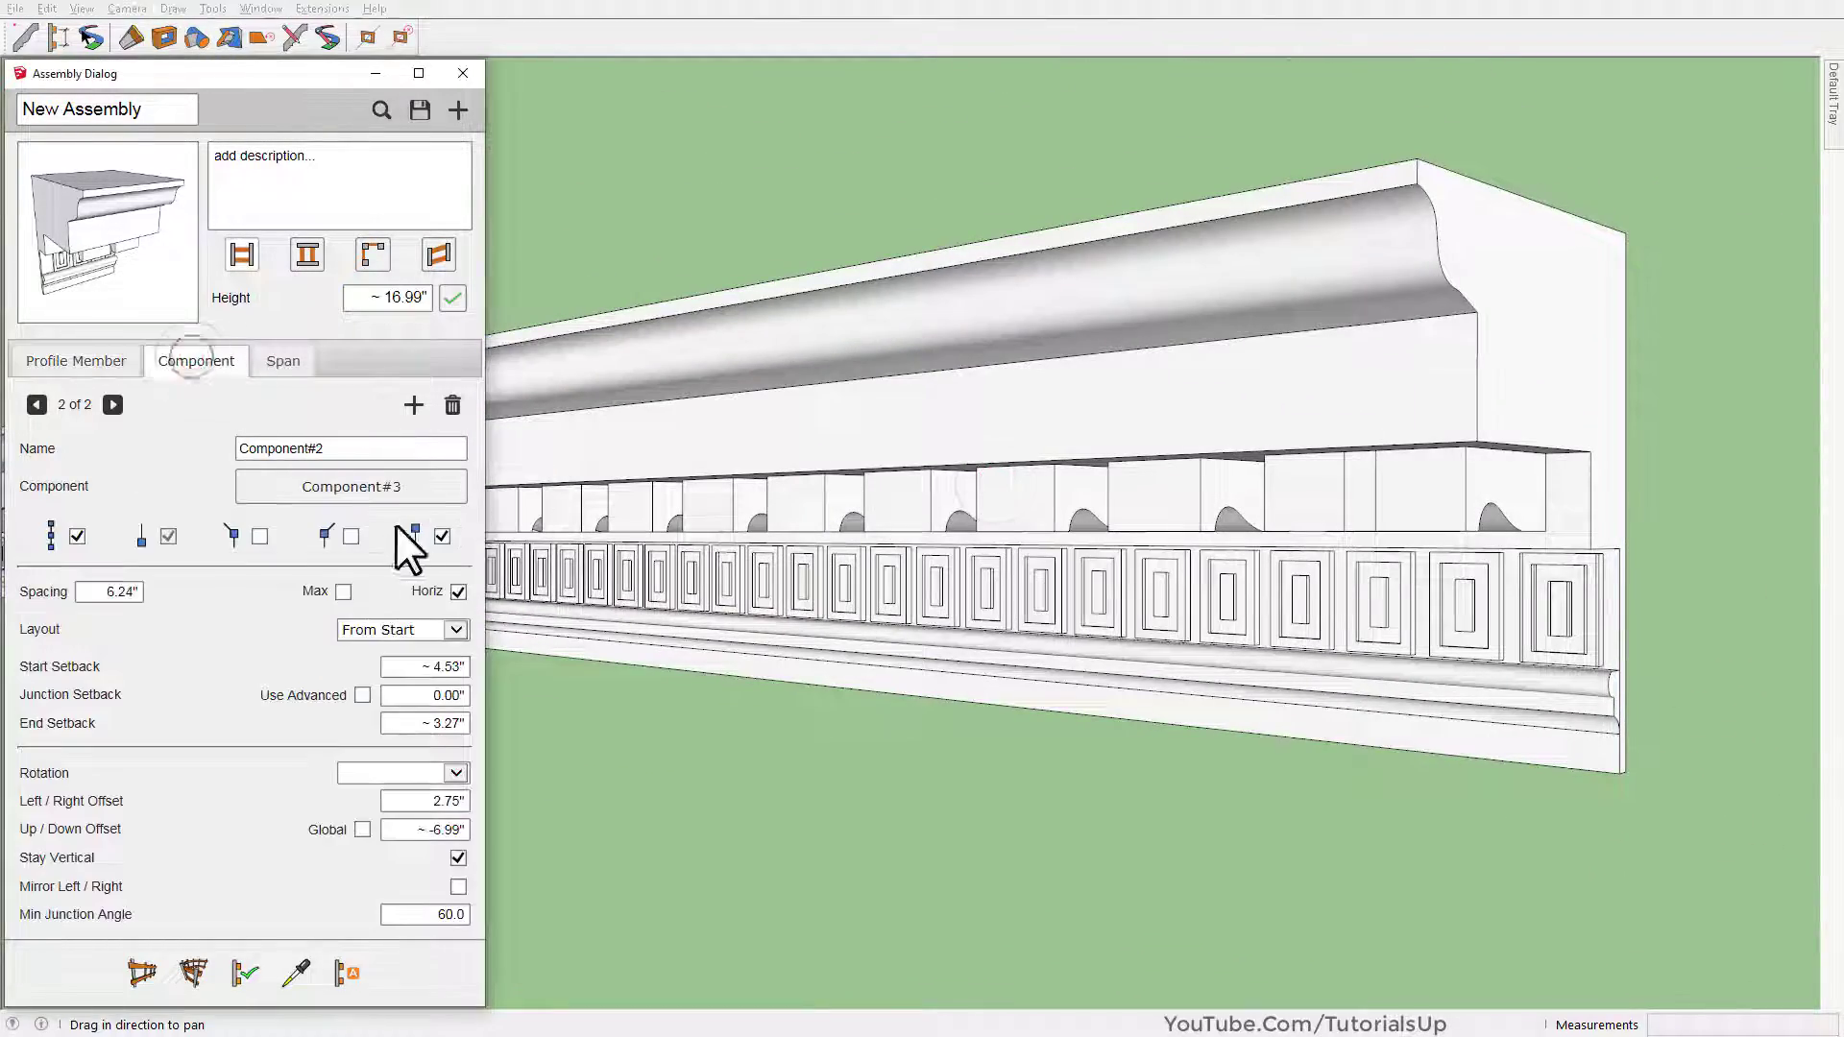
pyautogui.click(343, 591)
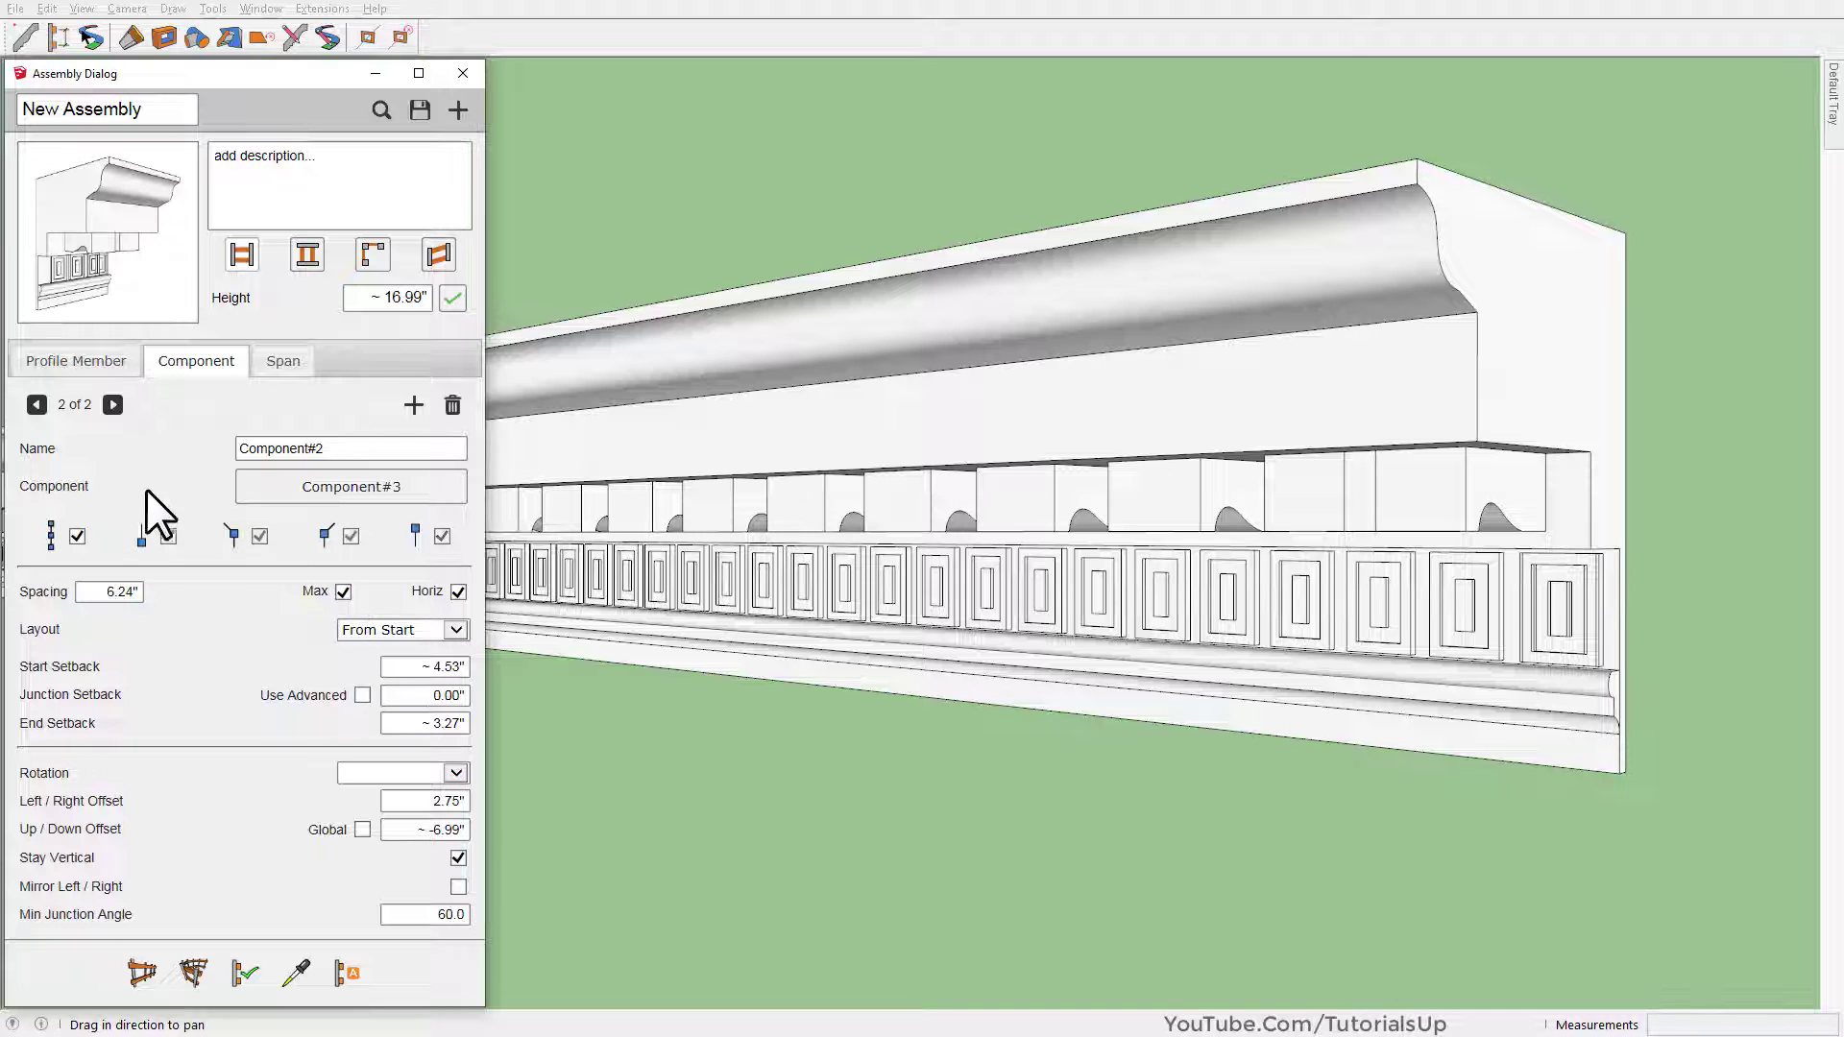
pyautogui.click(343, 591)
pyautogui.moveTo(950, 519); pyautogui.dragTo(1344, 452, button='middle')
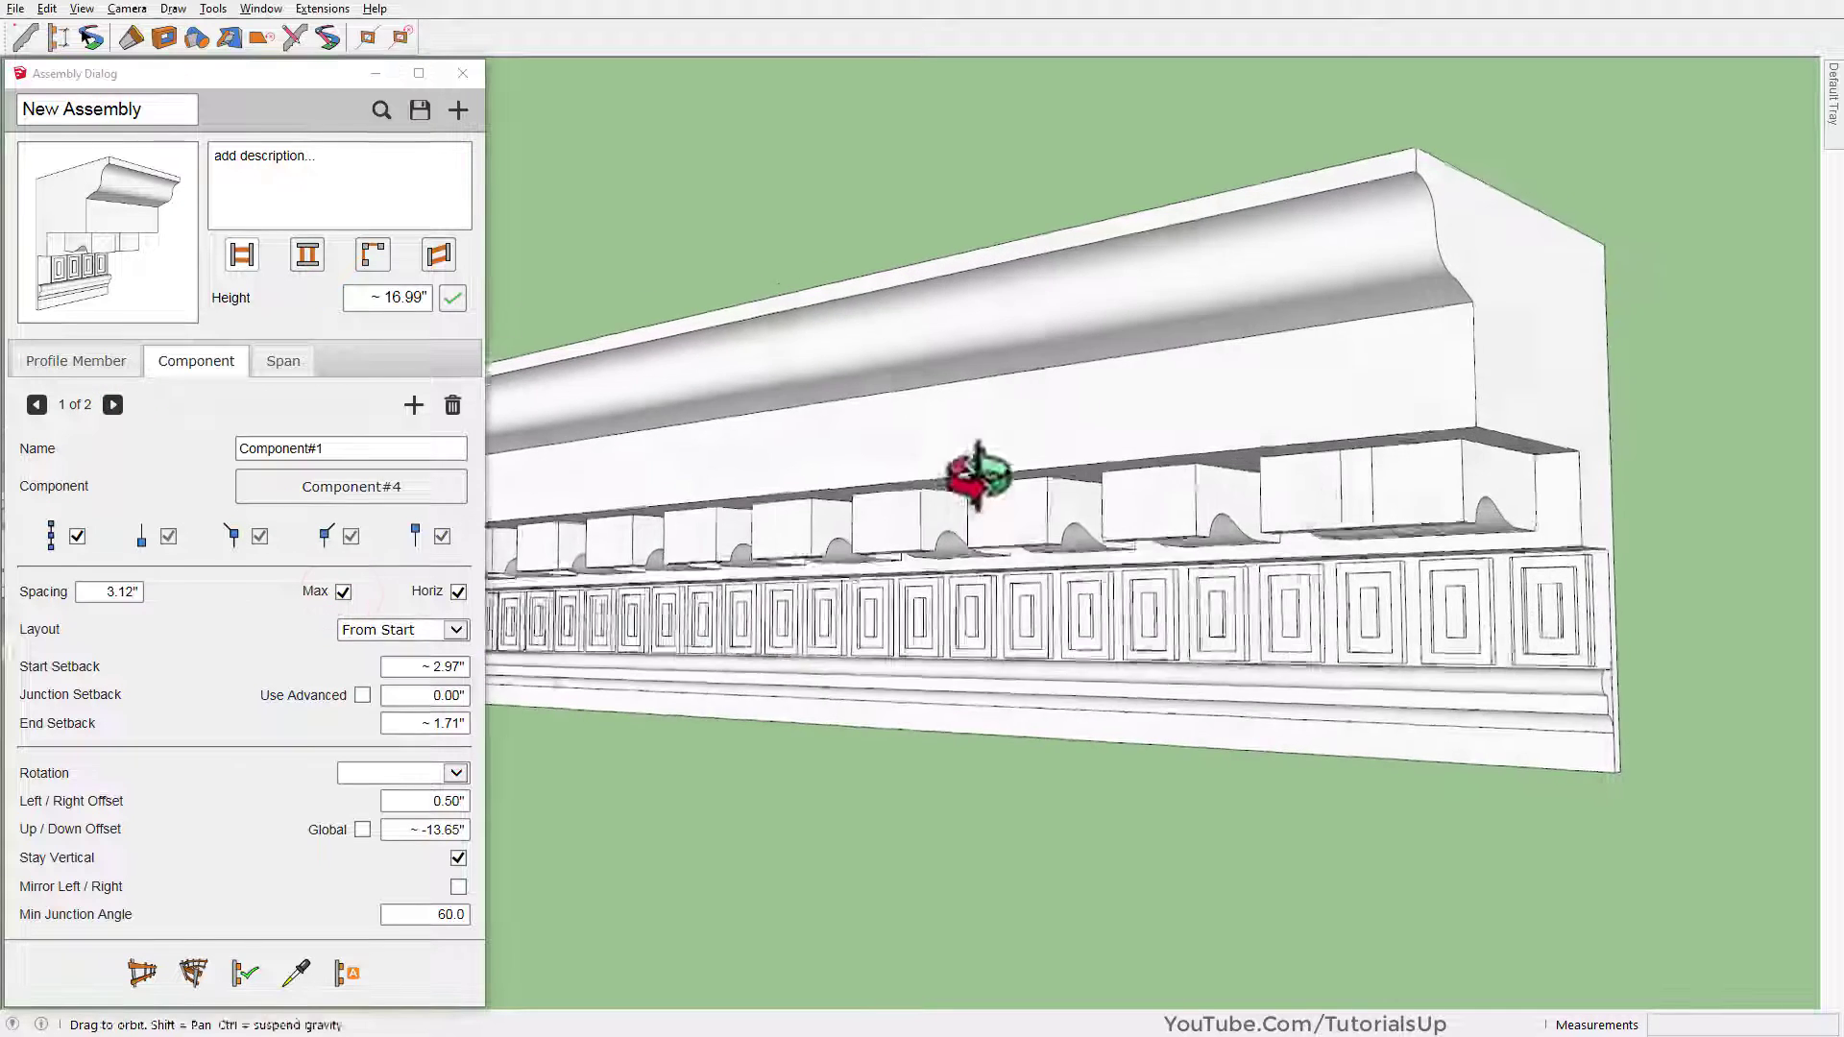
pyautogui.click(1157, 955)
pyautogui.scroll(-4, 1292, 816)
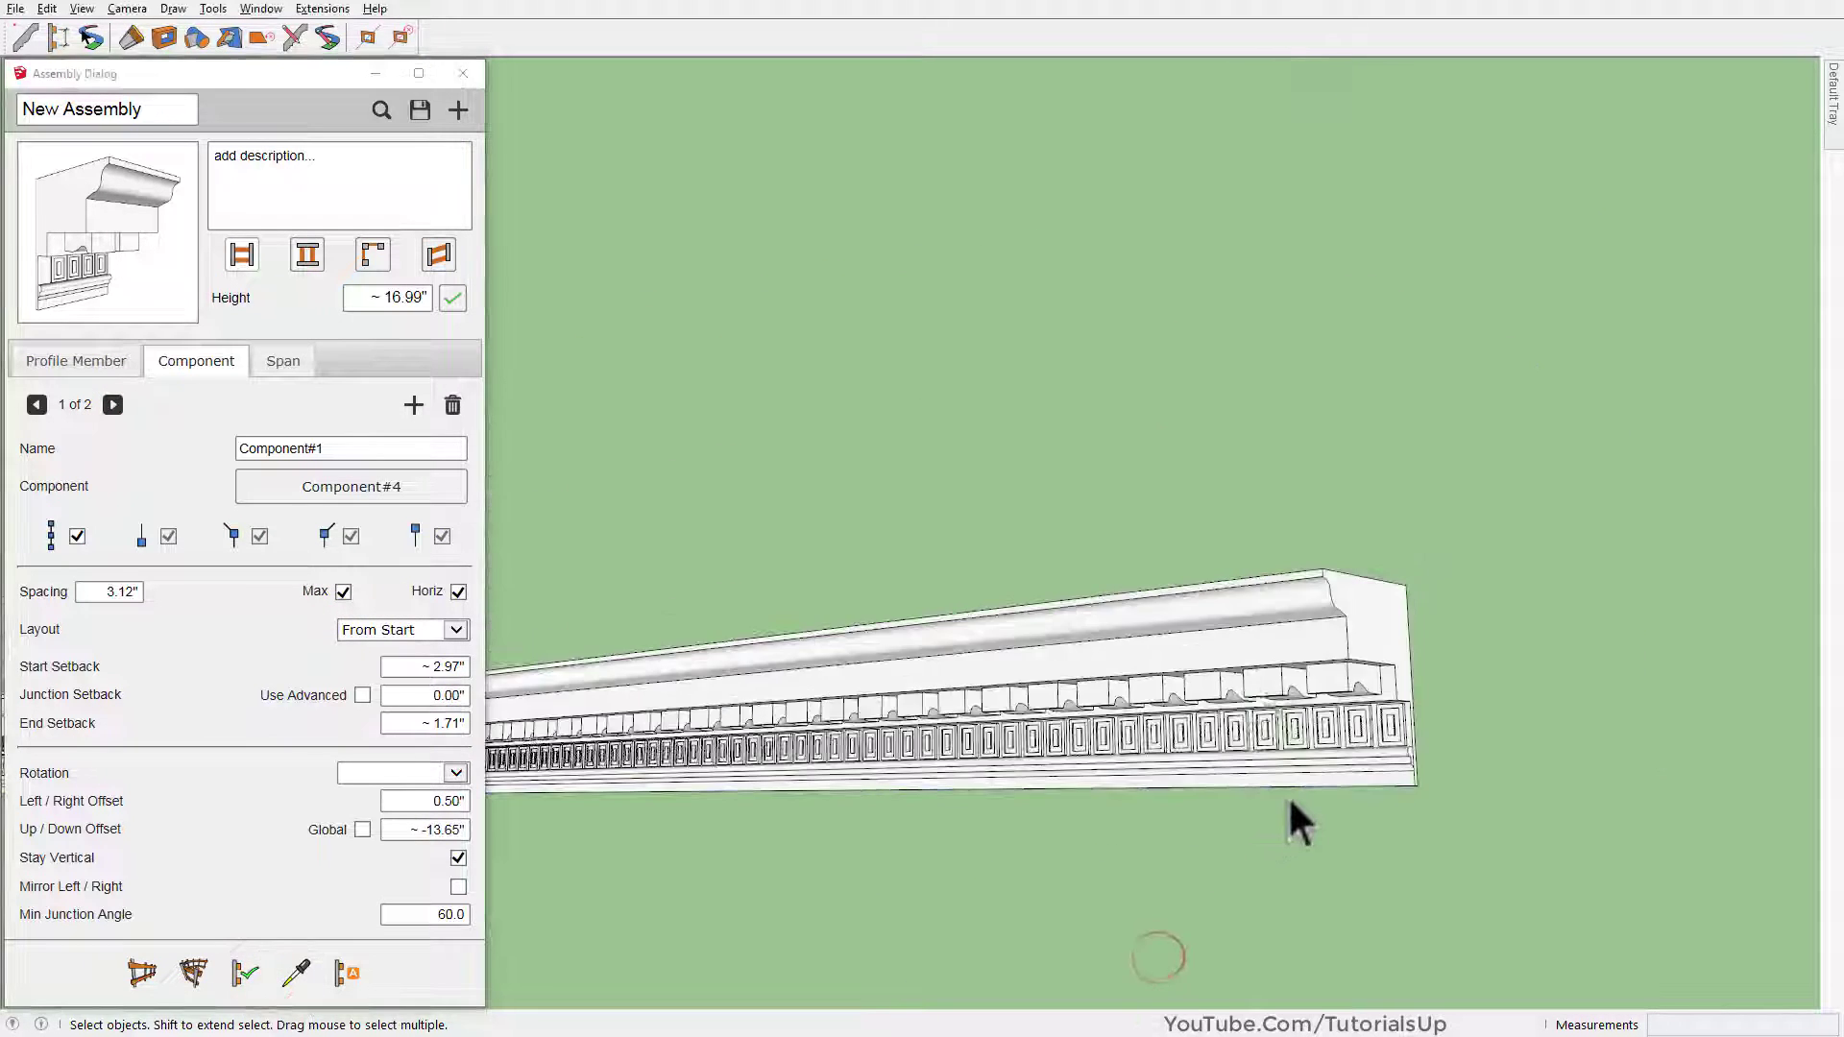
# Orbit around the curved cornice to inspect the whole run and modillions
pyautogui.moveTo(1223, 689); pyautogui.dragTo(1276, 781, button='middle')
pyautogui.scroll(-5, 1473, 557)
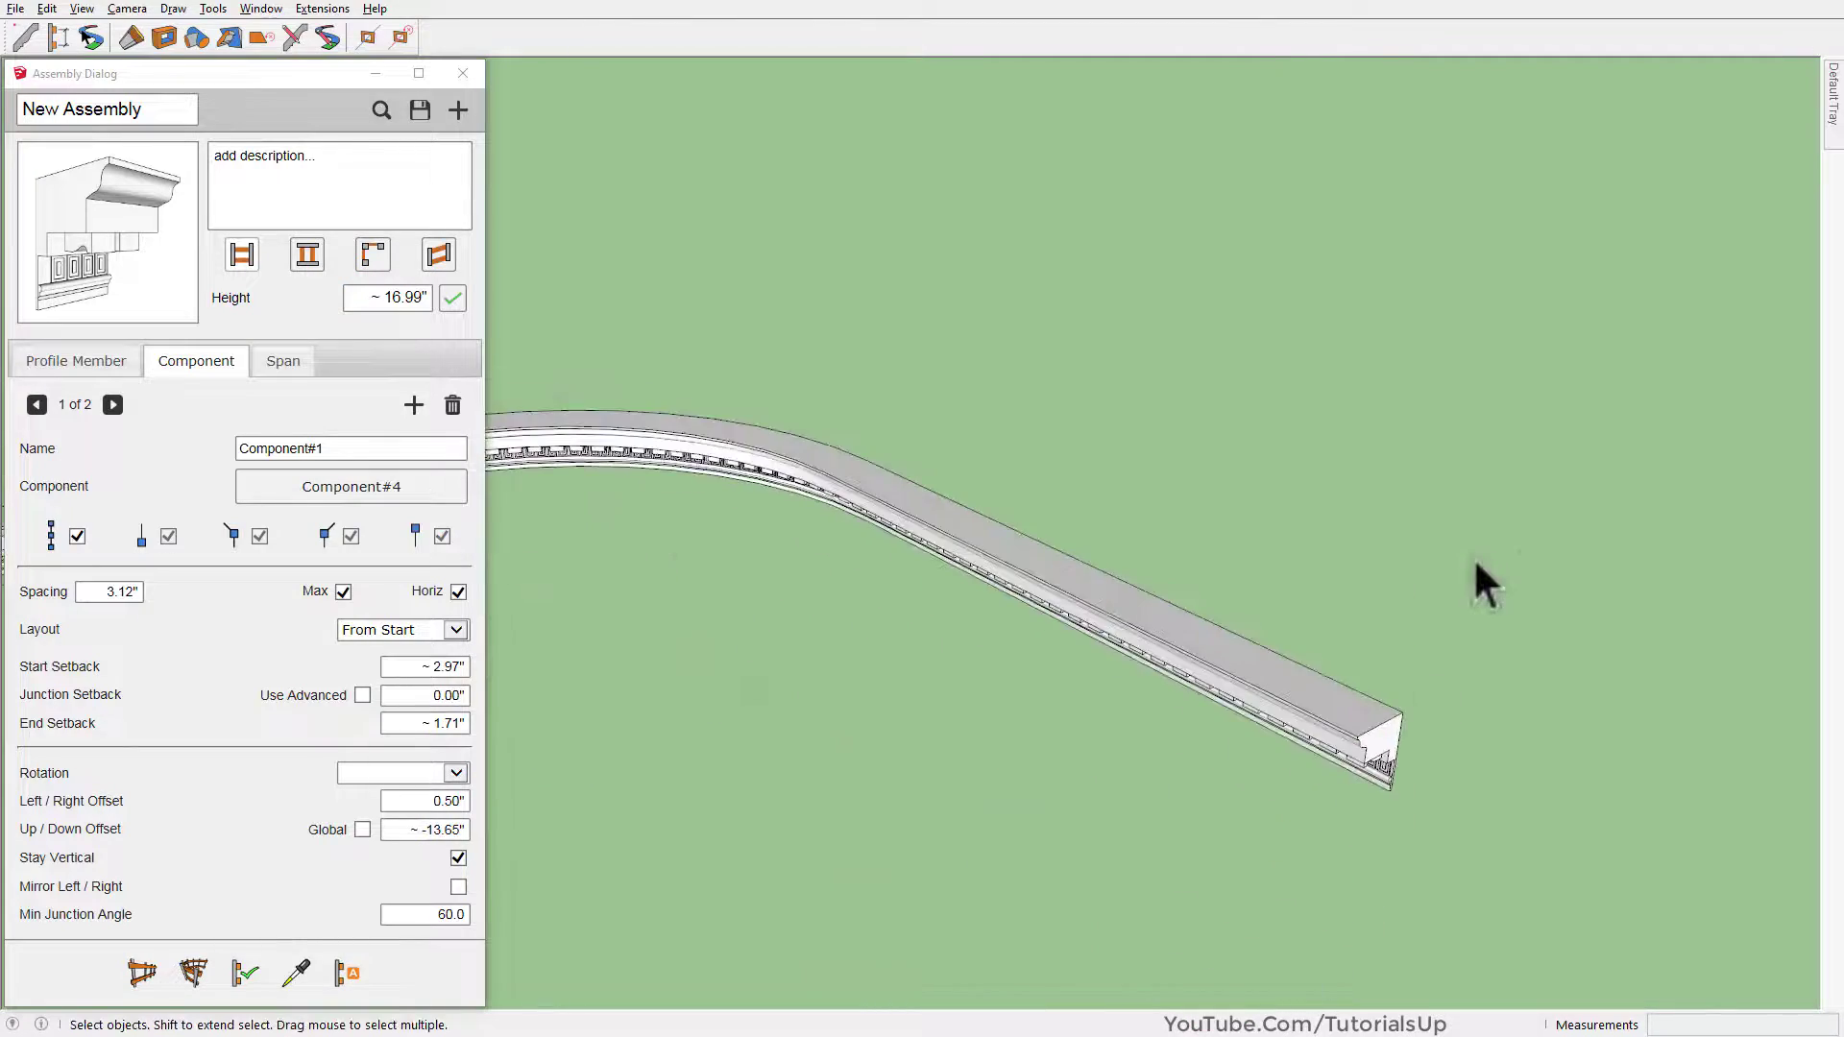
pyautogui.moveTo(1376, 538)
pyautogui.mouseDown(button='middle')
pyautogui.moveTo(1157, 394)
pyautogui.moveTo(1626, 774)
pyautogui.mouseUp(button='middle')
pyautogui.scroll(5, 1680, 865)
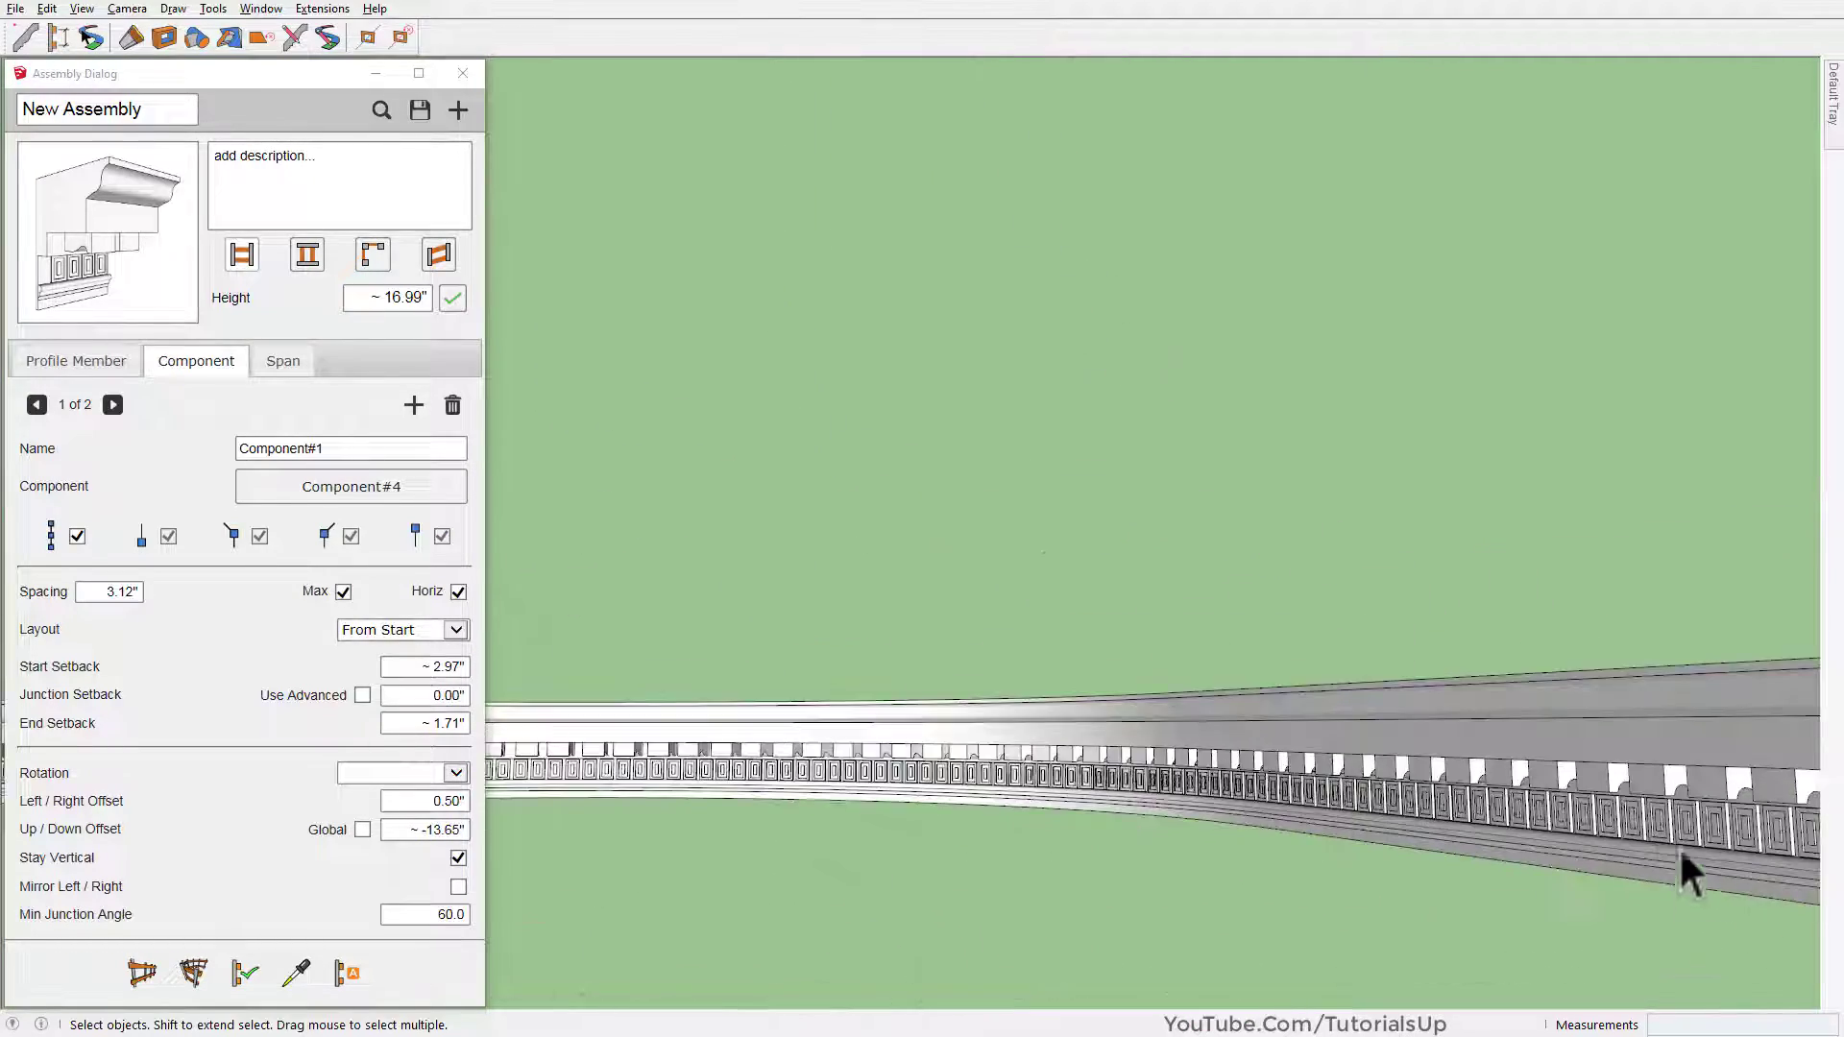
pyautogui.moveTo(1679, 864)
pyautogui.mouseDown(button='middle')
pyautogui.moveTo(1258, 555)
pyautogui.moveTo(1102, 707)
pyautogui.mouseUp(button='middle')
pyautogui.scroll(-5, 1428, 782)
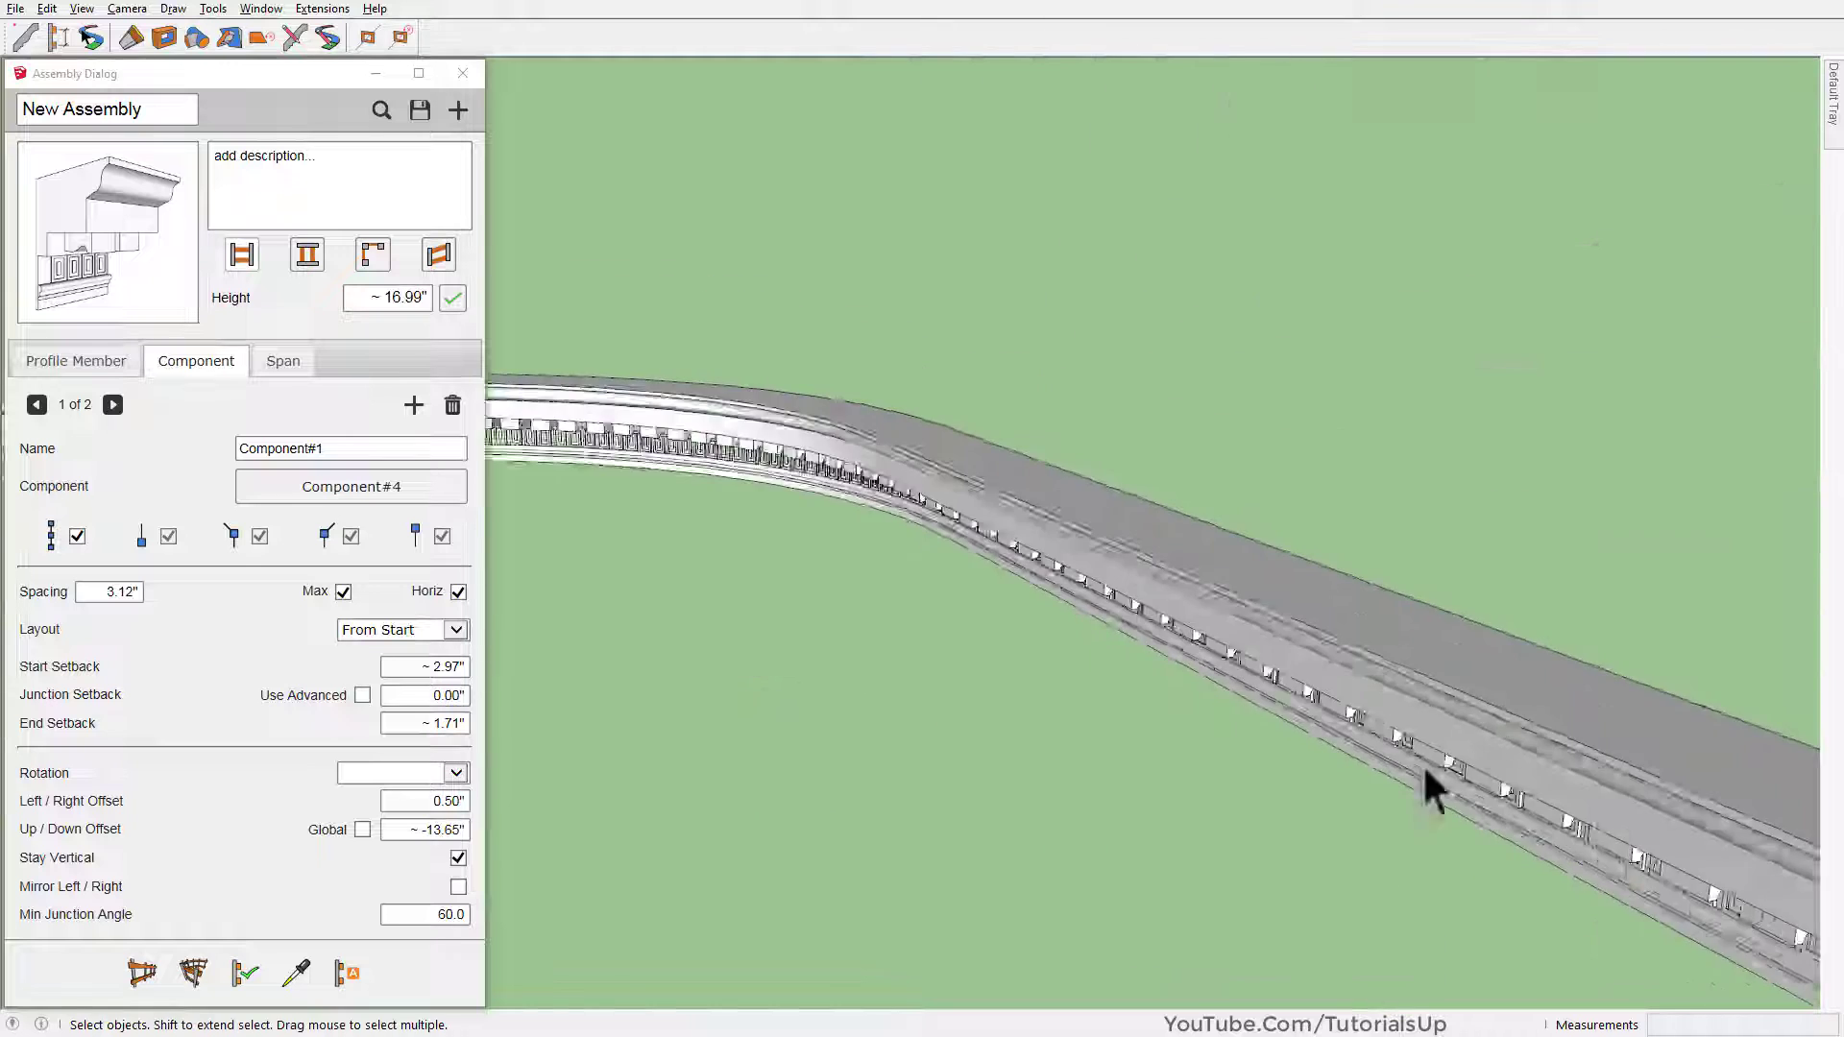
pyautogui.moveTo(1428, 781)
pyautogui.mouseDown(button='middle')
pyautogui.moveTo(1090, 728)
pyautogui.moveTo(1018, 788)
pyautogui.mouseUp(button='middle')
# Draw a straight cornice assembly run from a start point to an end point
pyautogui.click(134, 989)
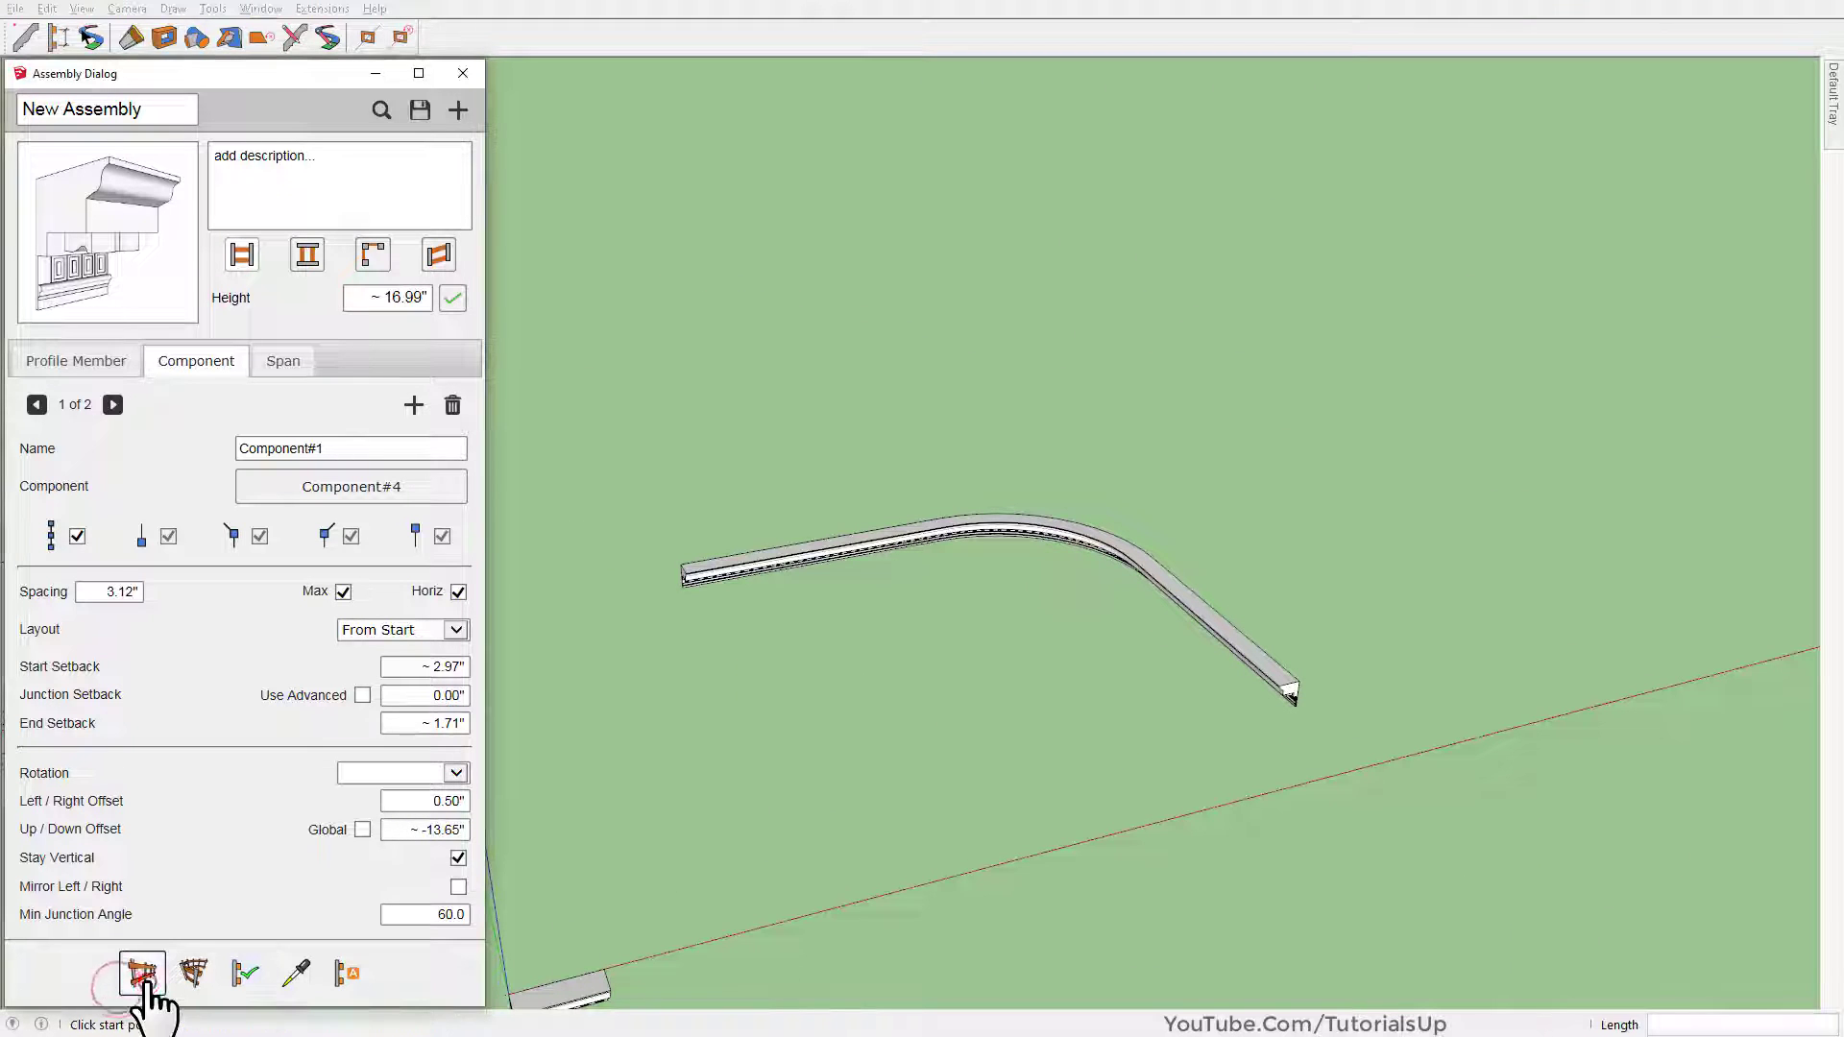
pyautogui.click(631, 881)
pyautogui.scroll(2, 740, 877)
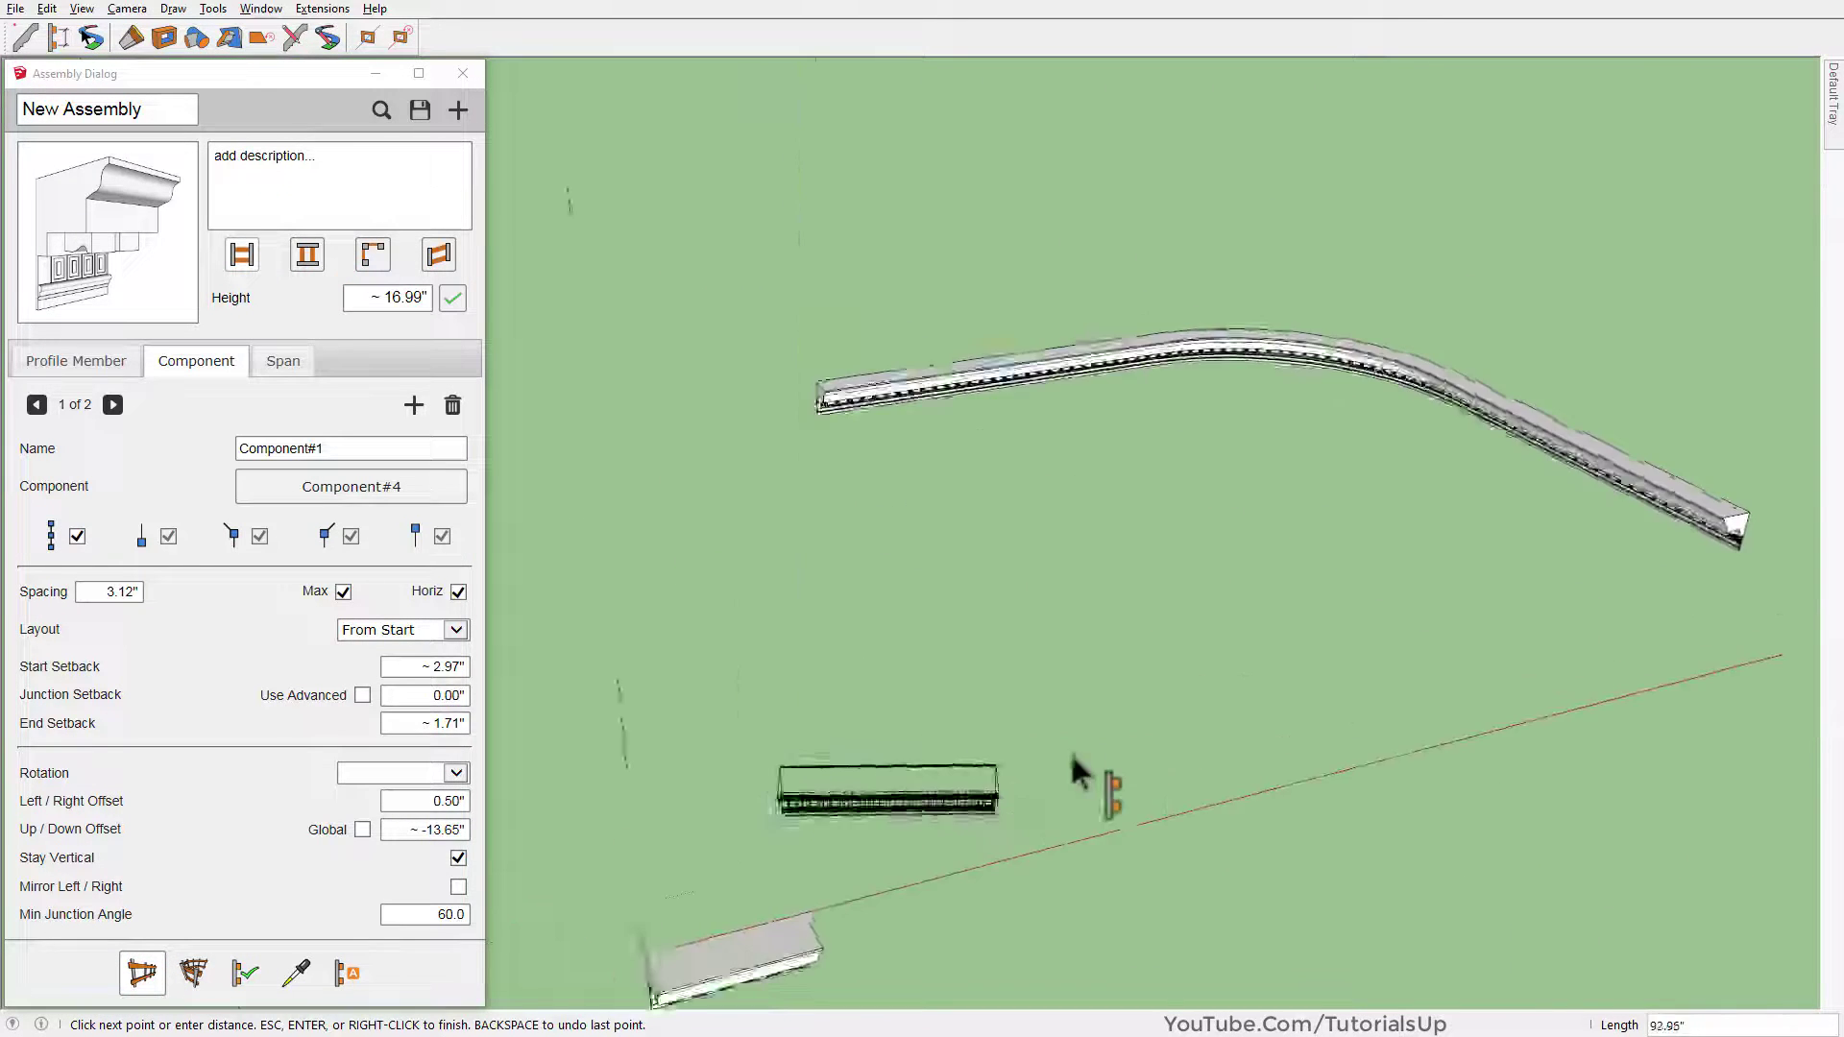
pyautogui.scroll(2, 1079, 773)
pyautogui.click(1135, 711)
pyautogui.doubleClick(1325, 625)
pyautogui.scroll(5, 1062, 733)
pyautogui.moveTo(1062, 733)
pyautogui.mouseDown(button='middle')
pyautogui.moveTo(931, 341)
pyautogui.moveTo(1162, 261)
pyautogui.mouseUp(button='middle')
# Orbit out to view the annotated sample fence reference diagram
pyautogui.scroll(-2, 1000, 331)
pyautogui.scroll(-5, 1341, 553)
pyautogui.moveTo(1340, 553)
pyautogui.mouseDown(button='middle')
pyautogui.moveTo(1300, 625)
pyautogui.moveTo(1462, 687)
pyautogui.mouseUp(button='middle')
pyautogui.scroll(5, 927, 580)
pyautogui.scroll(3, 913, 677)
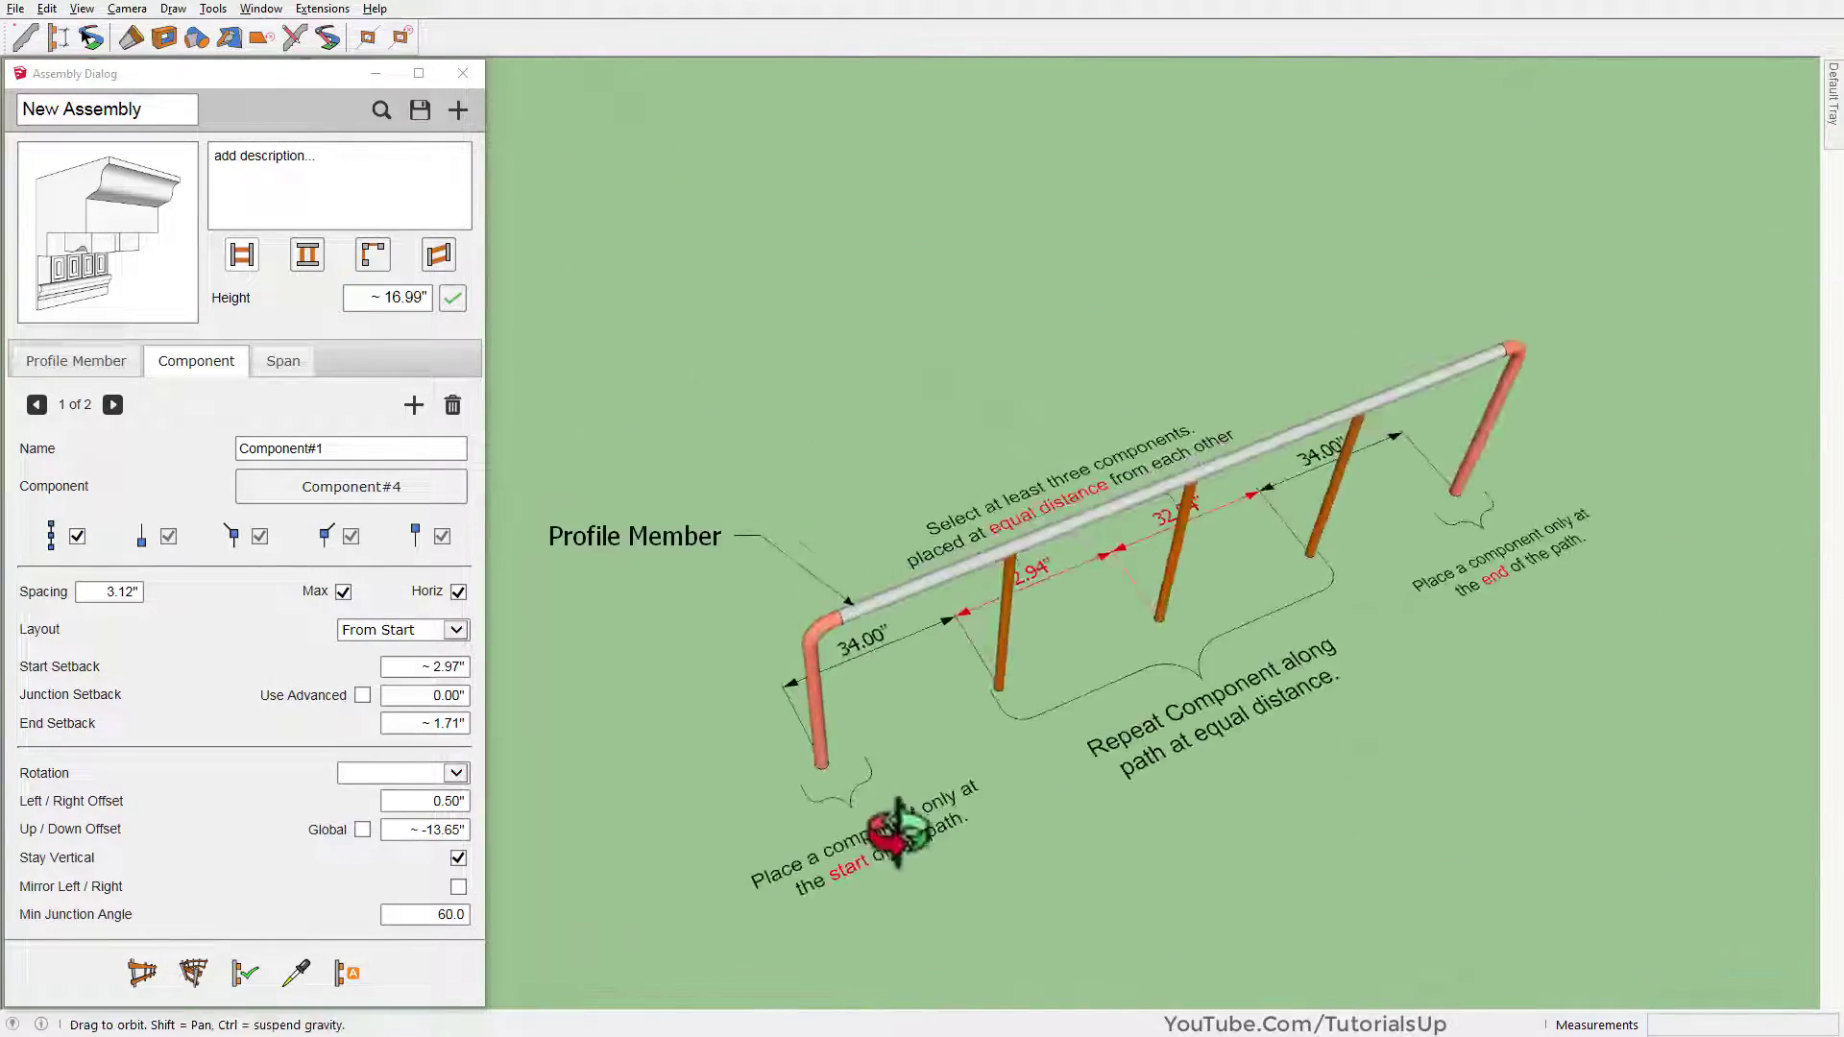
pyautogui.scroll(2, 917, 648)
pyautogui.moveTo(922, 663)
pyautogui.mouseDown(button='middle')
pyautogui.moveTo(938, 741)
pyautogui.moveTo(924, 698)
pyautogui.mouseUp(button='middle')
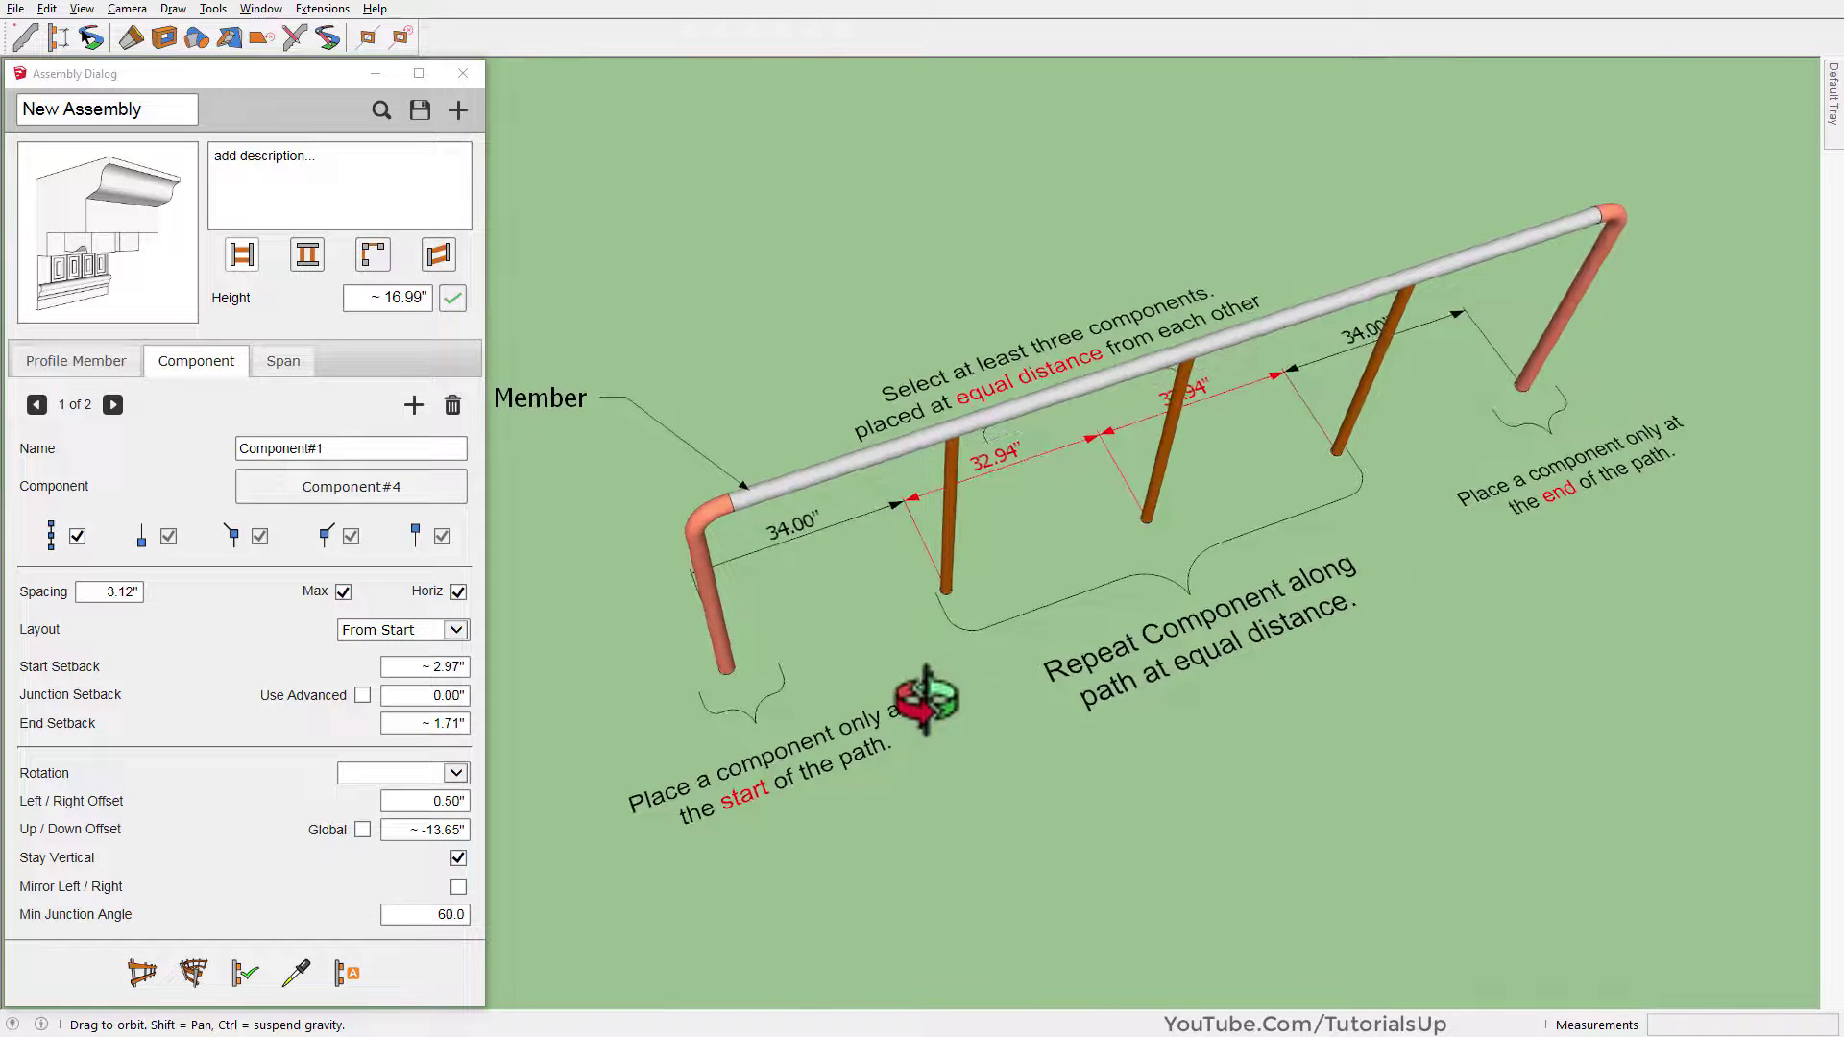